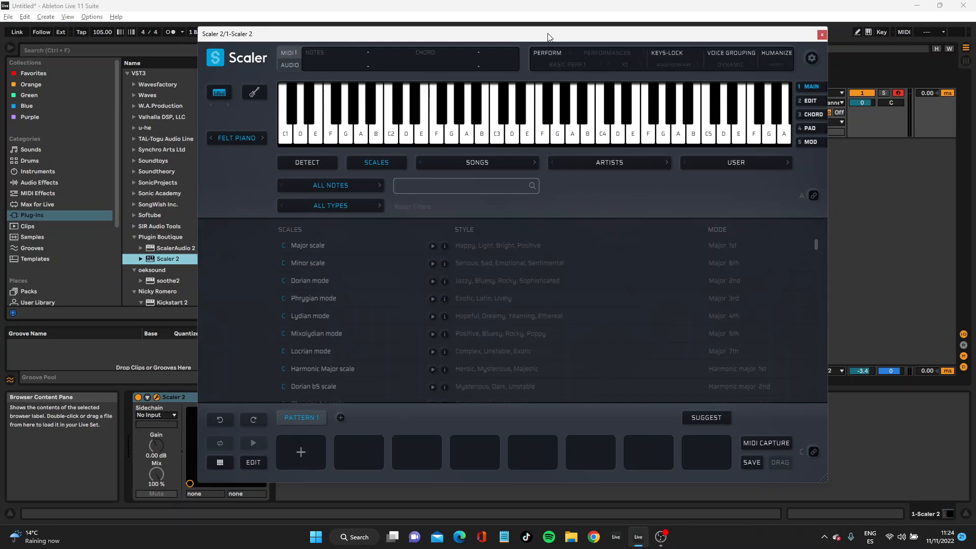
left_click(465, 163)
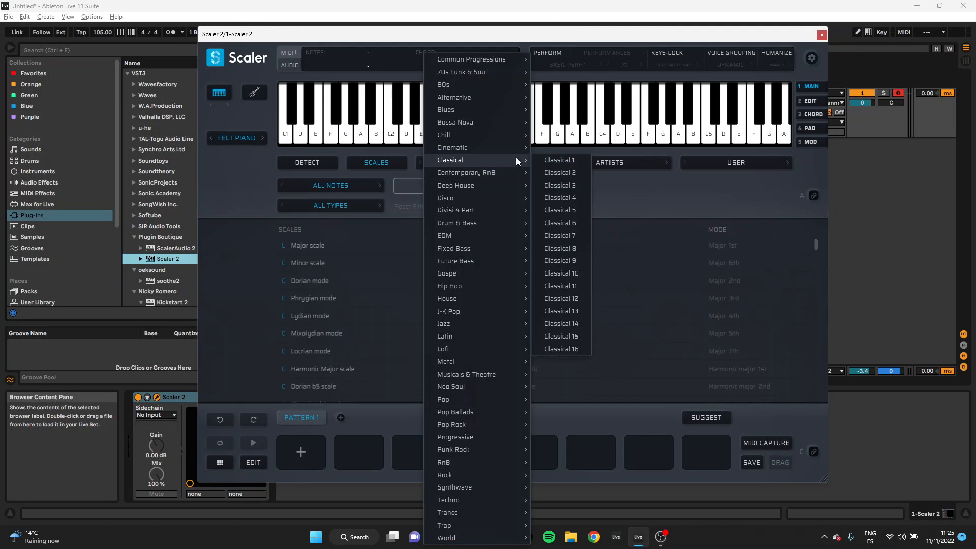
mouse_move(502, 84)
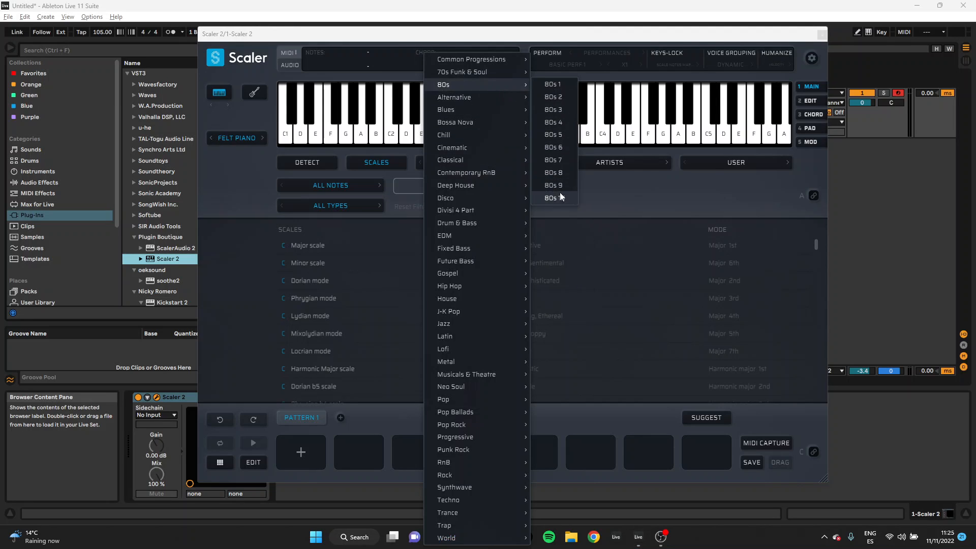
left_click(245, 139)
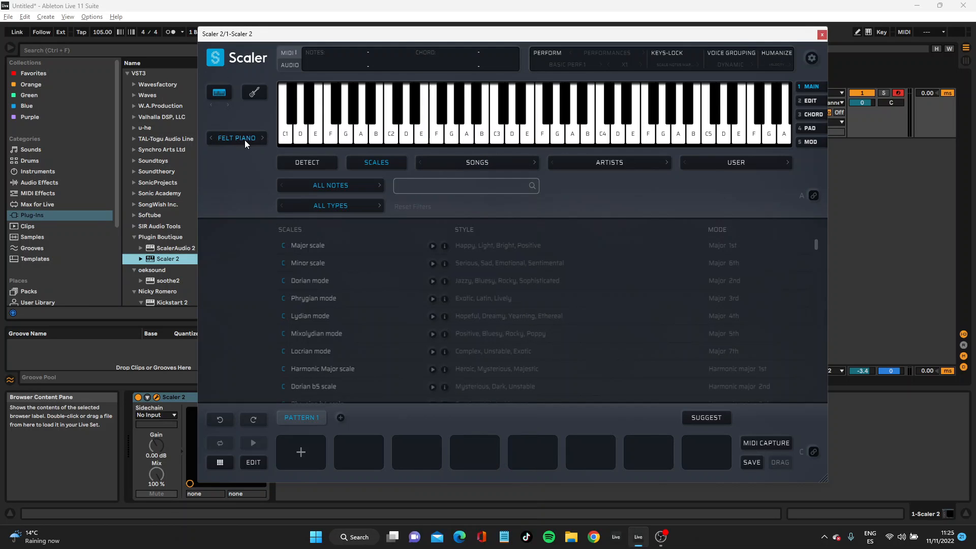
left_click(241, 140)
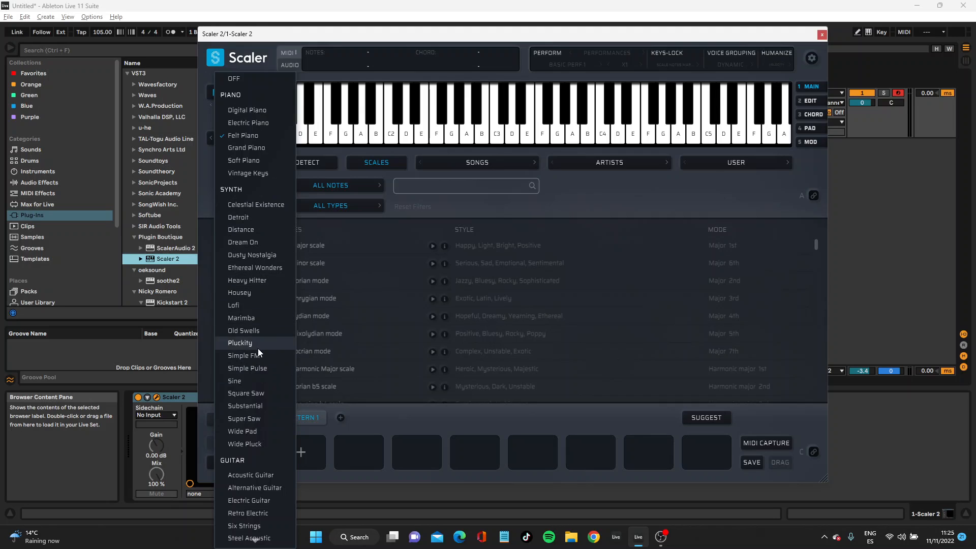
scroll(256, 474, "down", 5)
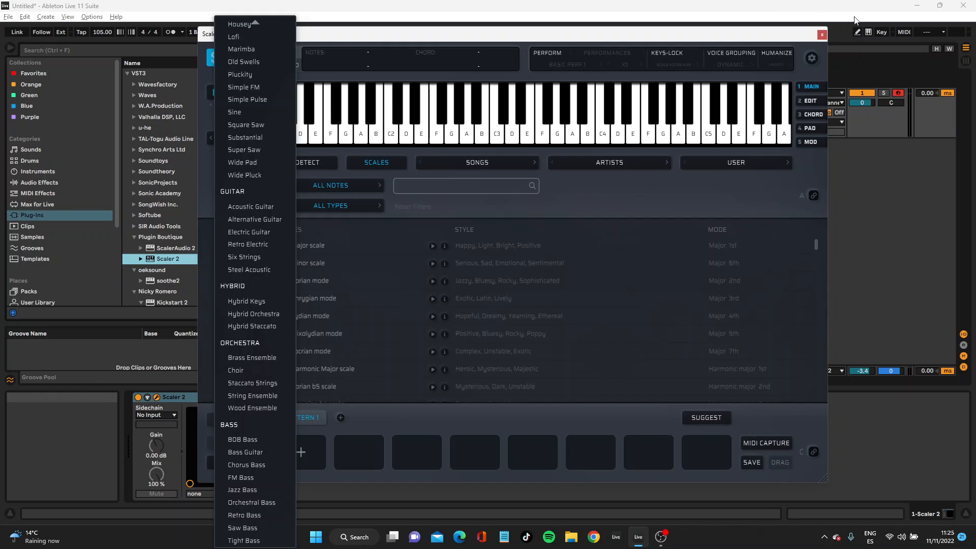
Close the Scaler 2 plug-in window and show the Splice folder's samples in the browser
left_click(820, 36)
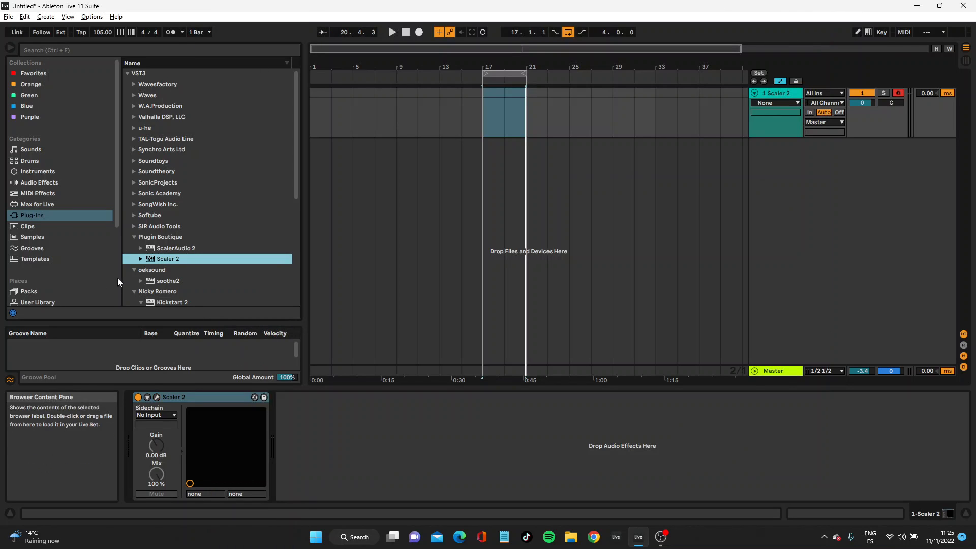
scroll(60, 188, "down", 3)
left_click(25, 254)
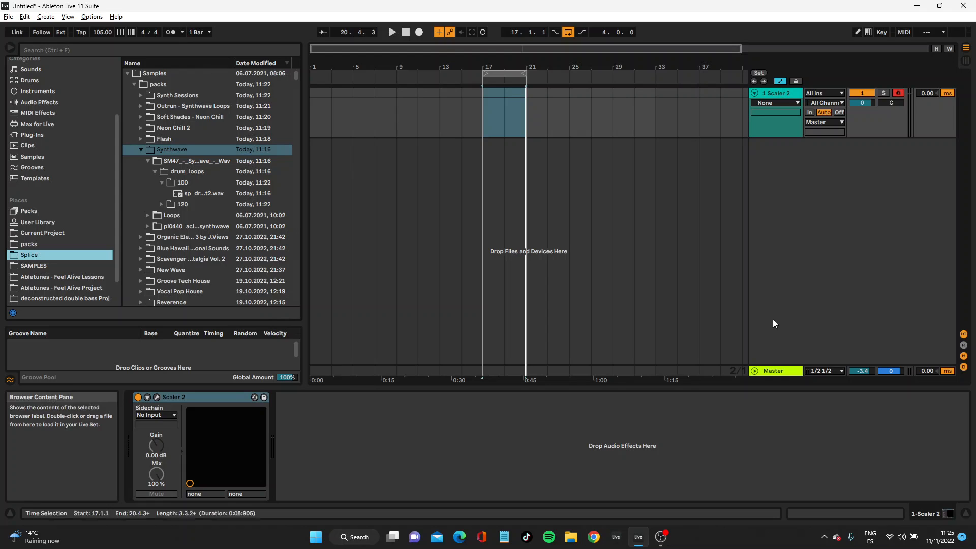
Reopen the Scaler 2 plug-in window from the track and load the 80s 1 song chord set
left_click(755, 132)
left_click(156, 396)
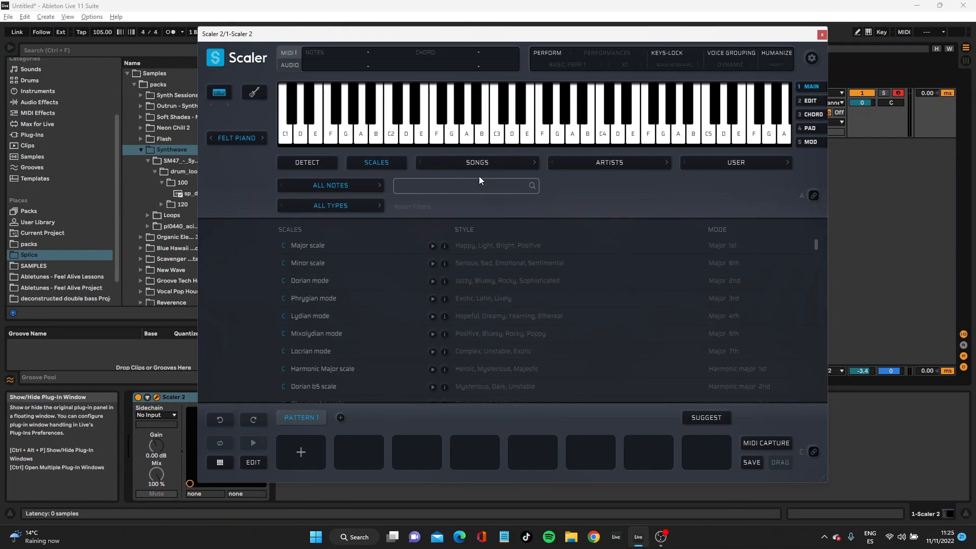
left_click(483, 163)
mouse_move(500, 86)
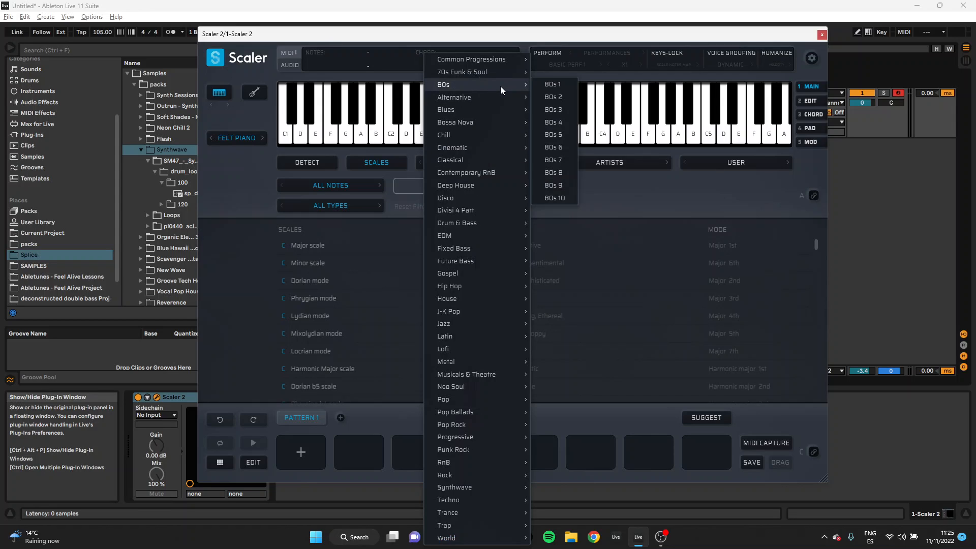
left_click(561, 84)
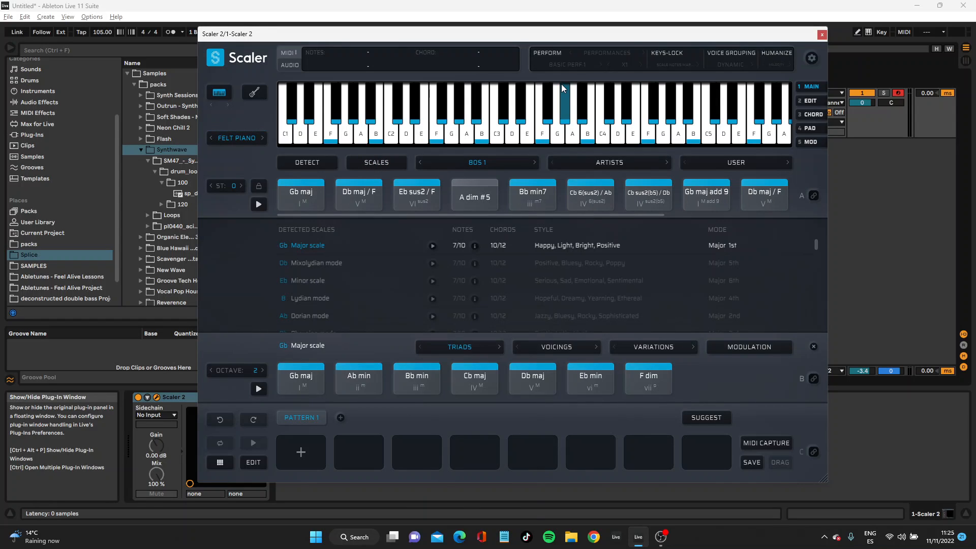
Audition the 80s 1 chord progression, stop it and look over the rest of its chords
right_click(260, 208)
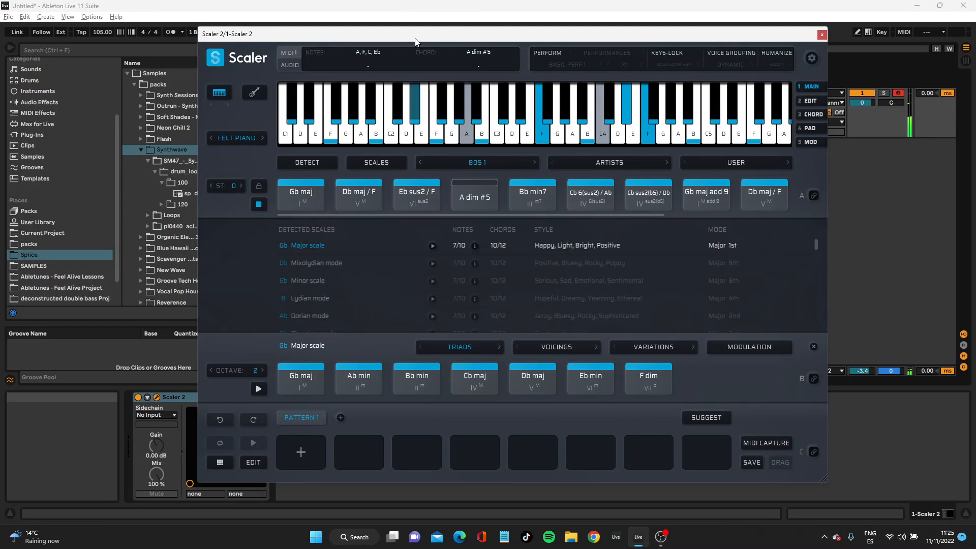
left_click(258, 204)
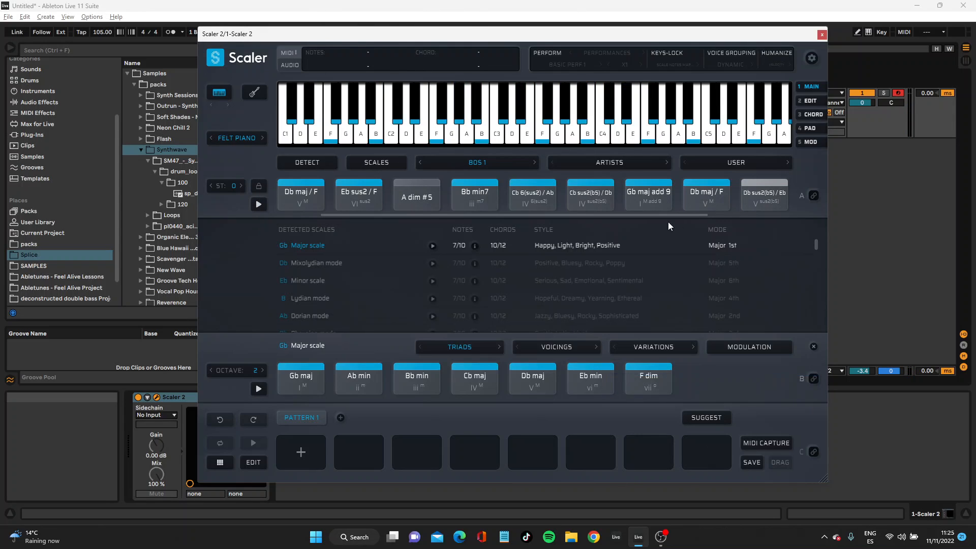
mouse_move(273, 203)
left_mouse_down()
mouse_move(533, 214)
mouse_move(620, 192)
left_mouse_up()
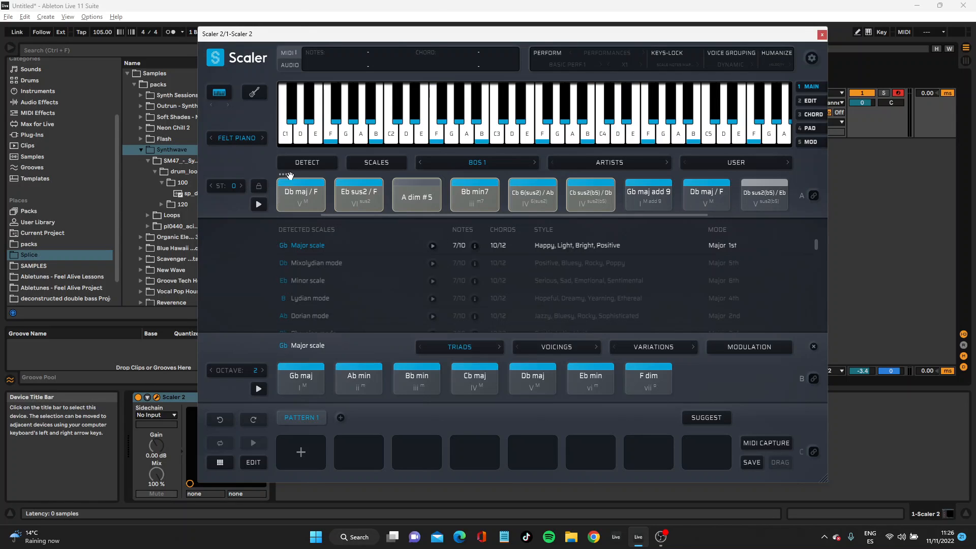
Step through the 80s 2, 80s 3, 80s 4 and 80s 5 song chord sets, playing back each progression
left_click(535, 163)
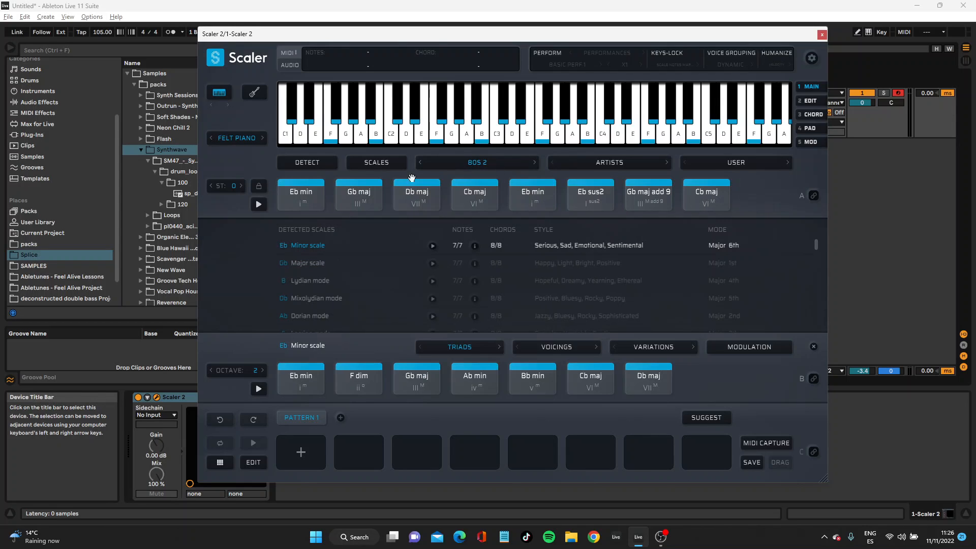
right_click(259, 204)
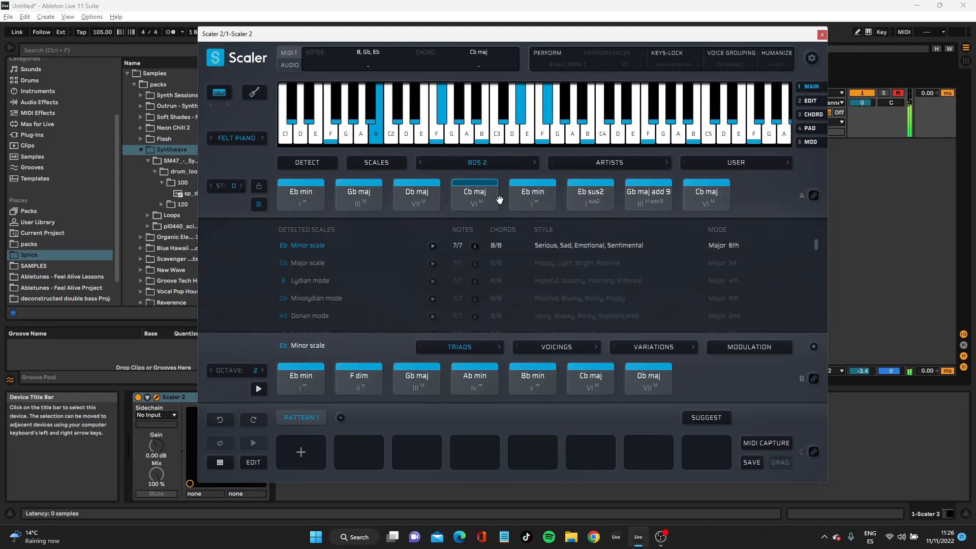
left_click(535, 164)
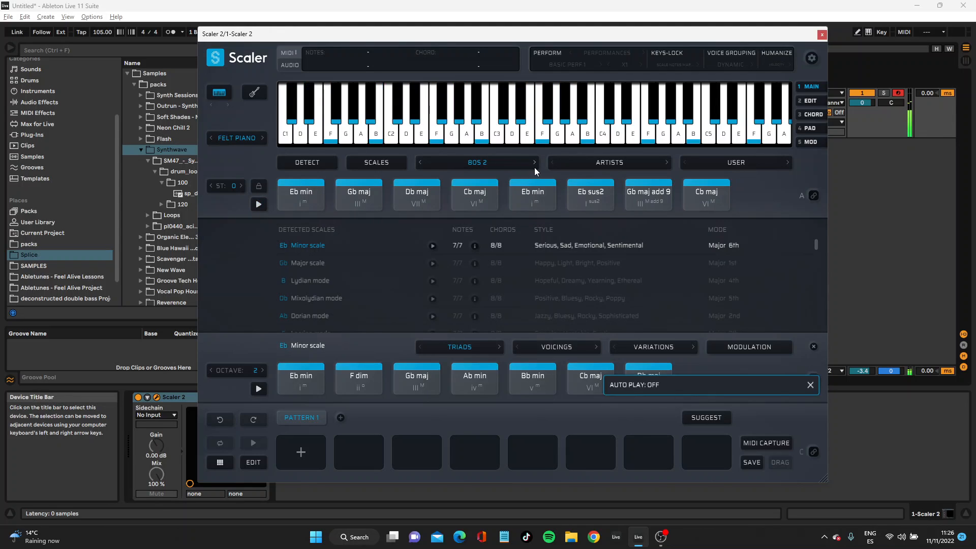
right_click(259, 205)
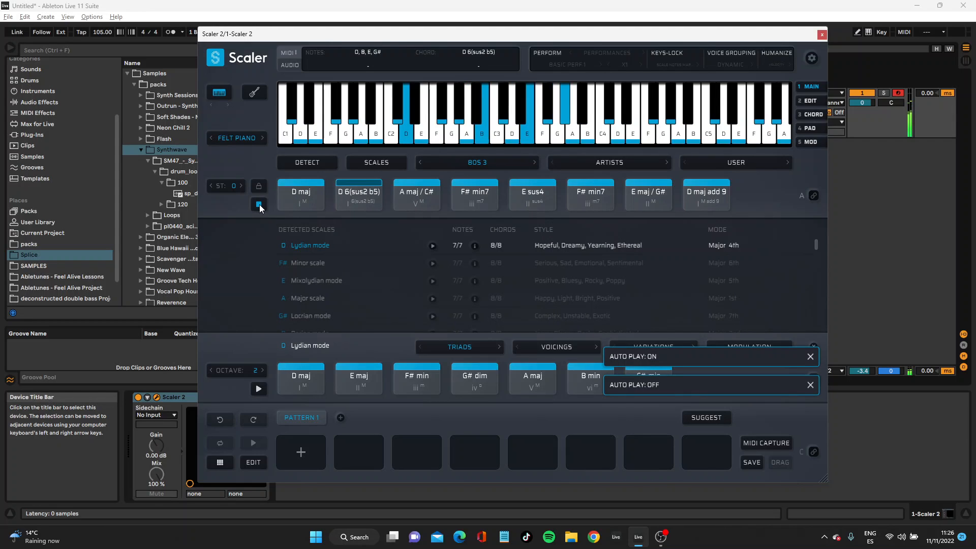
left_click(535, 163)
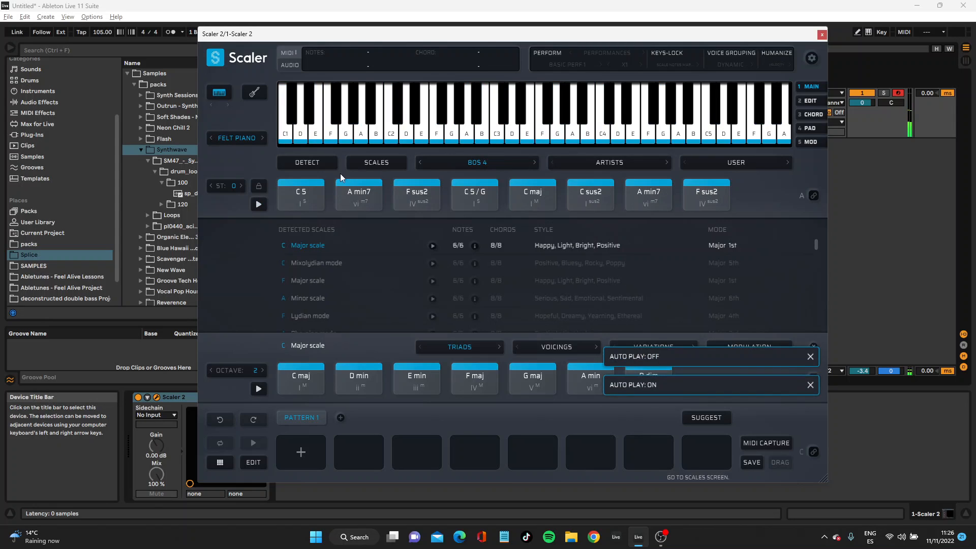
left_click(259, 204)
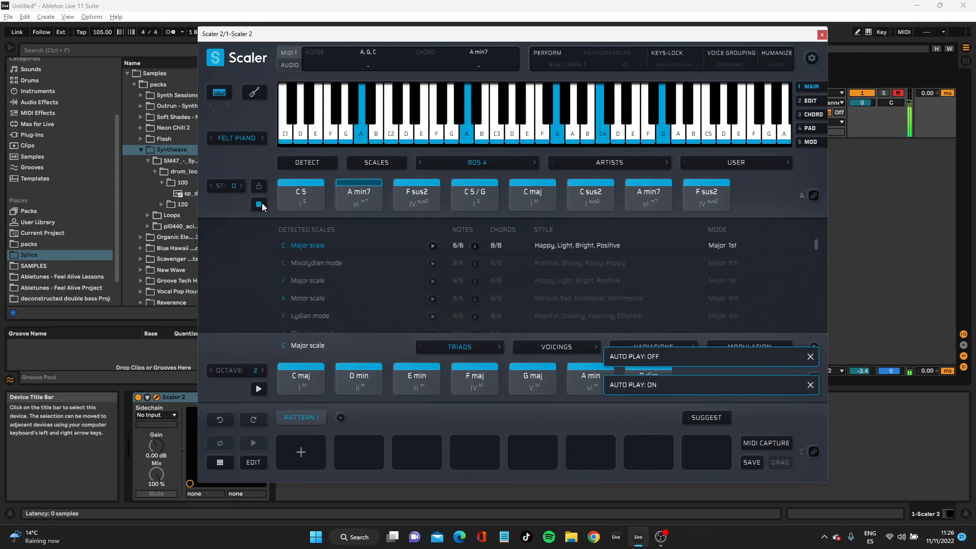
left_click(534, 163)
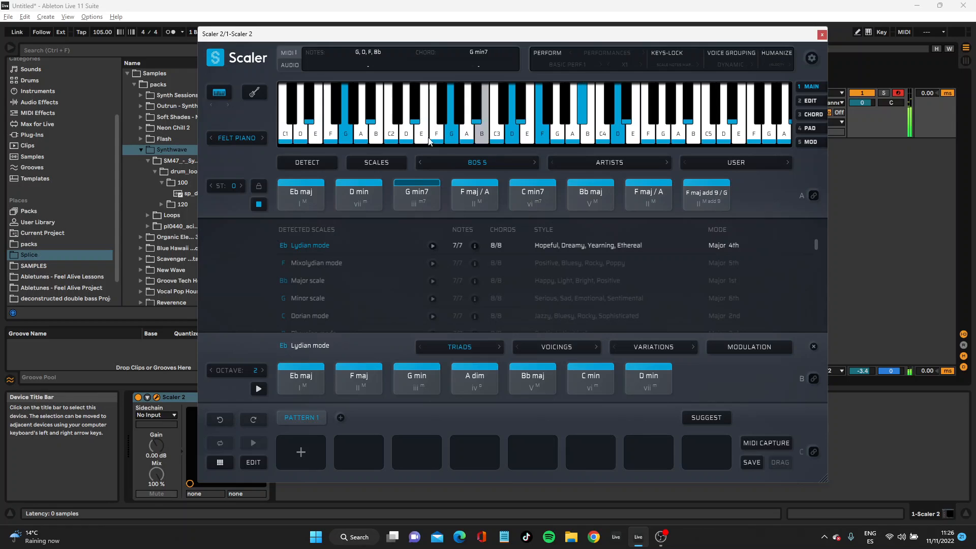
Change Scaler's instrument sound to Simple Pulse and, with the progression playing, lower the Scaler 2 track volume to -6.5 dB
left_click(236, 137)
scroll(273, 480, "down", 5)
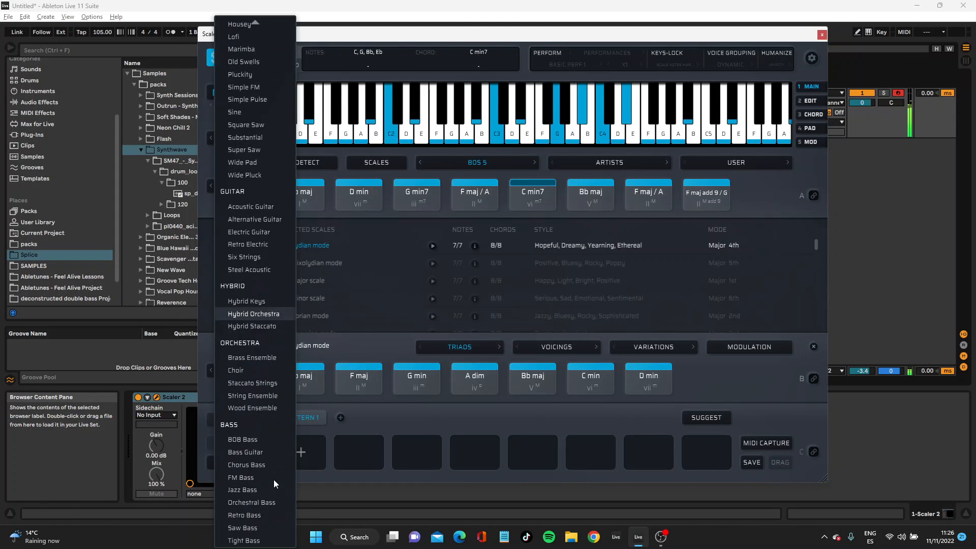
scroll(261, 365, "up", 5)
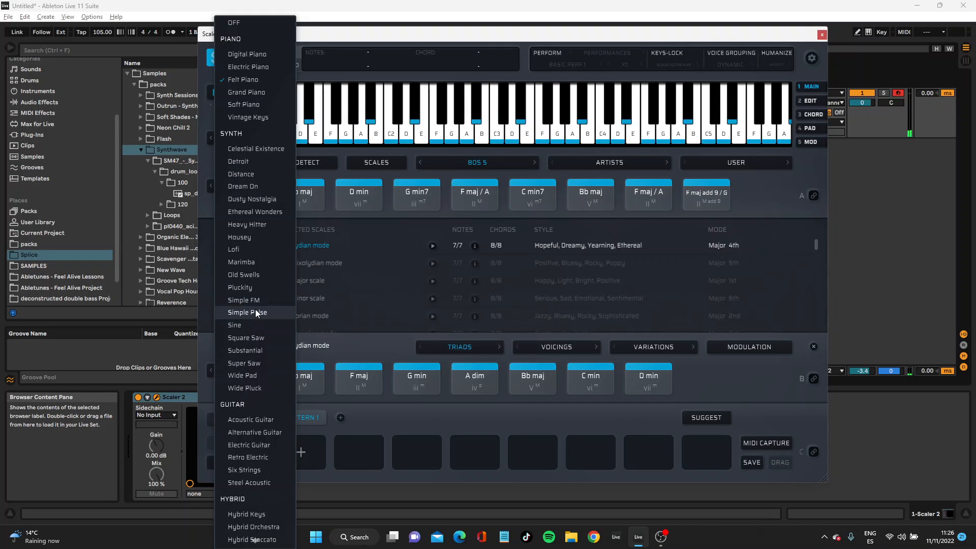
left_click(250, 312)
left_click(260, 203)
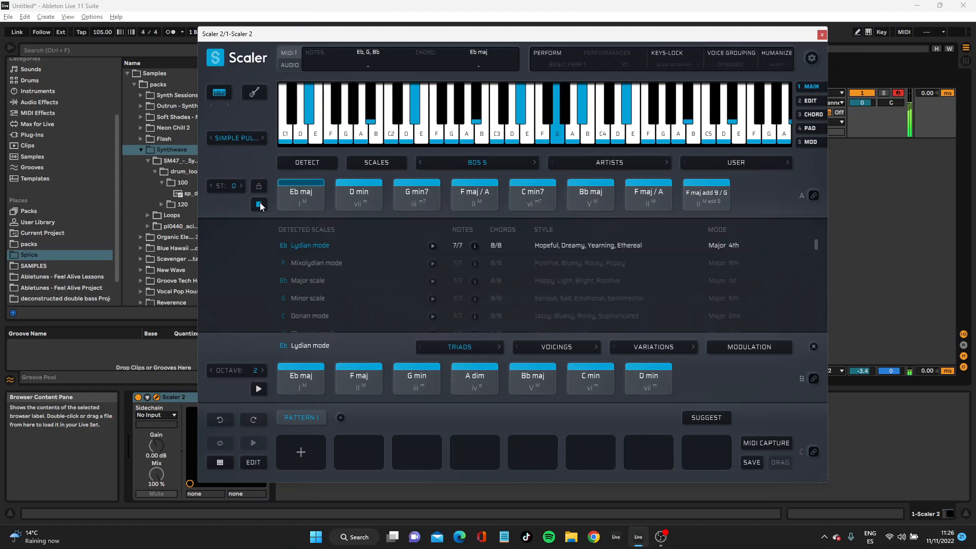
left_click_drag(861, 103, 861, 152)
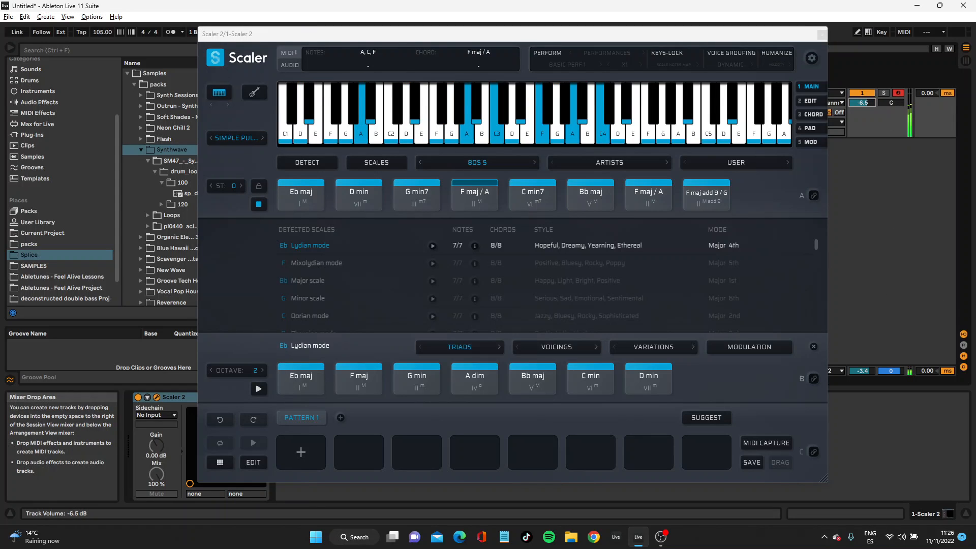
Audition the 80s 6, 80s 7 and 80s 8 song chord sets in turn, keeping 80s 8 loaded
left_click(535, 163)
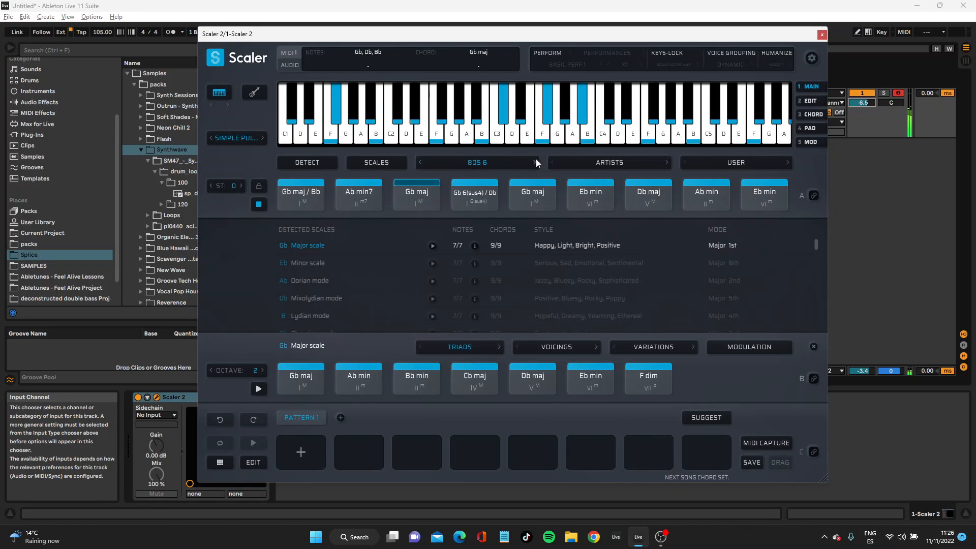
left_click(259, 204)
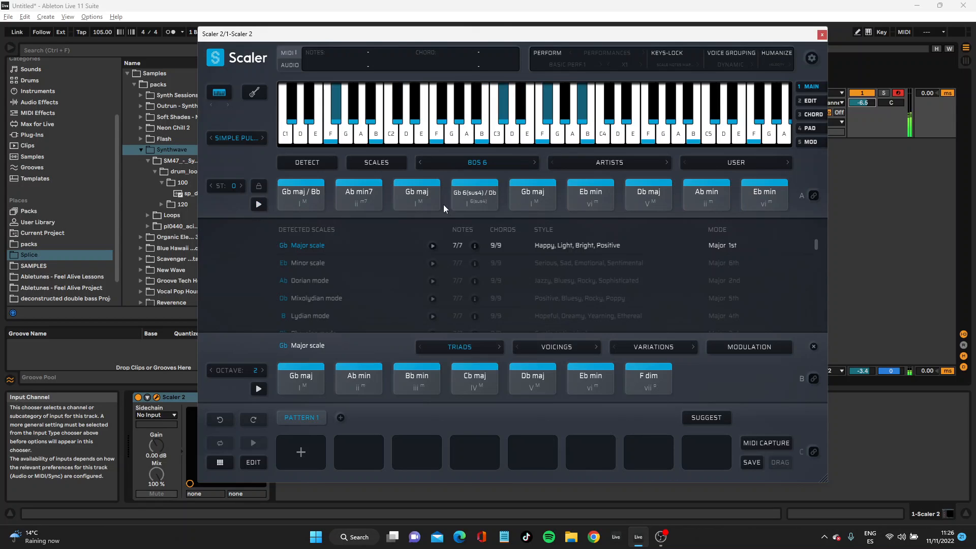
left_click(535, 164)
left_click(258, 205)
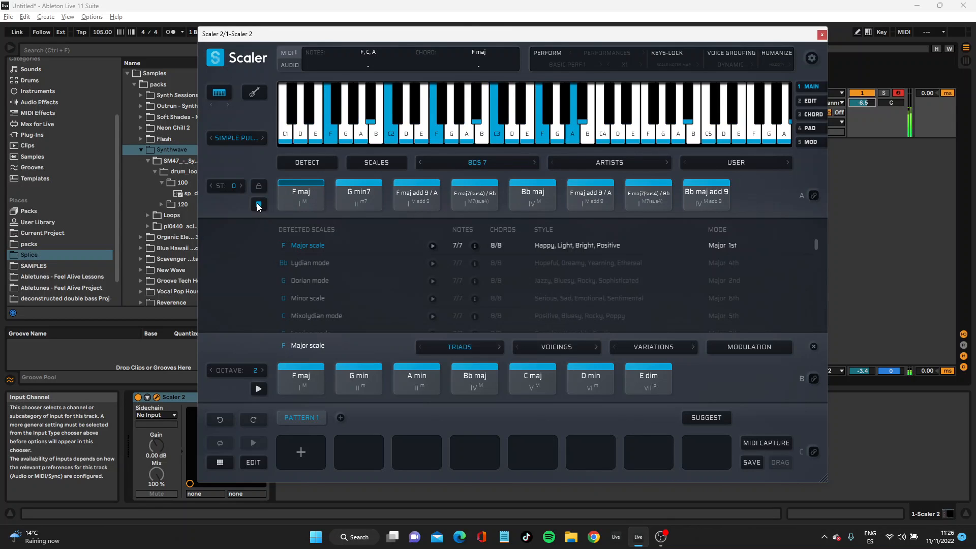
left_click(533, 163)
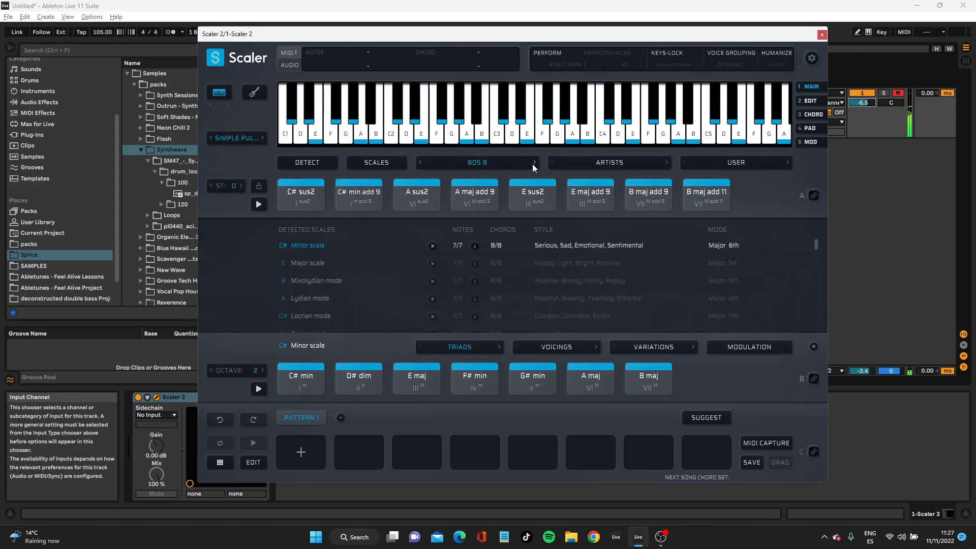
left_click(258, 204)
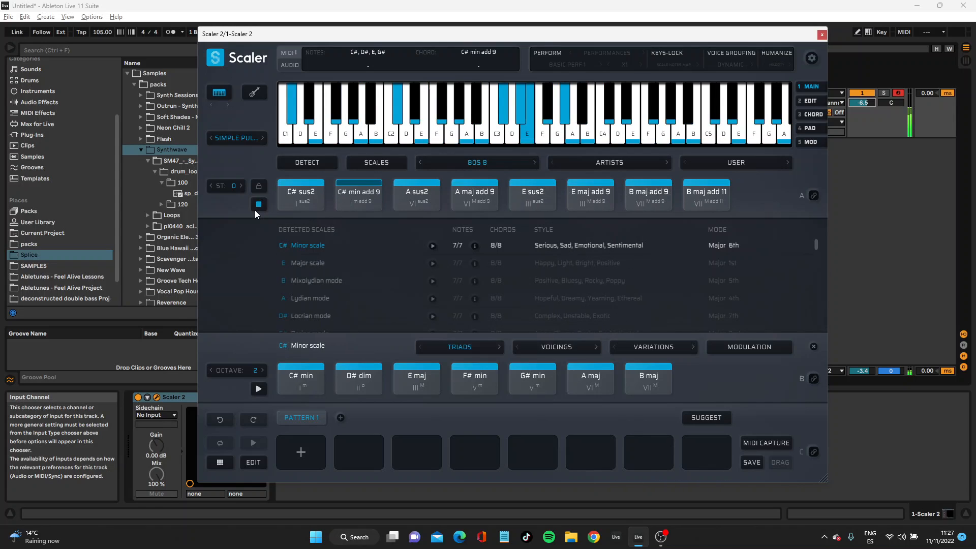
left_click(536, 162)
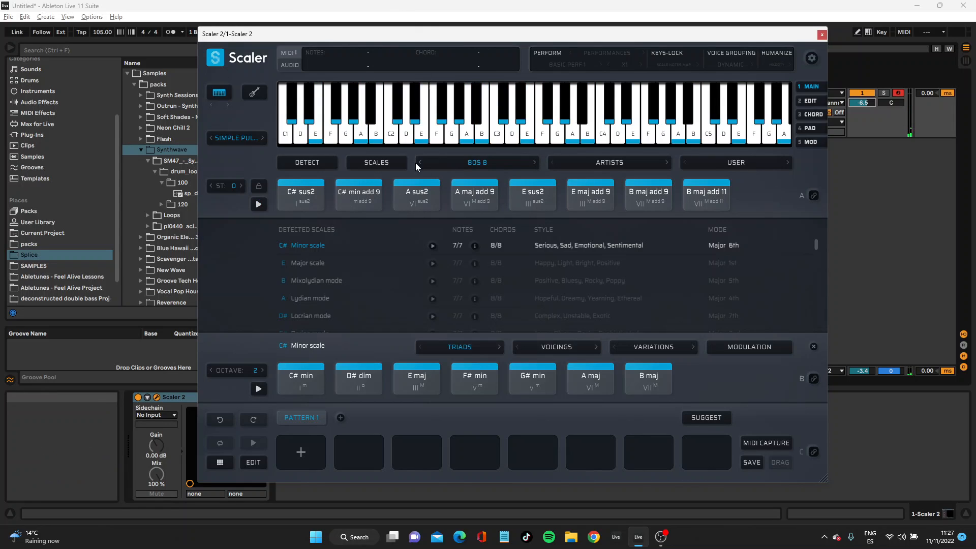
Audition the A sus2 and A maj add 9 chords, and add C# sus2 to the first slot of Pattern 1
left_click(415, 193)
left_click(466, 189)
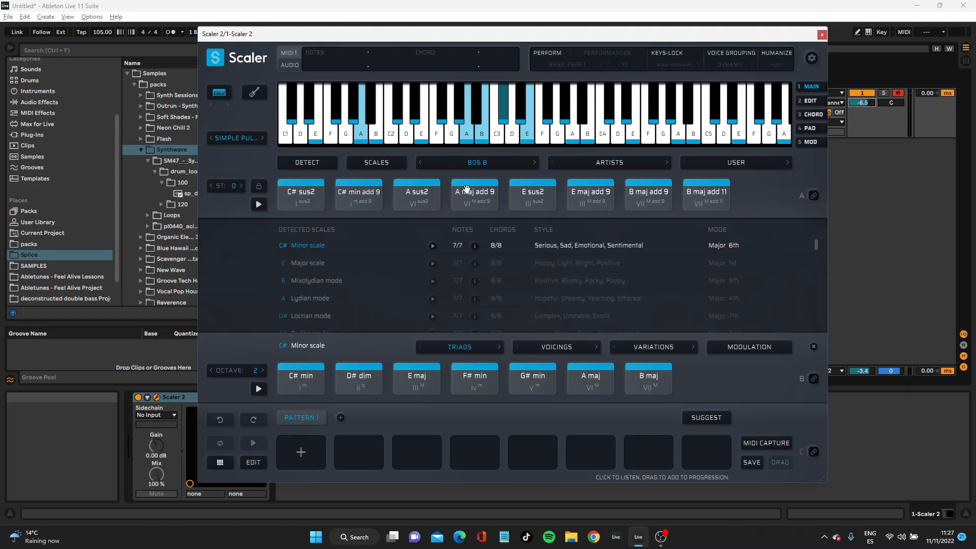
left_click_drag(449, 32, 471, 28)
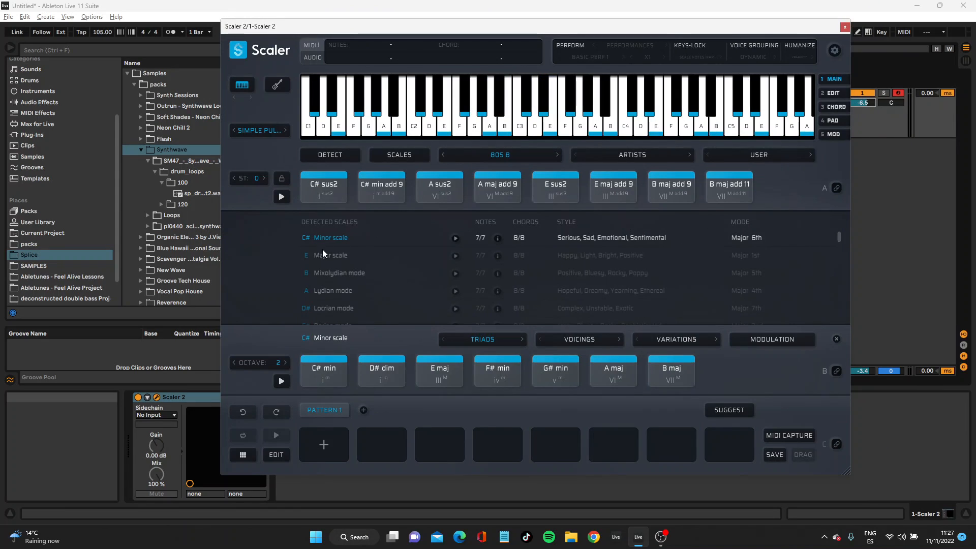
left_click(324, 181)
left_click_drag(324, 181, 330, 445)
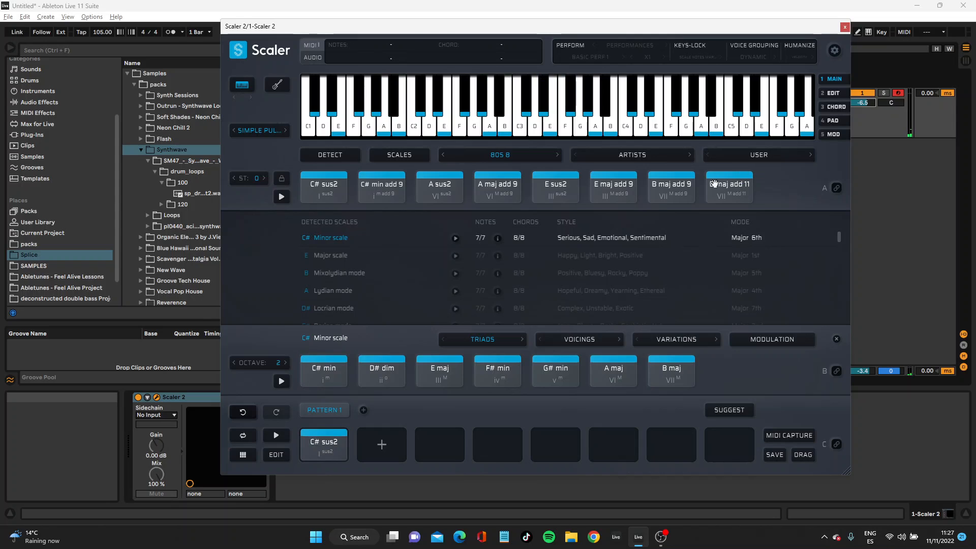
Audition the C# min add 9, A maj add 9 and E sus2 chords, and add E sus2 to Pattern 1's second slot
left_click(384, 184)
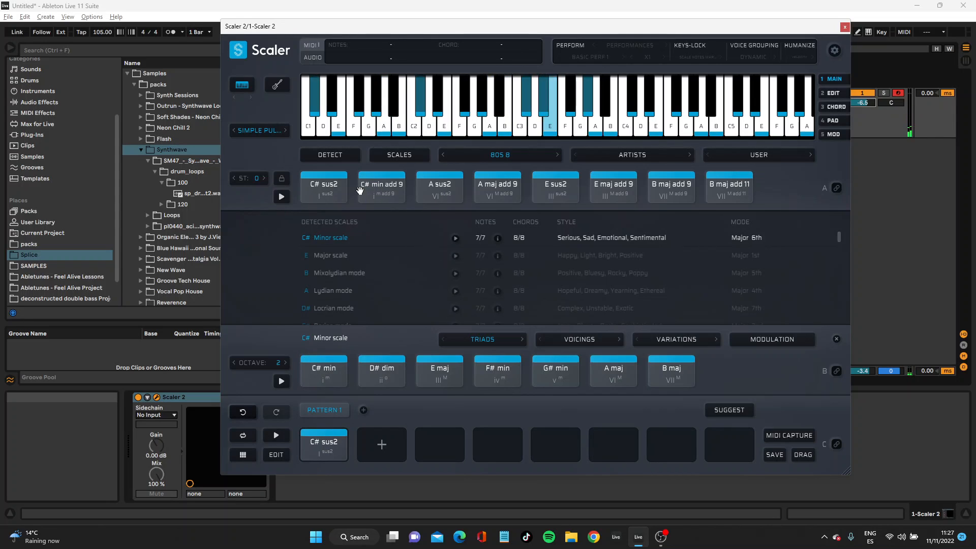
left_click(383, 188)
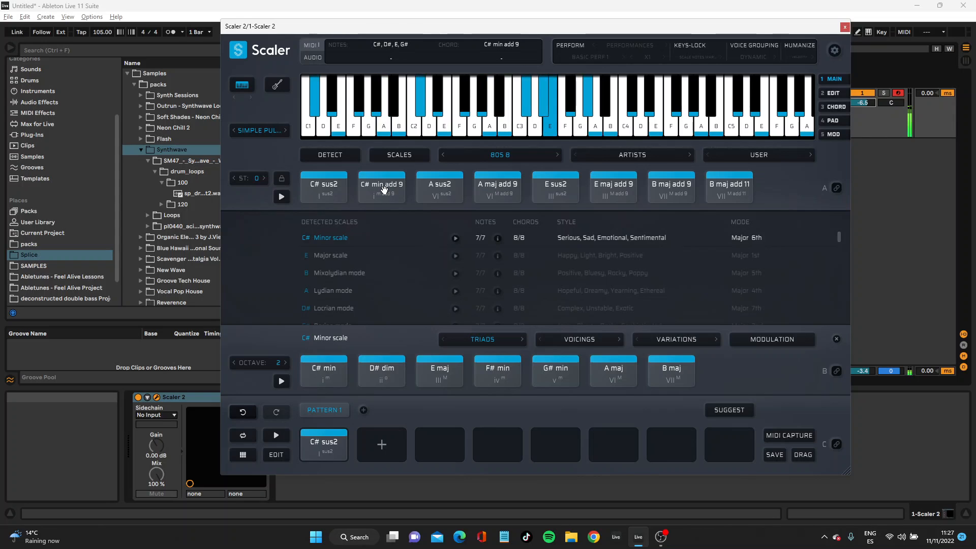
left_click(493, 185)
left_click(545, 187)
left_click(326, 444)
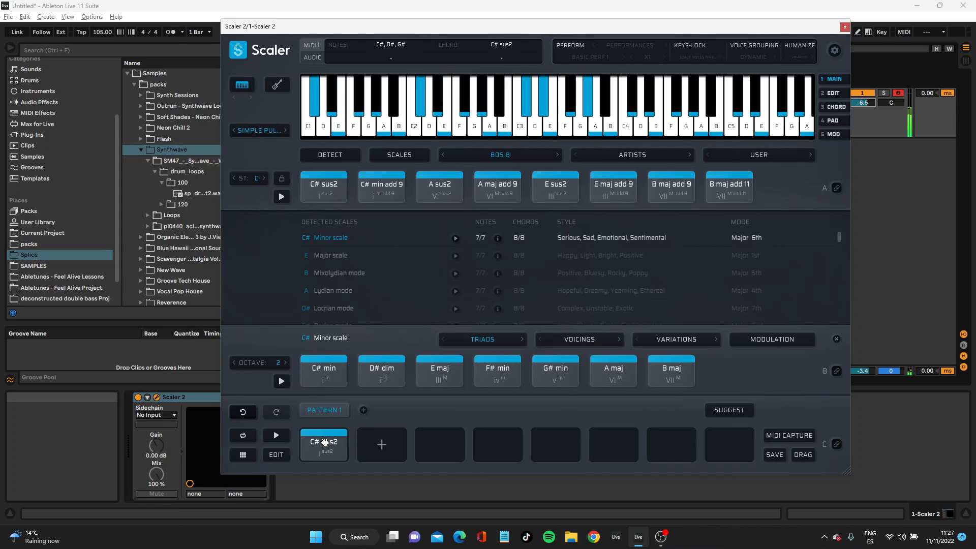
left_click(555, 186)
left_click_drag(555, 186, 383, 447)
Compare the remaining 80s 8 chords against the first two pattern chords, and add A sus2 to the third slot
left_click(602, 186)
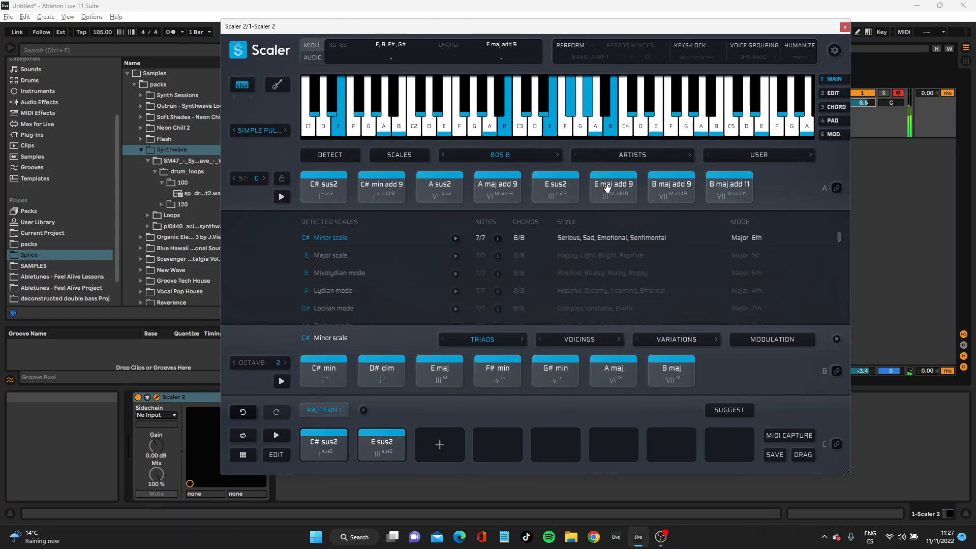
left_click(670, 187)
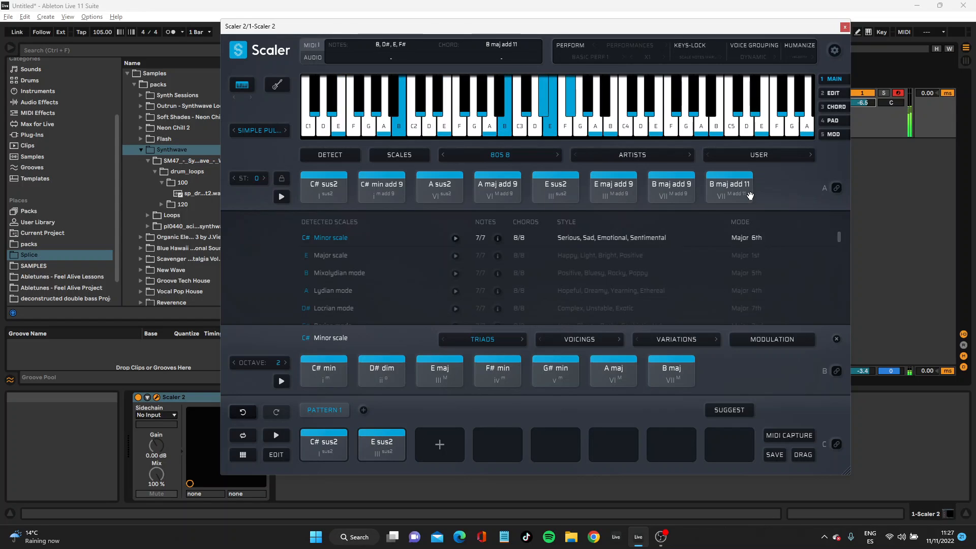
left_click(493, 195)
left_click(437, 186)
left_click(370, 195)
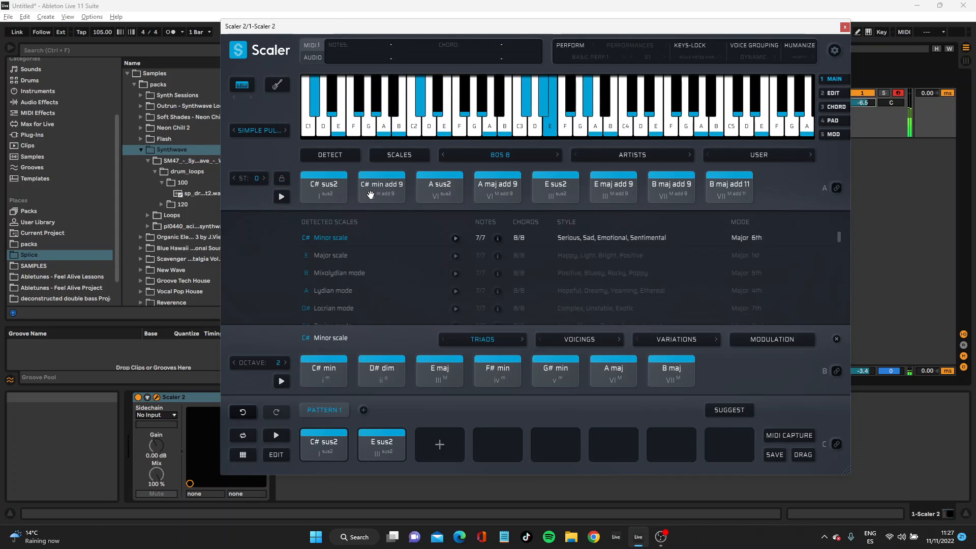
left_click(326, 434)
left_click(373, 442)
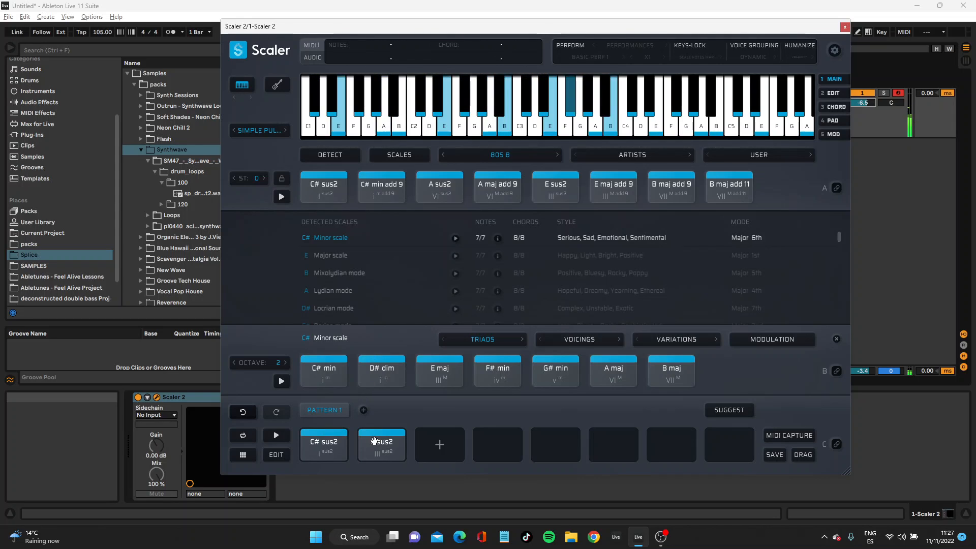
left_click_drag(437, 187, 439, 444)
Audition A maj add 9 and B maj add 9, and add B maj add 9 to the pattern's fourth slot
left_click(495, 186)
left_click(667, 189)
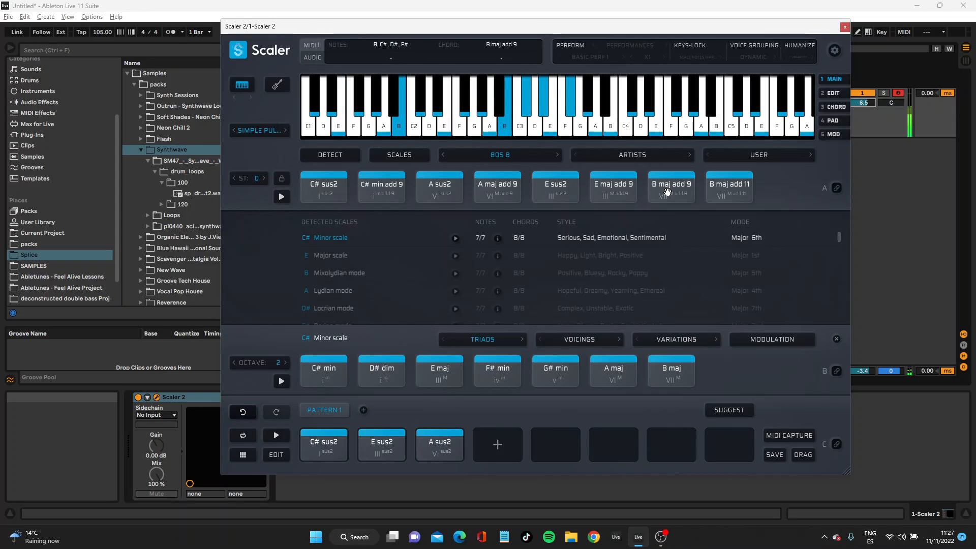
left_click_drag(667, 191, 497, 443)
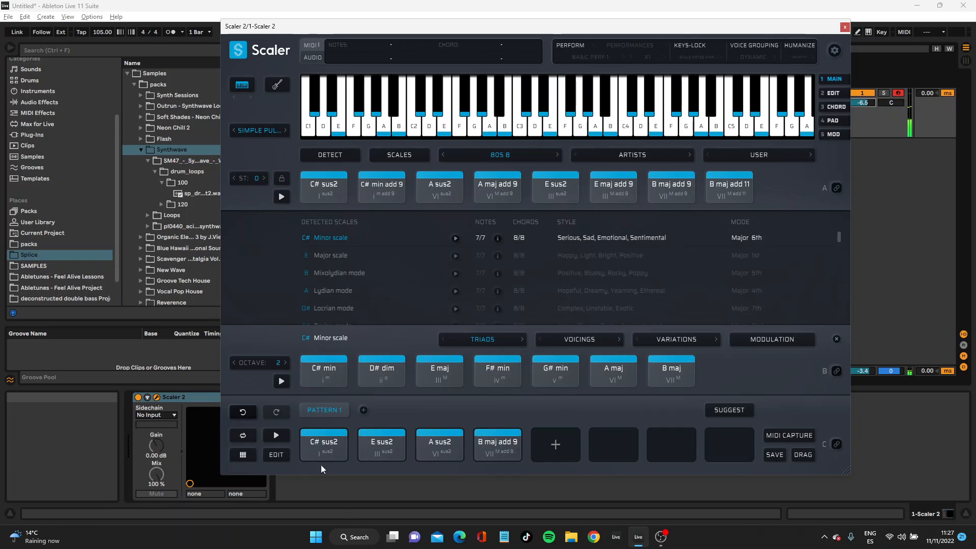
Turn on looping for Pattern 1, check the playback settings, and play the four-chord progression
left_click(242, 435)
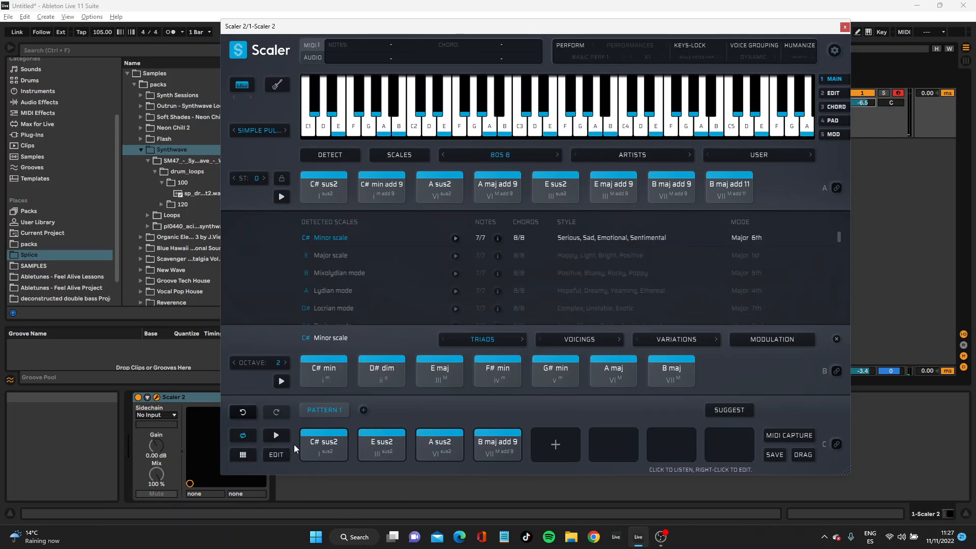
left_click(835, 50)
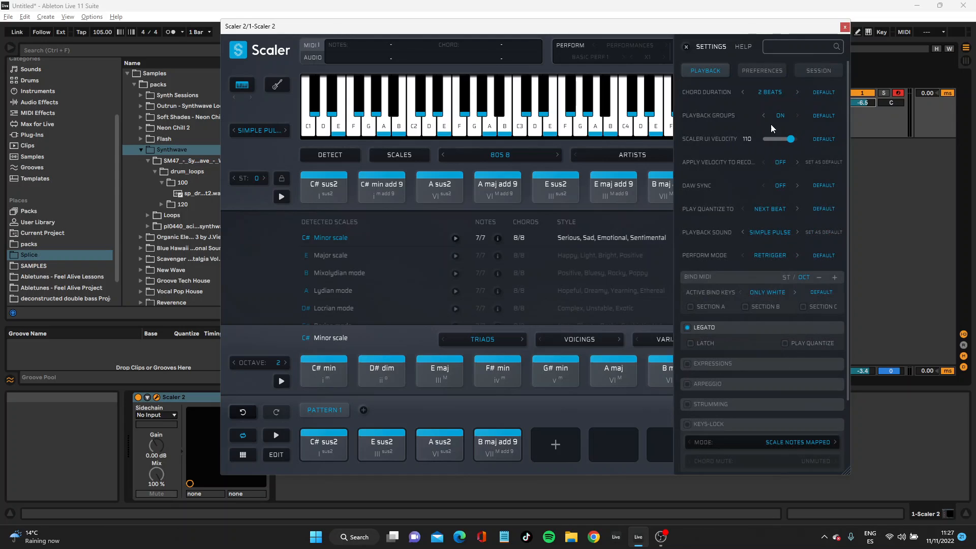
left_click(687, 47)
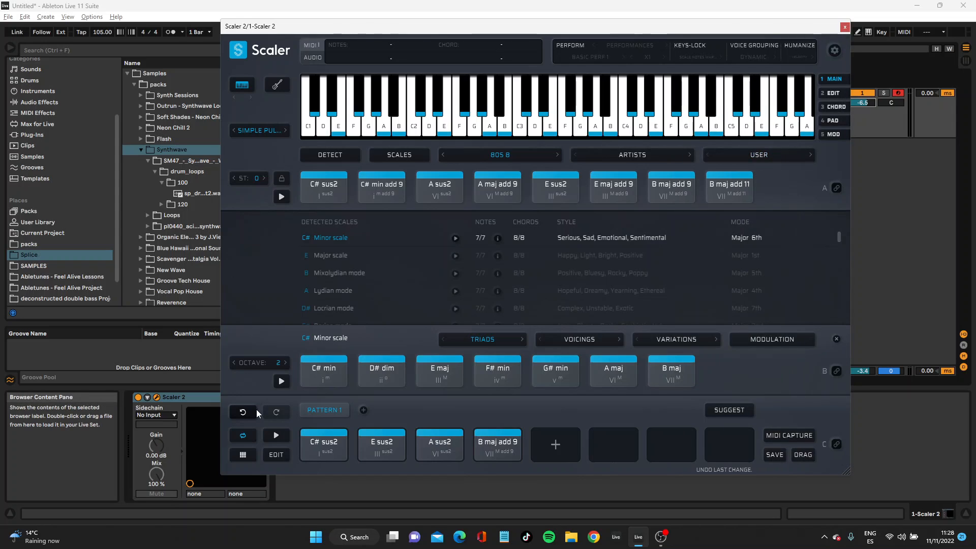
left_click(277, 435)
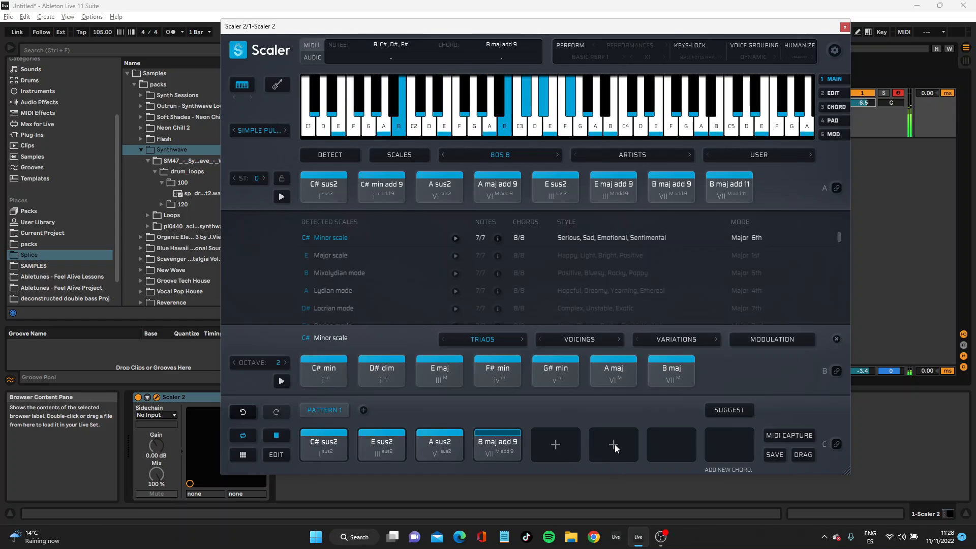
left_click(277, 437)
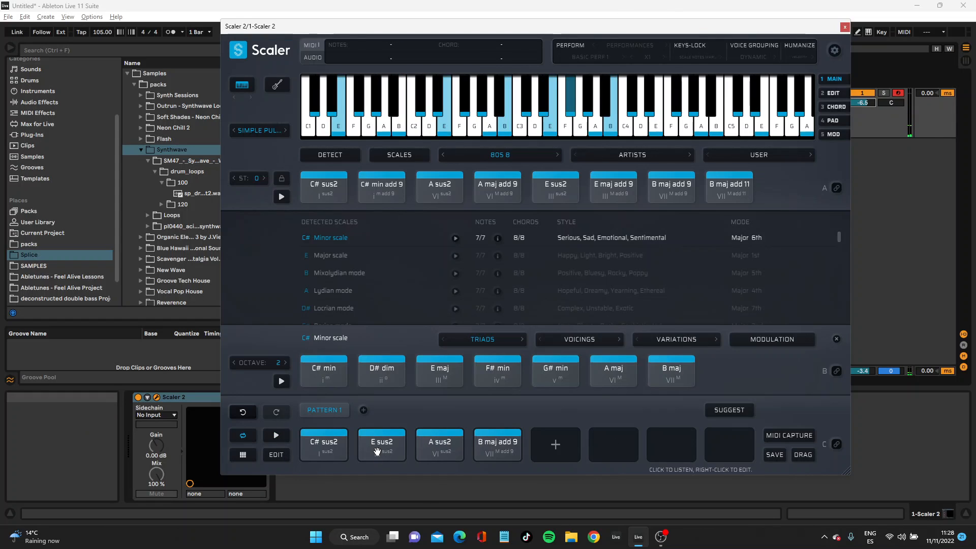
Move E sus2 to the fifth slot, put B maj add 11 in the second slot, and play the pattern
left_click_drag(376, 451, 546, 449)
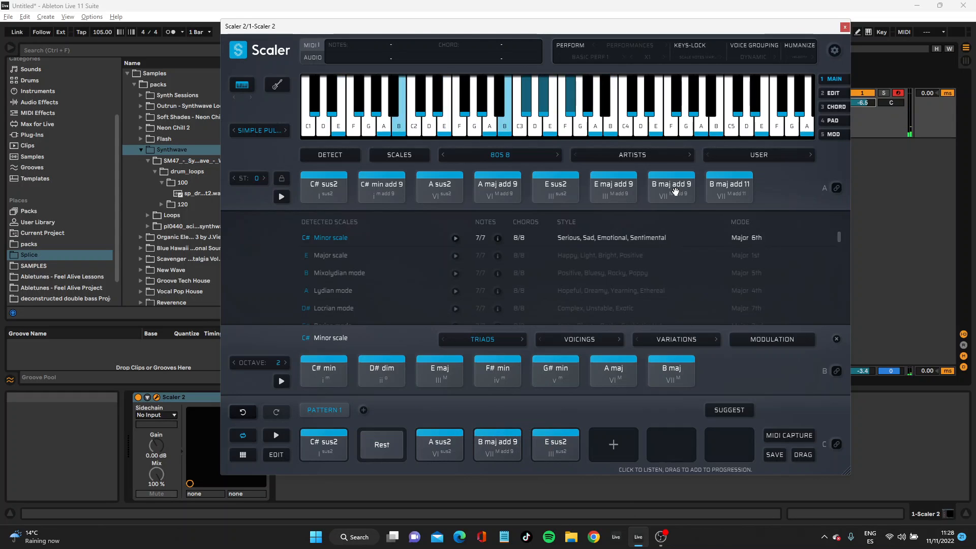
left_click(706, 190)
left_click_drag(726, 184, 381, 445)
left_click(276, 436)
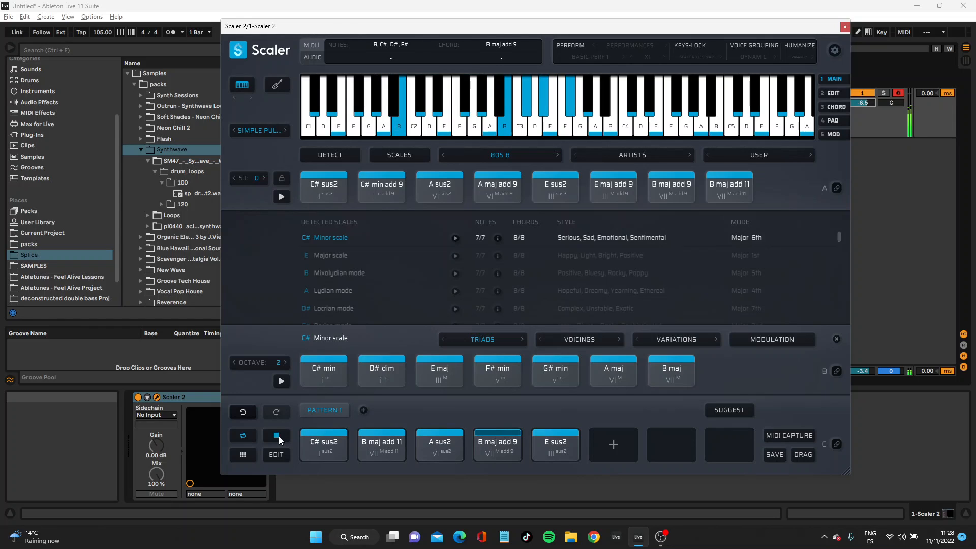
left_click(276, 435)
Move B maj add 9 to the sixth slot, place A sus2 fourth and A maj add 9 third, and play the pattern
left_click_drag(497, 441, 613, 441)
left_click_drag(439, 186, 496, 442)
left_click_drag(502, 192, 440, 441)
left_click(312, 457)
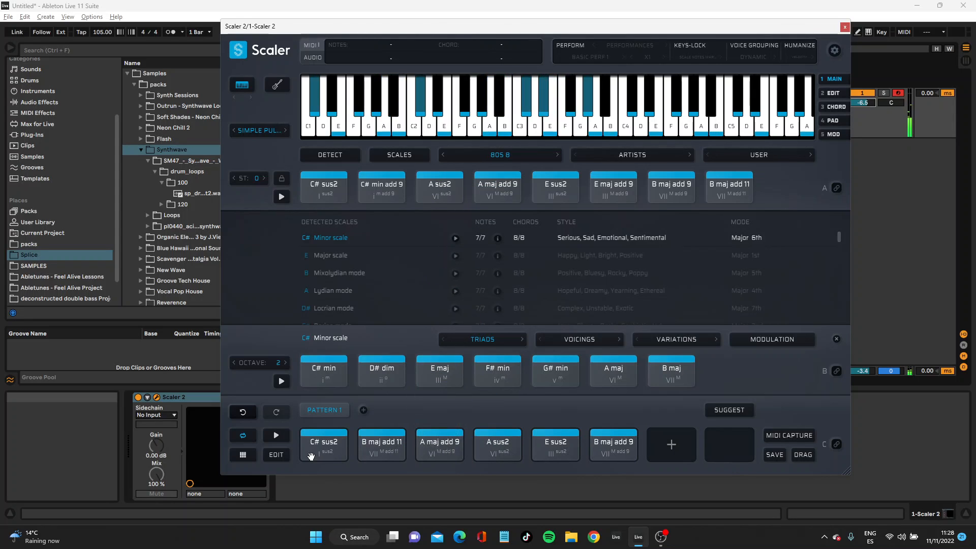
left_click(276, 436)
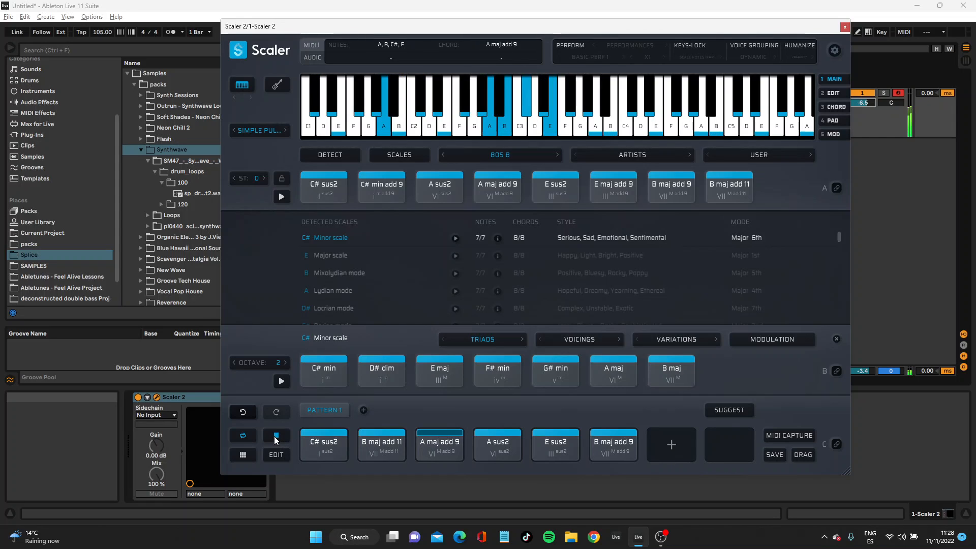
left_click(276, 437)
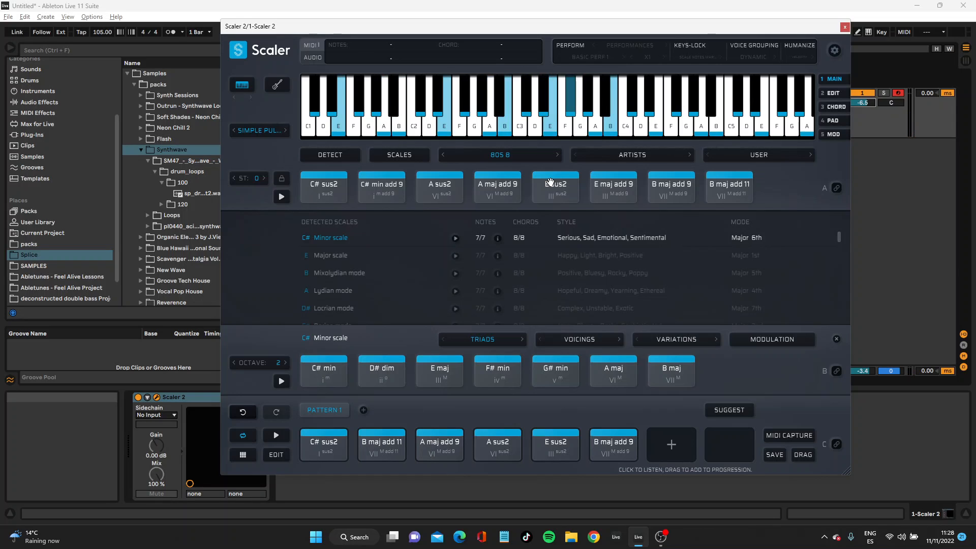
Audition the C# Minor scale triads, replace the pattern's third chord with G# min, and play the pattern
left_click(330, 270)
left_click(319, 240)
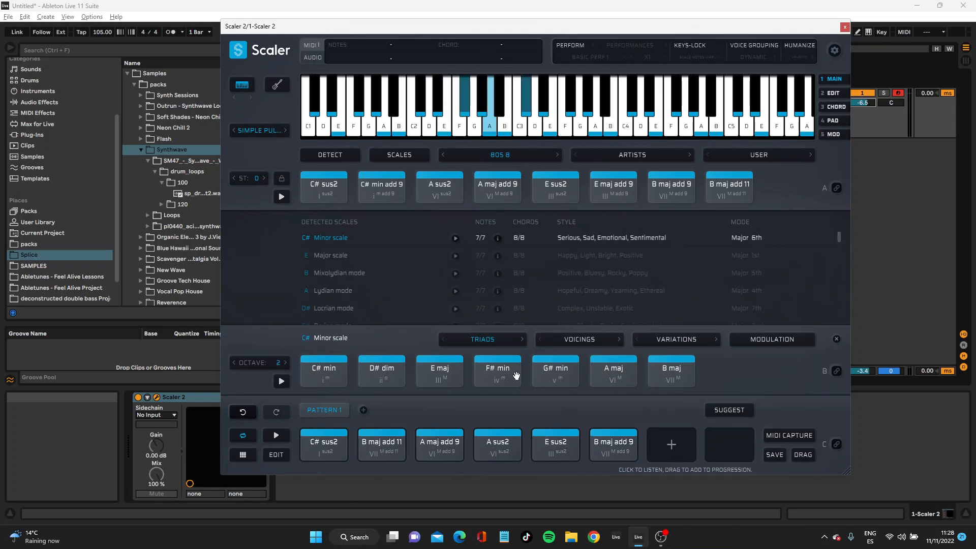
left_click(457, 381)
left_click(363, 381)
left_click(342, 381)
left_click(543, 368)
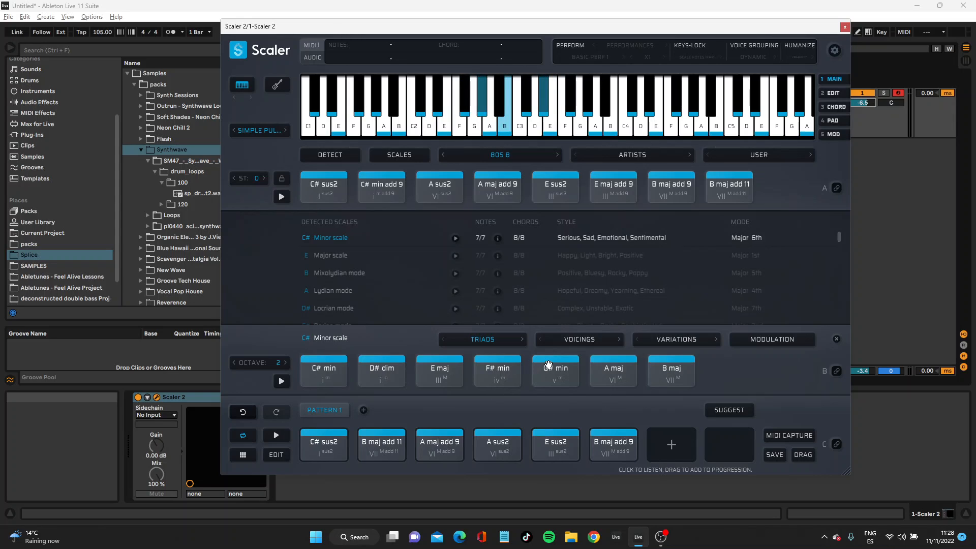
left_click_drag(557, 370, 434, 440)
left_click(275, 437)
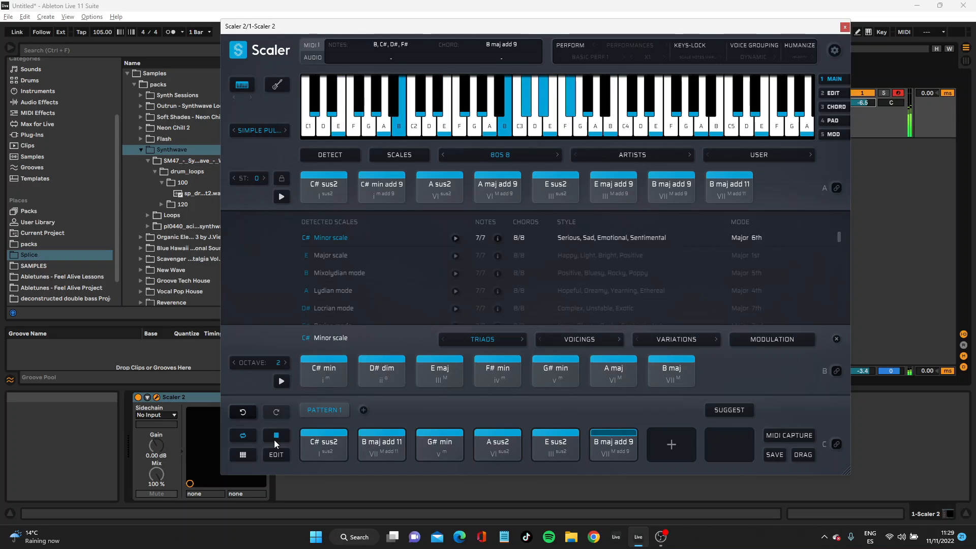
left_click(276, 435)
Audition the F# min, G# min, A maj, B maj and C# min triads, and add C# min add 9 to the seventh slot
left_click(494, 376)
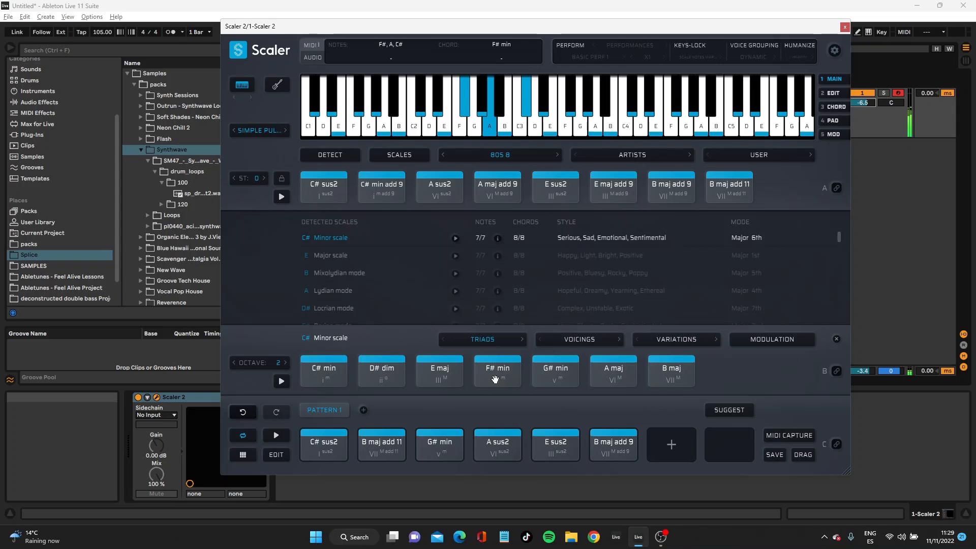
left_click(555, 371)
left_click(613, 370)
left_click(670, 367)
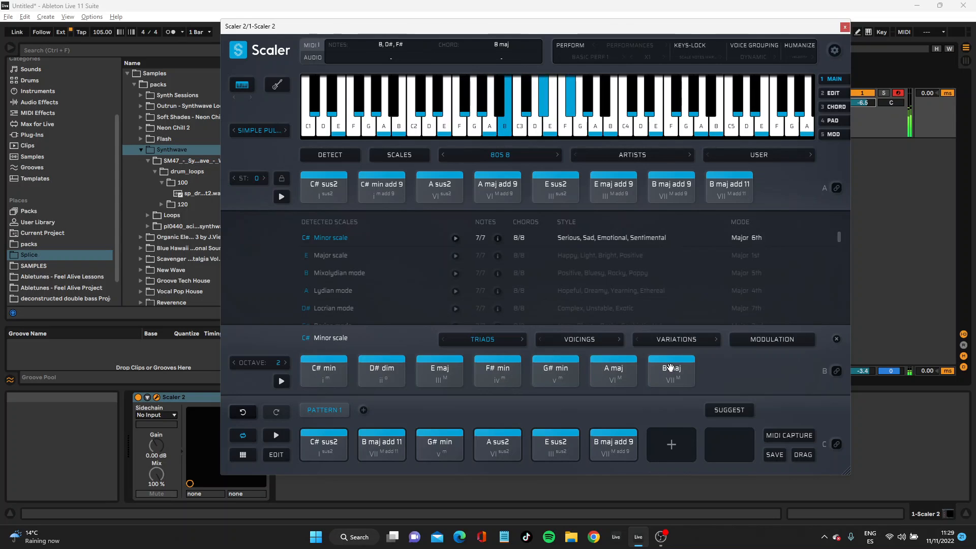
left_click(318, 383)
left_click_drag(382, 189, 672, 443)
left_click(321, 434)
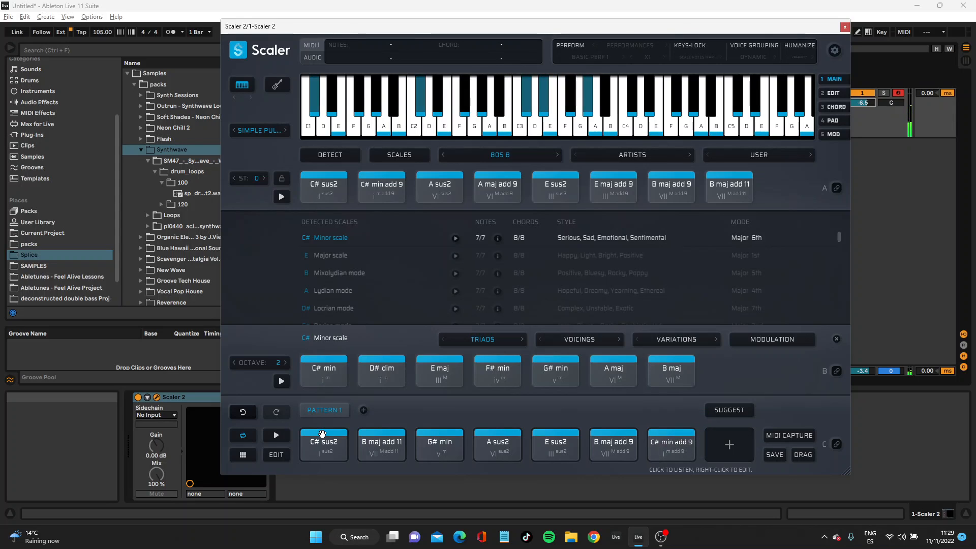
Audition the G# min, A maj and B maj triads, add A maj to the eighth slot, and play the full pattern
left_click(553, 379)
left_click(618, 382)
left_click(660, 382)
left_click(674, 380)
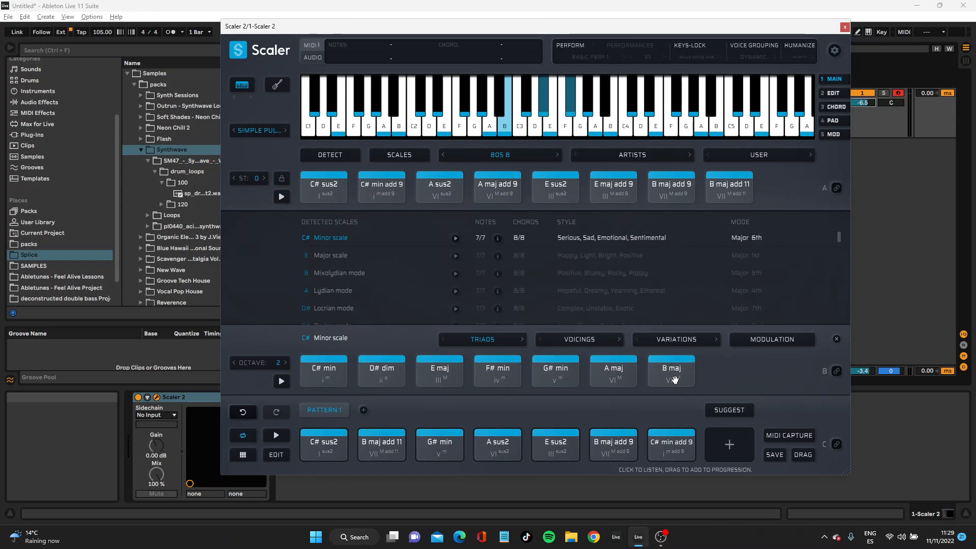
left_click(608, 379)
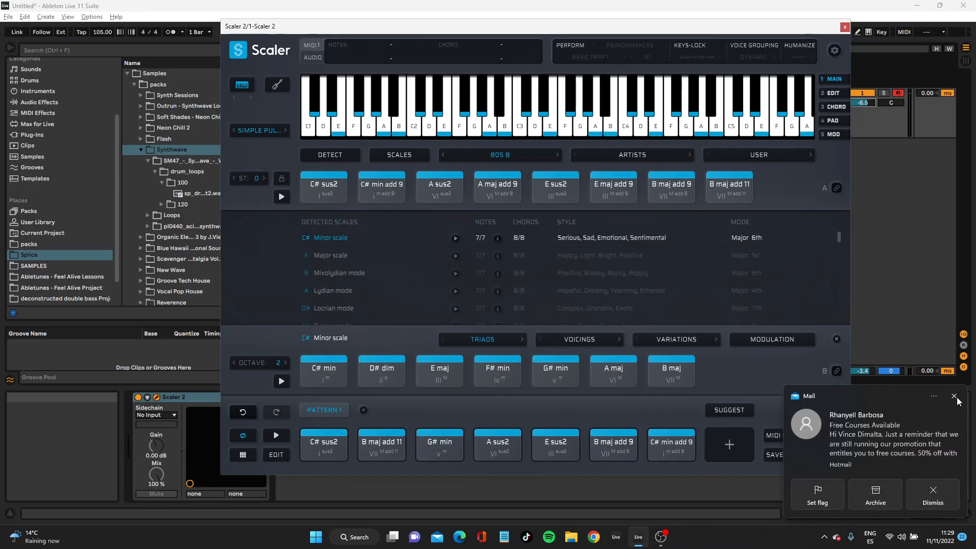
left_click(953, 395)
left_click_drag(615, 376, 729, 446)
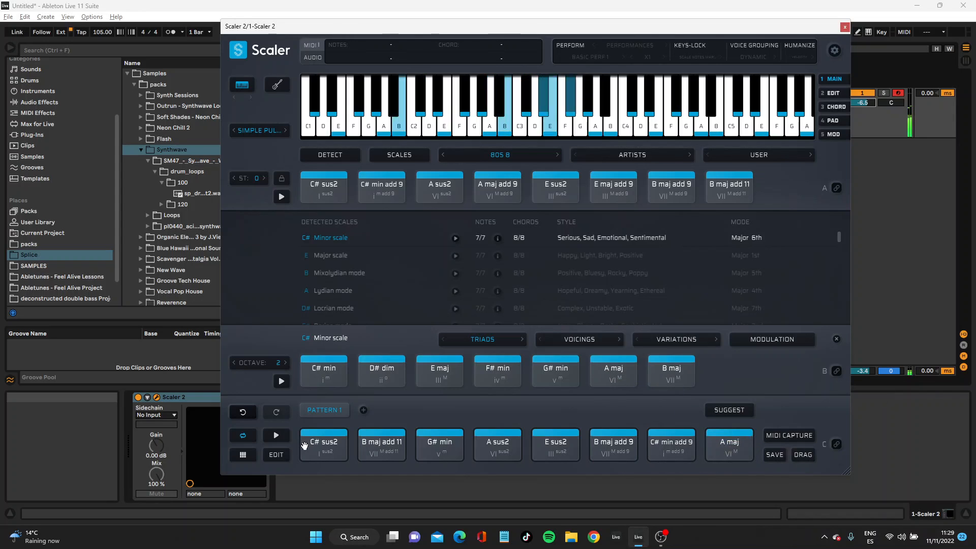
left_click(276, 437)
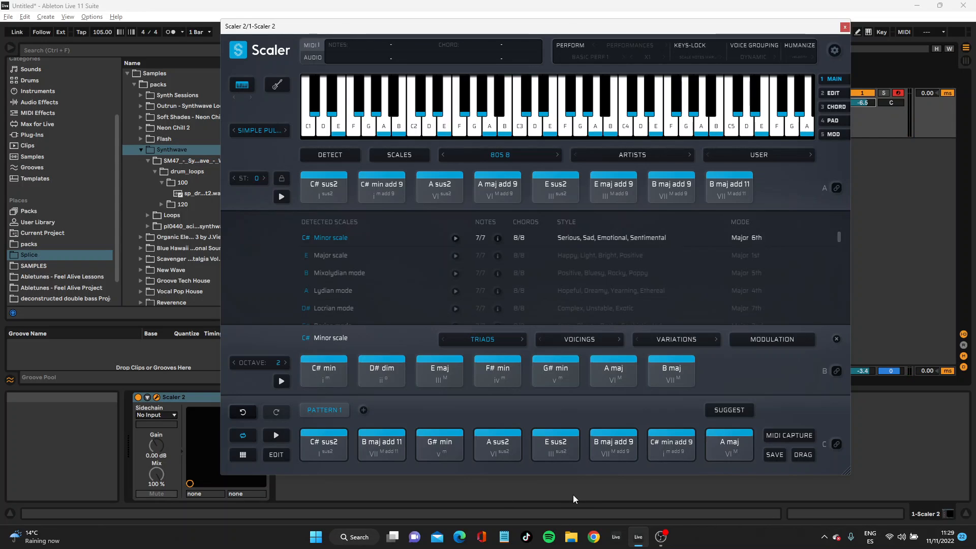
Close the Scaler 2 plugin window and duplicate the Scaler 2 track
left_click_drag(819, 31, 716, 100)
left_click(742, 96)
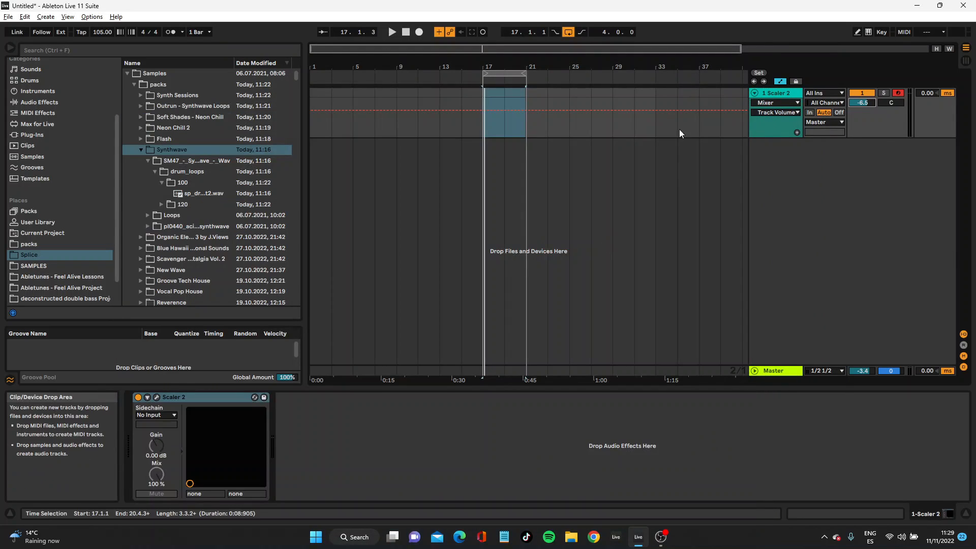
right_click(788, 91)
left_click(816, 106)
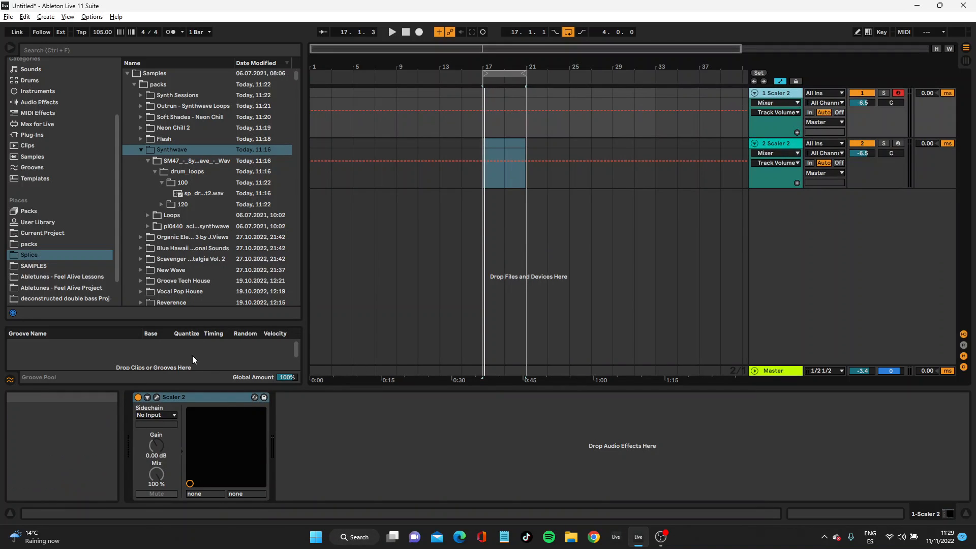
Reopen Scaler on the first track and enable Live Sync of the progression builder with the other Scaler instance
left_click(157, 398)
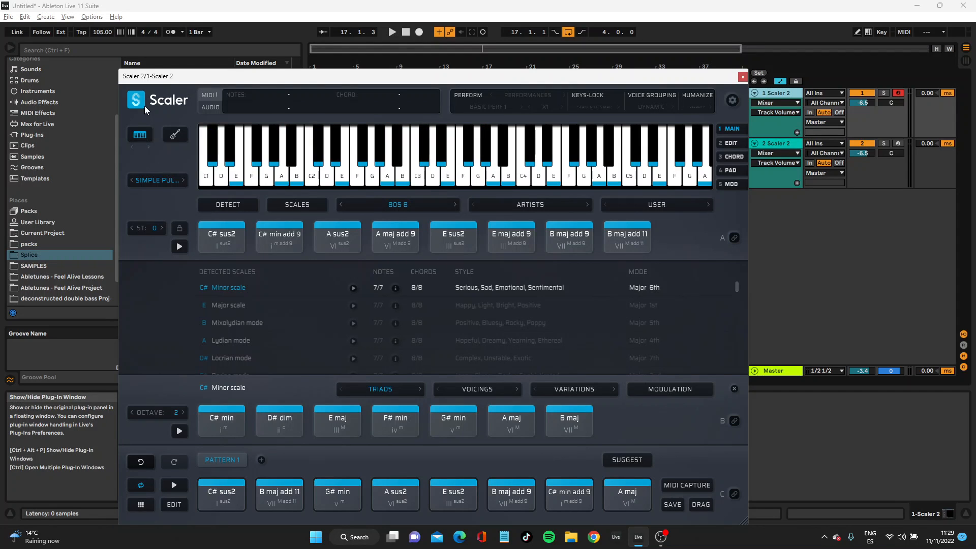
left_click(144, 106)
left_click(160, 126)
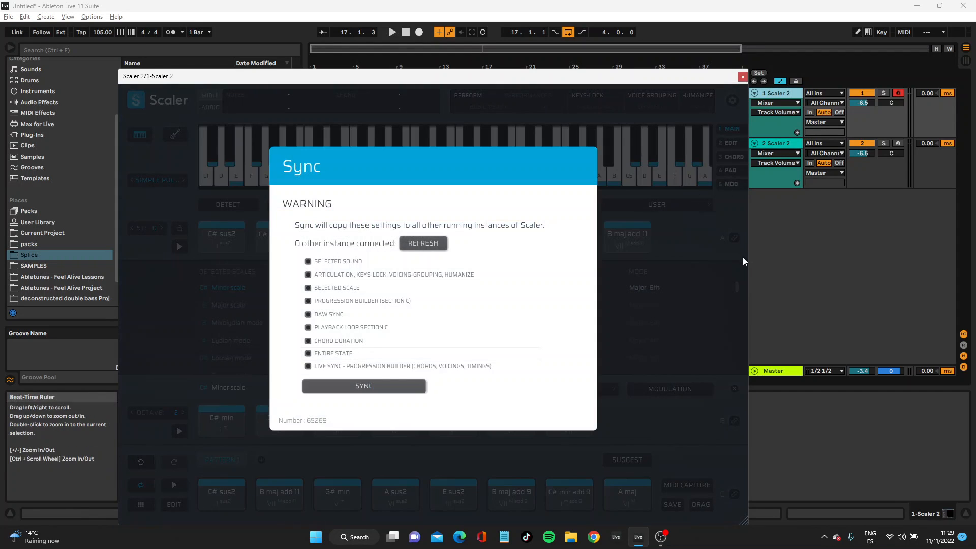
left_click(359, 366)
left_click(364, 386)
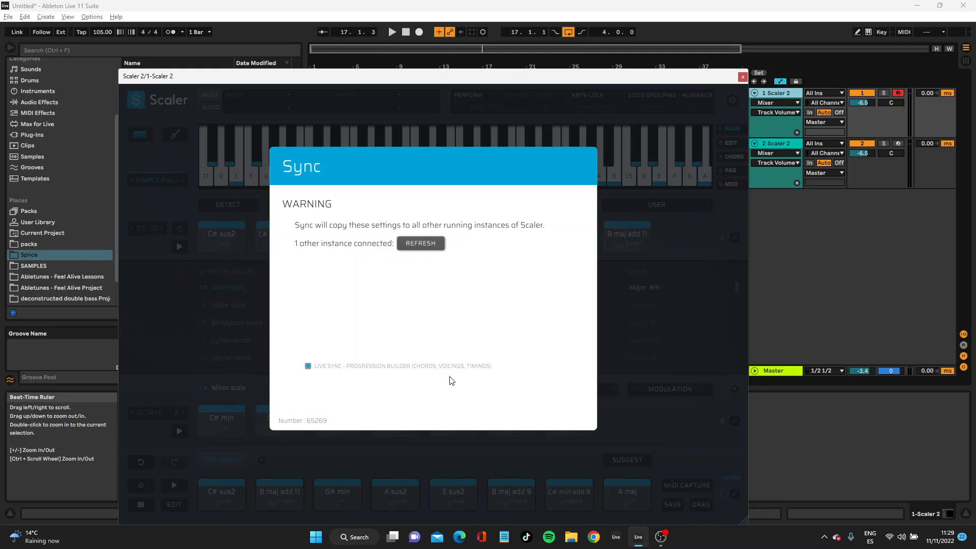
left_click(627, 439)
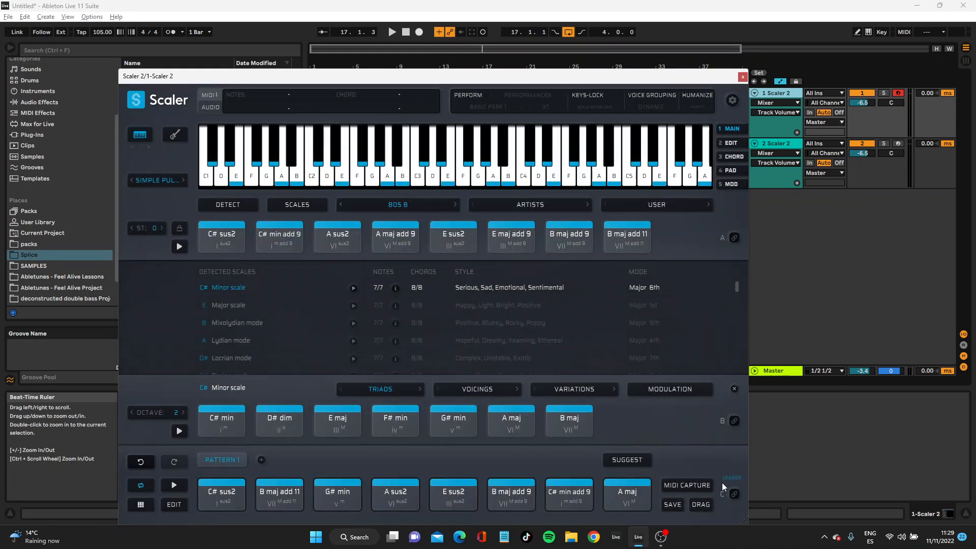
Close the first track's Scaler window, arm the second Scaler 2 track, and open its plugin window
left_click(741, 79)
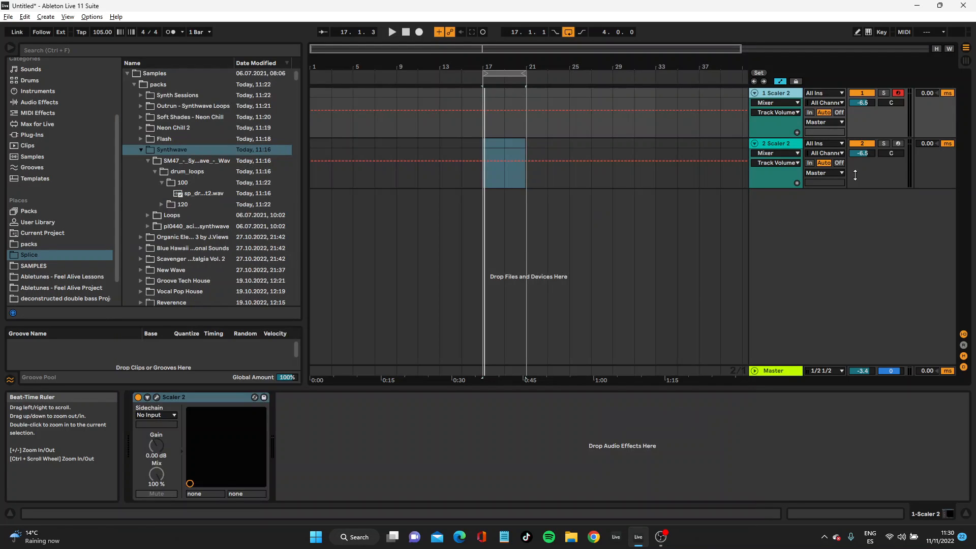
left_click(896, 145)
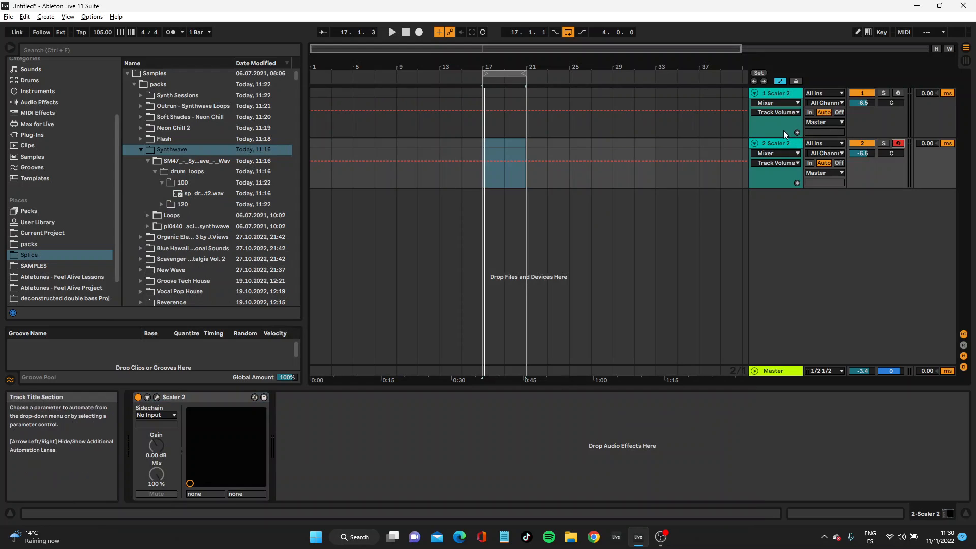
left_click(786, 143)
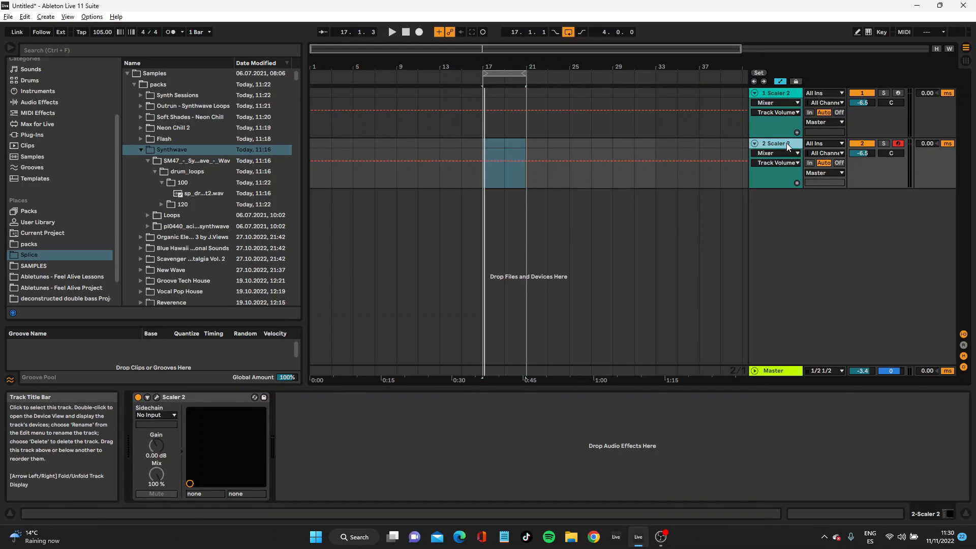
left_click(156, 397)
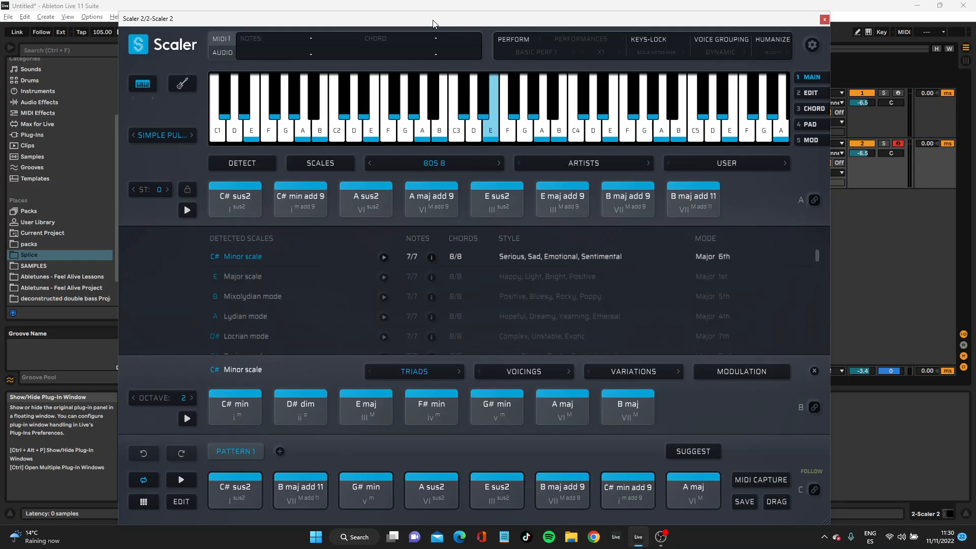
Browse the internal sounds of the second track's Scaler and set the sound to Lofi
left_click(167, 136)
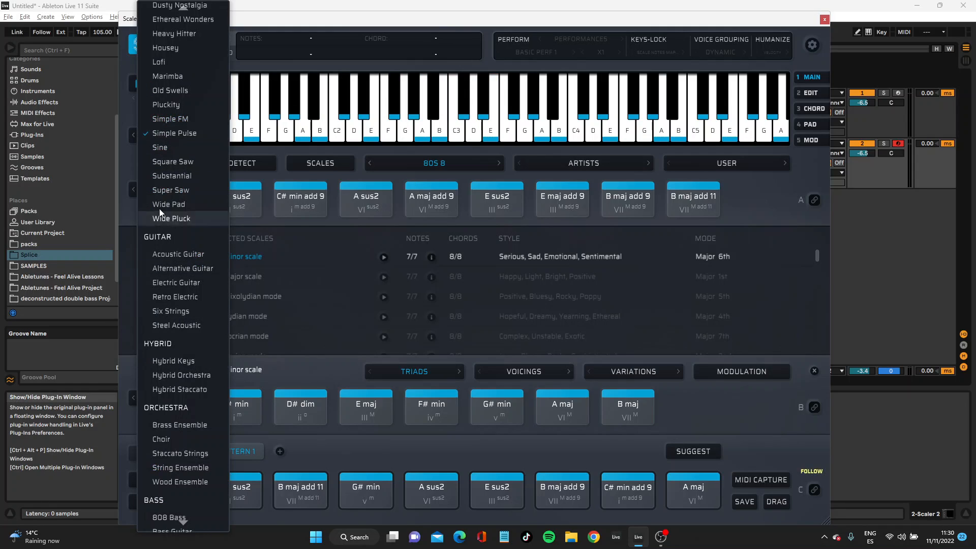
scroll(165, 179, "up", 4)
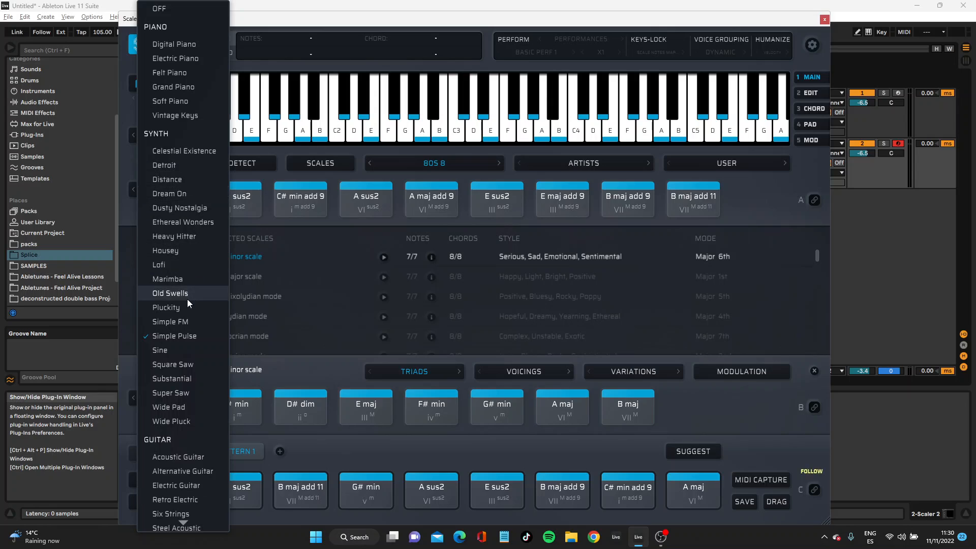
scroll(189, 305, "down", 4)
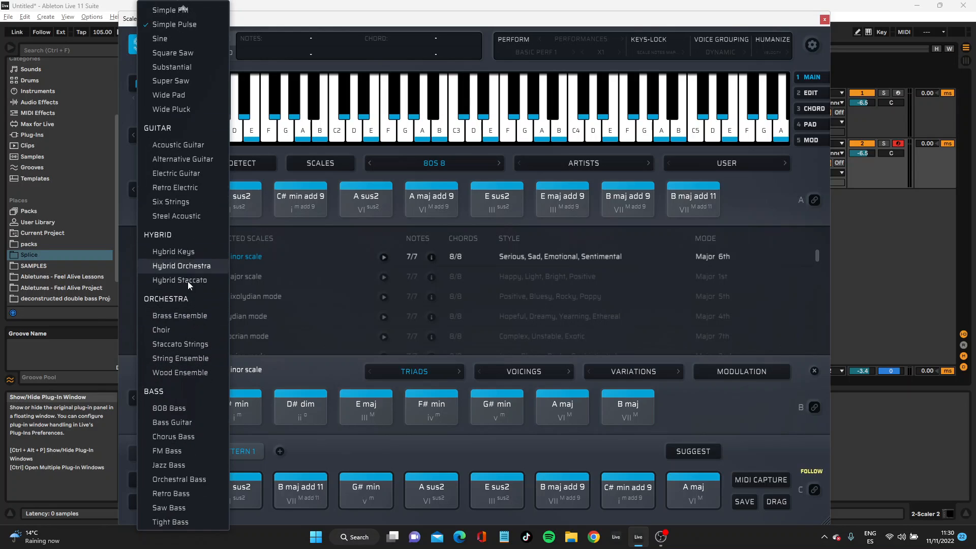
scroll(178, 246, "up", 4)
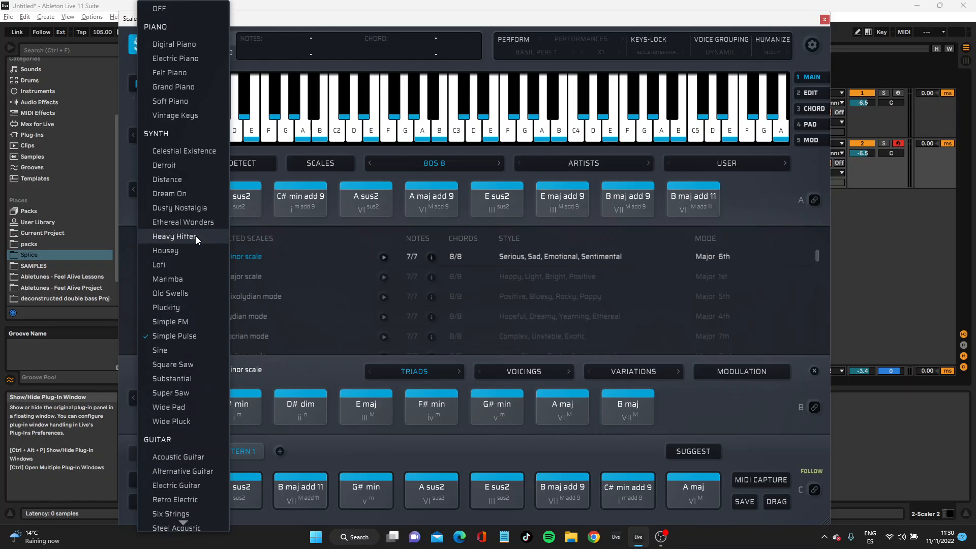
left_click(178, 265)
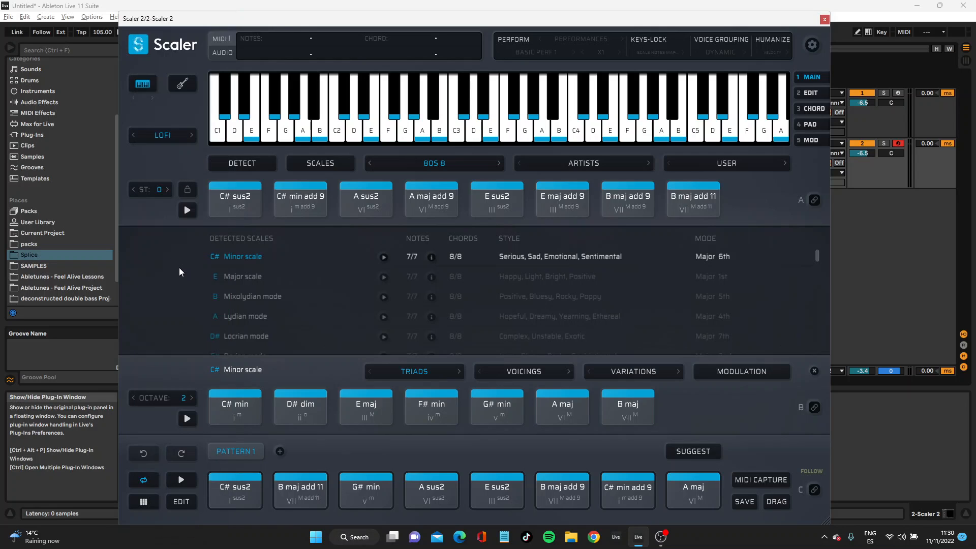
Disarm the second track, then turn on DAW sync for its Scaler pattern and play the progression with the host
left_click_drag(656, 27, 551, 84)
left_click(898, 144)
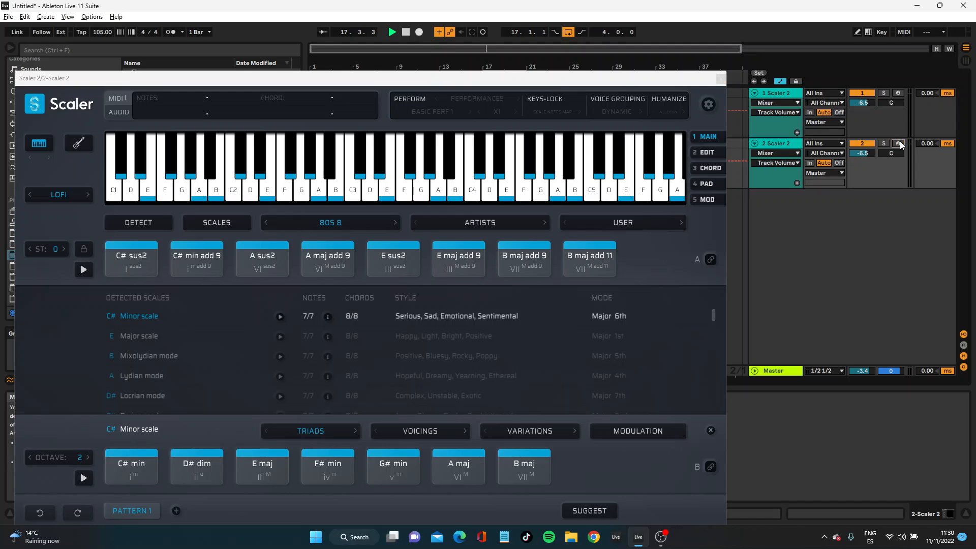
left_click_drag(425, 80, 523, 53)
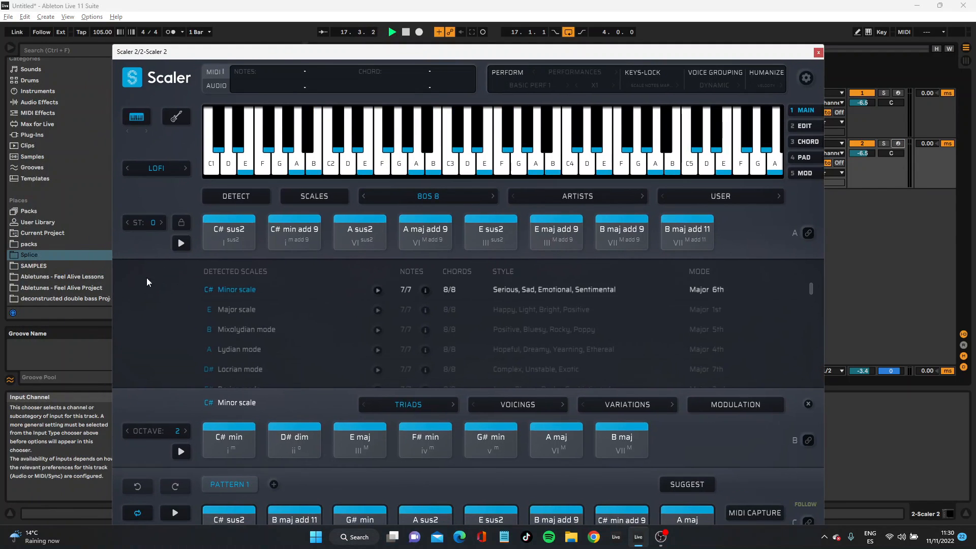
left_click(172, 513)
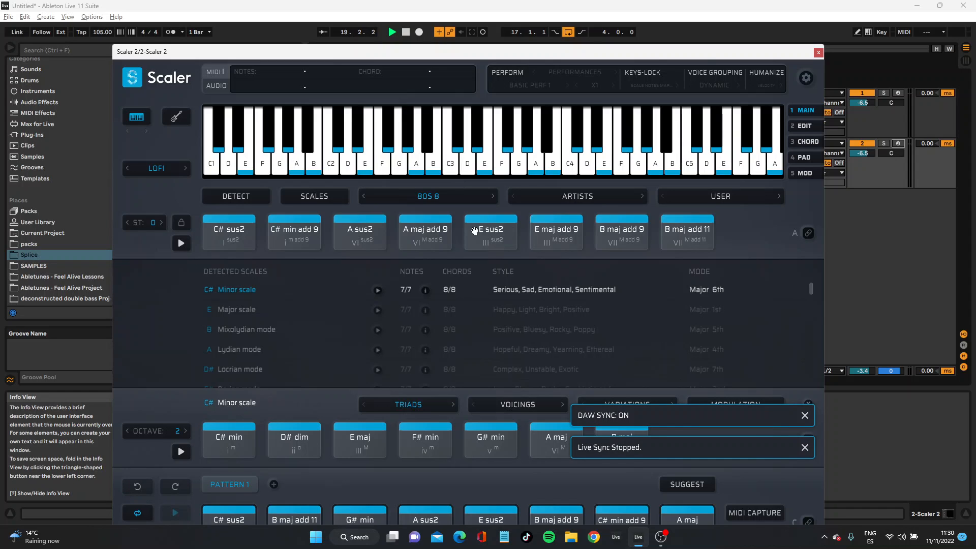
left_click_drag(416, 51, 431, 38)
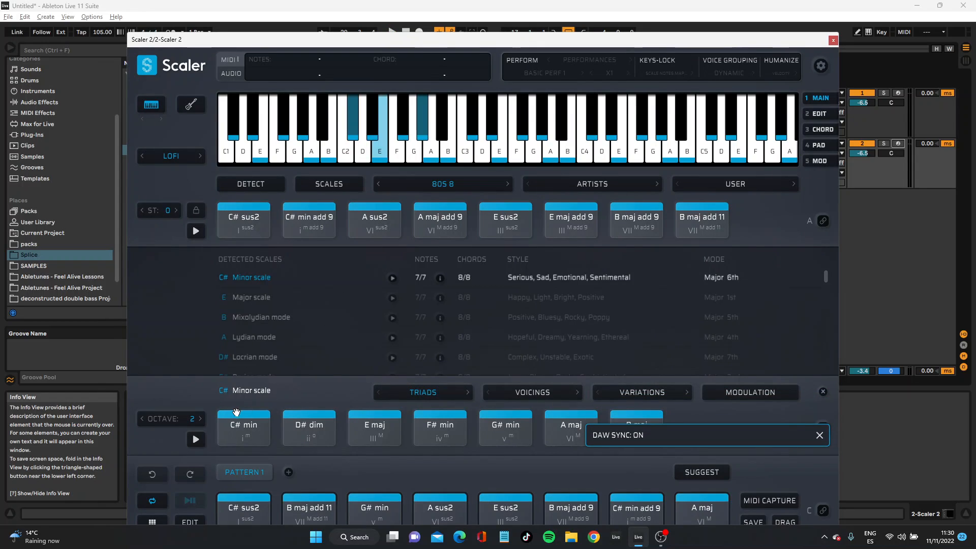
left_click(199, 498)
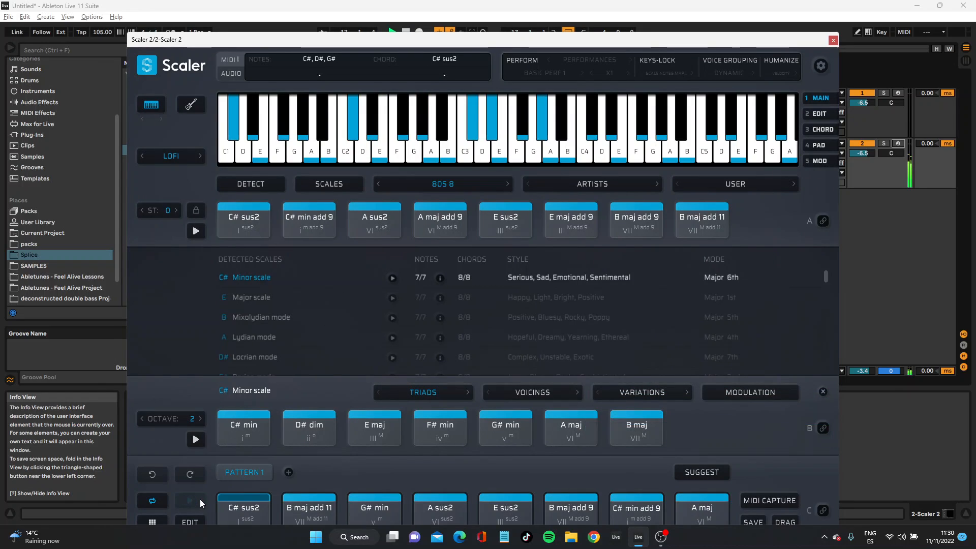
left_click_drag(459, 48, 487, 28)
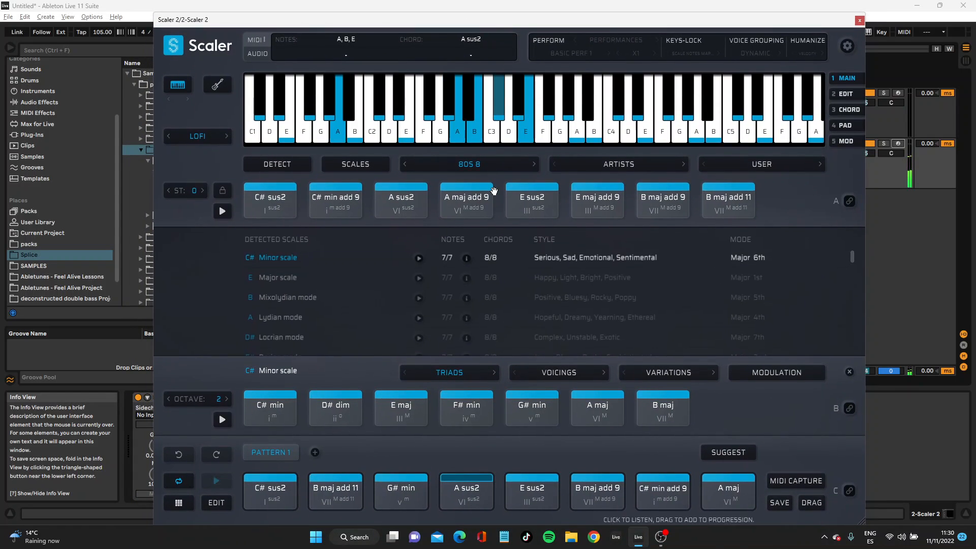
Close the second track's Scaler window, open the first track's Scaler, and select Simple Pulse as its sound
left_click(859, 22)
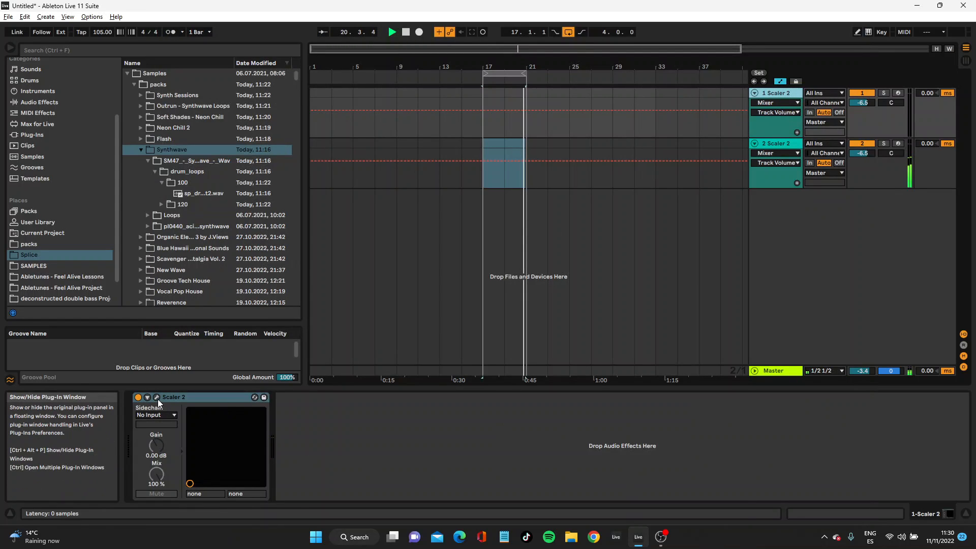
left_click(157, 397)
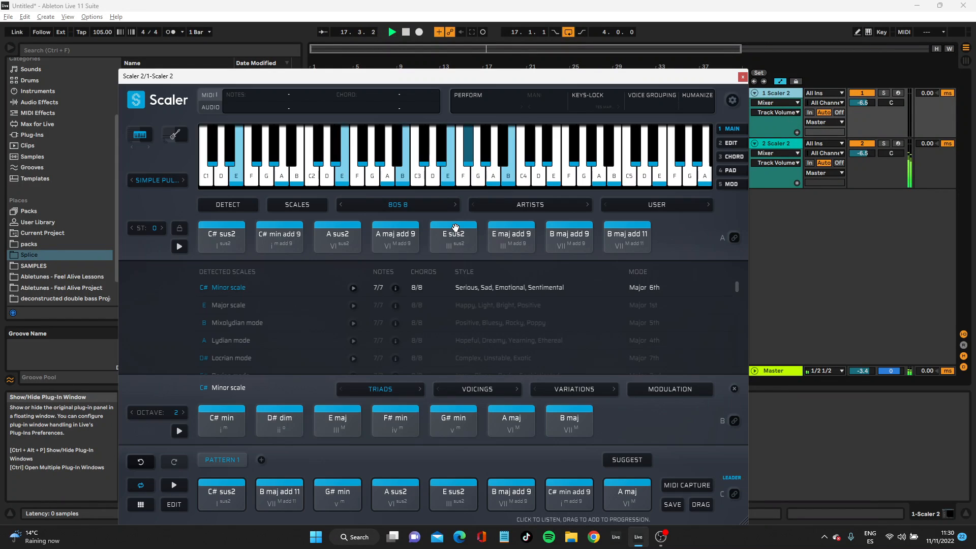
left_click(158, 180)
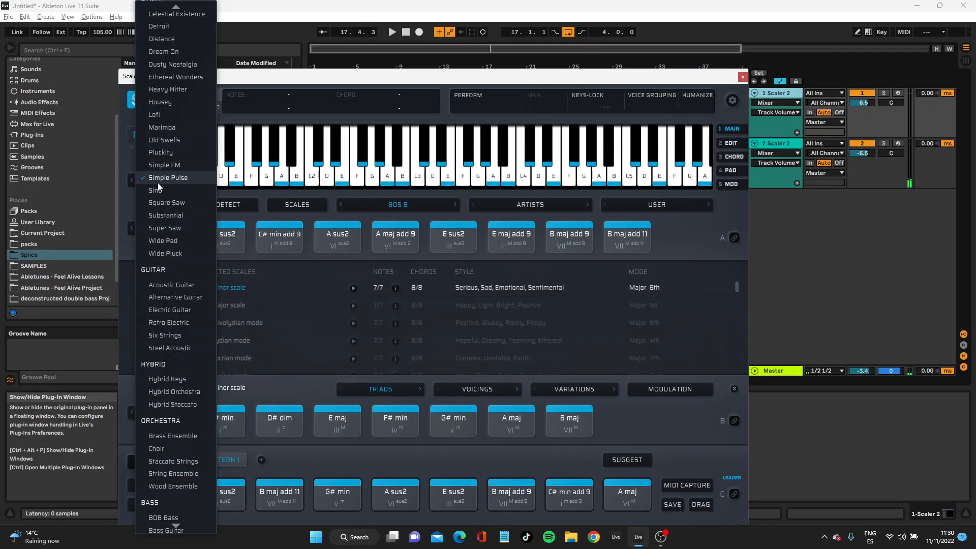
left_click(165, 178)
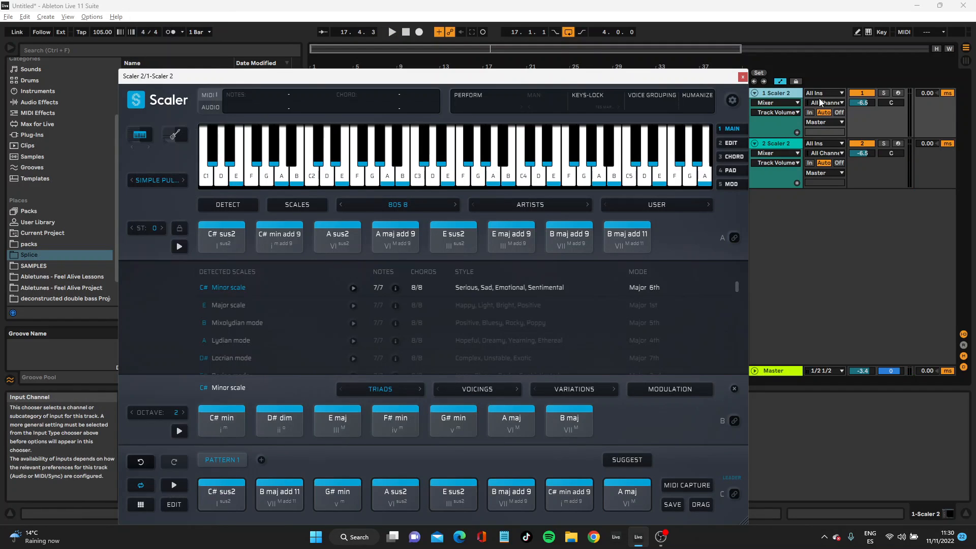
Solo the first Scaler 2 track and start playback of the loop
left_click(799, 92)
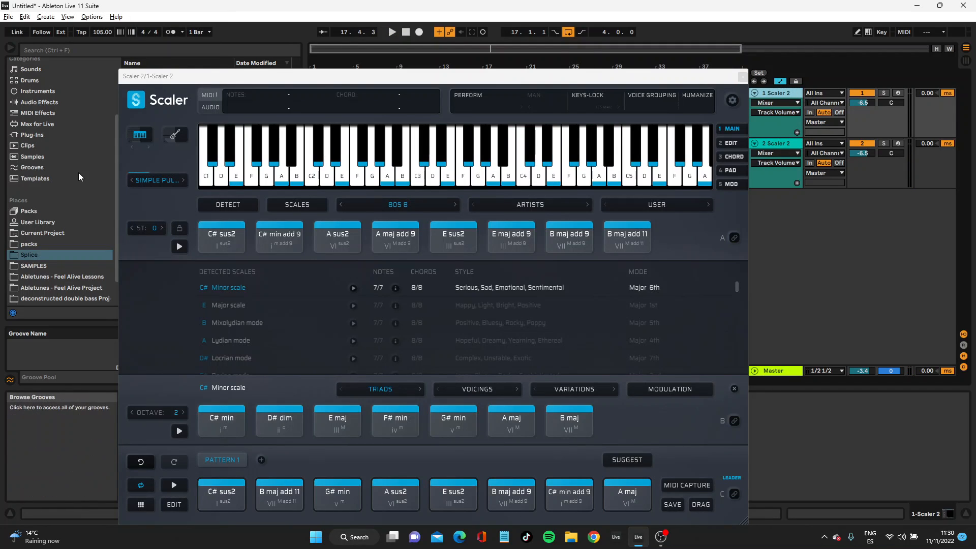
left_click(883, 93)
left_click(391, 32)
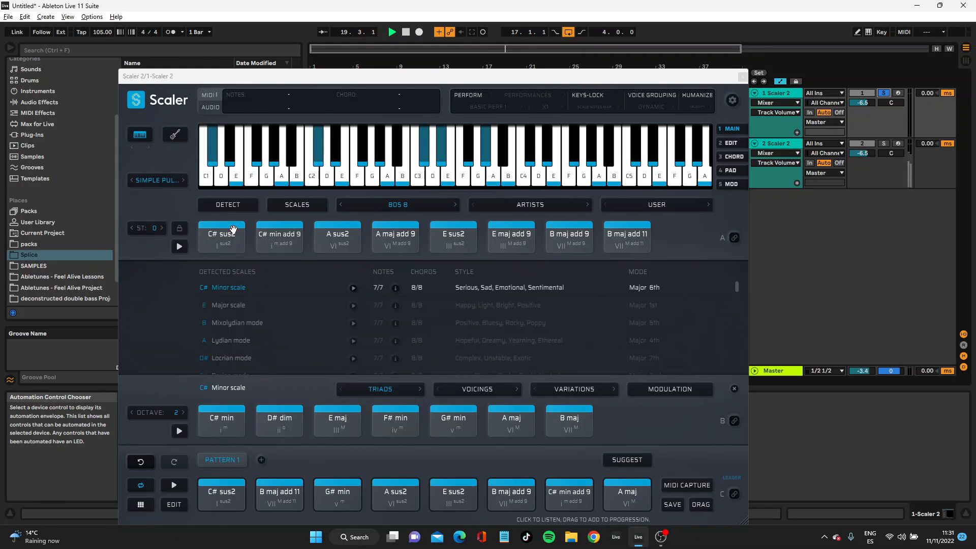
Turn on DAW sync for the first Scaler's pattern and, after trying Sine, set its sound to Simple Pulse
left_click(160, 180)
left_click(163, 192)
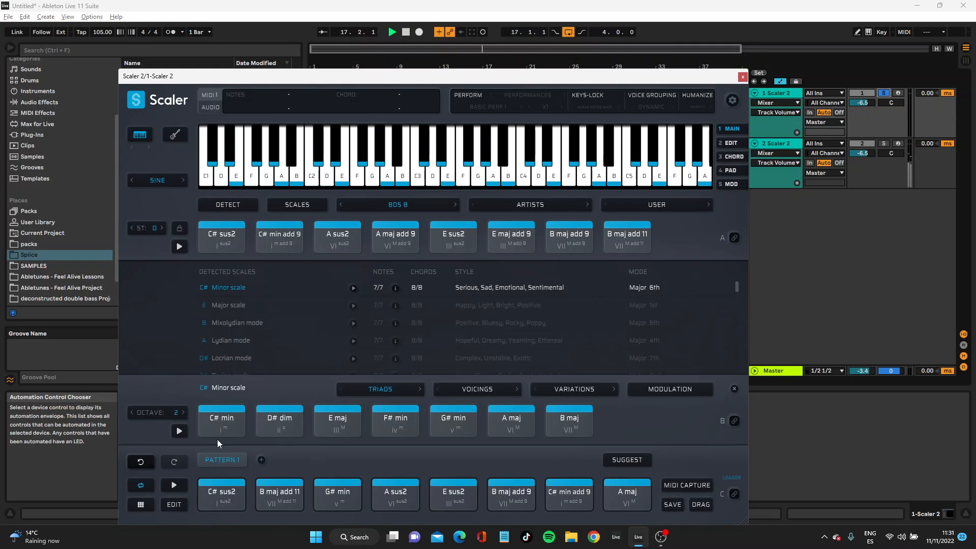
left_click(179, 483)
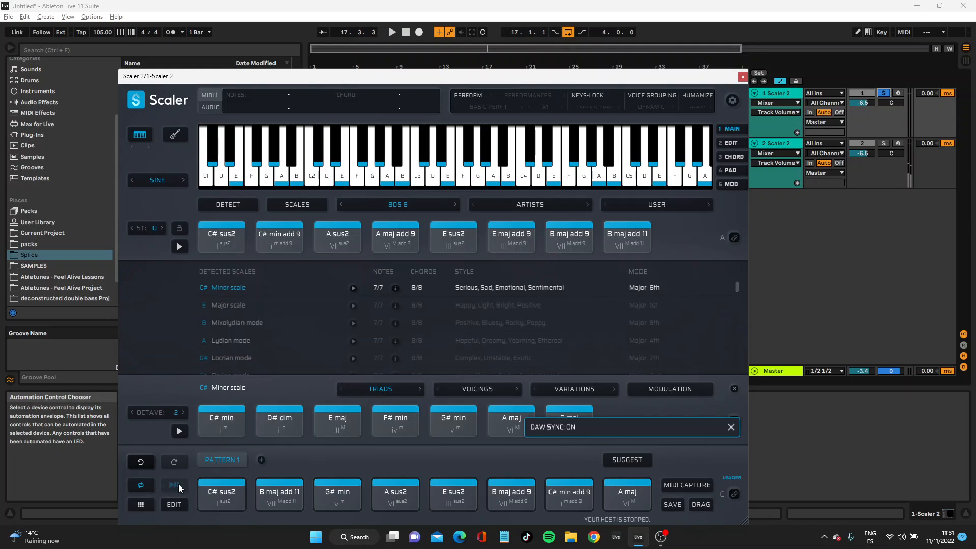
left_click(161, 177)
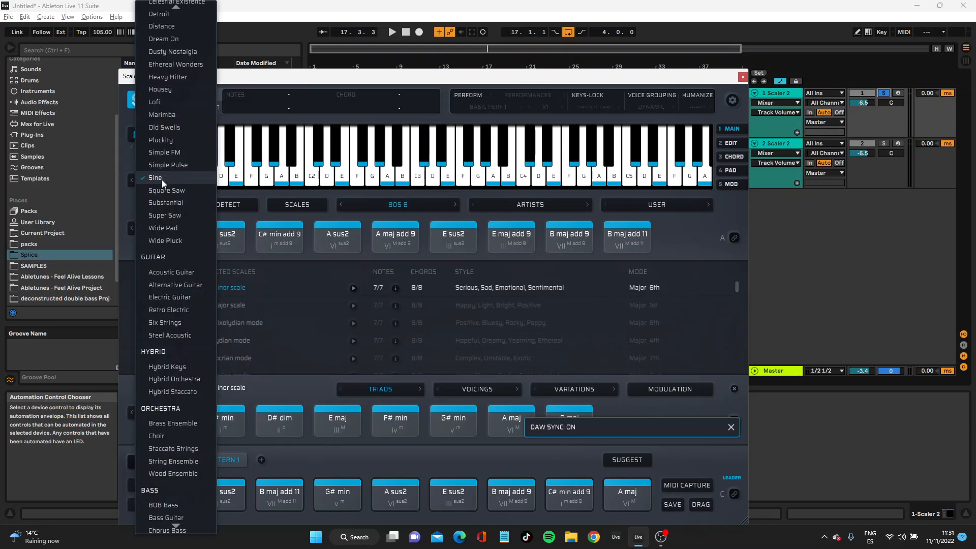
left_click(169, 164)
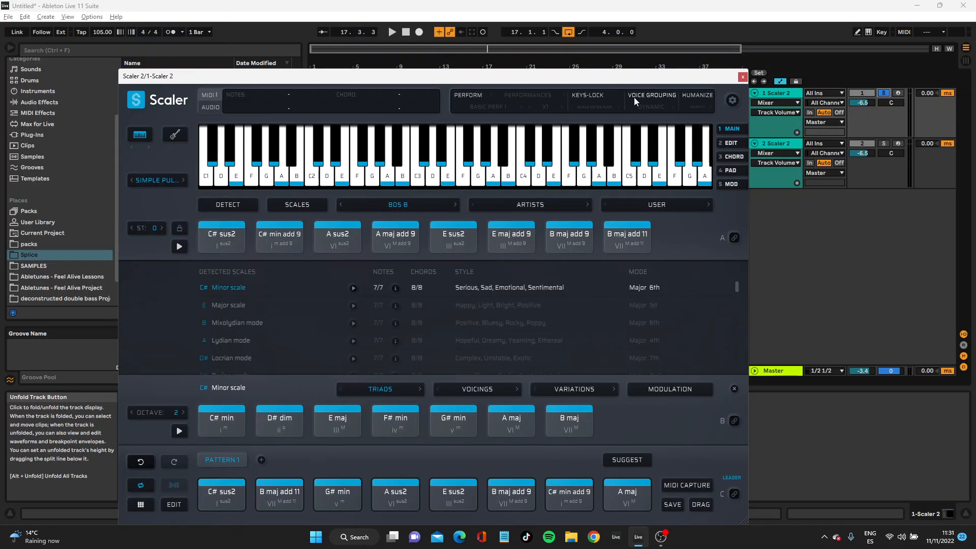
Play the loop, solo the second track briefly, and release the solo to hear both tracks together
key("space")
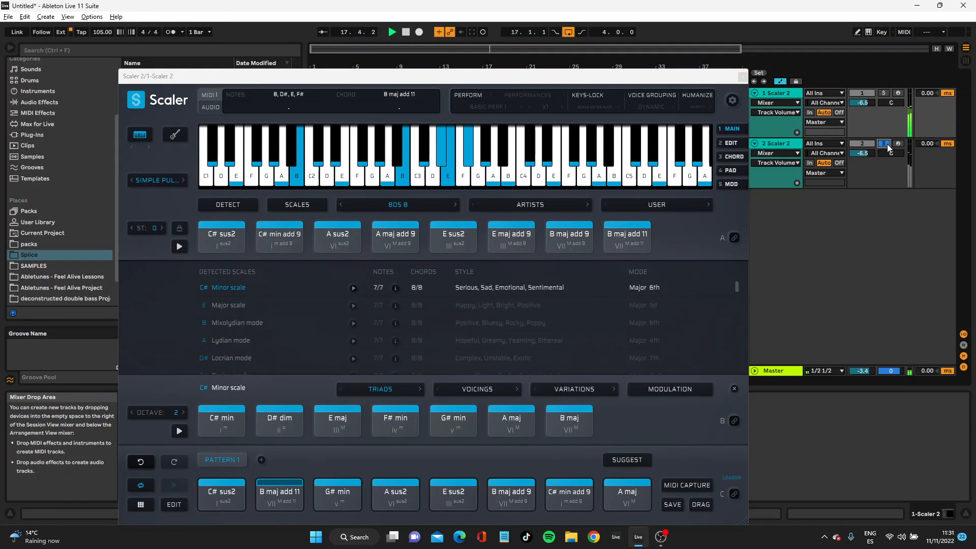
left_click(885, 144)
left_click(886, 144)
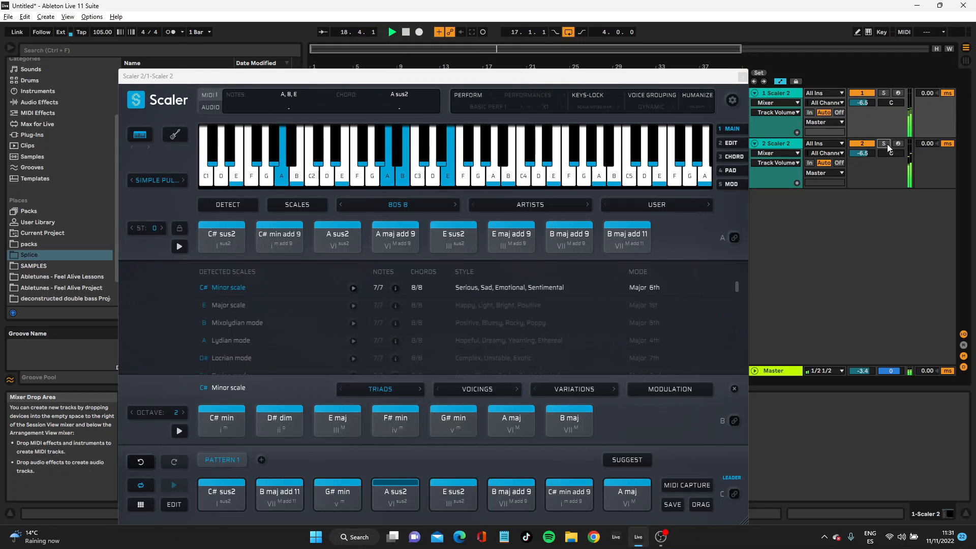
Close the first track's Scaler window, open the second track's Scaler, and shrink its window so the mixer controls show
left_click(742, 77)
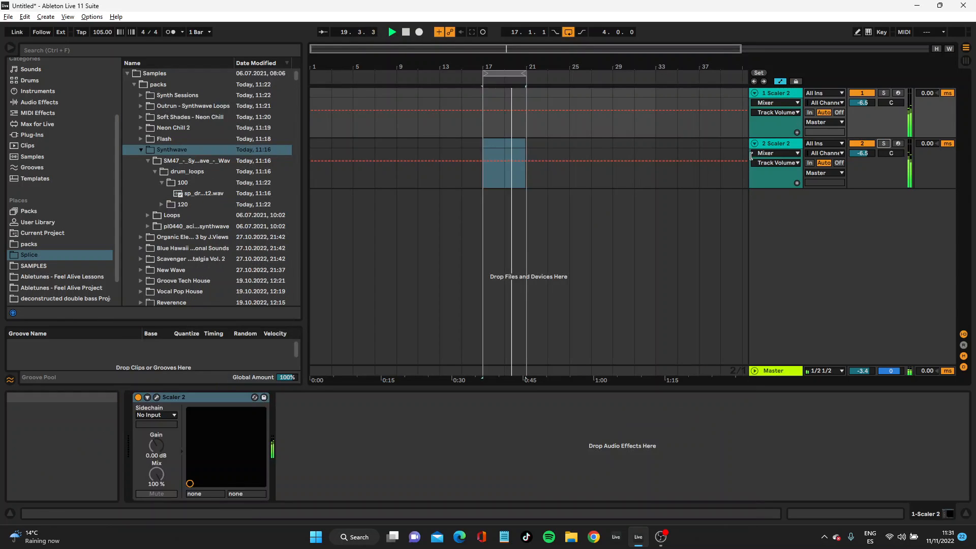
left_click(773, 142)
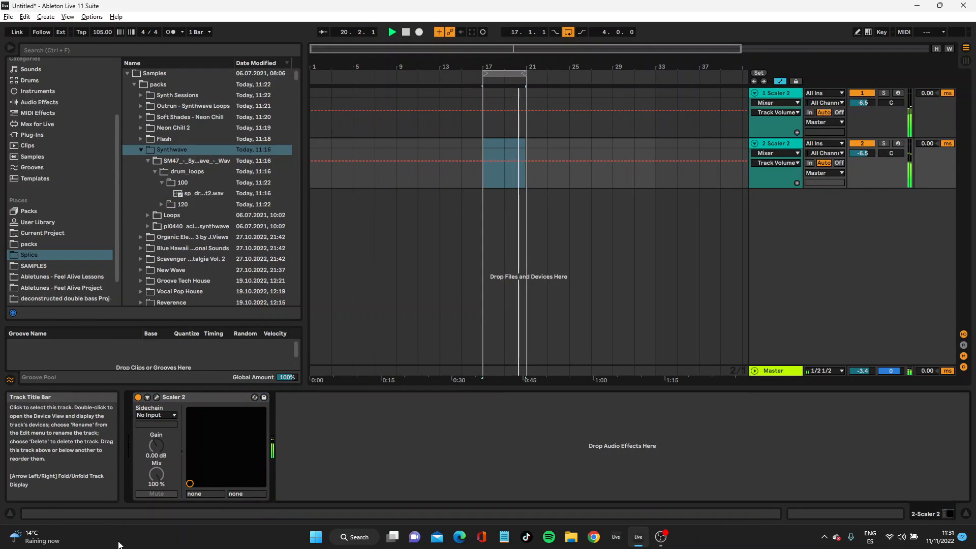
left_click(156, 397)
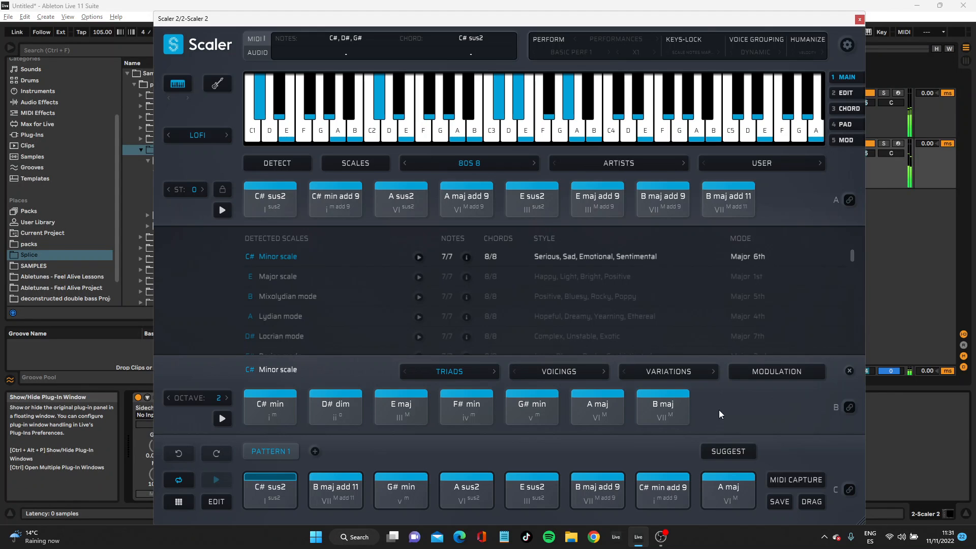
left_click_drag(857, 517, 762, 453)
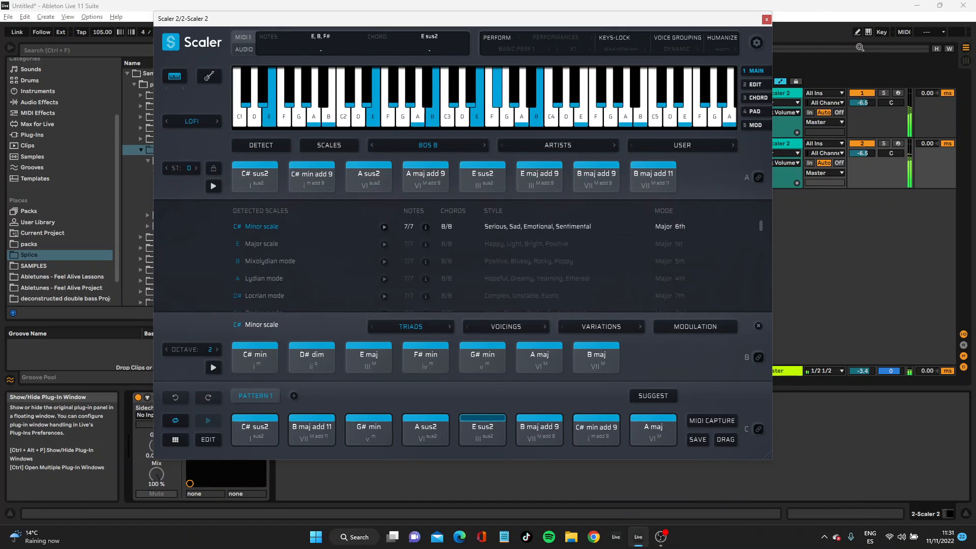
Turn on Perform mode in the second track's Scaler and choose the Avant Garde 2 performance
left_click(493, 36)
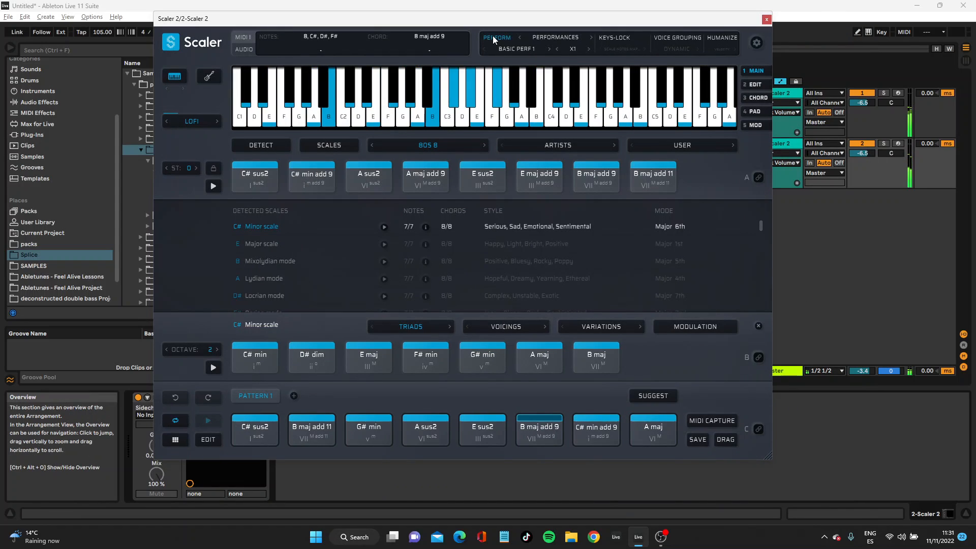
left_click(517, 48)
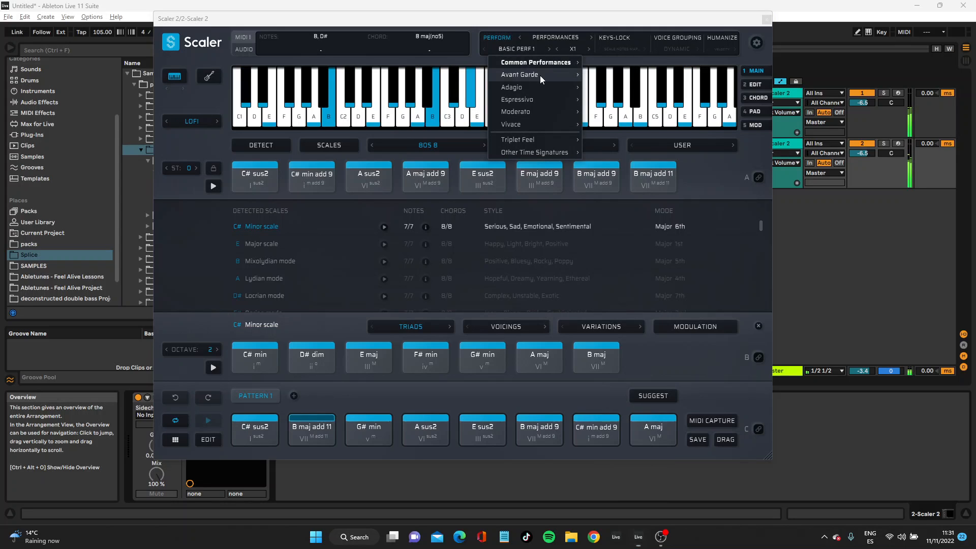
mouse_move(538, 75)
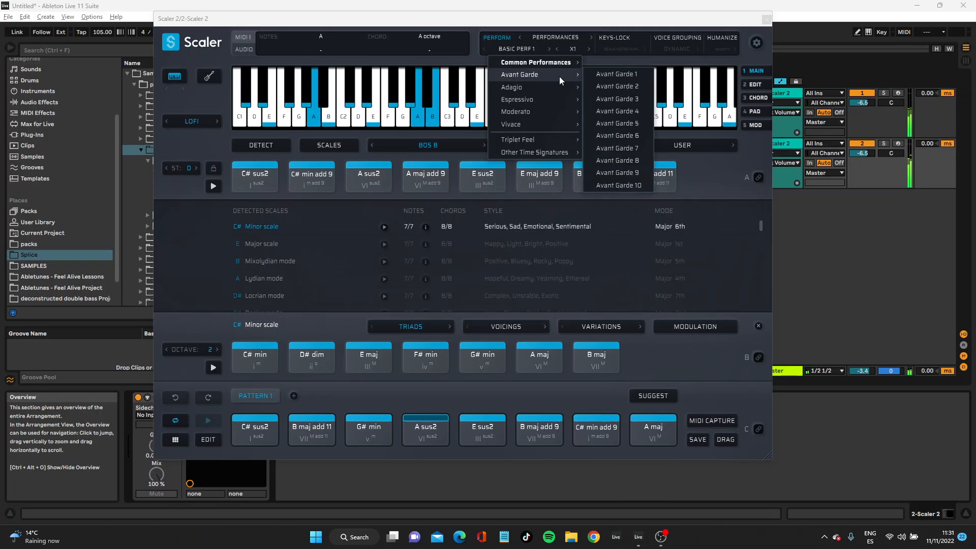
left_click(621, 87)
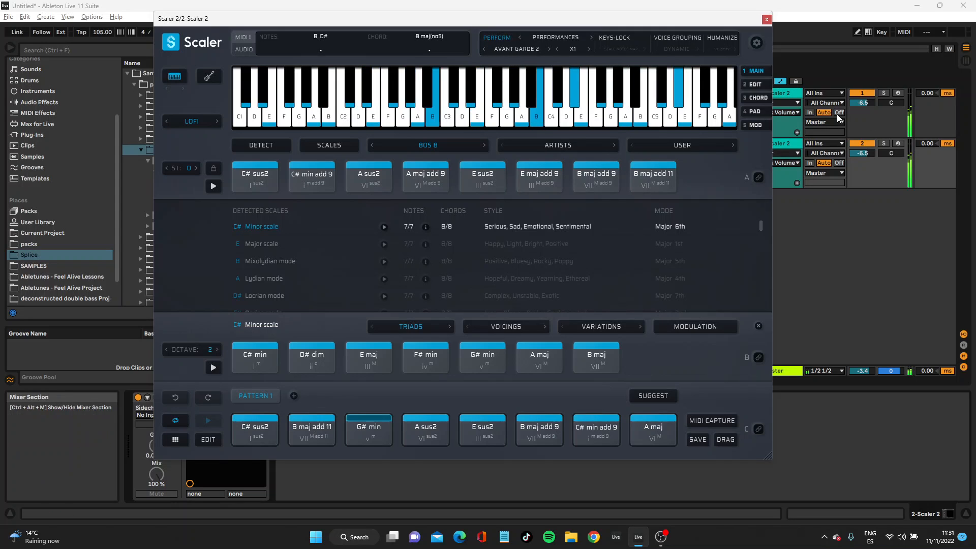
Switch the second track's Scaler performance to Avant Garde 7 and raise that track's volume to -2.3 dB
left_click(522, 49)
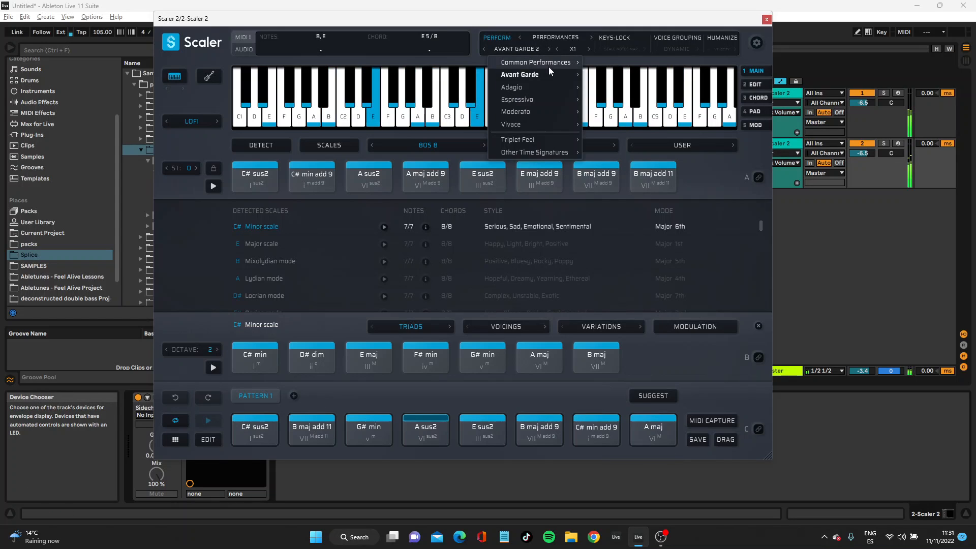
mouse_move(555, 74)
left_click(634, 135)
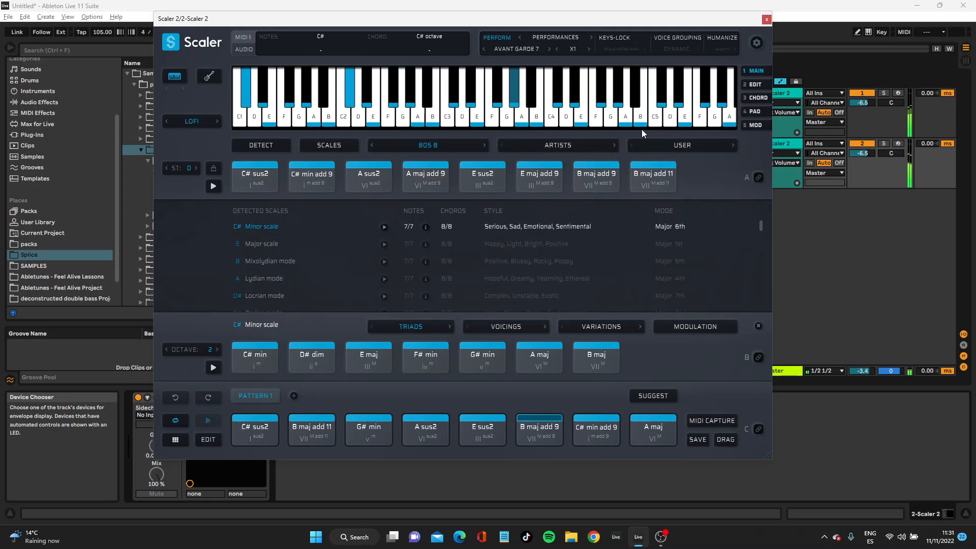
left_click_drag(862, 153, 862, 147)
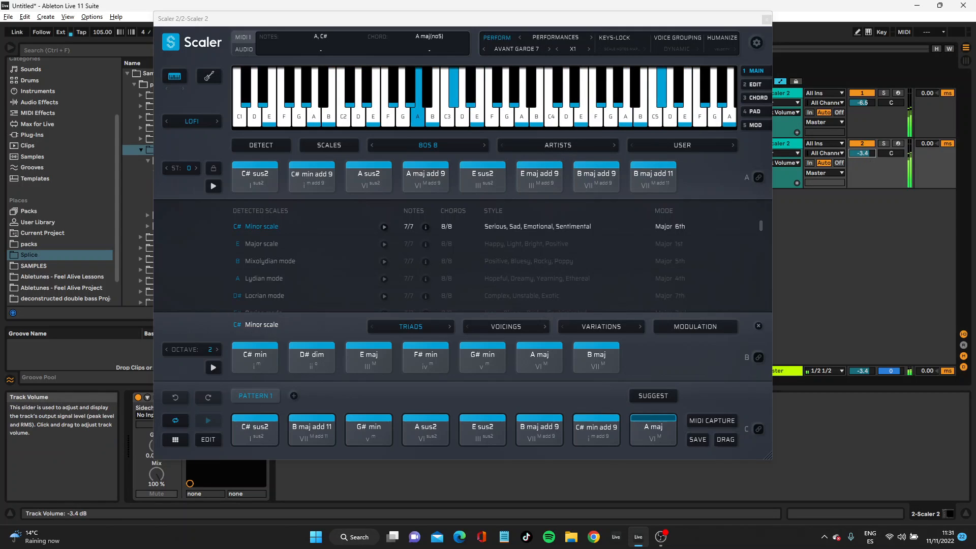
left_click_drag(853, 188, 861, 151)
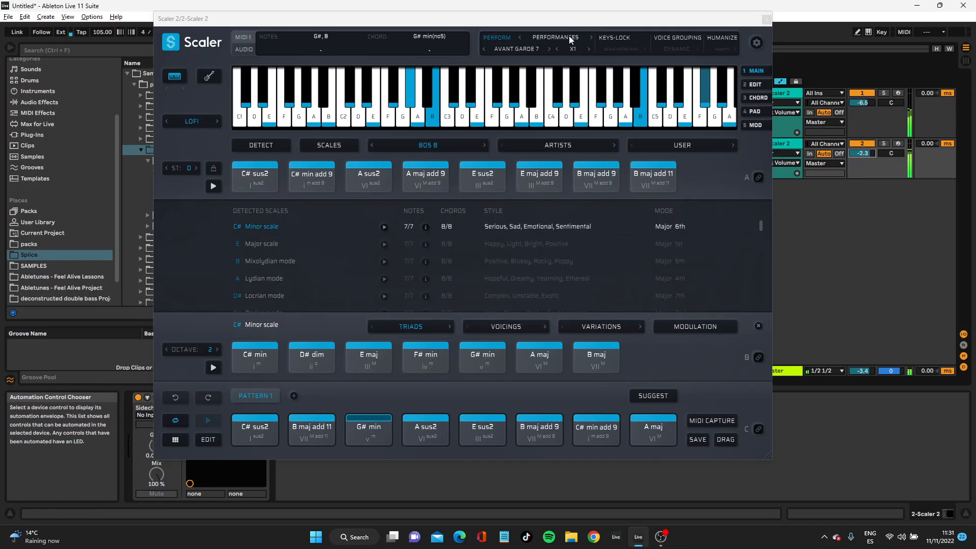
Slow the second Scaler's performance to x0.5 speed and raise its track volume to -1.9 dB, ending playback
left_click(556, 48)
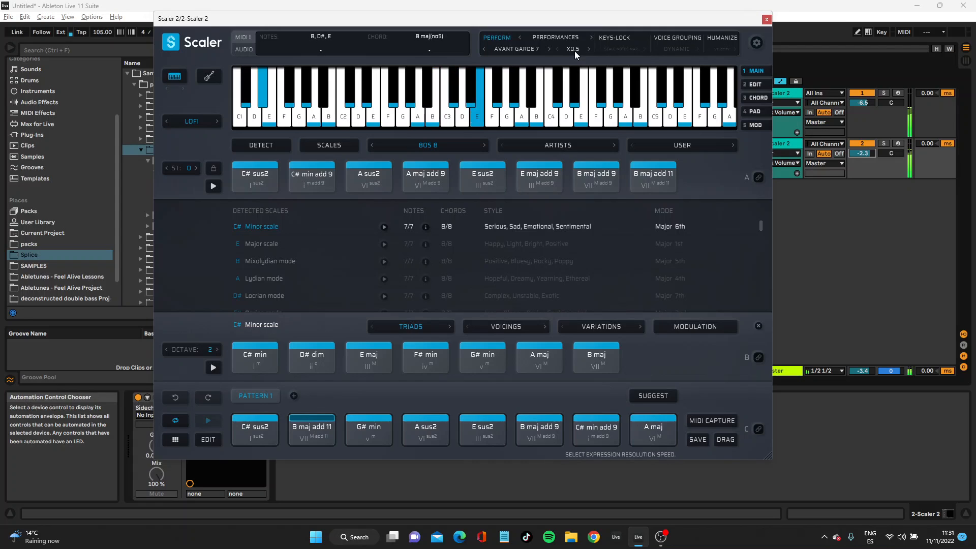
left_click_drag(866, 151, 865, 148)
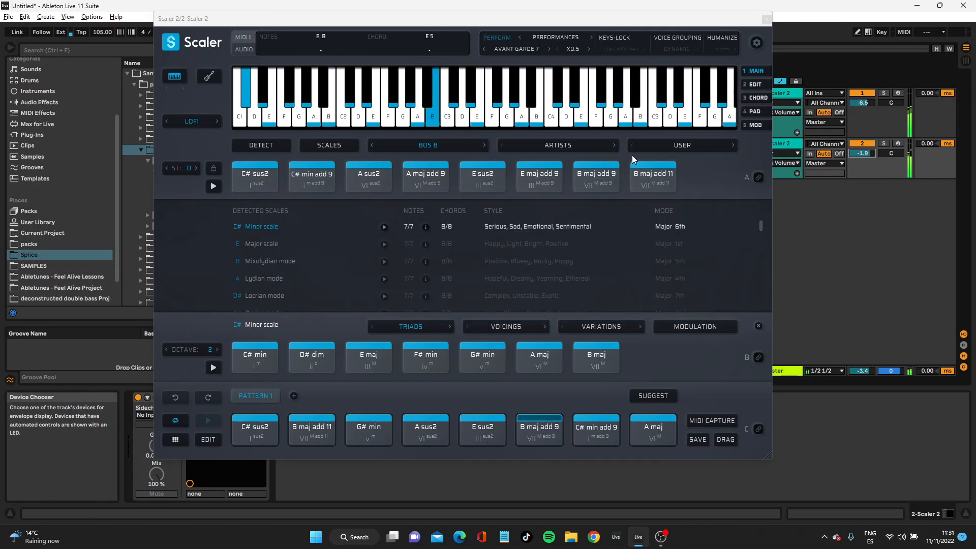
key("space")
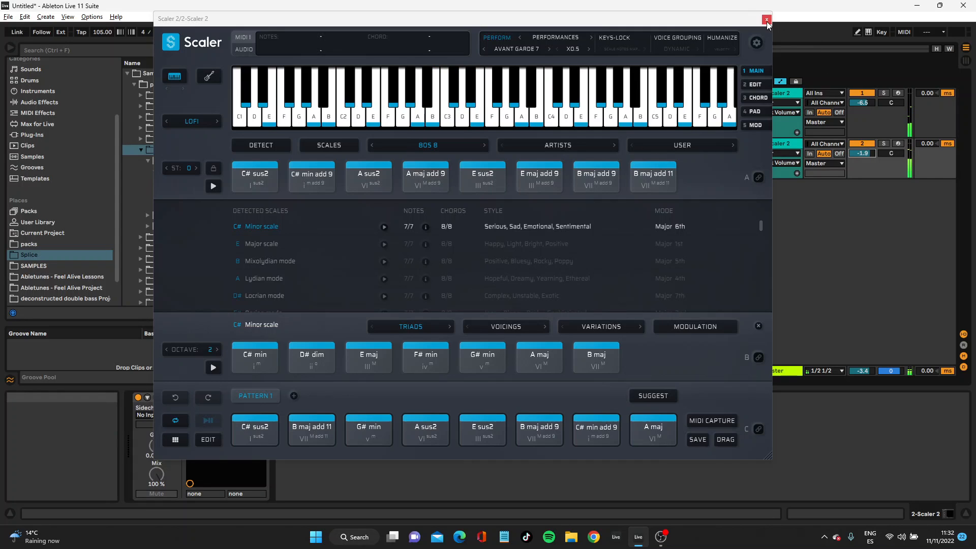
Duplicate the second Scaler track as a third track and check the copy's Scaler window
left_click(766, 20)
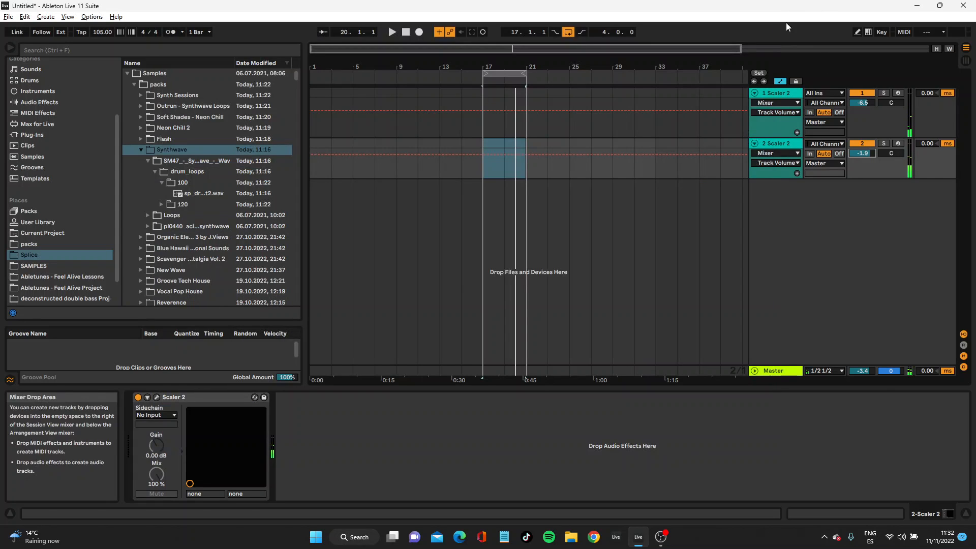
right_click(773, 141)
left_click(815, 166)
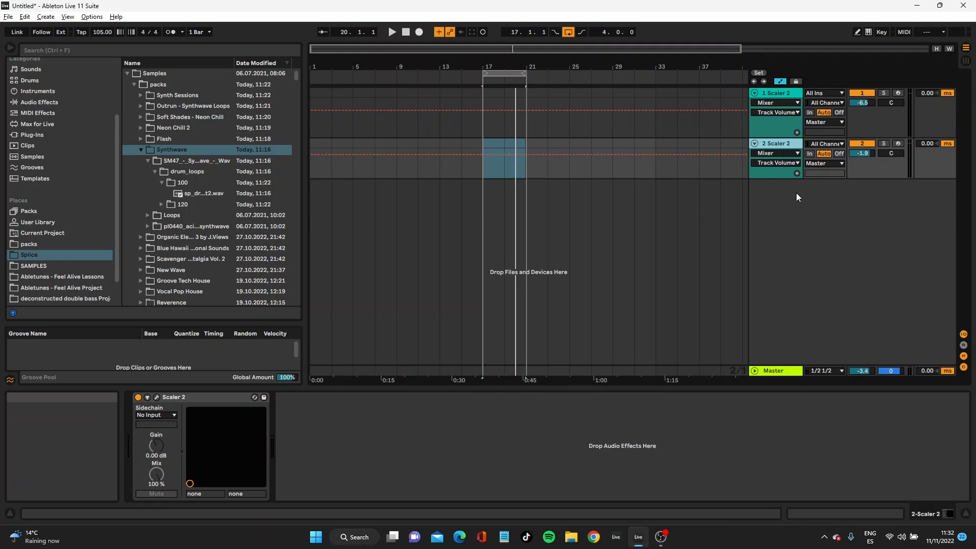
left_click(156, 397)
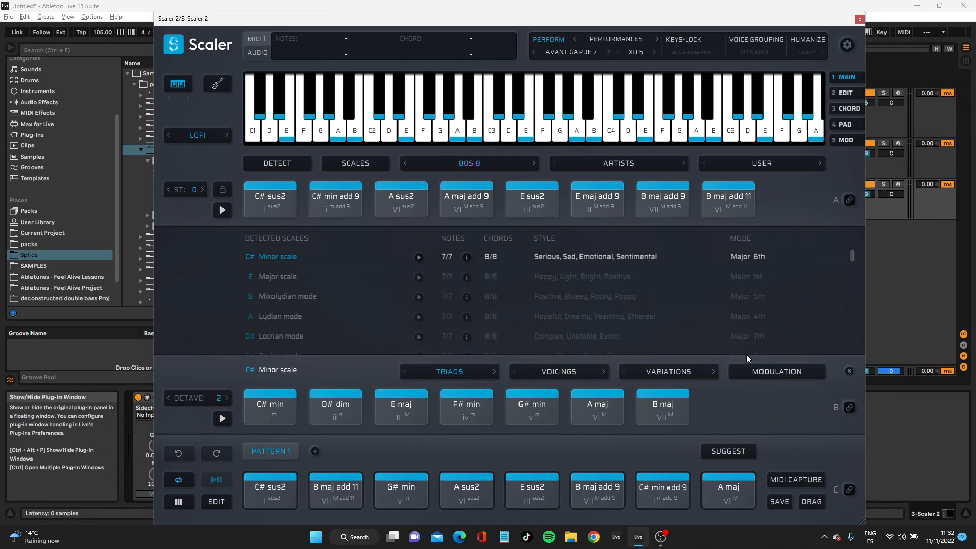
left_click(859, 19)
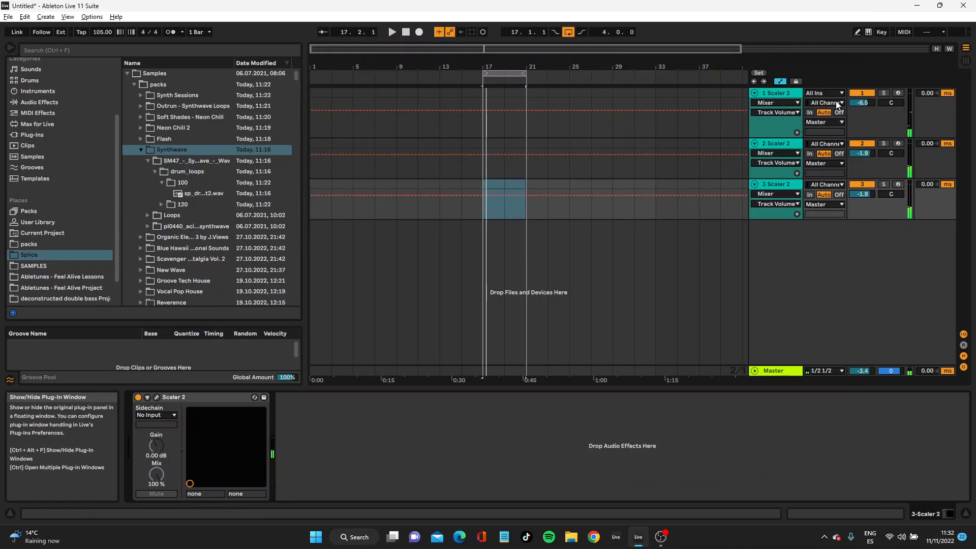
In the first track's Scaler, stop live sync for all instances and restart Live Sync - Progression Builder to include the third instance
left_click(785, 96)
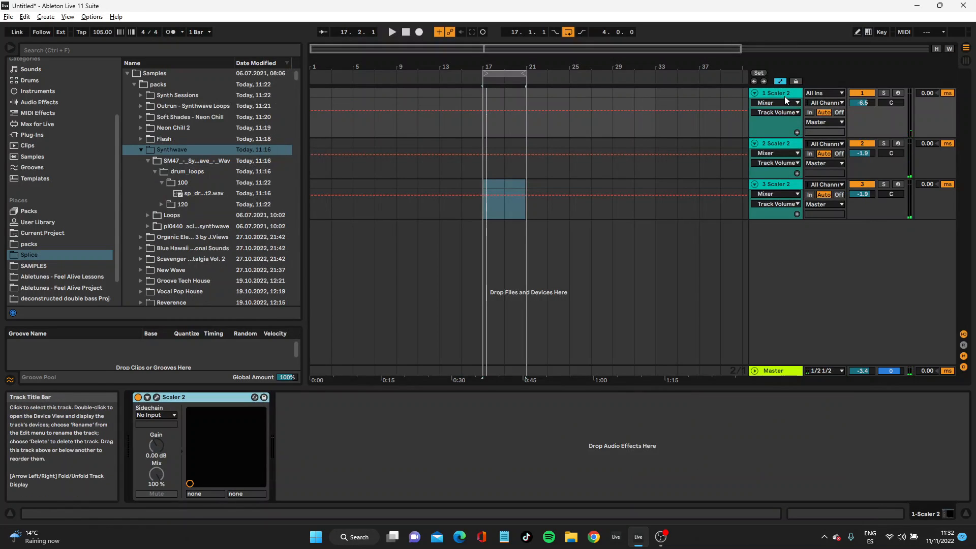
left_click(156, 397)
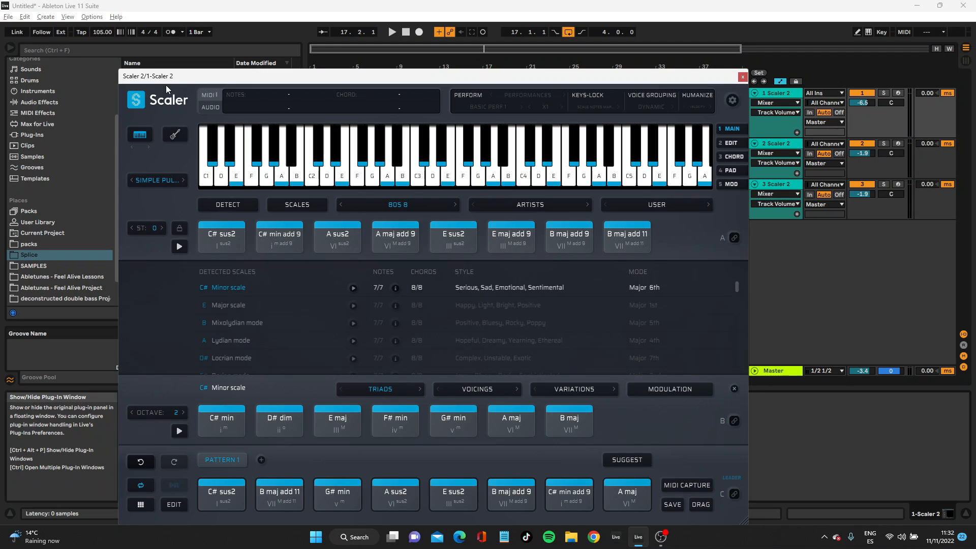
left_click(138, 102)
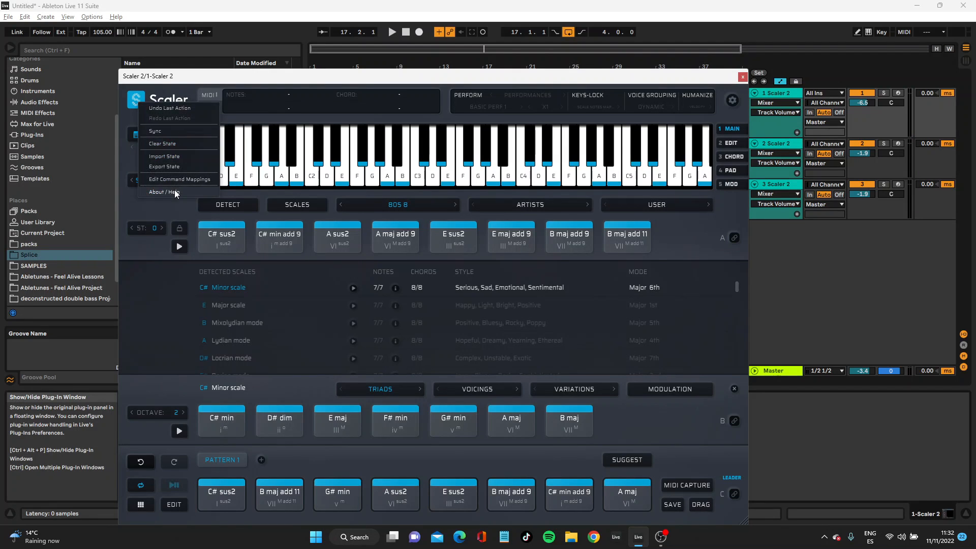
left_click(157, 131)
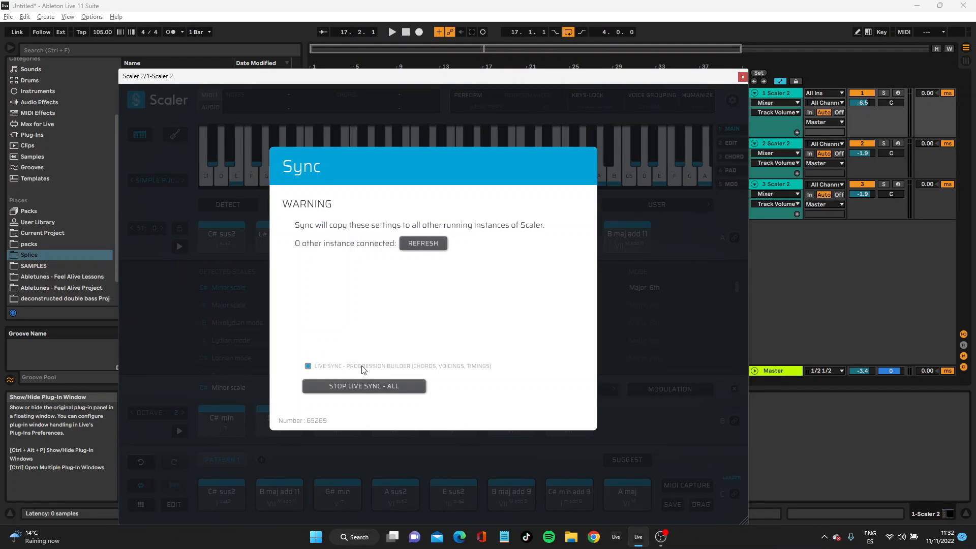
left_click(346, 381)
left_click(326, 367)
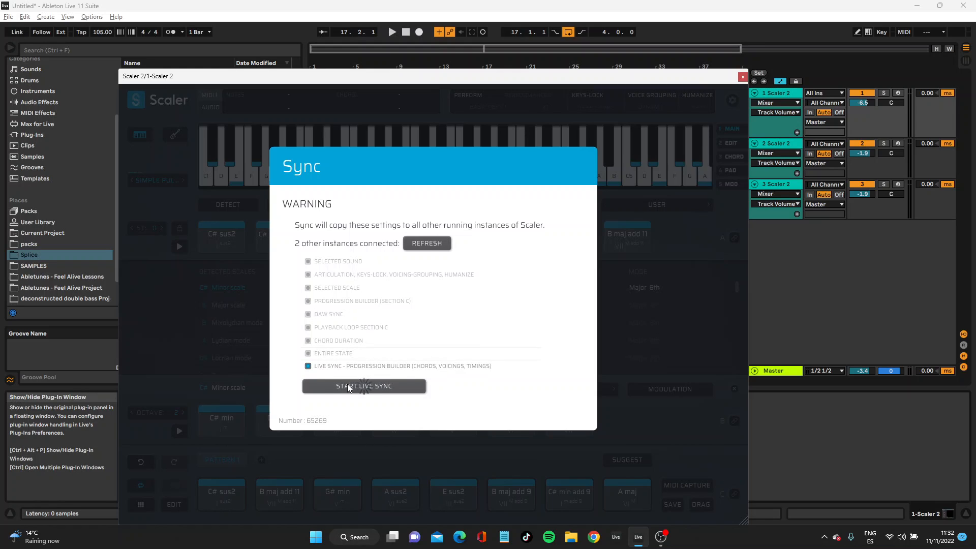
left_click(348, 384)
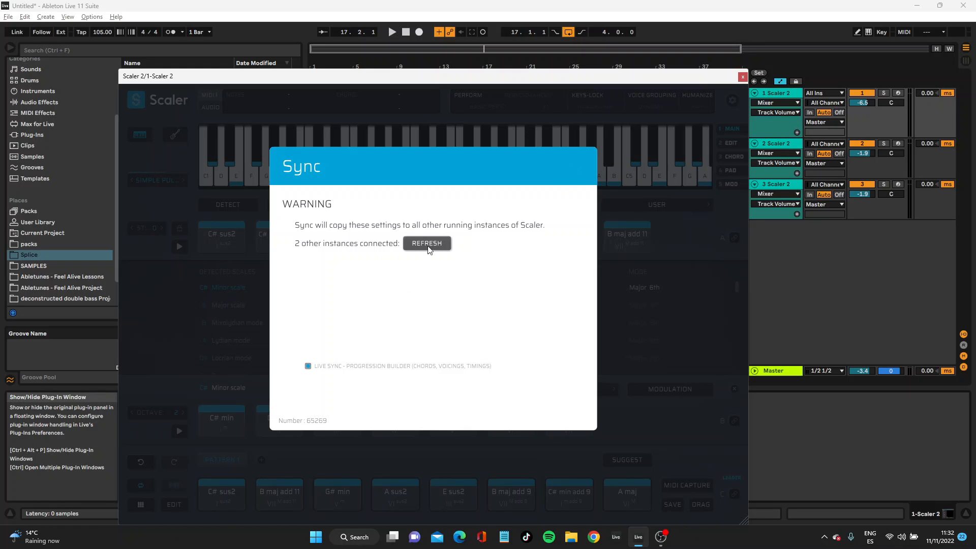
left_click(672, 312)
Open the third track's Scaler and change its sound from the Bass category to Chorus Bass
left_click(786, 187)
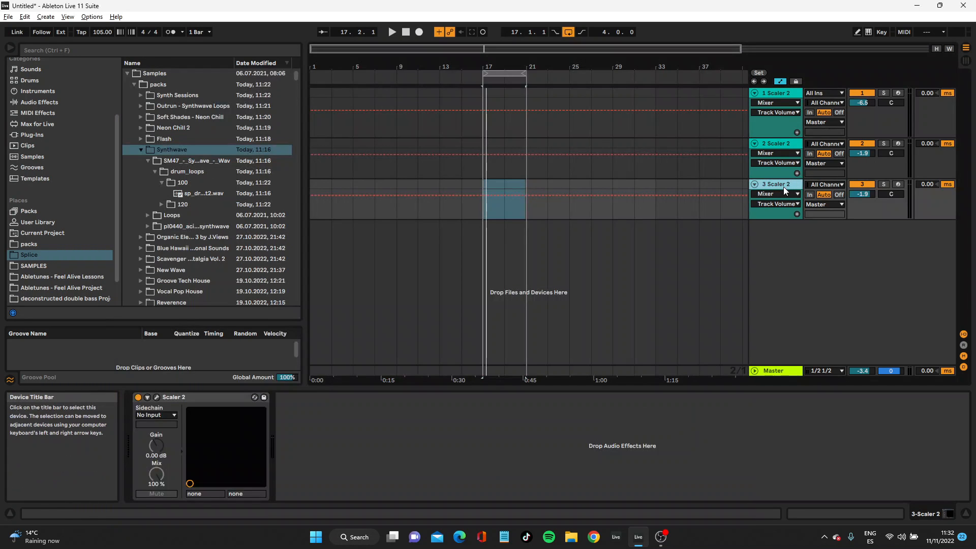
left_click(156, 397)
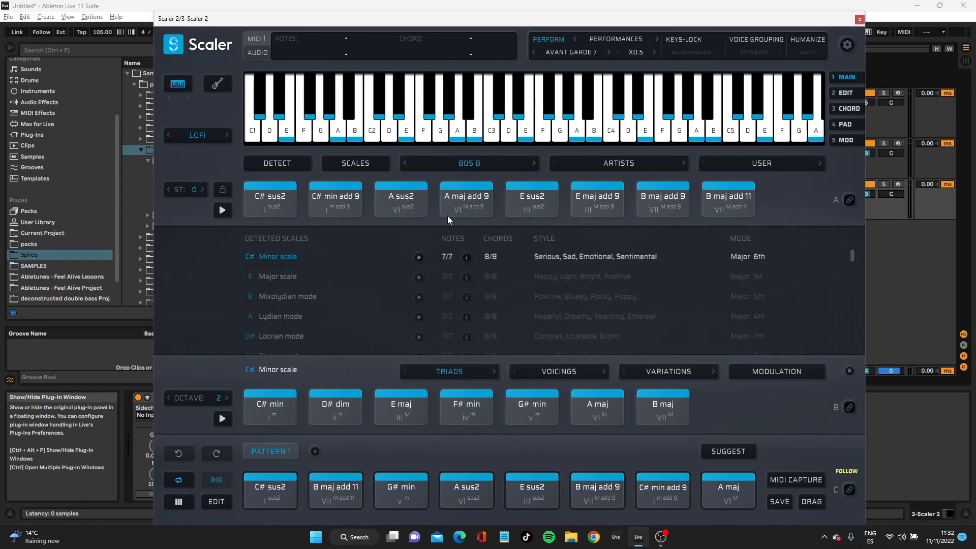
left_click(569, 53)
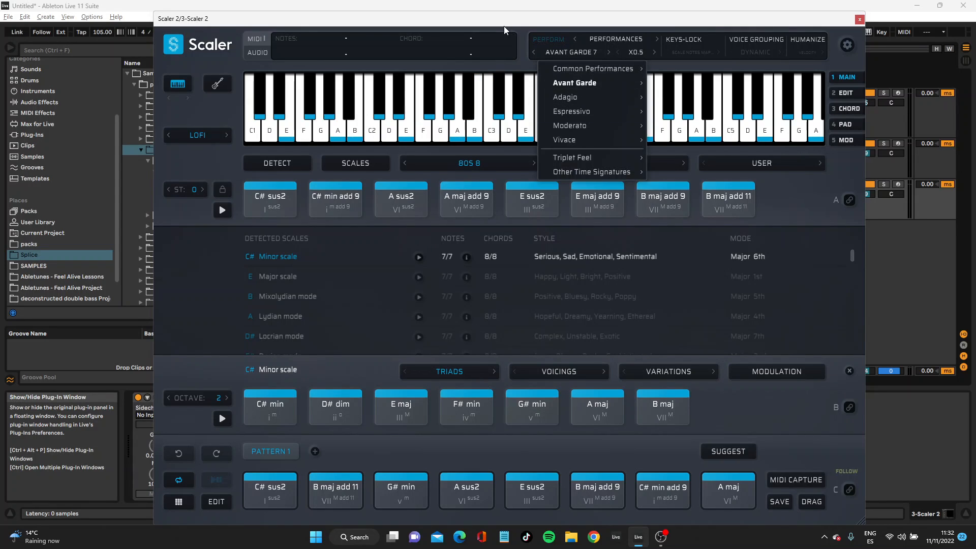
left_click(197, 136)
left_click(197, 136)
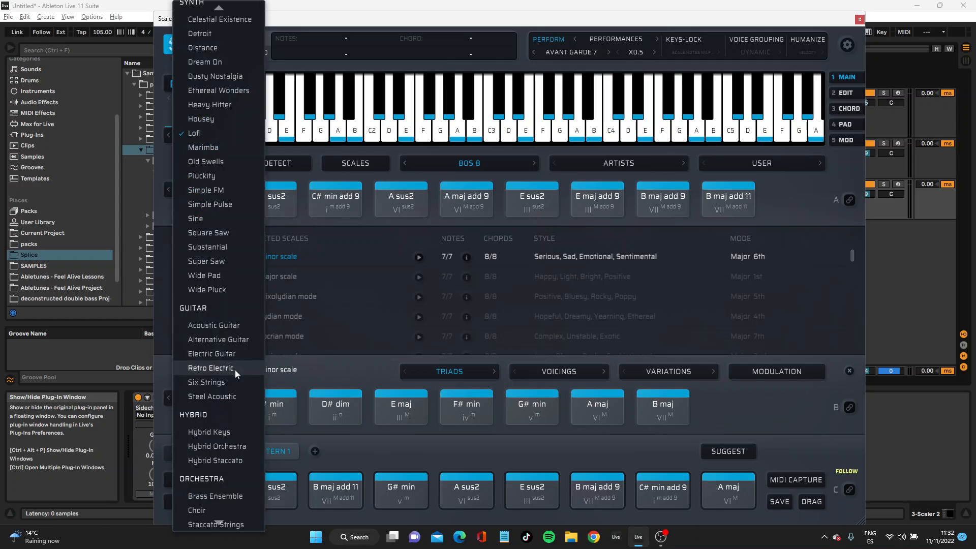
scroll(223, 396, "down", 5)
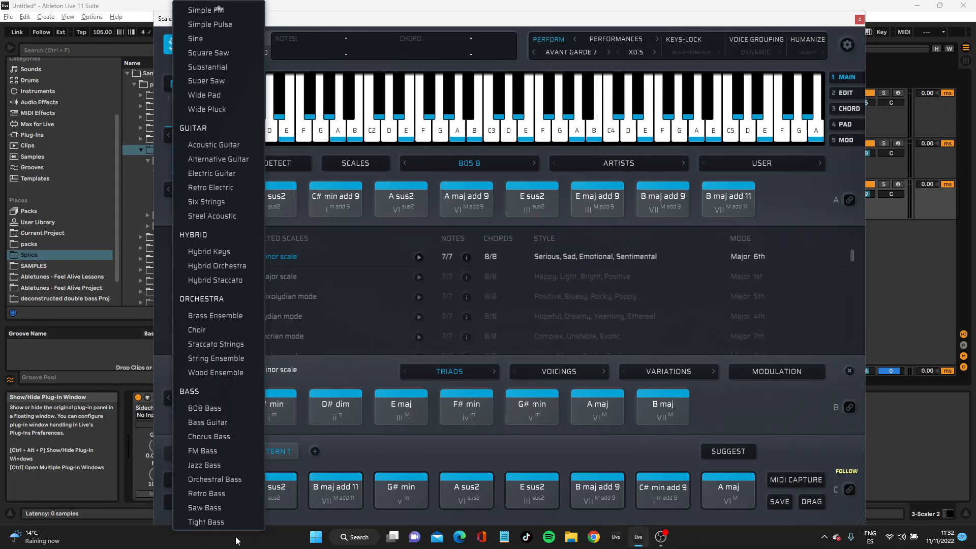
left_click(215, 438)
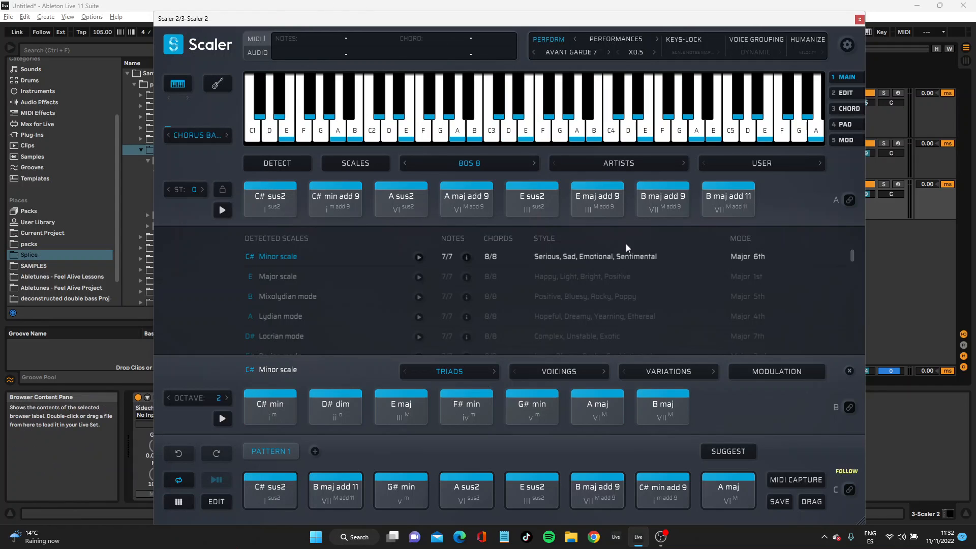
Switch the third Scaler's Perform mode from Performances to Bass with the Basic 1 pattern, keeping its note source on Chord
left_click(576, 54)
mouse_move(596, 74)
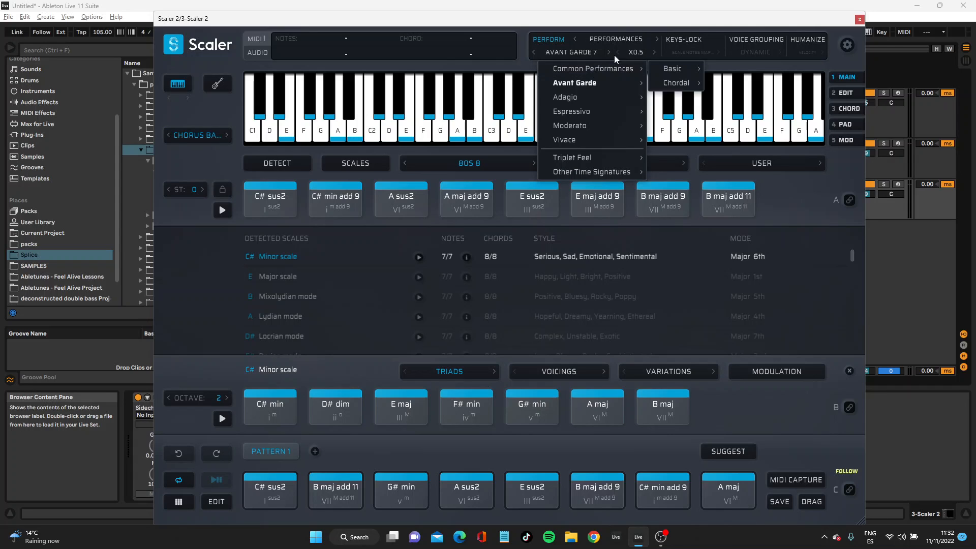
left_click(611, 35)
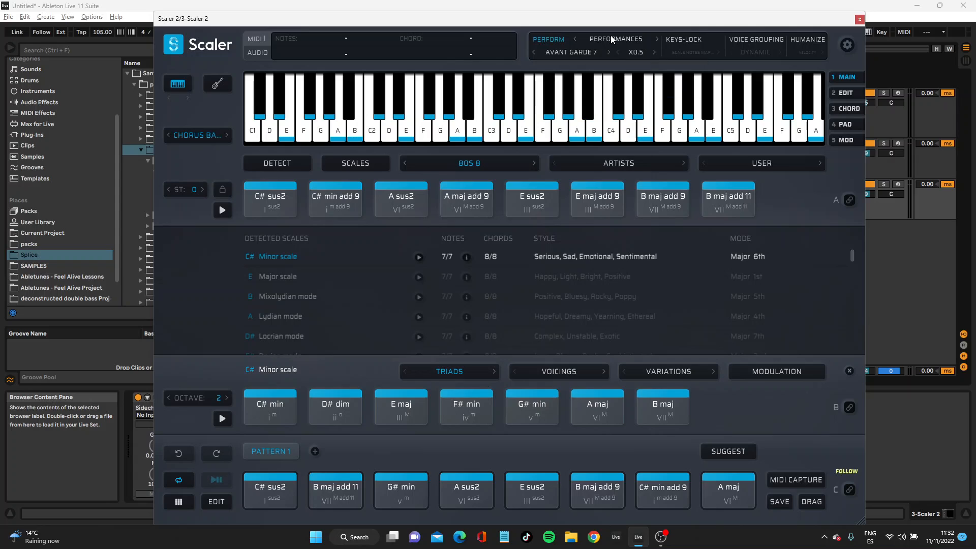
left_click(611, 35)
left_click(618, 170)
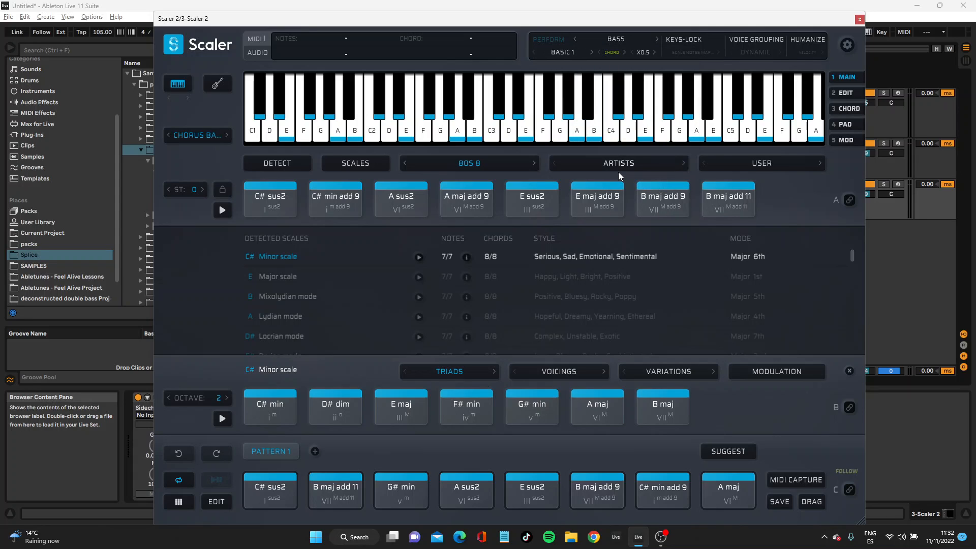
left_click(614, 52)
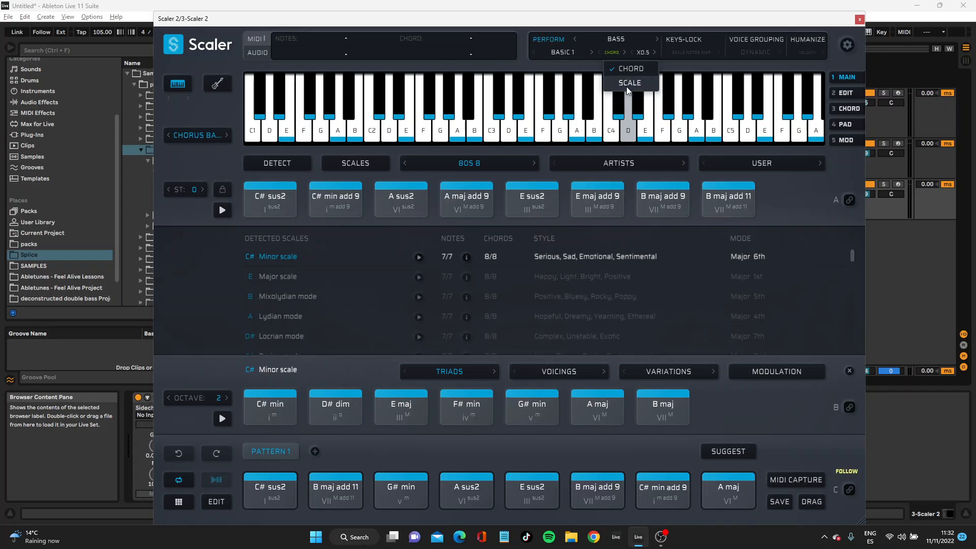
left_click(608, 53)
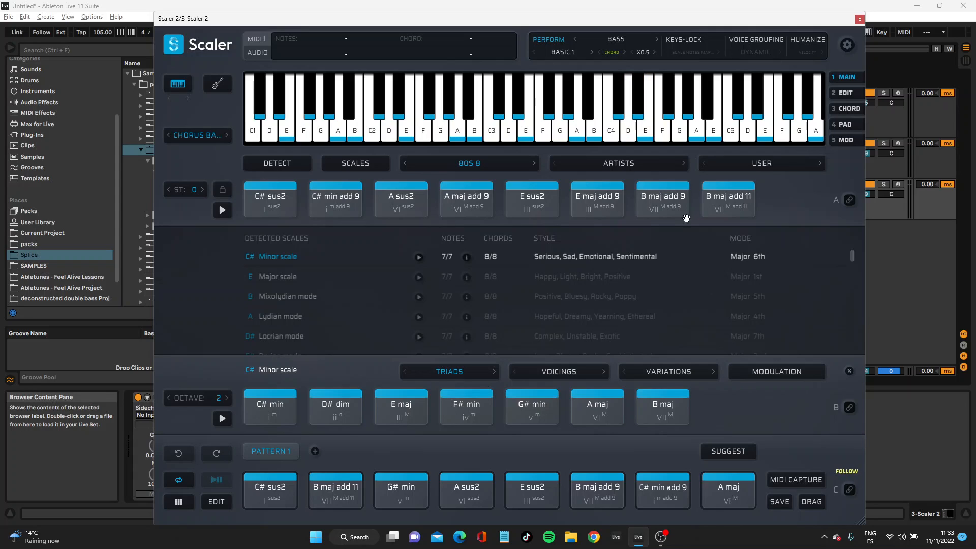
Play the loop, mute the second track, and set the third Scaler's bass pattern to Synthwave 1
key("space")
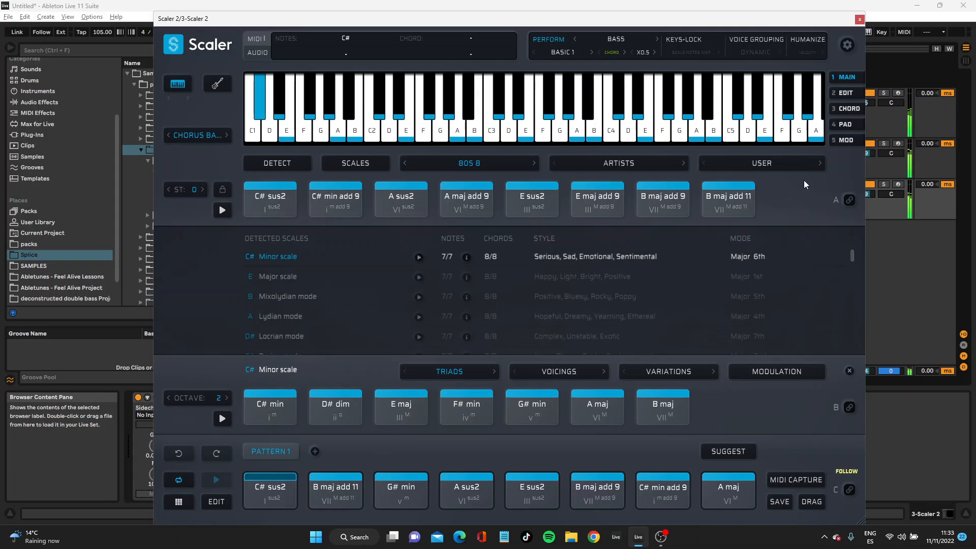
left_click(870, 145)
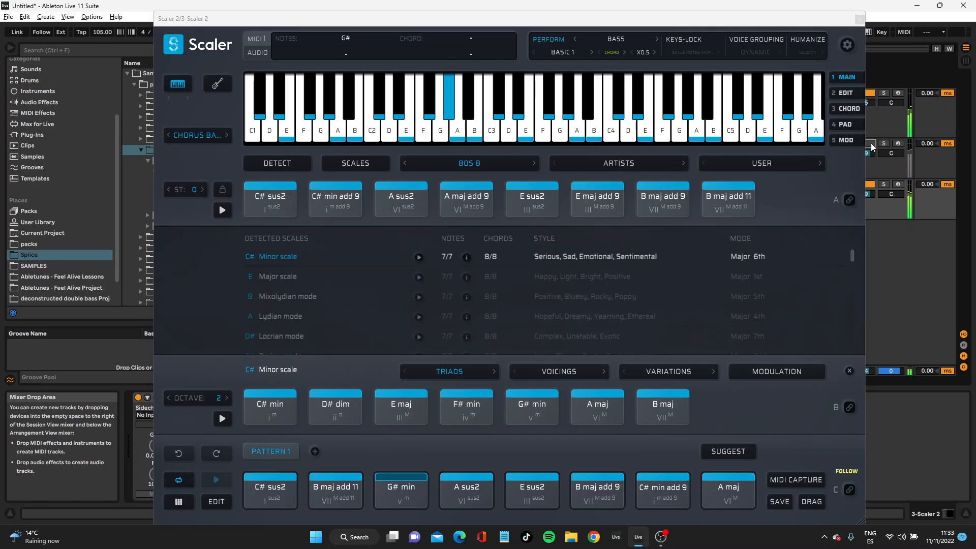
left_click(569, 53)
mouse_move(575, 69)
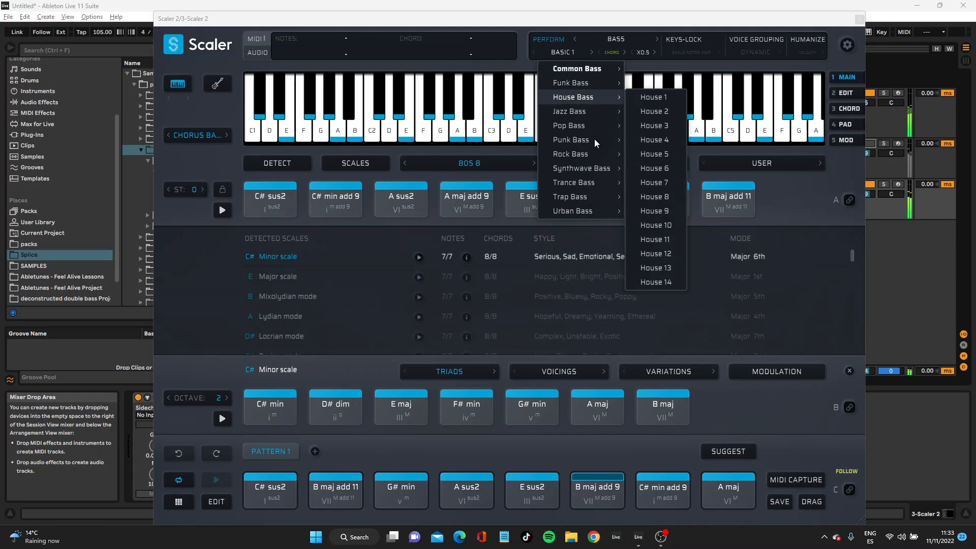
mouse_move(600, 168)
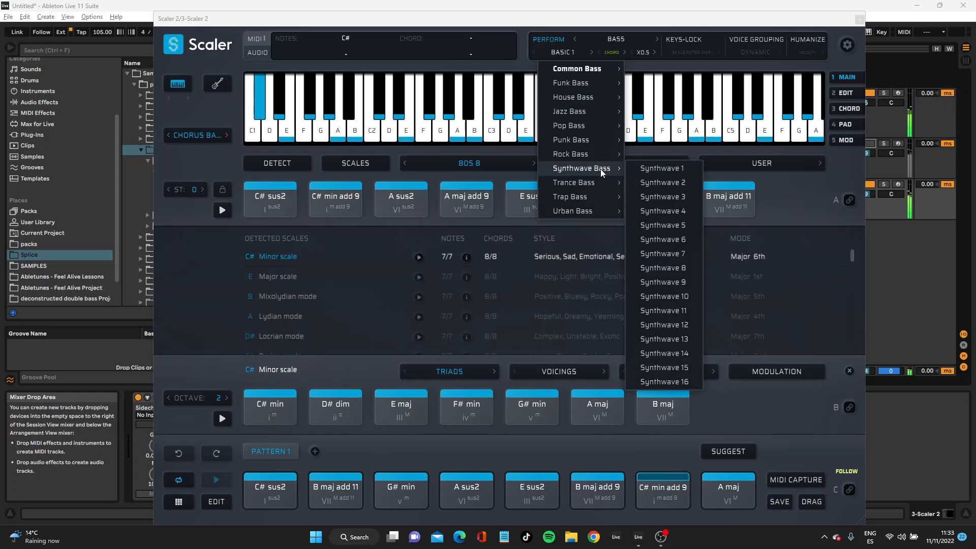
left_click(662, 168)
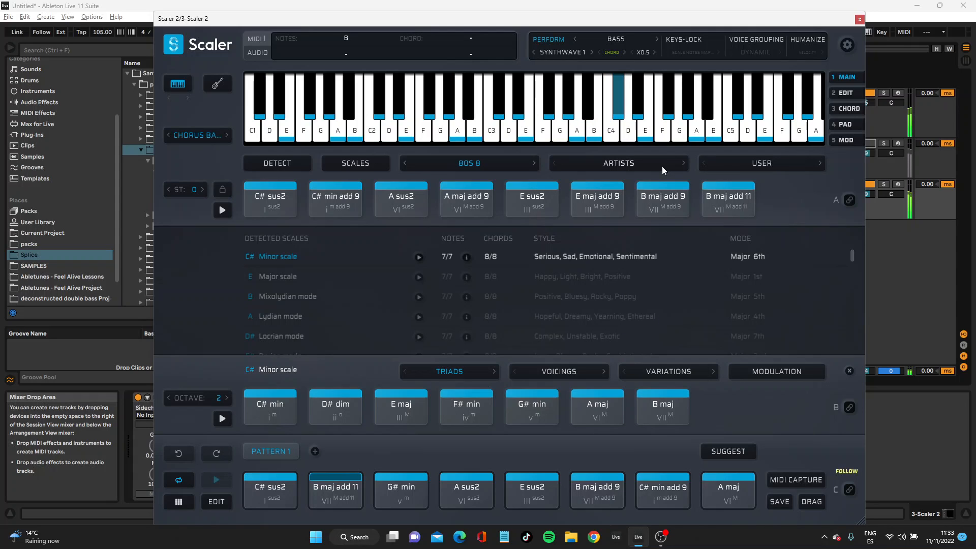
Move the Scaler window aside to lower the first track's volume to -10.8 dB, and reposition the window once done
left_click_drag(813, 19, 744, 37)
left_click_drag(855, 103, 856, 115)
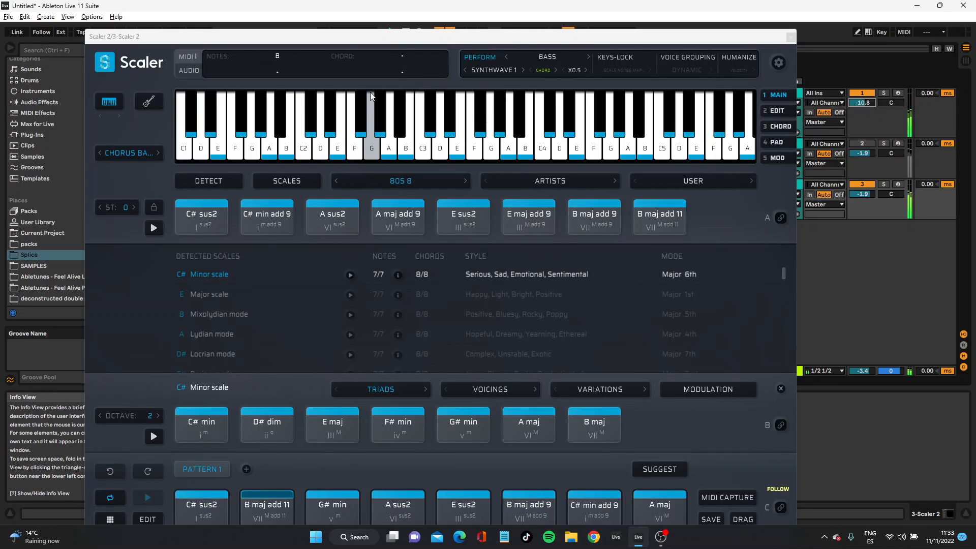
left_click_drag(365, 42, 444, 14)
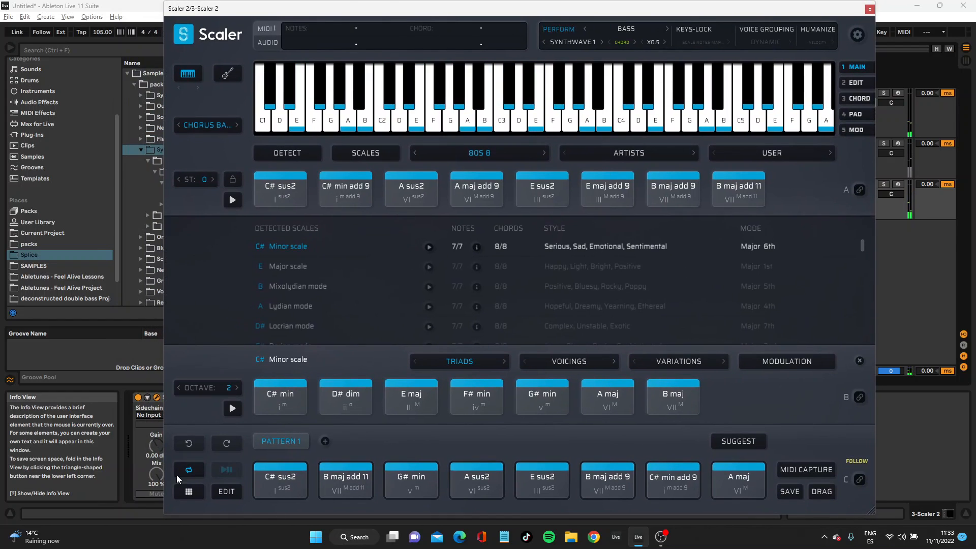
Open the third Scaler's chord voicing editor and try the first C# sus2 chord at octave 2 before returning it to 3
left_click(189, 491)
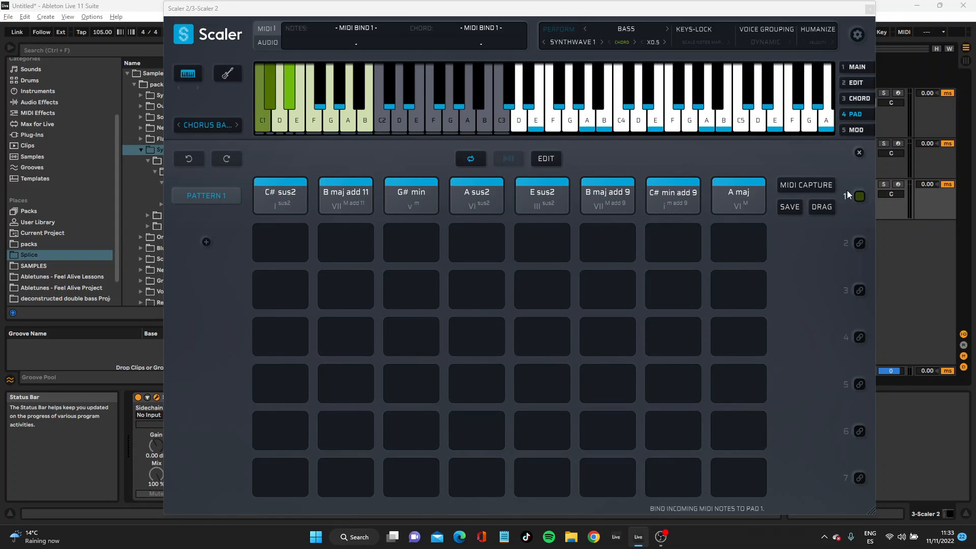
left_click(853, 98)
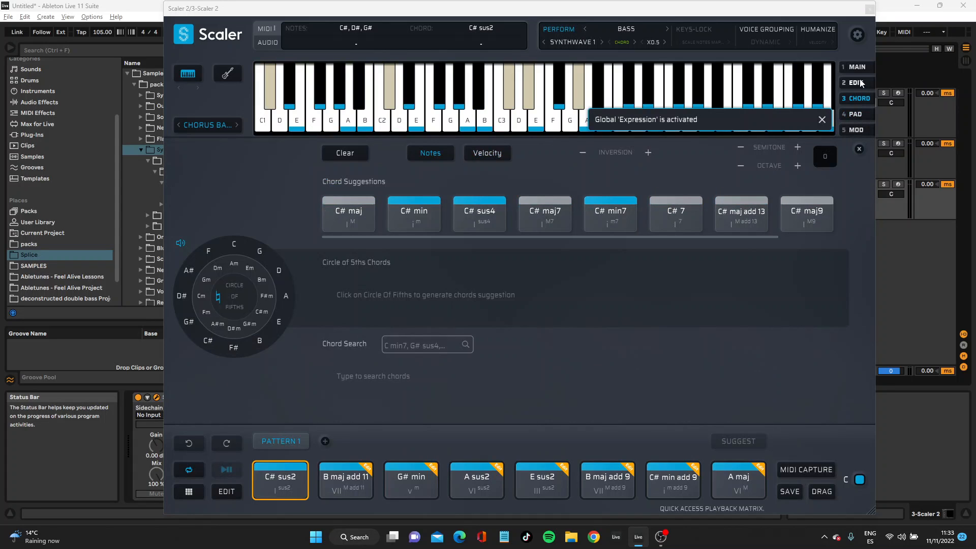
left_click(857, 81)
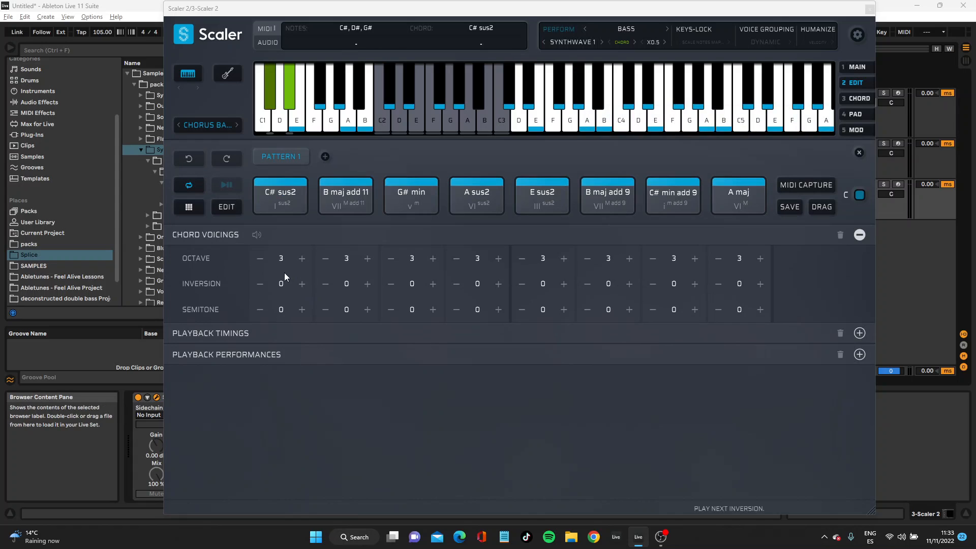
left_click(259, 258)
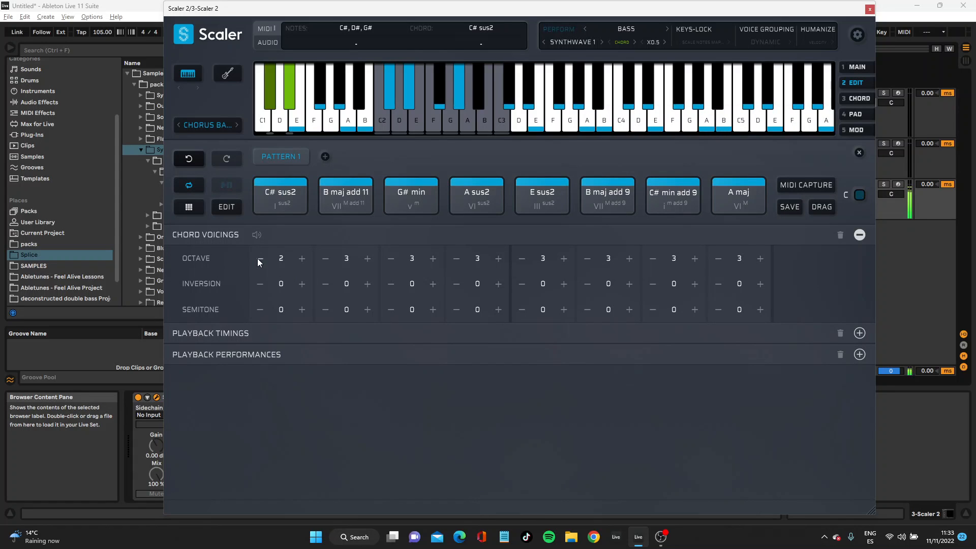
left_click(303, 258)
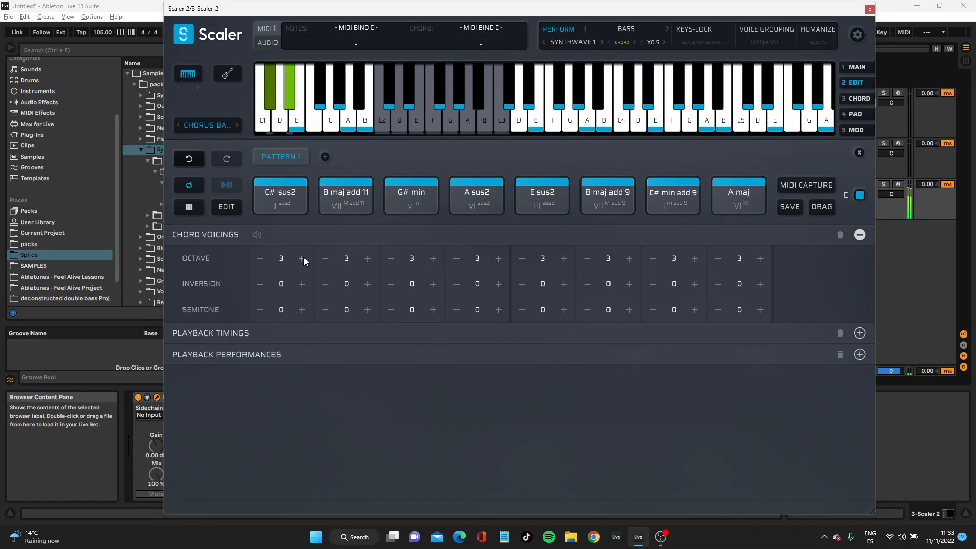
Raise all eight chords of Pattern 1 to octave 4 in the chord voicings
left_click(304, 257)
left_click(368, 257)
left_click(433, 259)
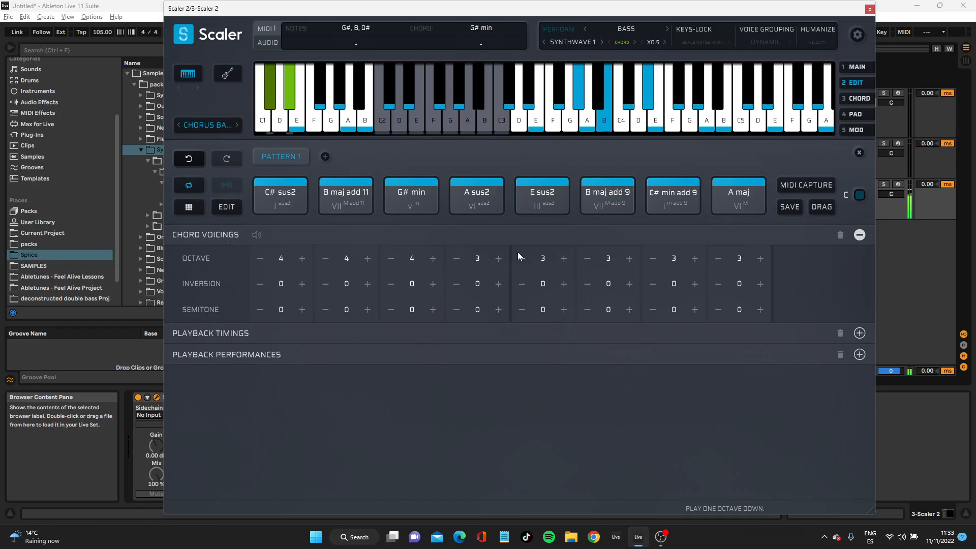
left_click(498, 258)
left_click(563, 258)
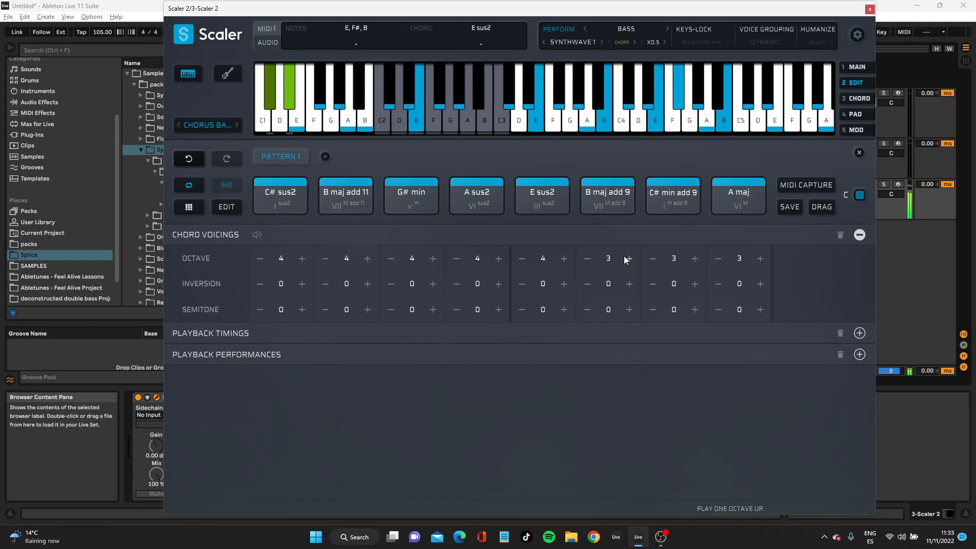
left_click(629, 258)
left_click(694, 258)
left_click(760, 258)
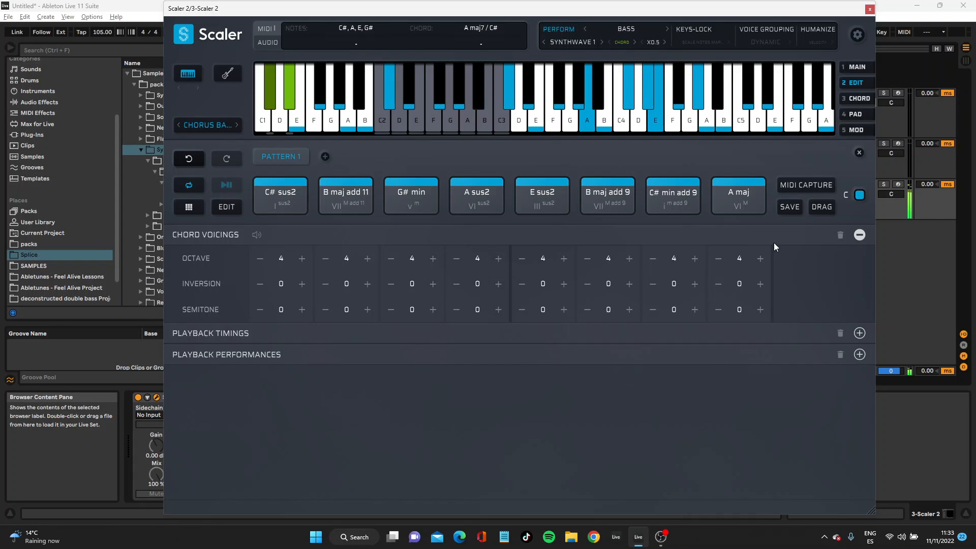
Move the Scaler window to uncover the arrangement, then audition the loop and lower the G# min and A maj chords to octave 3
left_click_drag(571, 14, 558, 241)
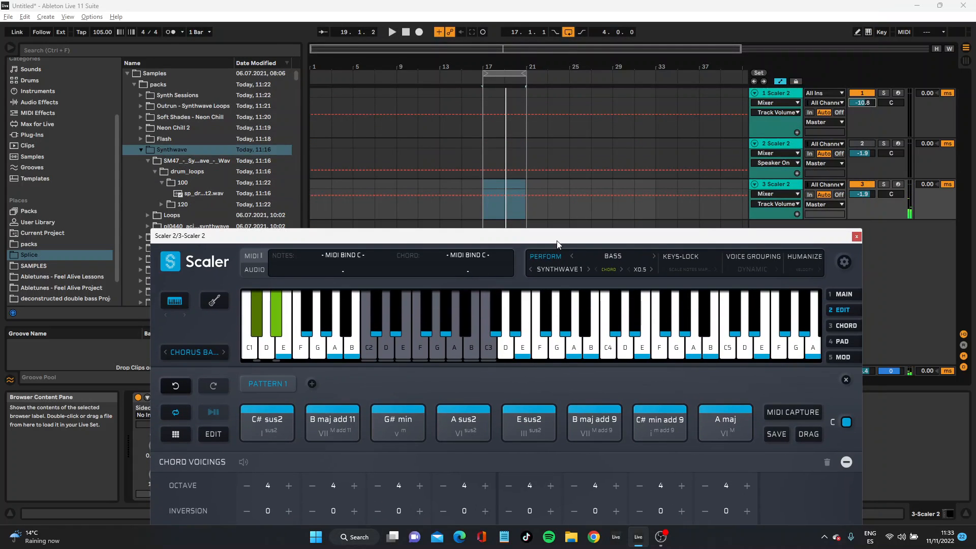
left_click(389, 432)
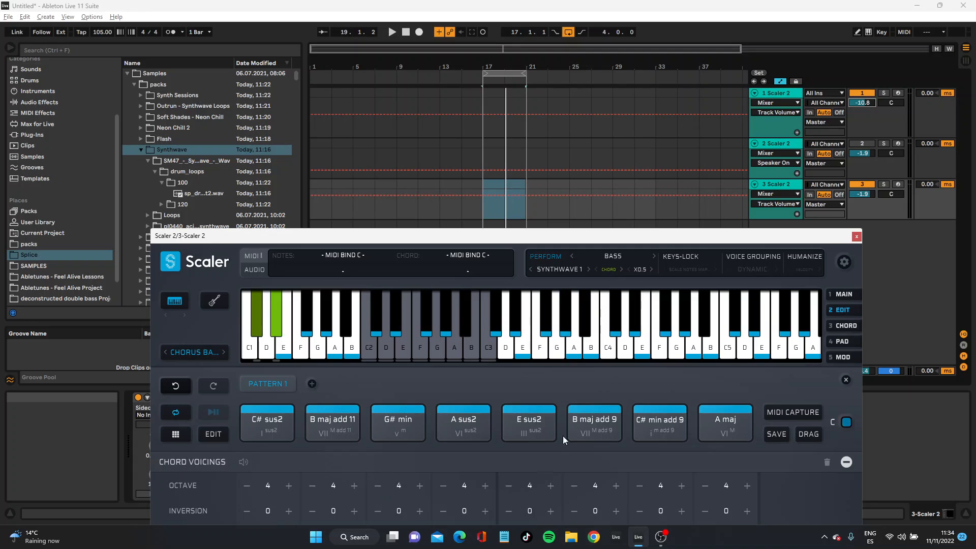
key("space")
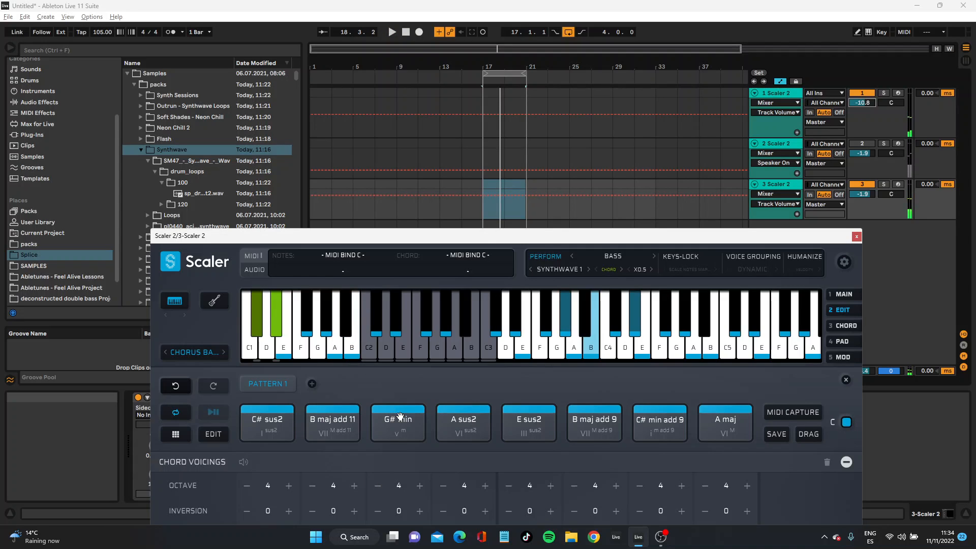
left_click(377, 486)
key("space")
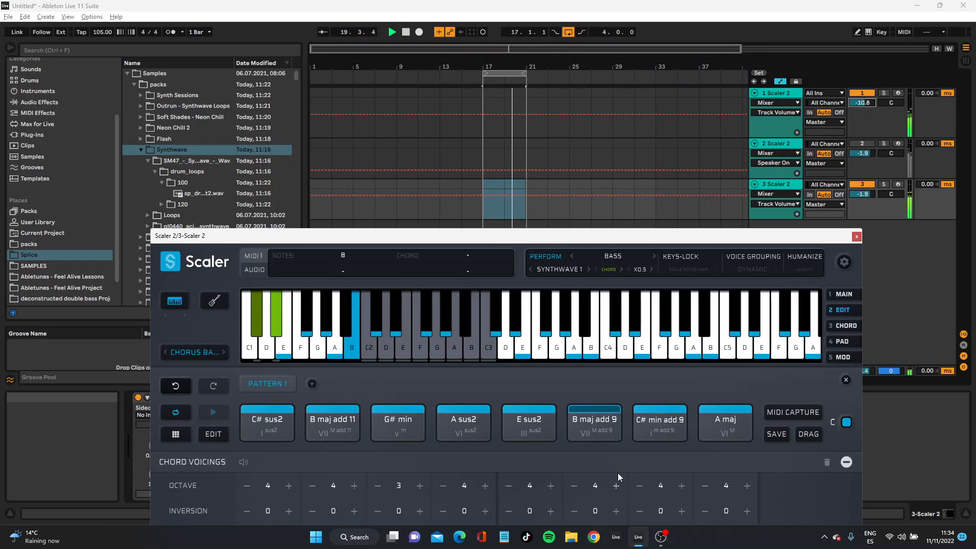
key("space")
left_click(705, 486)
key("space")
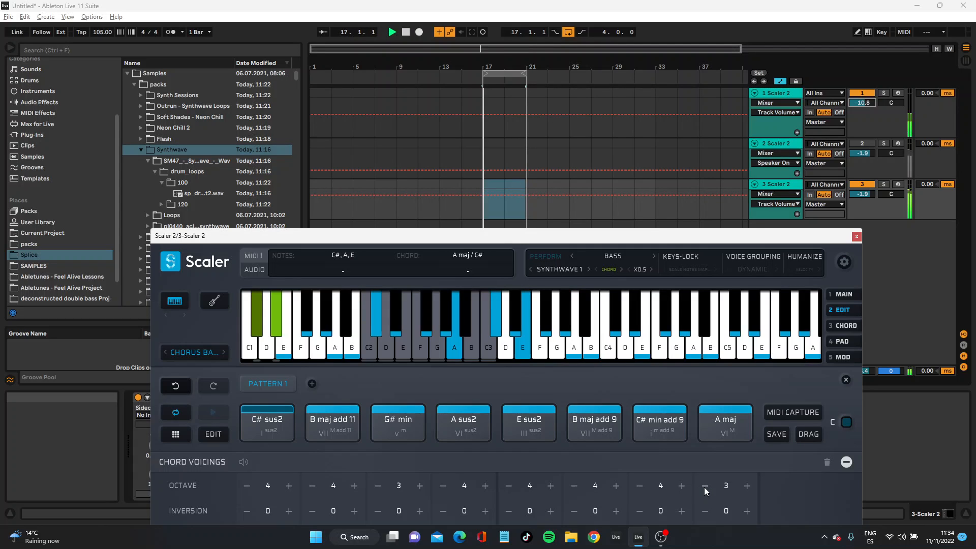
Try the Synthwave 1 bass with its note source set to Scale during playback, and return it to Chord
left_click_drag(522, 240, 478, 97)
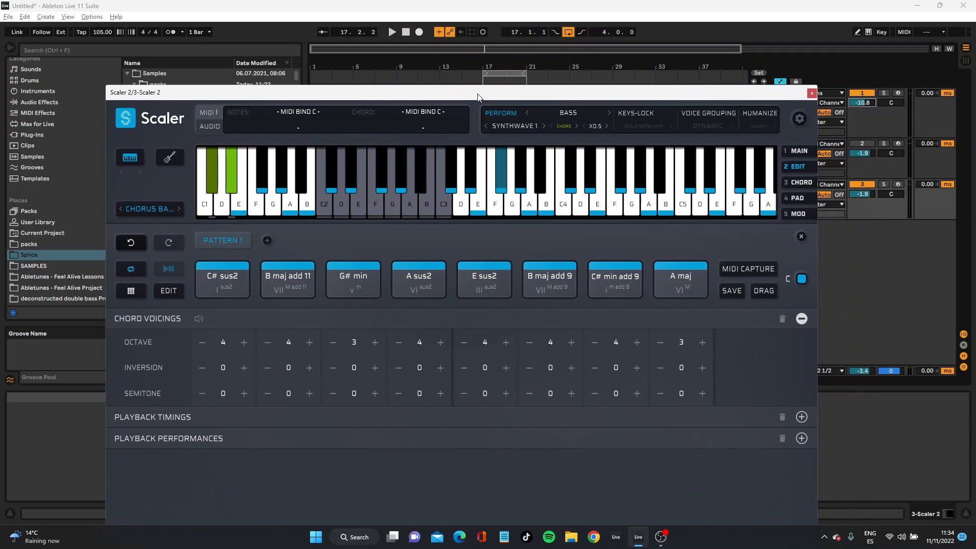
left_click(562, 125)
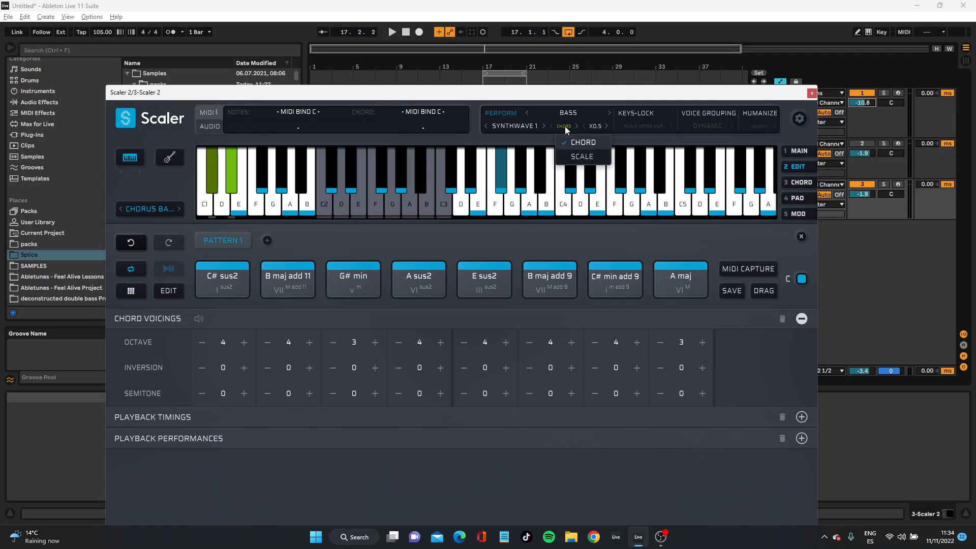
left_click(577, 157)
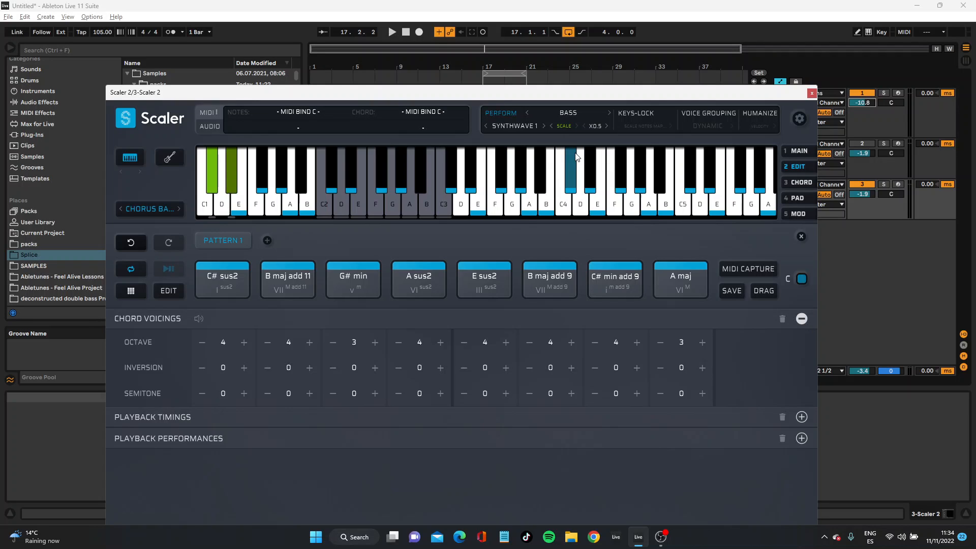
key("space")
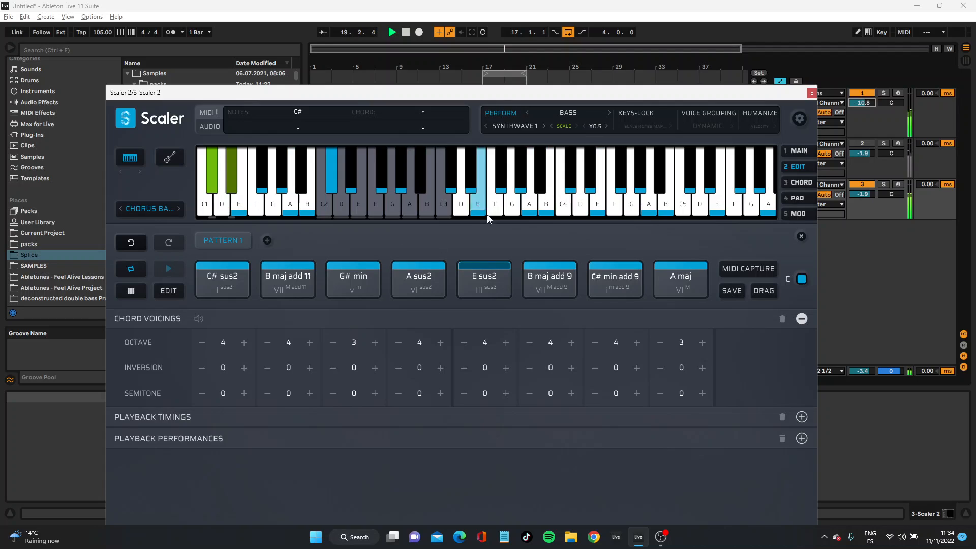
left_click(568, 127)
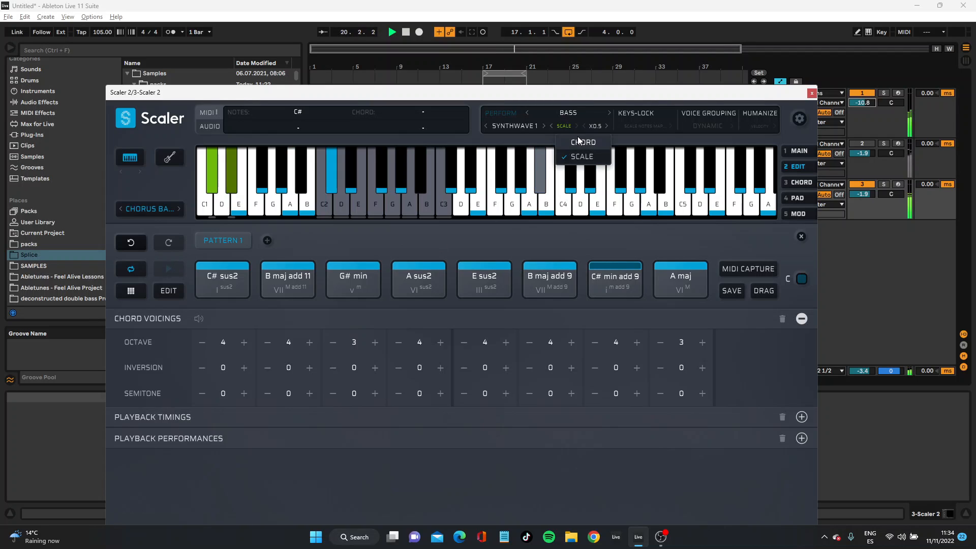
left_click(577, 138)
left_click(605, 126)
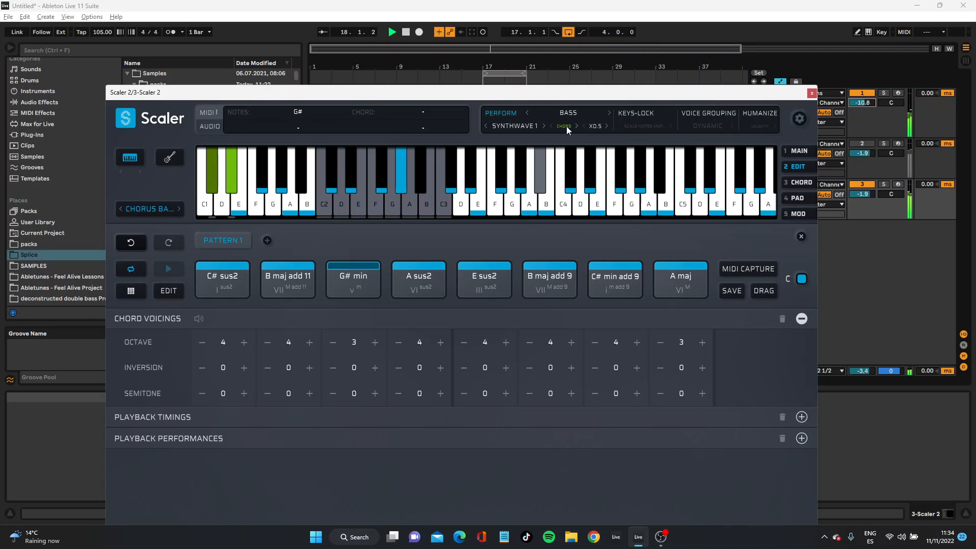
Audition the Synthwave 2 and 3 bass patterns in the loop and settle on Synthwave 4
left_click(529, 126)
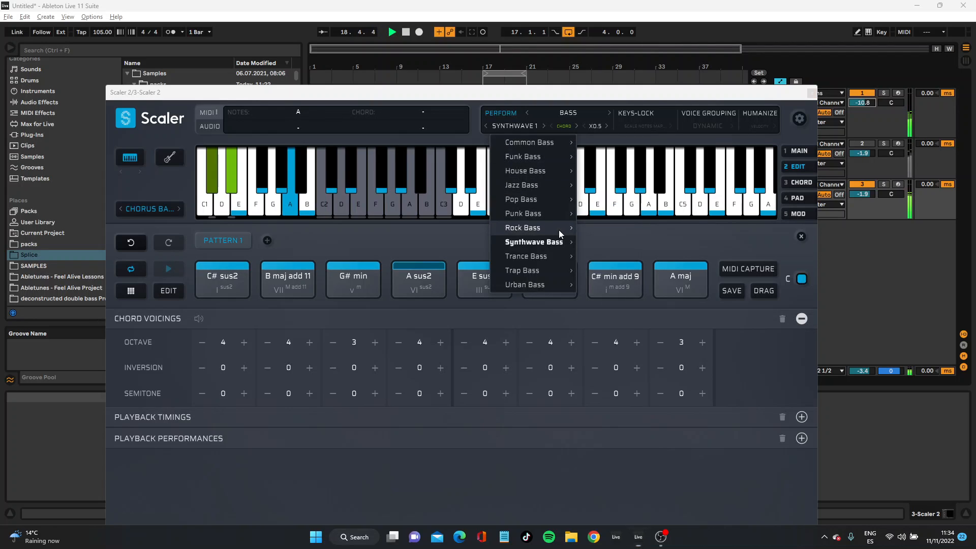
mouse_move(560, 243)
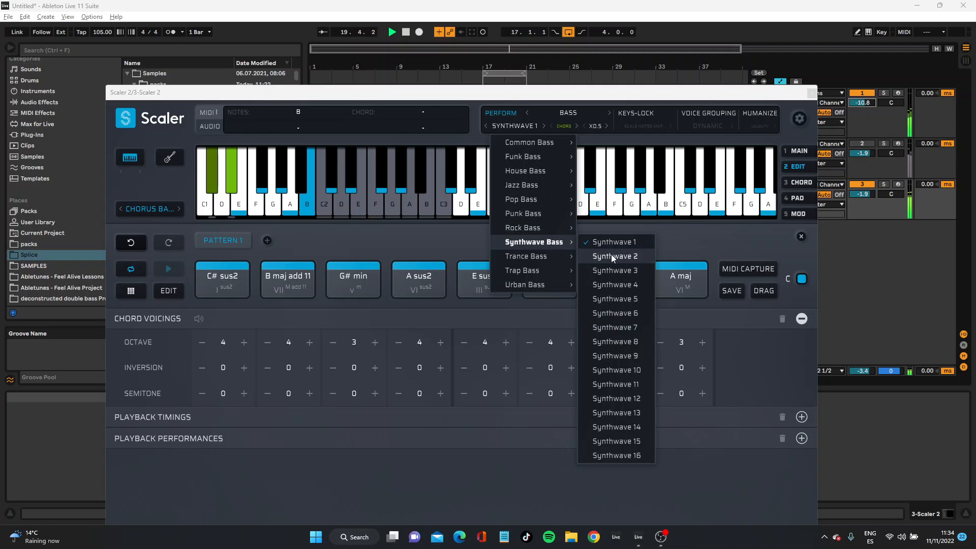
left_click(612, 256)
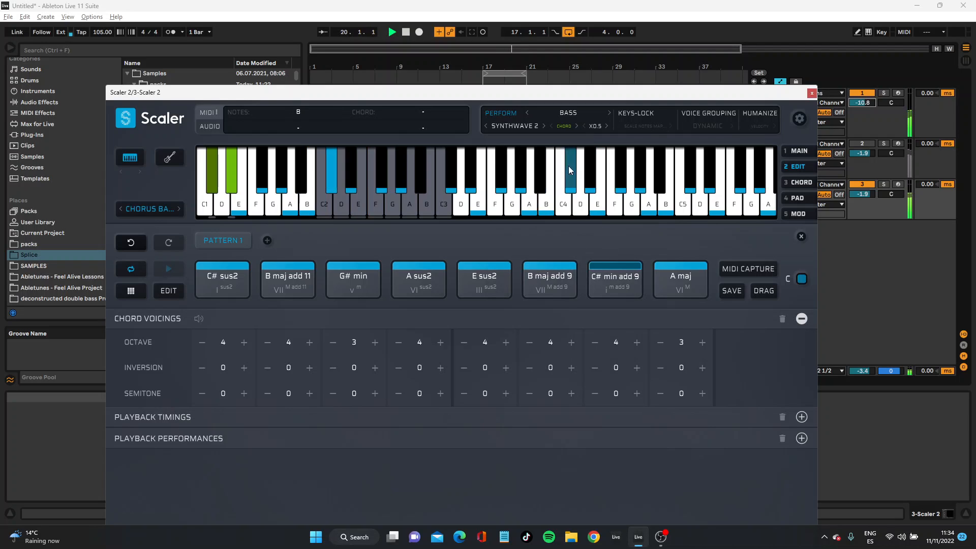
left_click(542, 125)
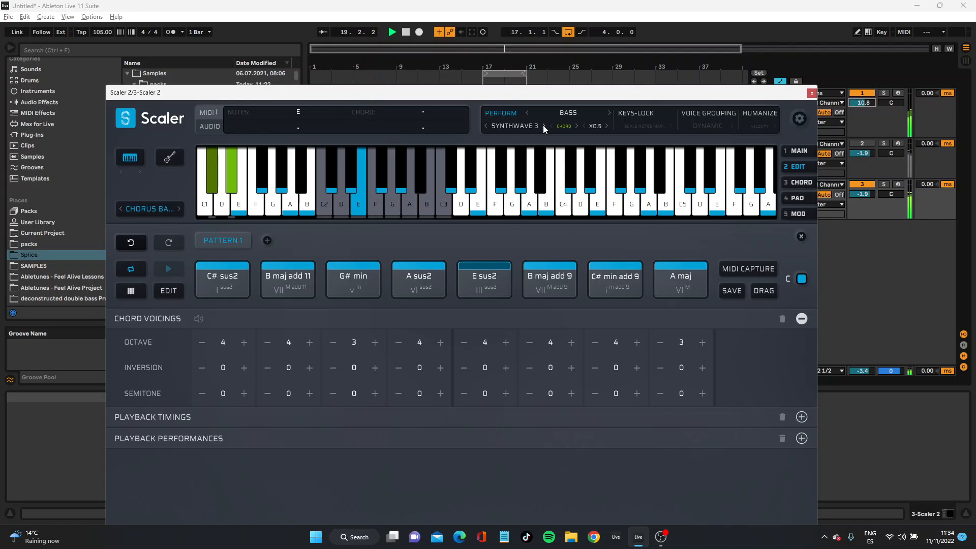
left_click(542, 125)
key("space")
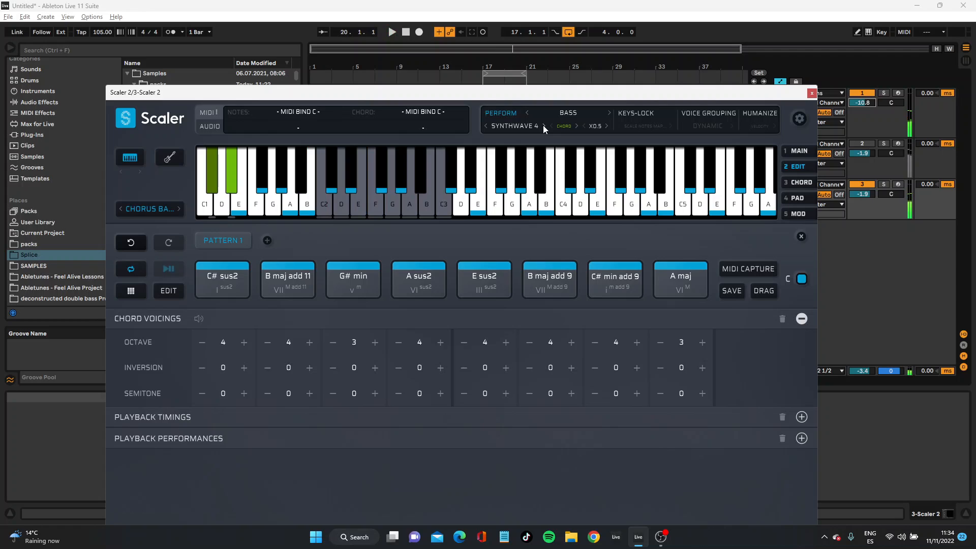
key("space")
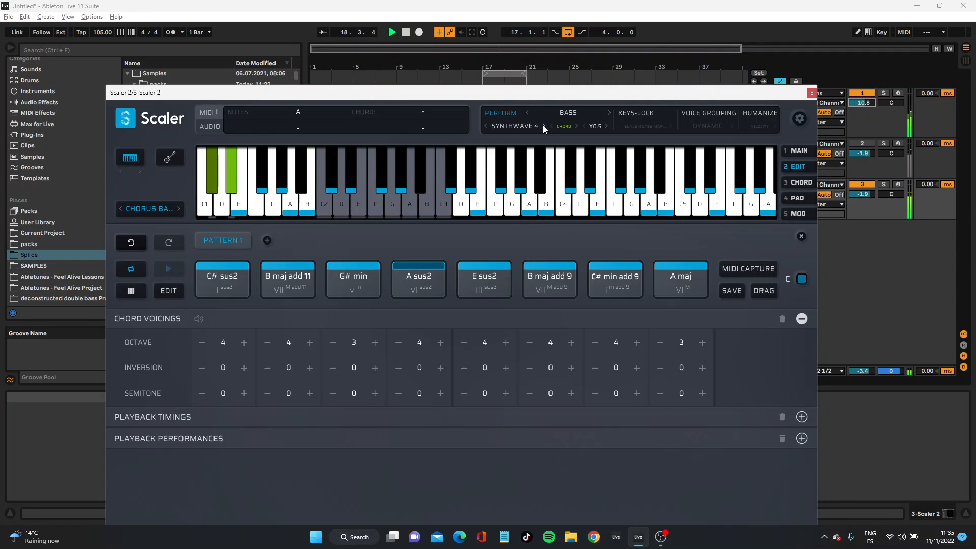
key("space")
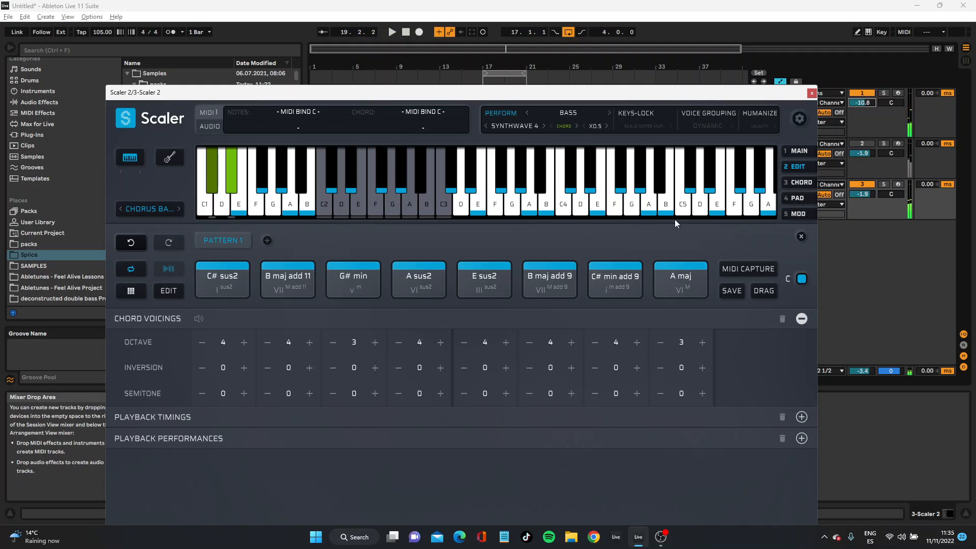
Try Humanize set to Both on the bass while the loop plays, and look through its other options
left_click(761, 127)
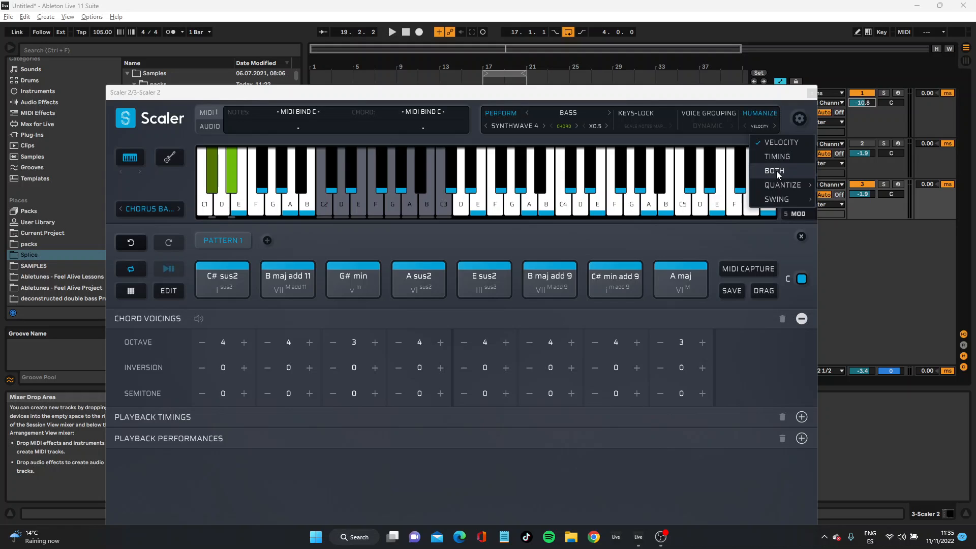
left_click(776, 171)
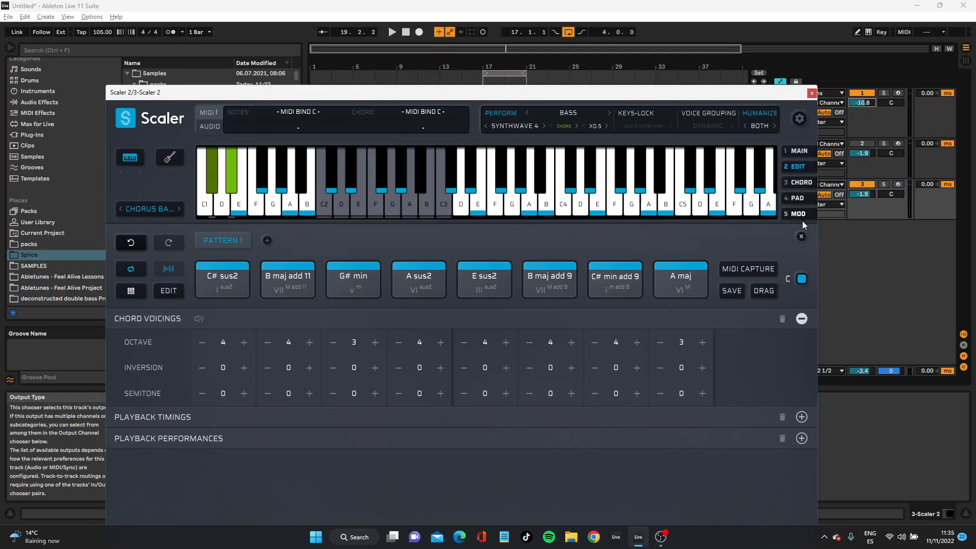
key("space")
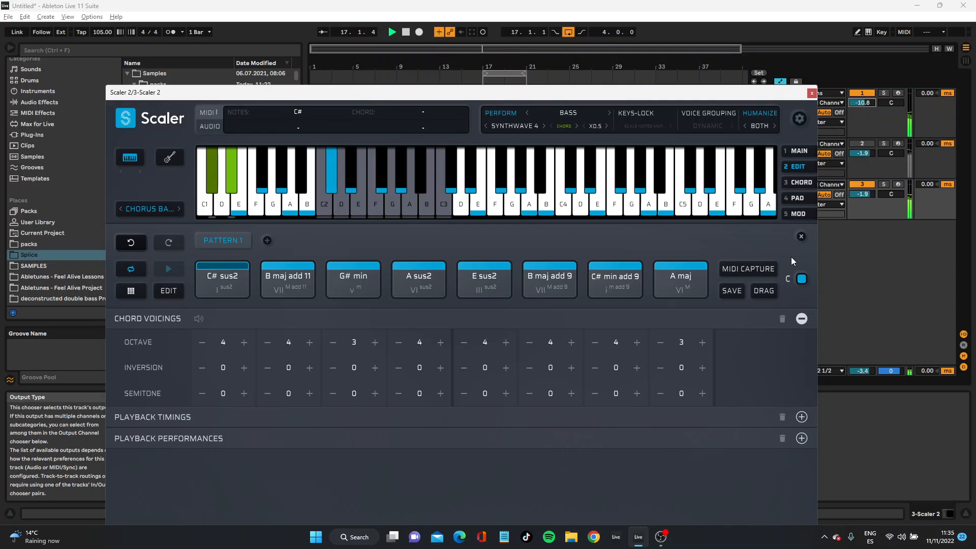
left_click(760, 127)
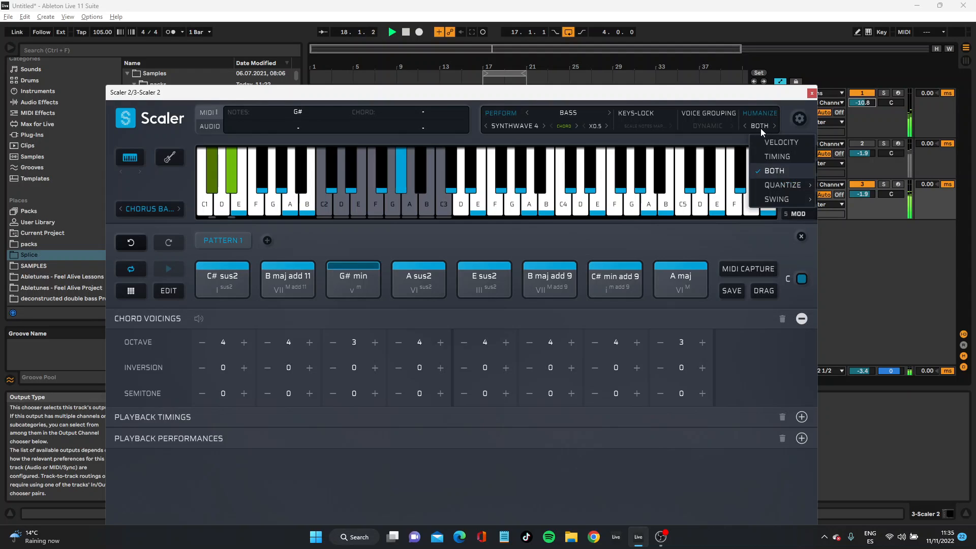
mouse_move(785, 185)
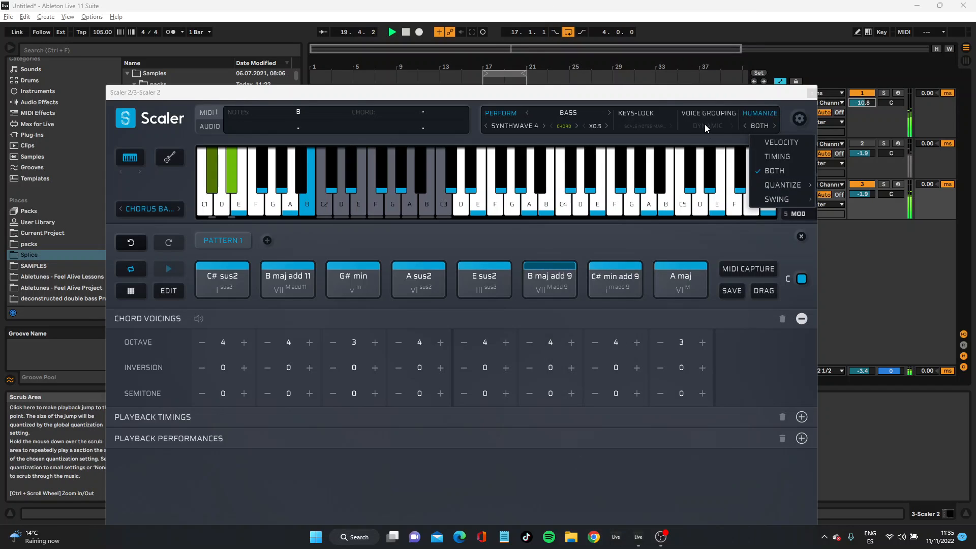
left_click(786, 99)
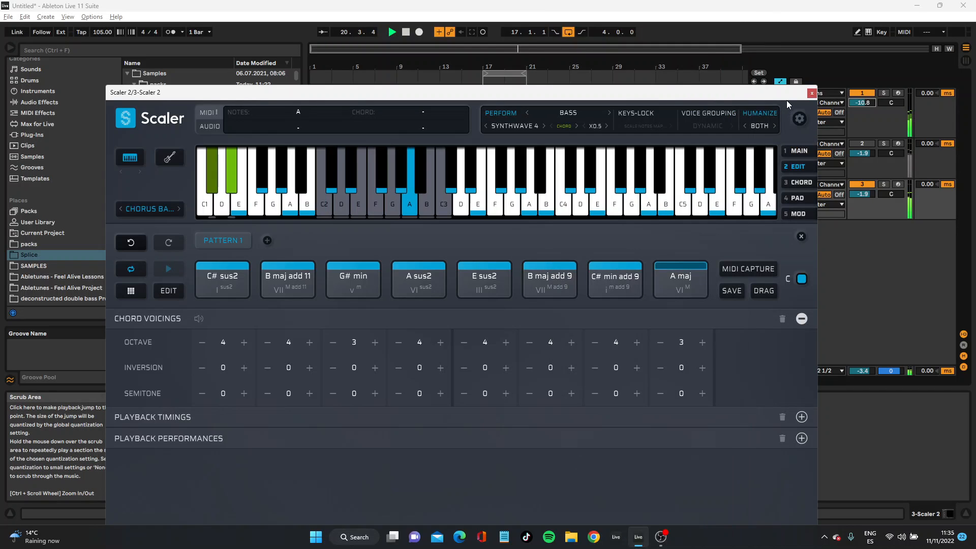
Set the bass Scaler's Humanize option to Velocity, close its window, and stop playback
left_click(756, 130)
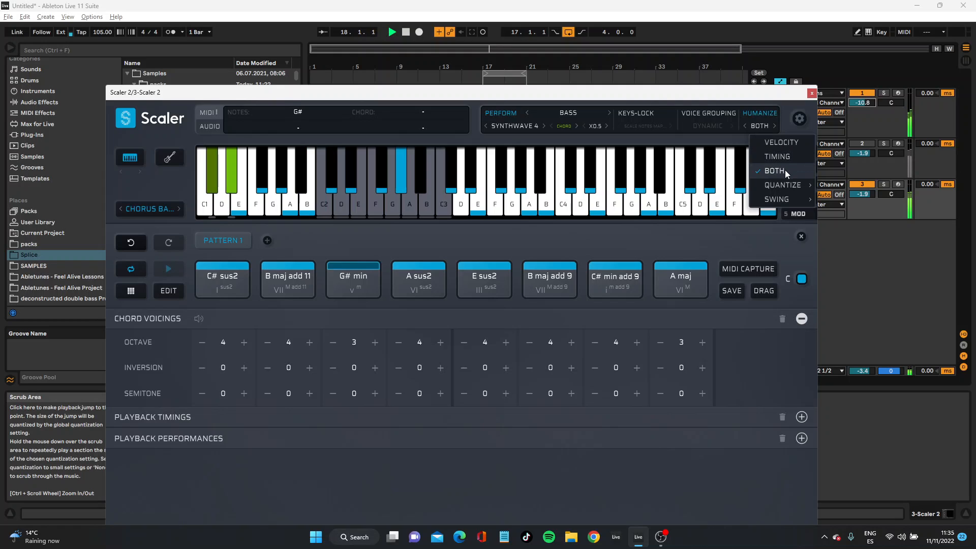
left_click(766, 144)
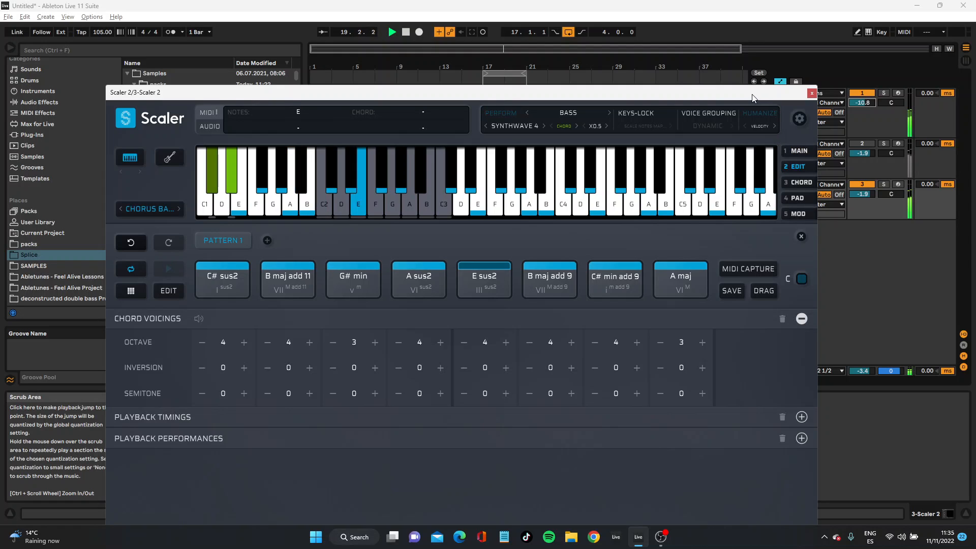
left_click(811, 92)
key("space")
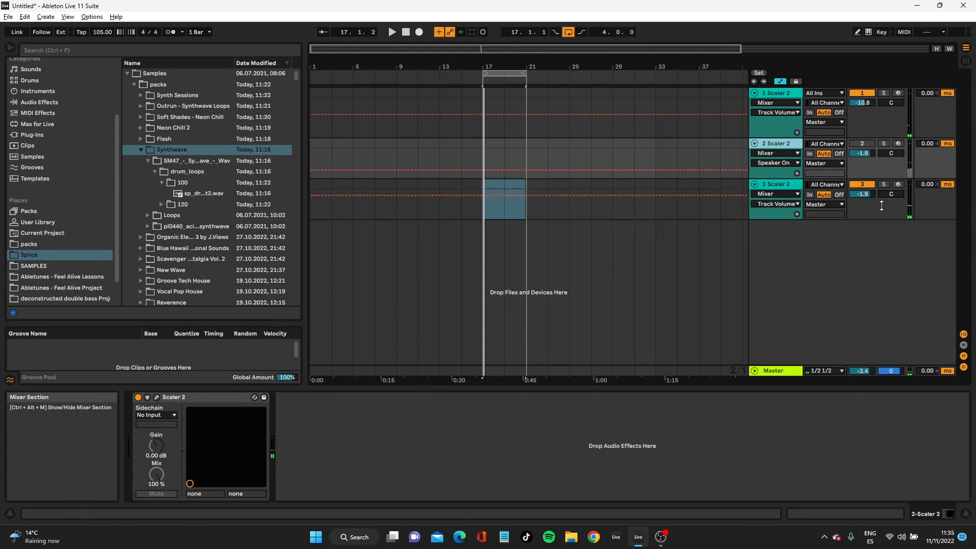
Unmute track 2, raise track 1's volume to -10.1 dB during loop playback, and open track 2's Scaler
left_click(862, 143)
key("space")
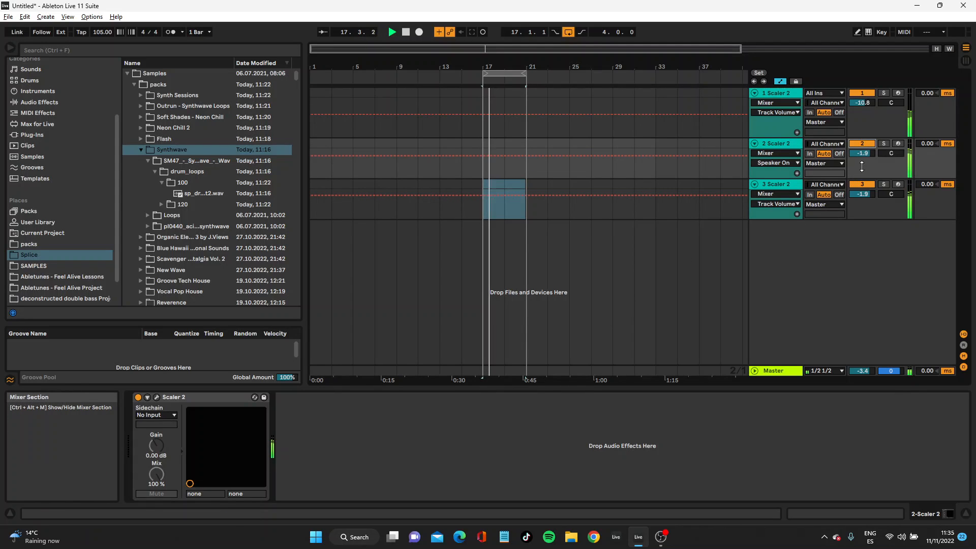
left_click_drag(862, 103, 862, 101)
left_click(781, 145)
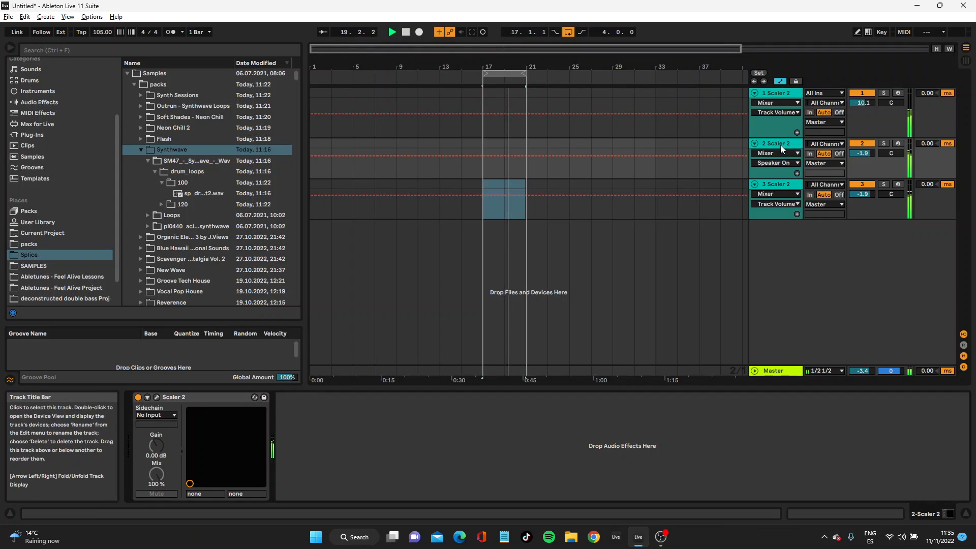
left_click(156, 397)
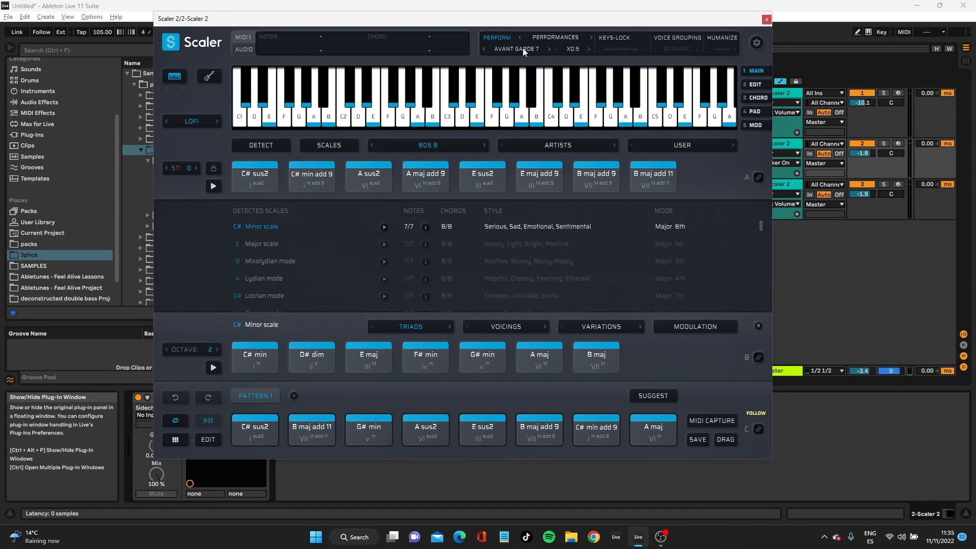
Audition the Avant Garde 3 through Avant Garde 9 performances on the second Scaler while the loop plays
left_click(521, 48)
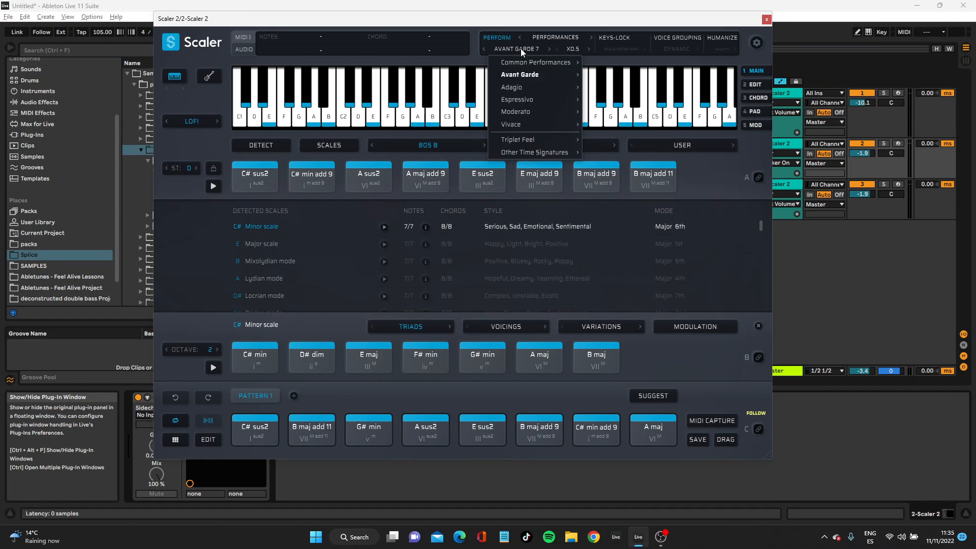
mouse_move(562, 68)
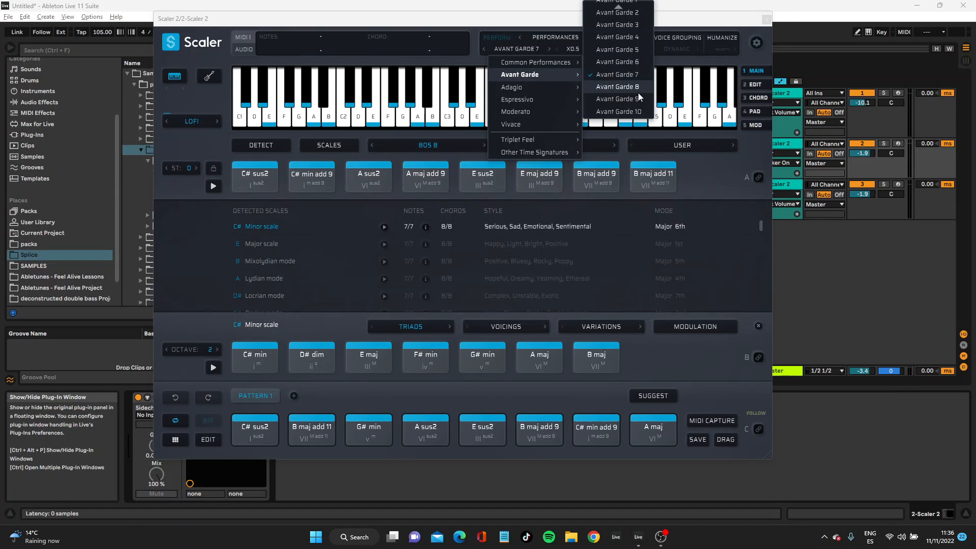
left_click(616, 27)
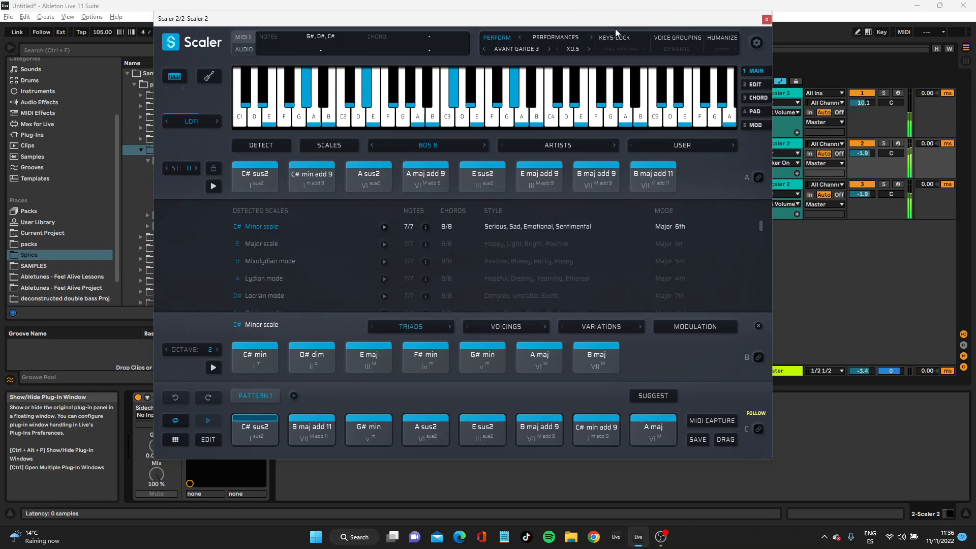
left_click(549, 48)
left_click(549, 48)
left_click(549, 48)
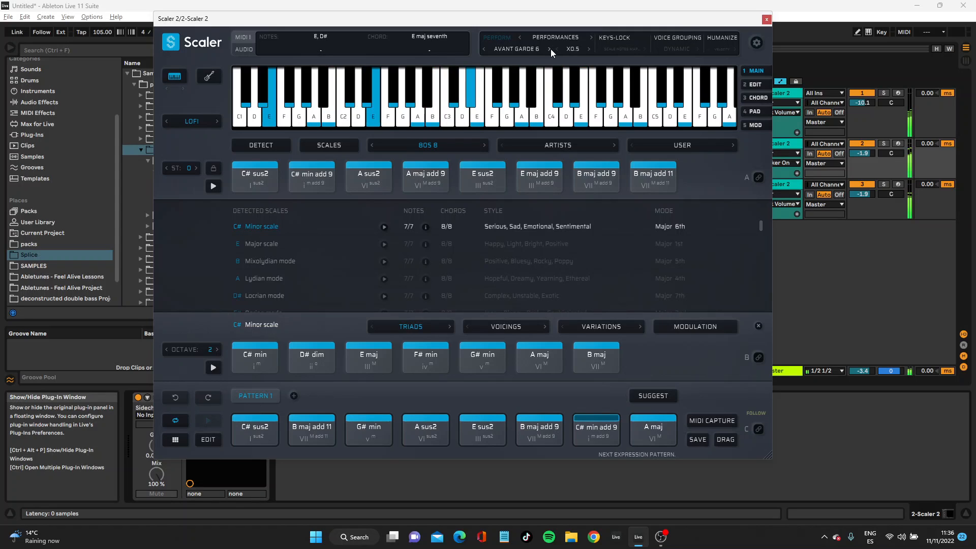
left_click(549, 48)
left_click(550, 49)
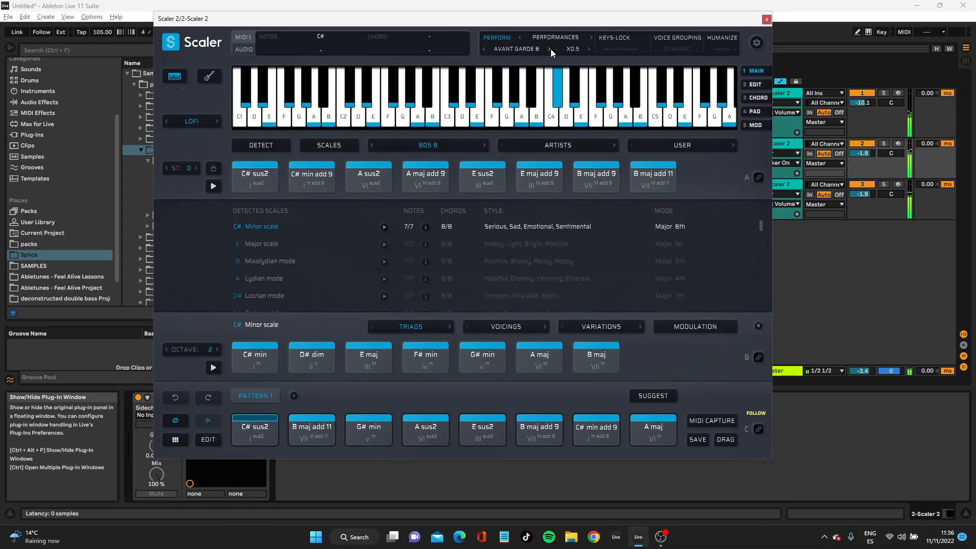
left_click(549, 49)
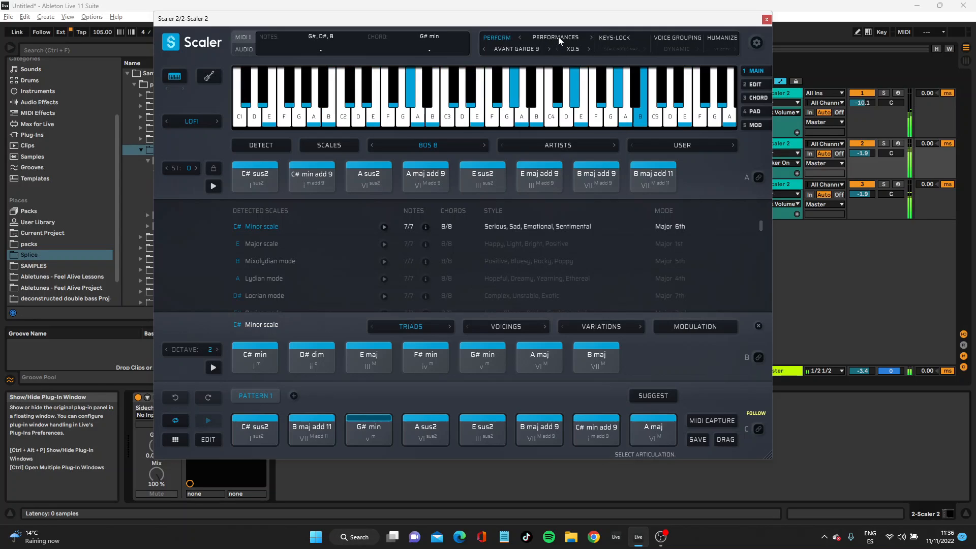
Change the second Scaler's articulation to Arpeggio with the Up pattern and set its rate to 1/16
left_click(558, 37)
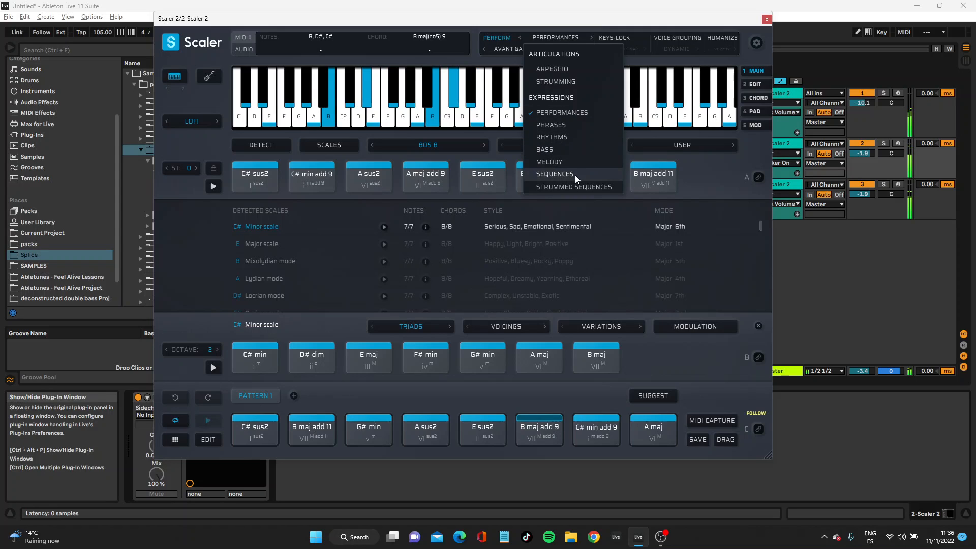
left_click(559, 70)
left_click(587, 49)
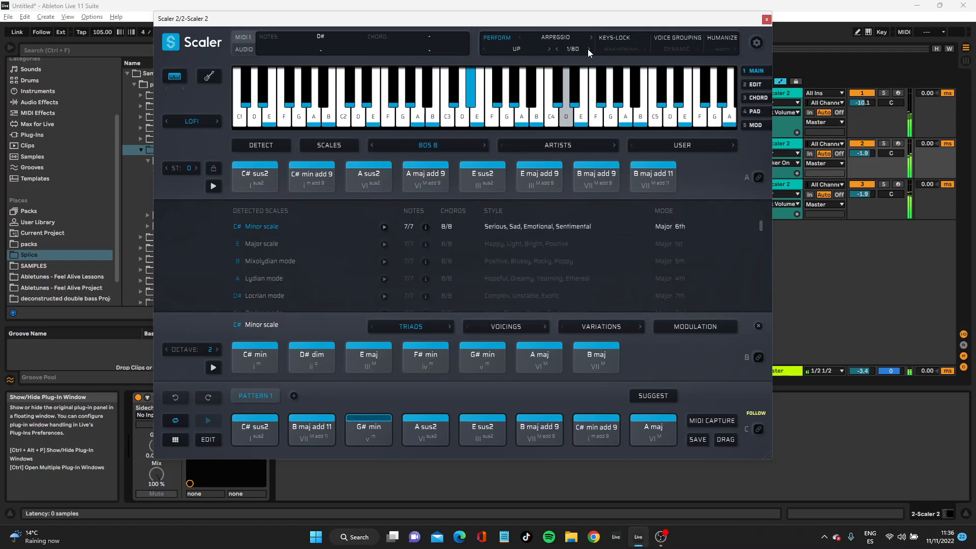
left_click(558, 49)
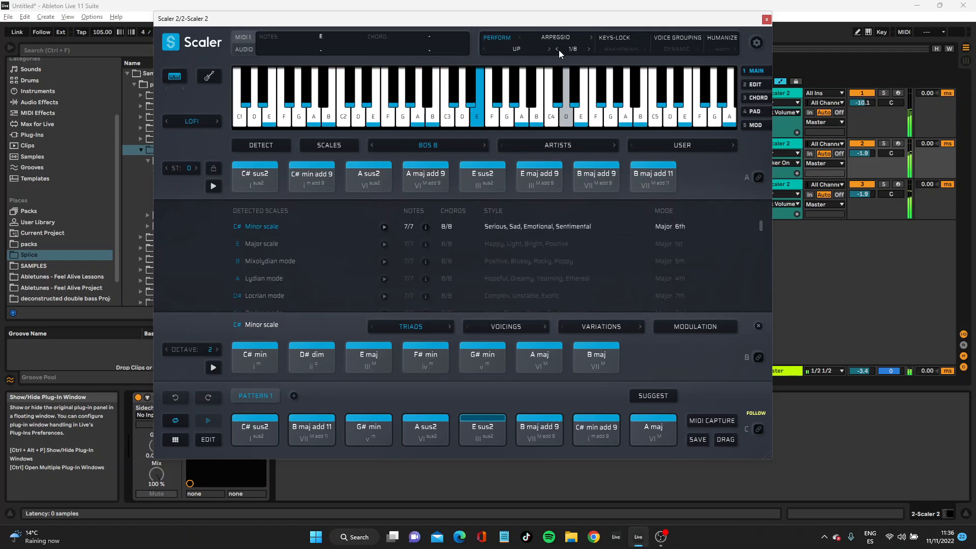
left_click(577, 48)
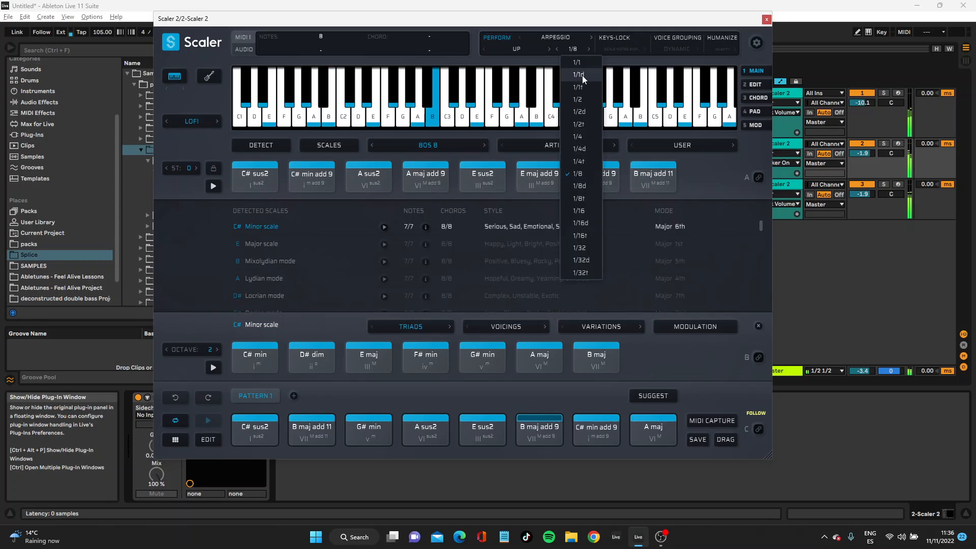
left_click(577, 210)
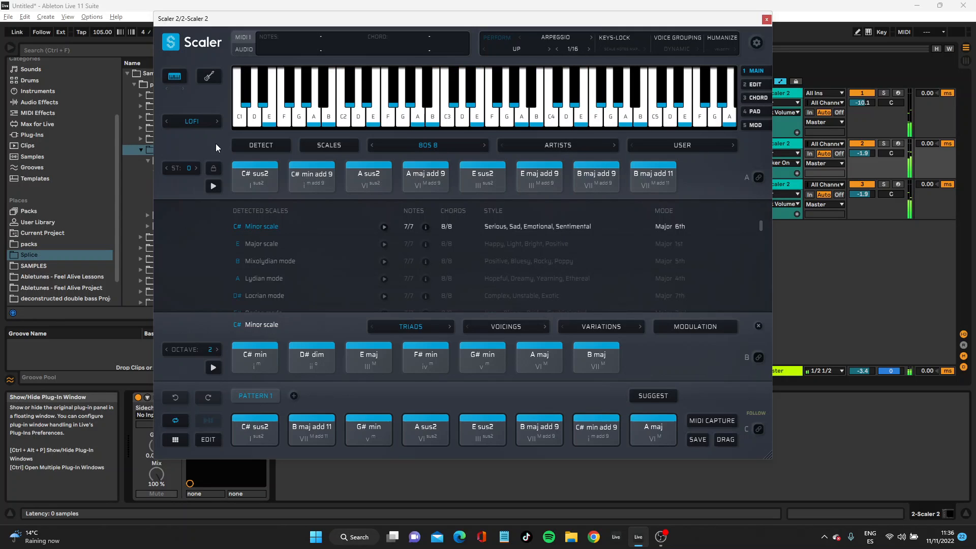
Browse the sounds for the second Scaler's arpeggio and load Dream On
left_click(193, 122)
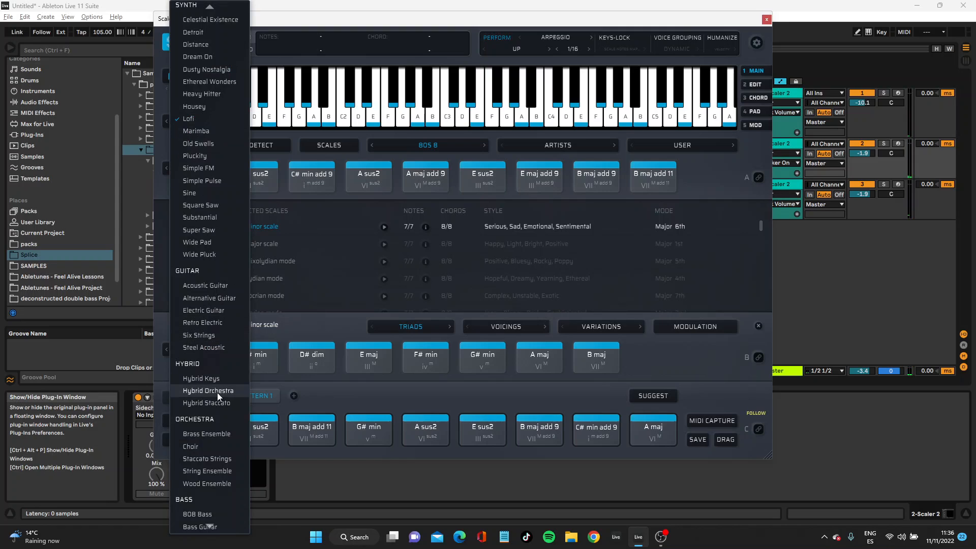
scroll(217, 392, "down", 2)
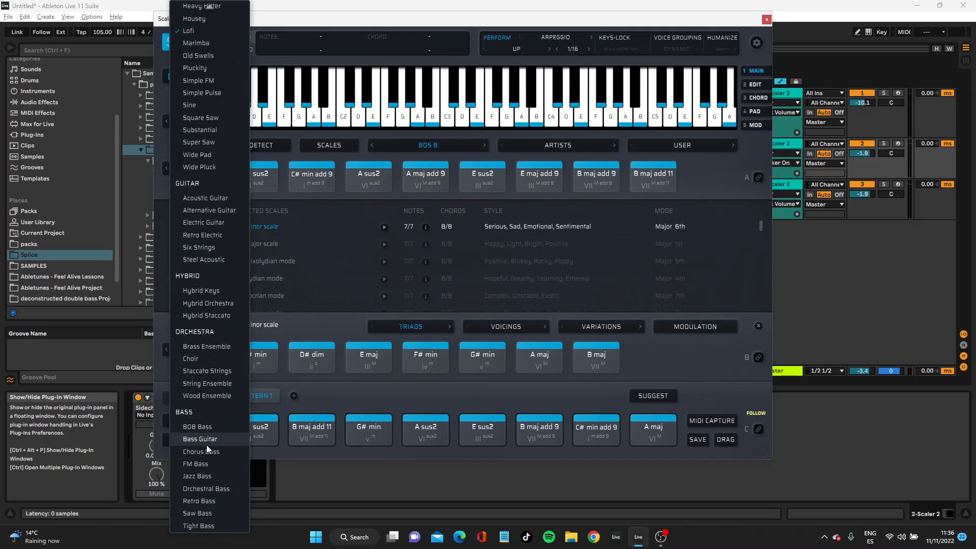
scroll(218, 401, "up", 5)
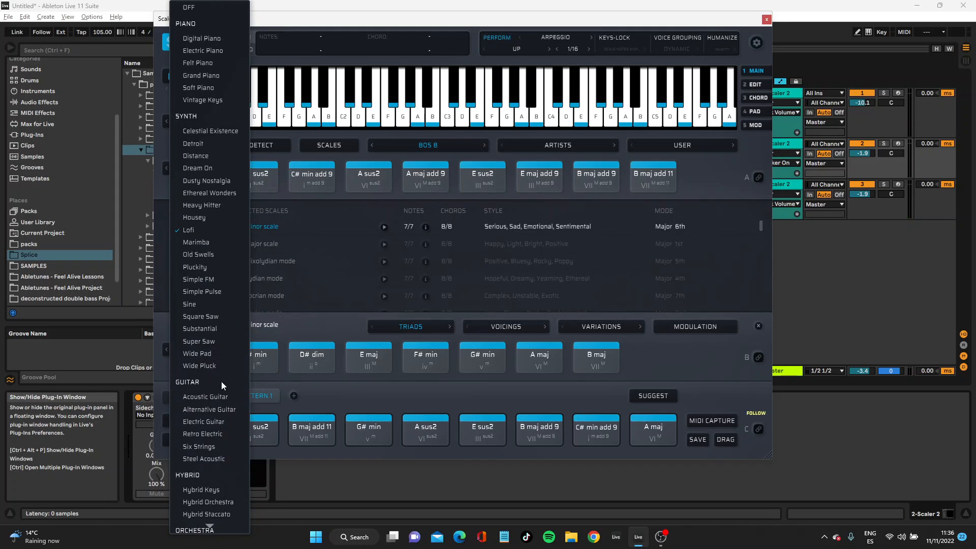
left_click(201, 173)
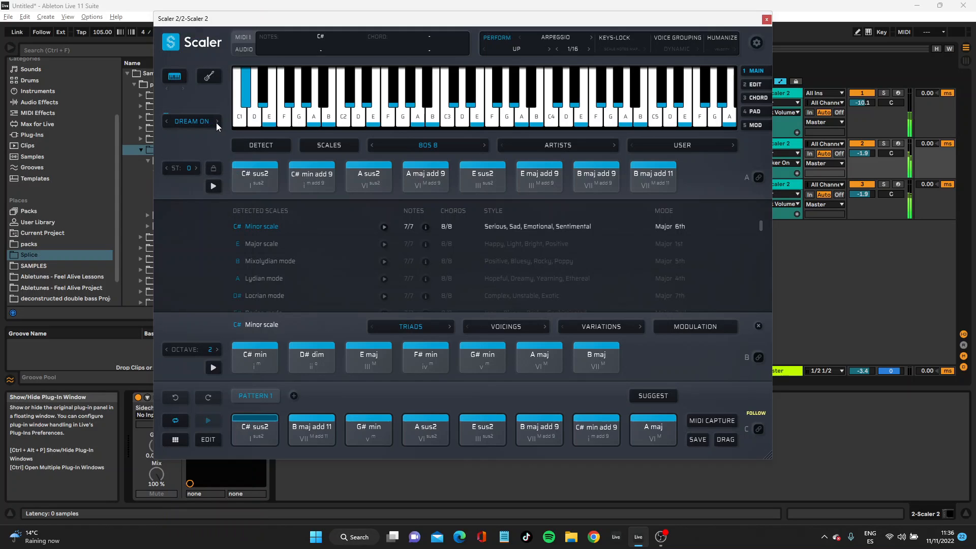
Solo track 2, change its Scaler sound to Dusty Nostalgia, and lower the track's volume to -3.8 dB
left_click(883, 143)
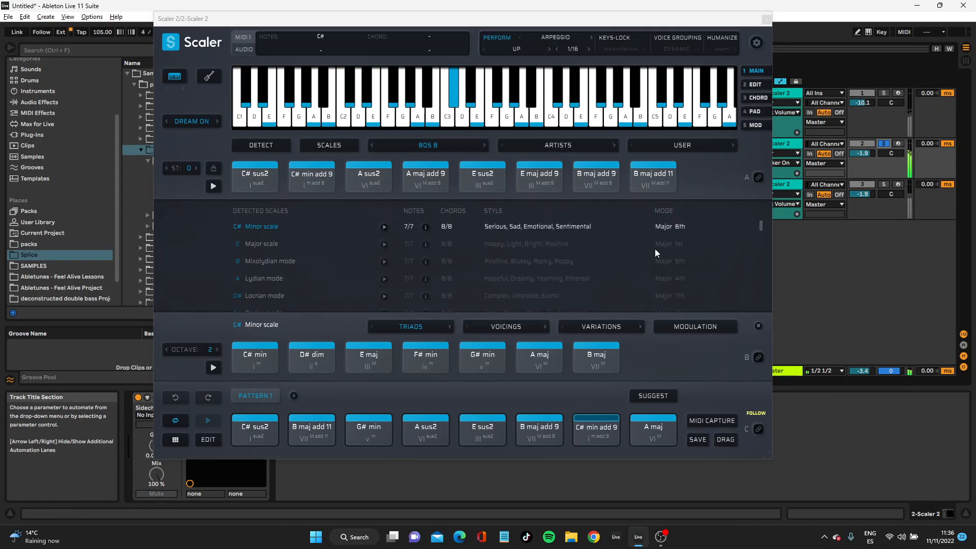
left_click(200, 123)
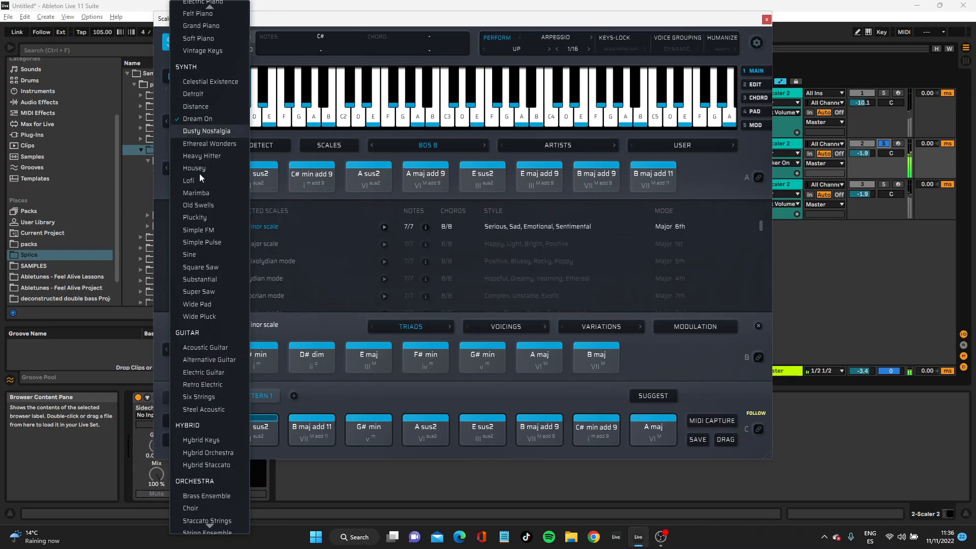
scroll(224, 397, "down", 3)
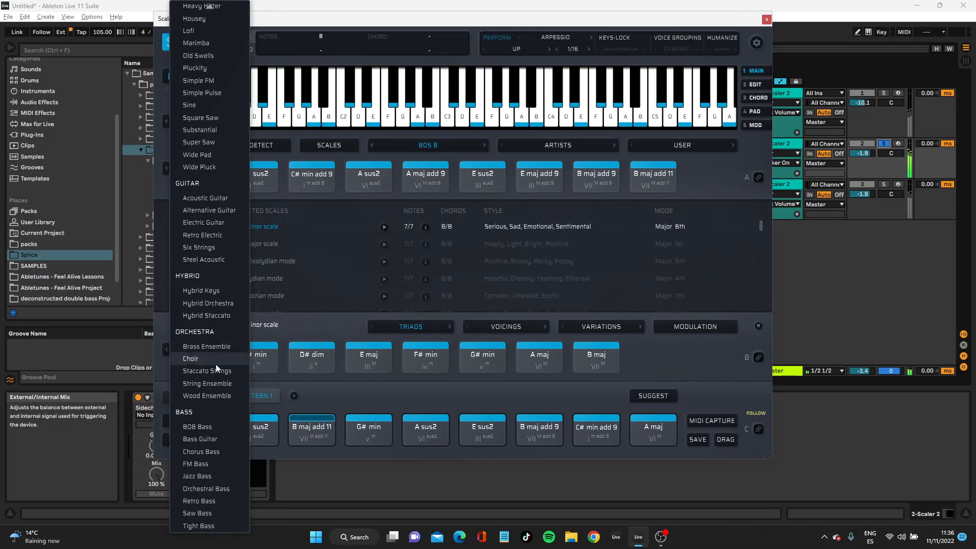
scroll(195, 211, "up", 3)
left_click(161, 151)
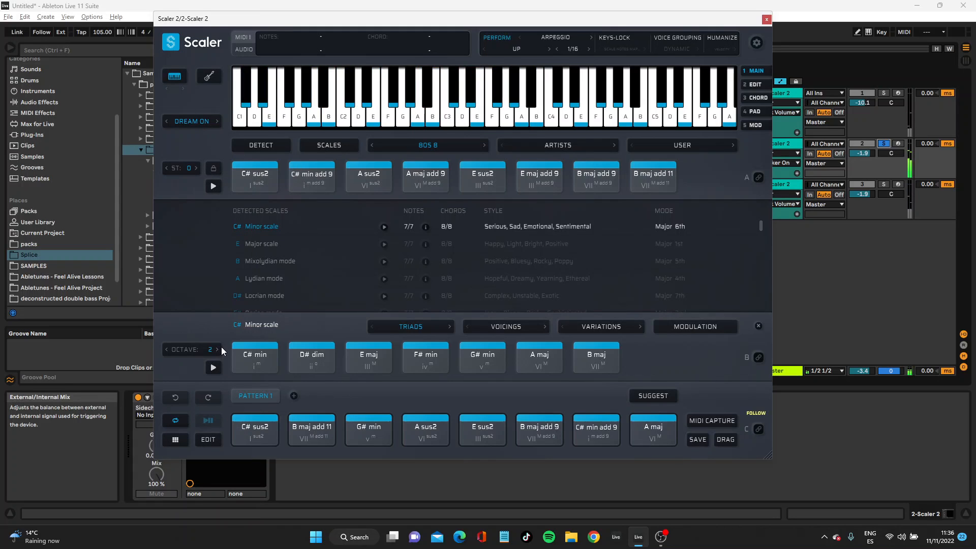
left_click(217, 122)
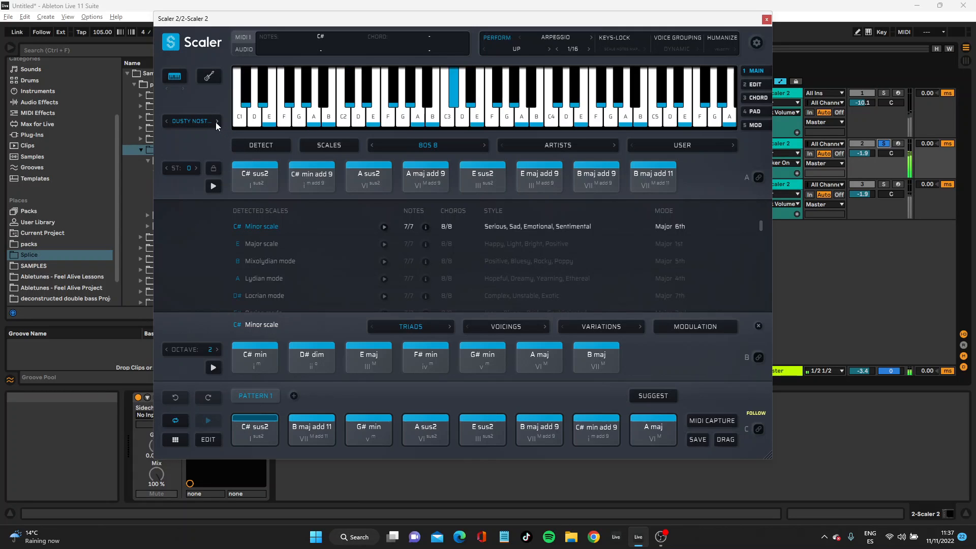
left_click_drag(863, 154, 863, 165)
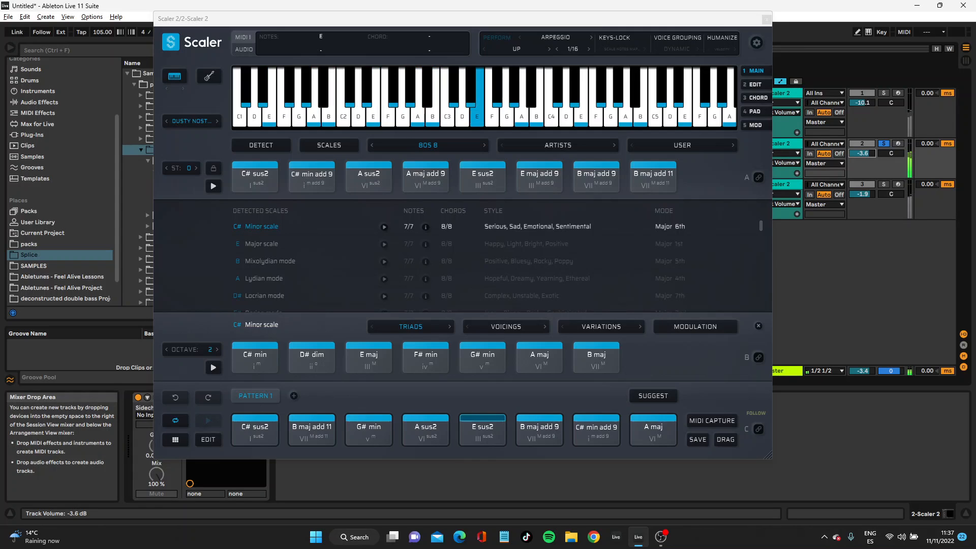
Show the second Scaler's notes on the guitar fretboard and open the fretboard's tuning and view settings
left_click(175, 79)
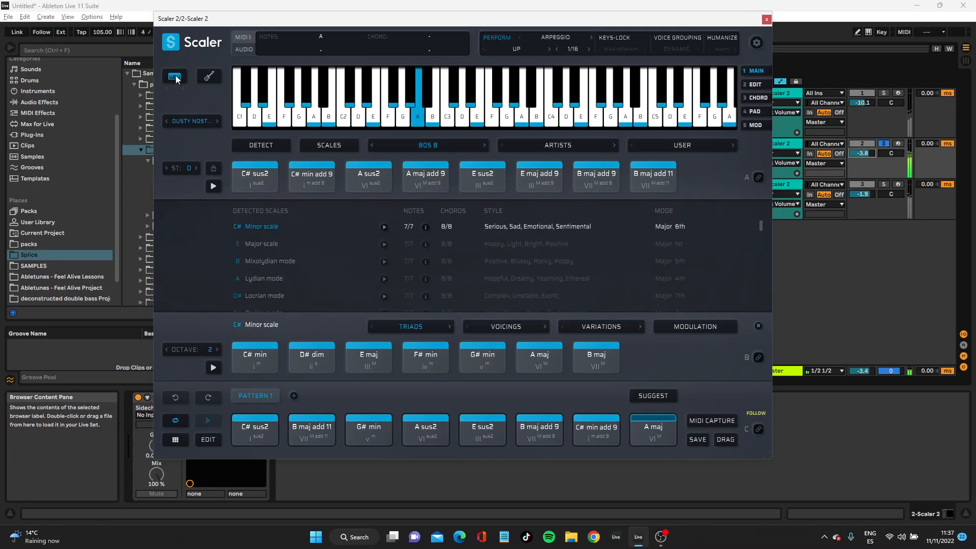
left_click(209, 77)
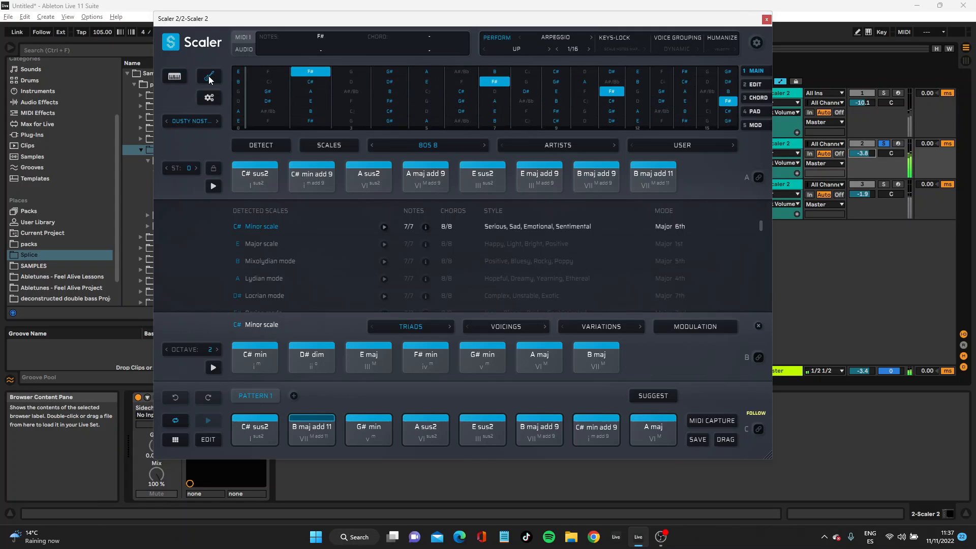
left_click(210, 98)
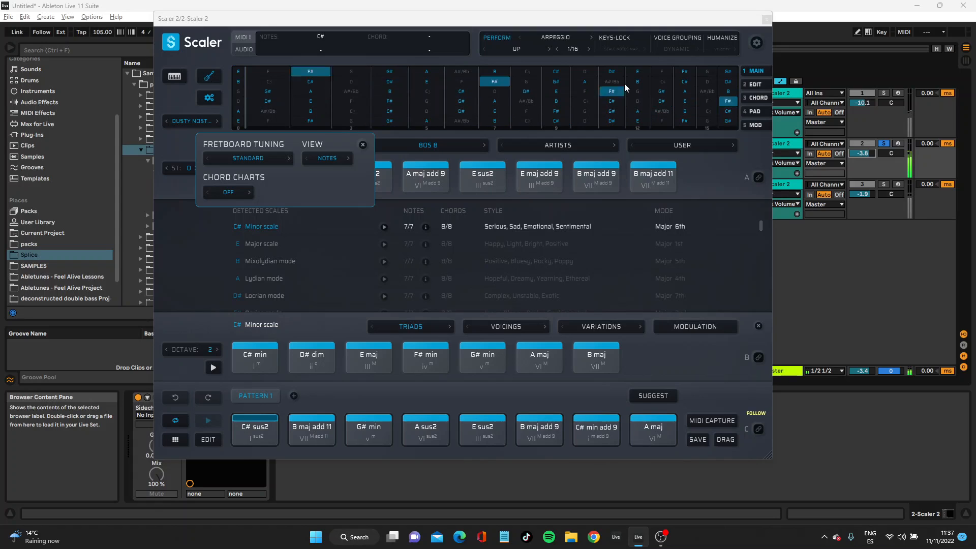
Switch the second Scaler's section C from Live Sync to MIDI binding and return to the keyboard view
left_click(754, 111)
left_click(752, 109)
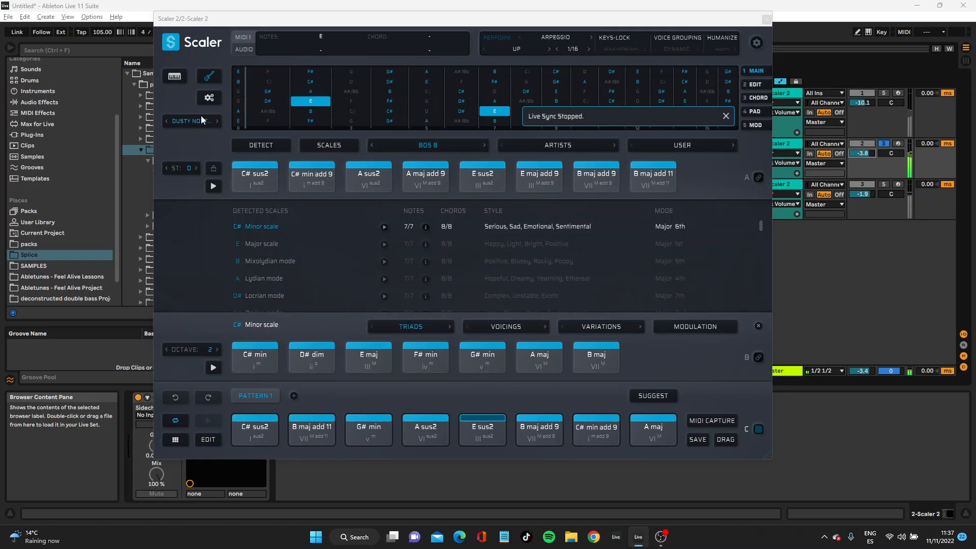
left_click(175, 77)
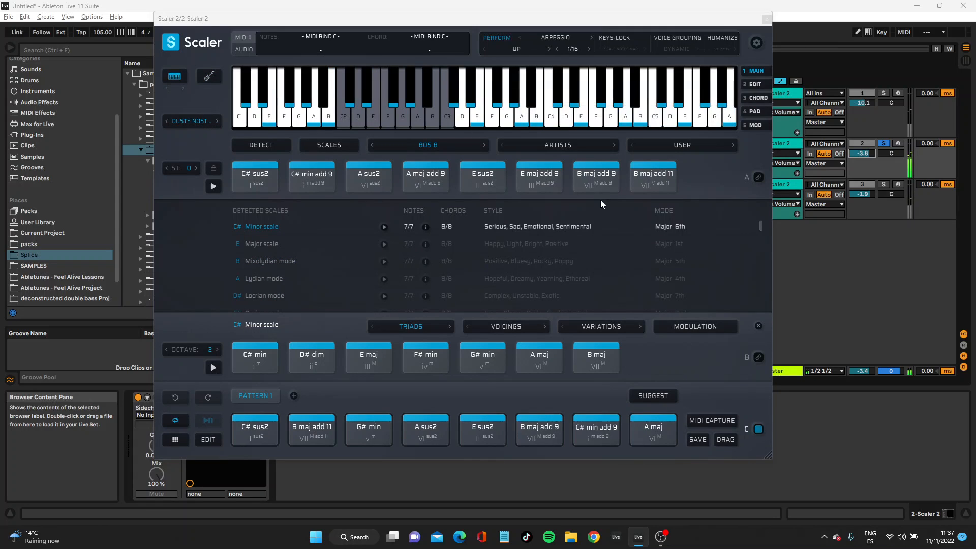
Move the solo from track 2 to track 1 and replace the second Scaler's window with the first track's
left_click(884, 143)
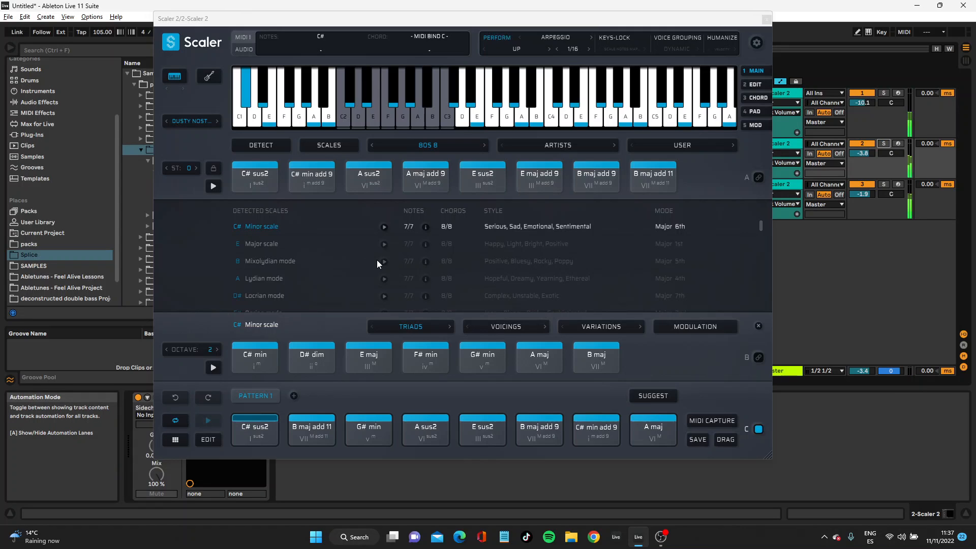
left_click(766, 19)
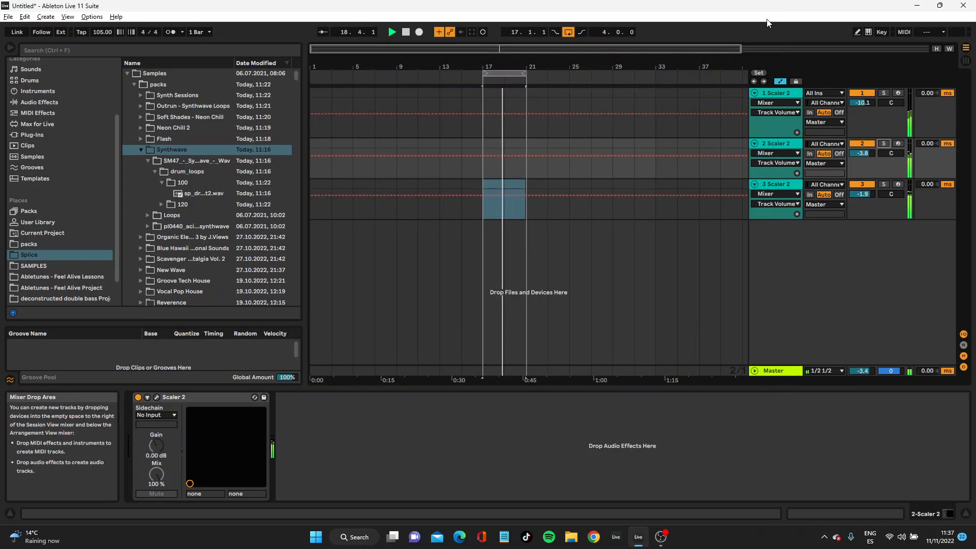
left_click(883, 93)
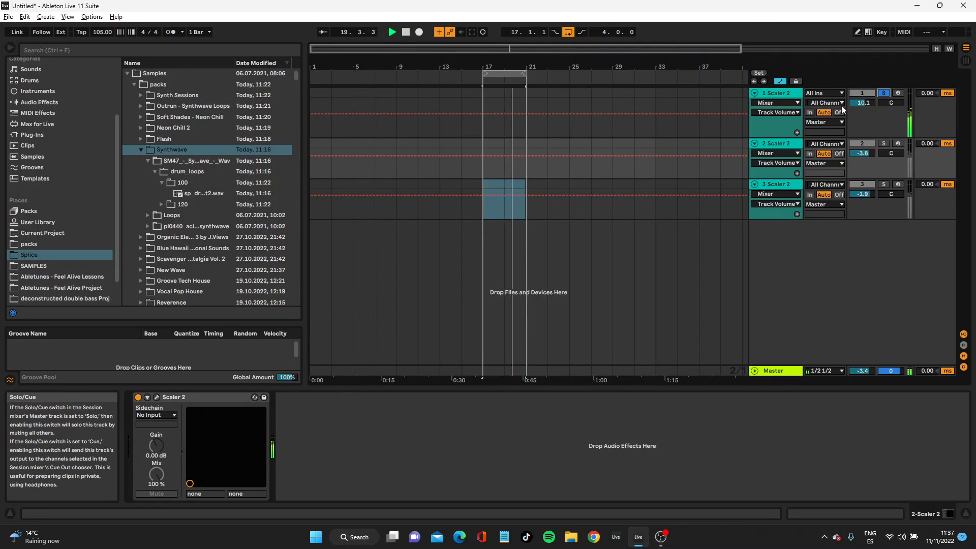
left_click(796, 98)
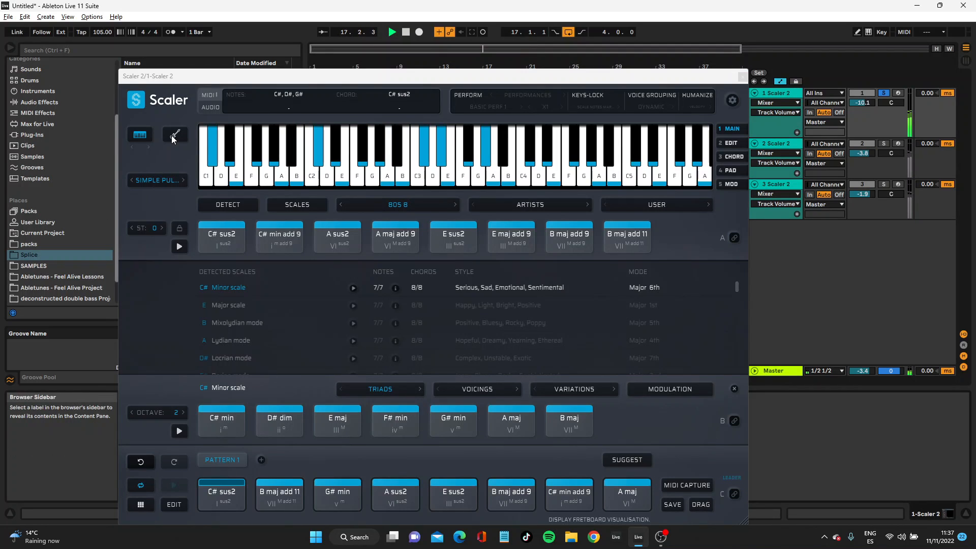
Show the first Scaler's notes on the guitar fretboard and review the fretboard's tuning and view options
left_click(174, 136)
left_click(171, 156)
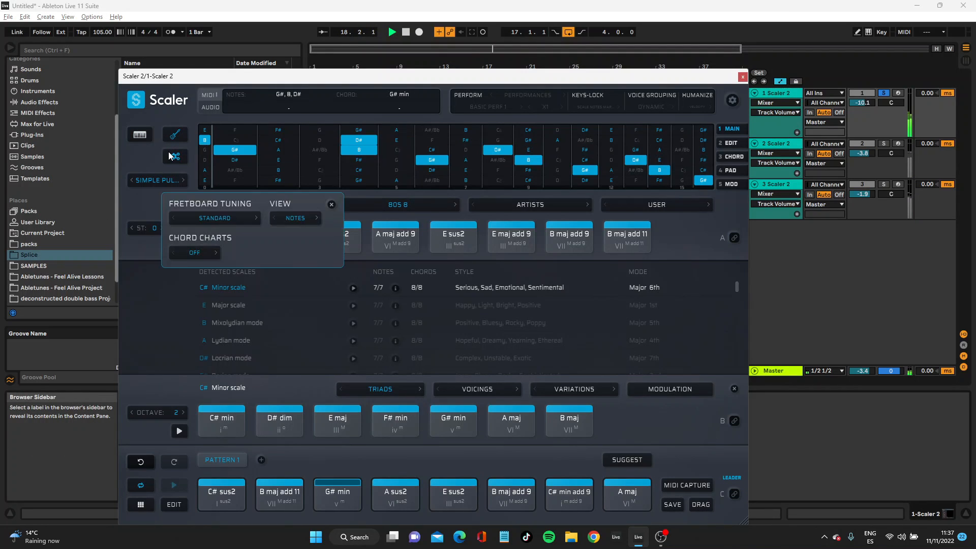
left_click(237, 220)
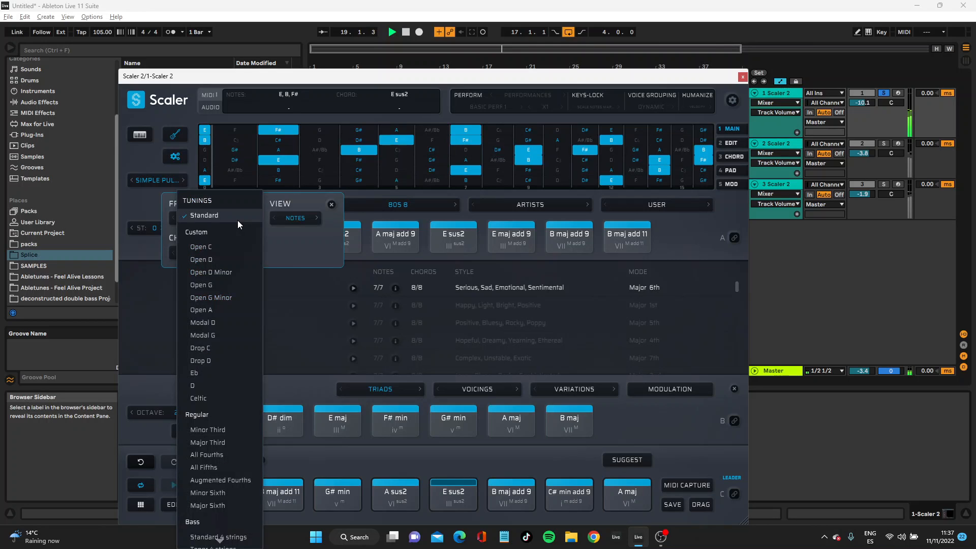
left_click(237, 218)
left_click(301, 218)
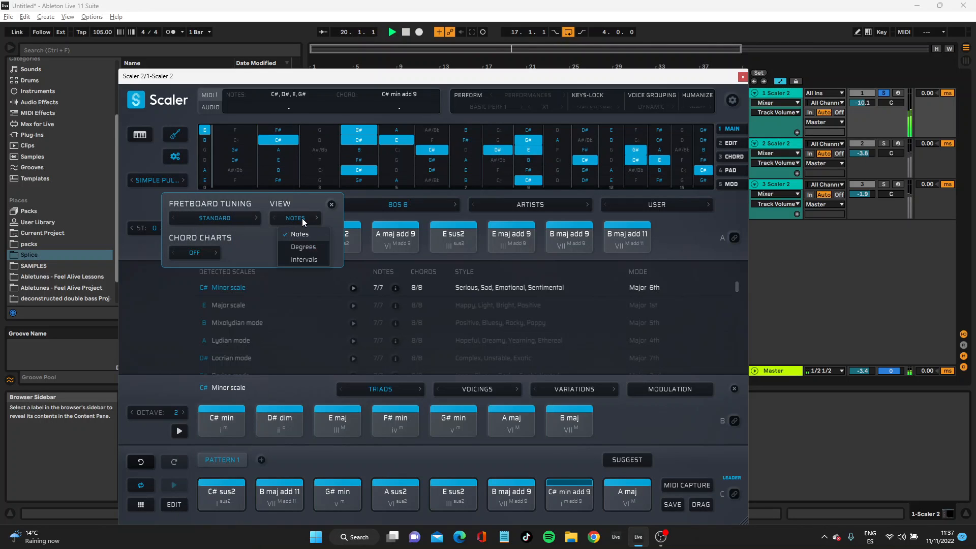
left_click(303, 220)
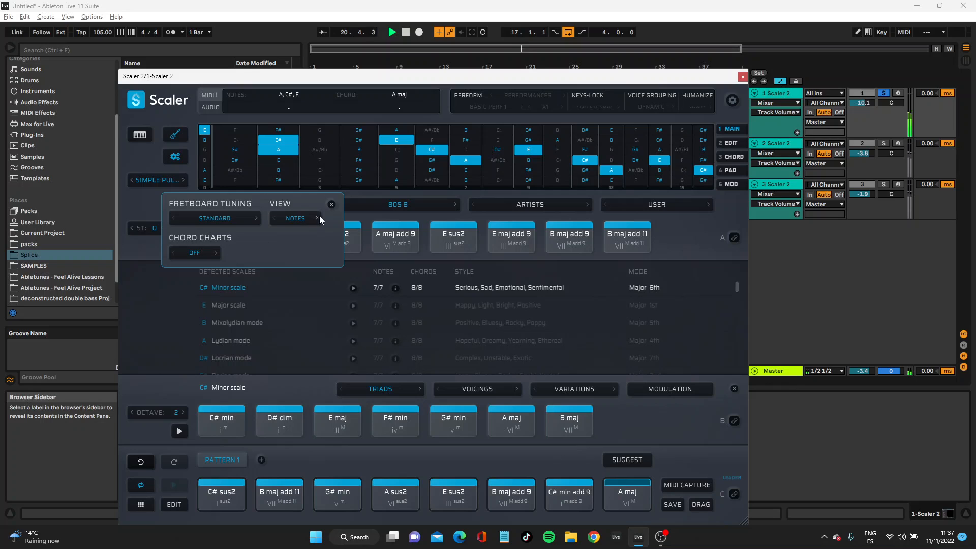
left_click(331, 205)
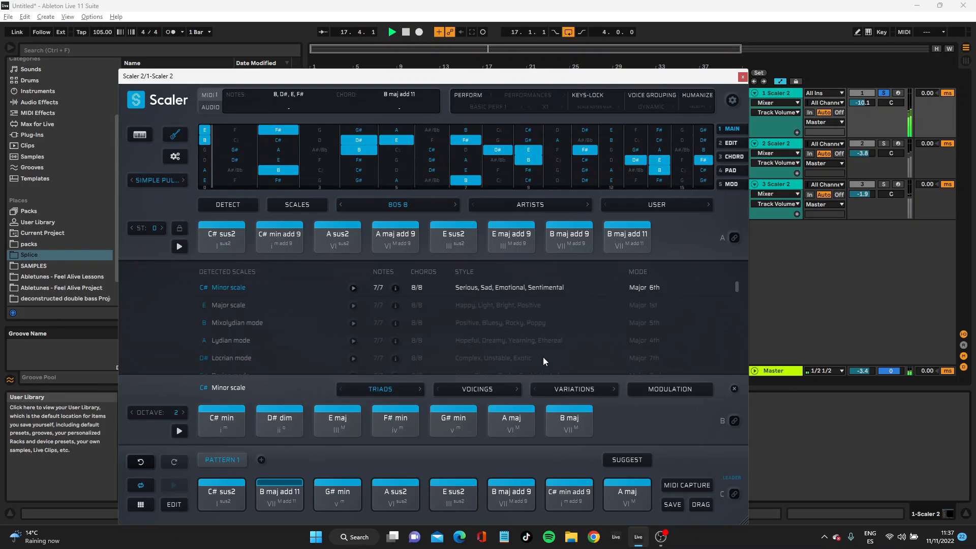
Turn on velocity Humanize in the first Scaler and in track 2's Scaler, and open its mode options
left_click(691, 95)
left_click(699, 109)
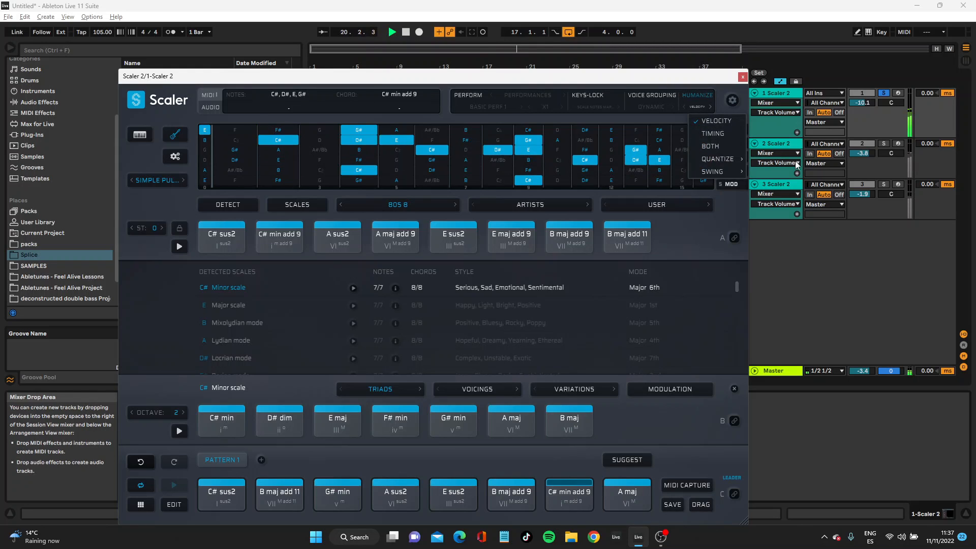
left_click(776, 142)
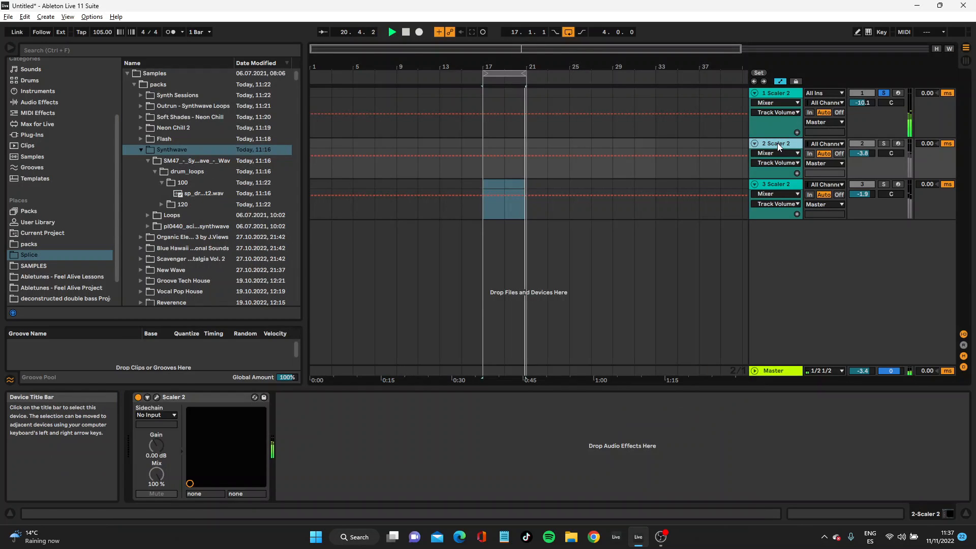
left_click(156, 397)
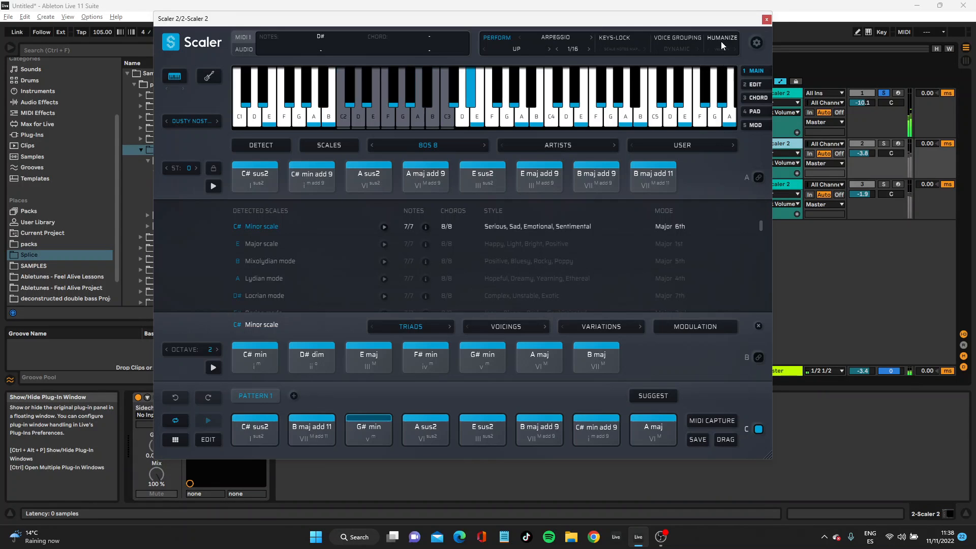
left_click(718, 48)
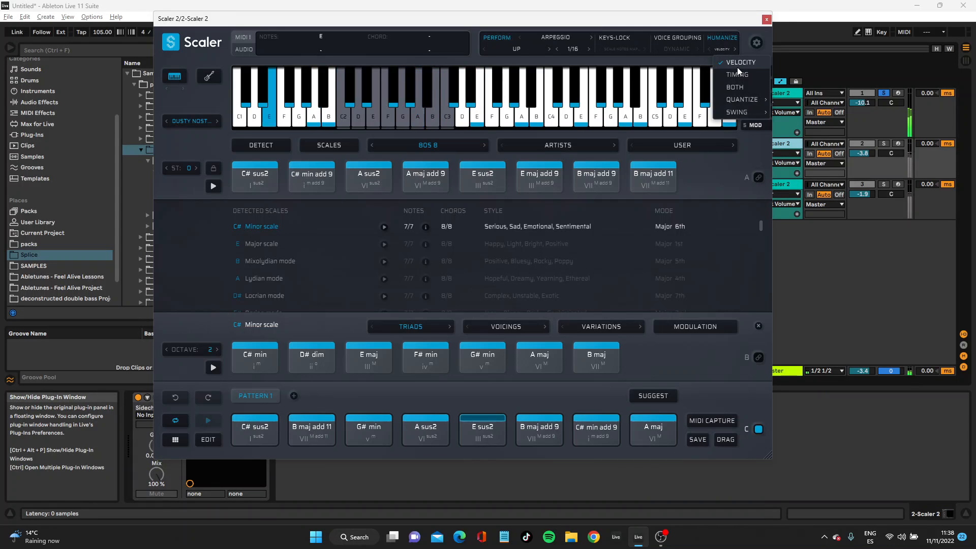
Look through the second Scaler's voice grouping options
left_click(676, 37)
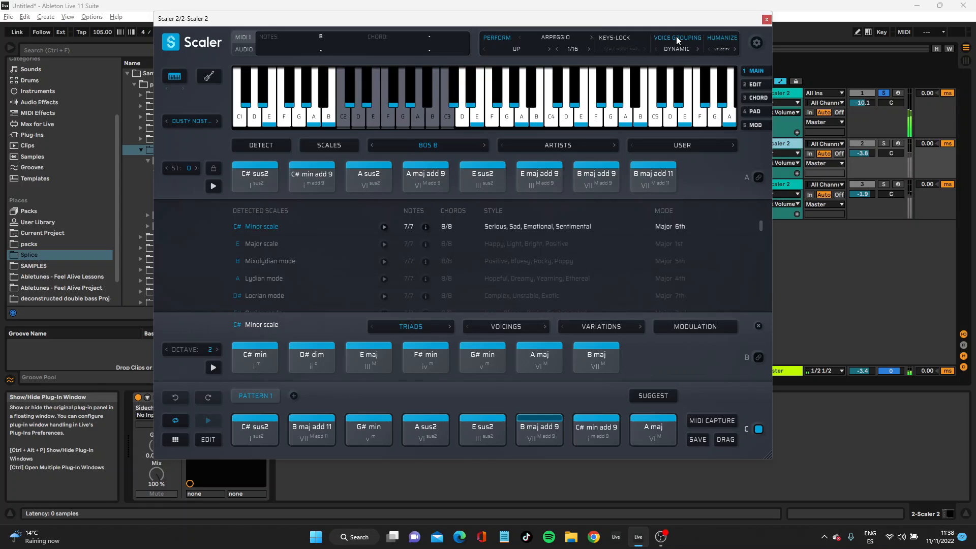
left_click(685, 48)
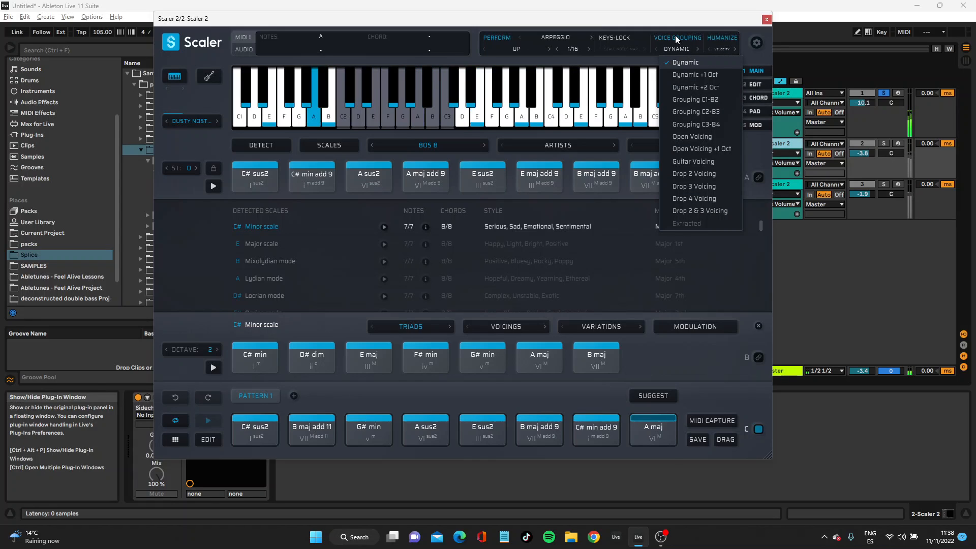
left_click(675, 36)
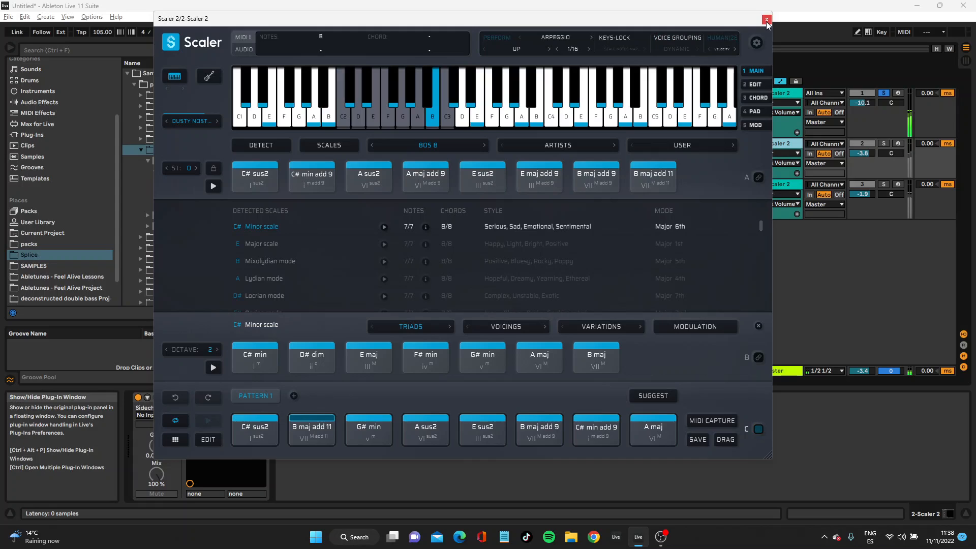
Close the second Scaler's window, unsolo track 1, and stop playback with track 3 selected
left_click(766, 19)
left_click(884, 93)
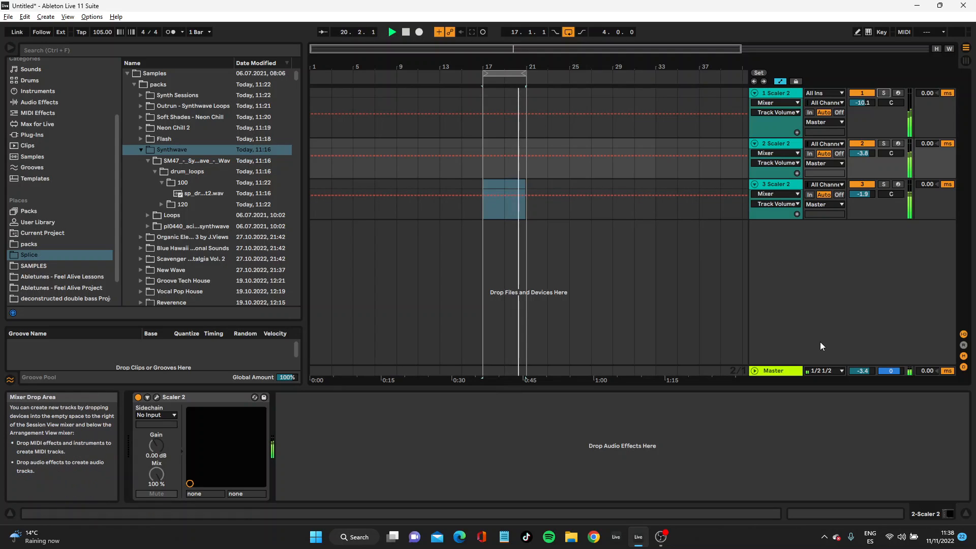
left_click(780, 188)
key("space")
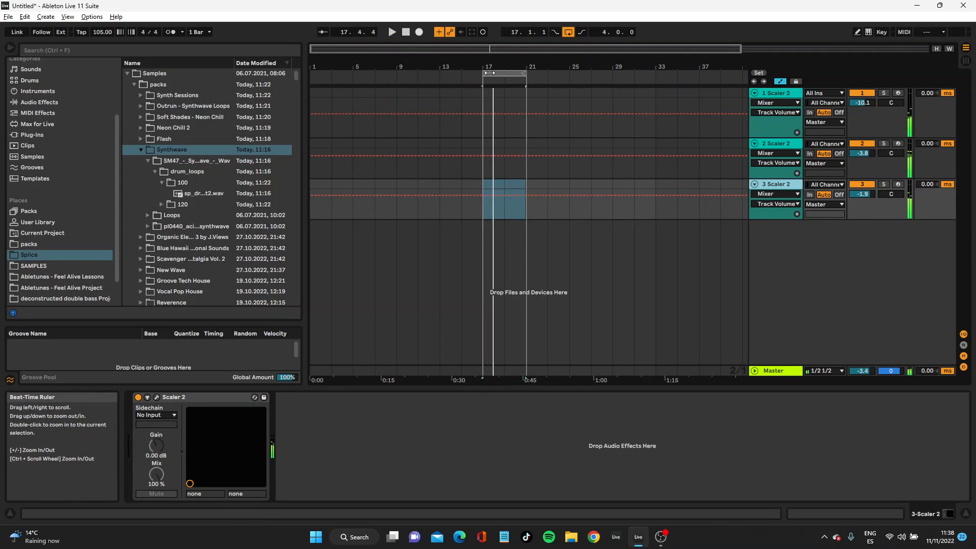
Move the four-bar arrangement loop so that it starts at bar 16
left_click(501, 74)
left_click_drag(503, 67, 482, 98)
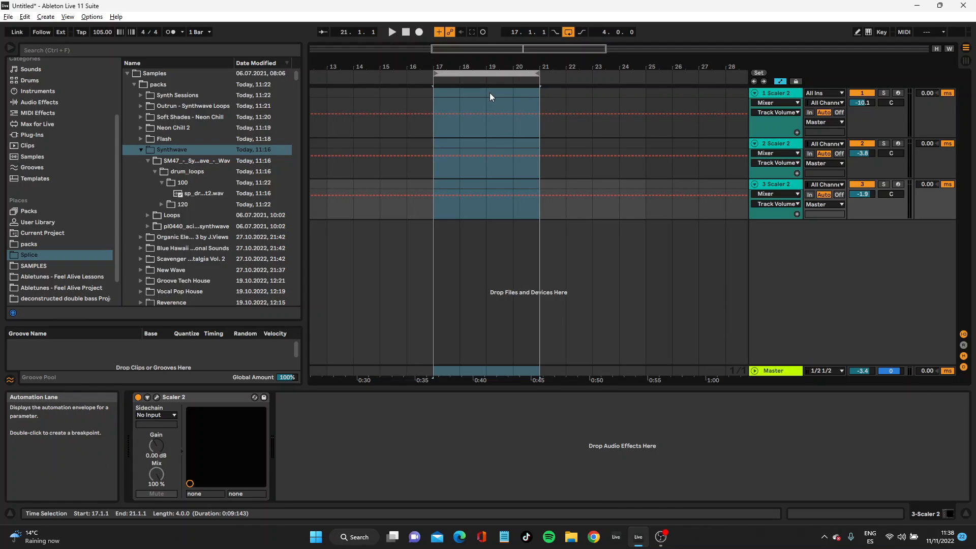
left_click_drag(488, 74, 462, 39)
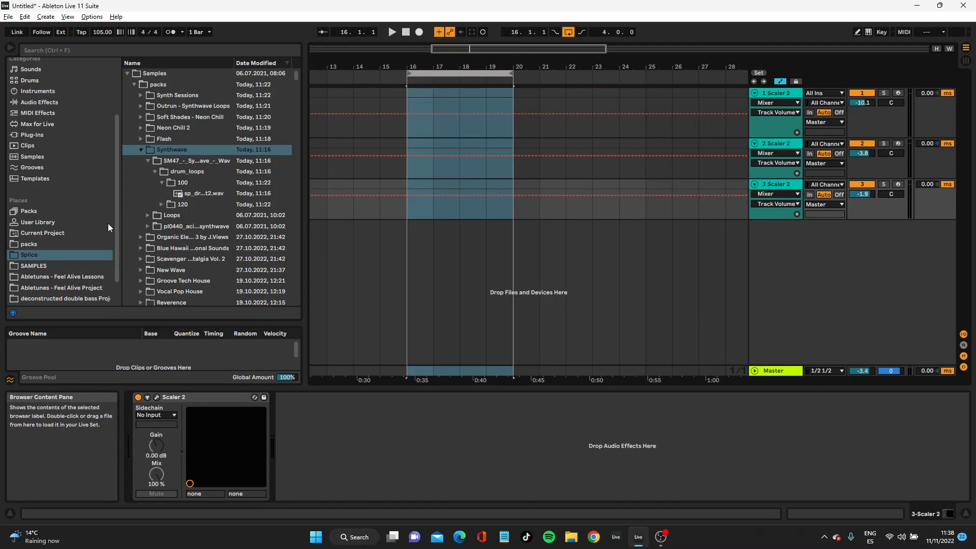
Place the Synthwave pack's sp_drm120_changes1 loop on a new audio track at bar 16 and set the track's volume to -6.5 dB
left_click(150, 225)
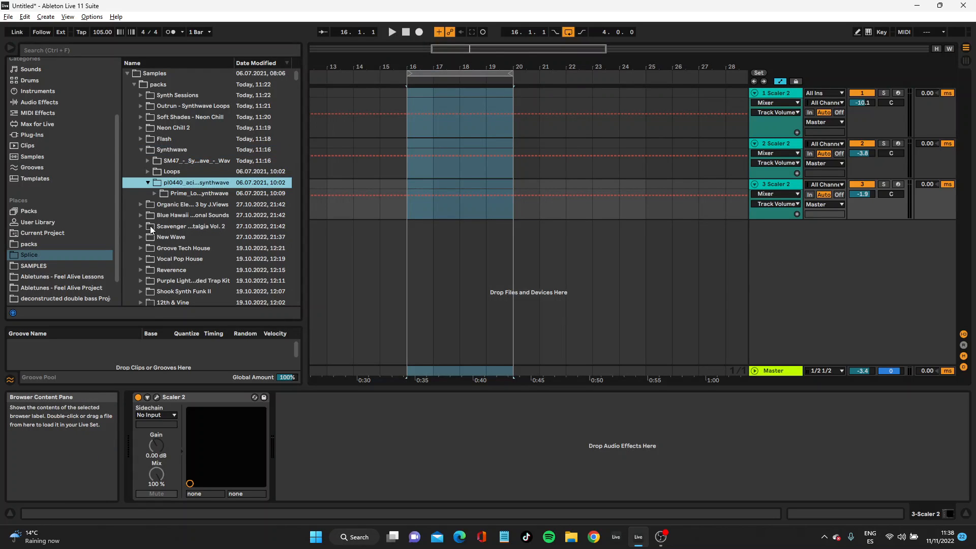
left_click(154, 193)
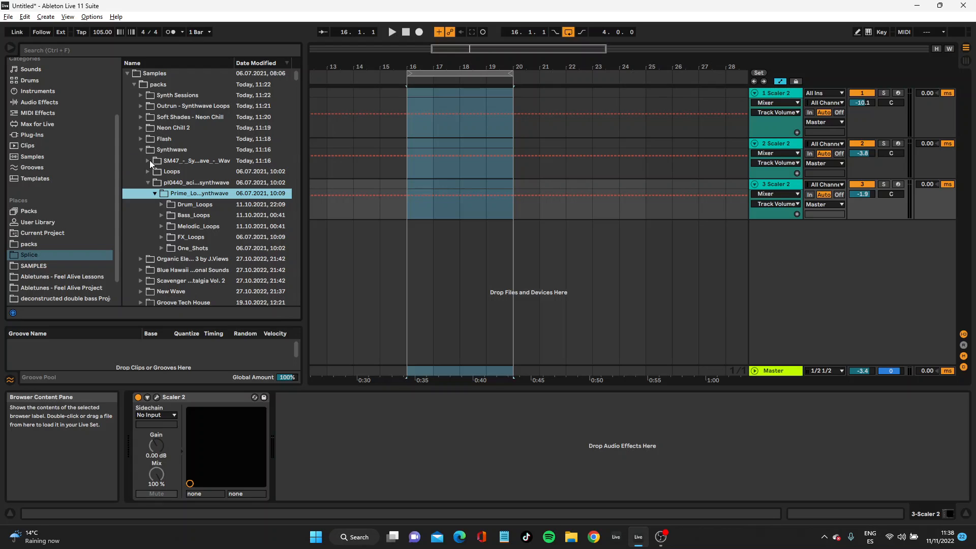
left_click(155, 162)
left_click(165, 204)
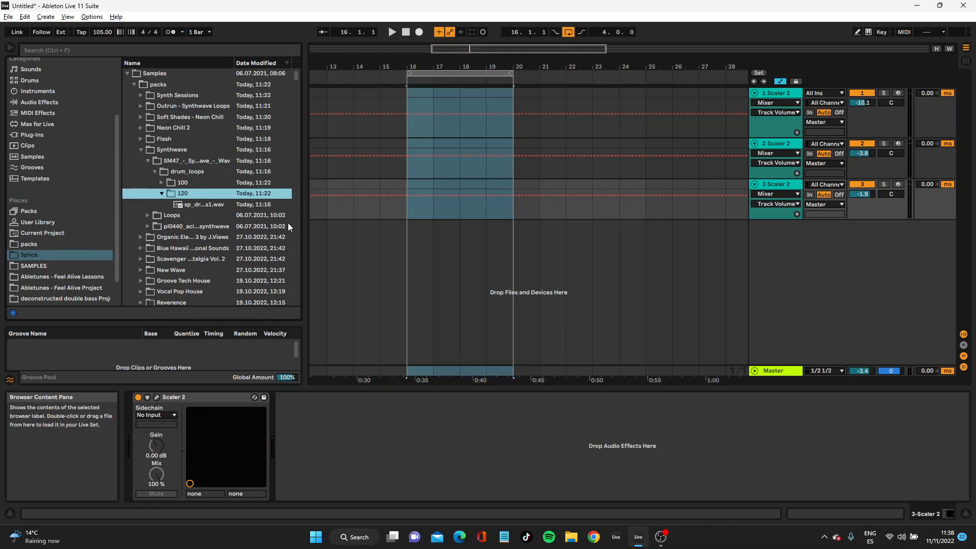
left_click_drag(178, 204, 408, 239)
key("space")
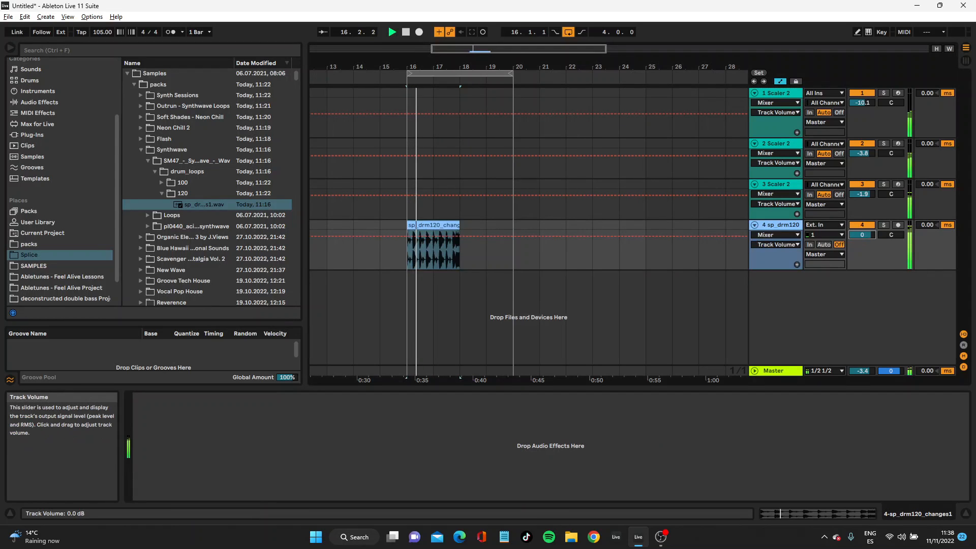
left_click_drag(862, 235, 862, 240)
Try replacing the drum clip at bar 16 with sp_drm100_beat2 and with the Flash pack's 98 bpm drum beat
left_click_drag(171, 172, 416, 258)
left_click(161, 182)
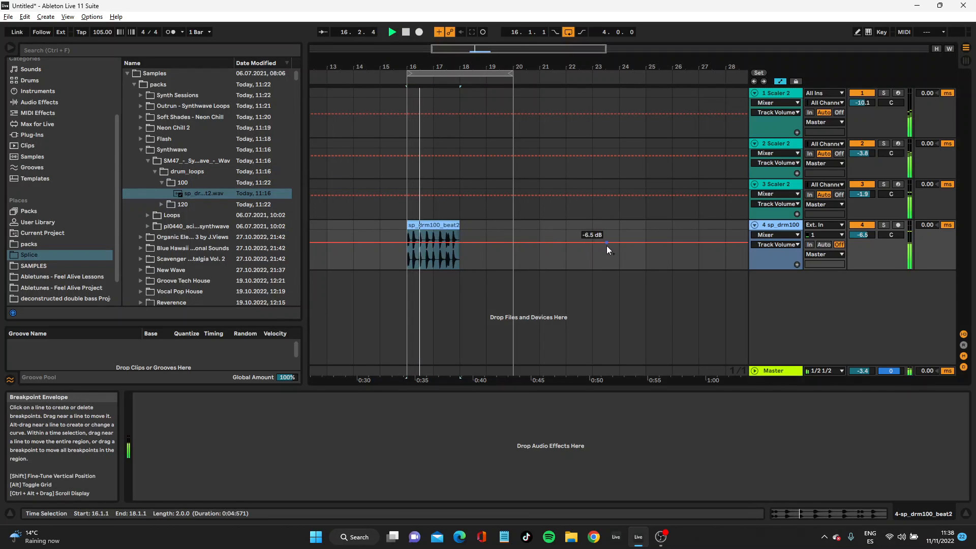
left_click(141, 138)
left_click_drag(191, 195, 414, 250)
key("space")
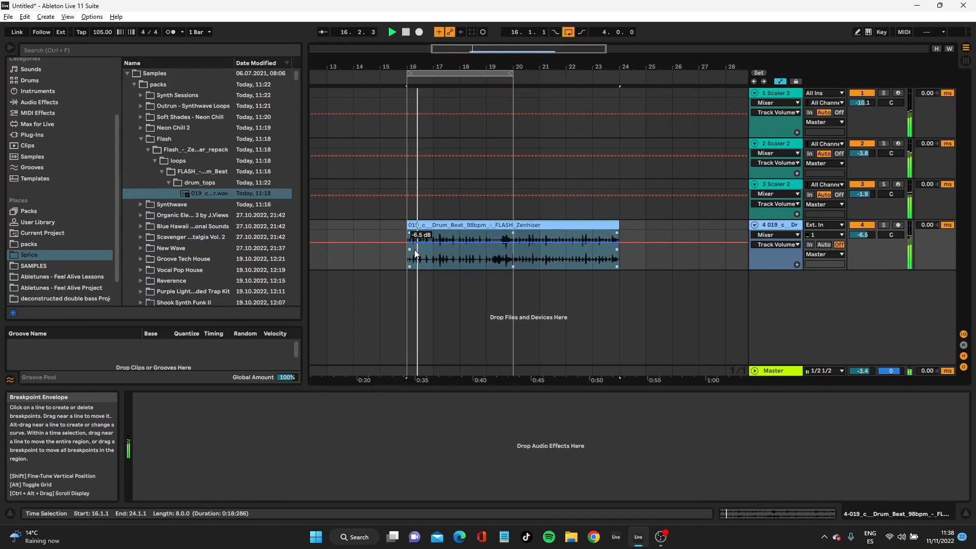
key("space")
Place the Neon Chill 2 loop nc2_120_drum_loop_corrientes_full on track 4 at bar 16 and audition it
left_click(141, 127)
left_click(198, 182)
left_click_drag(198, 182, 400, 251)
key("space")
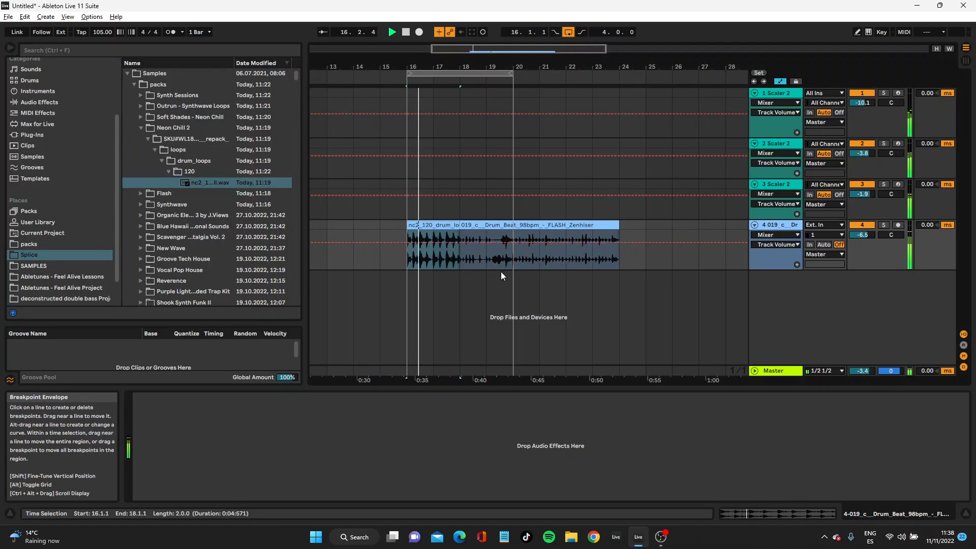
key("space")
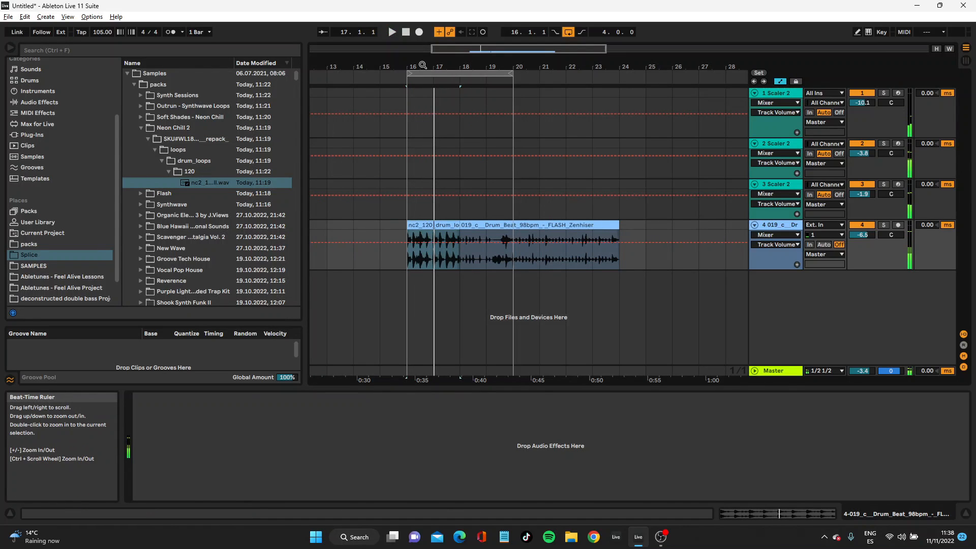
Hide the automation, remove the extra hits at 16.2.3 from the drum loop and consolidate its first three beats
key("a")
left_click_drag(418, 67, 490, 223)
key("space")
key("space")
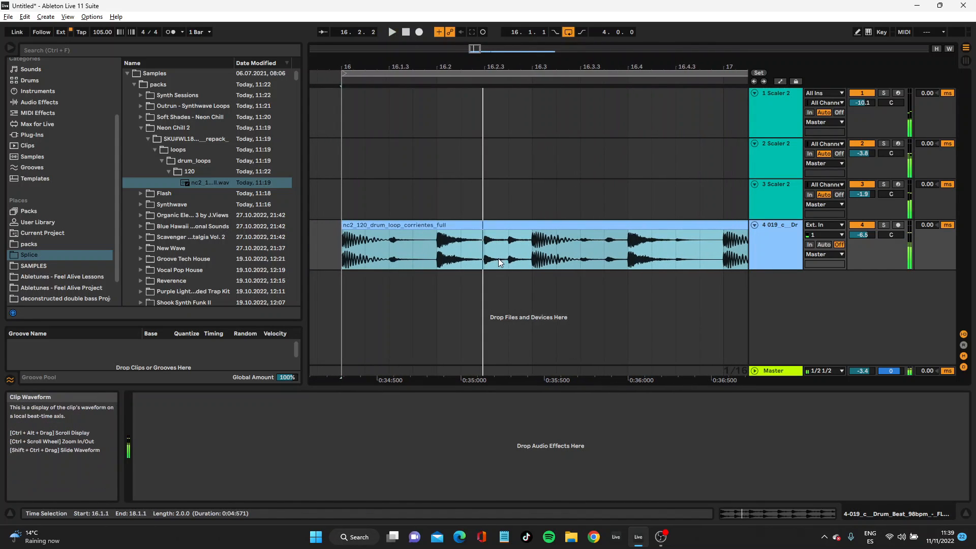
left_click(491, 252)
key("Delete")
left_click_drag(604, 249, 376, 229)
key("Delete")
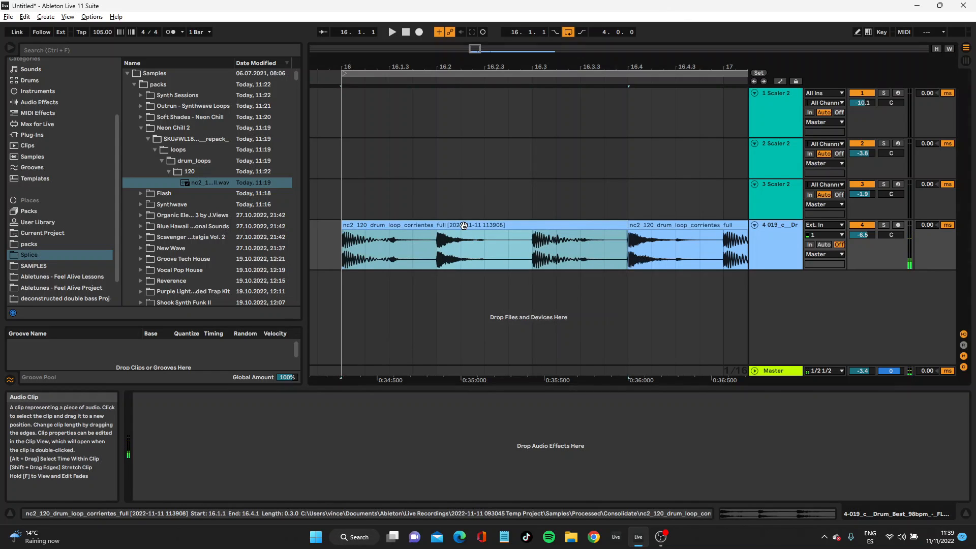
key("ctrl+j")
Loop the consolidated three-beat drum clip out to bar 20 and color it green
left_click(151, 438)
left_click_drag(492, 66, 368, 21)
left_click_drag(390, 243, 623, 242)
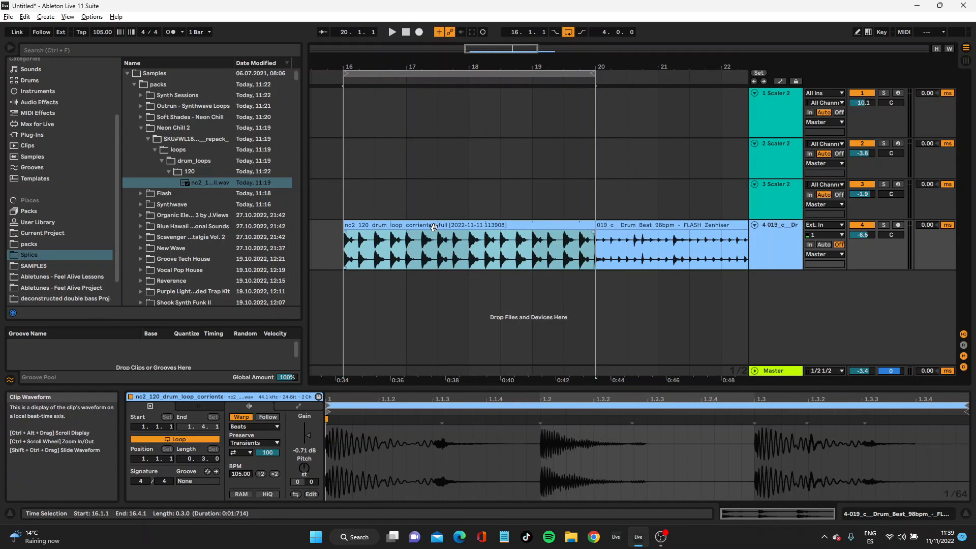
right_click(434, 230)
left_click(485, 495)
Copy the half-beat drum hit at 16.2.1 onto beat 16.4 and play back the edited pattern
key("space")
left_click_drag(459, 66, 480, 135)
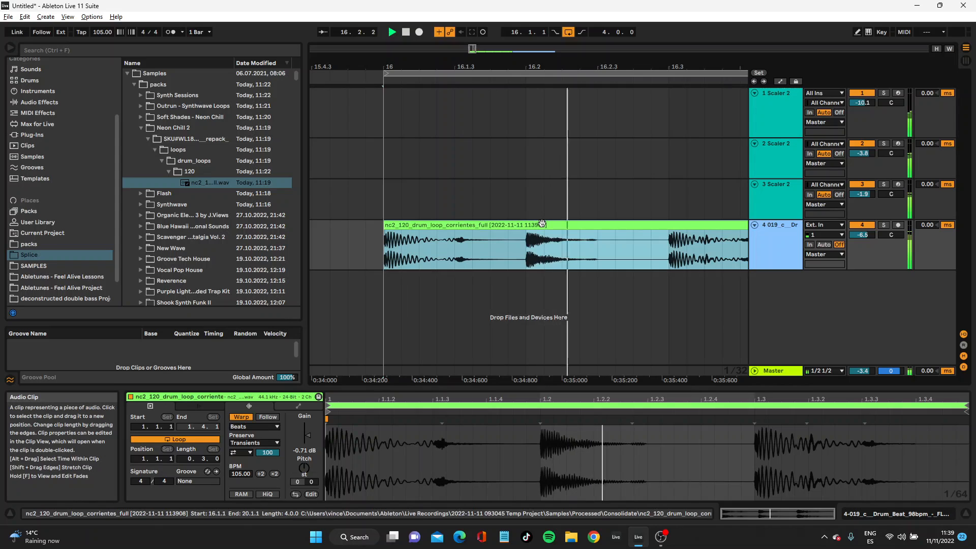
left_click_drag(643, 61, 642, 49)
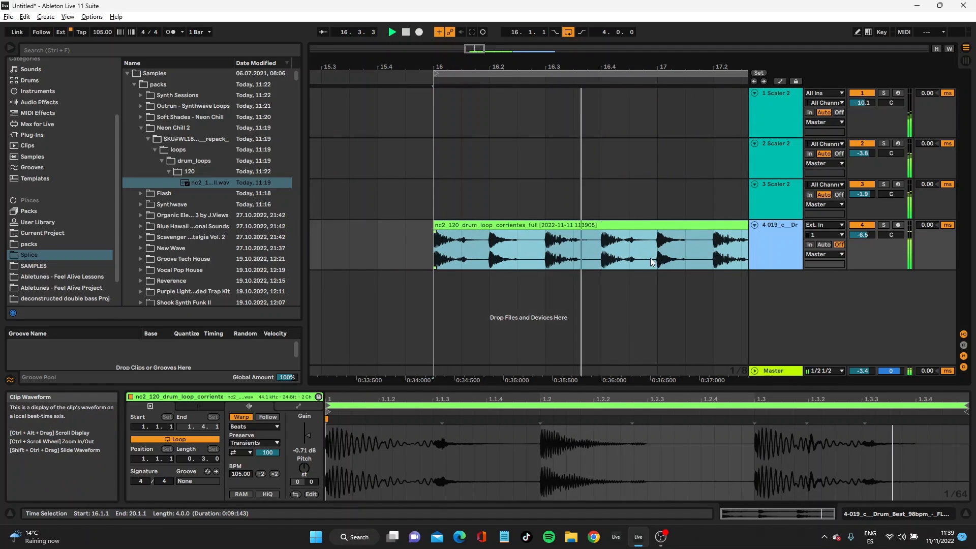
left_click(550, 250)
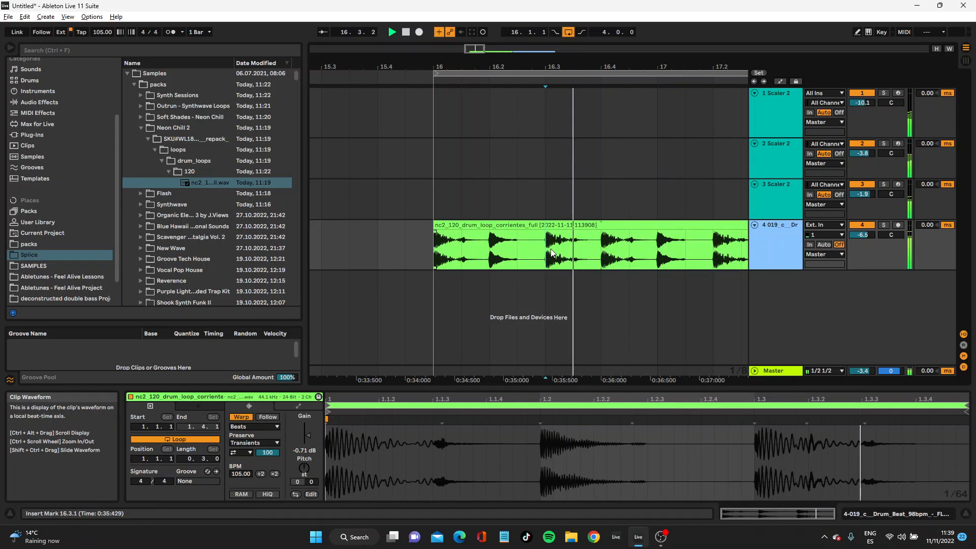
left_click_drag(518, 254, 489, 256)
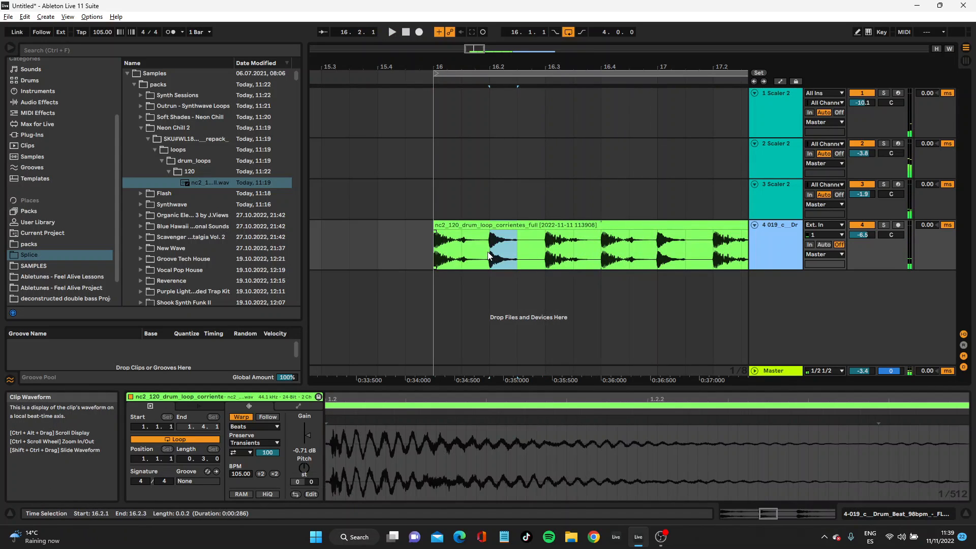
left_click(599, 255)
key("ctrl+v")
key("space")
key("space")
key("space")
Consolidate bar 16 of the drum track into a one-bar clip and turn on its looping
left_click_drag(656, 250, 440, 249)
key("ctrl+j")
key("Return")
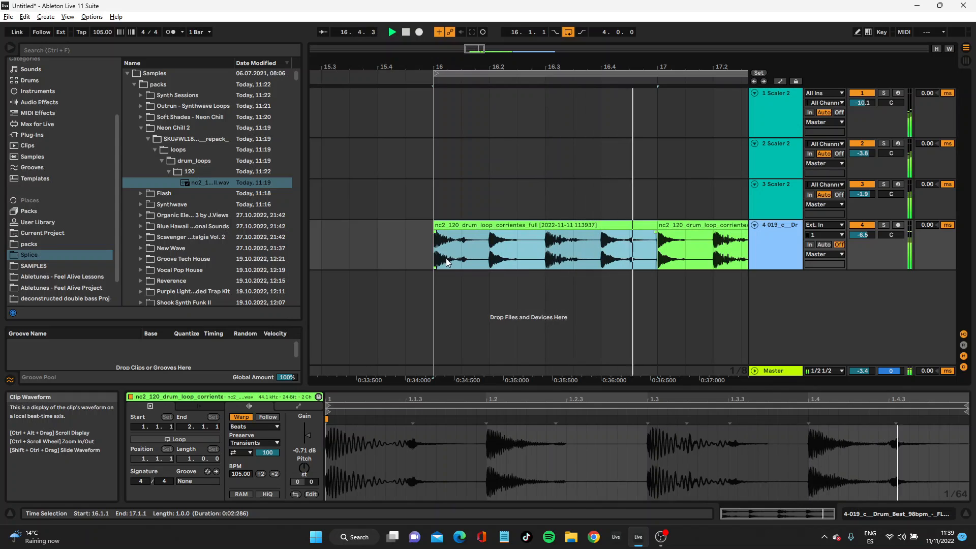
left_click(191, 439)
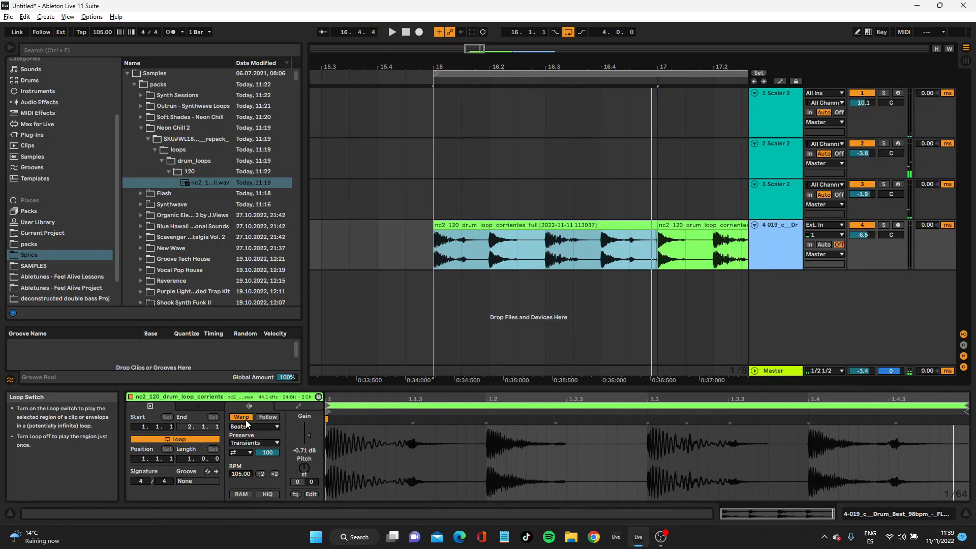
Extend the looped one-bar drum clip to bar 19
left_click_drag(559, 65, 517, 23)
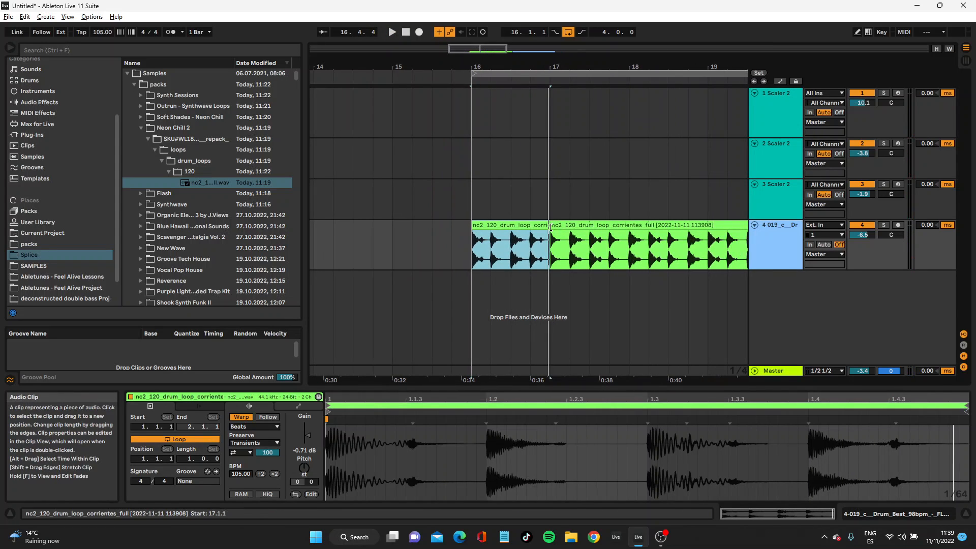
left_click_drag(564, 232, 710, 232)
left_click_drag(667, 61, 551, 30)
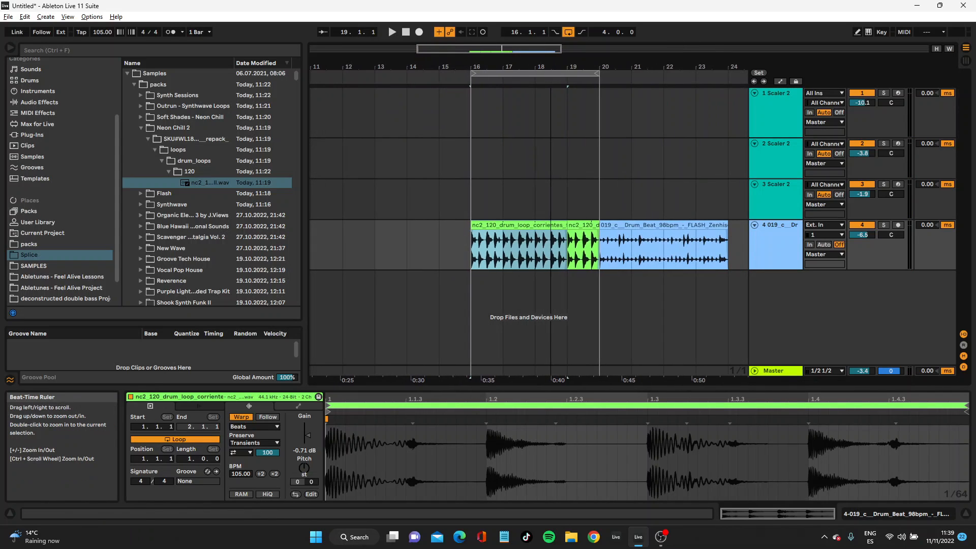
Extend the looped one-bar drum clip to bar 20 and play it back
left_click_drag(566, 241, 599, 242)
key("space")
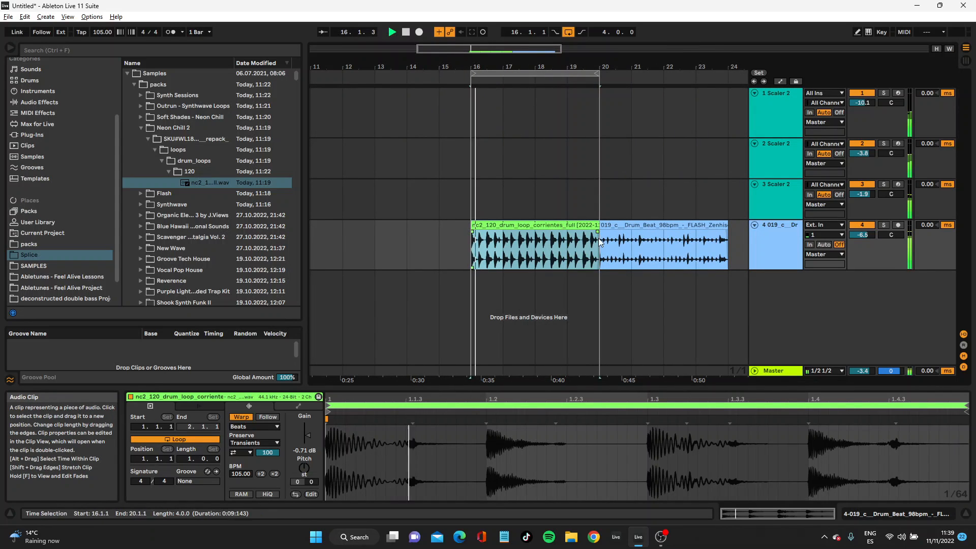
Set the drum clip's transient loop mode to off with envelope 50 and HiQ on, and raise the drum track's volume to 0 dB
left_click(241, 454)
left_click(240, 460)
left_click_drag(267, 453, 267, 478)
left_click(267, 493)
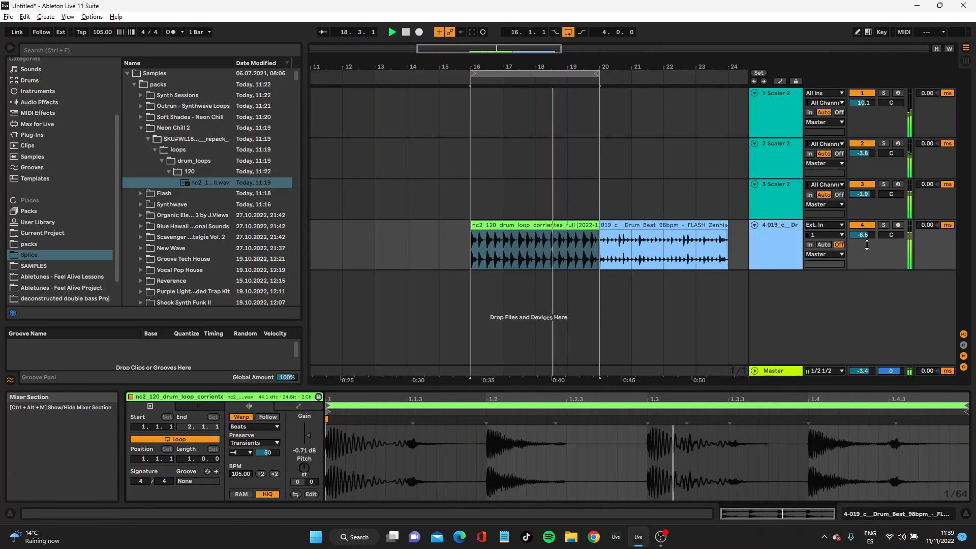
left_click_drag(861, 239, 861, 228)
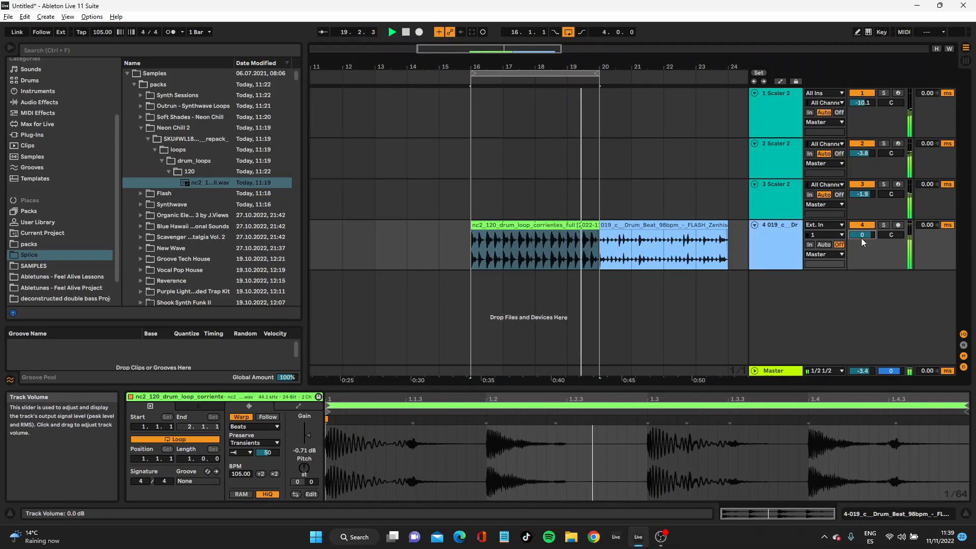
Set the drum clip's transient envelope to 21 with forward looping and its gain to -1.26 dB, and stop playback
left_click_drag(267, 452, 308, 438)
left_click(244, 452)
left_click(242, 468)
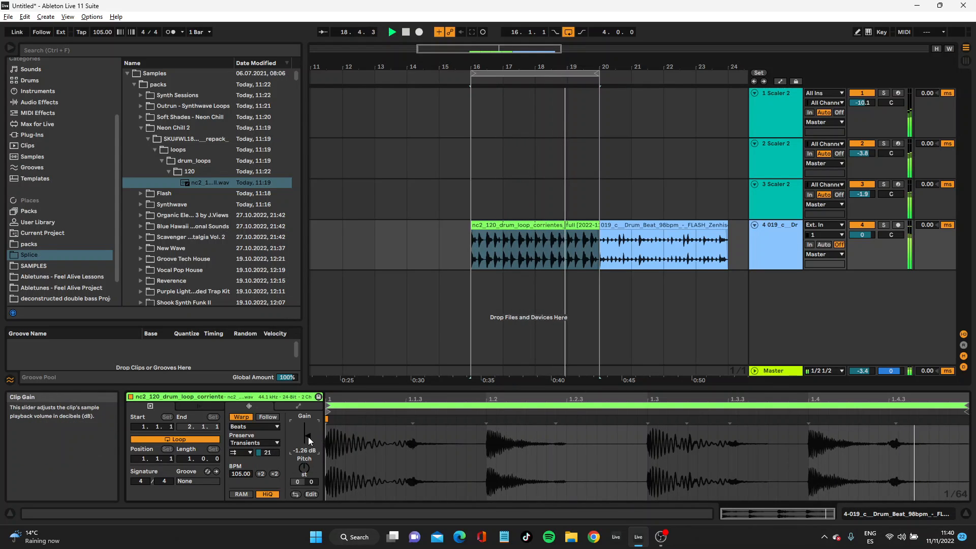
key("space")
Solo the third Scaler 2 track and listen to its bass part
left_click(770, 159)
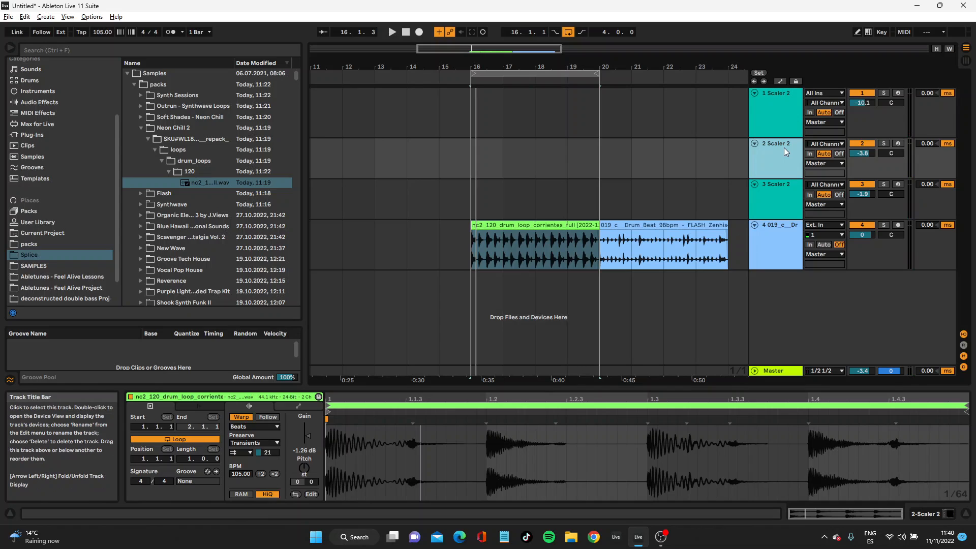
left_click(767, 151)
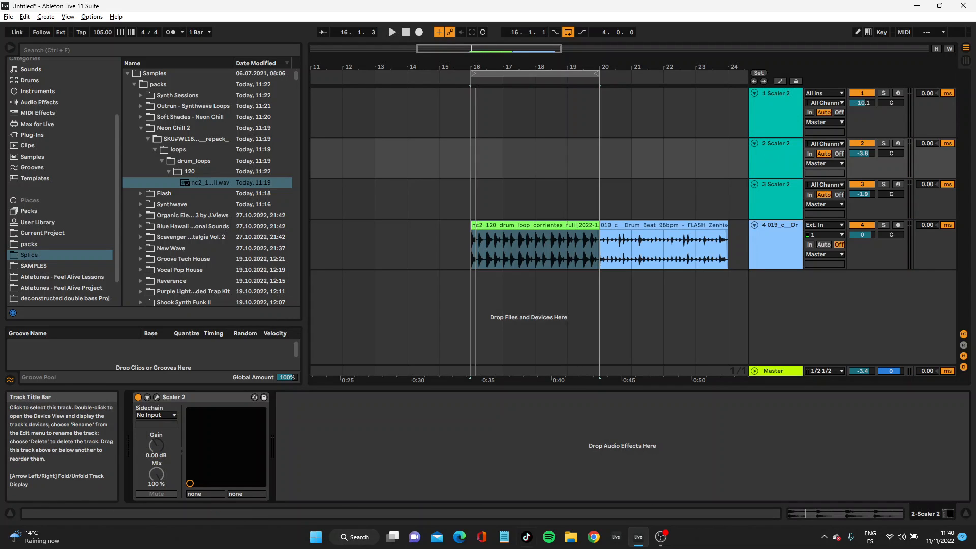
left_click(883, 184)
left_click(769, 197)
key("space")
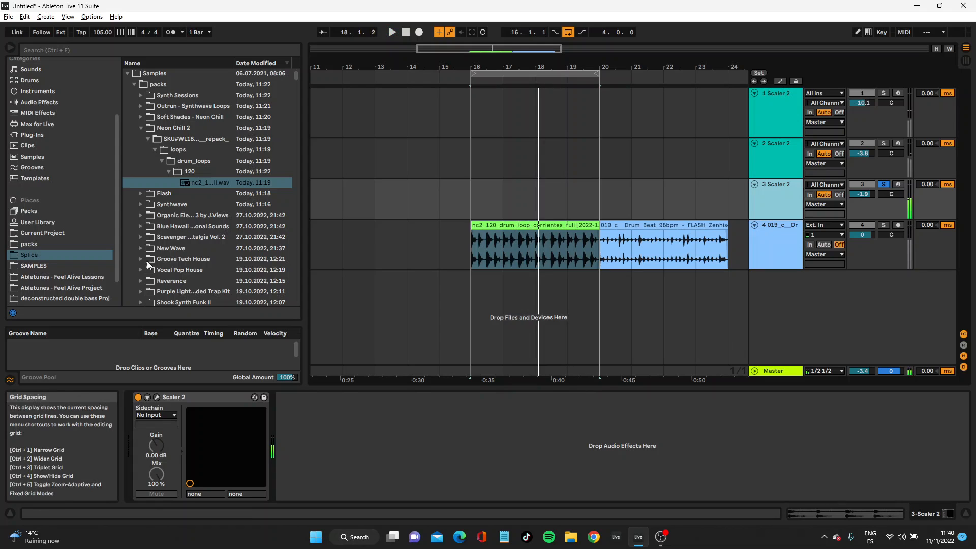
Open the third track's Scaler 2 and select all eight pattern chords, C# sus2 to A maj, in the main view
left_click(157, 397)
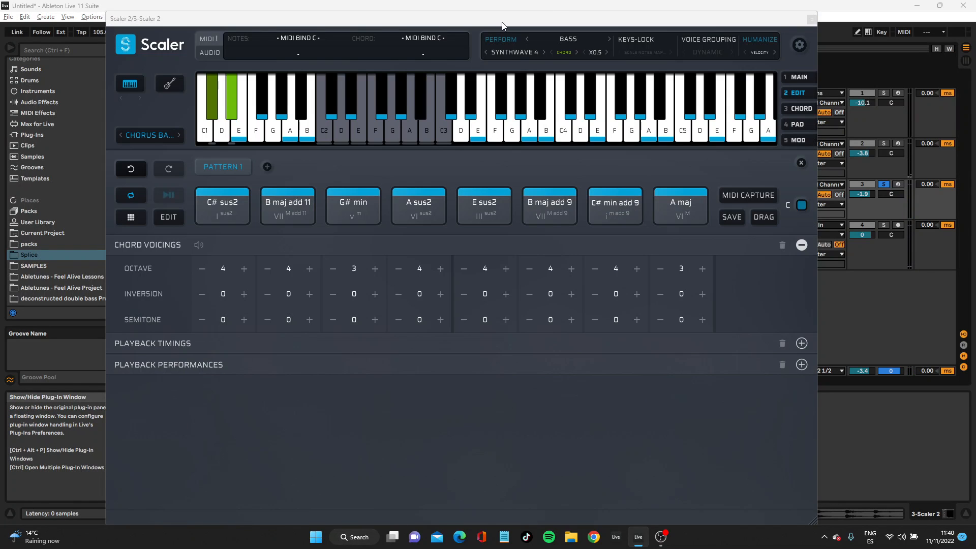
left_click_drag(503, 22, 545, 27)
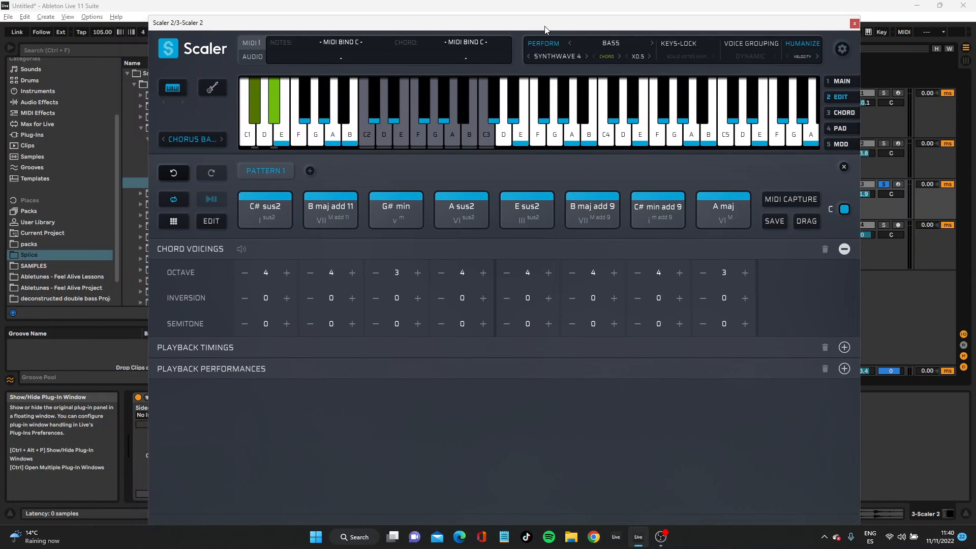
left_click(841, 82)
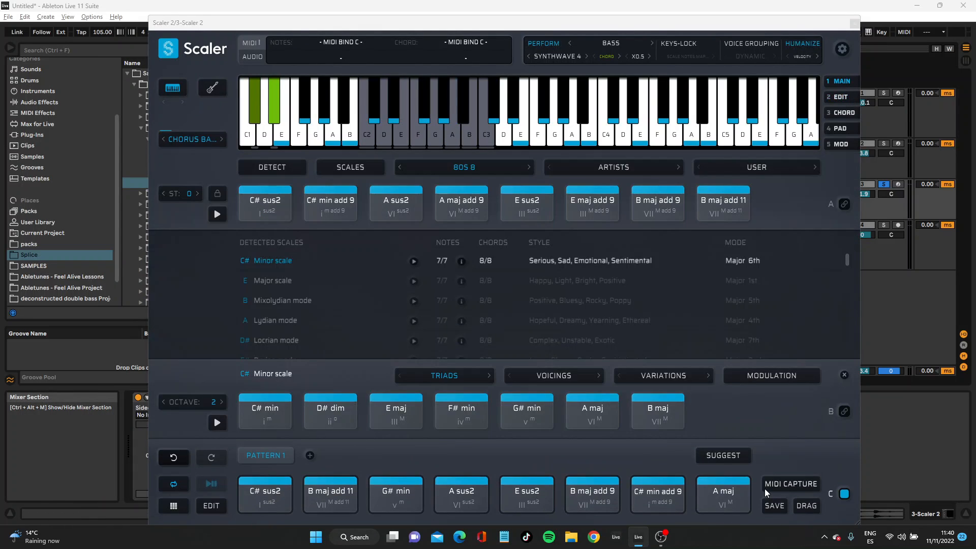
left_click_drag(757, 486, 246, 501)
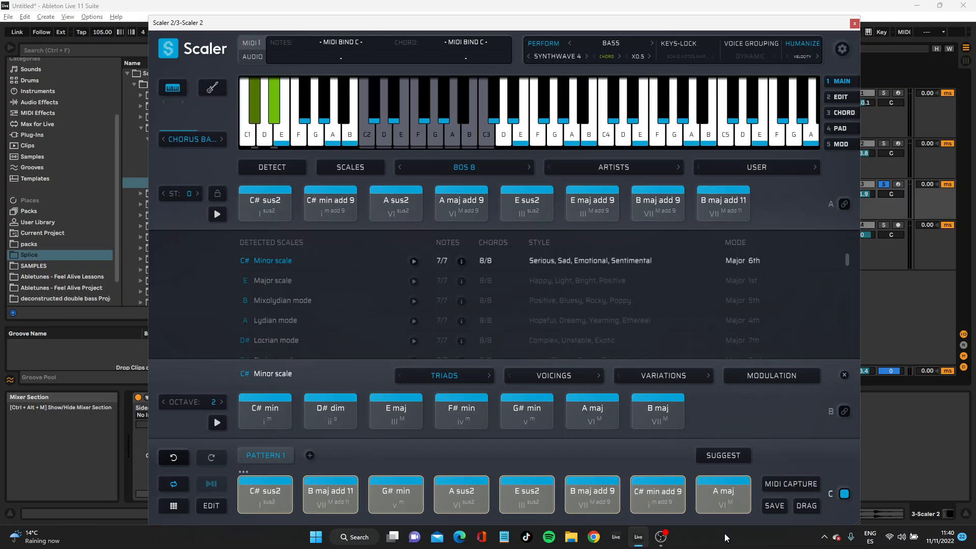
left_click_drag(767, 18, 512, 5)
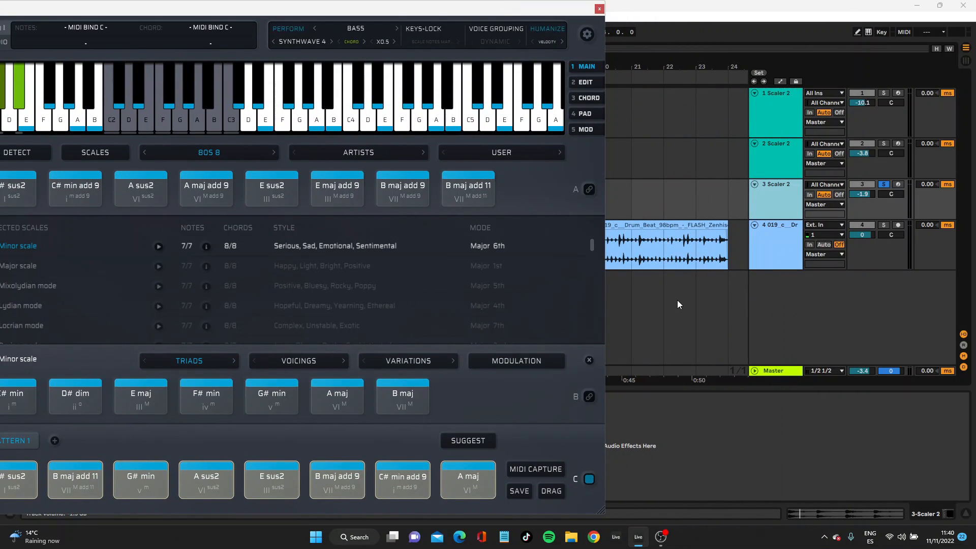
Record a short MIDI capture of the bass performance and clear it
left_click(528, 470)
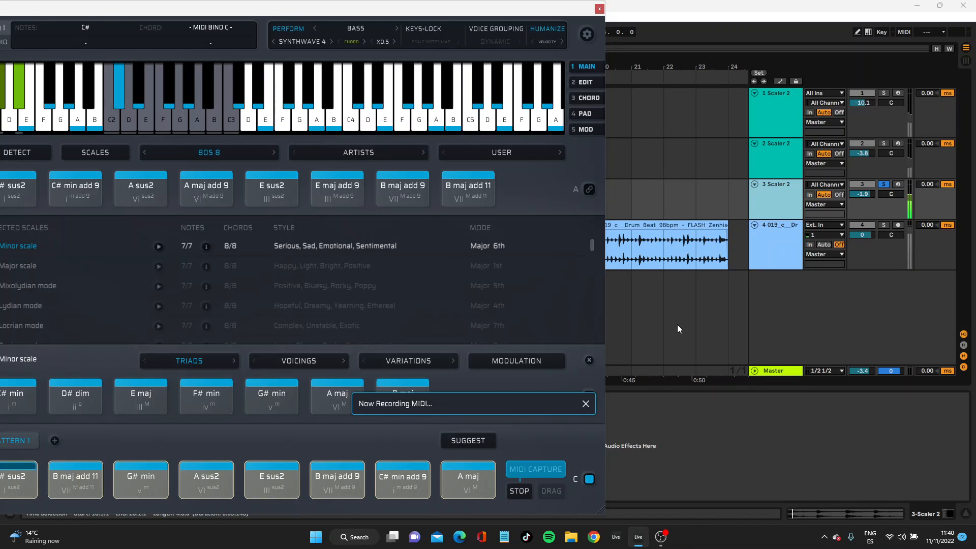
left_click(520, 491)
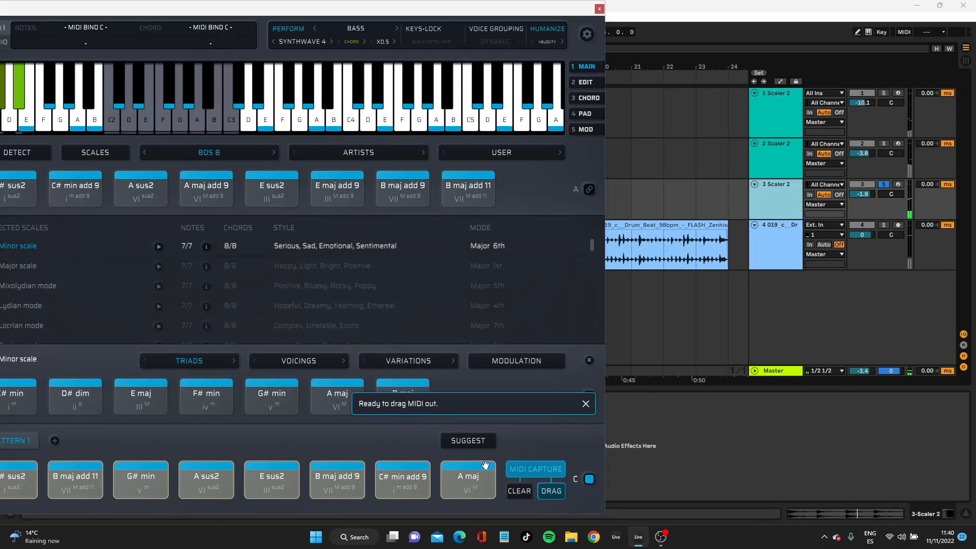
left_click(517, 495)
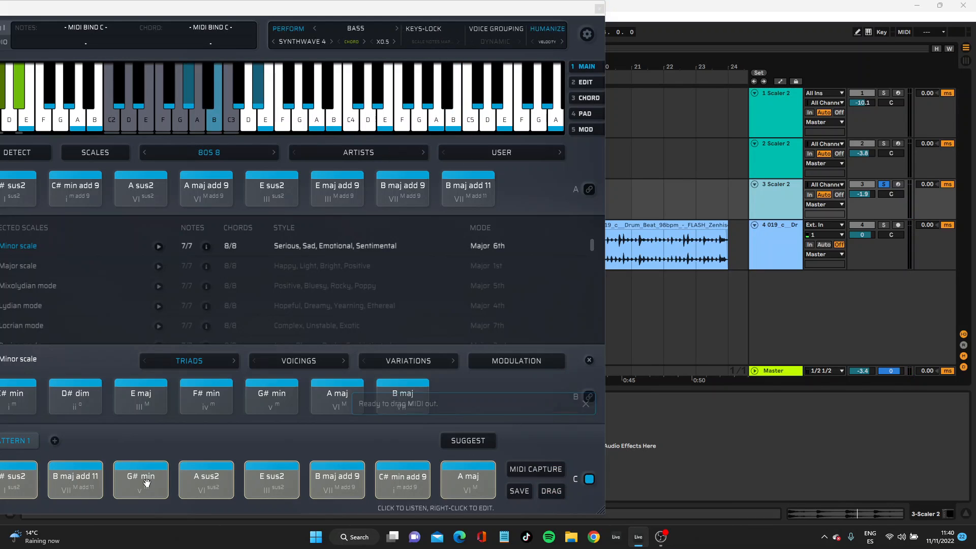
Export the selected bass chords as MIDI to a new track at bar 16 and load the u-he Repro-5 VST3 on it
left_click_drag(551, 490, 517, 299)
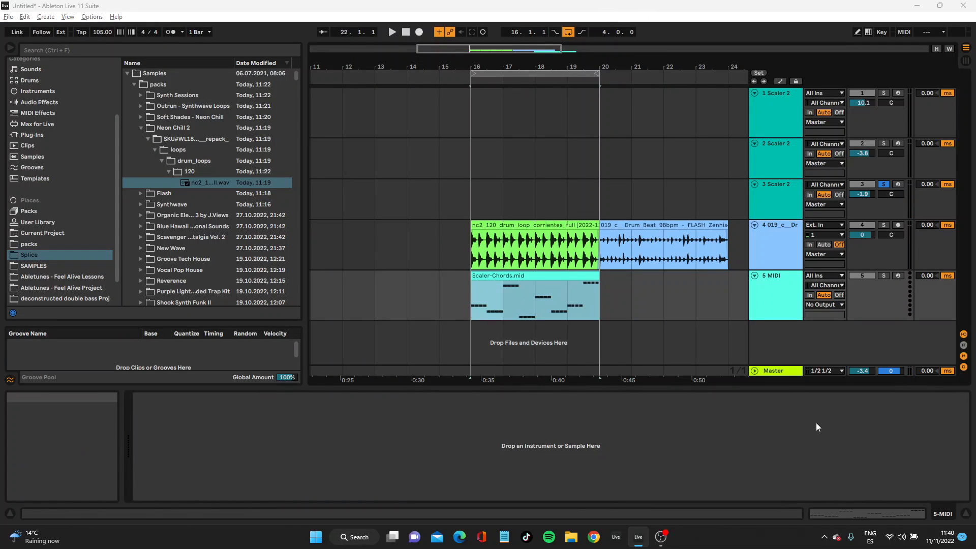
left_click(57, 53)
type("repro")
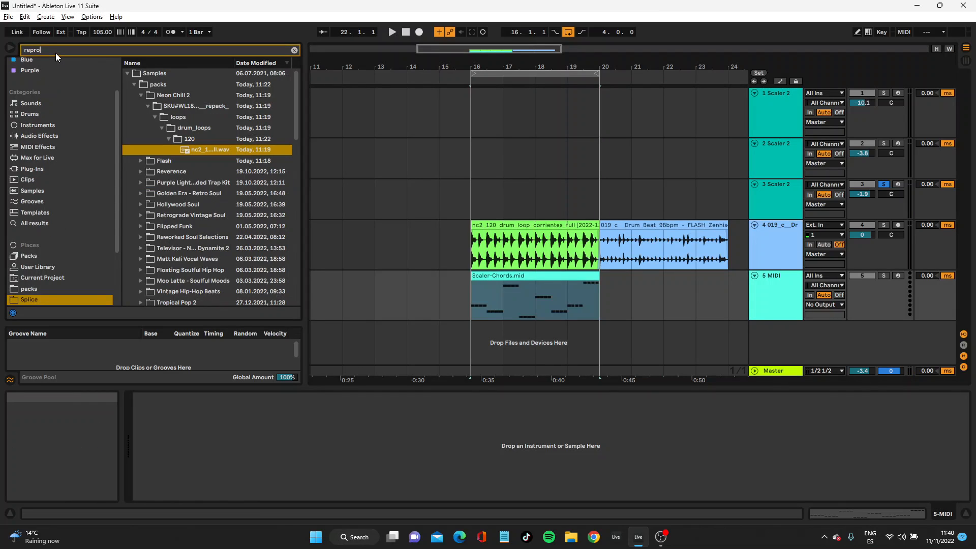
left_click(37, 170)
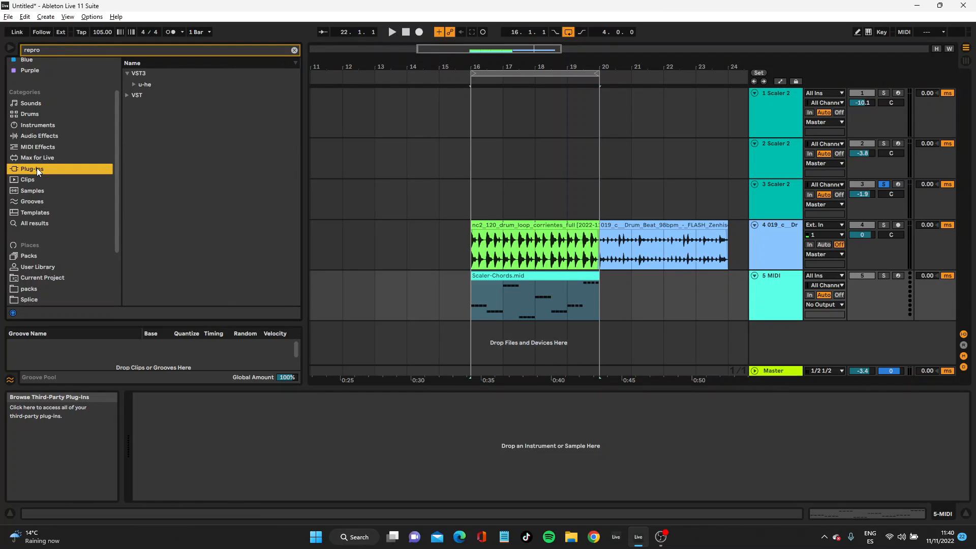
left_click(134, 84)
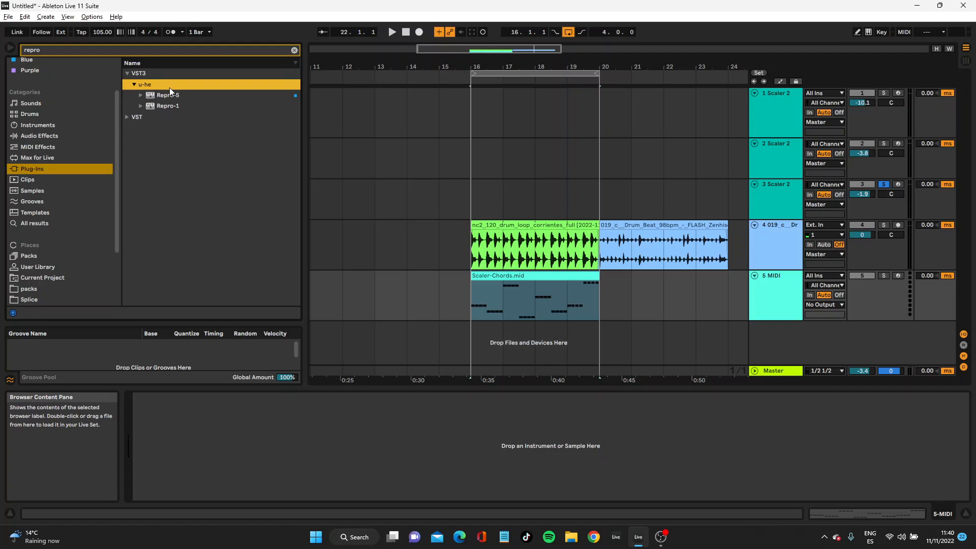
left_click(160, 95)
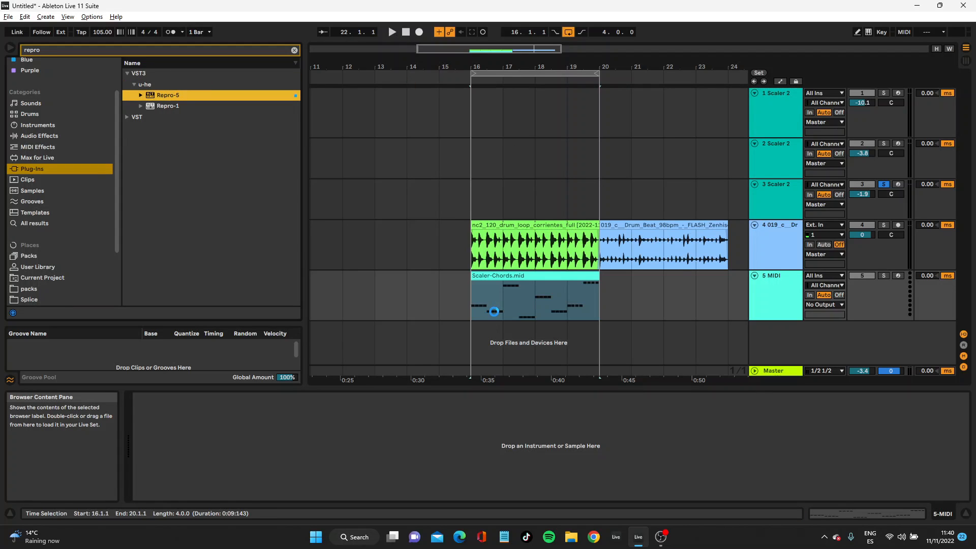
left_click_drag(494, 311, 491, 312)
Mute the third Scaler 2 track and the drum track, and load the AZ Funk preset from Repro-5's 01 Basses folder
left_click(863, 184)
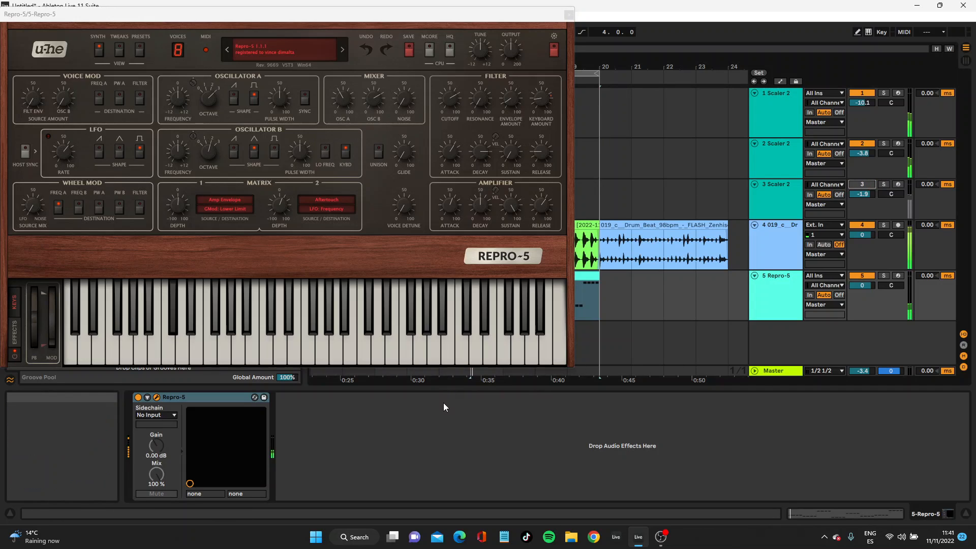
left_click(139, 50)
left_click(868, 226)
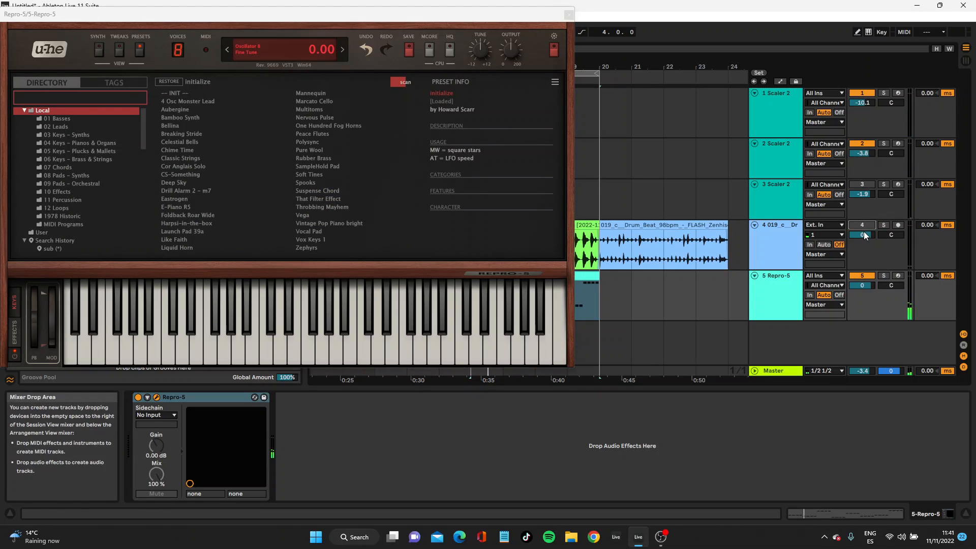
left_click(53, 120)
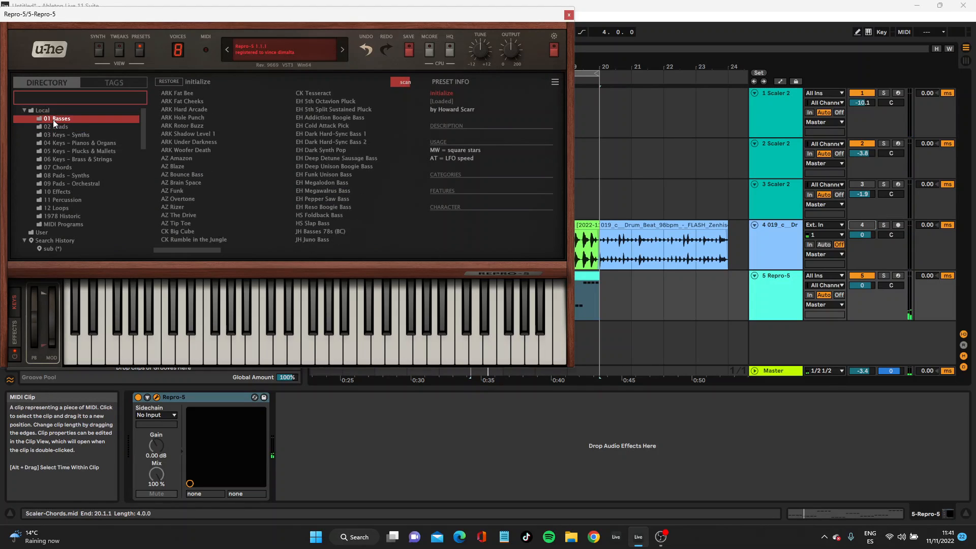
left_click(187, 191)
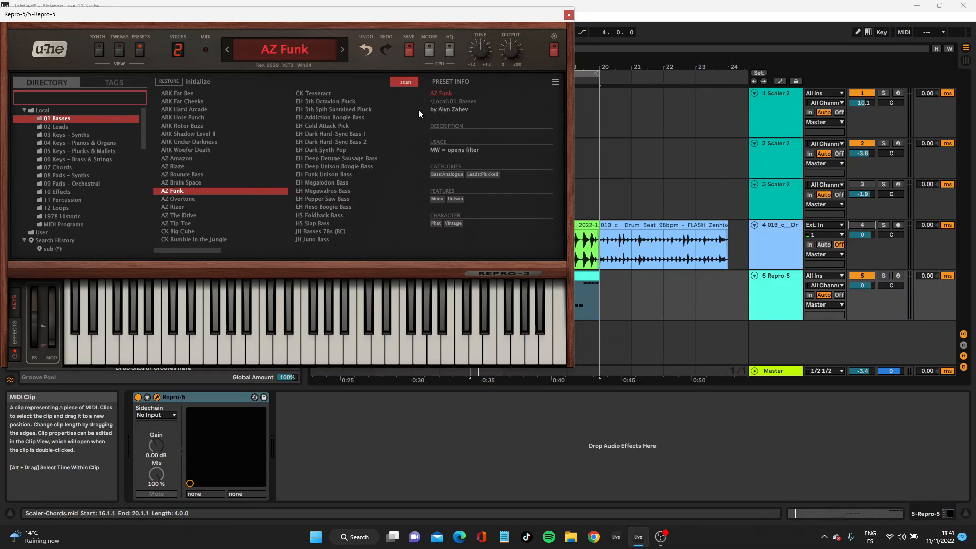
Turn on Repro-5's multicore processing, adjust the bass patch's filter cutoff in the synth view, and close the plug-in window
left_click(430, 54)
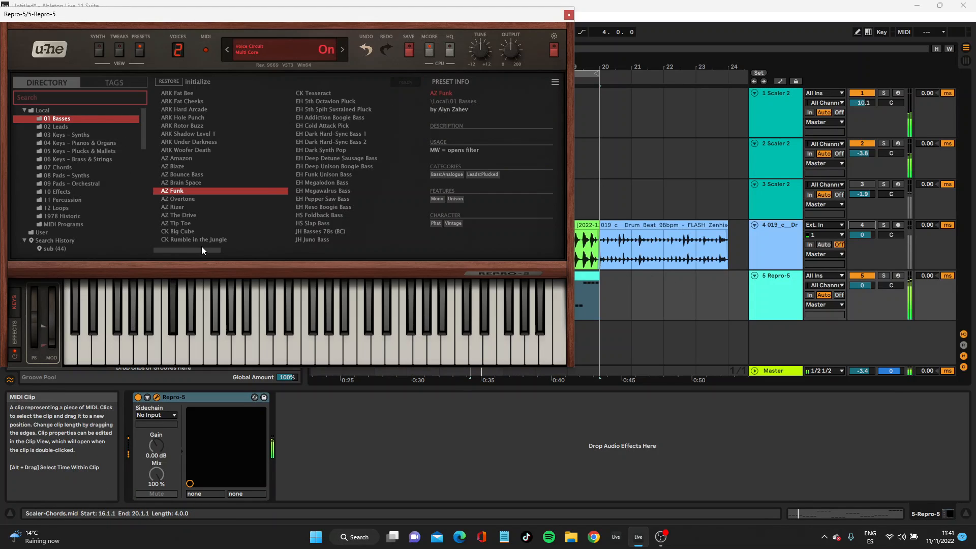
left_click(99, 50)
left_click_drag(458, 102, 507, 129)
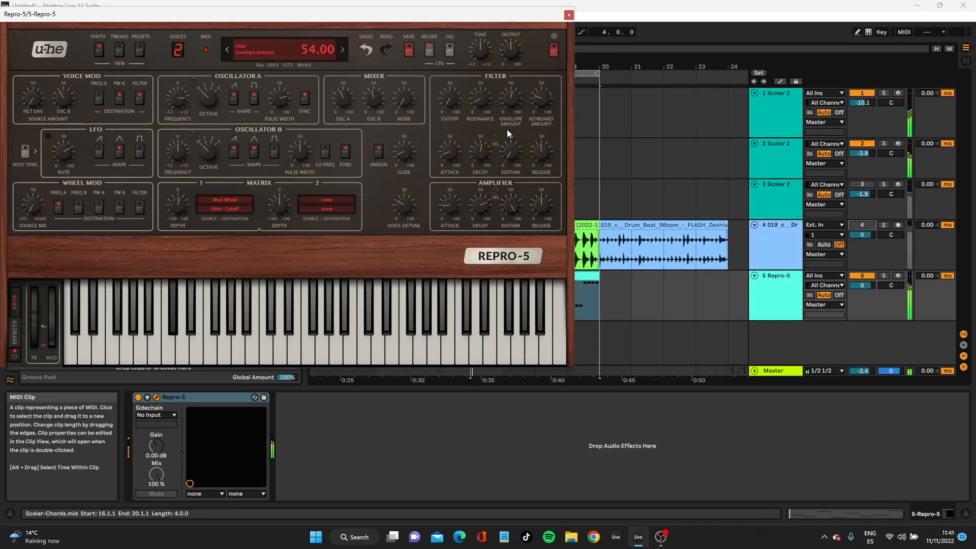
left_click(568, 15)
Export all eight arpeggio chords from the second track's Scaler 2 as MIDI to a new track at bar 16 and show the clip's notes
left_click(783, 143)
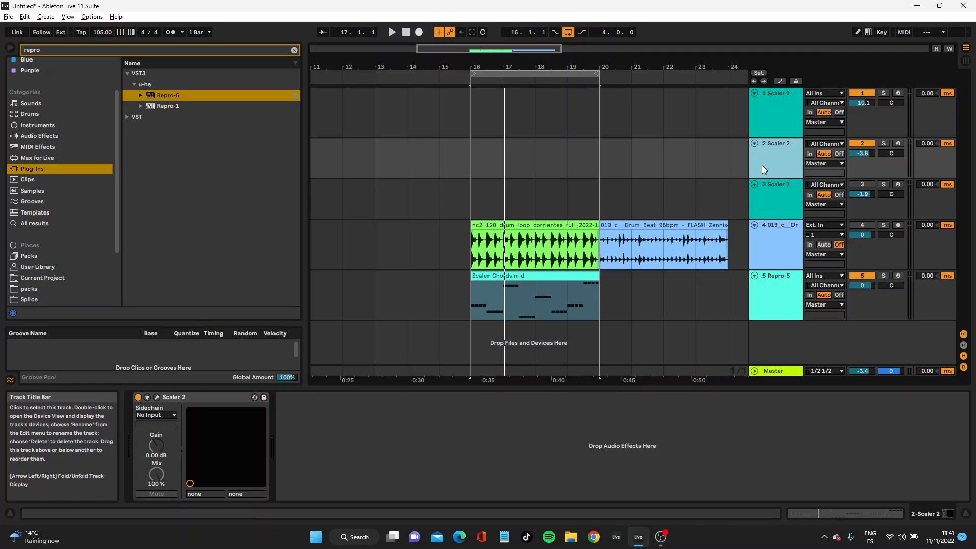
left_click(157, 397)
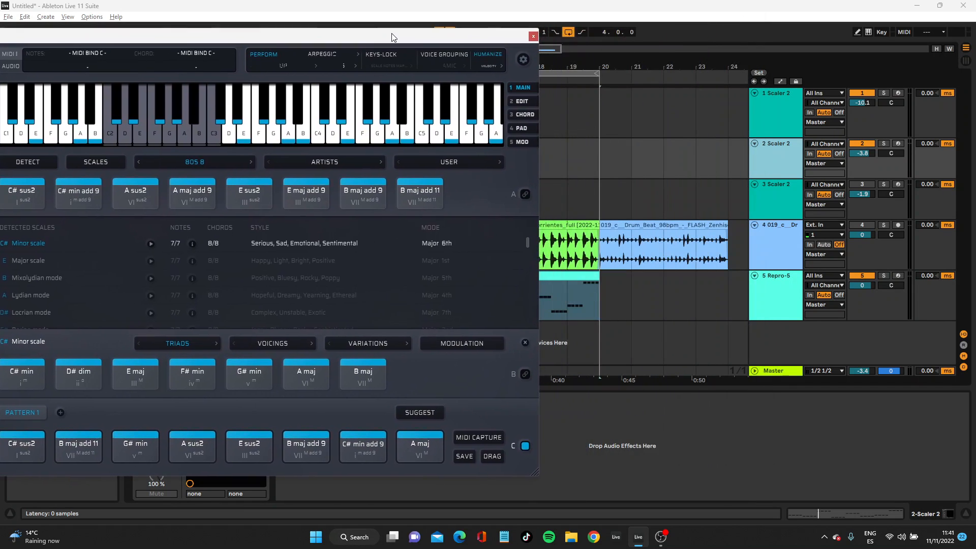
left_click_drag(391, 37, 493, 51)
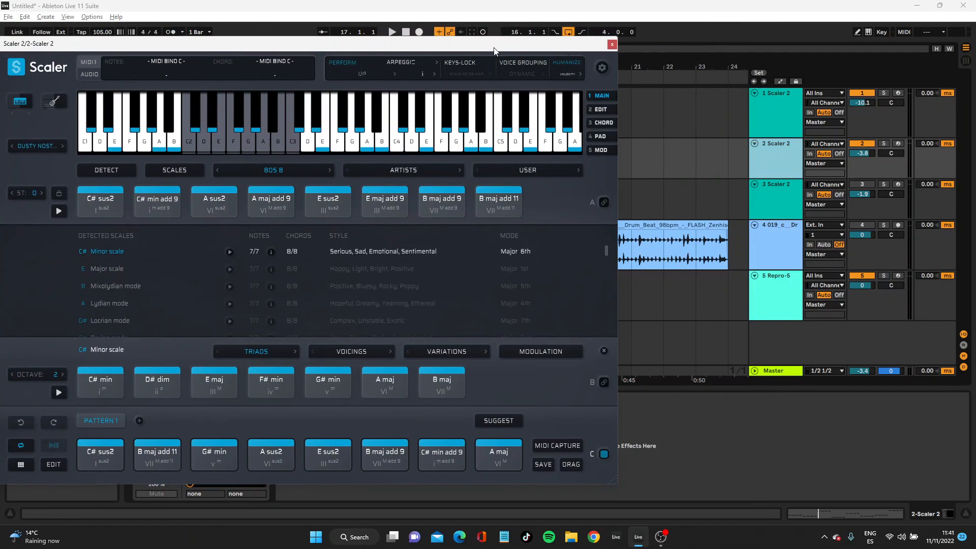
left_click_drag(608, 487, 532, 448)
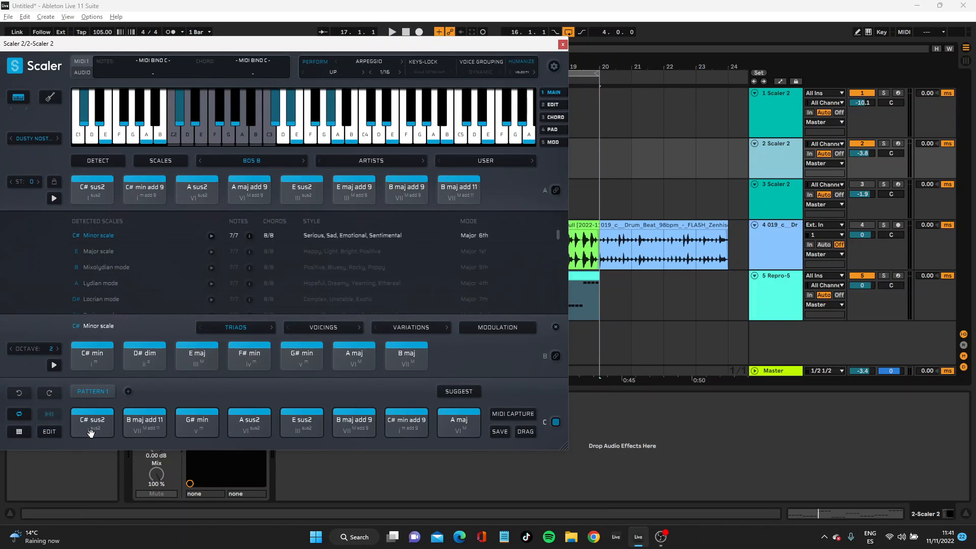
left_click_drag(65, 430, 461, 421)
left_click_drag(99, 423, 609, 338)
left_click_drag(667, 330, 538, 331)
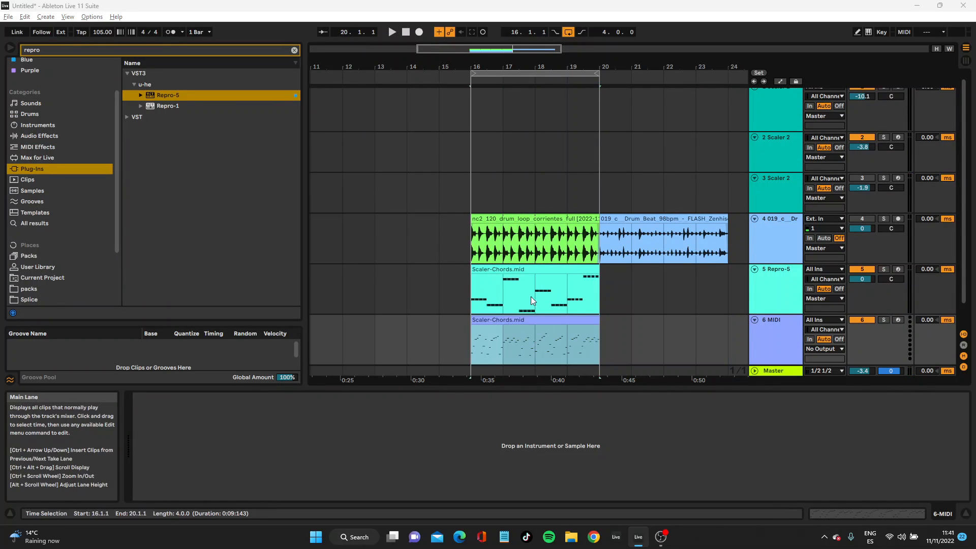
double_click(514, 321)
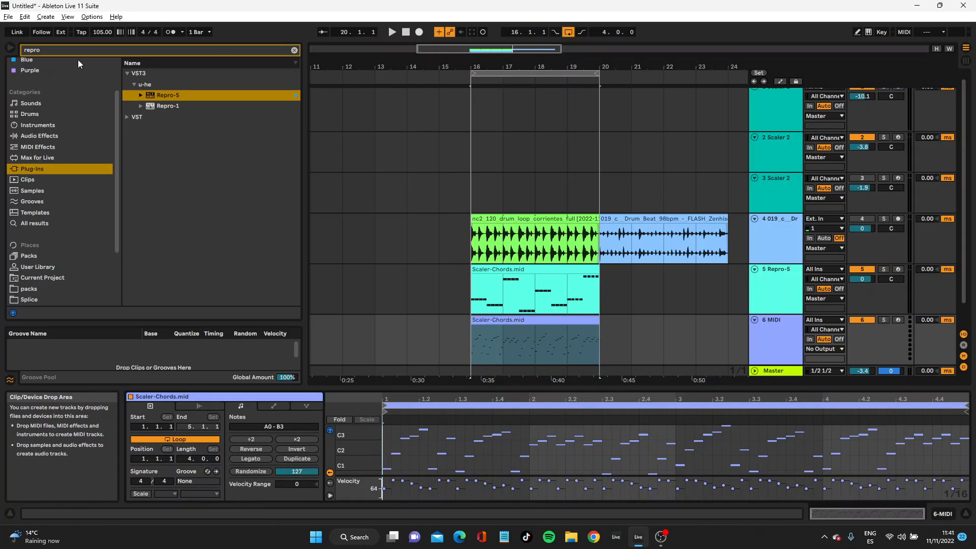
Load Repro-5 on the arpeggio's MIDI track and audition CK Fuzzpot and HS S+H Uni from the 08 Pads - Synths folder during playback
left_click_drag(150, 98, 510, 339)
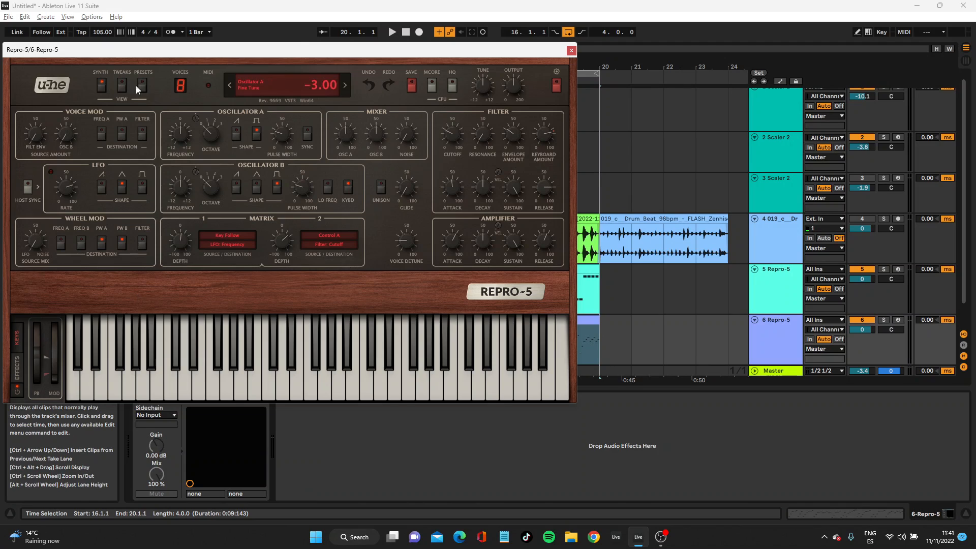
left_click(143, 86)
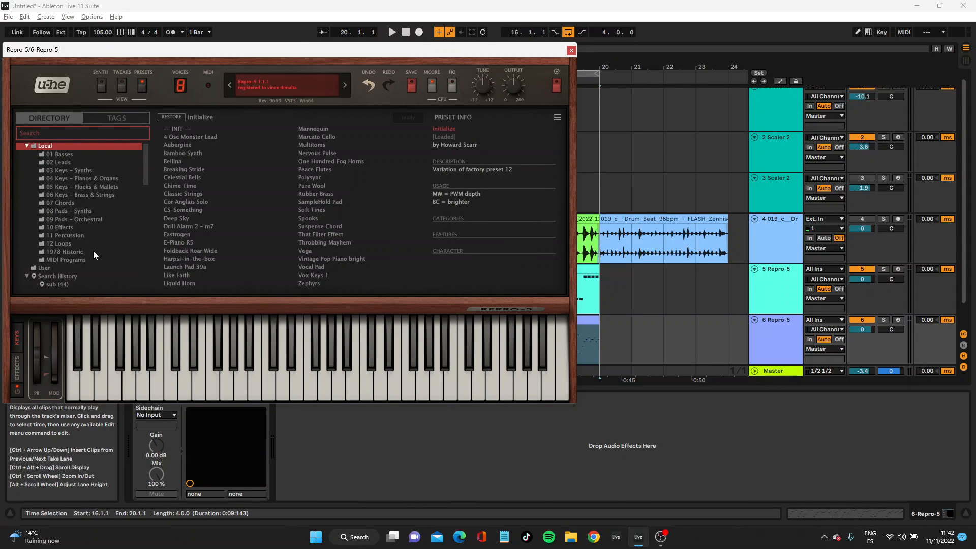
left_click(88, 211)
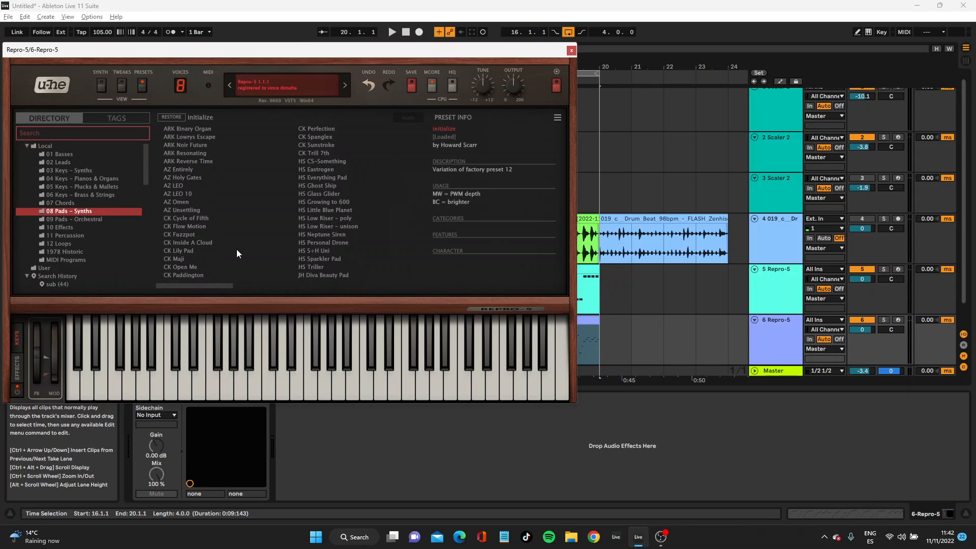
left_click(193, 234)
key("space")
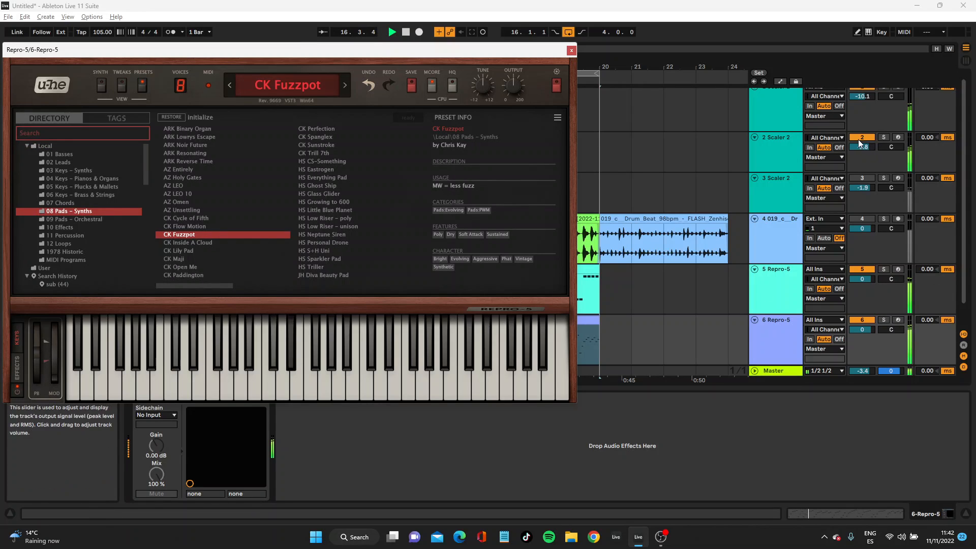
left_click(326, 218)
left_click(325, 251)
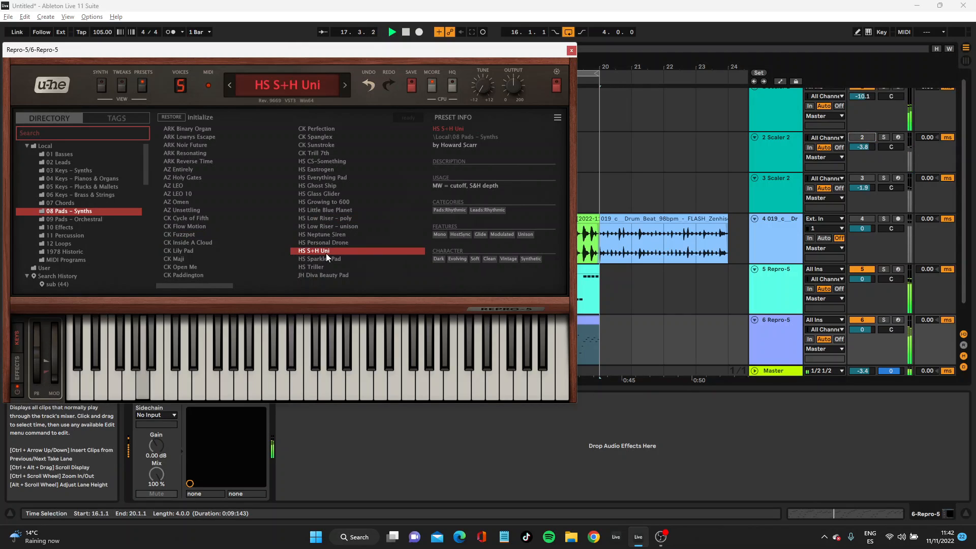
Load the AZ Velvet preset from 05 Keys - Plucks & Mallets, set the arpeggio track's volume to -5.7 dB, and unsolo the track
left_click(81, 186)
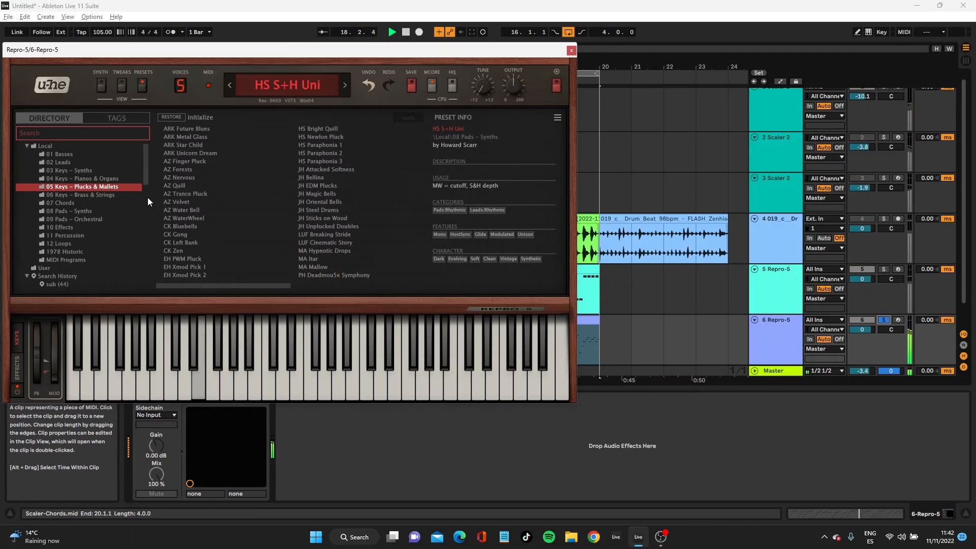
left_click(177, 201)
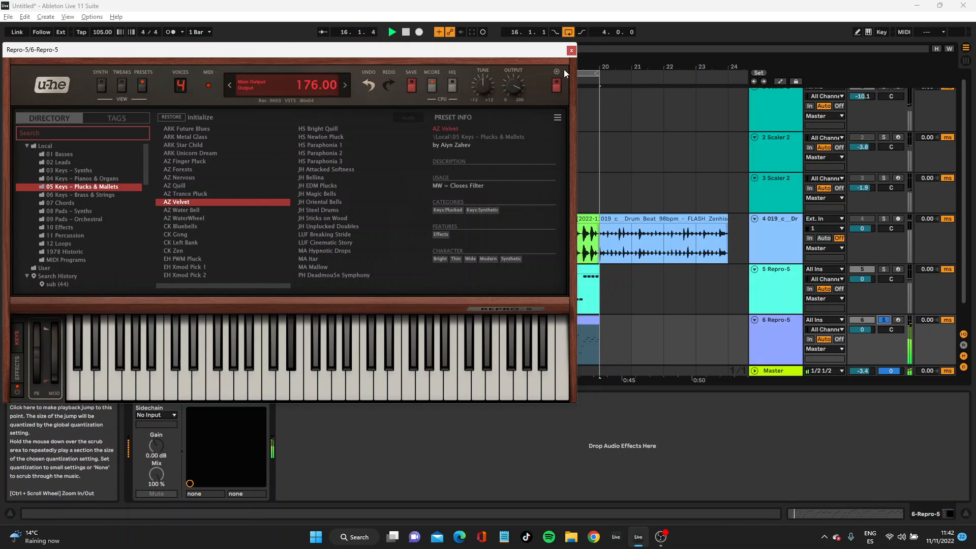
left_click_drag(862, 329, 863, 346)
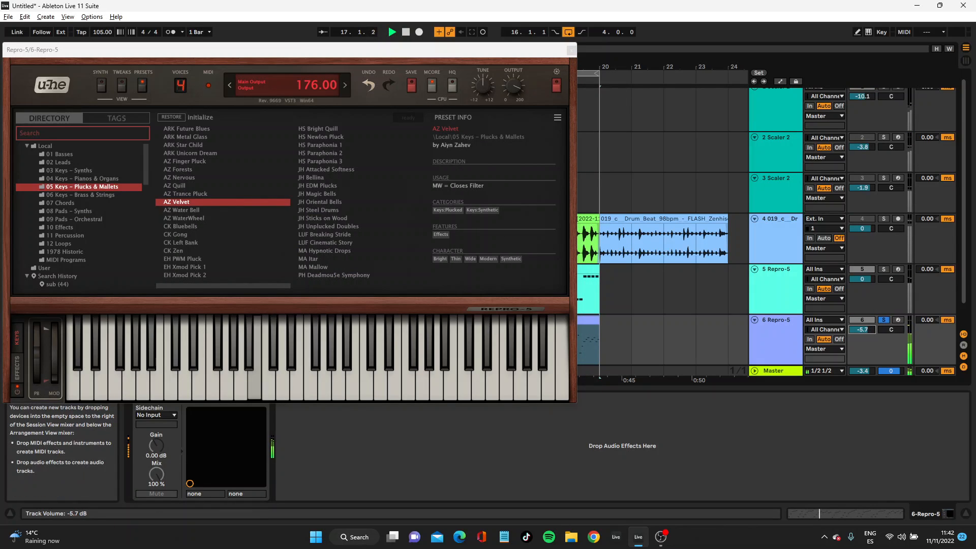
left_click(571, 50)
left_click(884, 320)
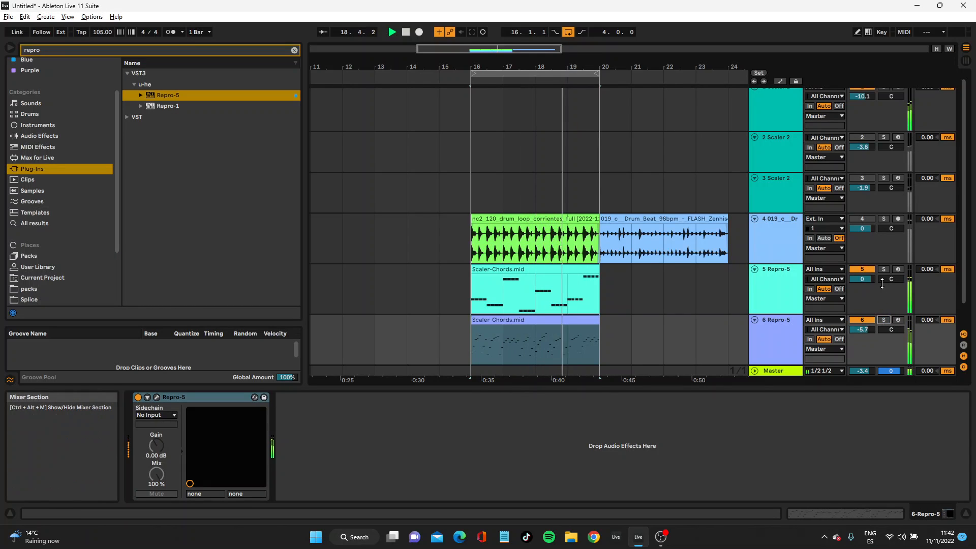
Unmute the drum track, set its volume to -5.0 dB, and reduce its track height
left_click(863, 228)
left_click_drag(864, 227, 864, 241)
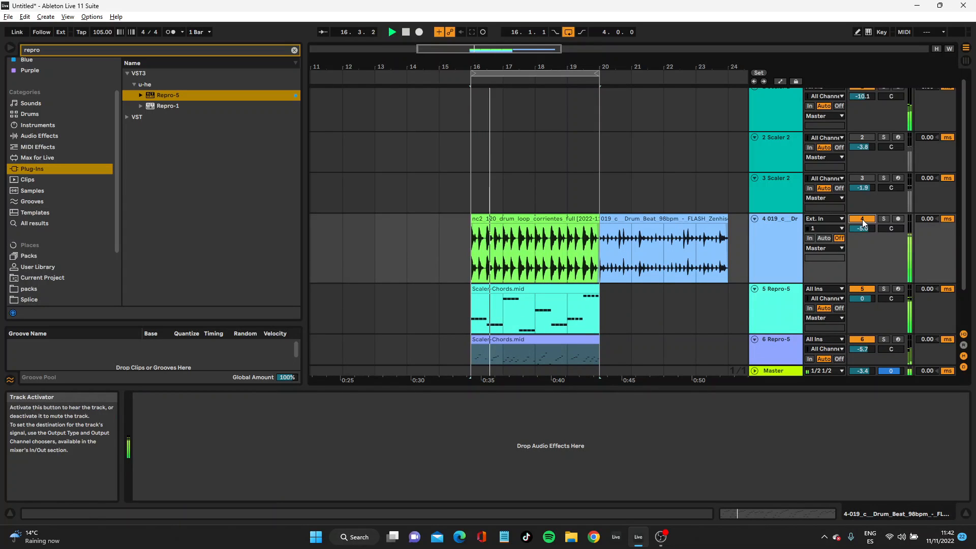
left_click_drag(764, 283, 764, 244)
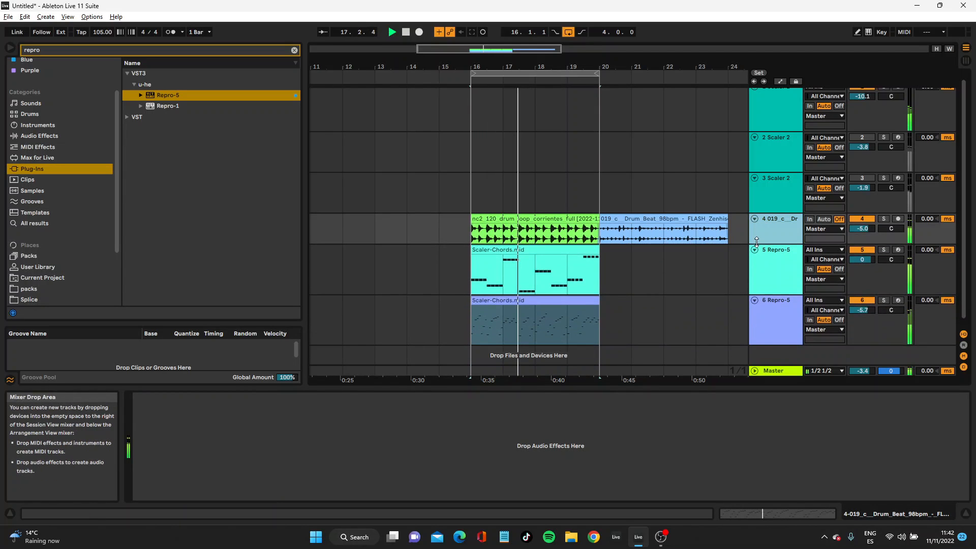
Duplicate the Repro-5 bass track and browse the Instrument Rack presets with the search filter cleared
right_click(806, 288)
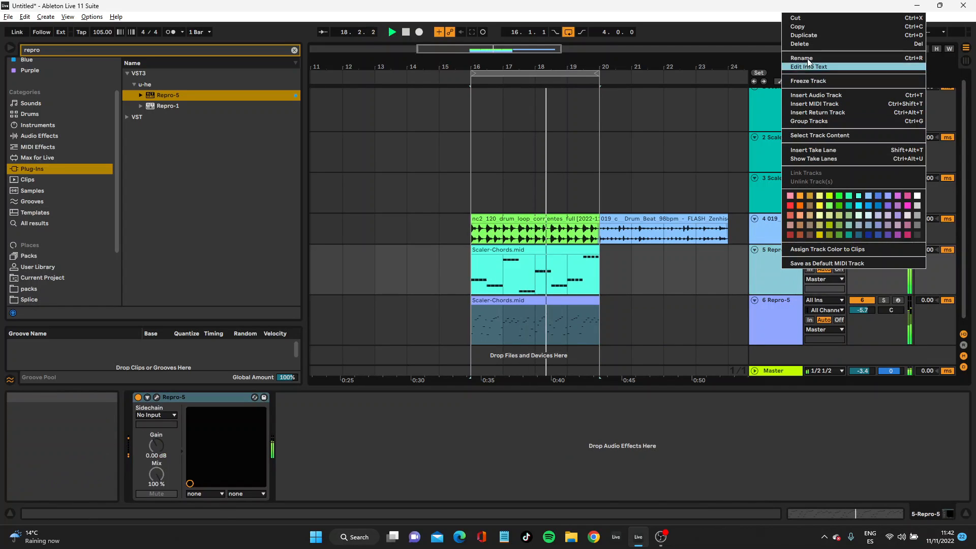
left_click(801, 38)
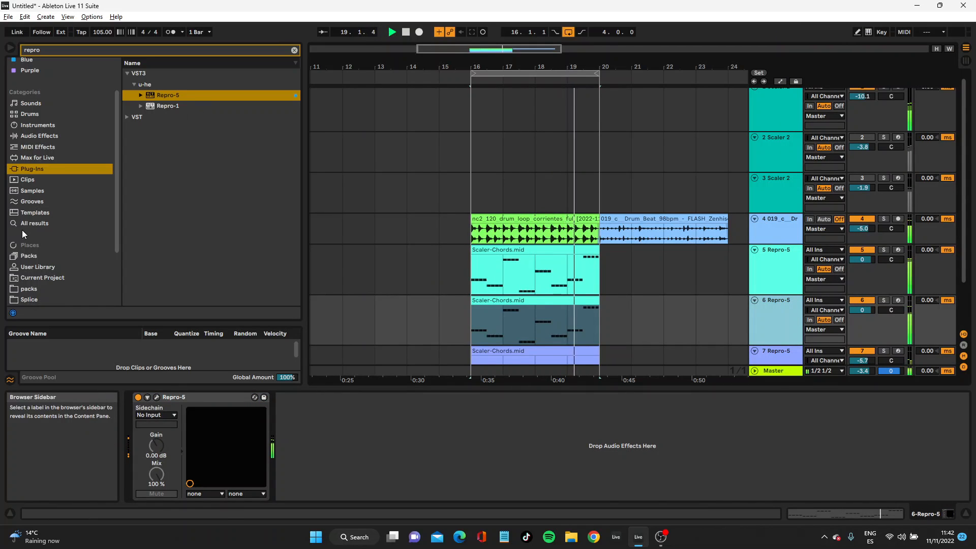
left_click(24, 126)
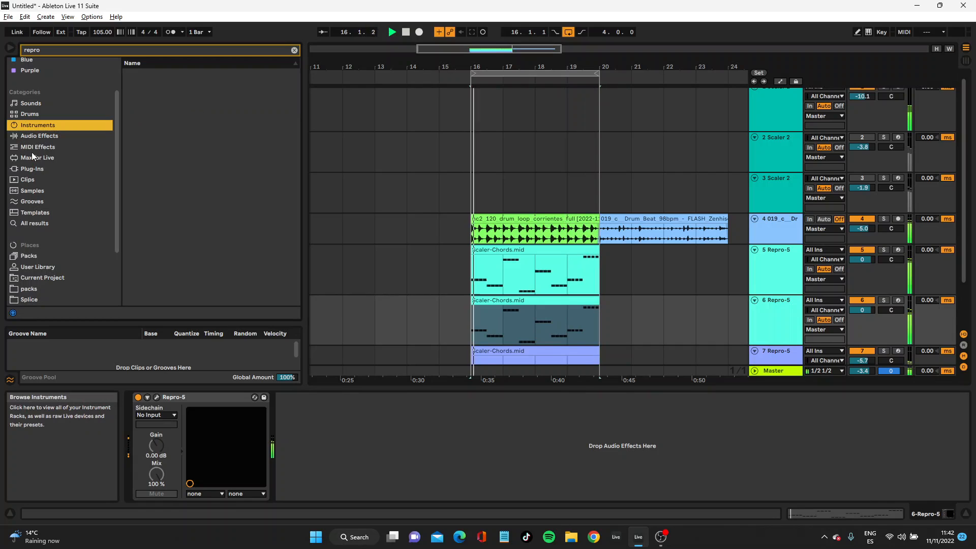
left_click(294, 50)
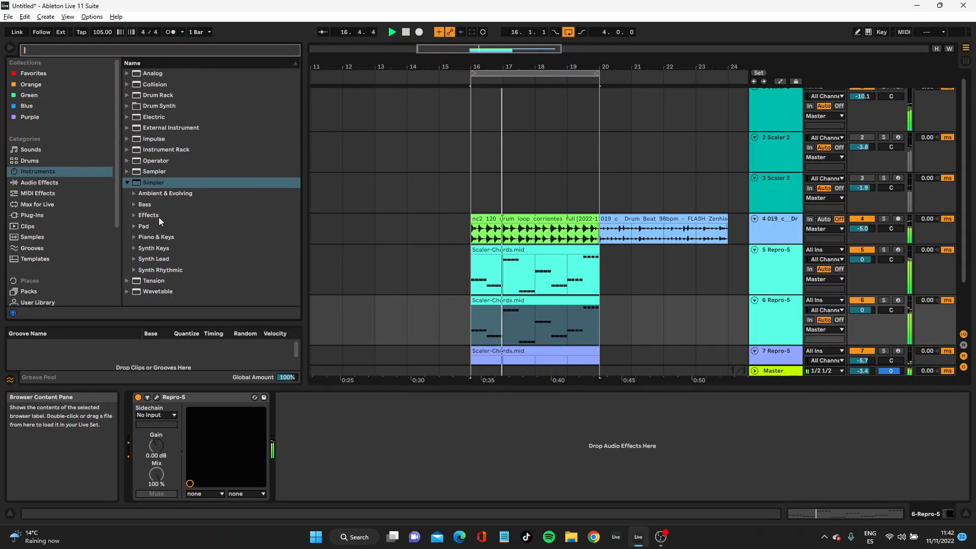
left_click(128, 150)
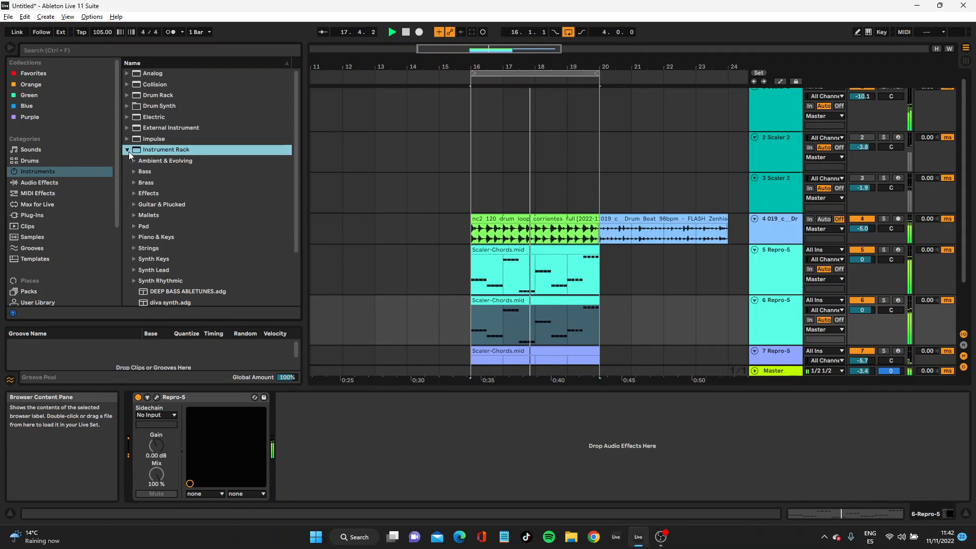
scroll(218, 269, "down", 2)
scroll(218, 268, "down", 1)
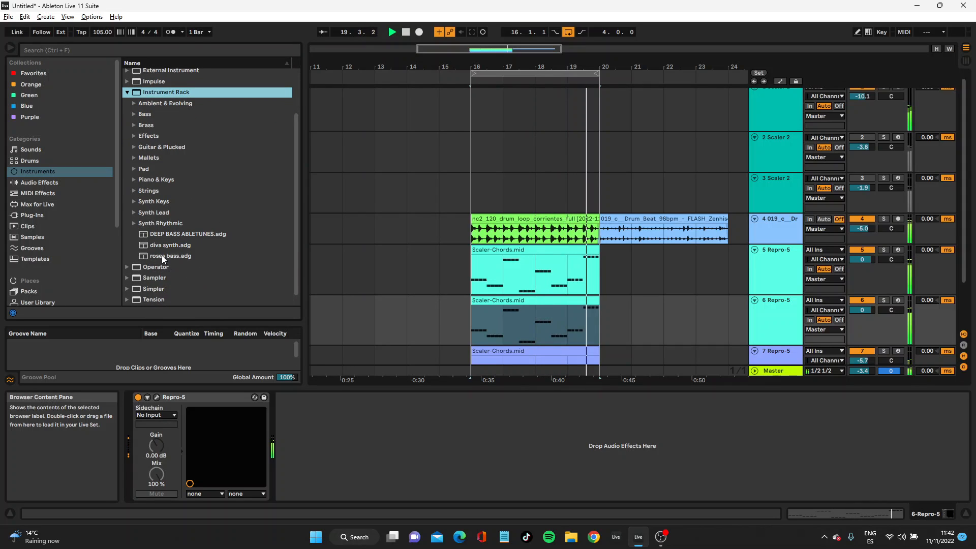
scroll(558, 325, "down", 3)
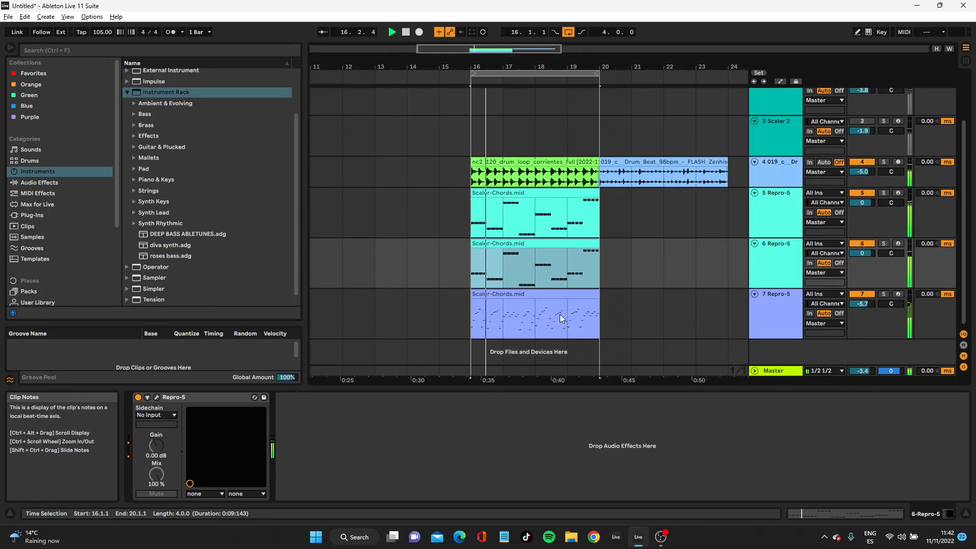
Load the roses bass.adg rack on the duplicated bass track and set the track's volume to -8.5 dB
left_click_drag(169, 257, 522, 274)
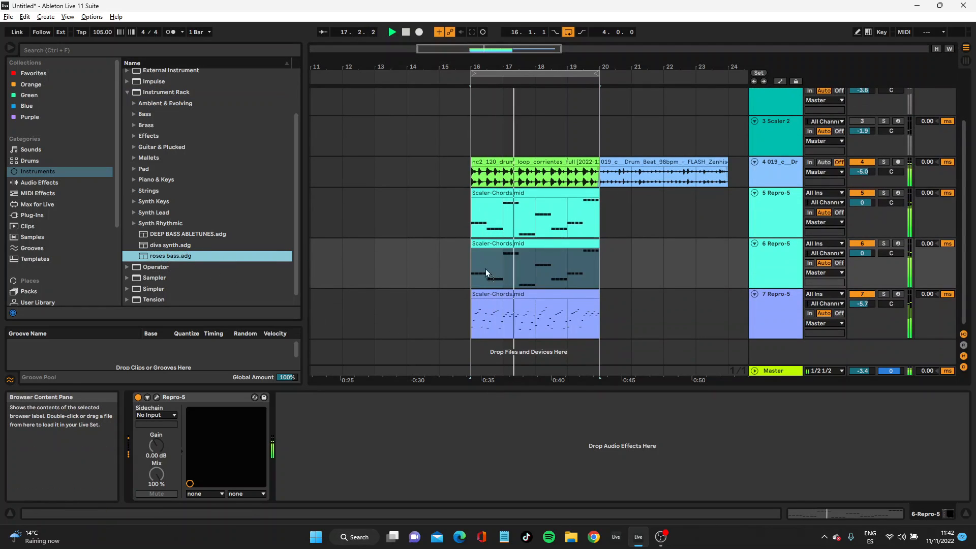
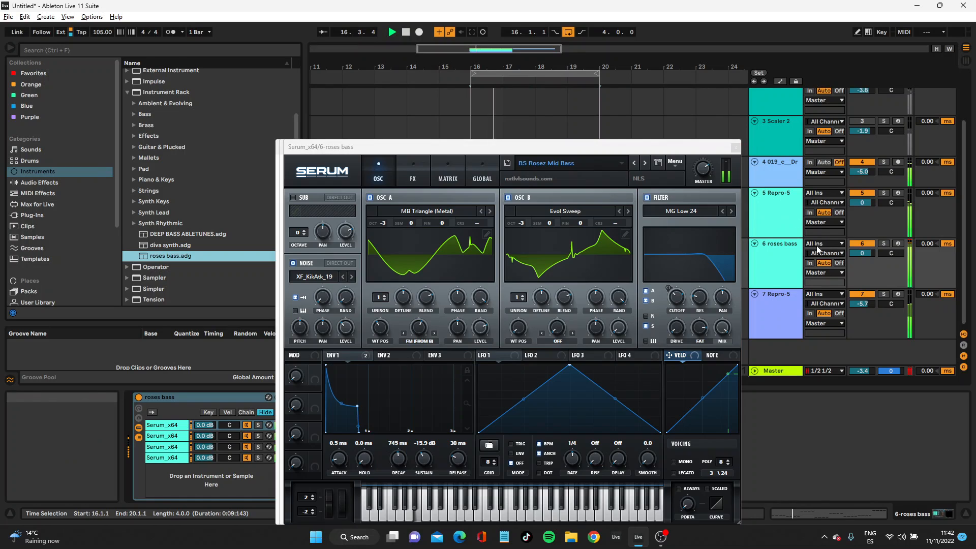
left_click_drag(860, 255, 862, 264)
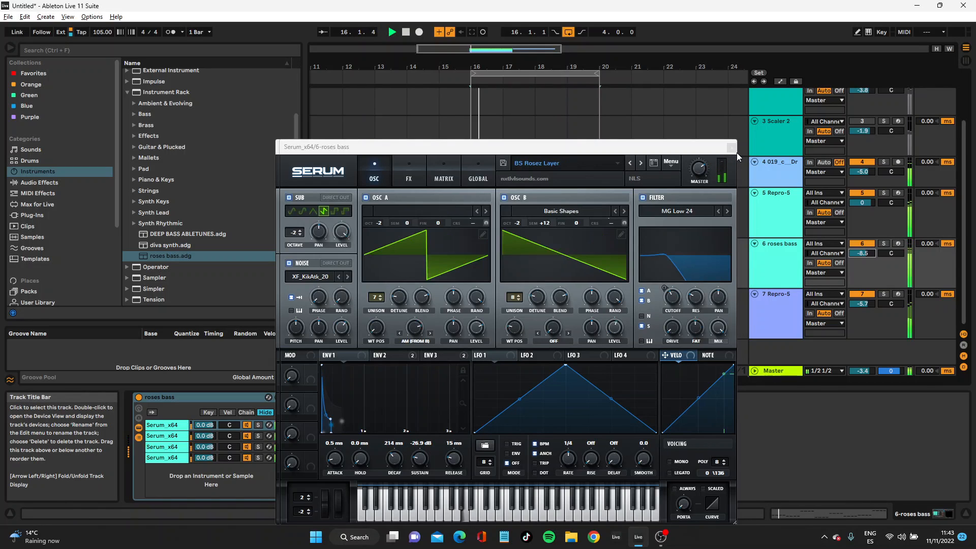
left_click(734, 147)
Replace the duplicated bass track's instrument with DEEP BASS ABLETUNES.adg and set its volume to -15.3 dB during playback
key("space")
left_click(171, 237)
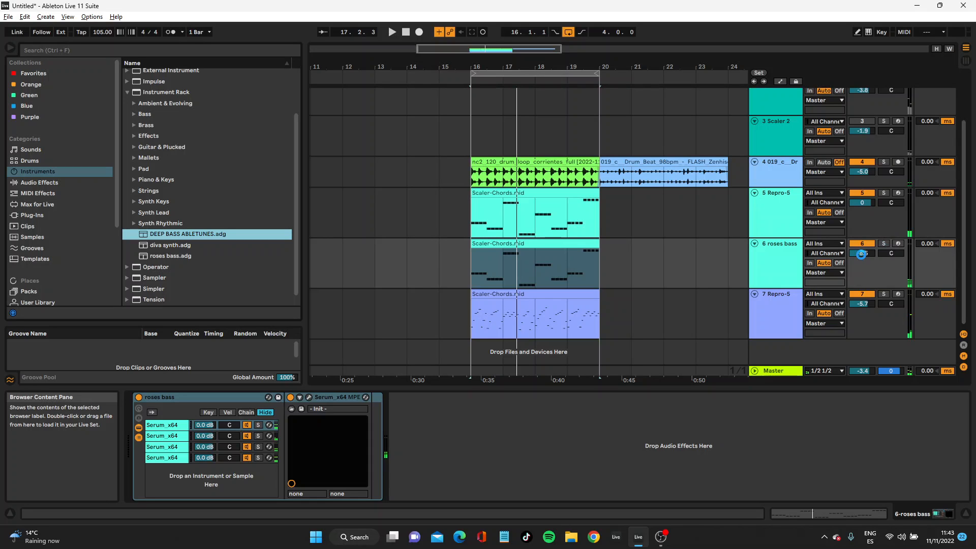
key("space")
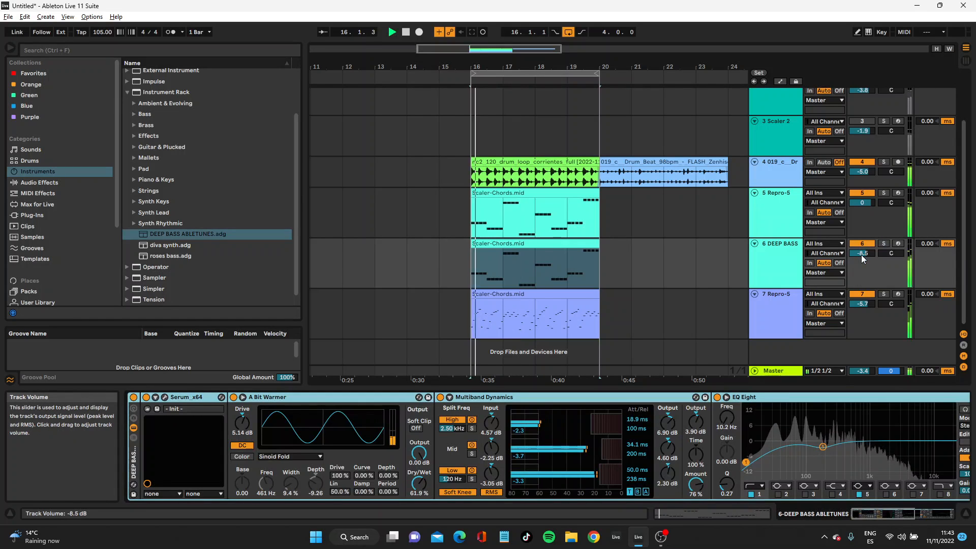
left_click_drag(860, 255, 861, 265)
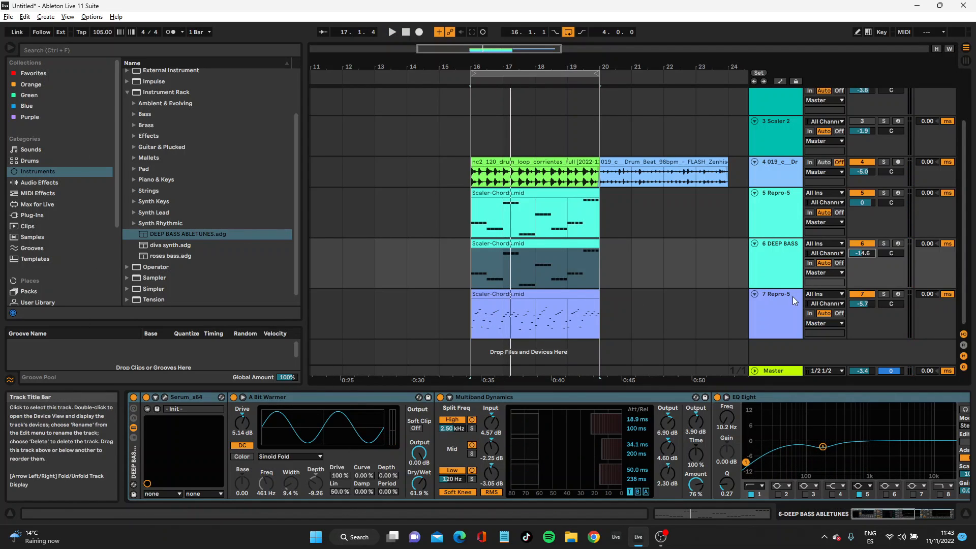
key("space")
left_click_drag(864, 255, 864, 257)
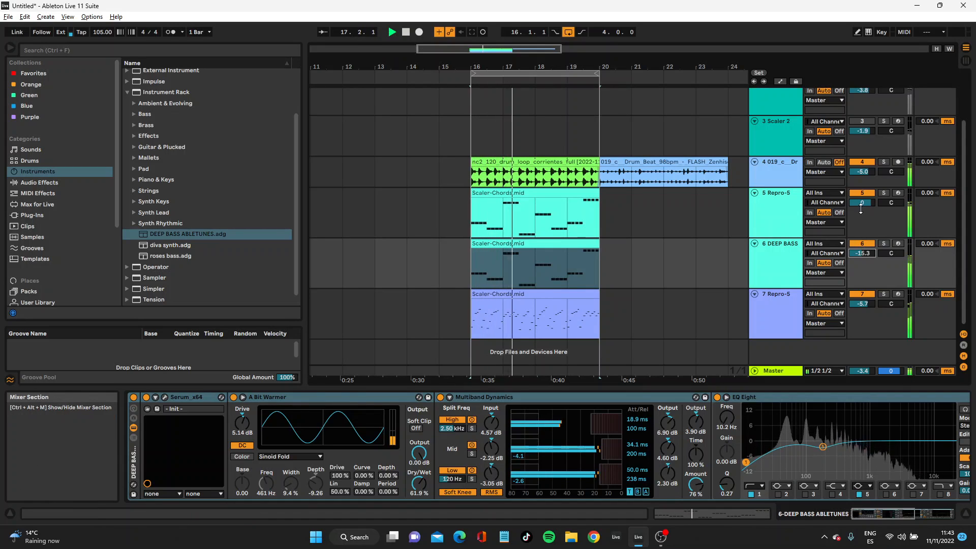
Fold the two bass tracks and the arpeggio track, and stop playback
left_click(754, 193)
left_click(753, 203)
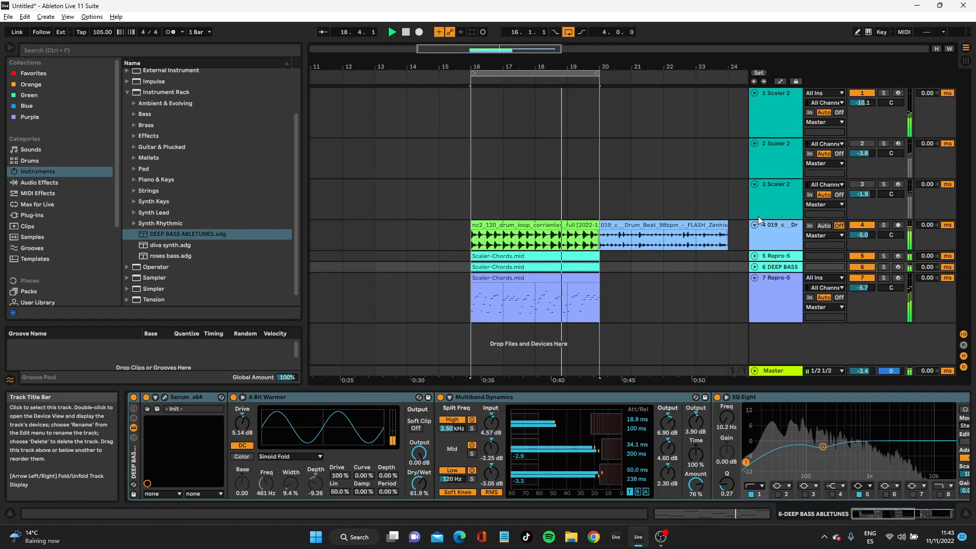
left_click(754, 277)
left_click(785, 224)
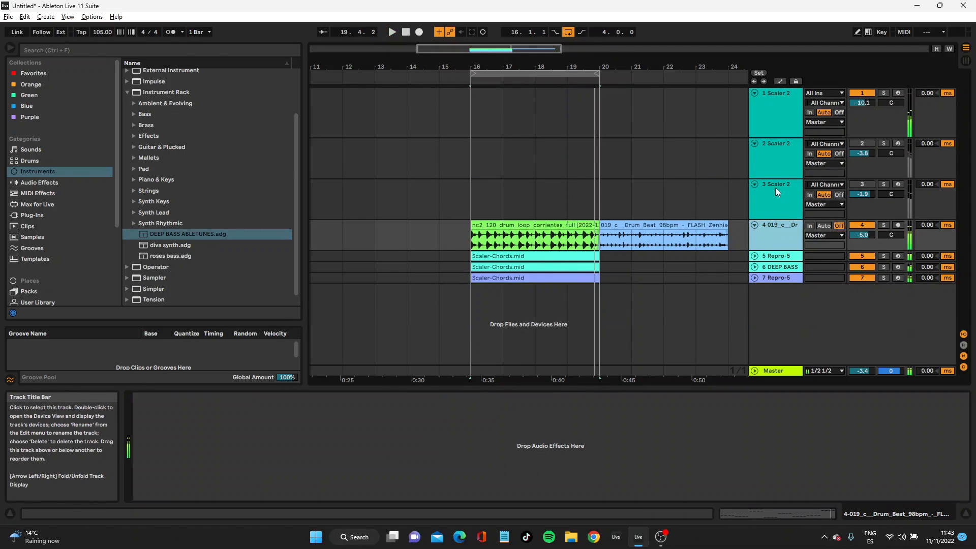
Export all eight Pattern 1 chords from the first track's Scaler 2 as MIDI to a new track at bar 16
left_click(778, 197)
left_click(782, 108)
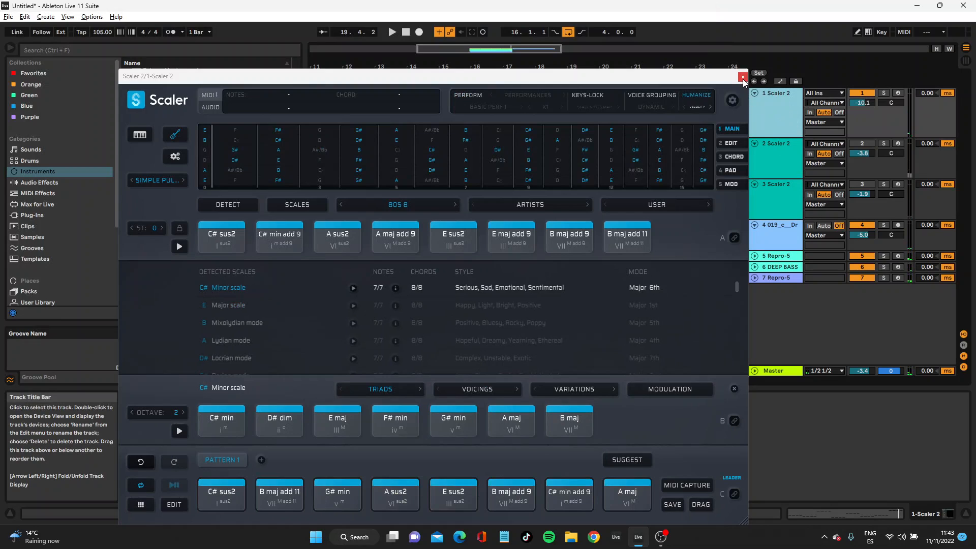
left_click_drag(185, 483, 603, 496)
left_click_drag(532, 83, 434, 74)
left_click_drag(128, 481, 484, 300)
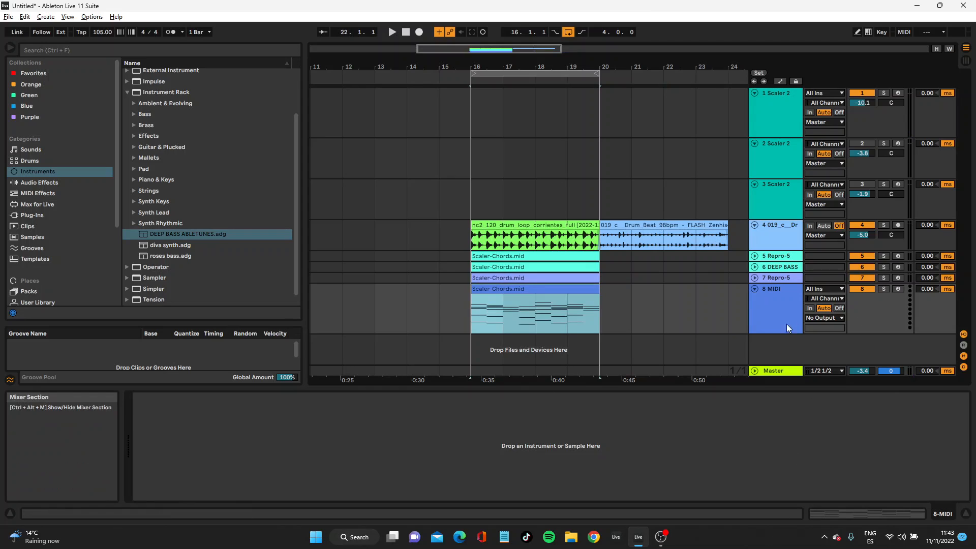
Load the diva synth.adg rack on the new chord track and close the Diva window
left_click(675, 358)
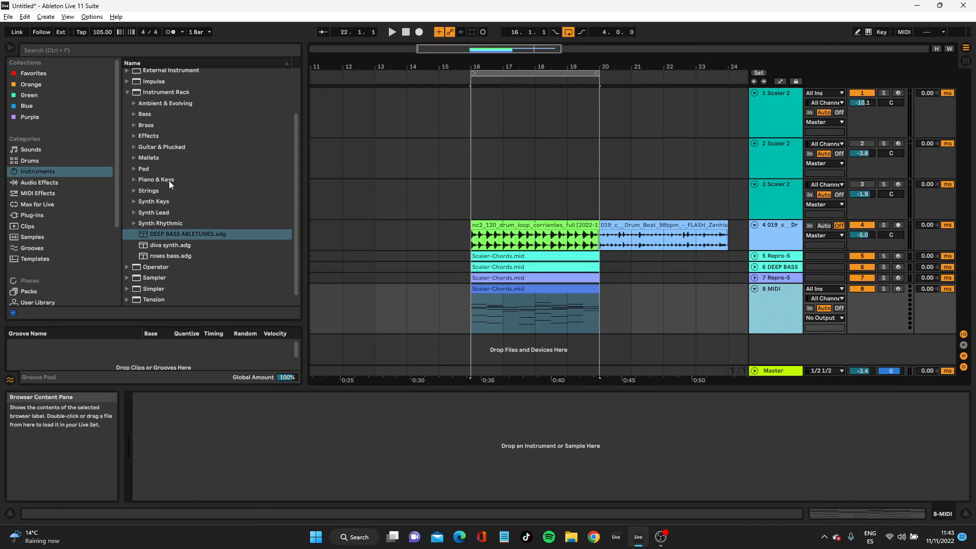
left_click(161, 246)
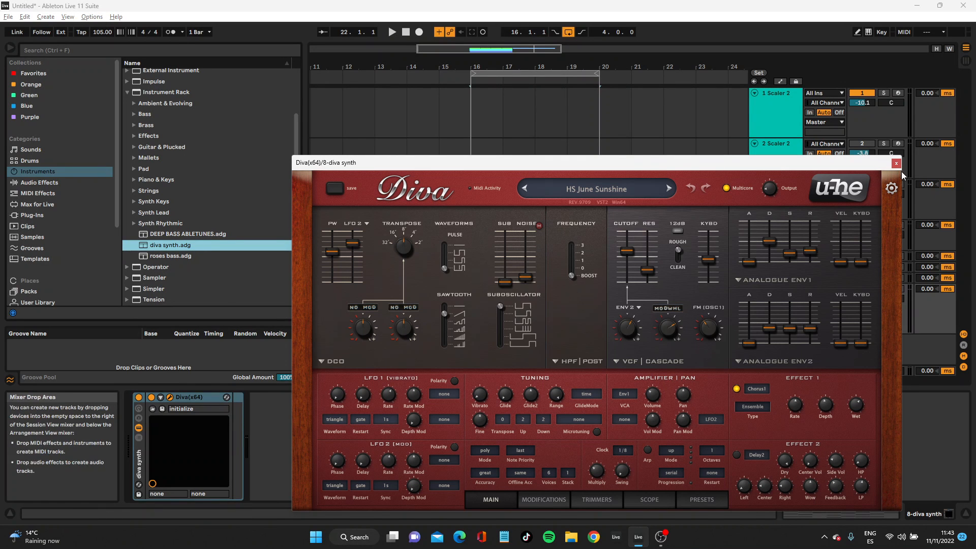
left_click(896, 163)
Set the Diva track's volume to -6.7 dB during playback, mute the first Scaler 2 track, and toggle the DEEP BASS track off and on
key("space")
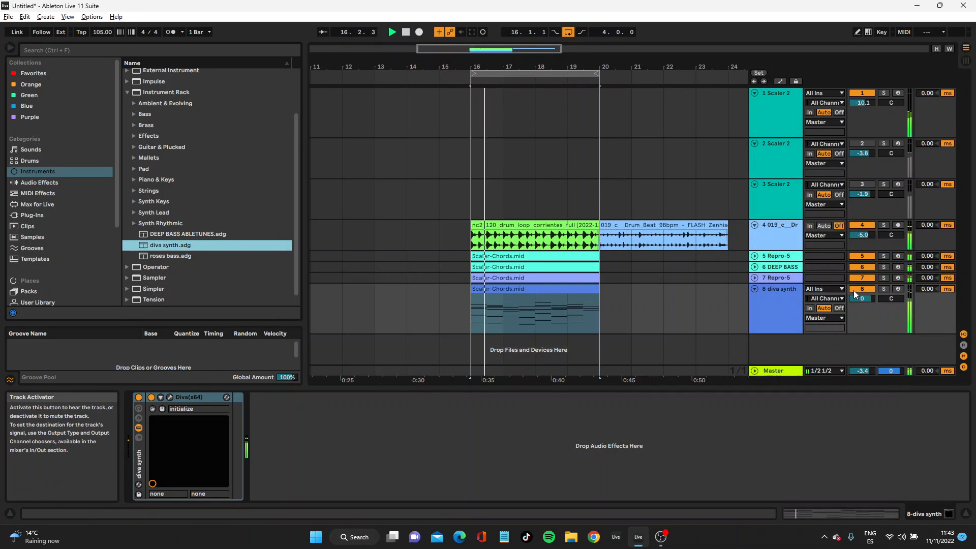
left_click_drag(859, 298, 859, 315)
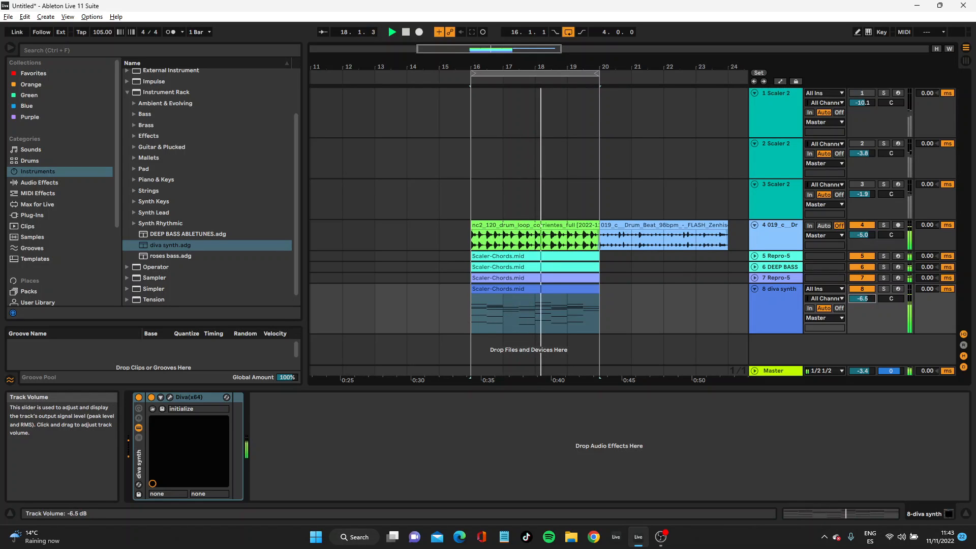
left_click(855, 269)
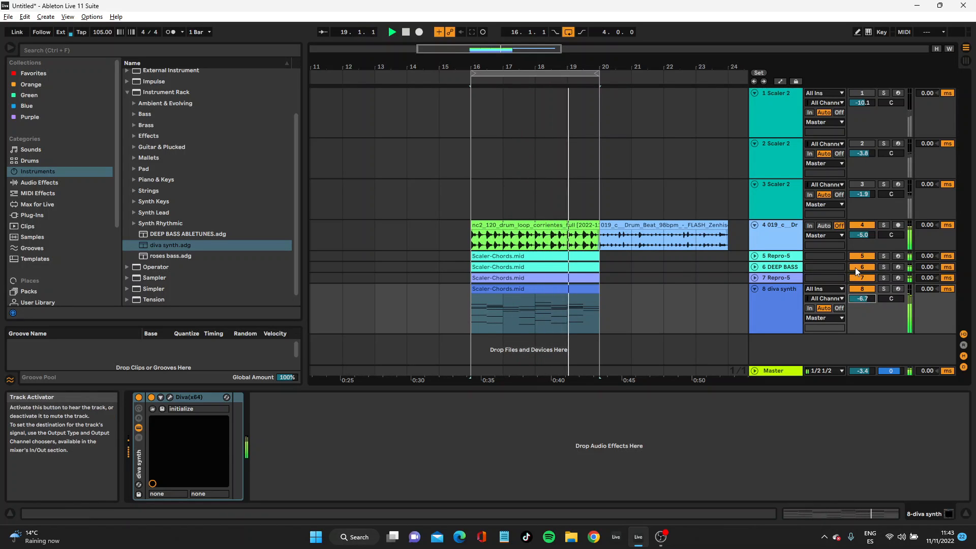
left_click(855, 267)
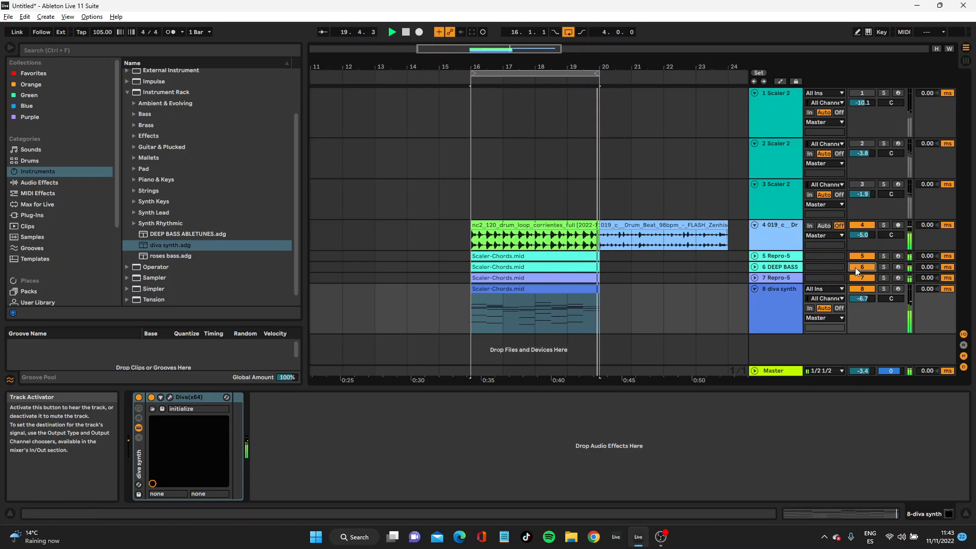
Set the DEEP BASS track's volume to -18.3 dB, fold the track again and stop playback
left_click(755, 268)
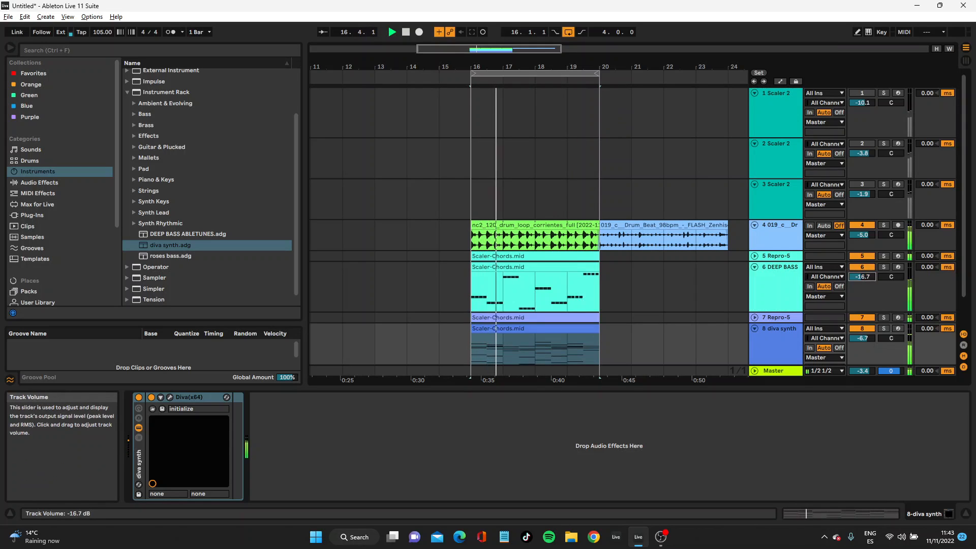
left_click(755, 268)
key("space")
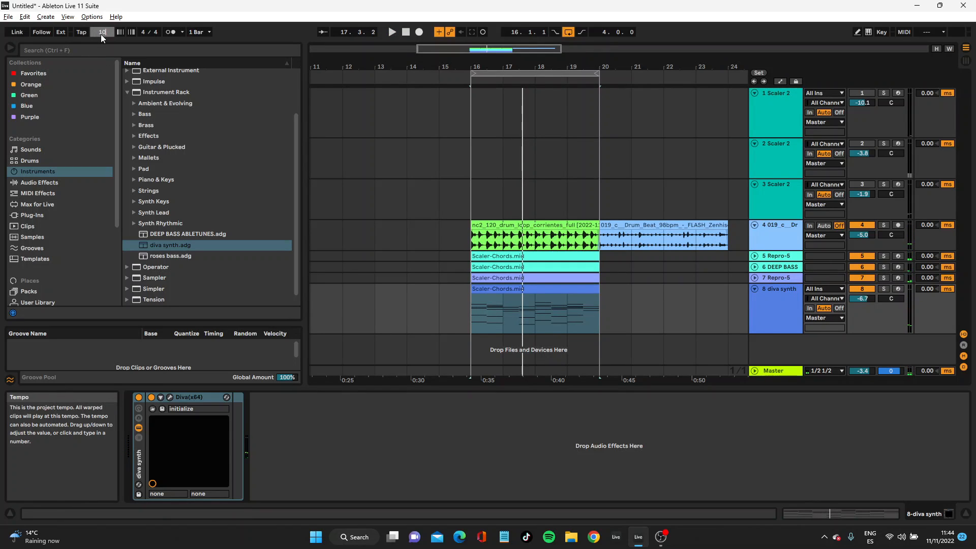
Set the project tempo to 100 BPM and play the loop at that speed
key("space")
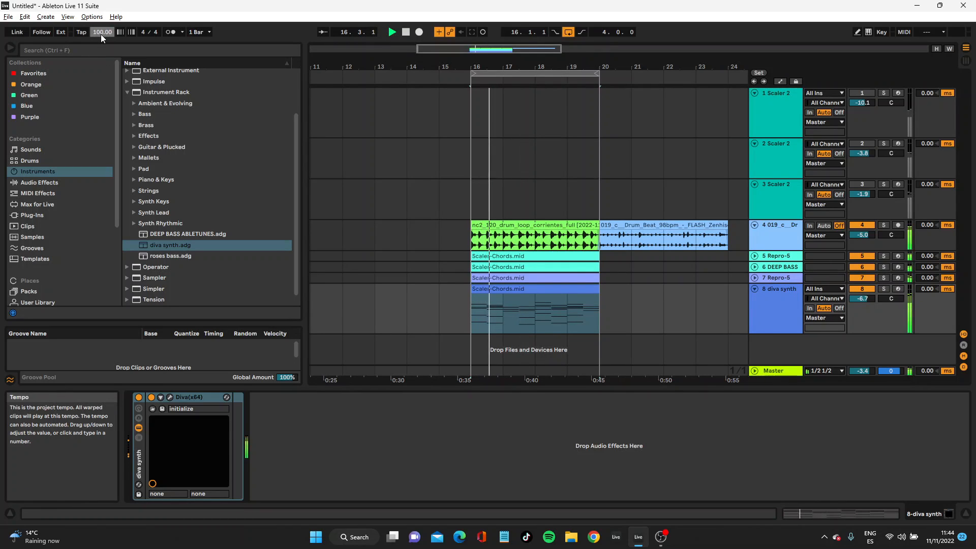
key("space")
key("space")
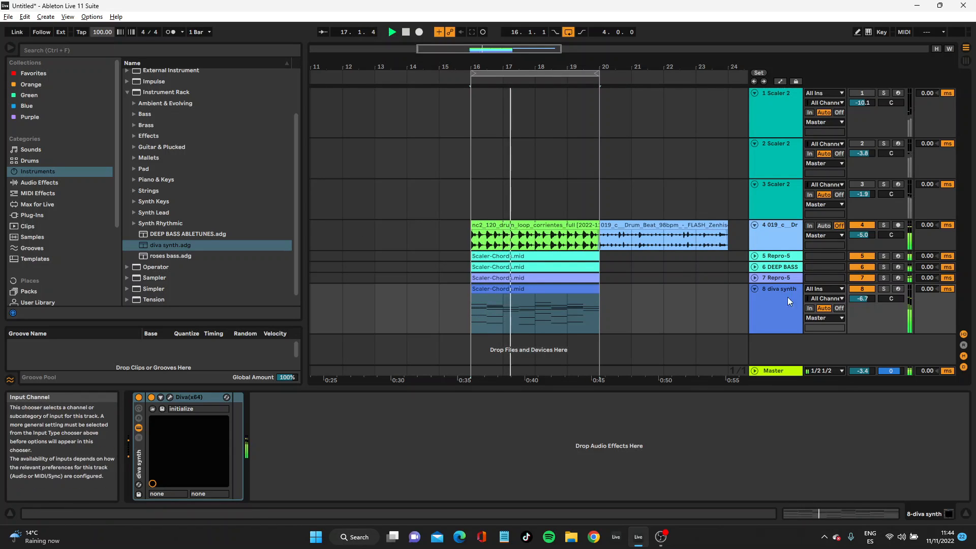
Fold the diva synth track and the three Scaler 2 tracks, closing the first track's Scaler window
left_click(754, 289)
left_click(760, 127)
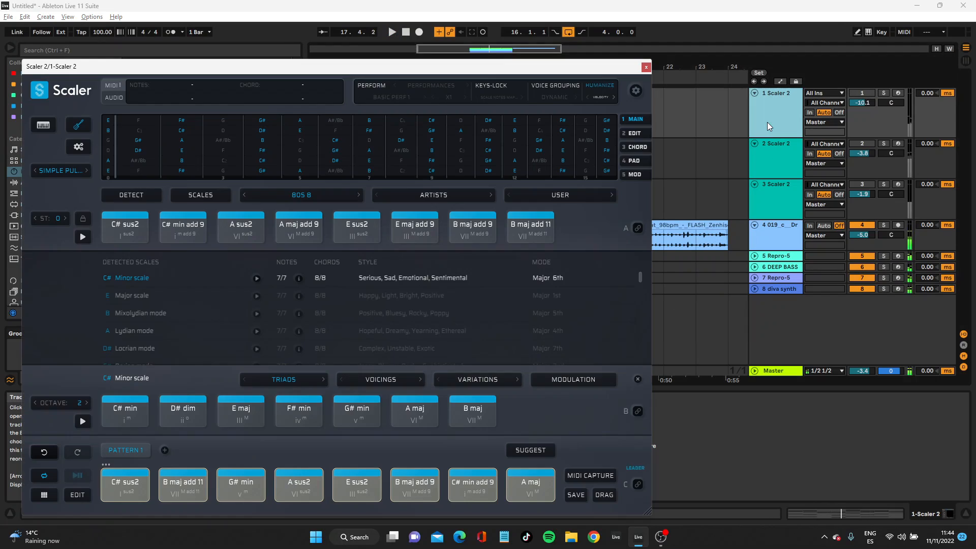
left_click(646, 67)
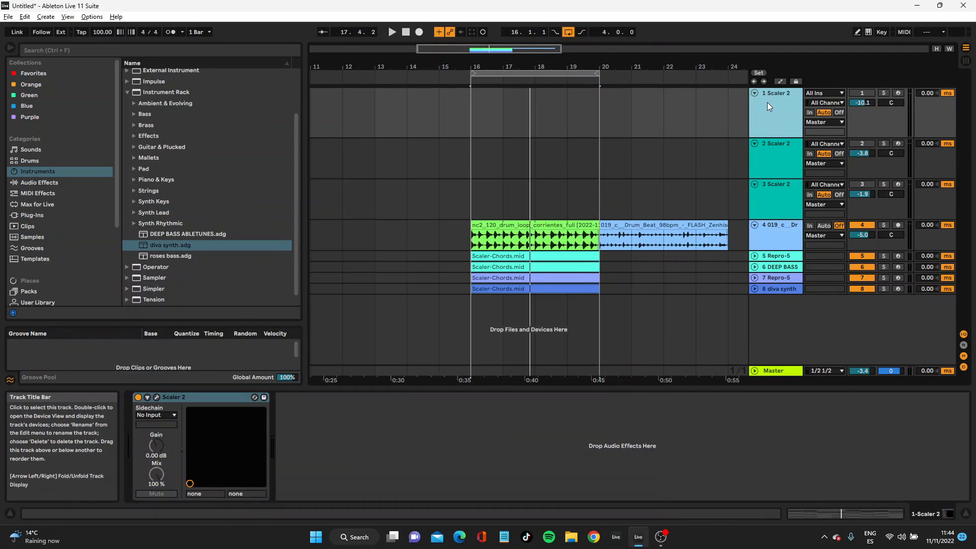
left_click(754, 93)
left_click(754, 104)
left_click(755, 114)
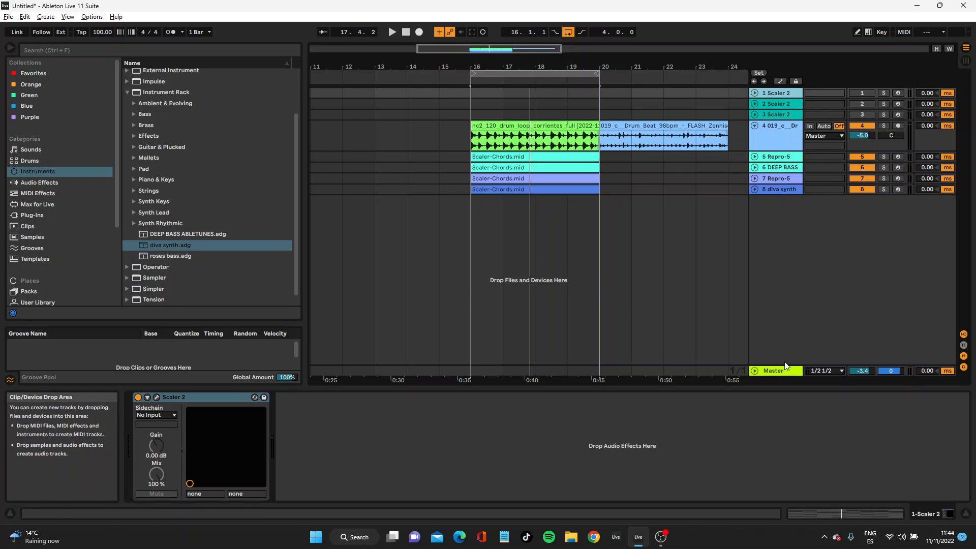
Unfold the diva synth, arpeggio Repro-5 and DEEP BASS tracks
left_click(753, 188)
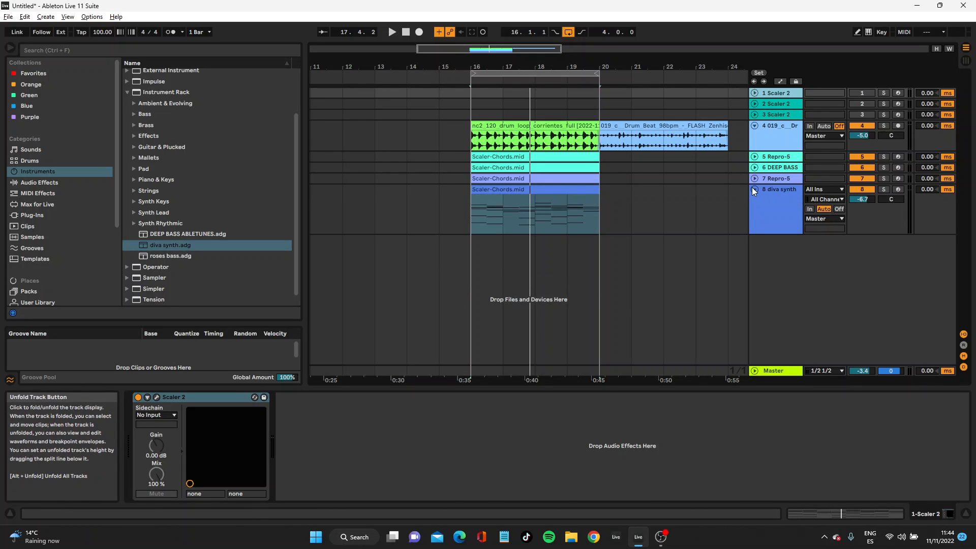
left_click(755, 178)
left_click(754, 168)
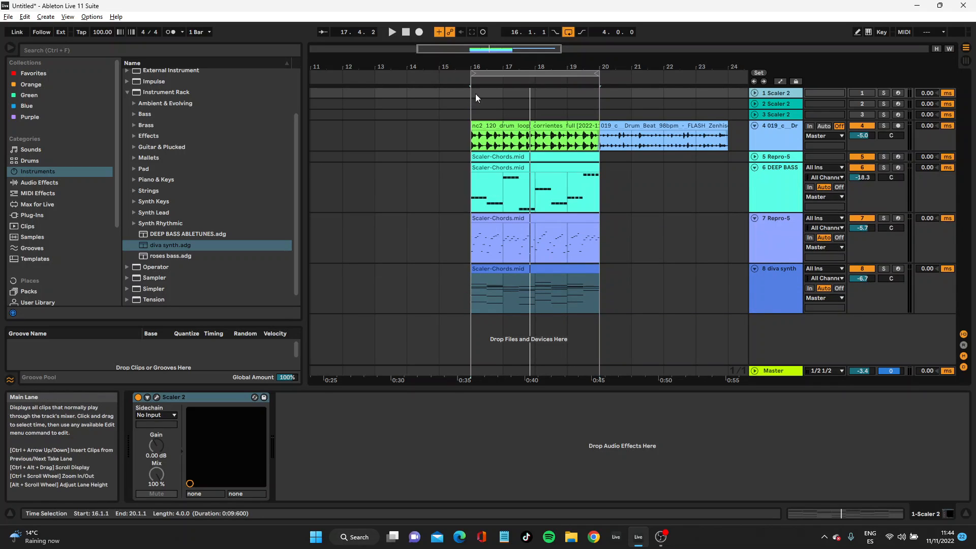
Copy the first half of bar 16 on the four MIDI tracks and paste it twice from bar 15 to fill that bar
left_click(489, 71)
key("z")
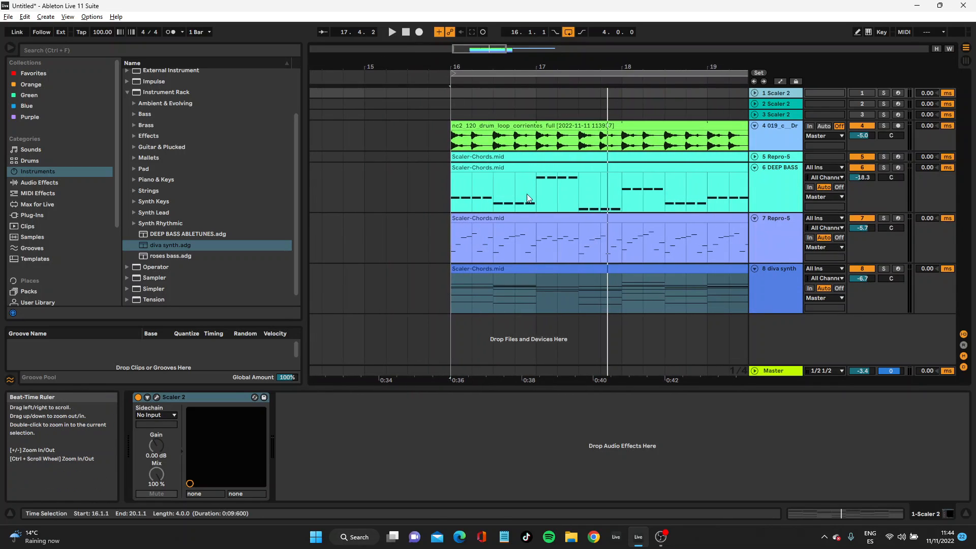
left_click_drag(493, 305, 451, 162)
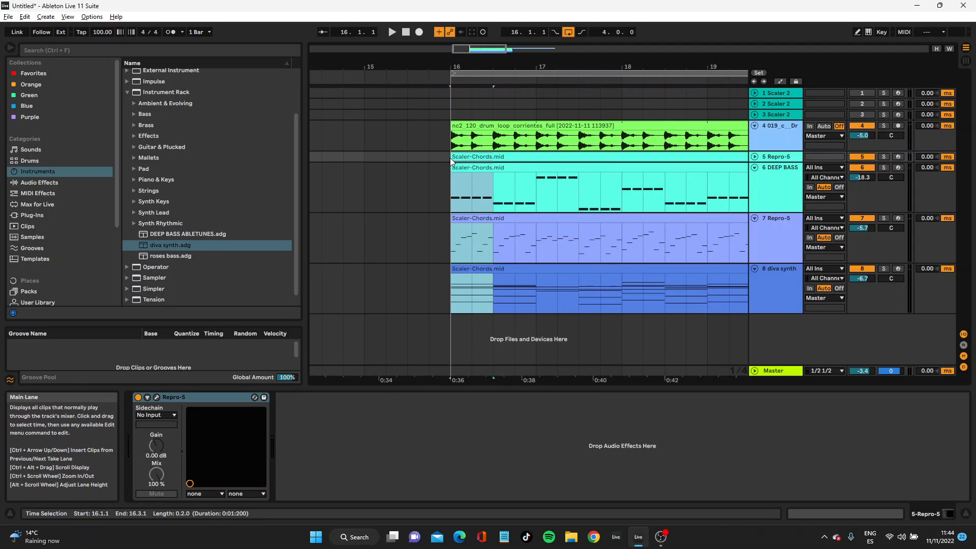
left_click(367, 157)
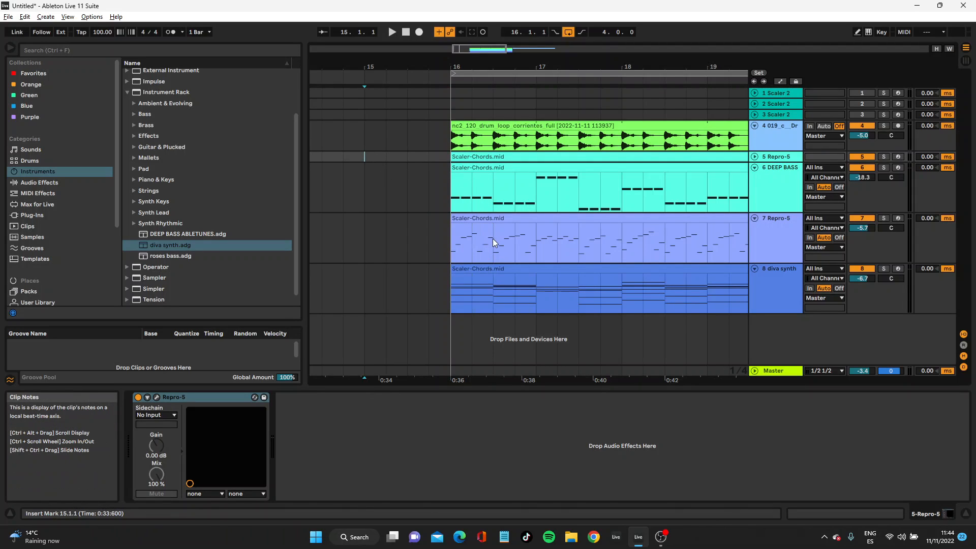
key("ctrl+v")
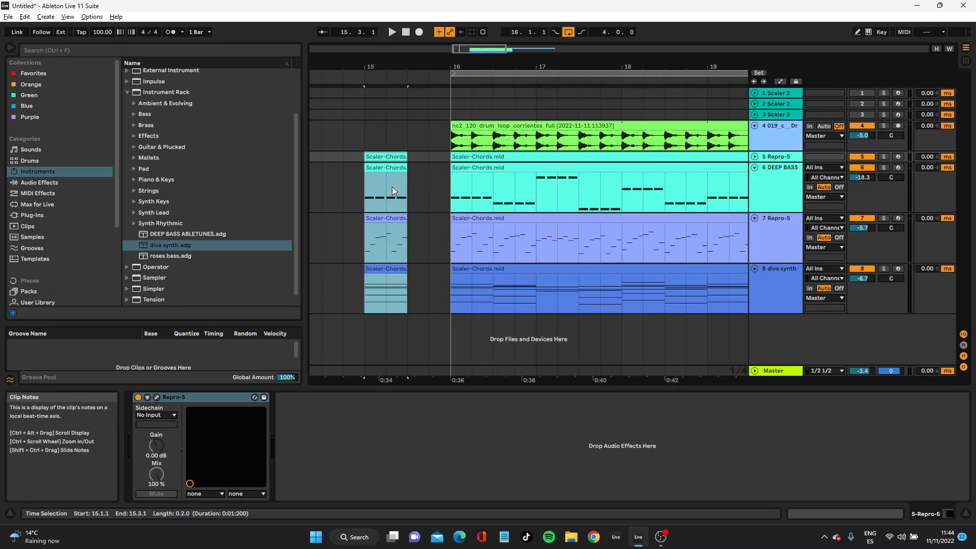
key("ctrl+v")
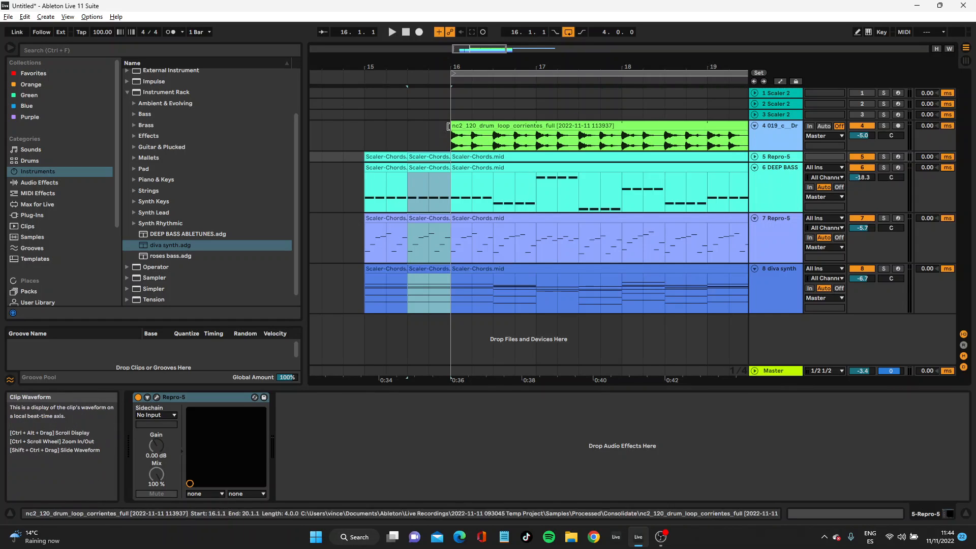
Extend the green drum loop back to bar 15 and delete everything in it after the first kick, from 15.1.3 onward
left_click_drag(452, 135, 364, 127)
scroll(375, 92, "up", 10)
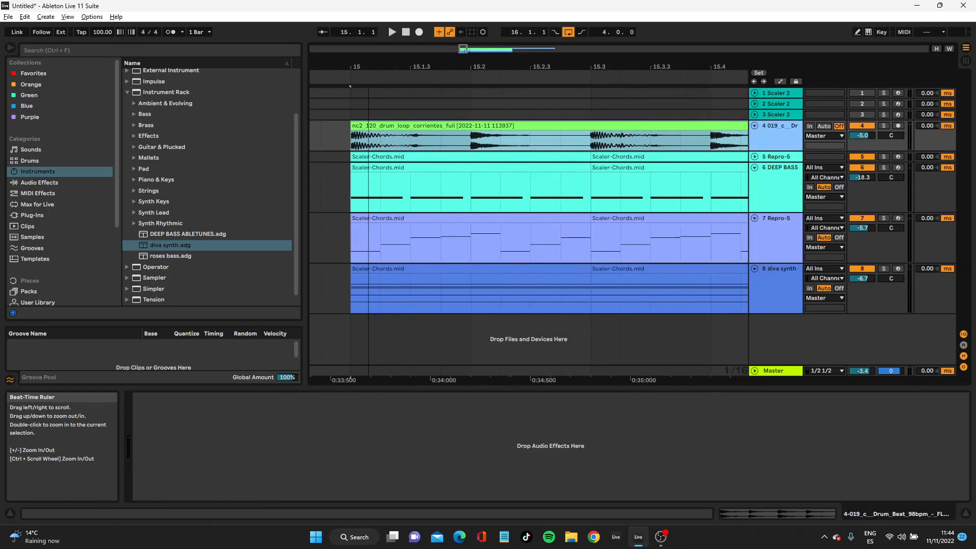
left_click_drag(471, 140, 436, 133)
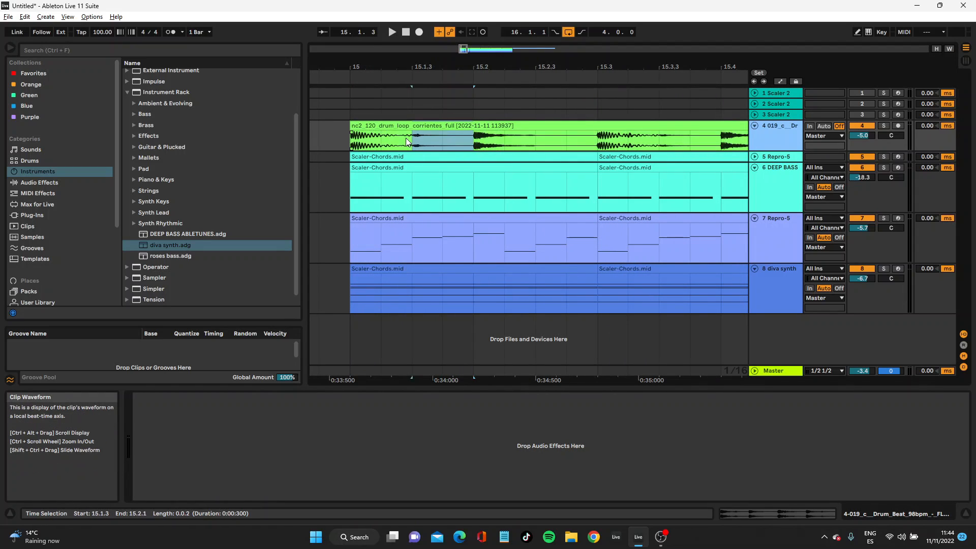
key("Delete")
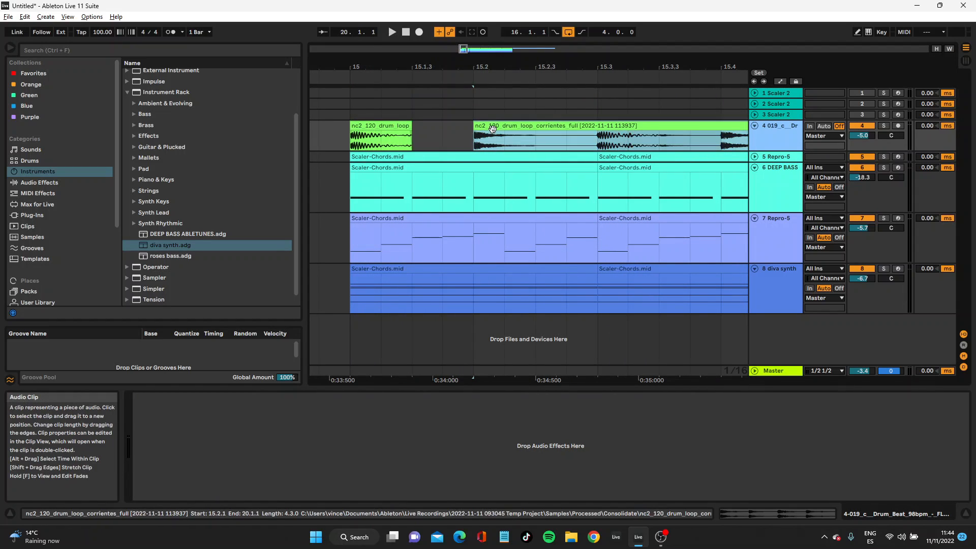
scroll(500, 62, "down", 8)
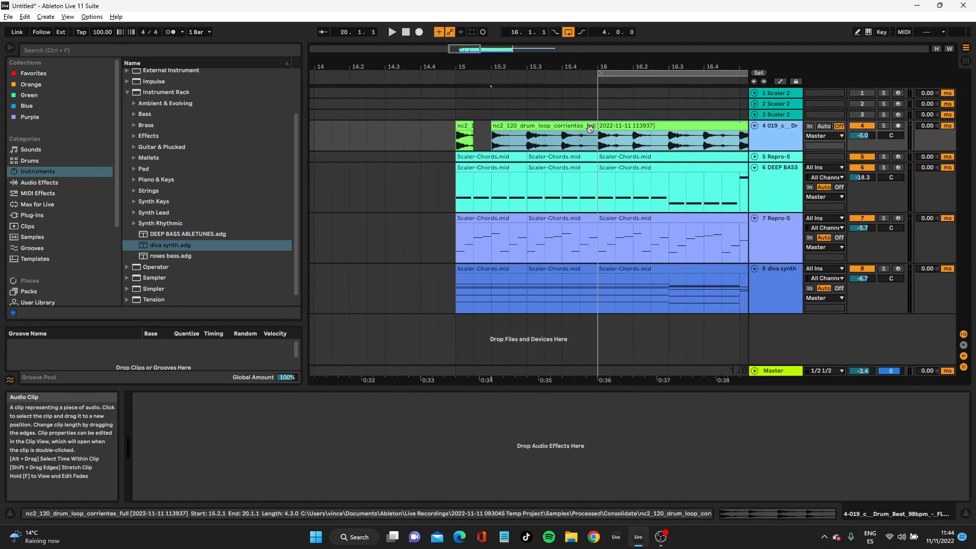
key("Delete")
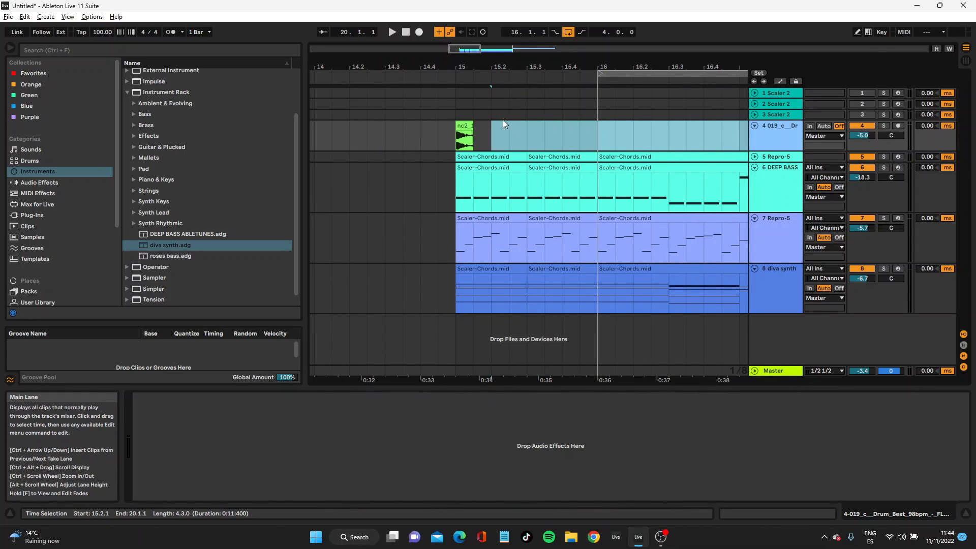
Repeat the kick slice on every beat of bar 15 and duplicate that bar of kicks three times, through bar 18
left_click_drag(471, 133, 459, 136)
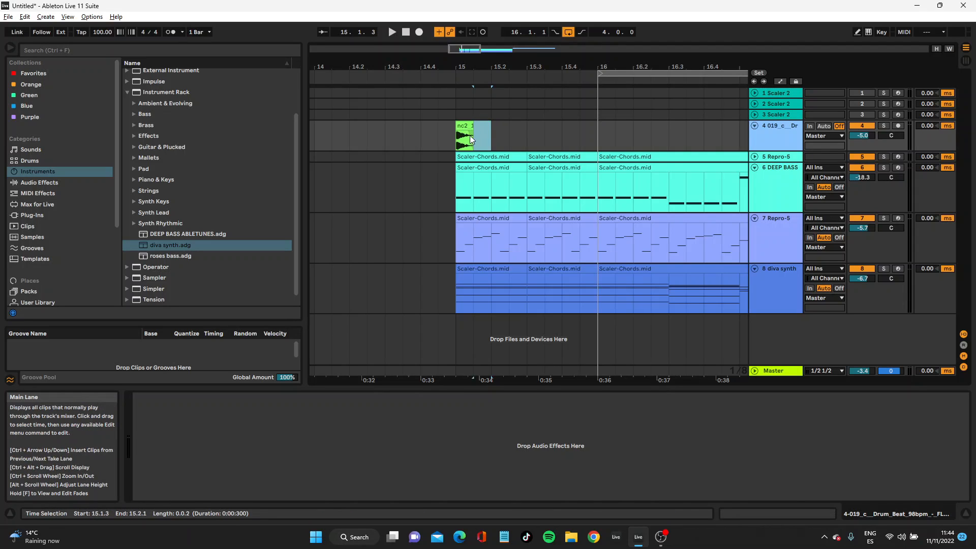
key("ctrl+d")
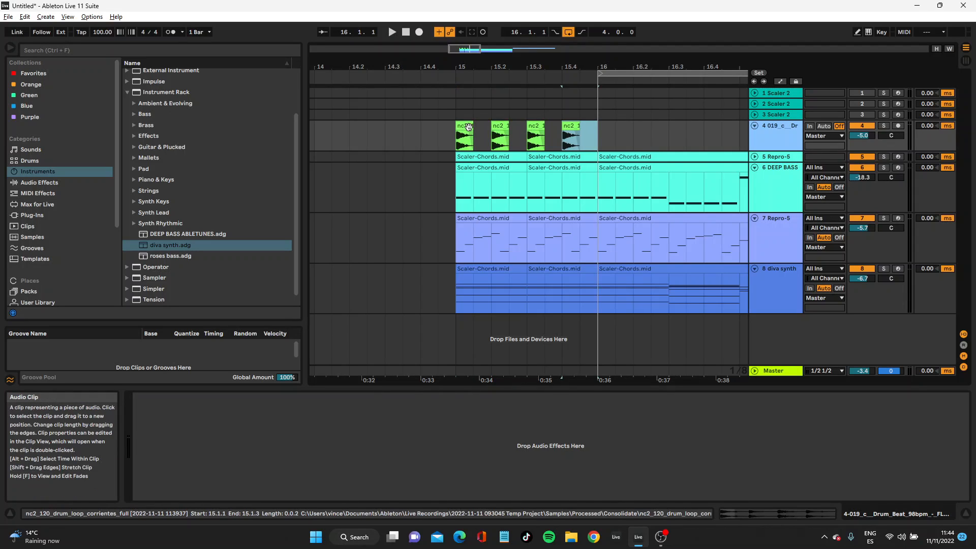
left_click(462, 127)
left_click_drag(548, 65, 457, 42)
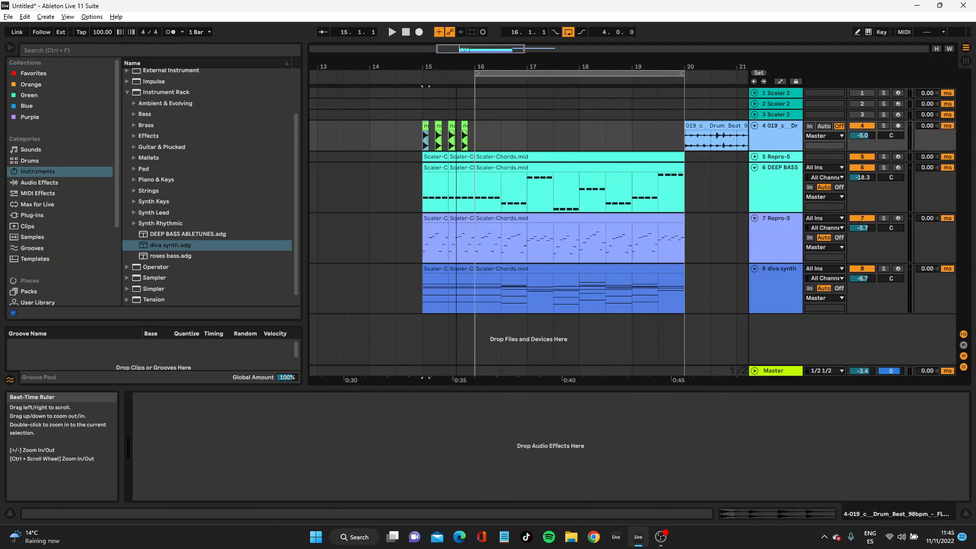
left_click_drag(472, 138, 421, 128)
key("ctrl+d")
key("ctrl+d")
key("ctrl+d")
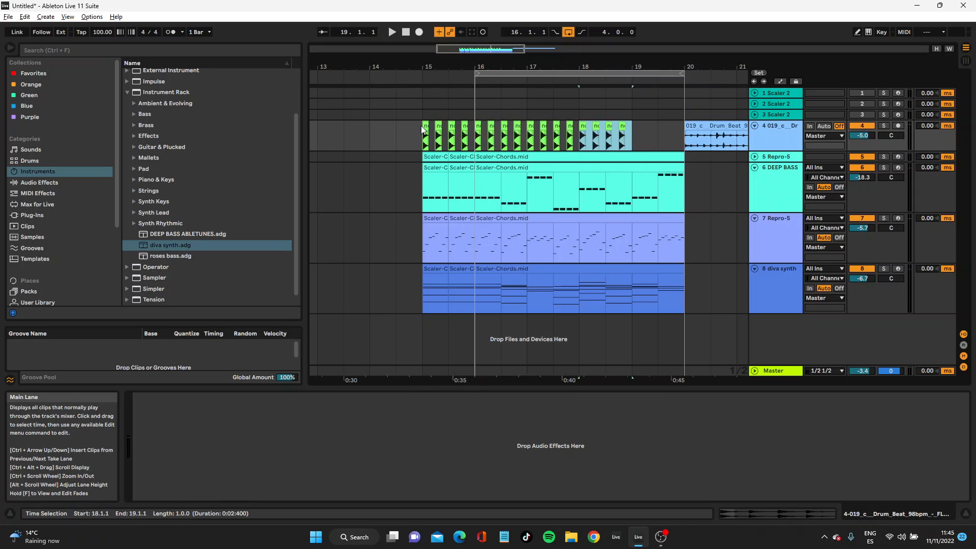
Move the blue drum beat clip to start at bar 18 and play the arrangement from bar 15
left_click_drag(684, 133, 579, 133)
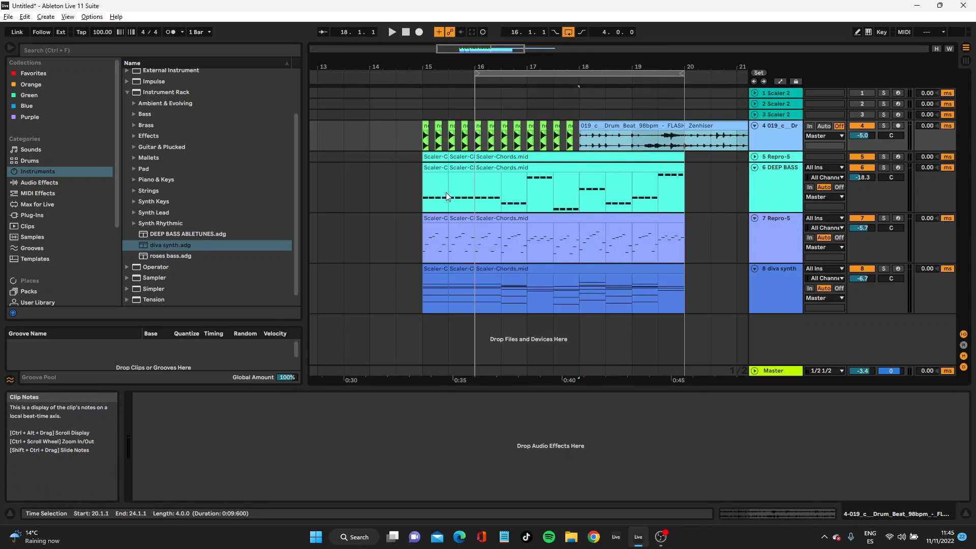
left_click(424, 125)
key("space")
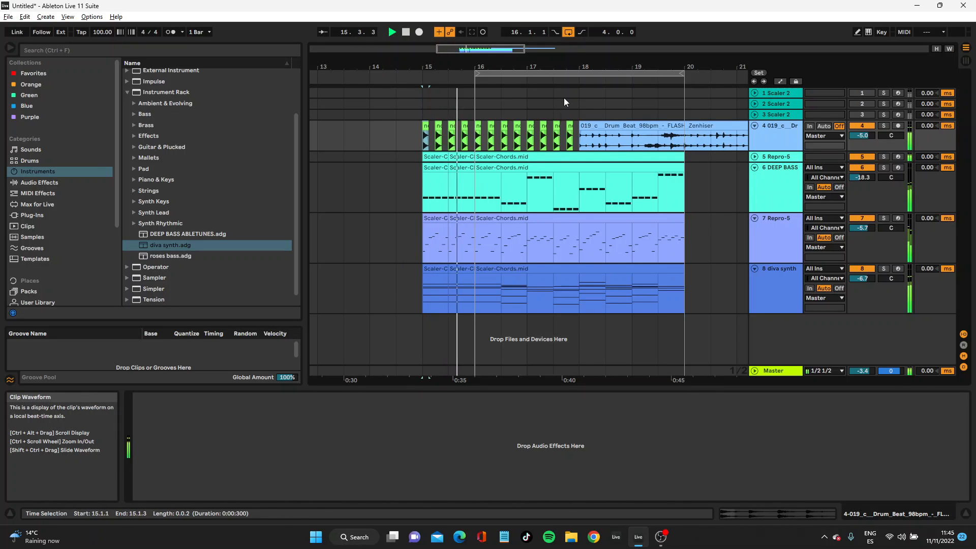
key("space")
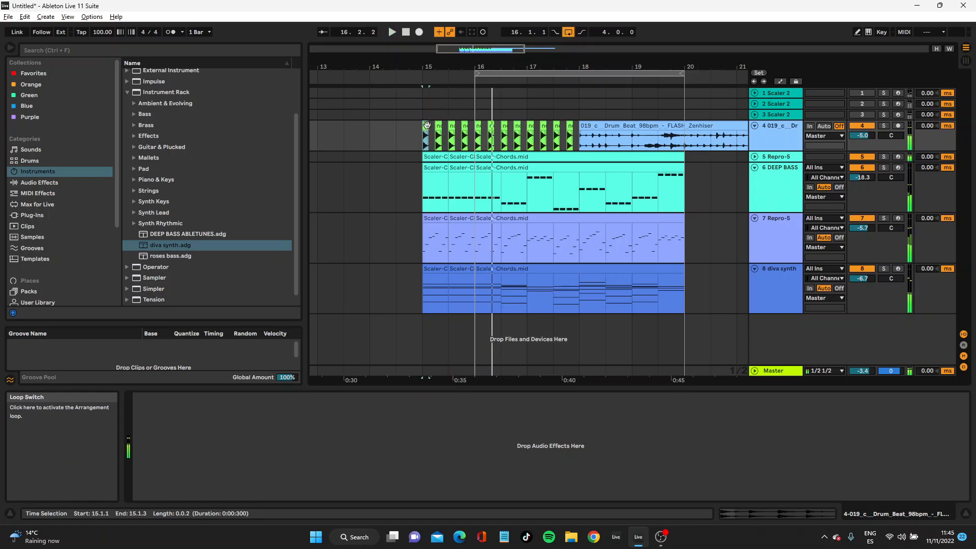
Copy bar 15 of the drum and four MIDI tracks and paste it at bar 14
left_click_drag(478, 307, 422, 173)
left_click(367, 135)
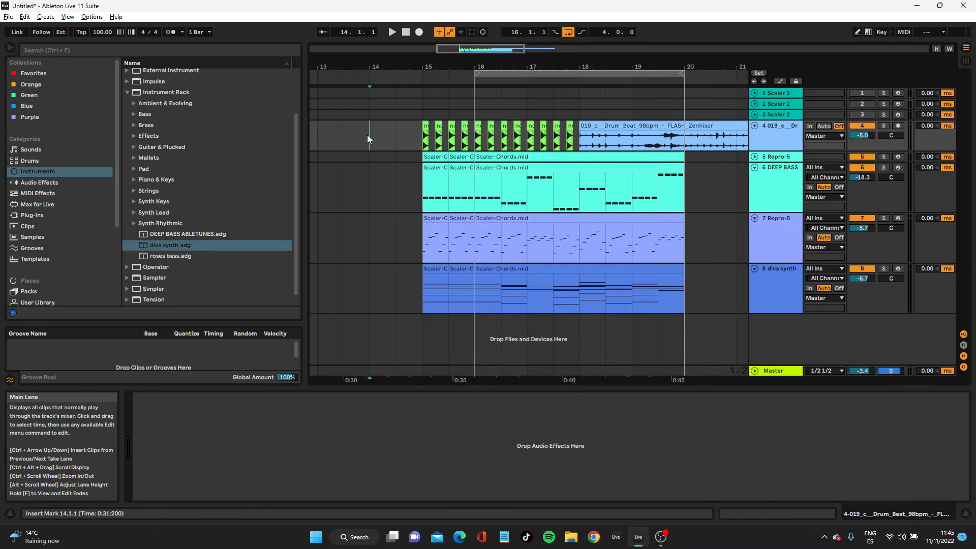
key("ctrl+v")
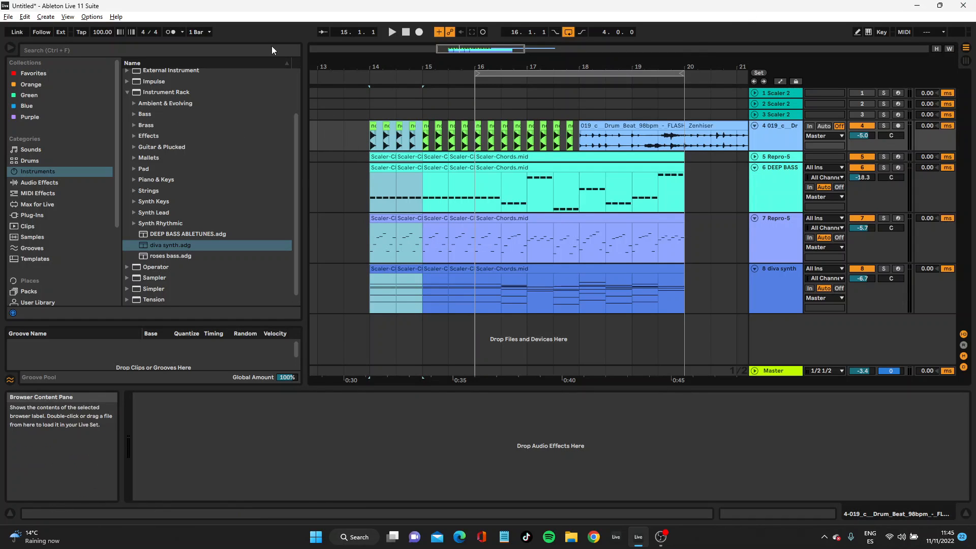
Duplicate the time of the selected one-bar section twice to lengthen the intro, and play it from bar 14
left_click(24, 17)
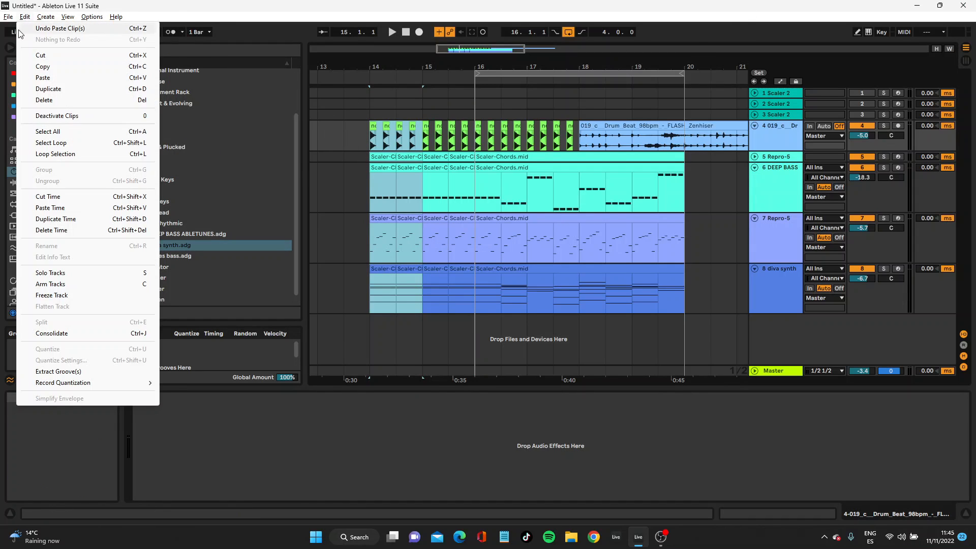
left_click(82, 218)
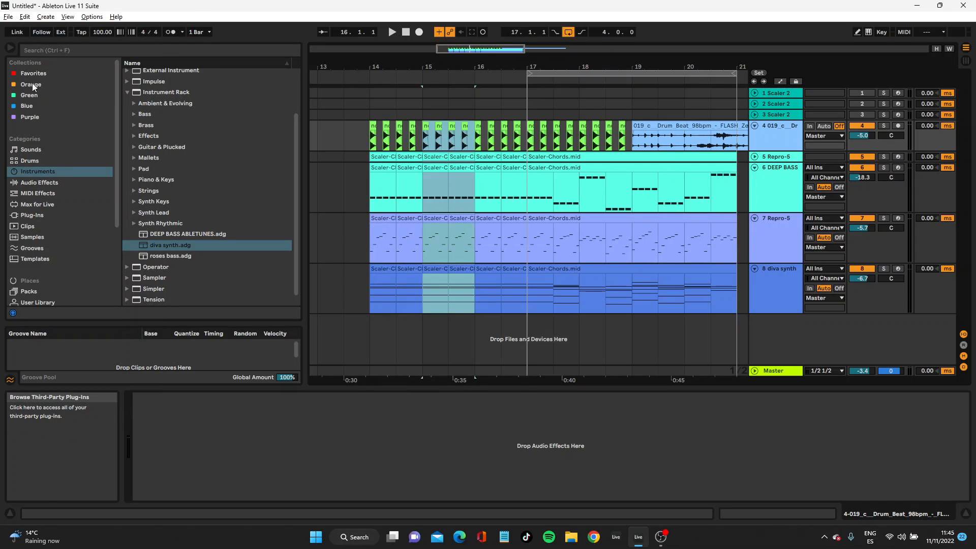
left_click(24, 16)
left_click(97, 218)
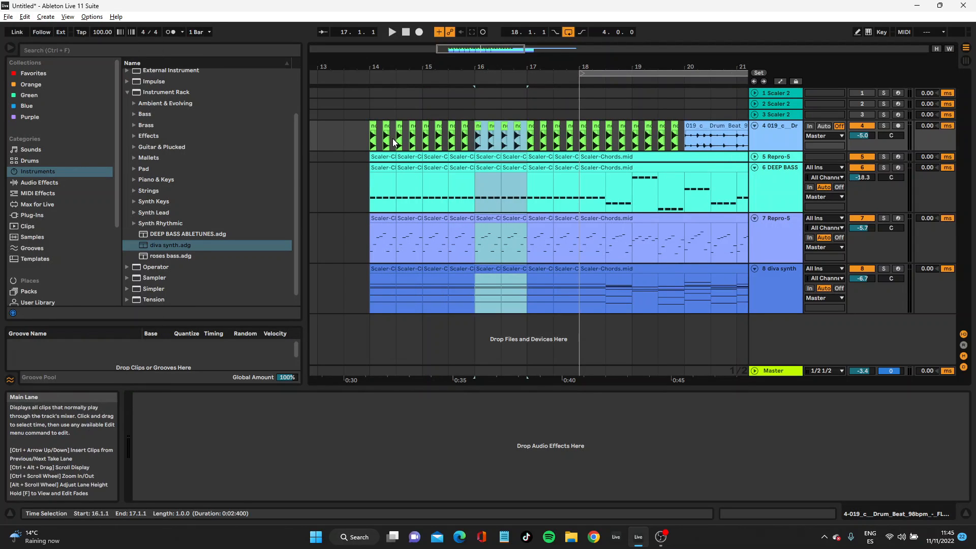
left_click(380, 163)
key("space")
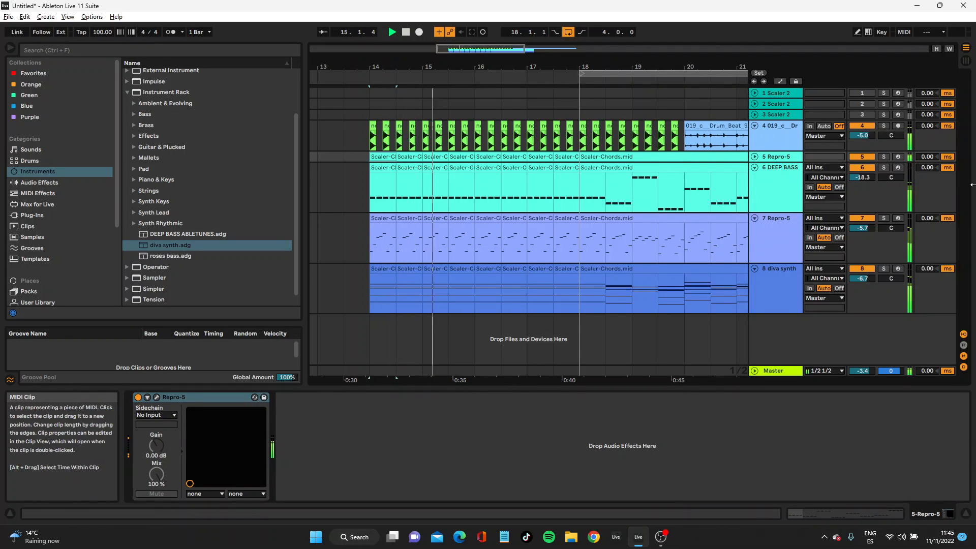
Show the automation lanes and bring up the filter Cutoff envelope of Repro-5 on track 7
left_click(393, 220)
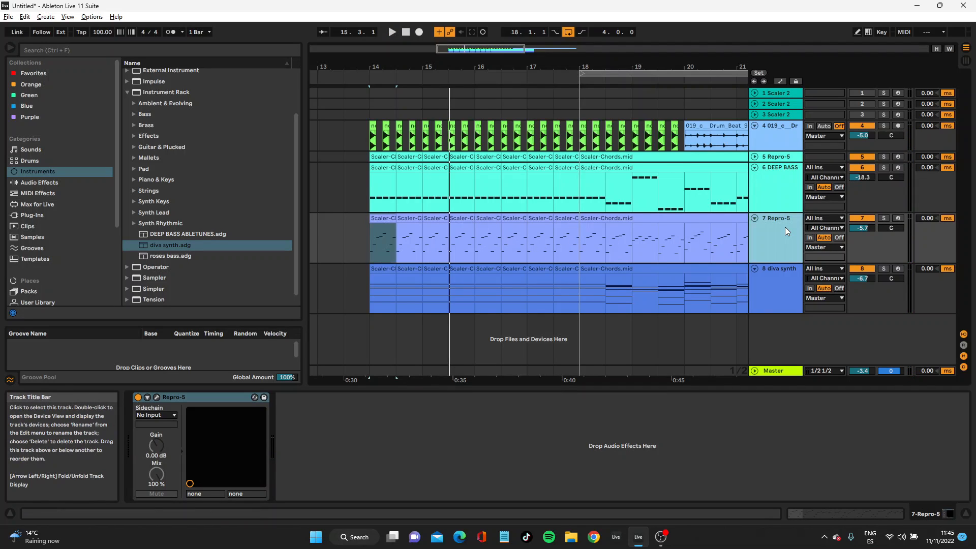
key("a")
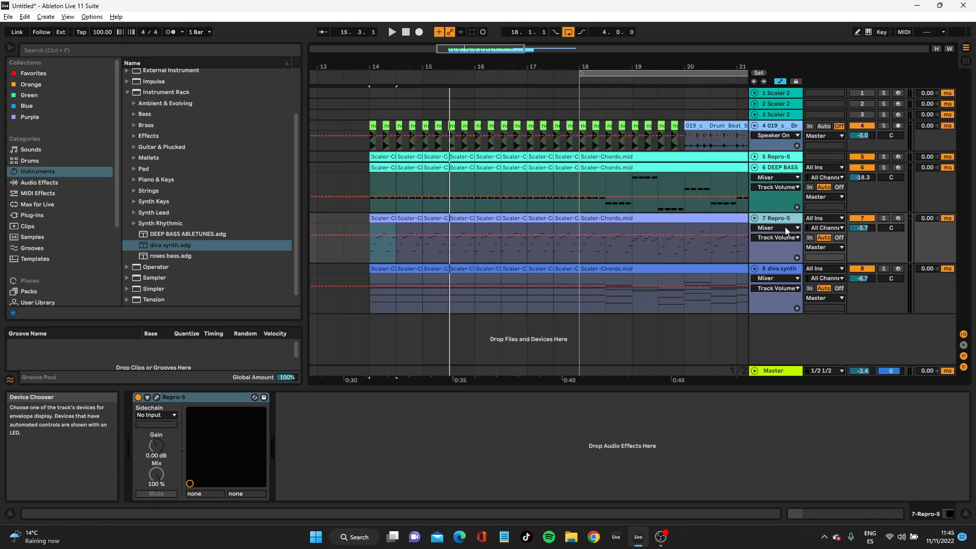
left_click(158, 397)
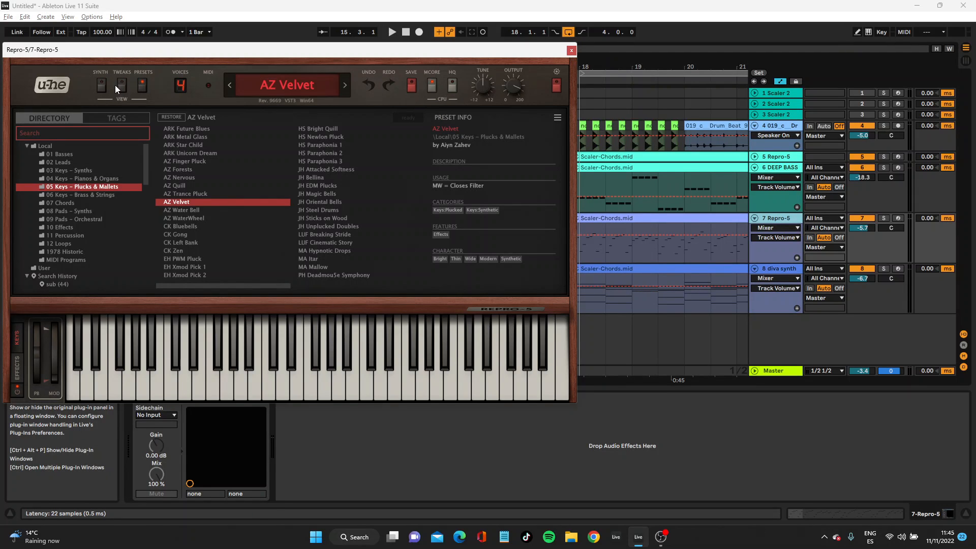
left_click(104, 85)
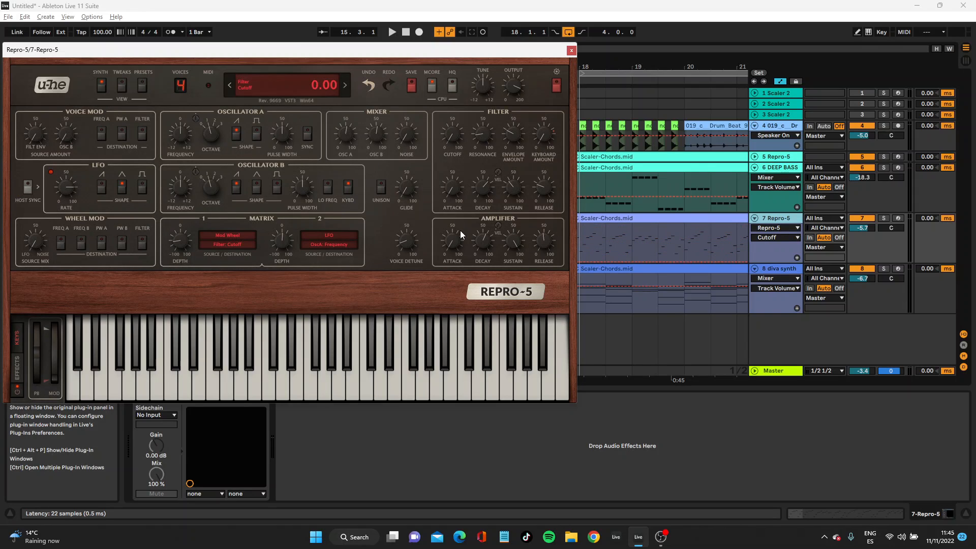
left_click(572, 51)
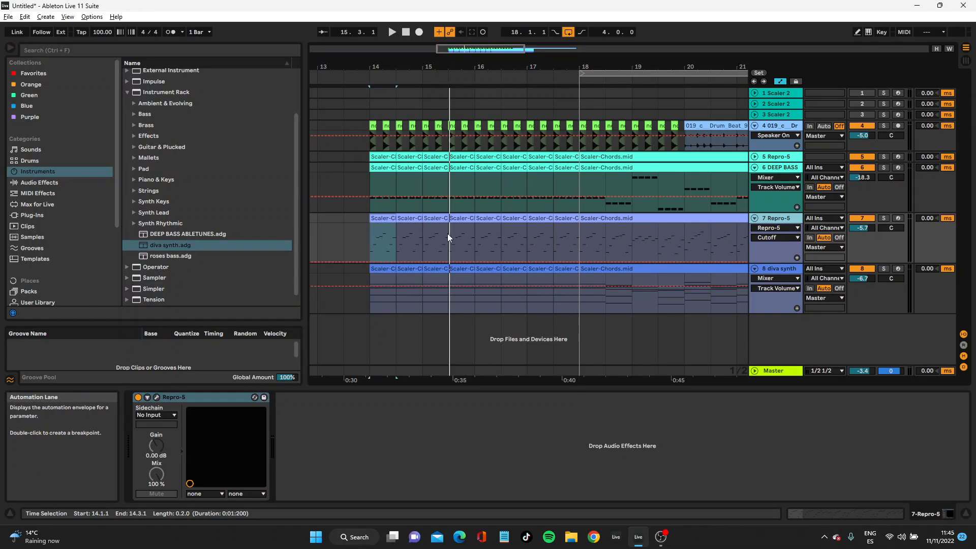
Draw a Repro-5 Cutoff ramp rising from 0 at bar 14 to about 80 at bar 18, and play it from bar 14
left_click(369, 264)
left_click(367, 263)
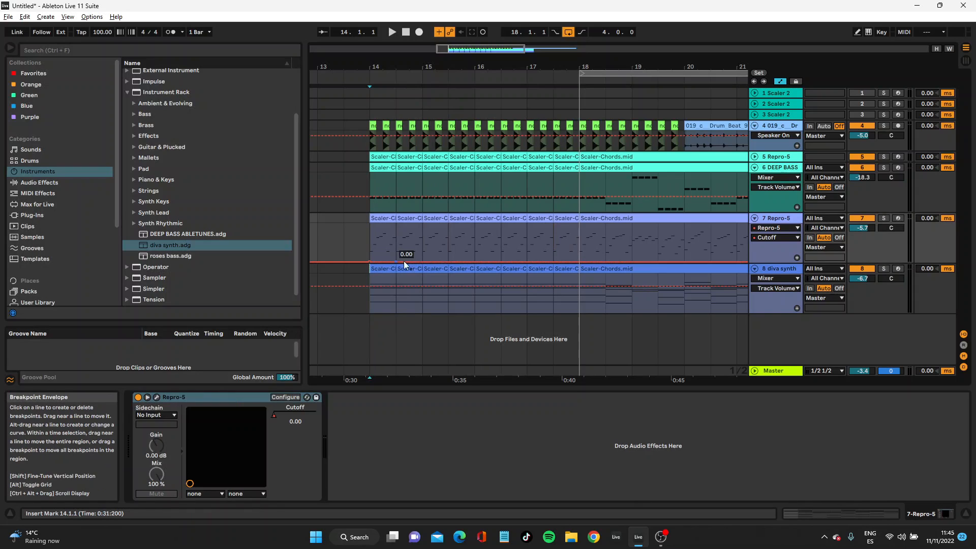
left_click_drag(577, 261, 580, 232)
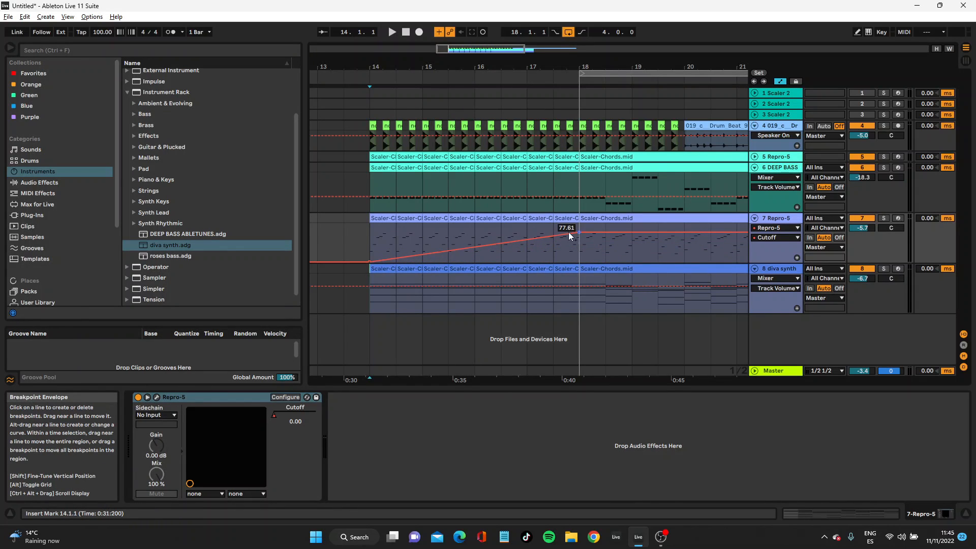
left_click(385, 220)
key("space")
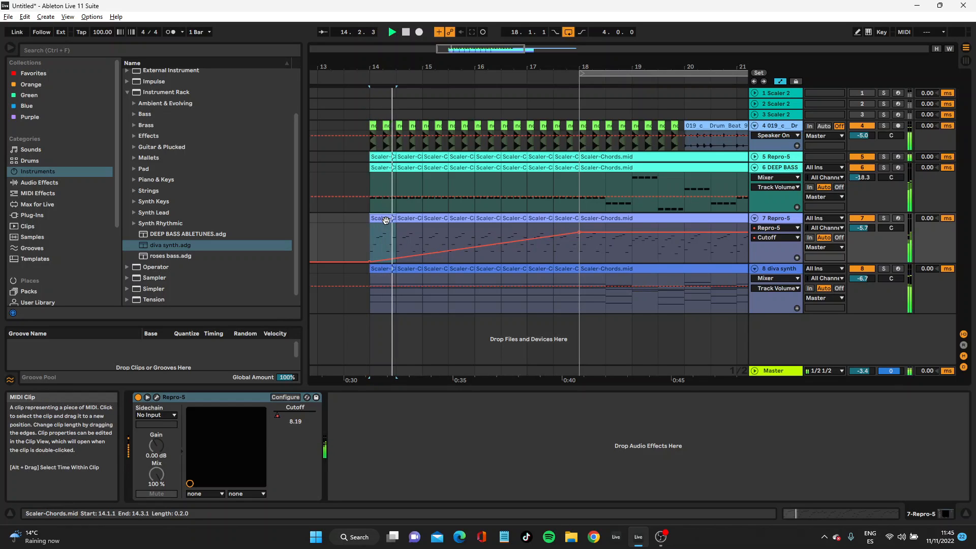
Bring up Diva's VCF1 Frequency envelope as the automation lane of the diva synth track
left_click(802, 278)
left_click(167, 397)
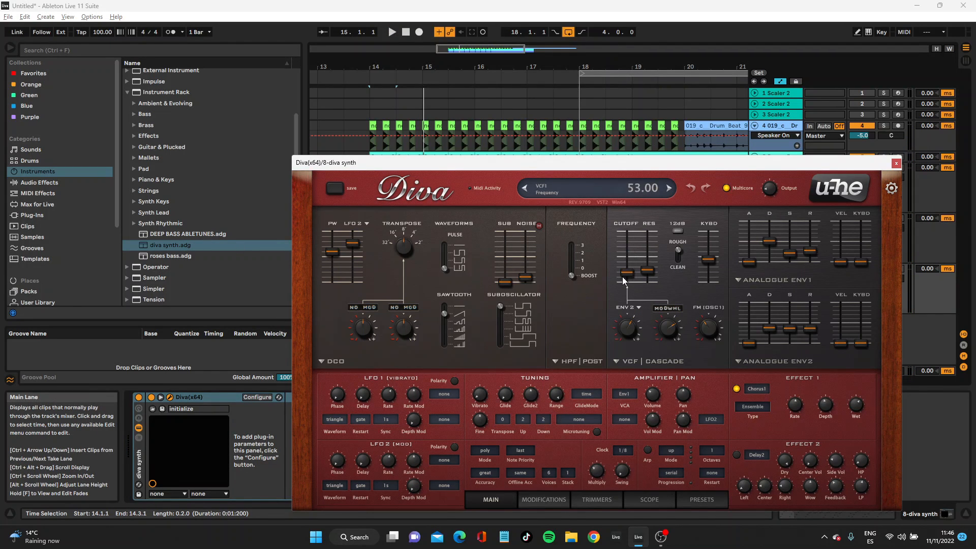
left_click(897, 164)
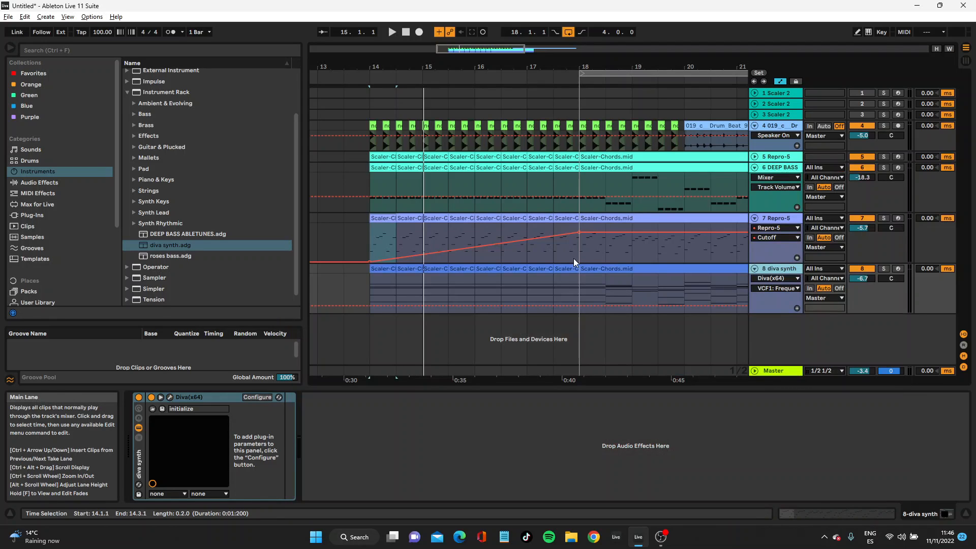
Draw a rising VCF1 Frequency ramp on the diva synth track from 0.31 at bar 14 up to bar 18, auditioning it
left_click(578, 304)
left_click_drag(370, 309, 371, 313)
key("space")
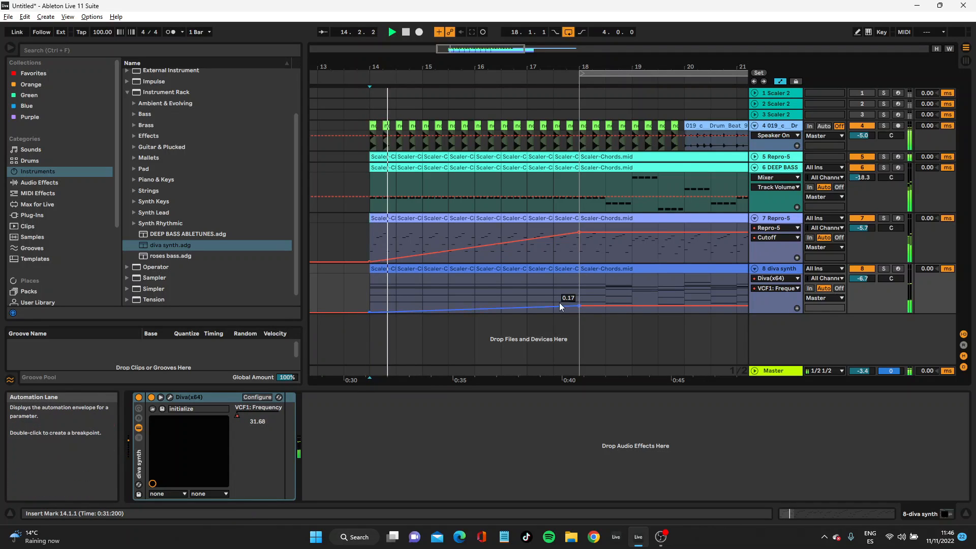
left_click_drag(578, 304, 579, 294)
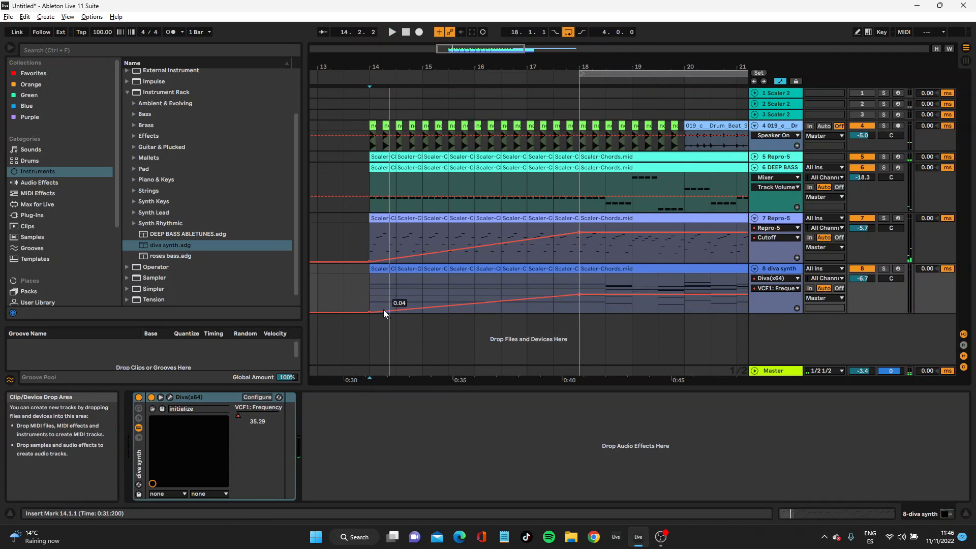
left_click_drag(369, 311, 368, 300)
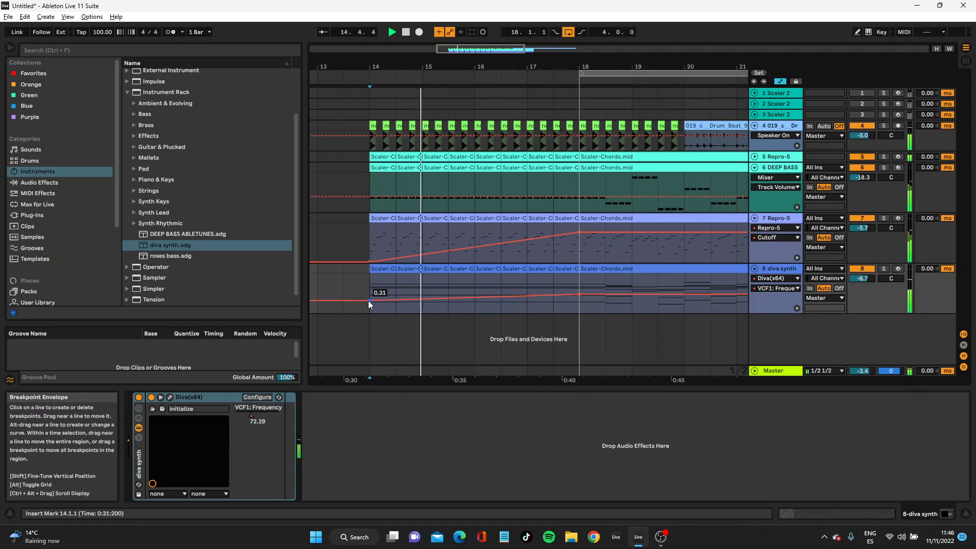
key("space")
Paste the four-bar chord clip at bar 14 of the diva synth track, restore the rising frequency ramp beneath it, and audition it
left_click(381, 273)
key("ctrl+v")
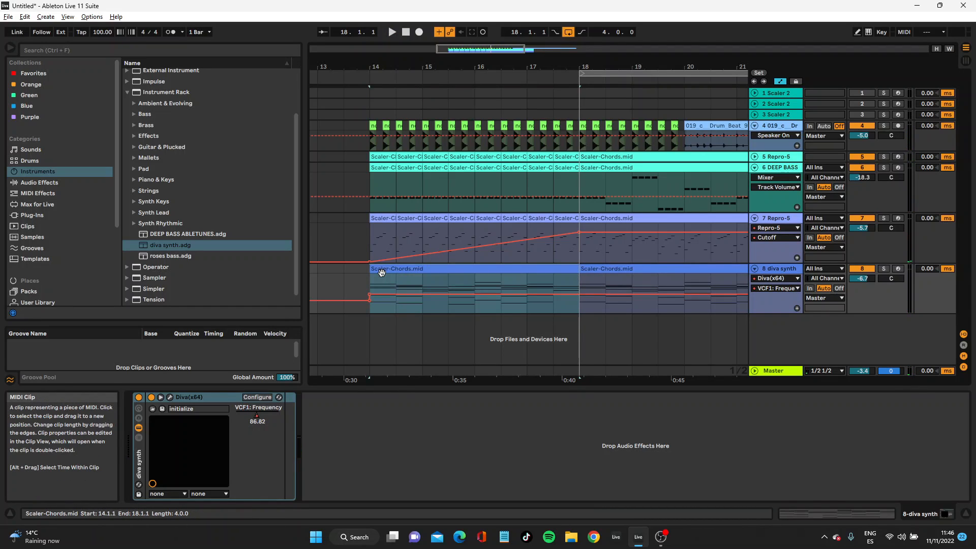
left_click(580, 294)
left_click(370, 296)
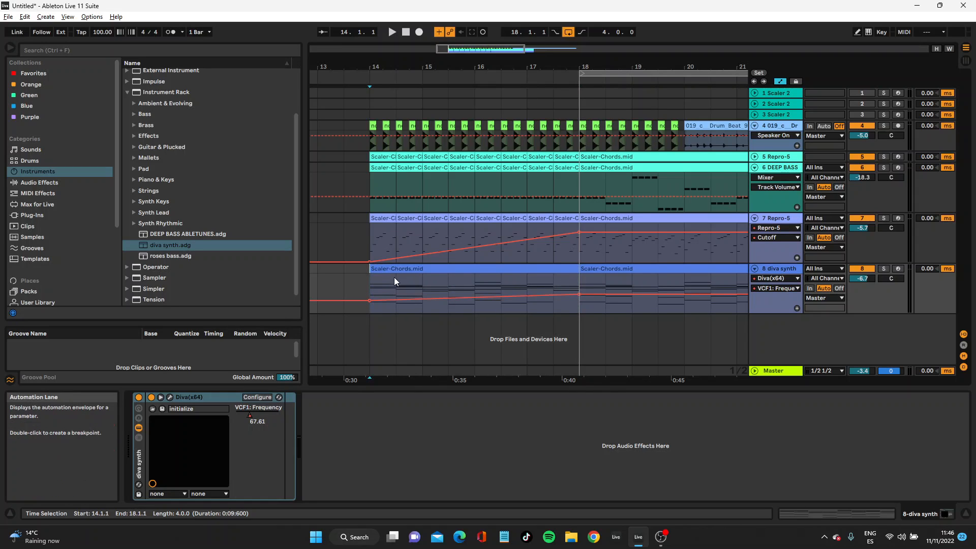
left_click(390, 269)
key("space")
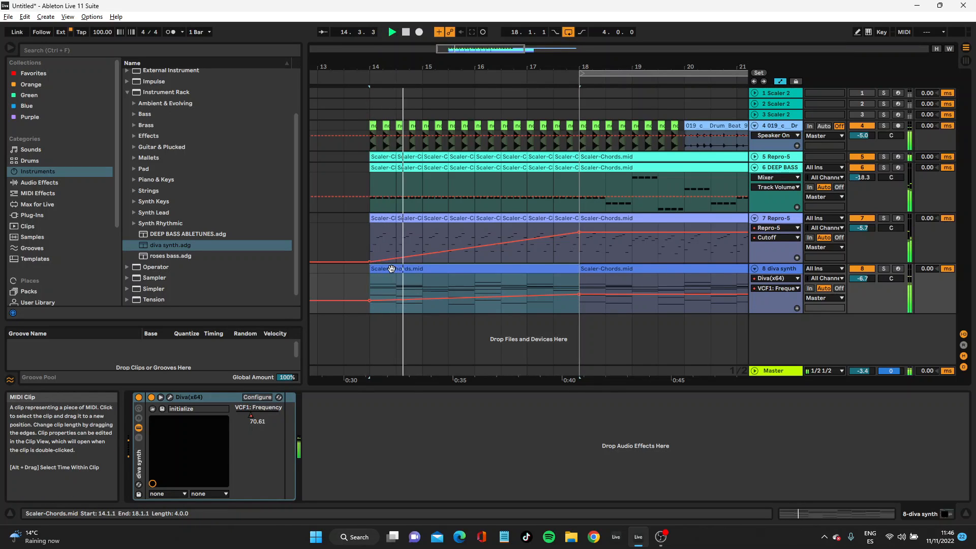
mouse_move(368, 300)
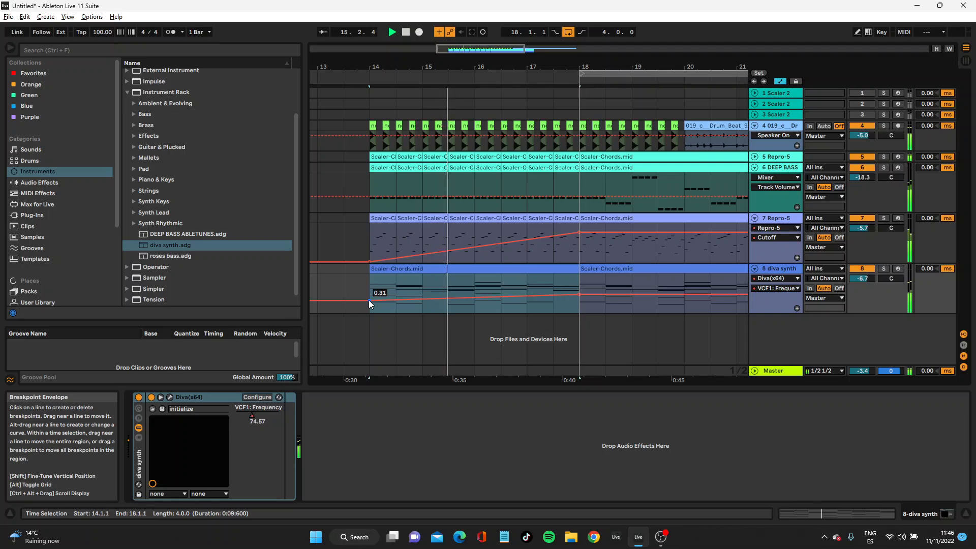
key("space")
Open the first DEEP BASS clip at bar 14 for note editing
double_click(388, 167)
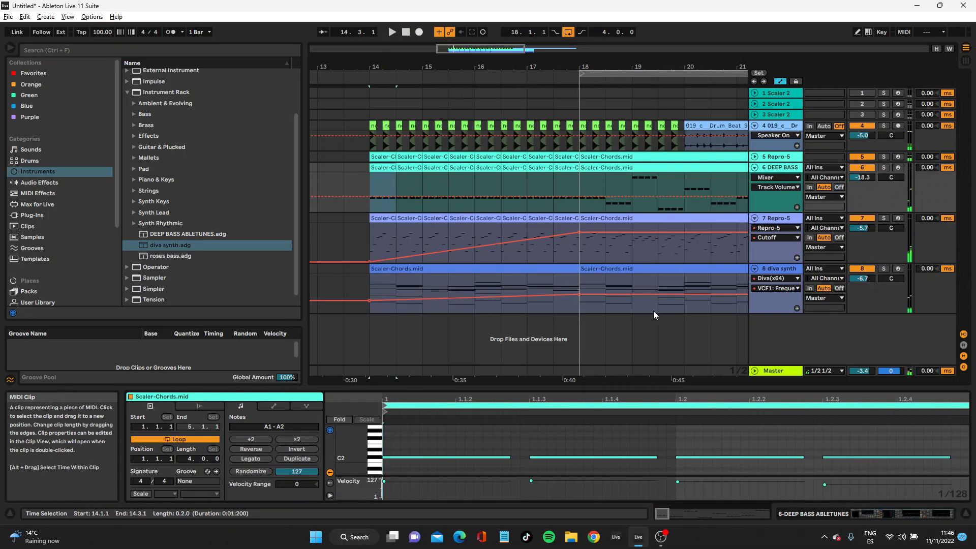
left_click(384, 461)
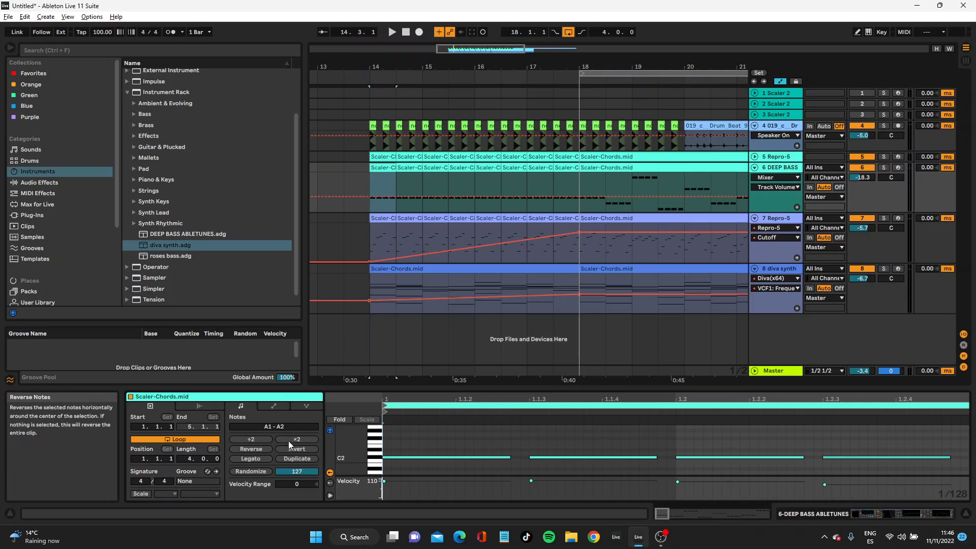
left_click(260, 437)
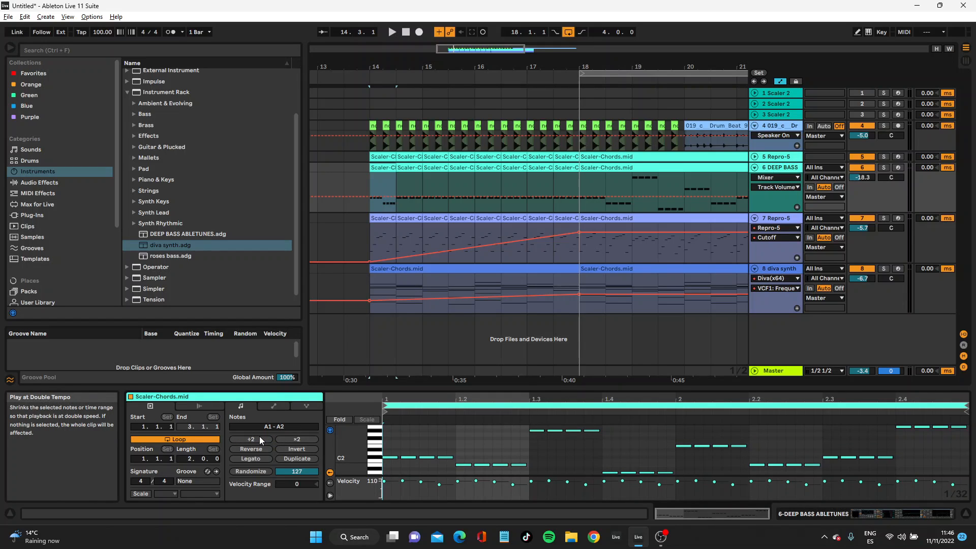
key("ctrl+z")
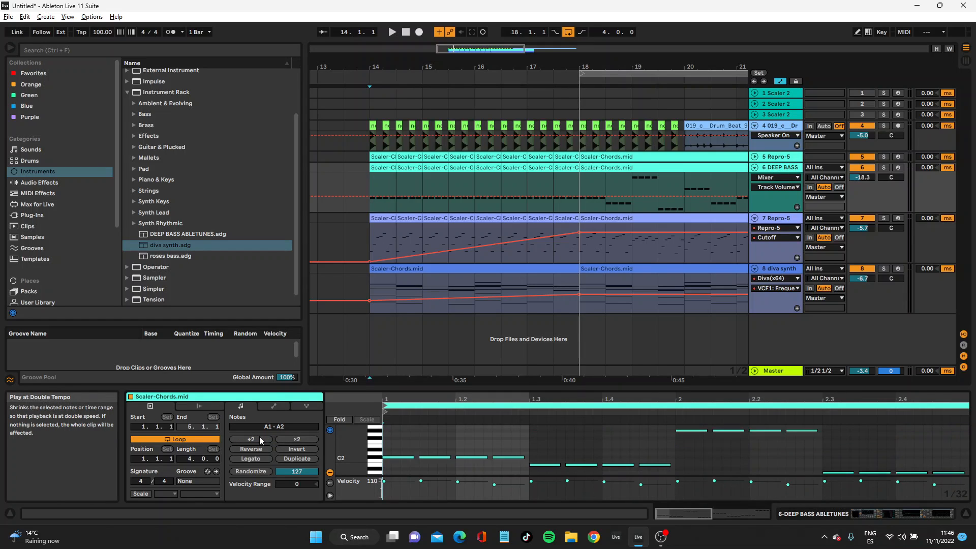
Set the note editor to a fixed 1/16 grid and shorten the first C#2 bass note to one sixteenth
left_click(399, 457)
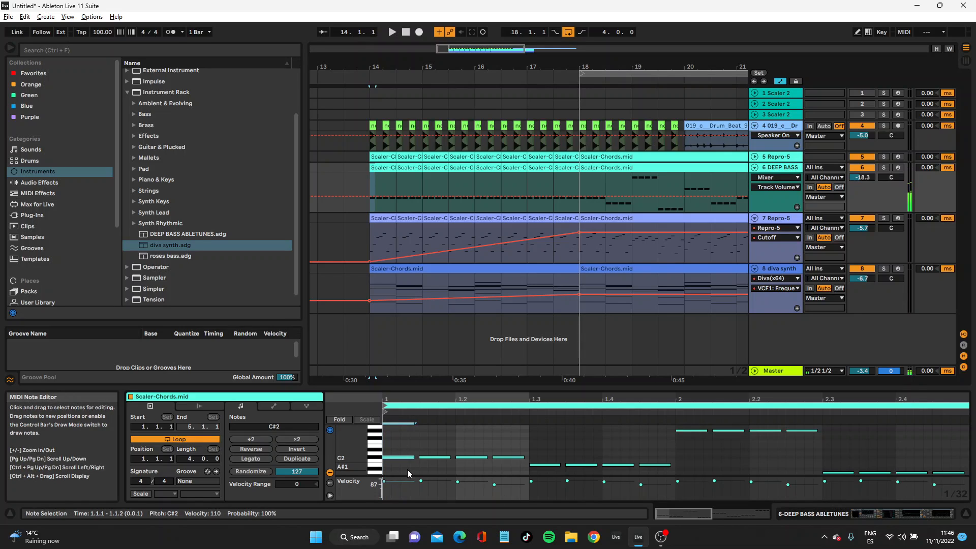
key("shift+Left")
key("shift+Left")
key("shift+Right")
right_click(455, 426)
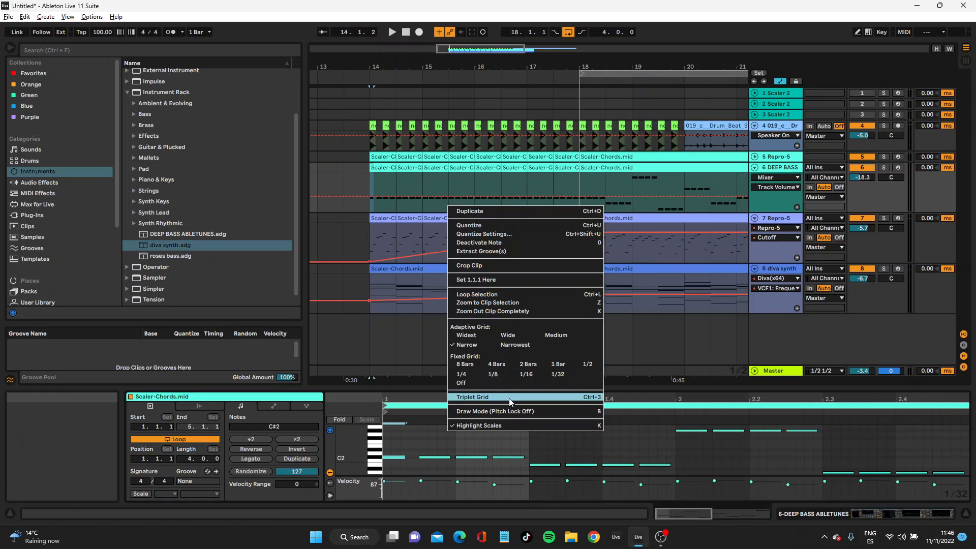
left_click(503, 374)
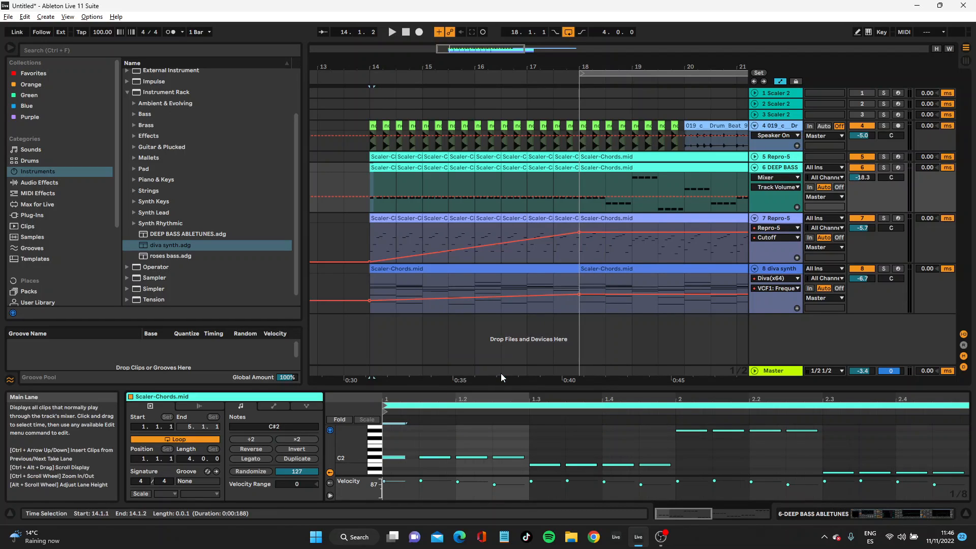
right_click(453, 444)
left_click(510, 399)
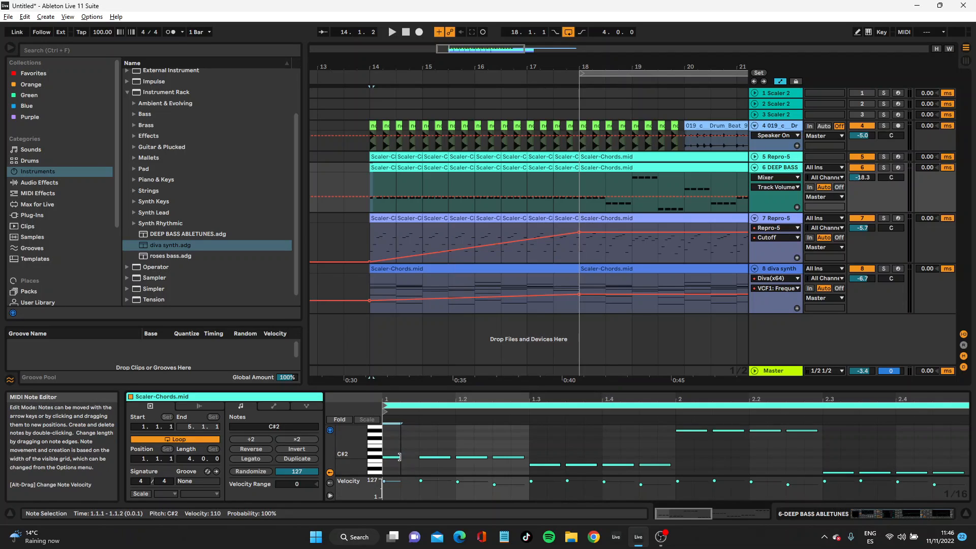
Duplicate the shortened C#2 note seven times to fill the first two beats with sixteenth notes
left_click(445, 458)
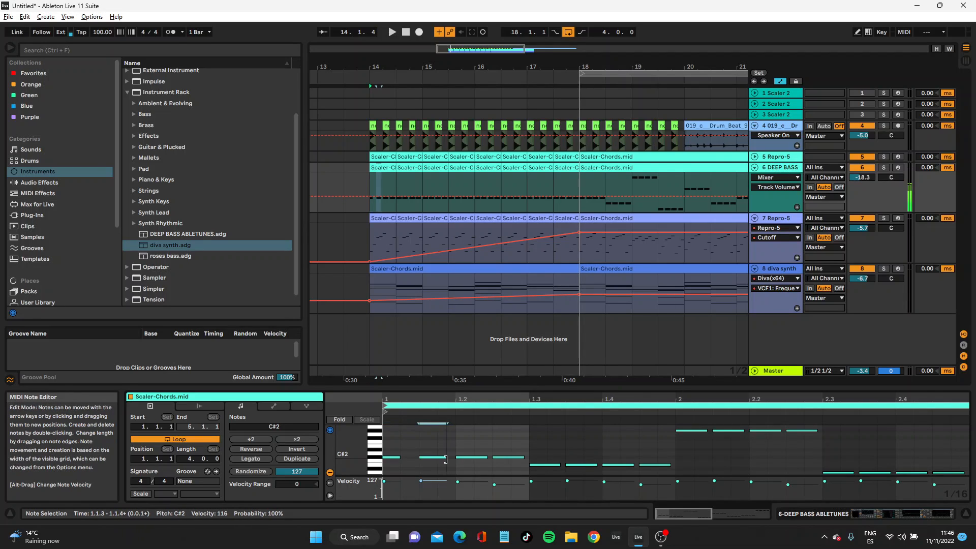
key("ctrl+d")
key("ctrl+d")
key("ctrl+d")
key("ctrl+d")
key("ctrl+d")
key("ctrl+d")
key("ctrl+d")
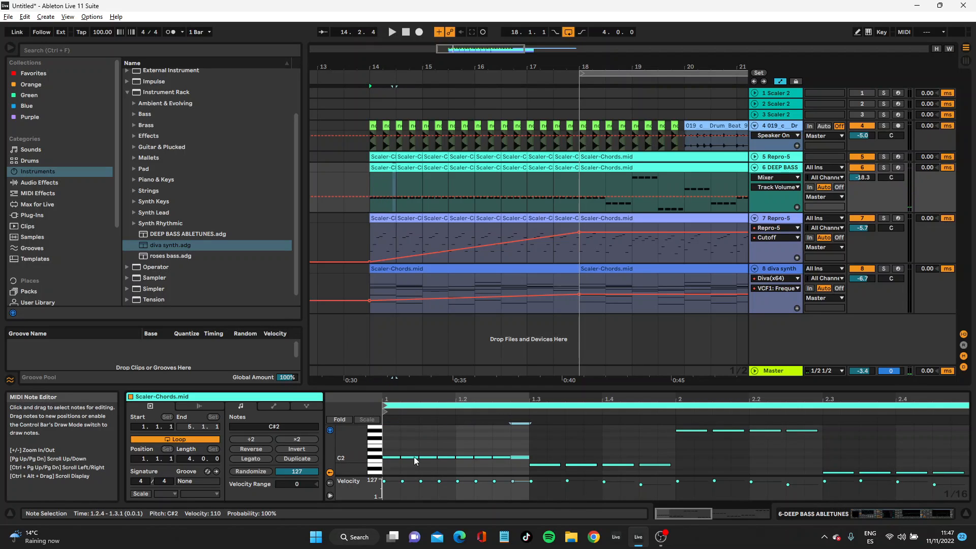
key("space")
Duplicate the run of C#2 sixteenths to beat 3 of bar 1 and lower the copy to B1
left_click_drag(525, 470, 409, 452)
key("ctrl+d")
key("Down")
key("Down")
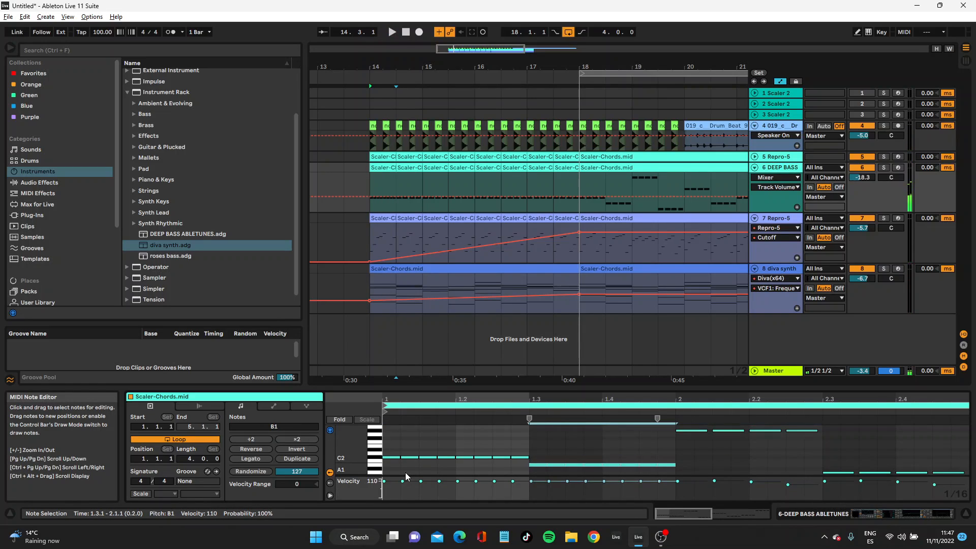
Duplicate the B1 run to the start of bar 2 and raise the copy by nine semitones
key("ctrl+d")
key("Up")
key("Up")
key("Up")
key("Up")
key("Up")
key("Up")
key("Up")
key("Up")
key("Up")
Duplicate the raised run to beat 3 of bar 2 and lower the copy to A1
key("ctrl+d")
key("Down")
key("Down")
key("Down")
key("Down")
key("Down")
key("Down")
key("Down")
key("Down")
key("Down")
key("Down")
key("Down")
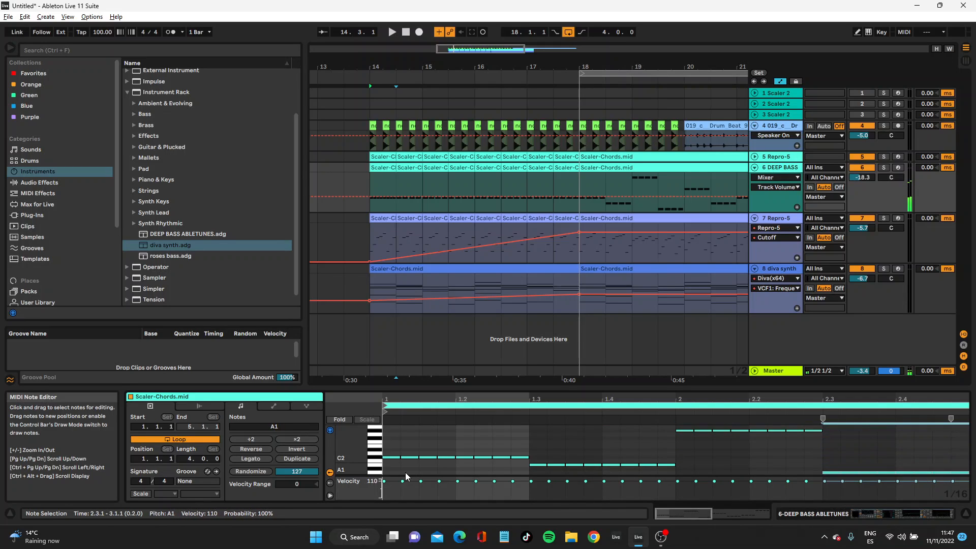
Select the first DEEP BASS clip at bar 14 and hide the automation lanes
left_click(387, 168)
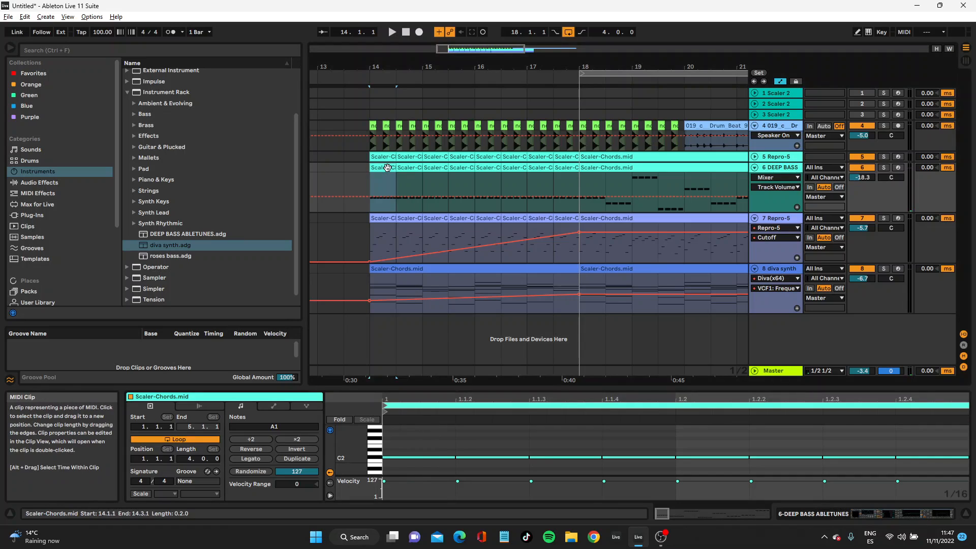
key("a")
Try to extend the first DEEP BASS clip to bar 18
left_click_drag(392, 171, 575, 174)
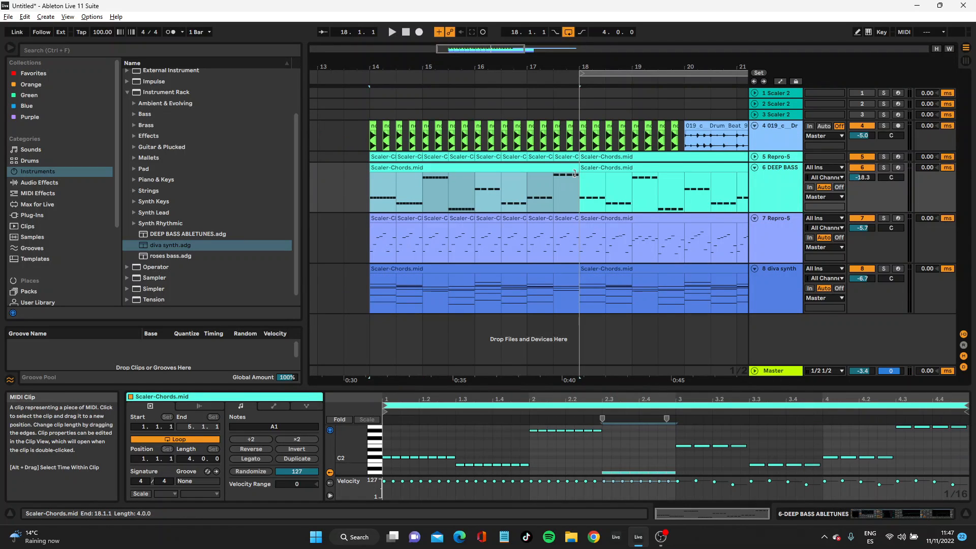
key("ctrl+z")
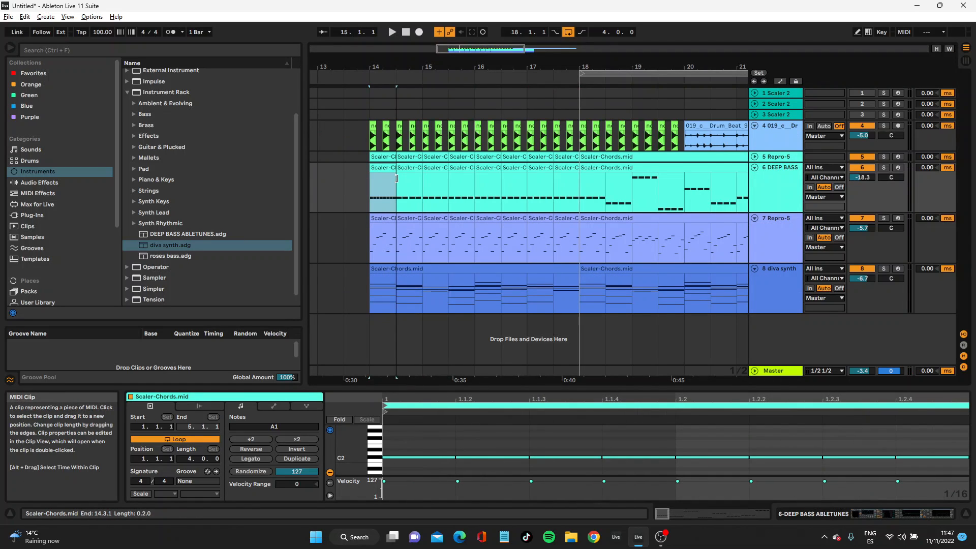
Duplicate the edited two-beat DEEP BASS clip repeatedly up to bar 18 and play the intro from bar 14
key("ctrl+d")
key("ctrl+d")
key("ctrl+d")
key("ctrl+d")
key("ctrl+d")
key("ctrl+d")
left_click(384, 168)
key("space")
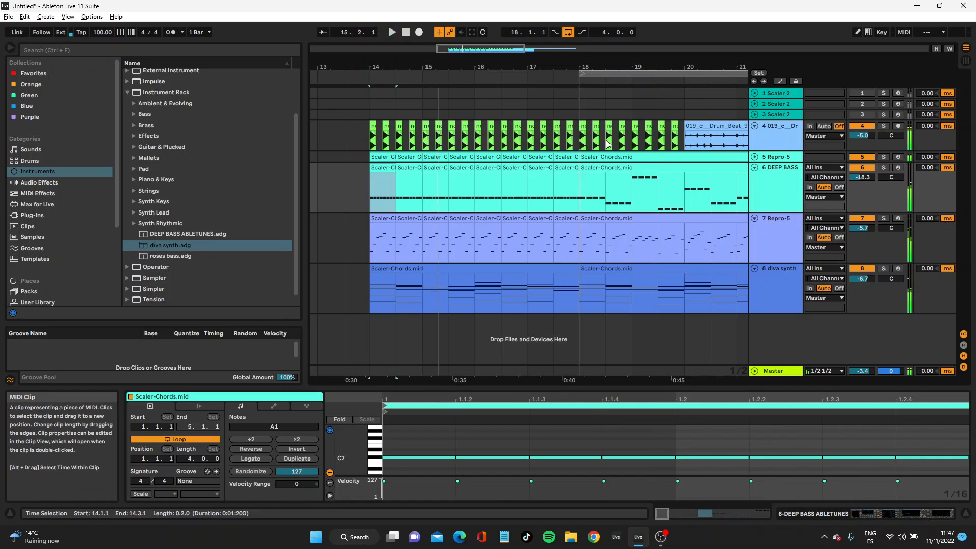
Turn off transient looping and set the transient envelope to 92 for the sixteen kick clips from bar 14 to bar 18
left_click(372, 125)
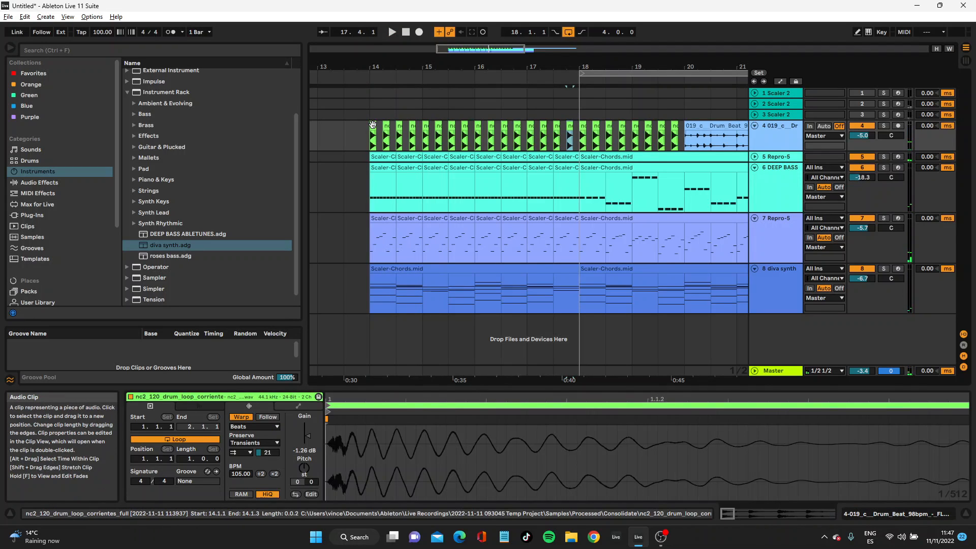
left_click(570, 125, "shift")
left_click(244, 452)
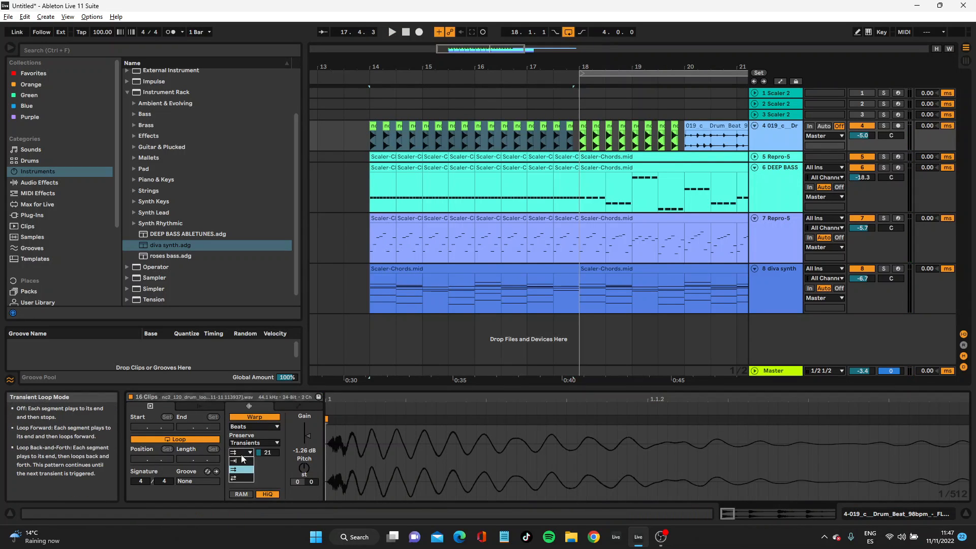
key("space")
left_click_drag(273, 452, 272, 417)
key("space")
Shorten the first kick clip at bar 14 to about 0.113 seconds and play it back
left_click_drag(367, 67, 368, 150)
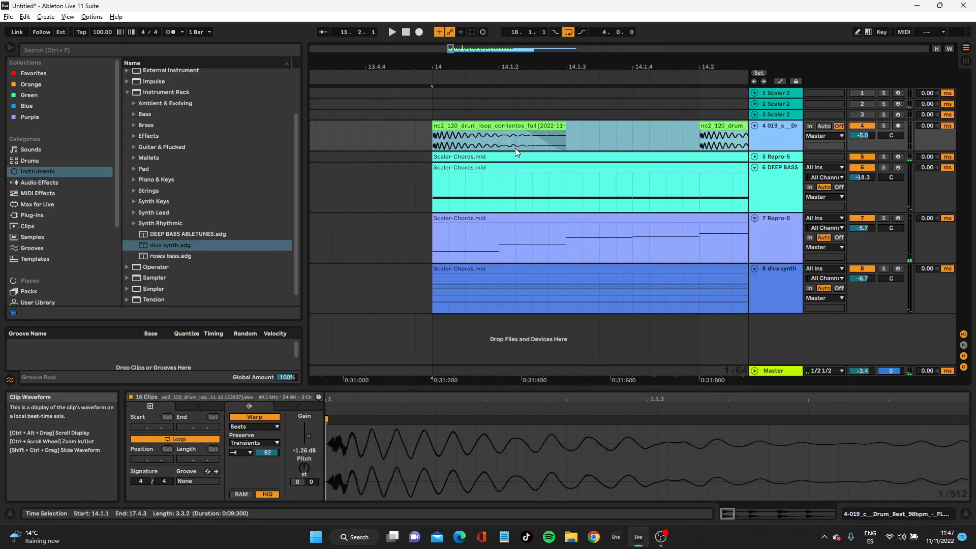
left_click(515, 148)
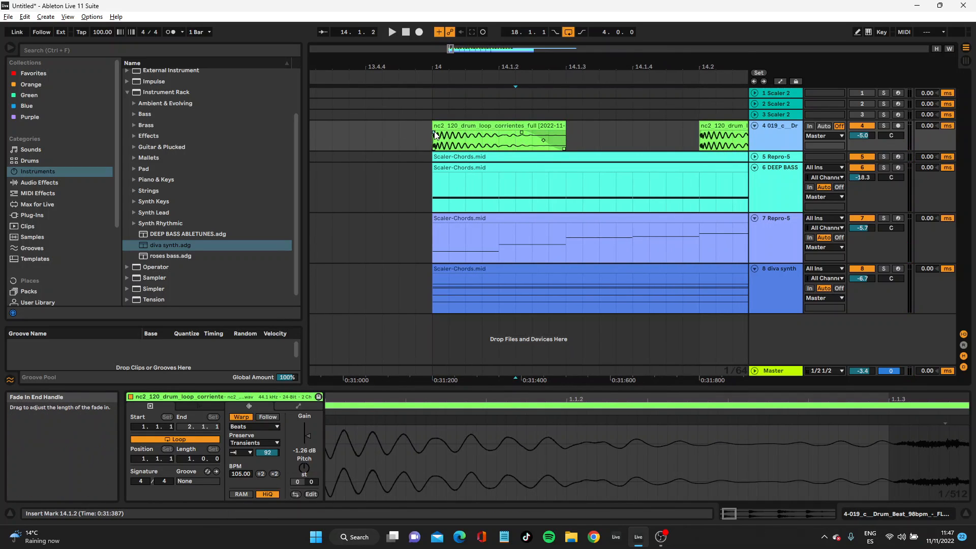
key("space")
left_click(456, 124)
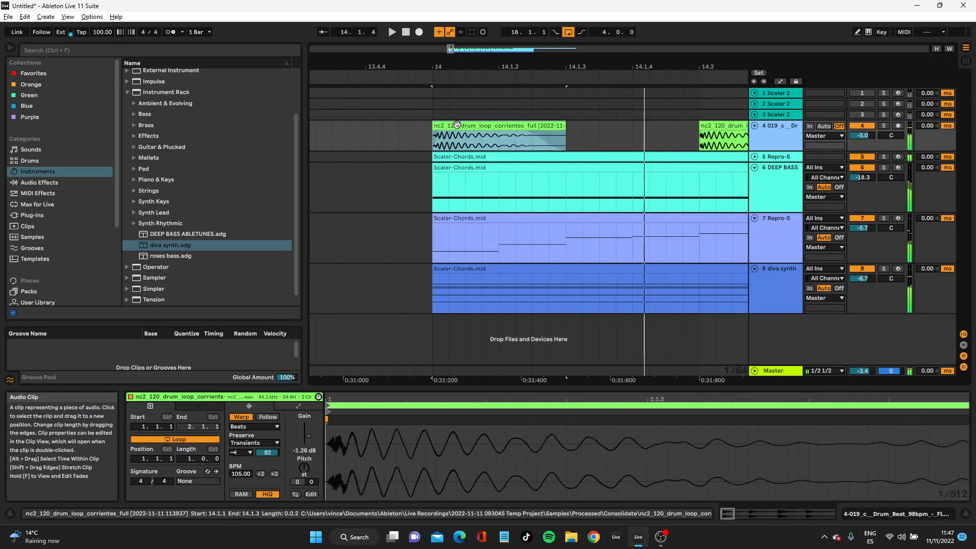
left_click_drag(441, 132, 423, 132)
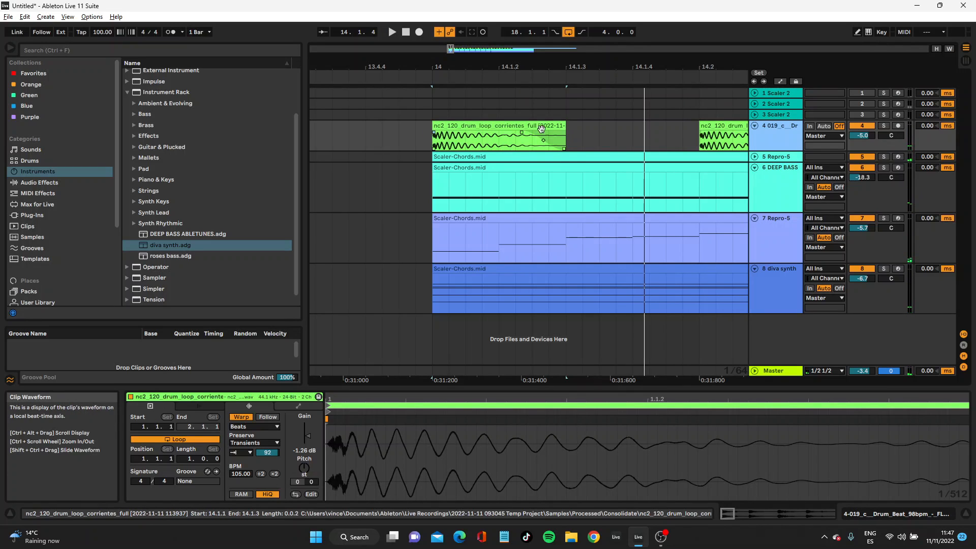
left_click_drag(564, 137, 505, 137)
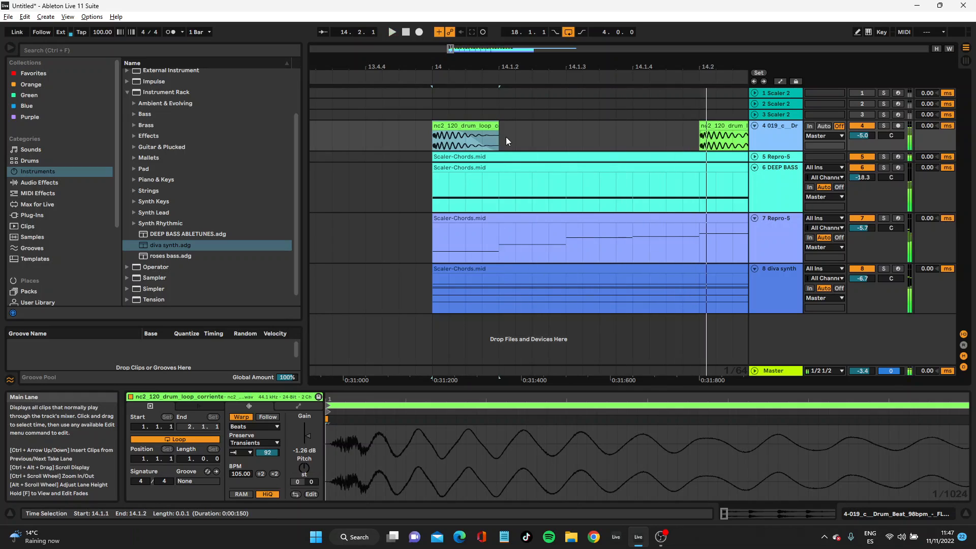
left_click_drag(505, 136, 489, 136)
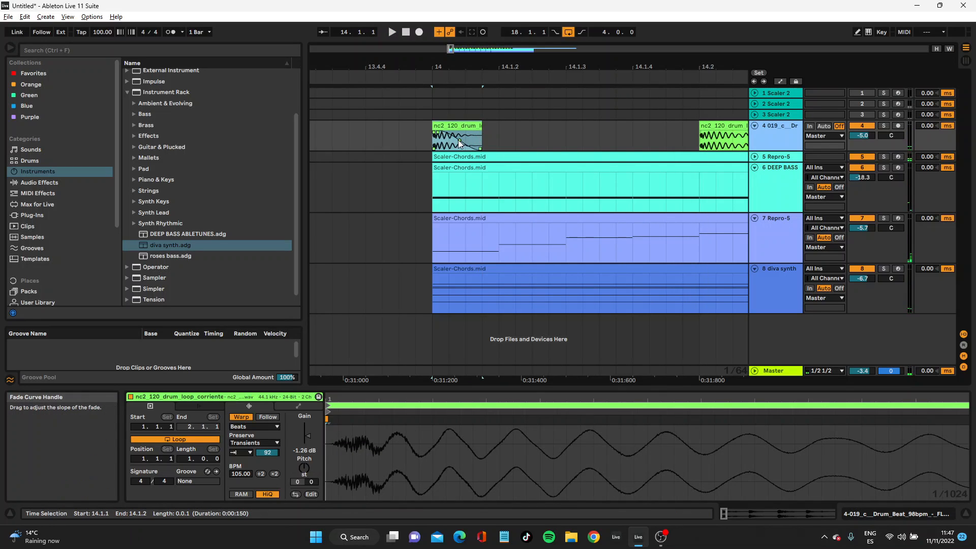
key("space")
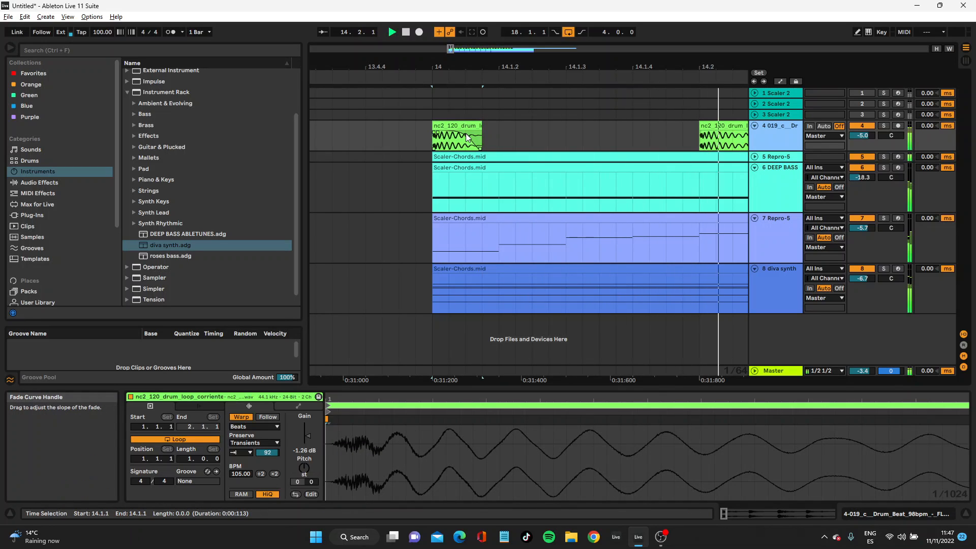
Delete all the other kick clips from beat 2 of bar 14 up to bar 20
left_click_drag(505, 67, 506, 11)
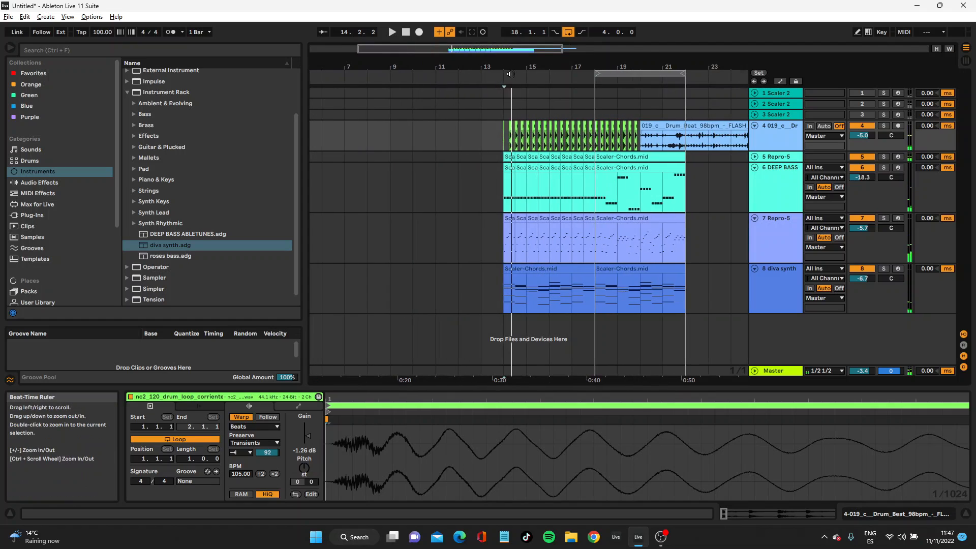
left_click(513, 128)
left_click(639, 130, "shift")
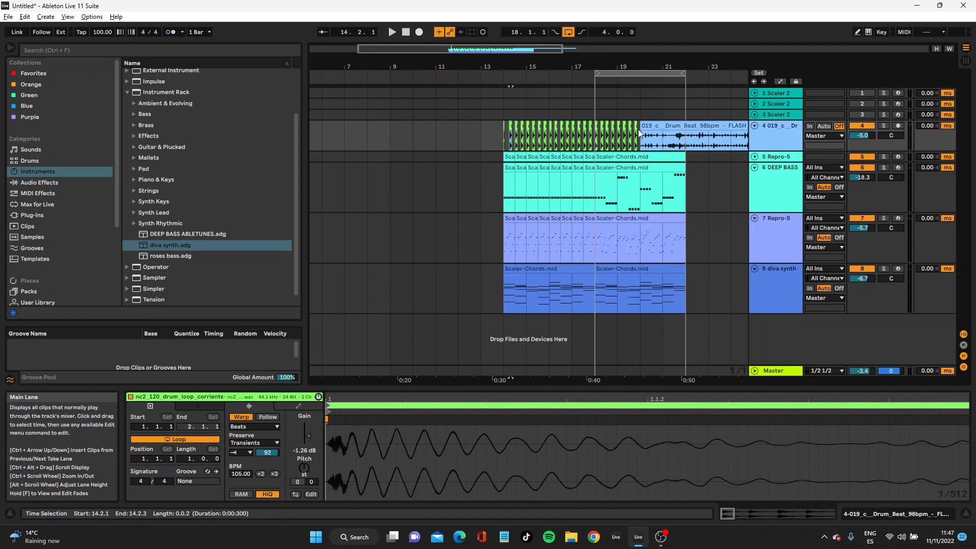
key("Delete")
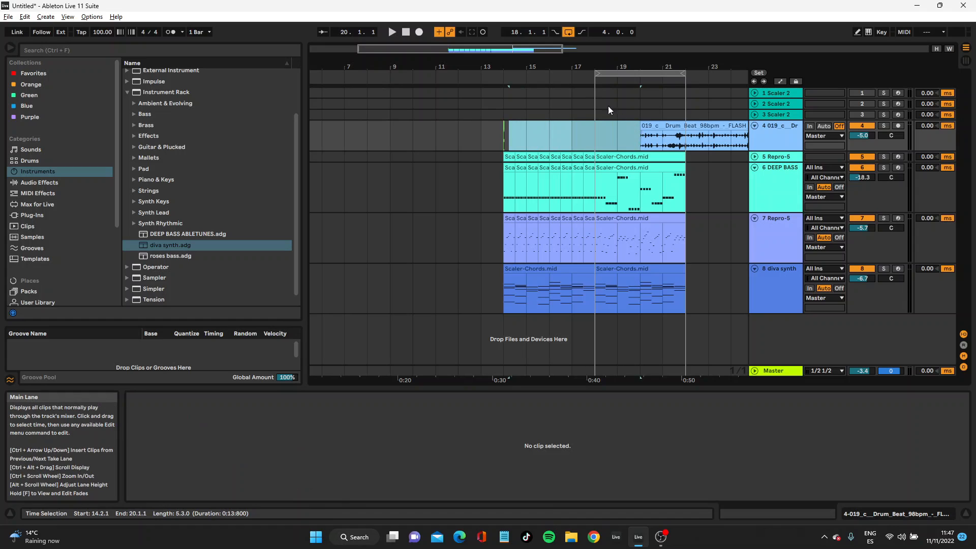
Duplicate the shortened kick twice at eighth-note spacing from the start of bar 14 and play the pattern
left_click(524, 86)
key("space")
left_click_drag(509, 67, 509, 127)
left_click(485, 136)
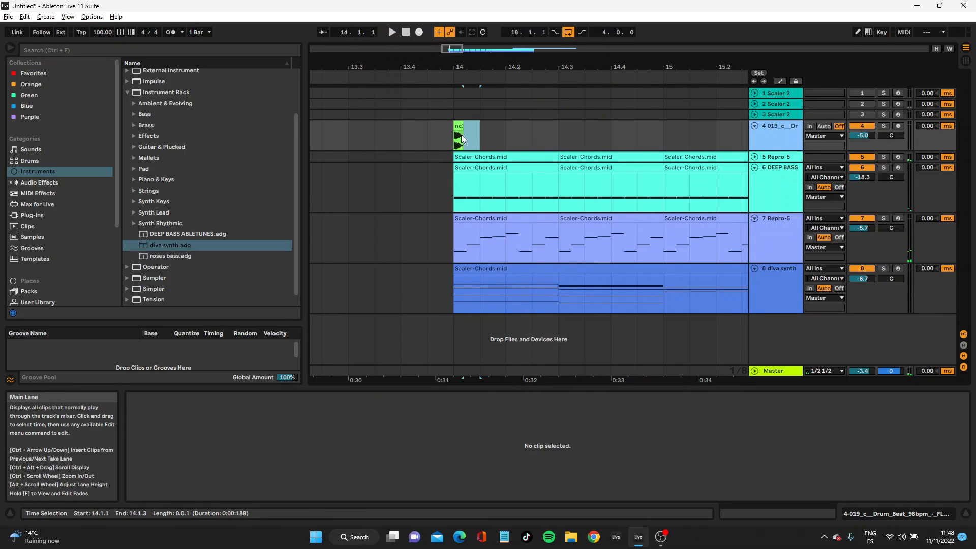
left_click(453, 137)
key("ctrl+d")
key("ctrl+d")
key("ctrl+z")
key("space")
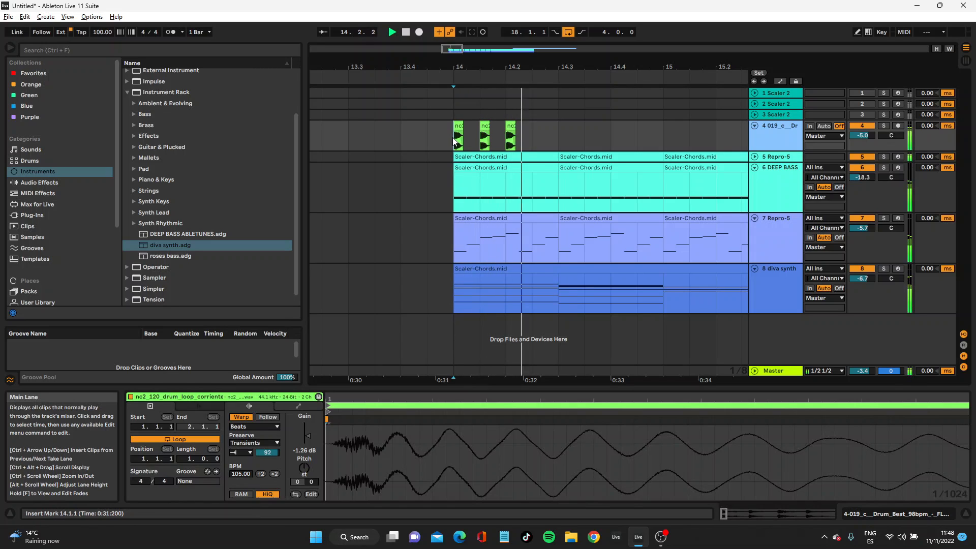
Undo the last kick duplicate and repeat the one-beat section starting at bar 14 along the drum track up to bar 20
key("ctrl+z")
left_click_drag(504, 135, 453, 135)
key("ctrl+d")
key("ctrl+d")
key("ctrl+d")
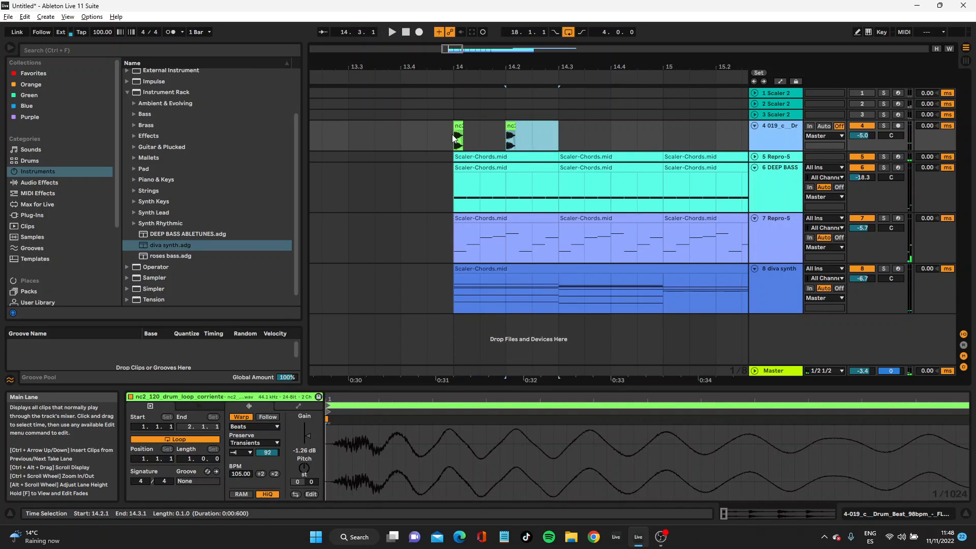
left_click_drag(584, 58, 563, 57)
key("ctrl+d")
key("ctrl+d")
key("ctrl+d")
key("ctrl+d")
key("ctrl+d")
key("ctrl+d")
key("ctrl+d")
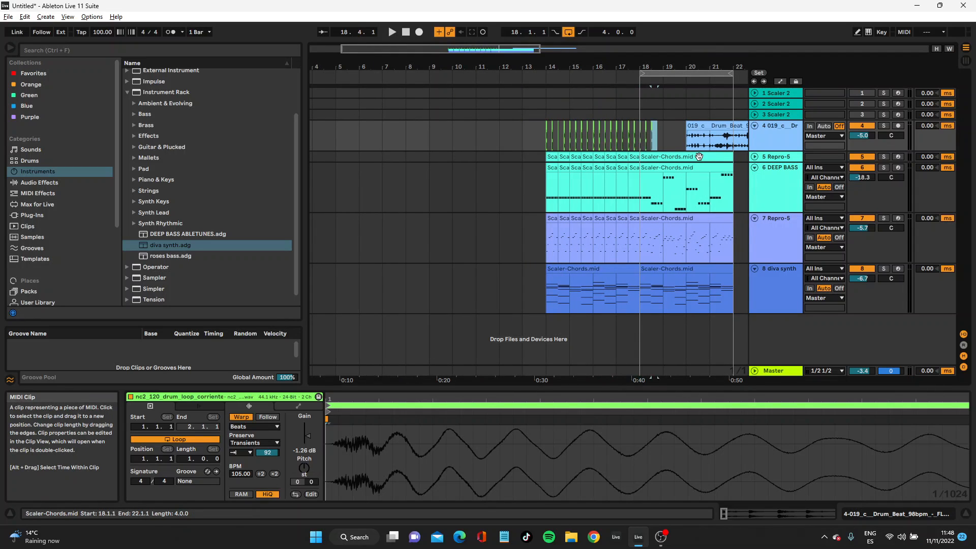
Play the arrangement from bar 14 to hear the repeated kicks with the synth parts
left_click(544, 140)
key("space")
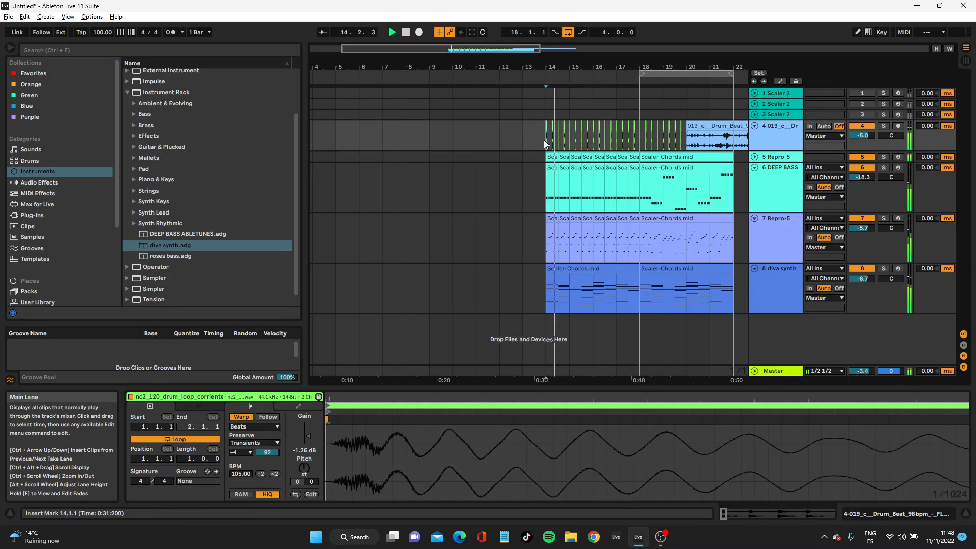
left_click_drag(581, 63, 401, 72)
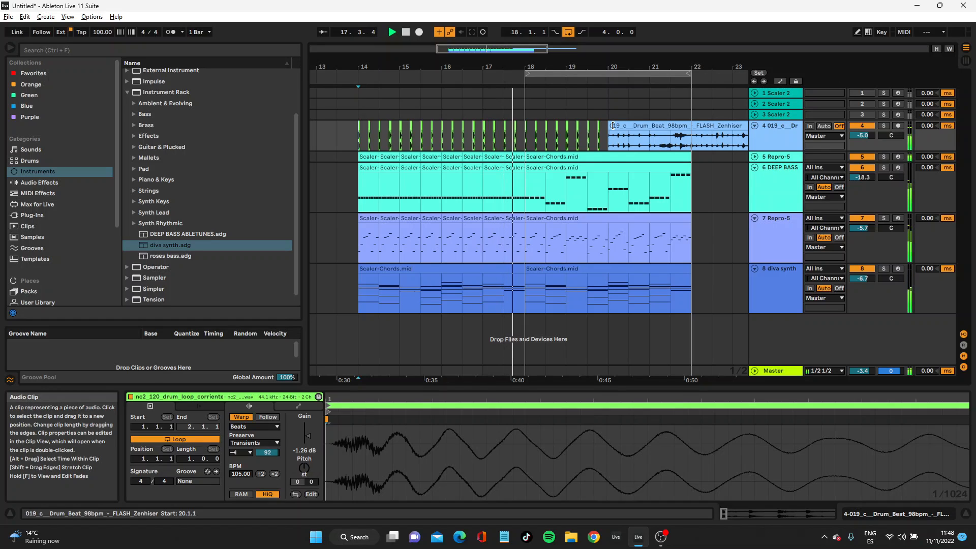
Move the 98 bpm drum beat clip from bar 20 back to bar 18, over the kicks there, and delete it
left_click_drag(612, 126, 527, 123)
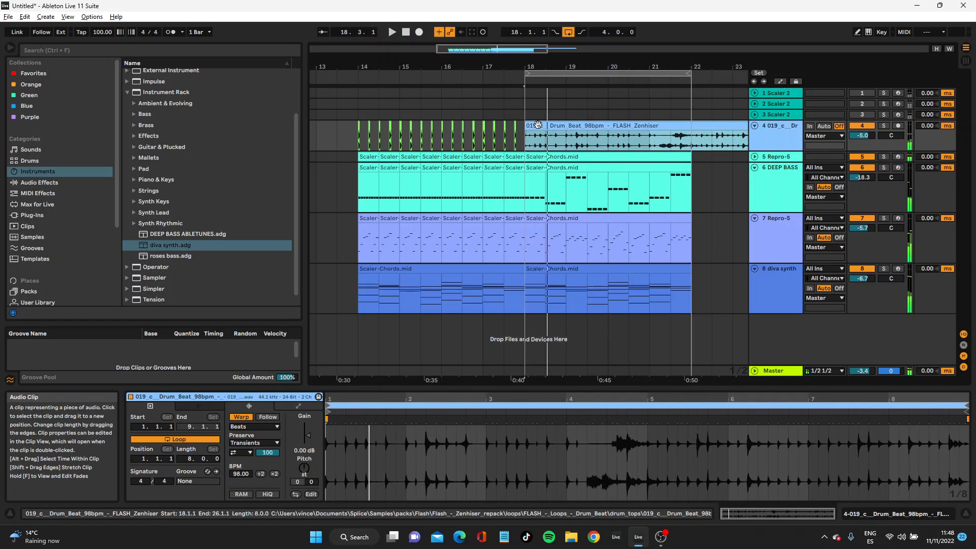
key("Delete")
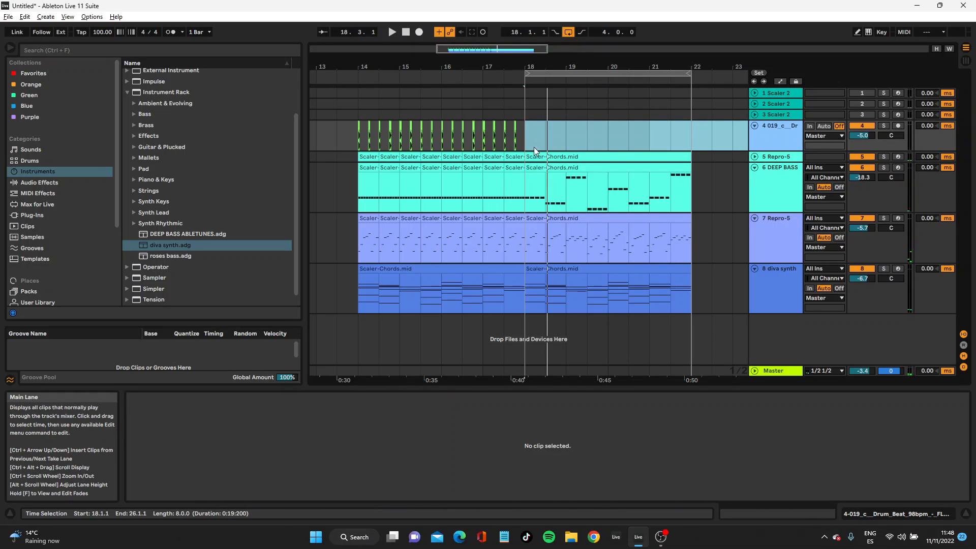
Place the nc2_120_drum_loop_corrientes sample from Splice's Neon Chill 2 pack on the drum track at bar 18
scroll(32, 238, "down", 2)
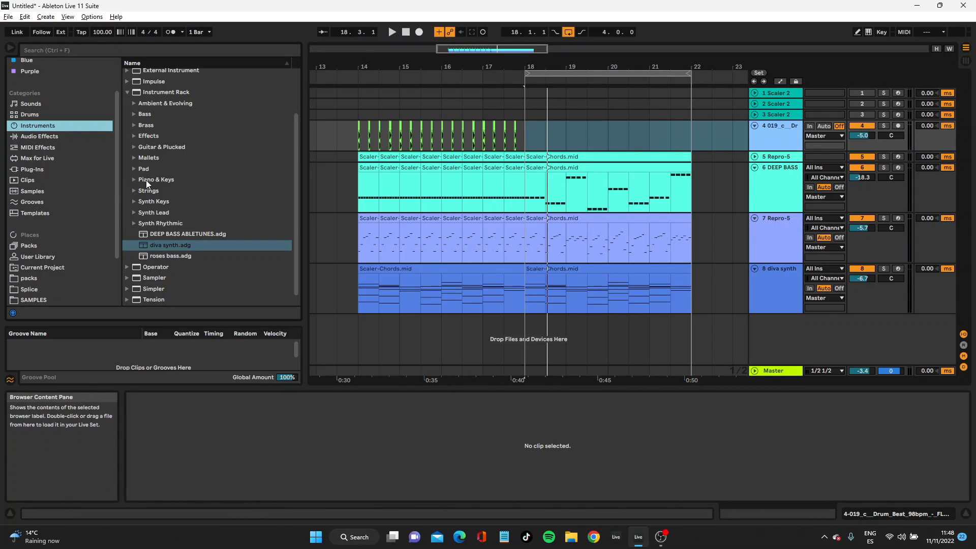
scroll(30, 249, "down", 3)
left_click(25, 244)
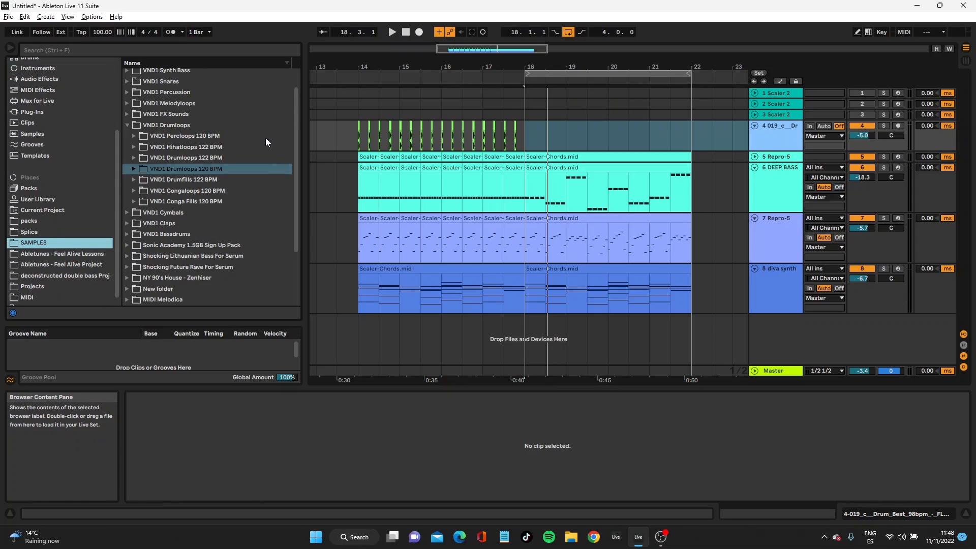
scroll(53, 166, "up", 5)
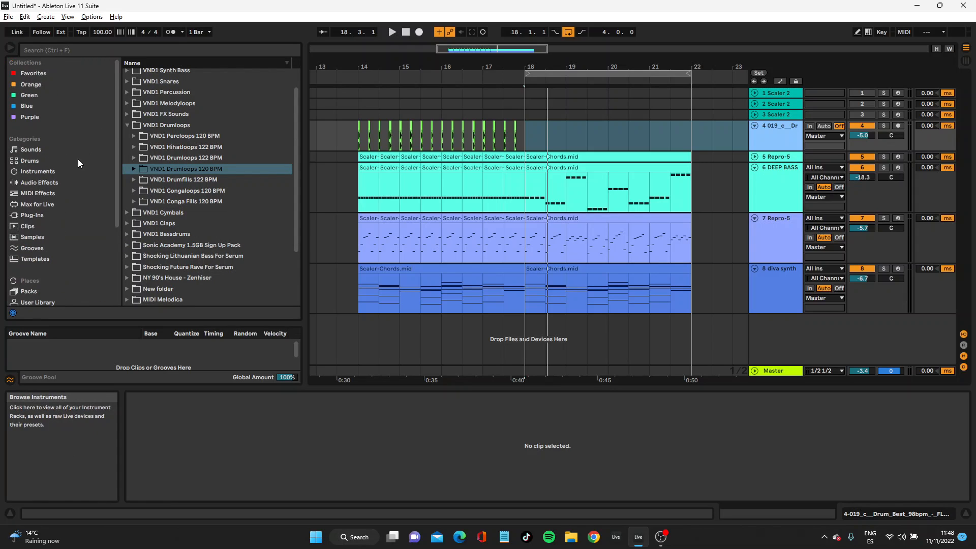
scroll(40, 274, "down", 3)
left_click(43, 267)
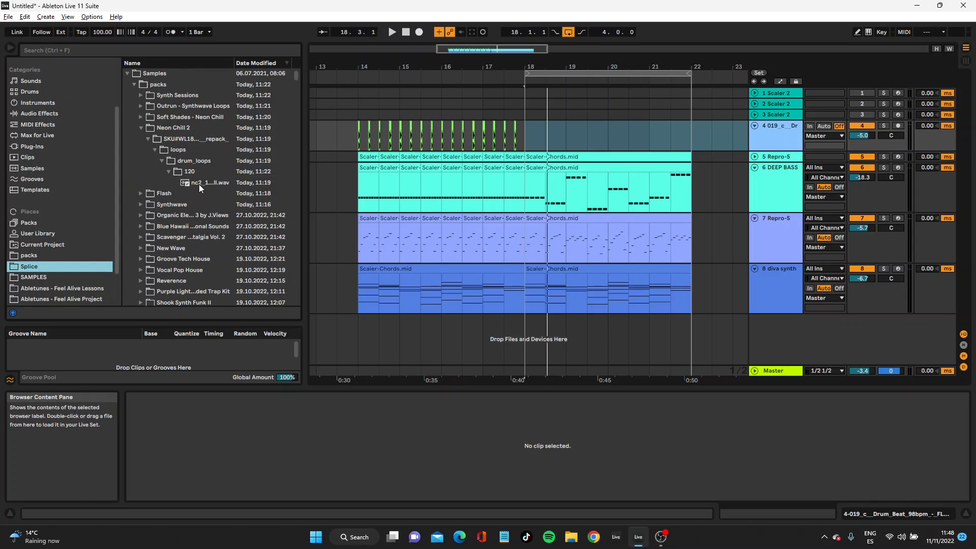
left_click(199, 184)
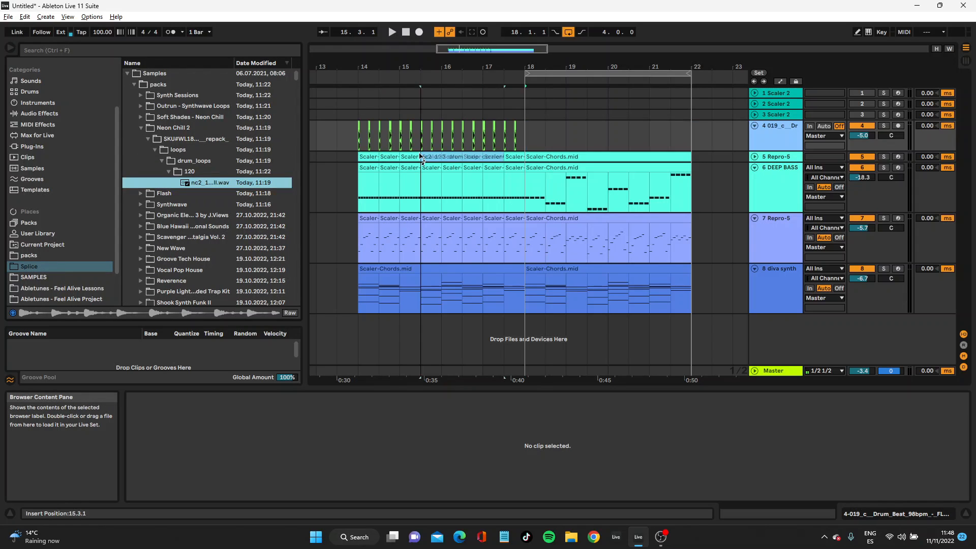
left_click_drag(200, 184, 527, 135)
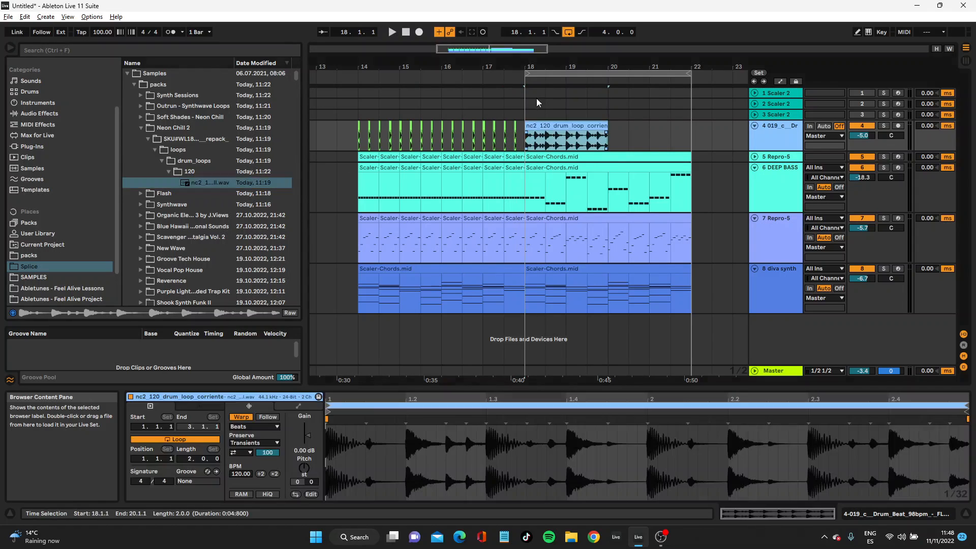
Cut out the second half of the first two beats in the new drum loop and consolidate 18.1.1 to 18.3.1 into one clip
left_click_drag(531, 60, 532, 64)
mouse_move(506, 141)
left_mouse_down()
mouse_move(638, 133)
mouse_move(455, 138)
left_mouse_up()
key("Delete")
left_click(601, 147)
key("Delete")
left_click(641, 134)
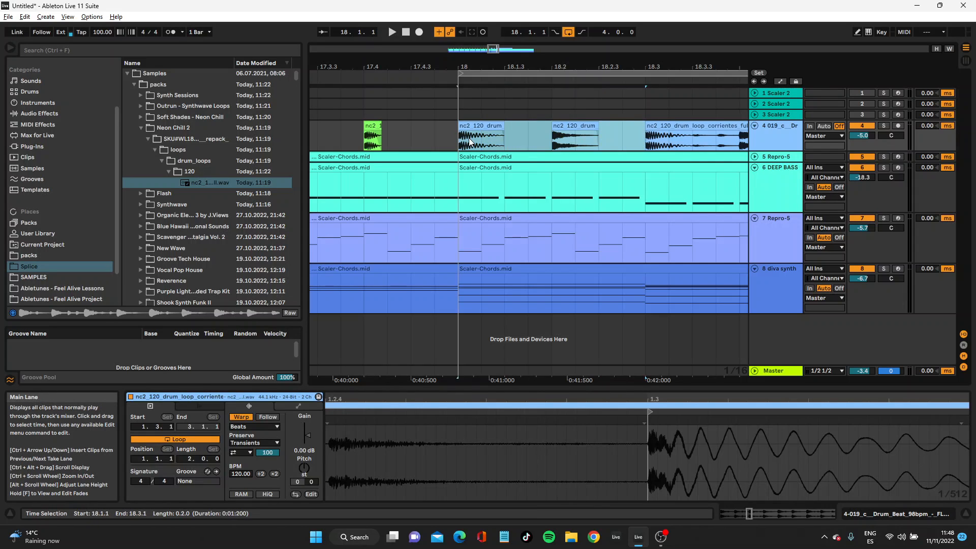
key("ctrl+j")
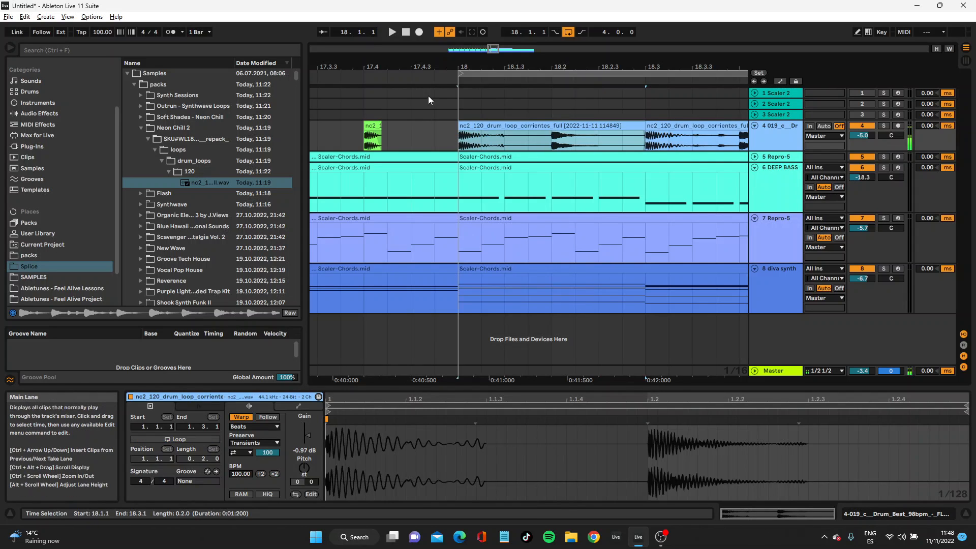
Loop the consolidated drum clip out to bar 22 and play it back with the other tracks
left_click(174, 439)
left_click_drag(509, 65, 366, 34)
left_click_drag(385, 133, 584, 130)
key("space")
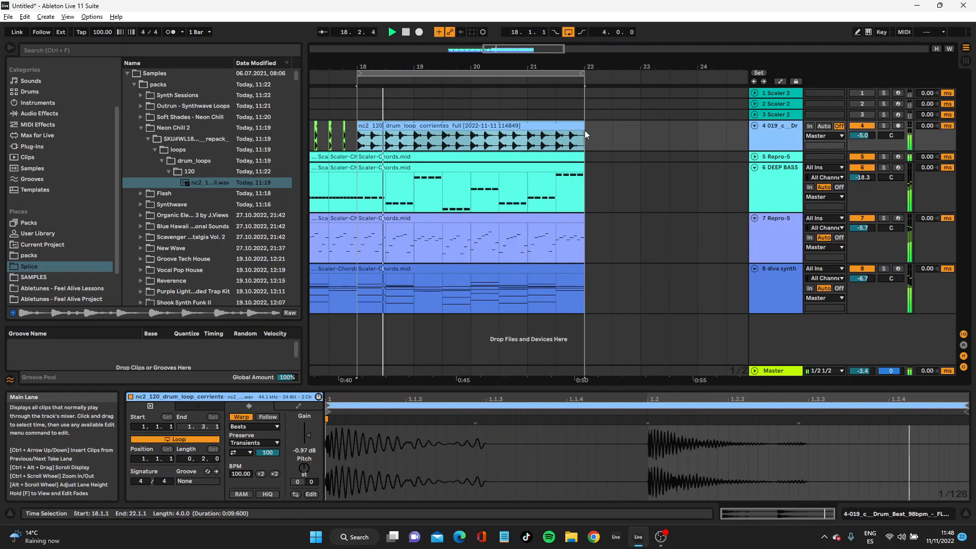
left_click(569, 122)
left_click_drag(538, 66, 648, 43)
key("space")
Insert an audio track below the drum track and search the Splice samples for "hat"
right_click(773, 136)
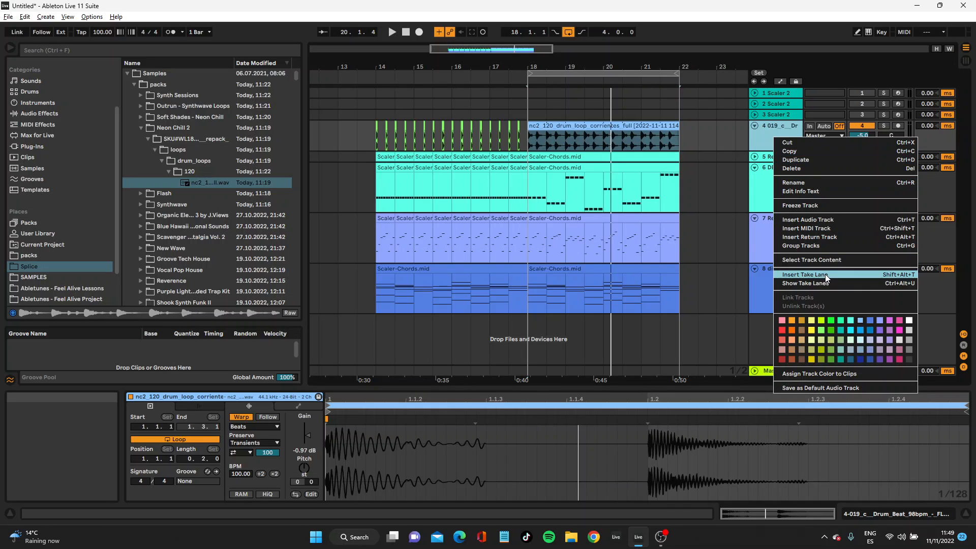
left_click(808, 220)
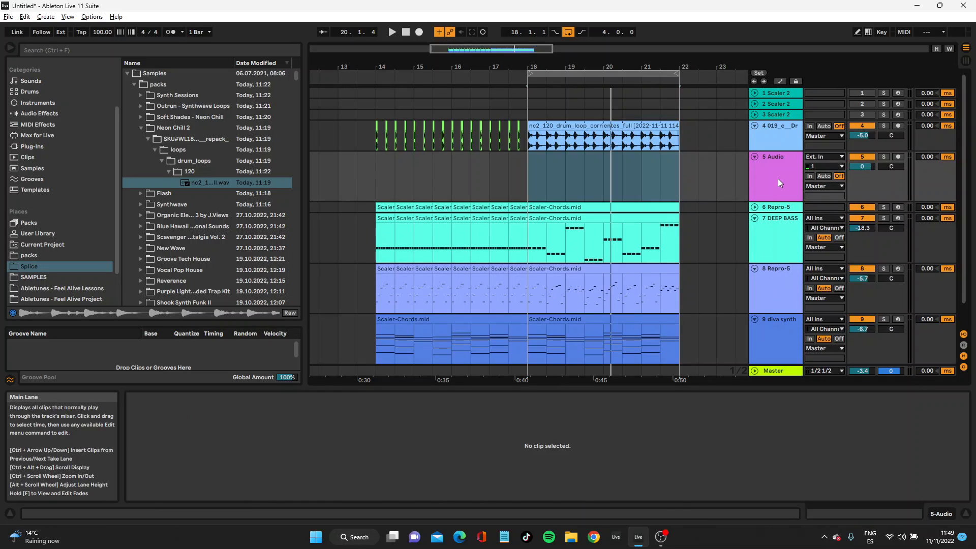
left_click(58, 53)
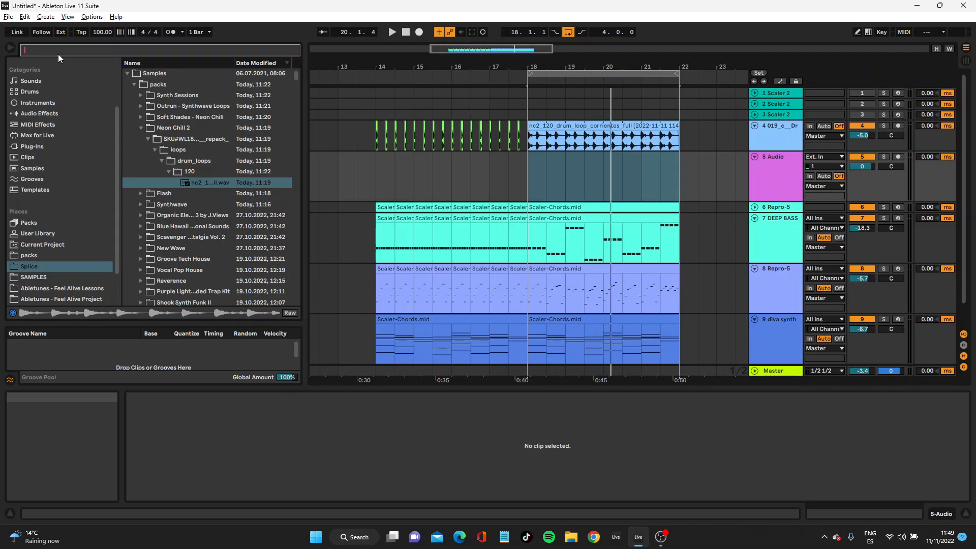
type("hatr")
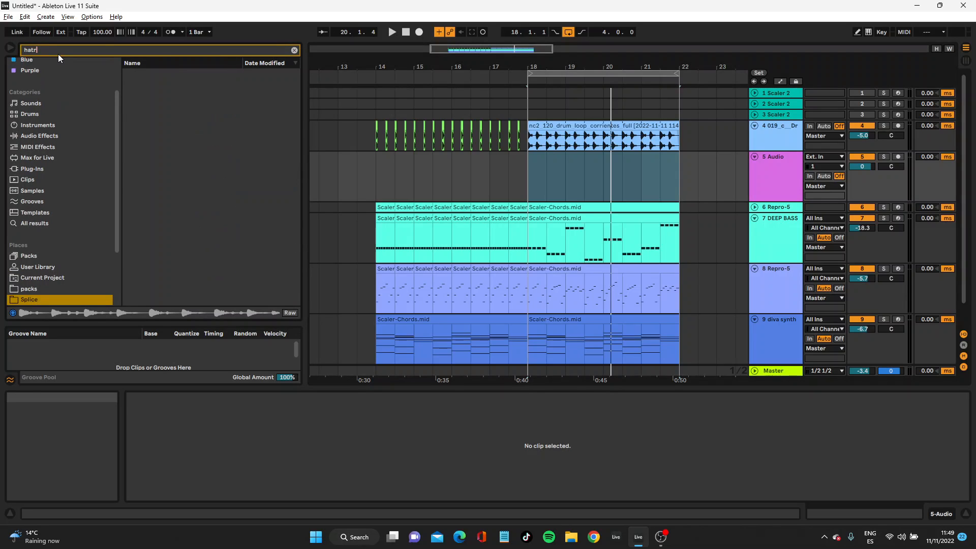
key("BackSpace")
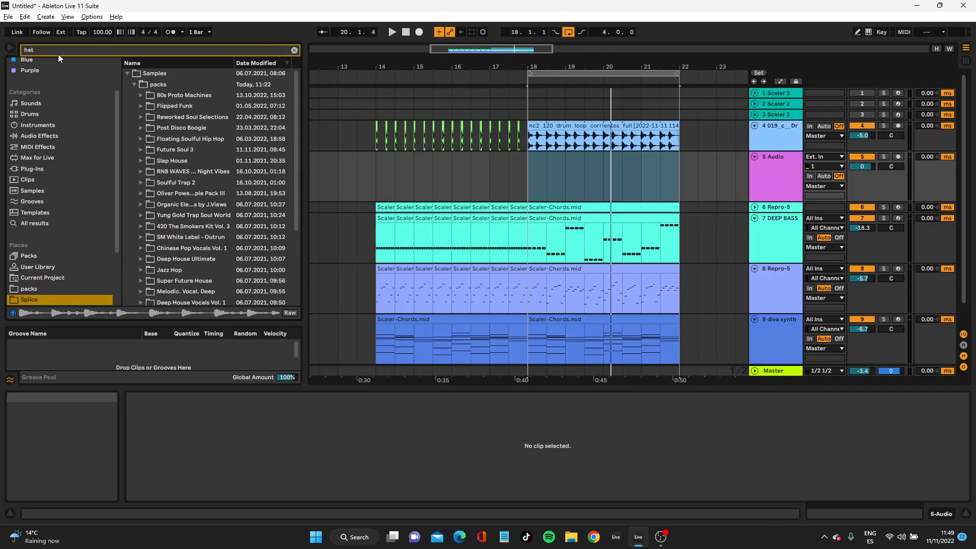
Preview the hat loop in the Flipped Funk pack
left_click(141, 106)
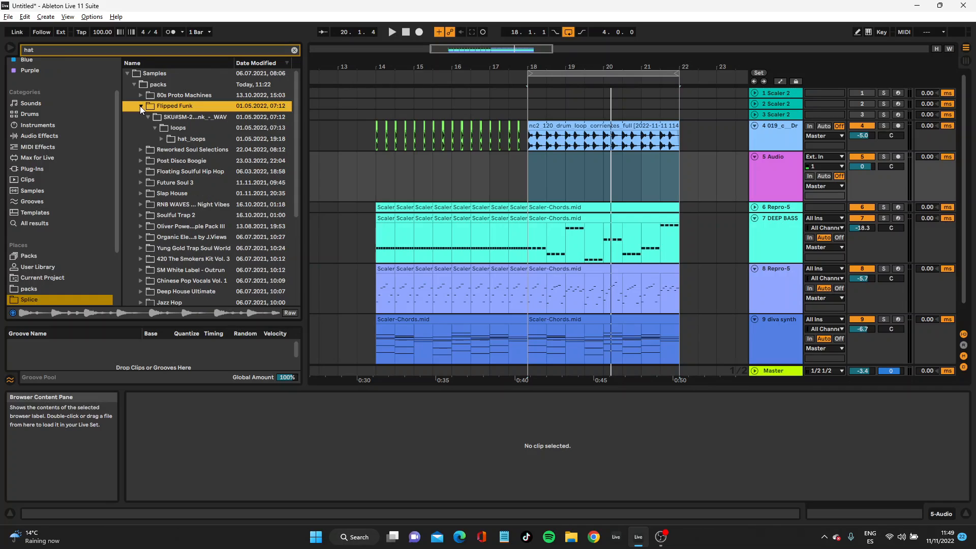
left_click(161, 138)
left_click(184, 151)
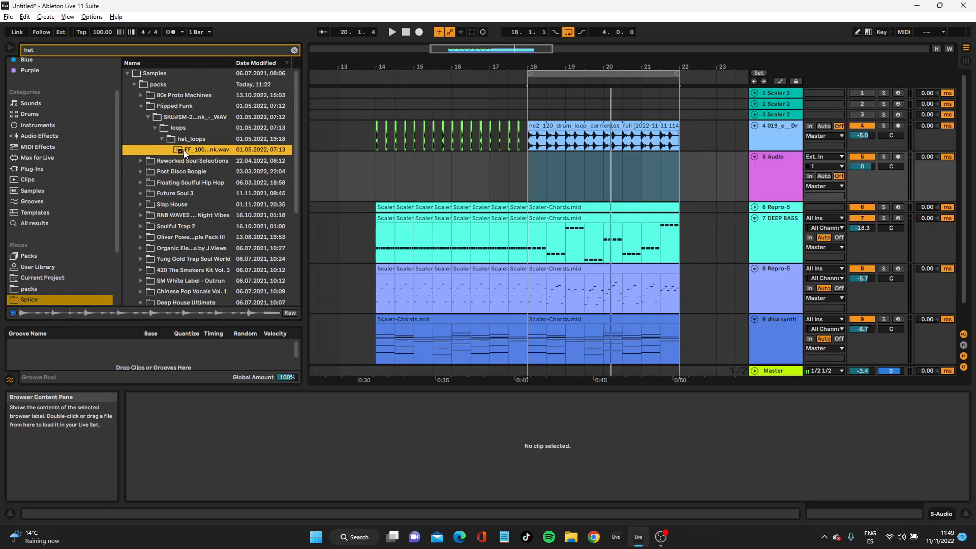
Place the PDB_115_drum_loop_tape_jungle_hats sample from Post Disco Boogie on the new audio track at bar 18 and play it
left_click(141, 171)
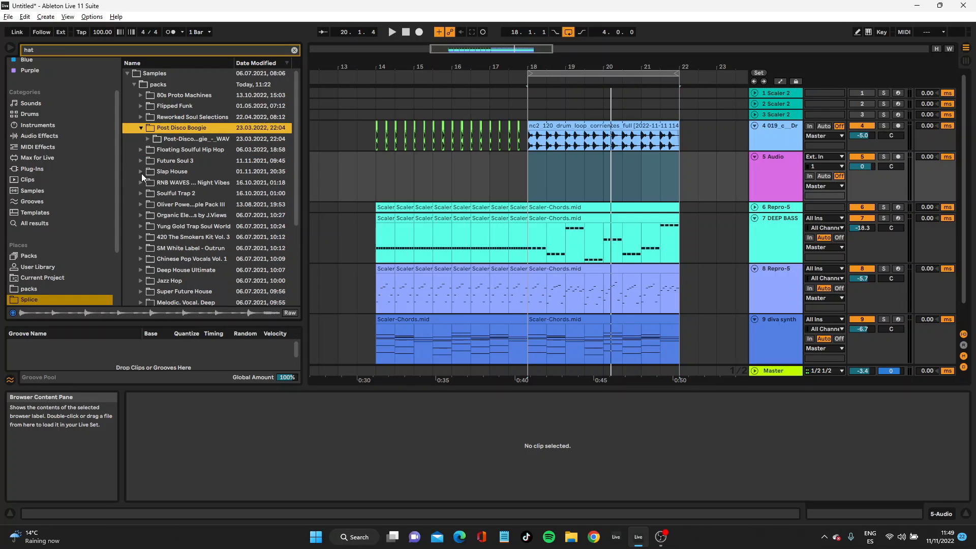
left_click(153, 140)
left_click(158, 150)
left_click(167, 162)
left_click(186, 173)
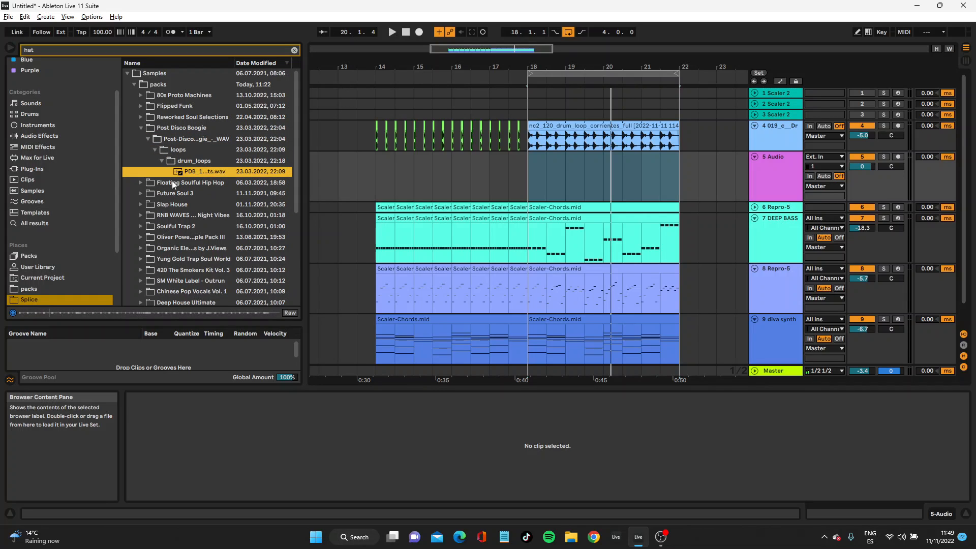
left_click_drag(187, 173, 529, 175)
key("space")
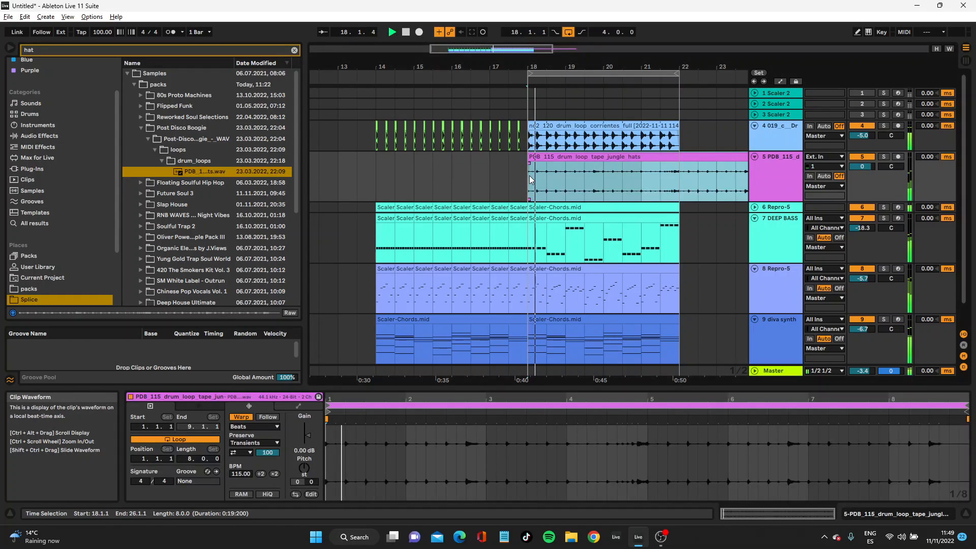
key("space")
Shift the hats clip earlier to 17.4.3, trim its start to 18.1.1, and play the result
left_click_drag(550, 66, 612, 104)
left_click_drag(545, 158, 505, 177)
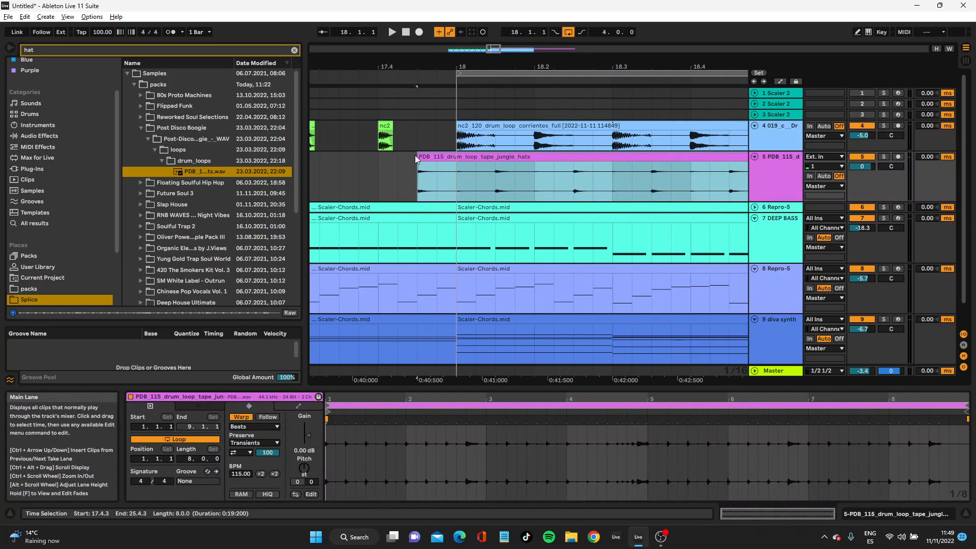
left_click_drag(418, 162, 454, 162)
key("space")
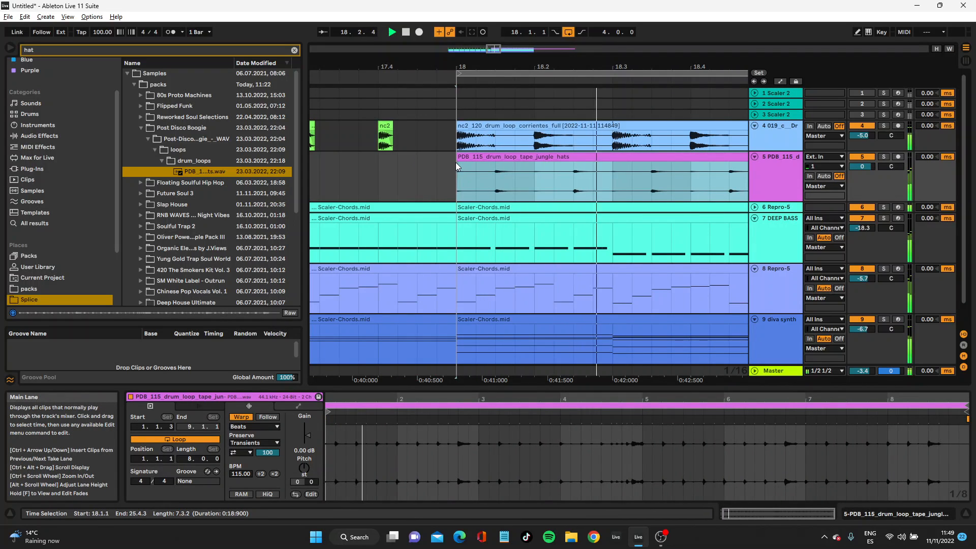
Briefly solo the hats track during playback, and set the volumes to -1.2 dB for the hats and -7.5 dB for the drum track
left_click(884, 157)
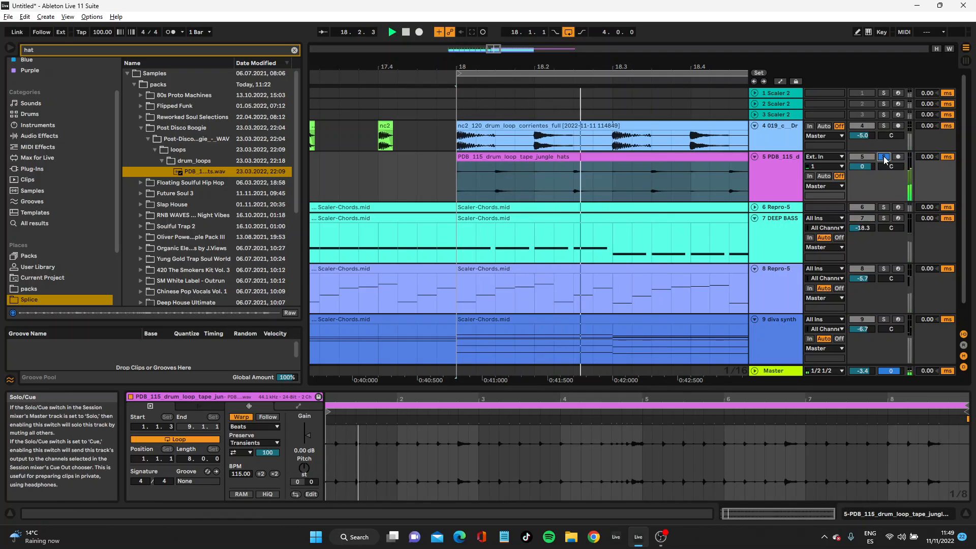
left_click(884, 157)
key("space")
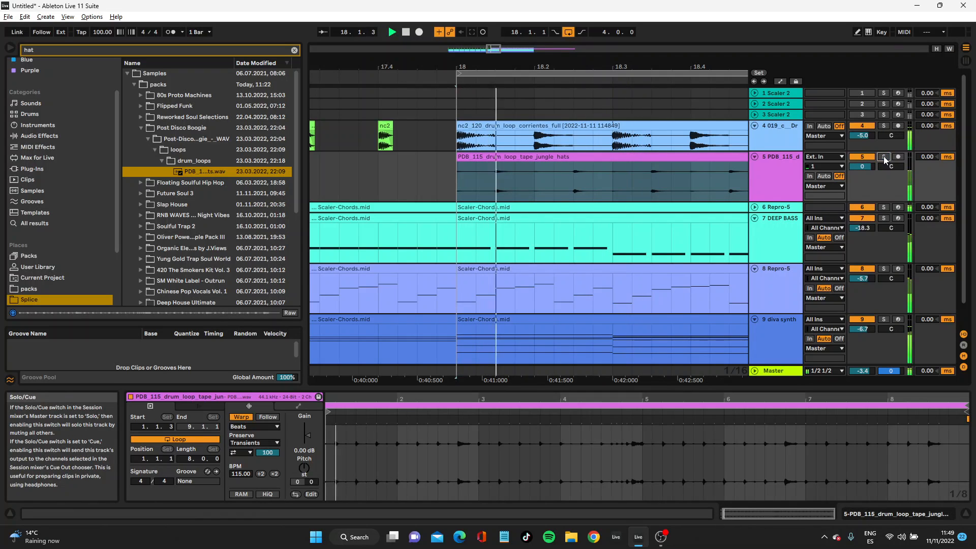
left_click_drag(862, 167, 862, 170)
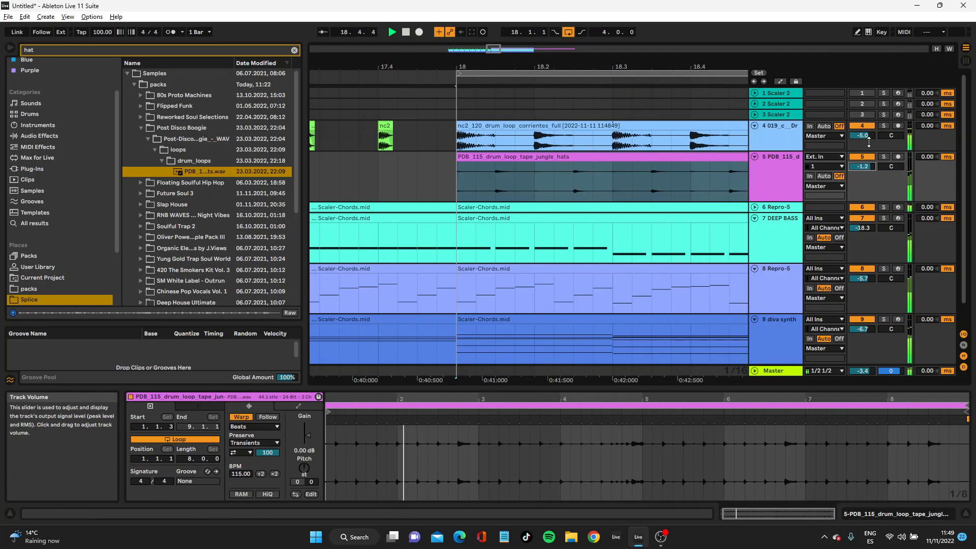
left_click_drag(862, 135, 863, 137)
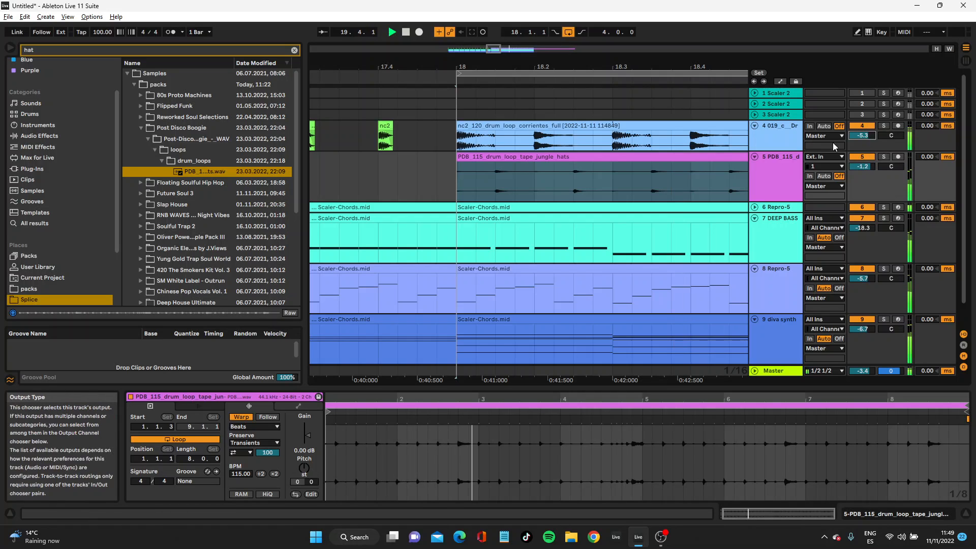
Trim the end of the hats clip to 21.4.3 and fold the hats track and the lower Repro-5 track
left_click_drag(666, 65, 503, 15)
left_click_drag(582, 157, 539, 158)
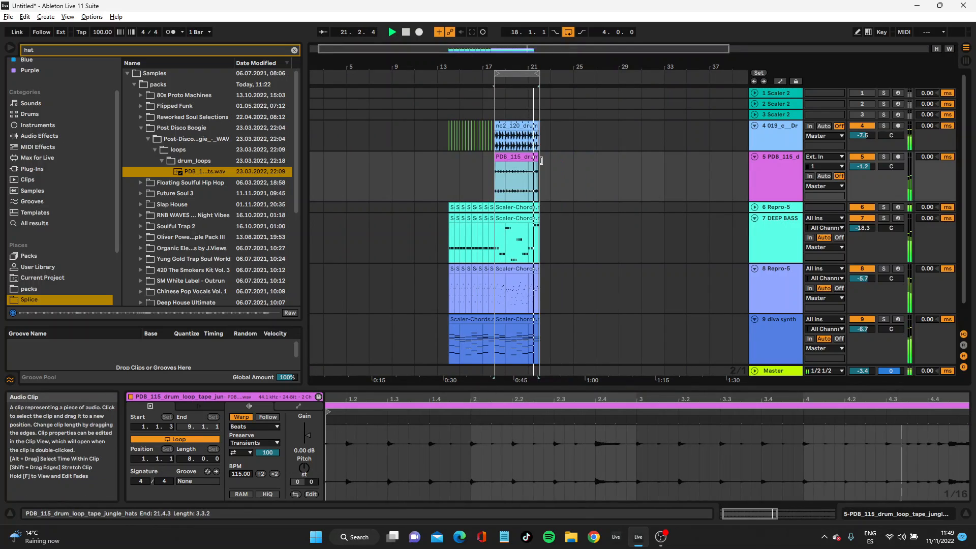
left_click(755, 156)
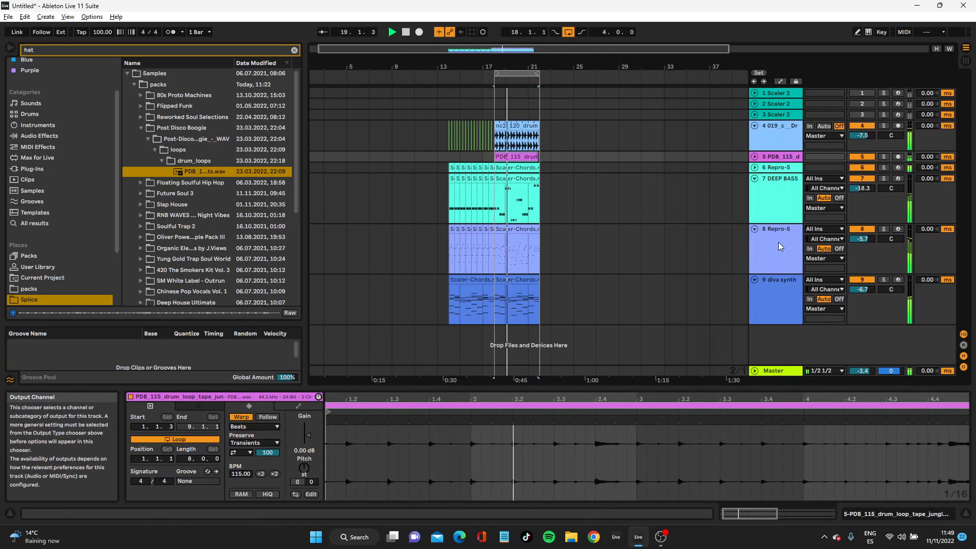
left_click(754, 229)
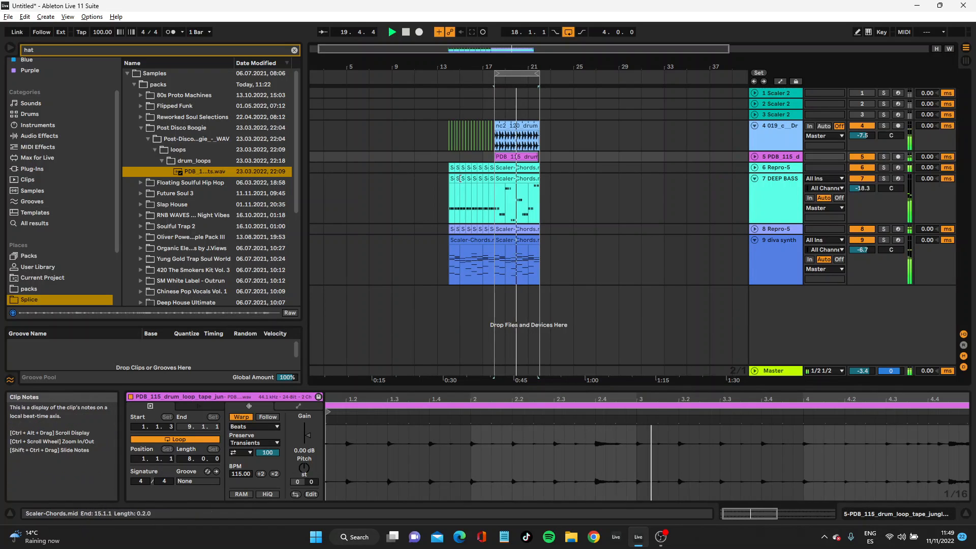
Play the arrangement from bar 14 and extend the start of the hats clip back to bar 16
left_click(451, 229)
key("space")
key("space")
left_click_drag(495, 156, 473, 158)
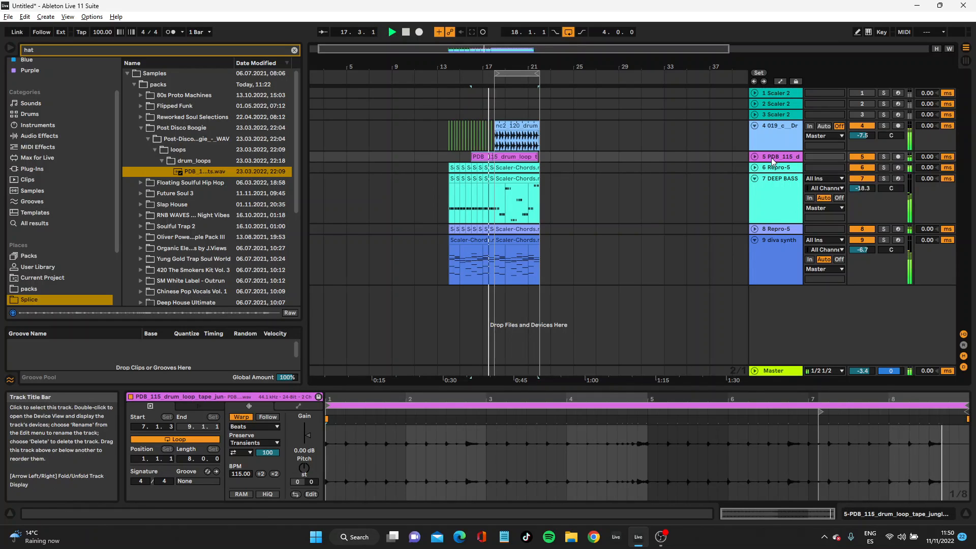
Search the plug-ins for "imag", add Ozone 9 Imager to the PDB_115 jungle hats track, and play the arrangement
left_click(121, 51)
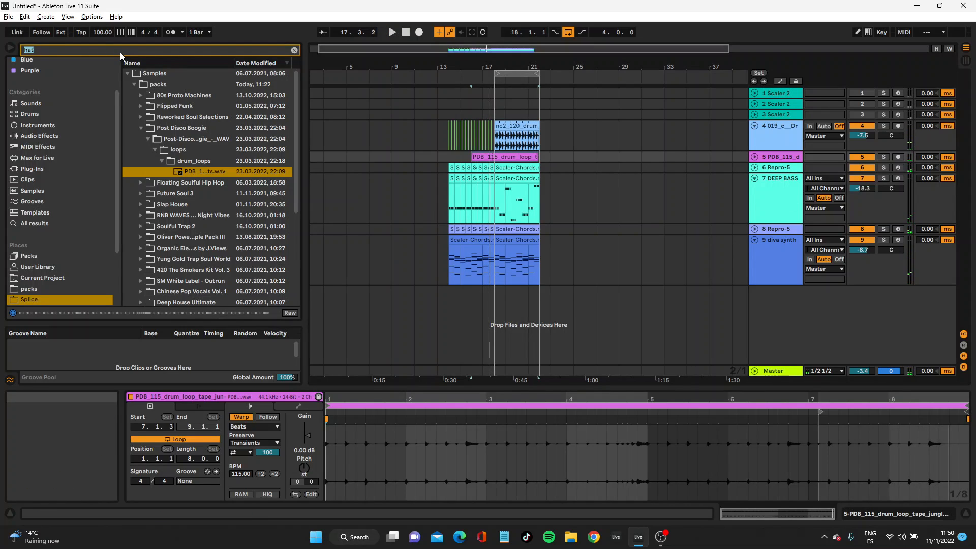
type("imag")
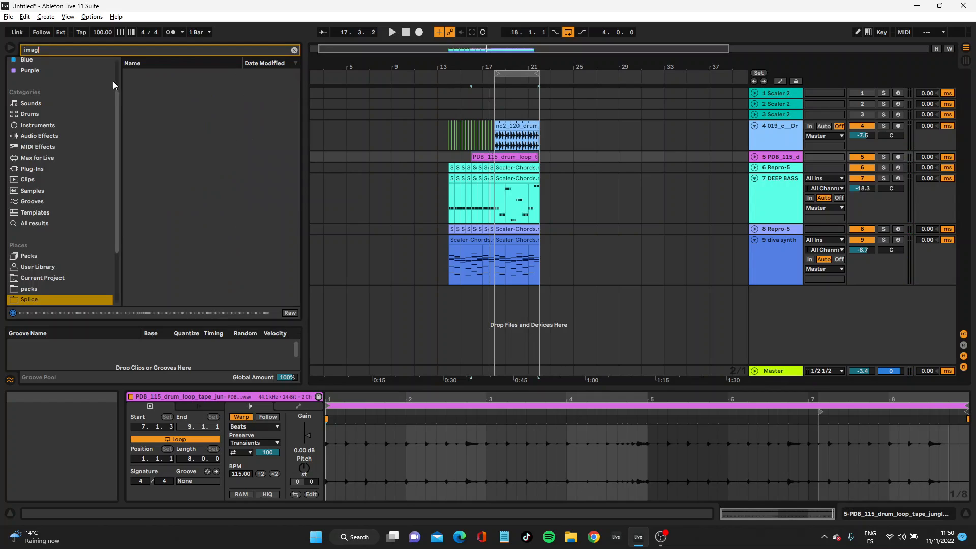
left_click(32, 168)
left_click(133, 85)
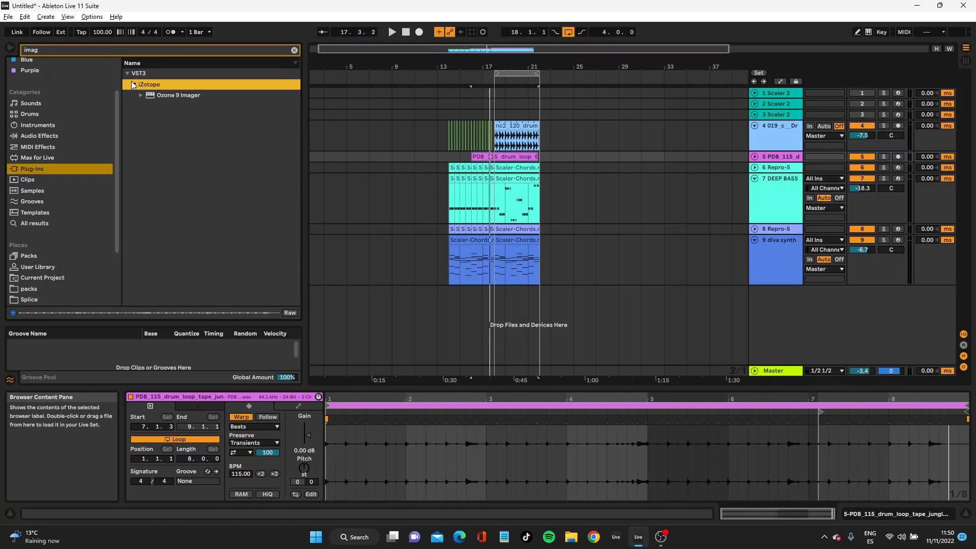
left_click(160, 97)
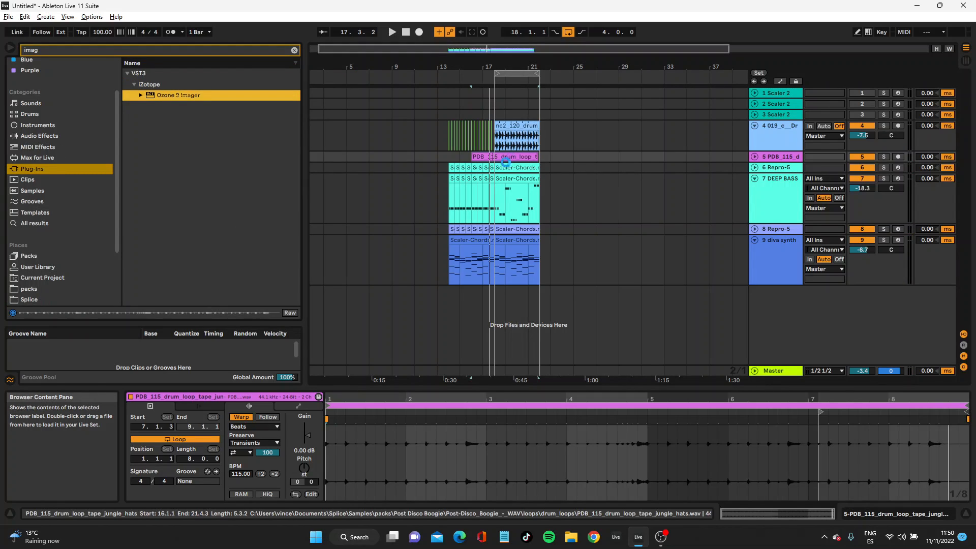
key("Return")
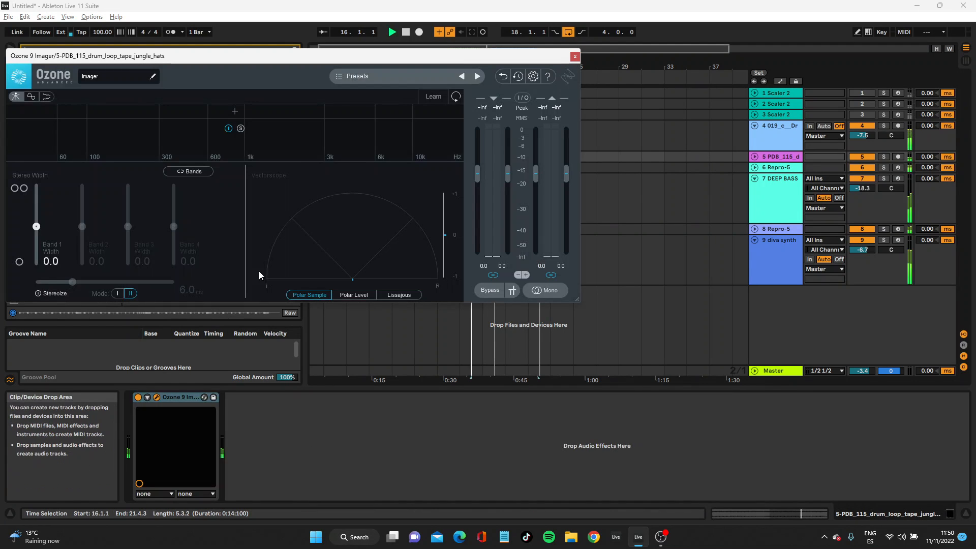
Try Stereoize on the hats' Imager, and load its Enhanced Space preset
left_click(38, 294)
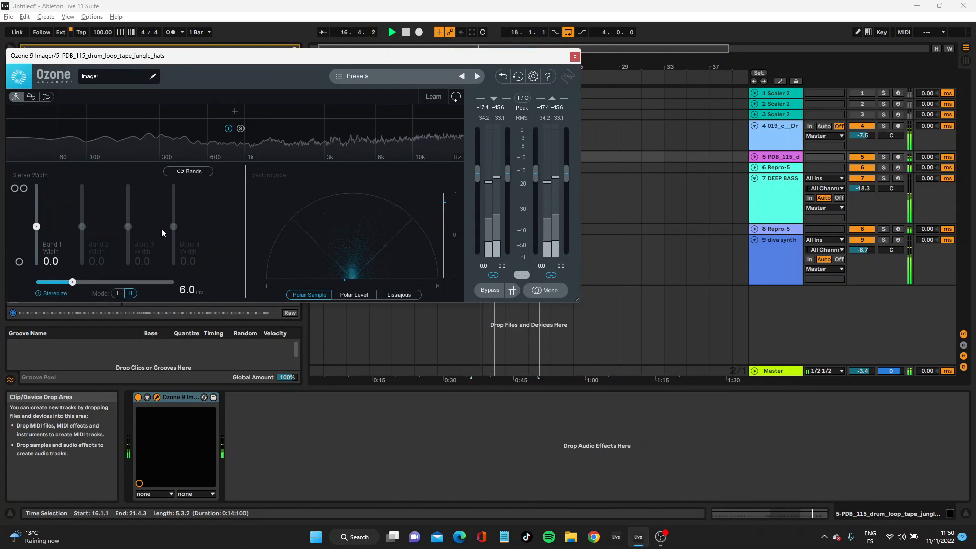
left_click(340, 78)
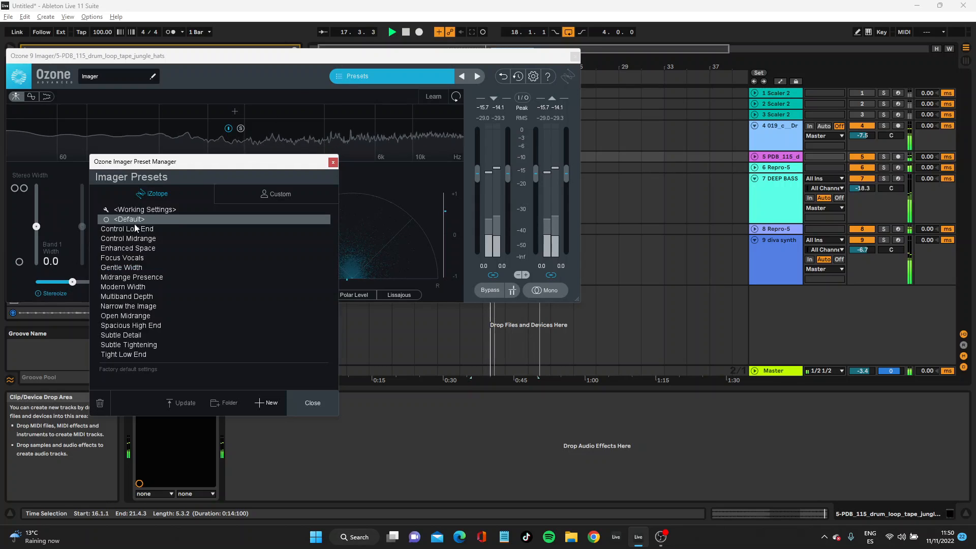
left_click(130, 248)
left_click(312, 403)
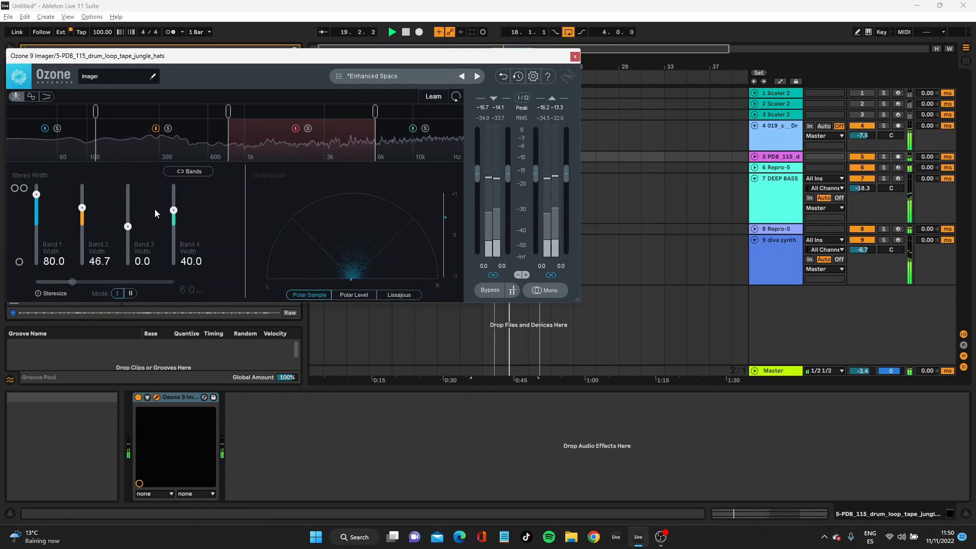
Set the Imager band widths to -100, -78.5, 40.5 and 63.3 for bands 1 to 4, and close the plug-in window
left_click_drag(37, 195, 32, 269)
left_click_drag(82, 208, 84, 259)
left_click_drag(173, 210, 173, 194)
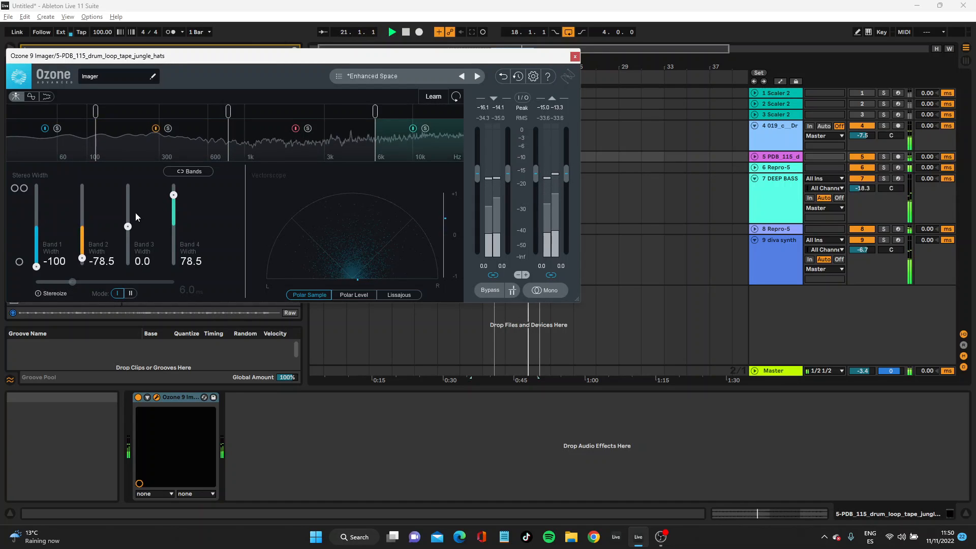
left_click_drag(128, 226, 173, 200)
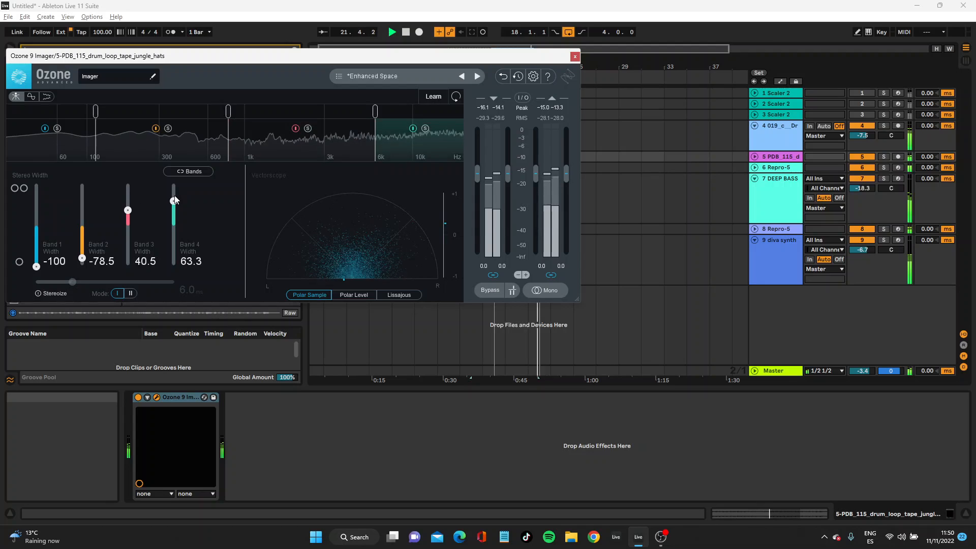
left_click(574, 58)
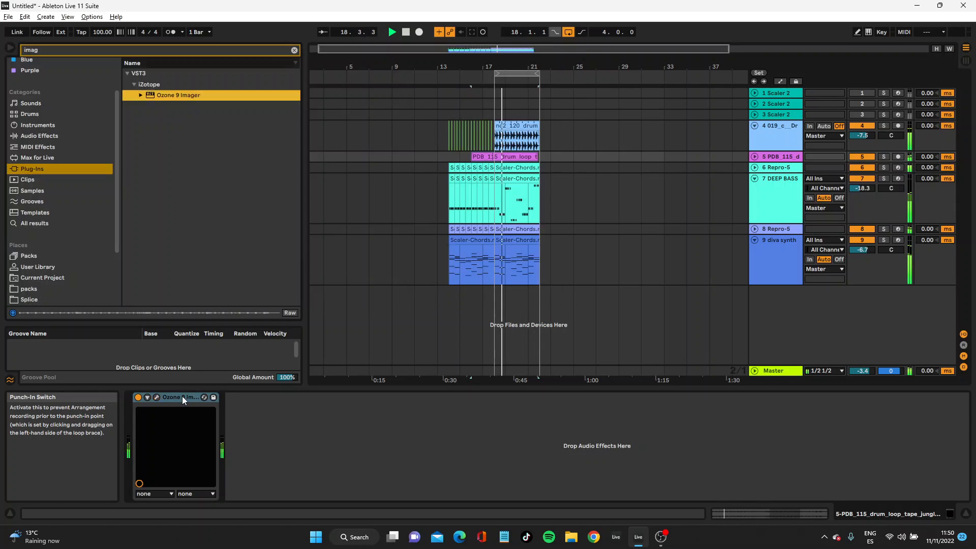
Stop playback, insert a return track, and load Ozone 9 Imager on it
left_click(767, 181)
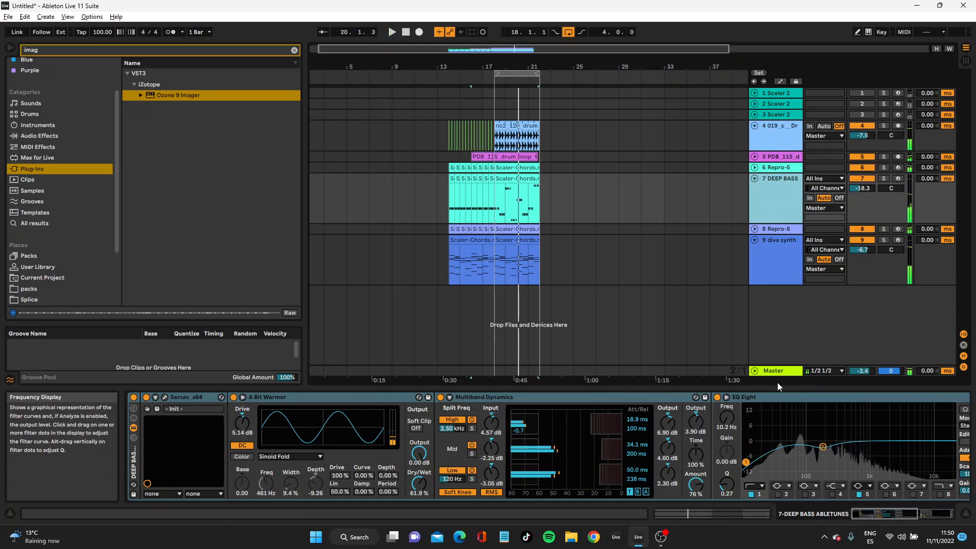
right_click(783, 350)
left_click(842, 371)
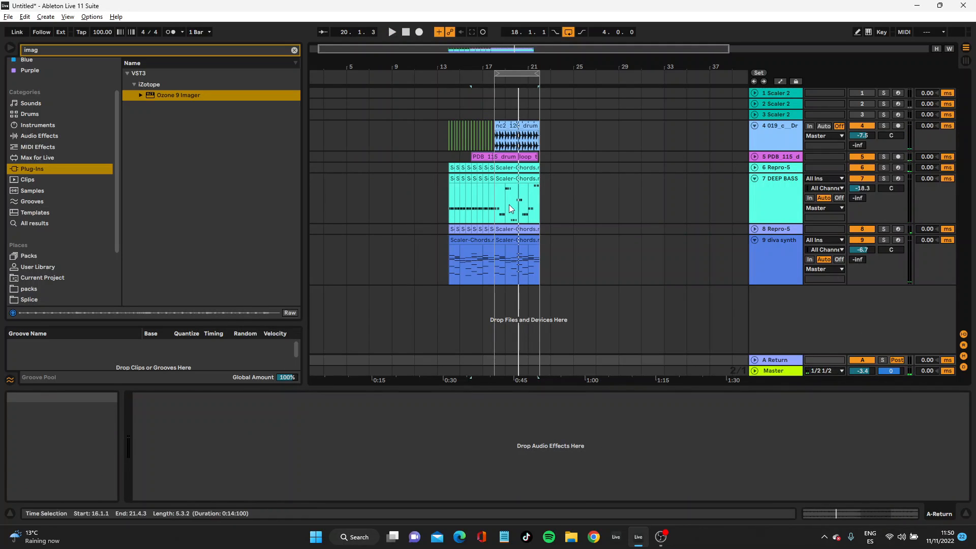
key("Return")
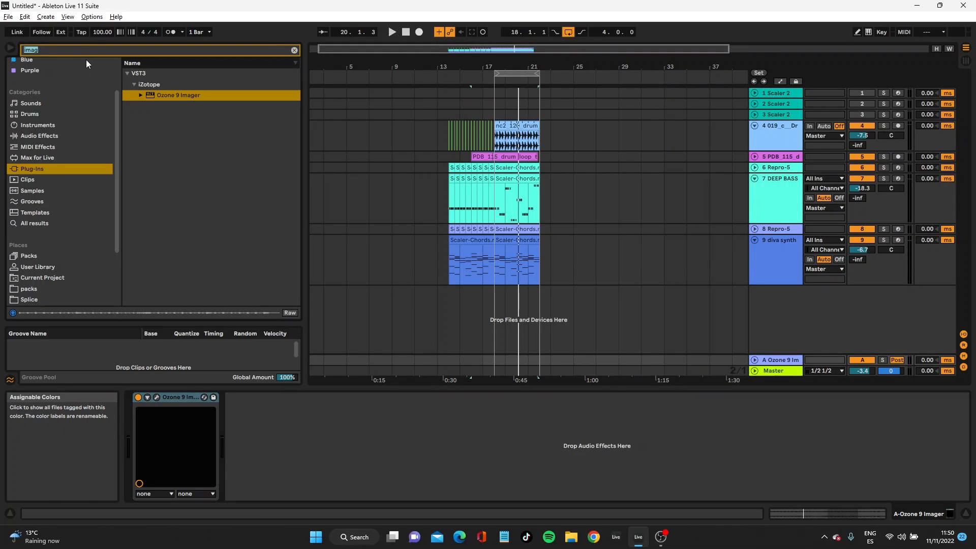
Find Pro-Q 3, add it after the Imager on return A with a low cut at about 1192 Hz, and close its window
type("pro")
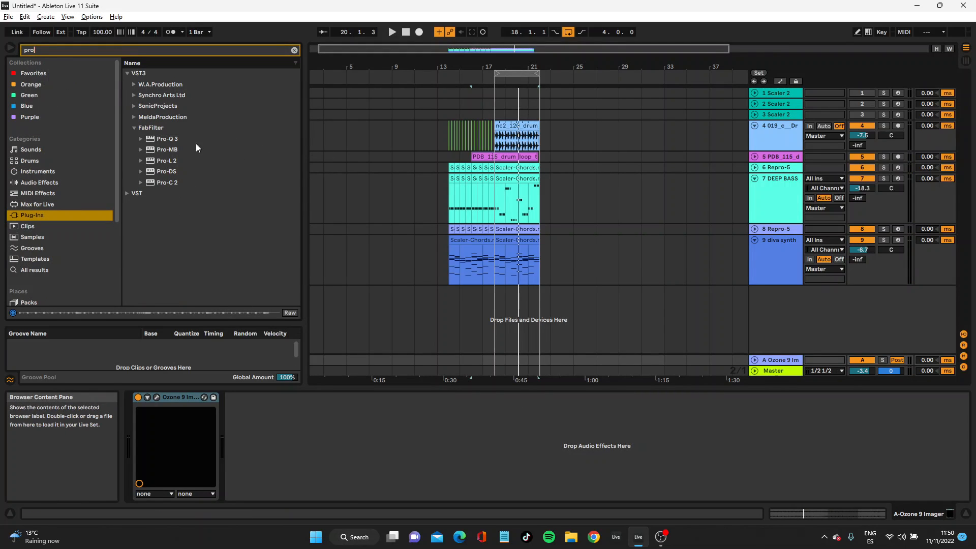
left_click_drag(204, 140, 203, 183)
key("Return")
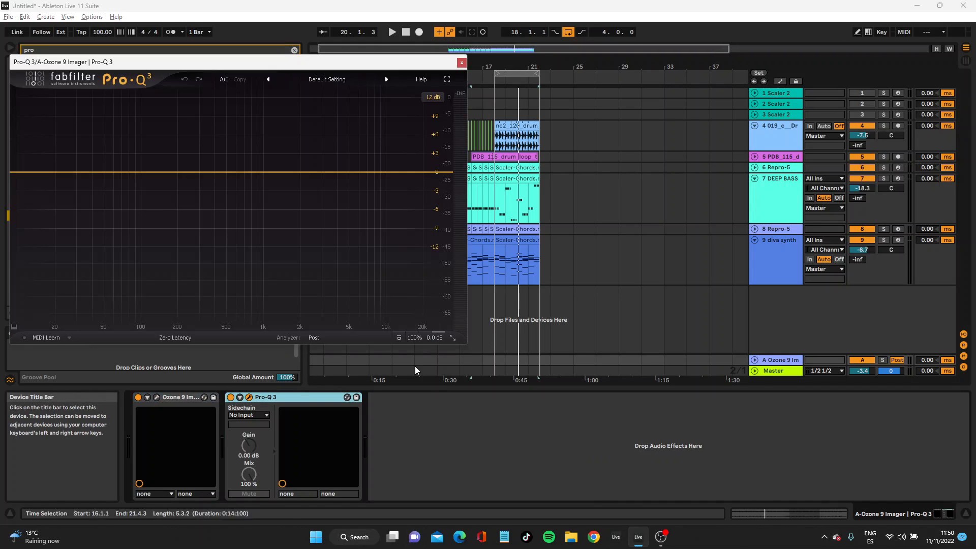
left_click_drag(37, 177, 272, 176)
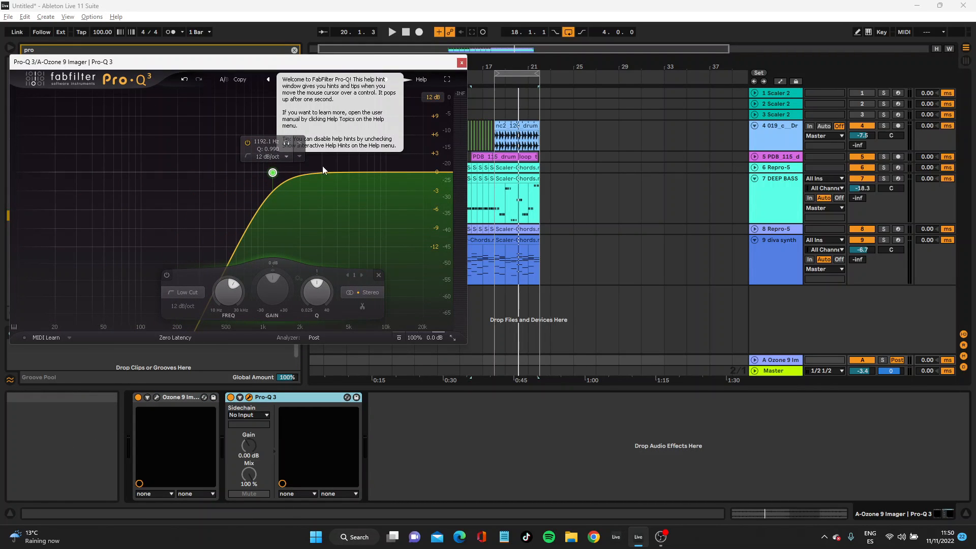
left_click(437, 172)
left_click(462, 63)
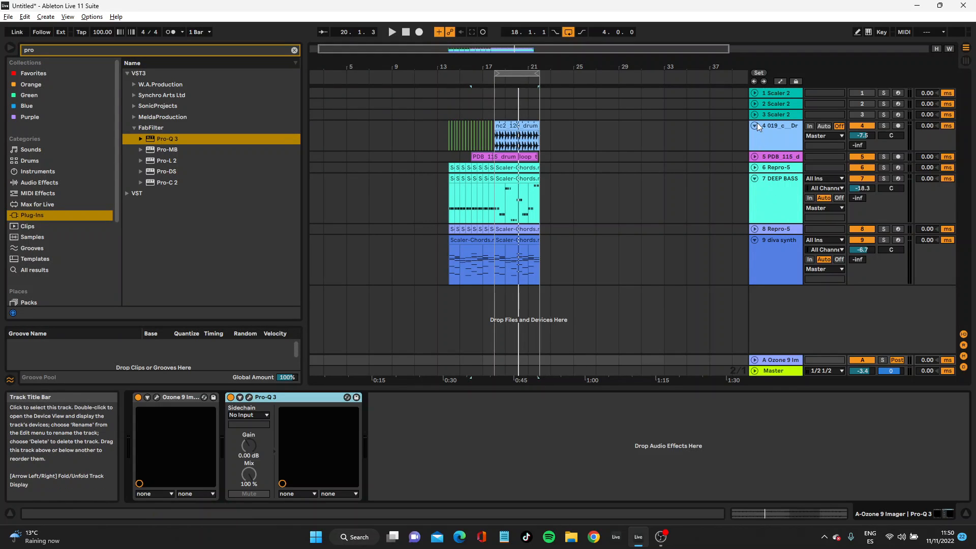
Set the drum beat track's send to return A to -7.2 dB during playback, and fold the drum beat and DEEP BASS tracks
left_click_drag(857, 145, 857, 144)
key("space")
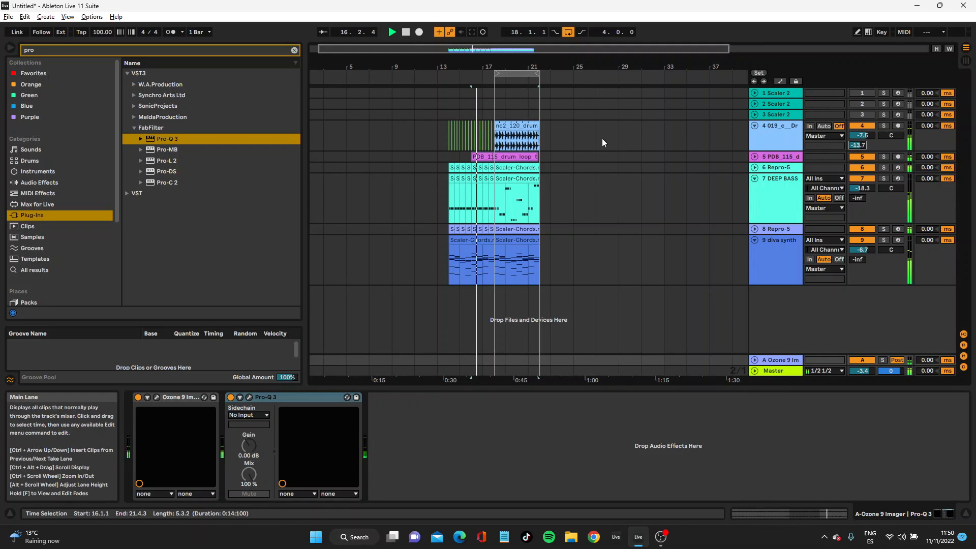
left_click(860, 147)
left_click_drag(859, 147, 860, 136)
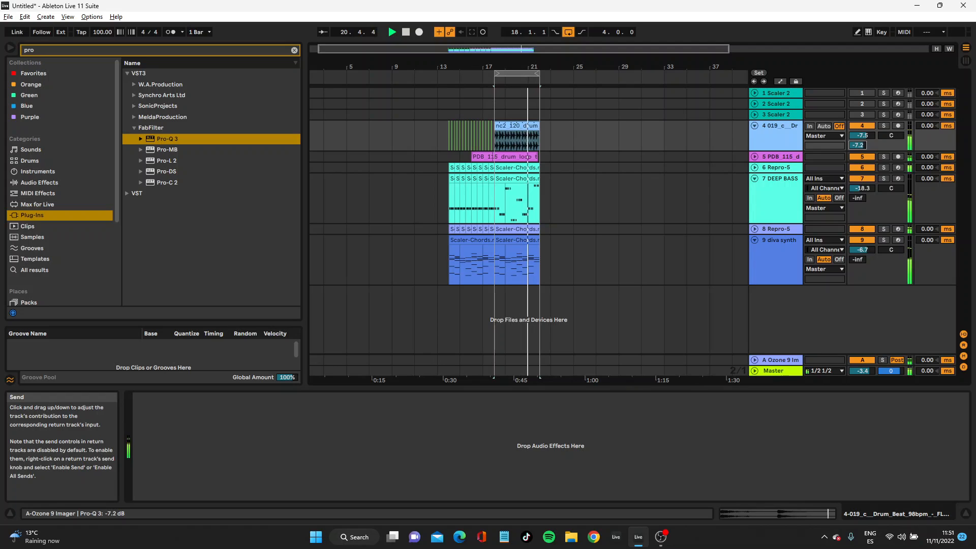
left_click(754, 125)
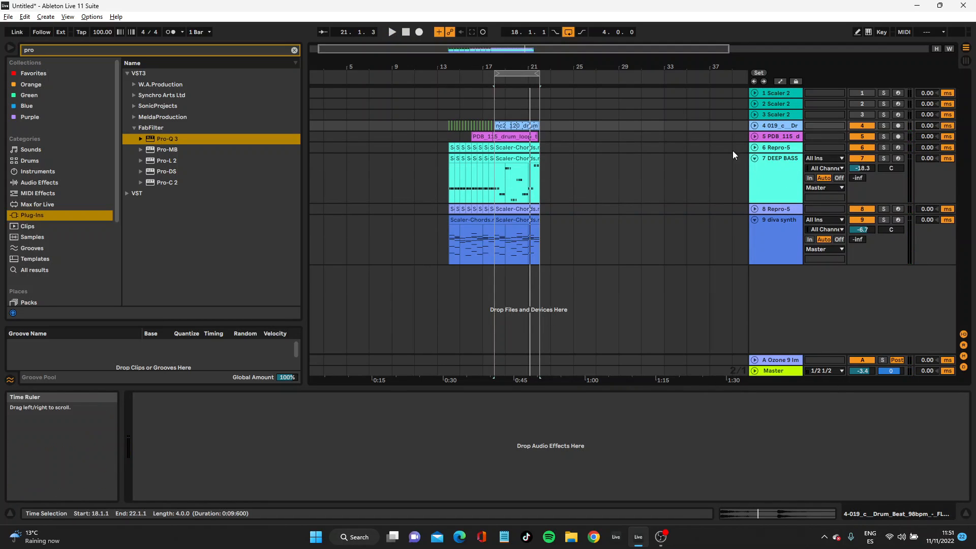
left_click(755, 159)
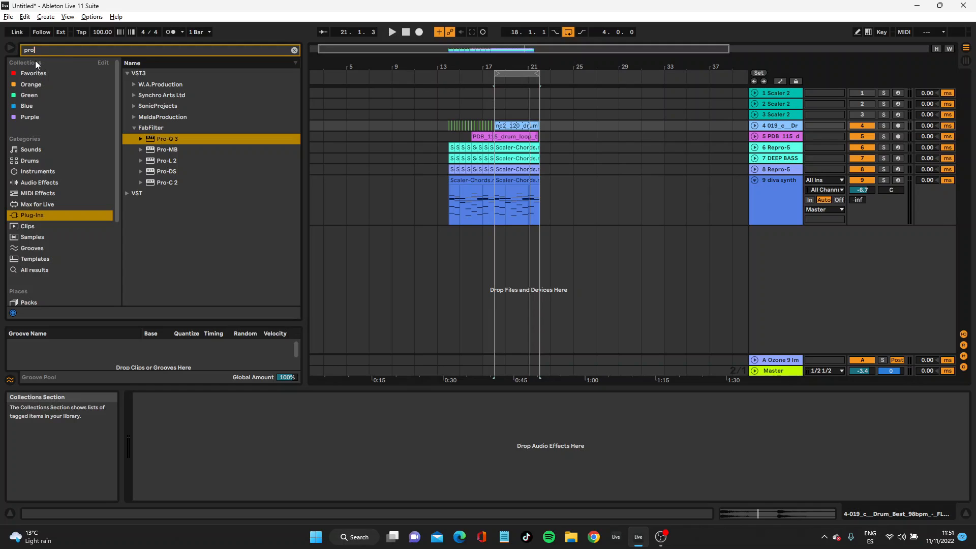
Search the audio effects for "auto" and add Auto Filter after Diva on the diva synth track
key("BackSpace")
key("BackSpace")
key("BackSpace")
type("auto")
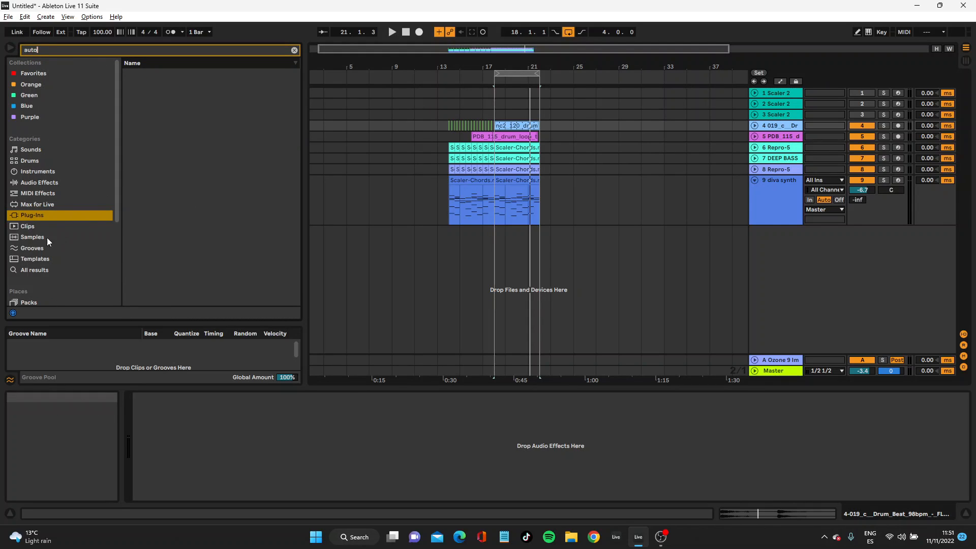
left_click(46, 181)
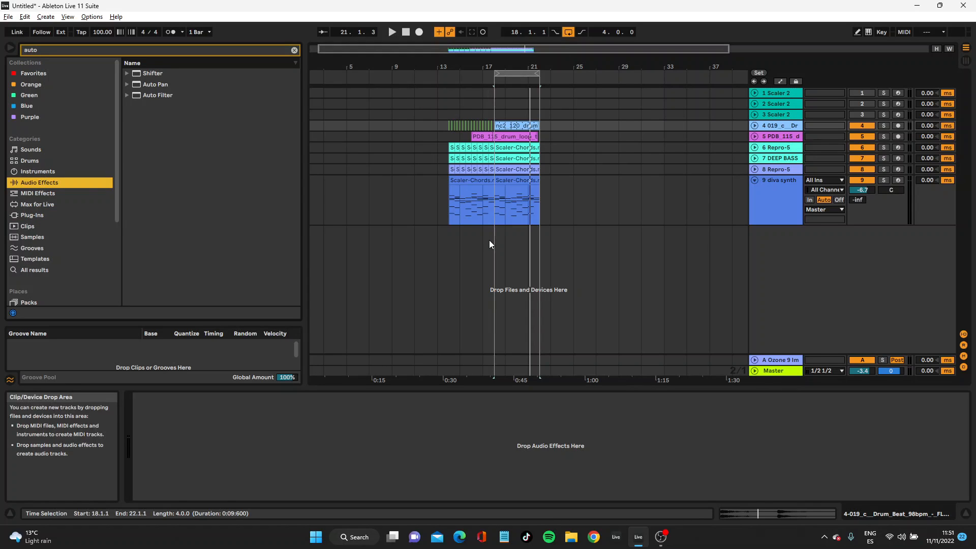
left_click(128, 94)
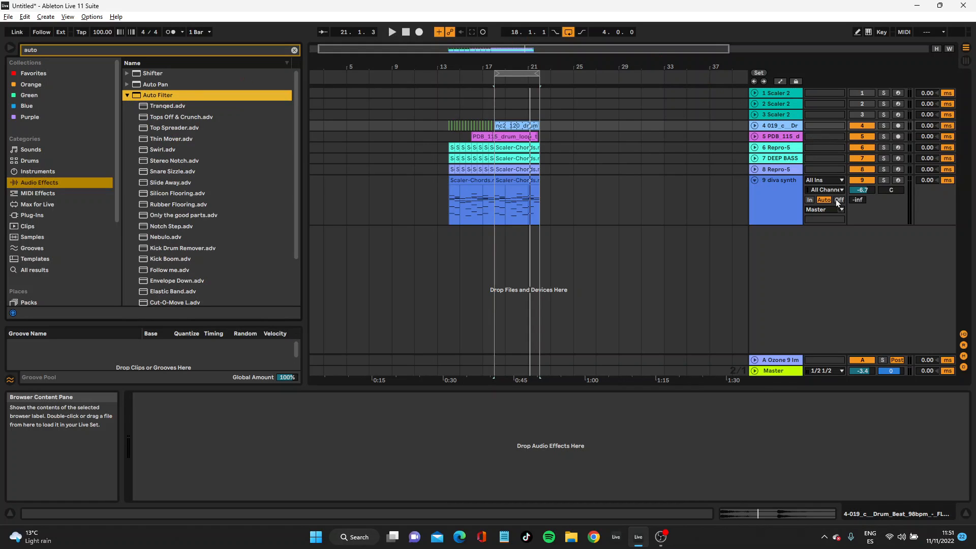
left_click(792, 191)
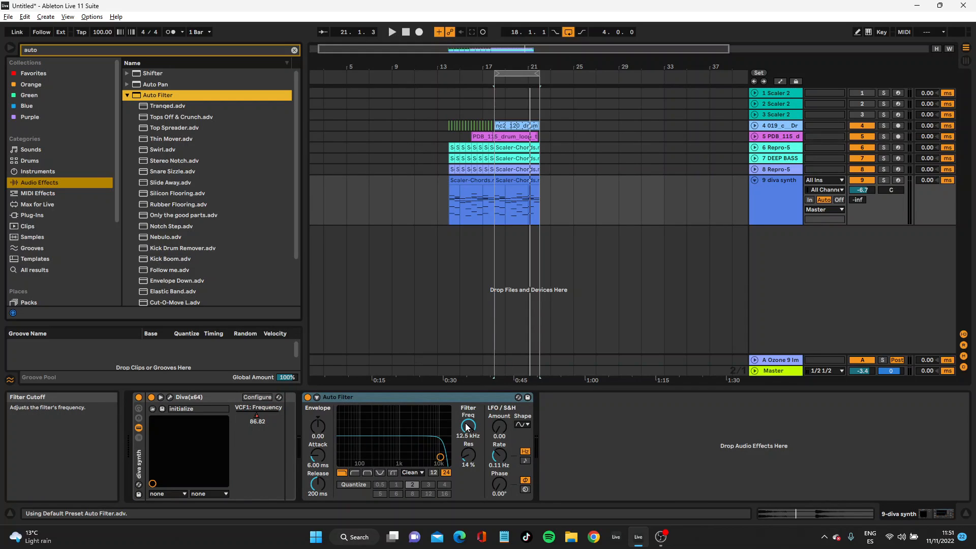
left_click(453, 399)
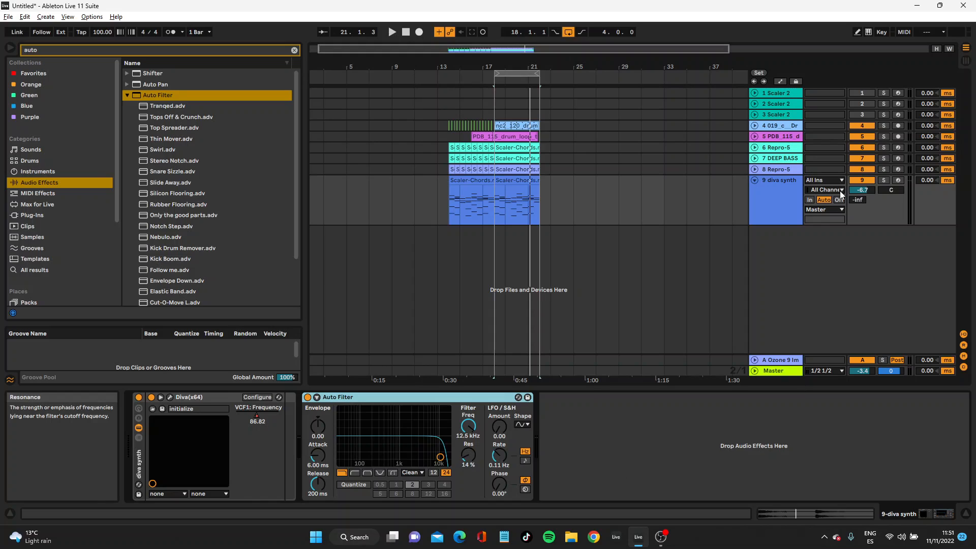
Search for "follo" and add Envelope Follower to the 019_c__Drum_Beat track
left_click(57, 50)
type("follo")
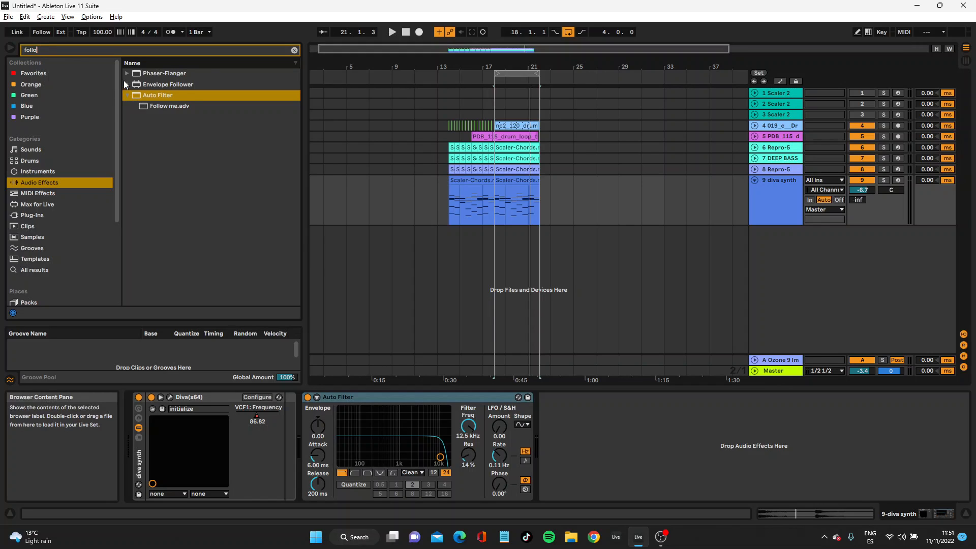
left_click(127, 84)
left_click_drag(142, 84, 790, 283)
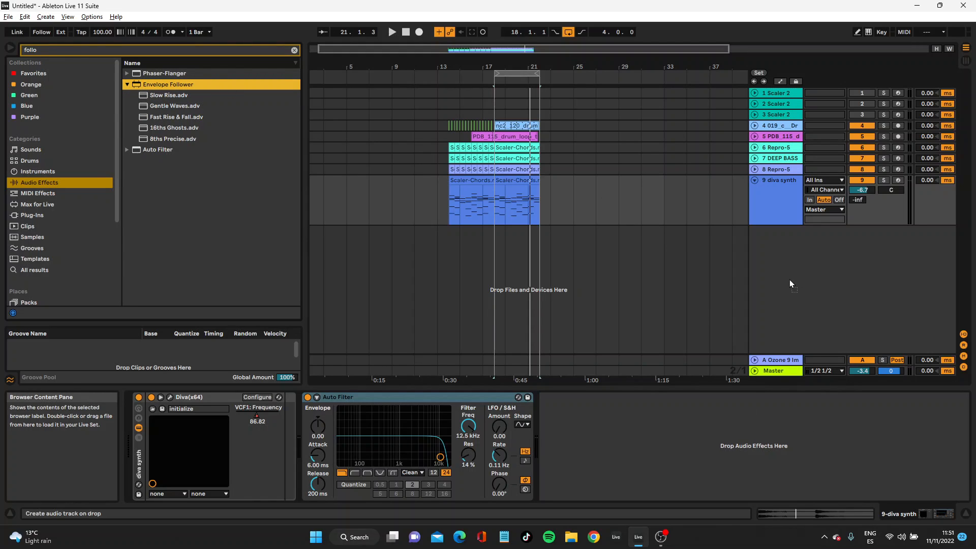
left_click(775, 139)
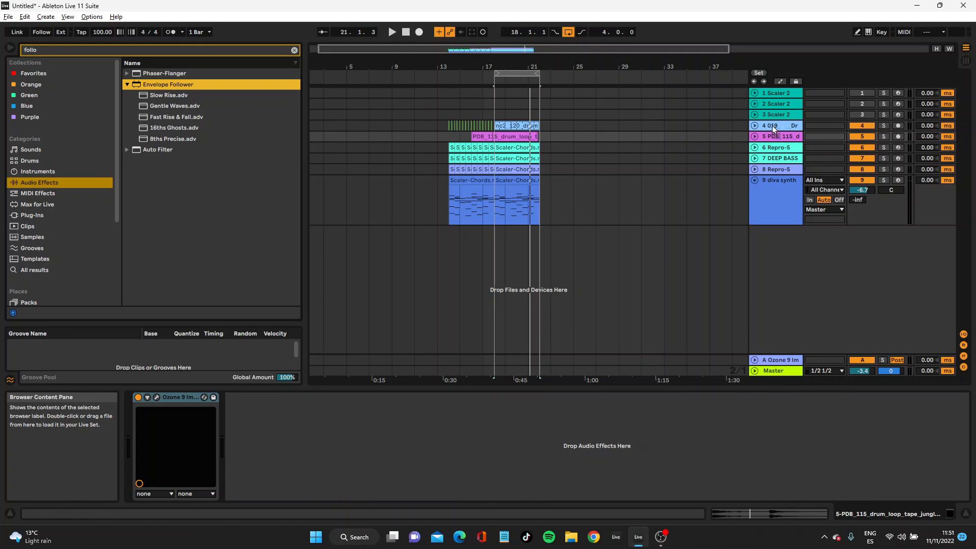
left_click(772, 126)
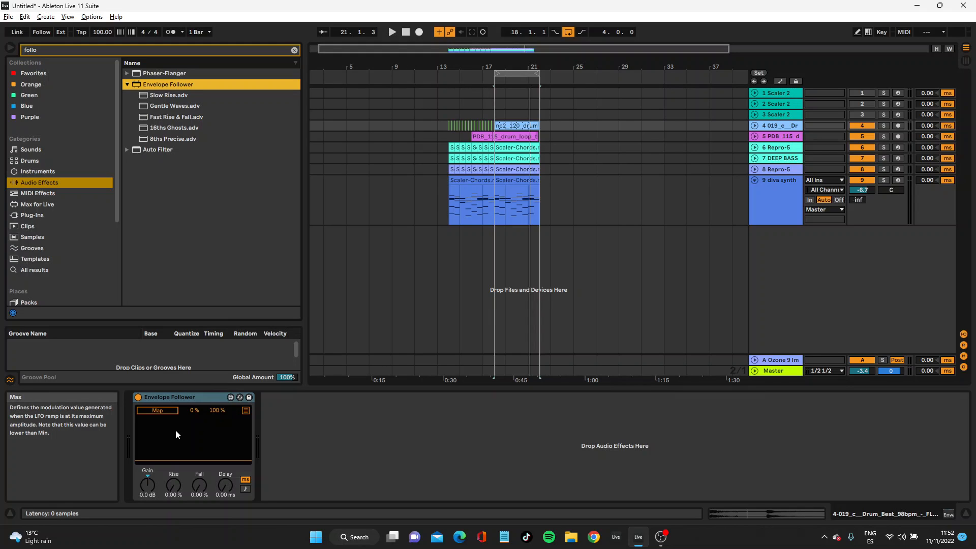
Play the loop with the PDB_115 drum loop track soloed, check its devices, and unfold the track
key("space")
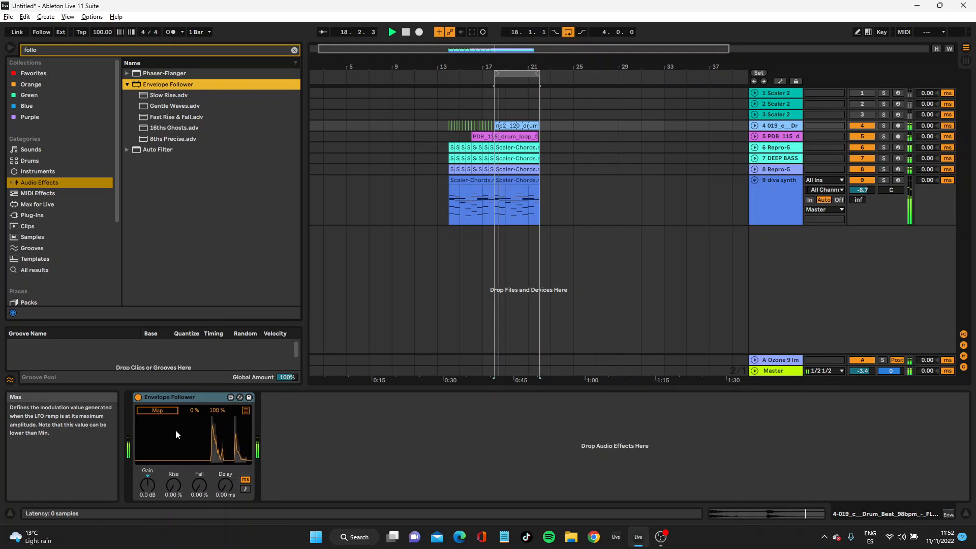
left_click(882, 136)
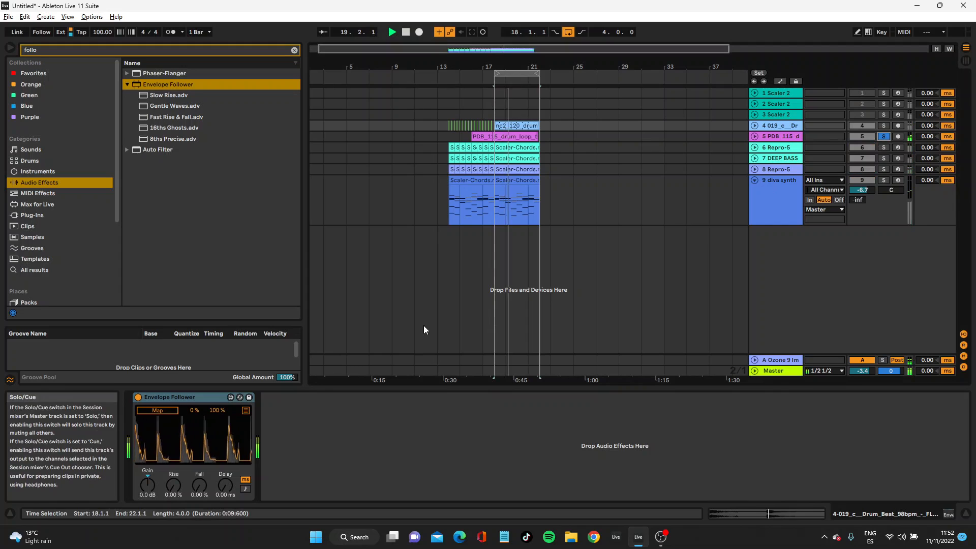
left_click(537, 136)
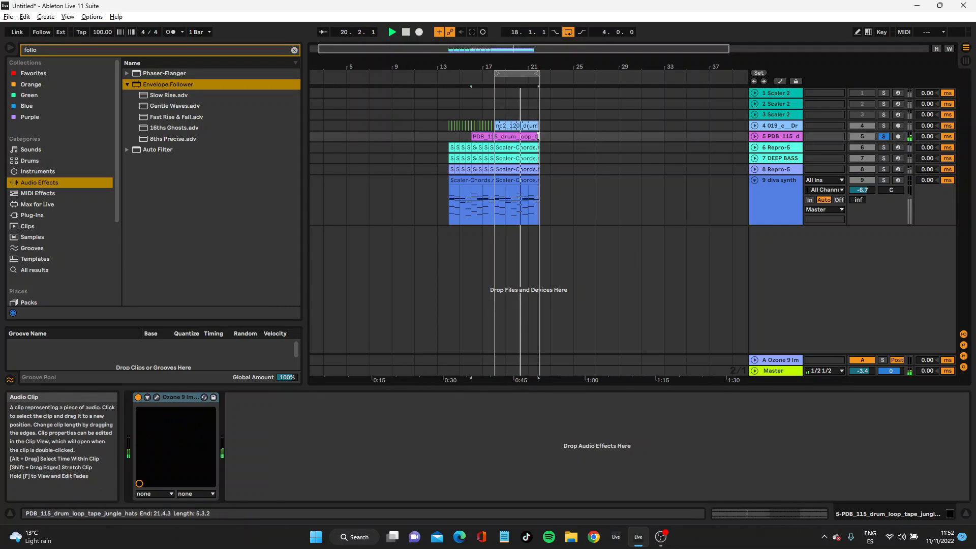
left_click(173, 397)
left_click(754, 136)
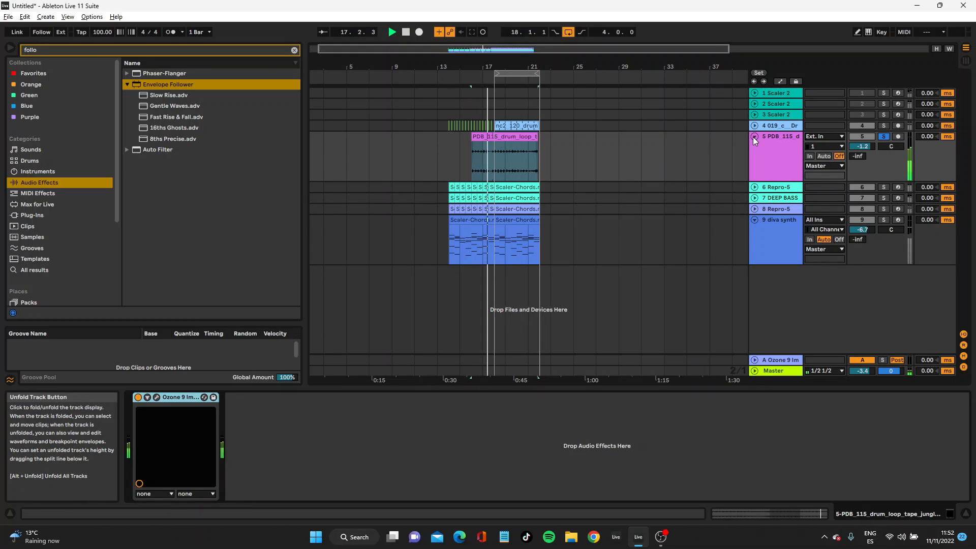
Expand the Envelope Follower's mapping list on the 019_c__Drum_Beat track and map its first slot to the diva synth Auto Filter's frequency
left_click(773, 126)
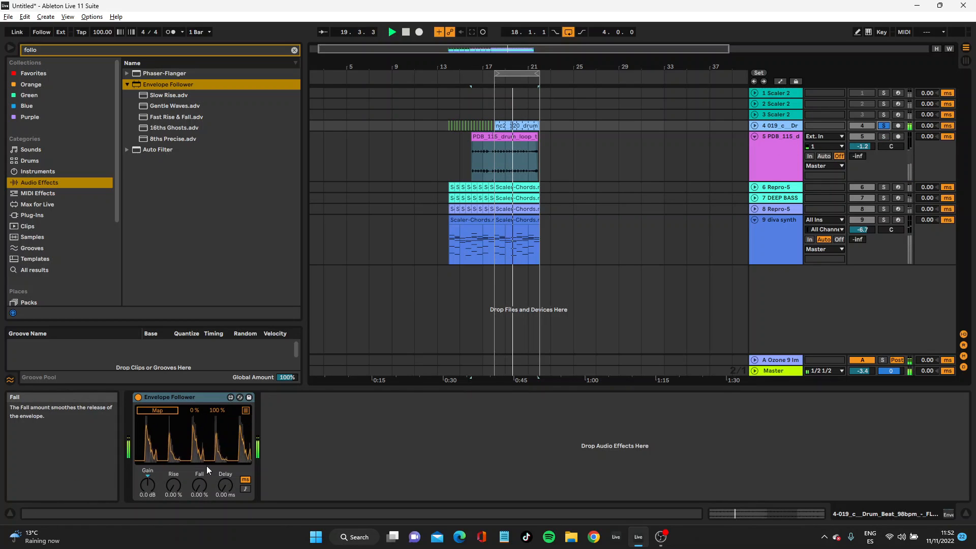
left_click(246, 411)
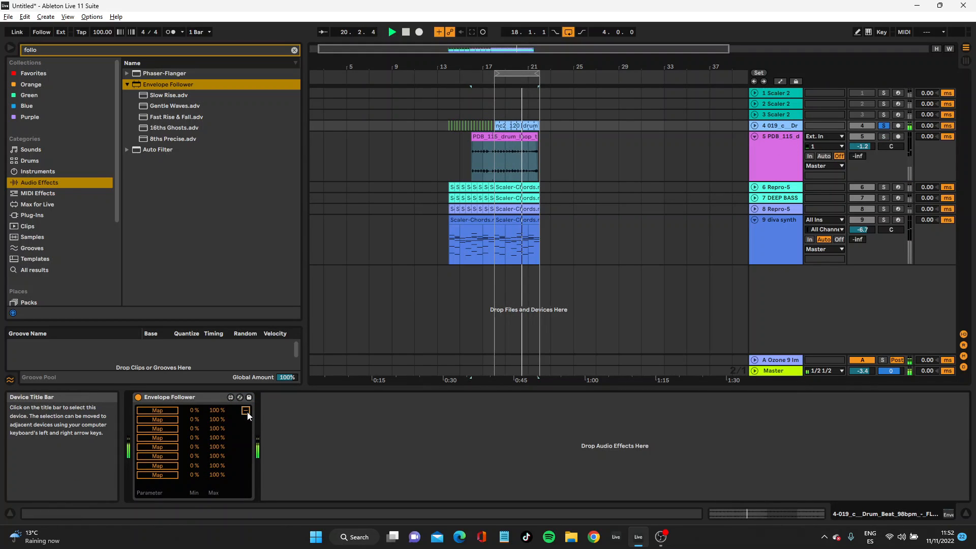
left_click(787, 227)
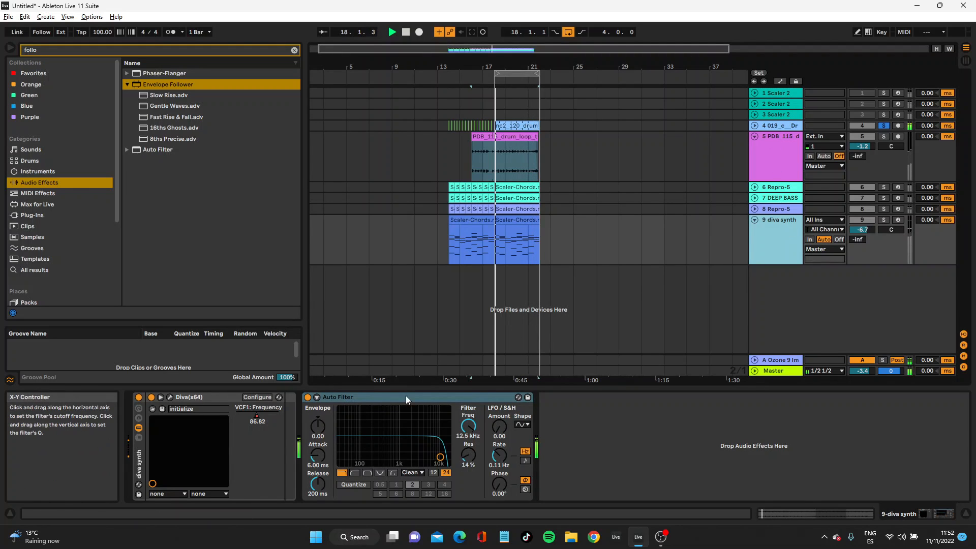
left_click(781, 126)
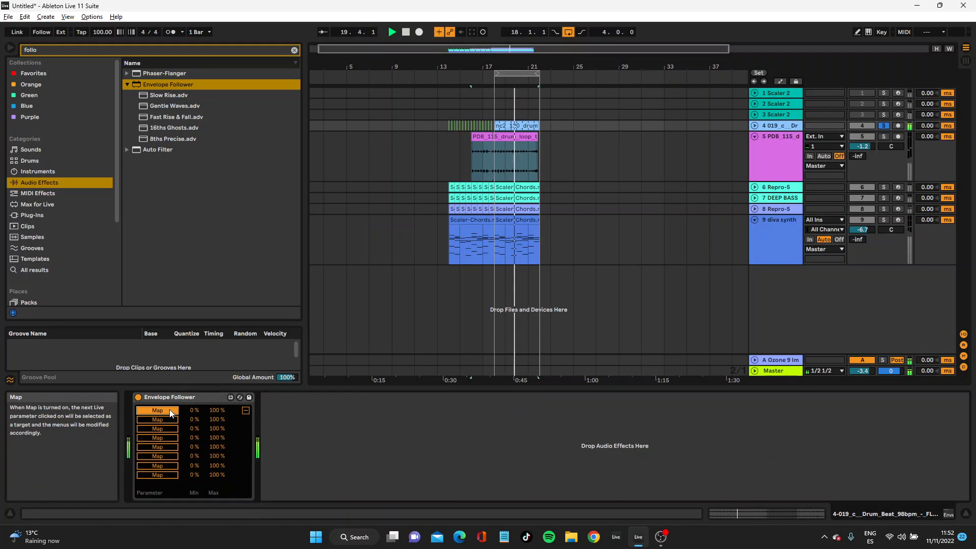
left_click(774, 243)
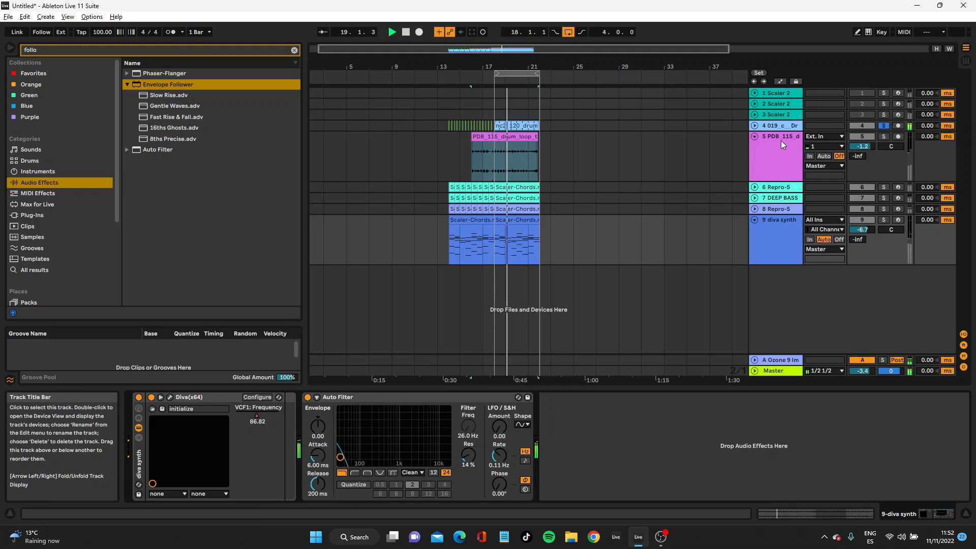
Map the Envelope Follower's second slot to the resonance of the diva synth track's Auto Filter
left_click(783, 125)
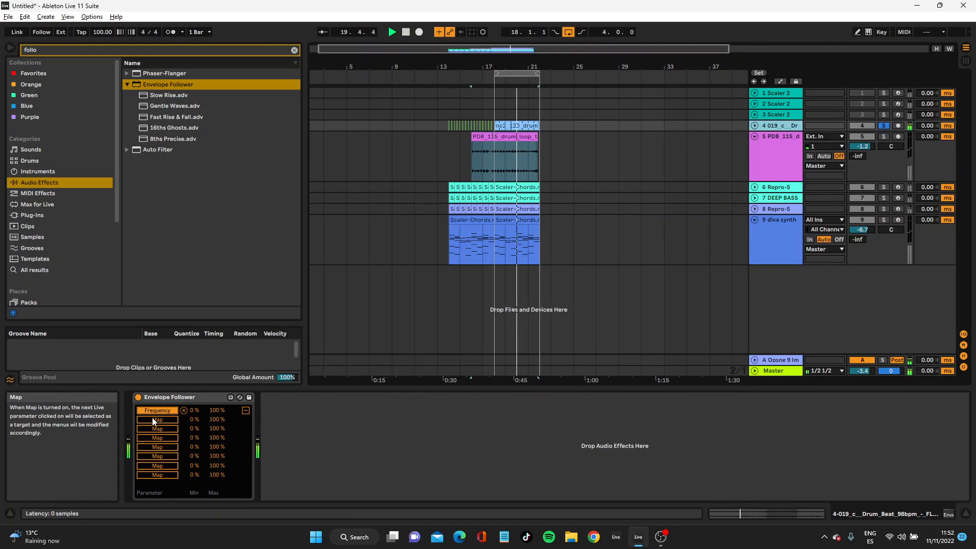
left_click(760, 260)
left_click(470, 455)
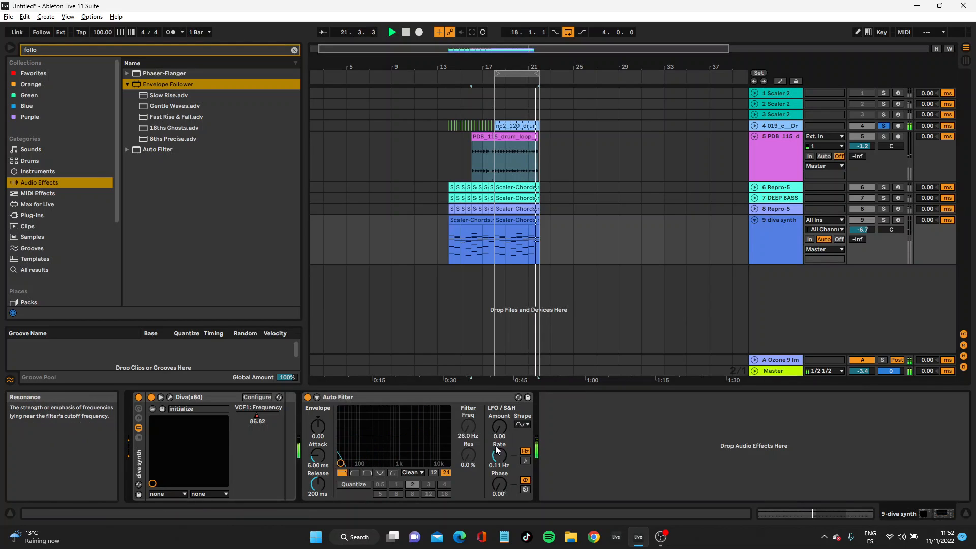
Set the Envelope Follower ranges to 57–91 % for Frequency and 44–72 % for Resonance, and unsolo the drum beat track
left_click(780, 124)
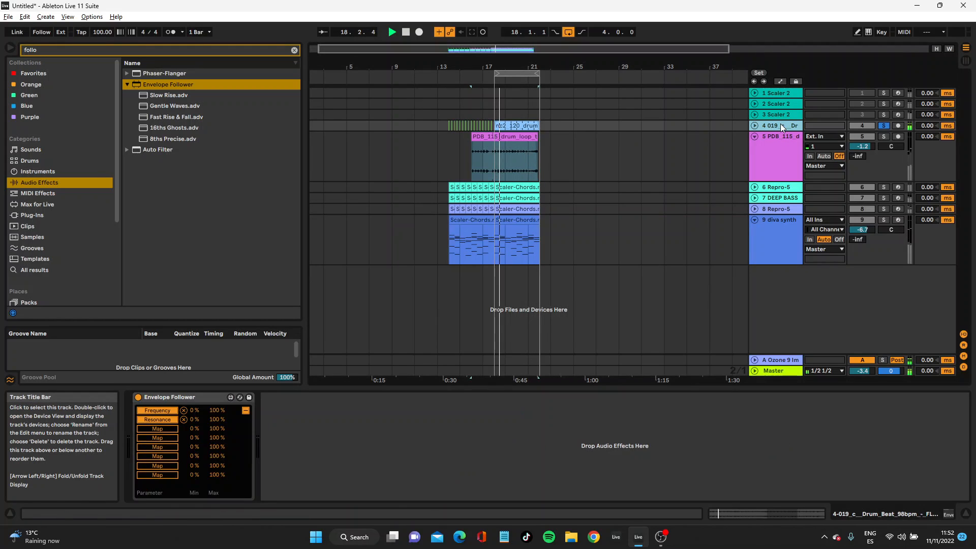
left_click_drag(194, 410, 195, 397)
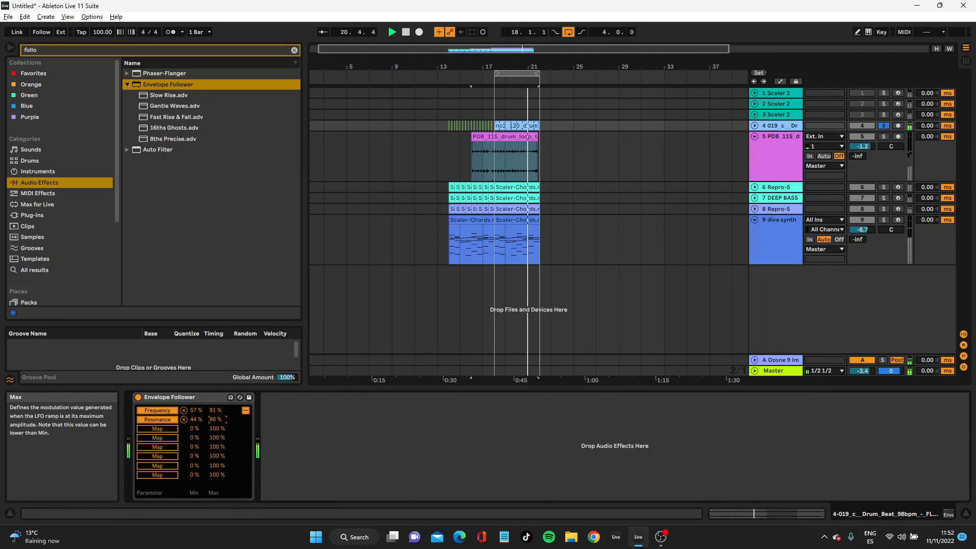
left_click(882, 126)
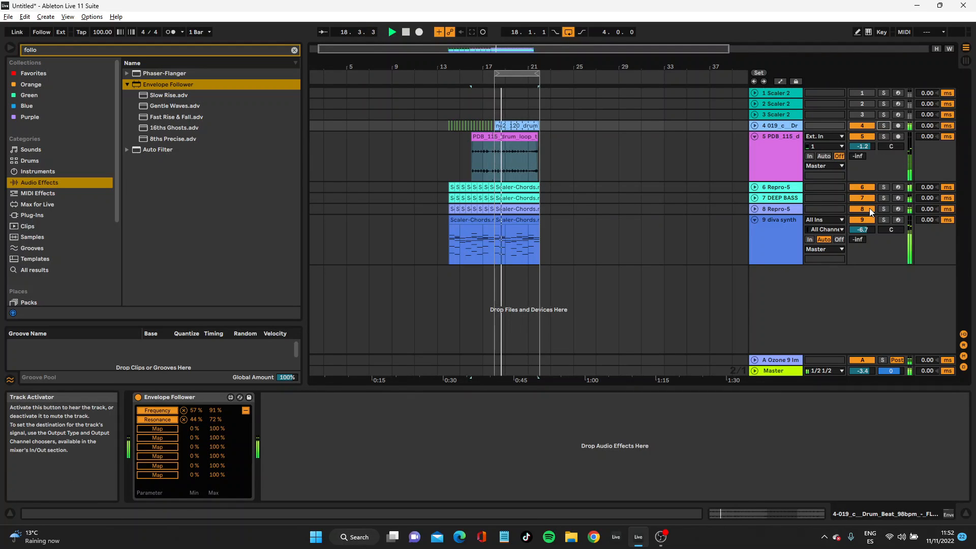
Solo the diva synth and drum beat tracks, set the minimums to 10 % for Resonance and 51 % for Frequency, and stop playback
left_click(883, 219)
left_click(883, 126, "ctrl")
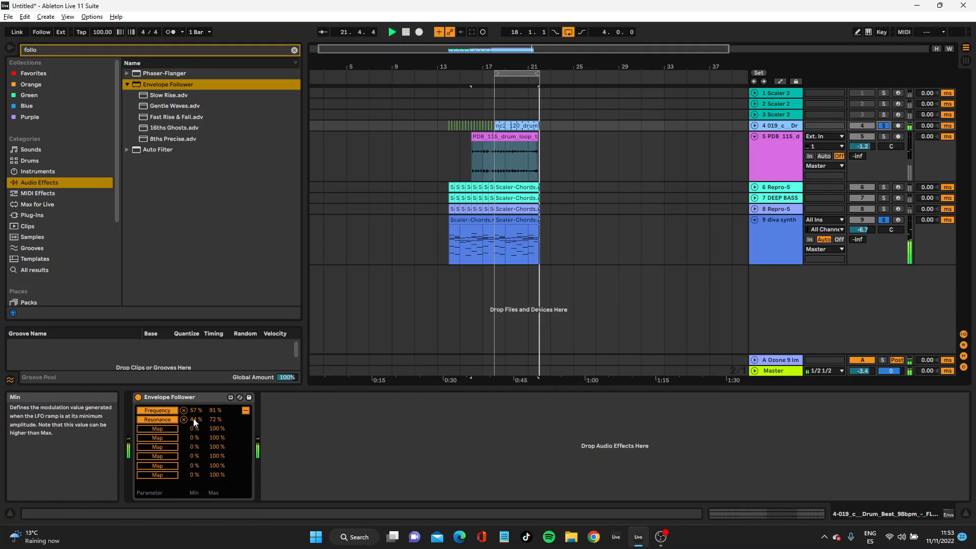
left_click_drag(195, 420, 194, 422)
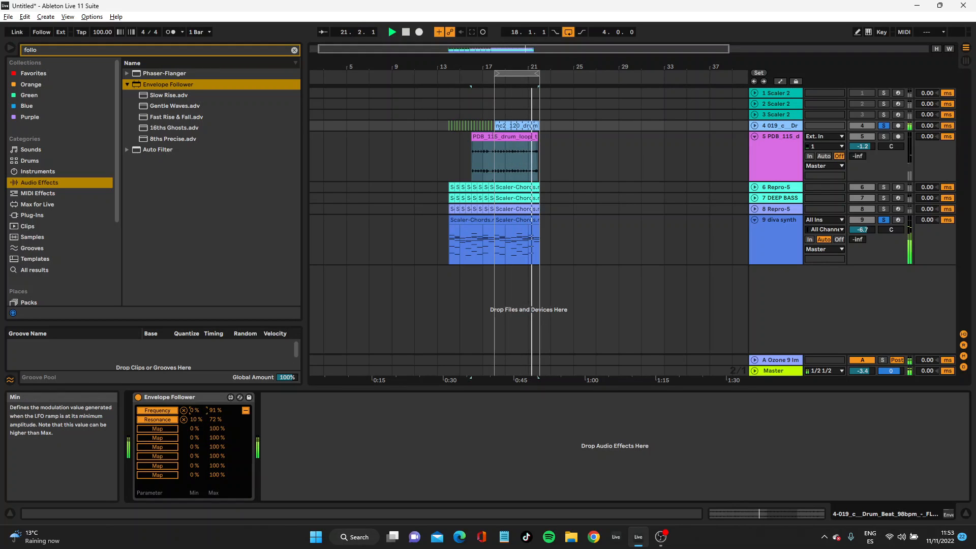
left_click_drag(196, 410, 195, 391)
key("space")
Duplicate the diva synth track and turn off Auto Filter on the duplicate
right_click(767, 238)
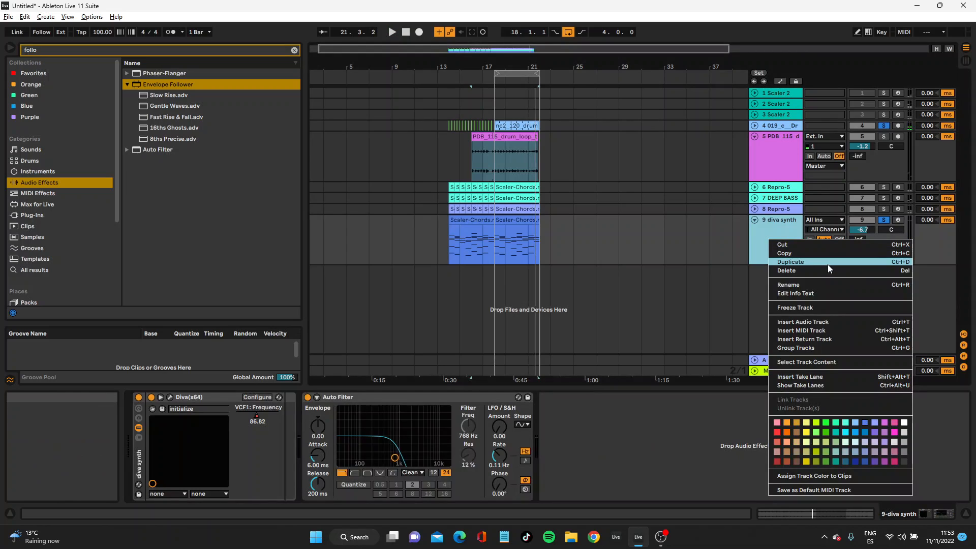
left_click(827, 265)
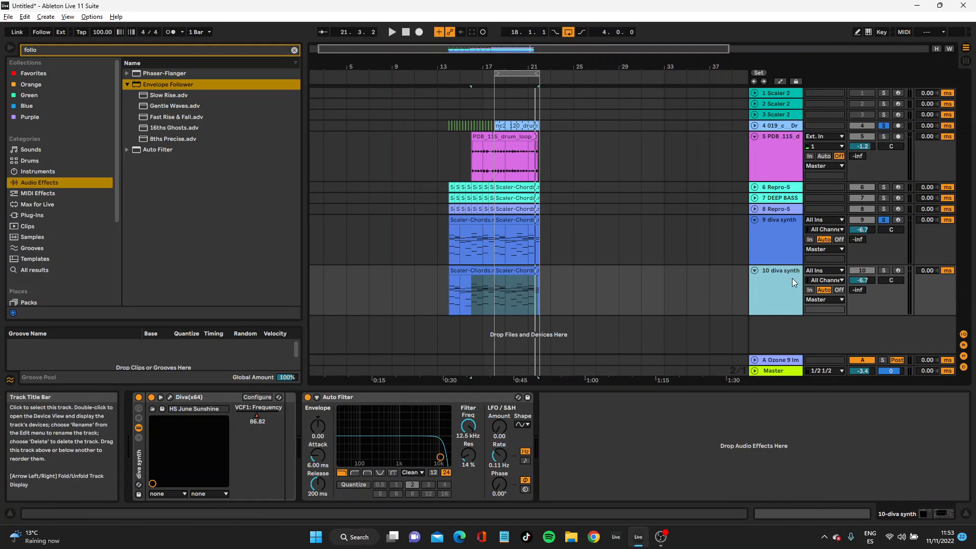
left_click(773, 259)
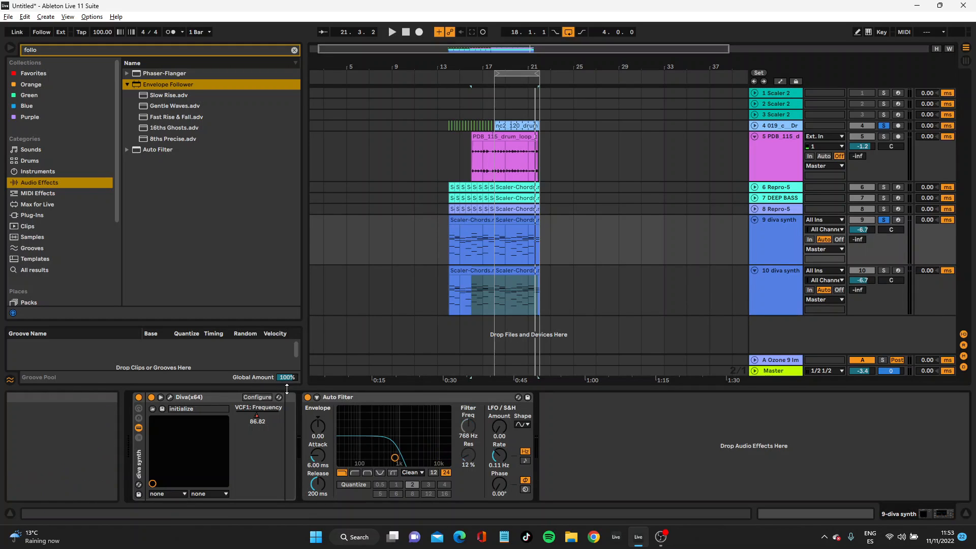
left_click(307, 396)
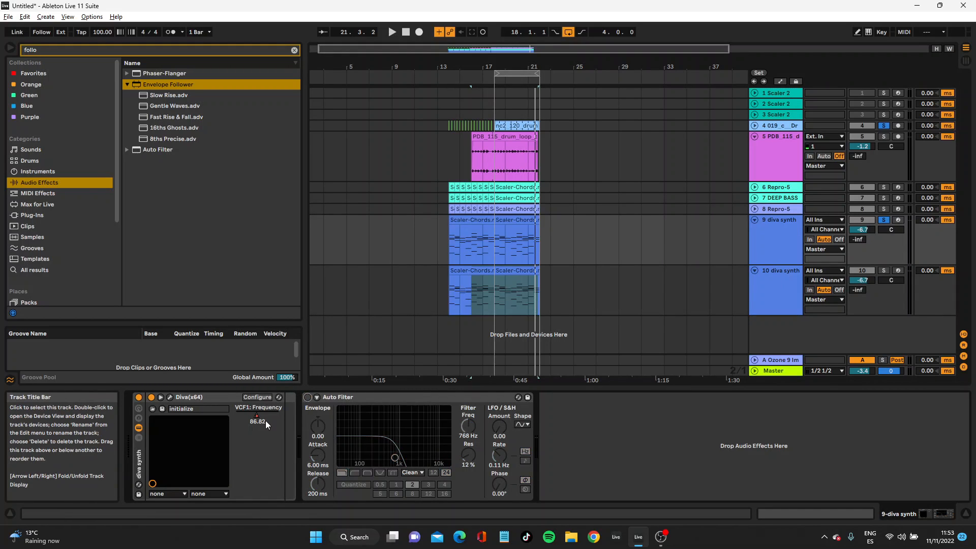
key("Down")
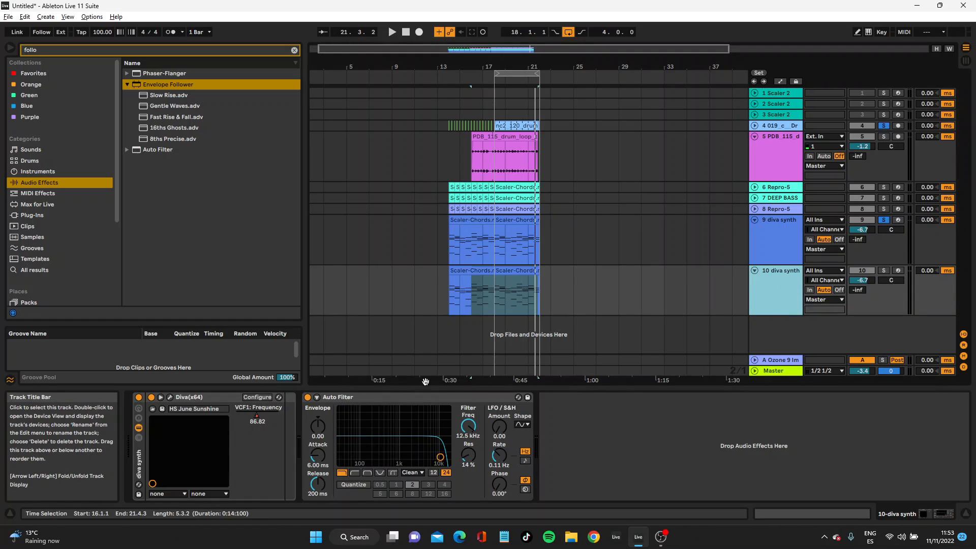
left_click(308, 397)
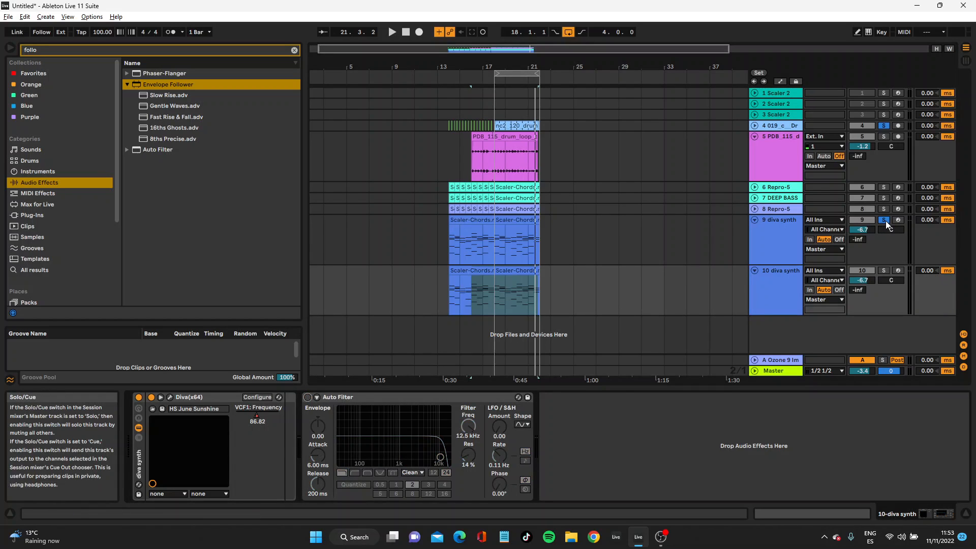
Clear the solos, start playback, and pan the original diva synth track to 11L
left_click(884, 220)
left_click(775, 288)
key("space")
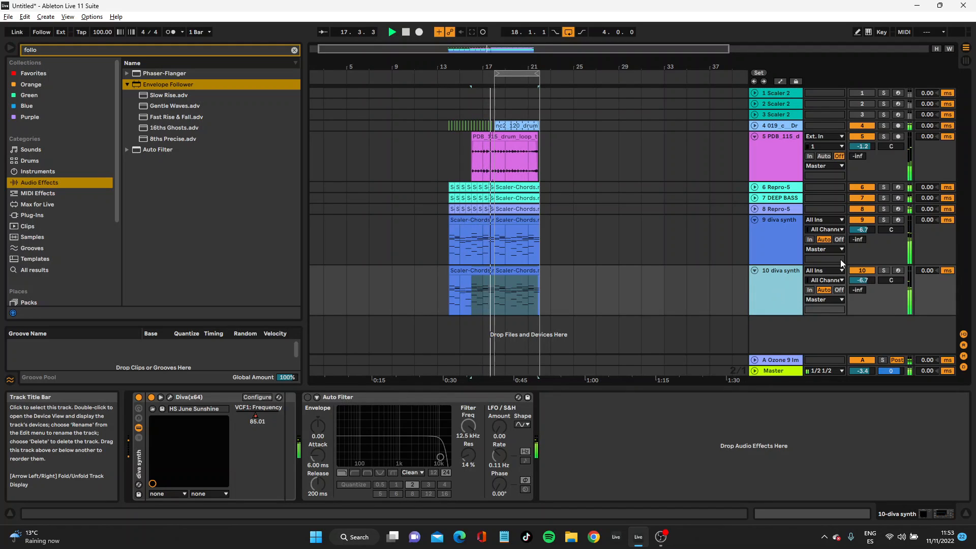
left_click_drag(889, 230, 888, 239)
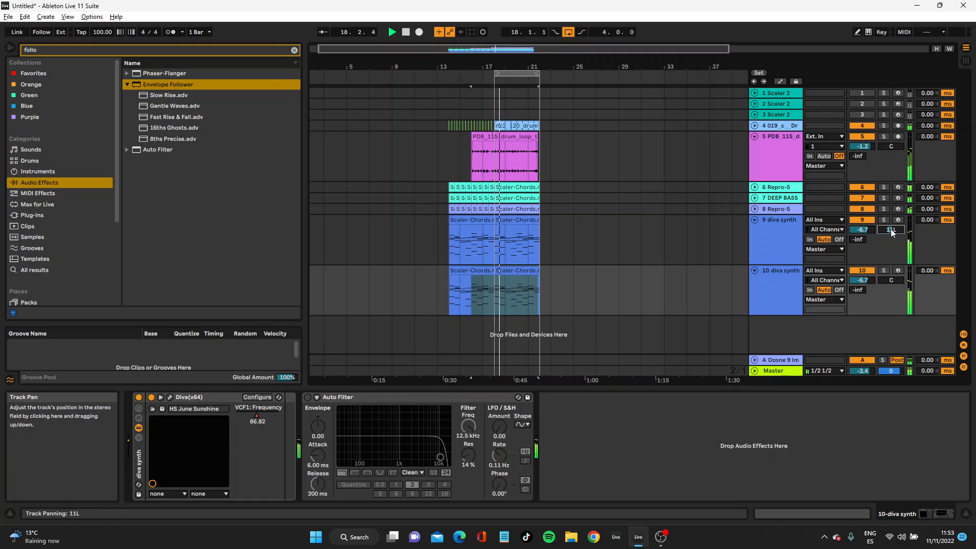
Clear the browser search, stop playback, and check the devices on the PDB_115, DEEP BASS and track 8 Repro-5 tracks
left_click(65, 53)
key("BackSpace")
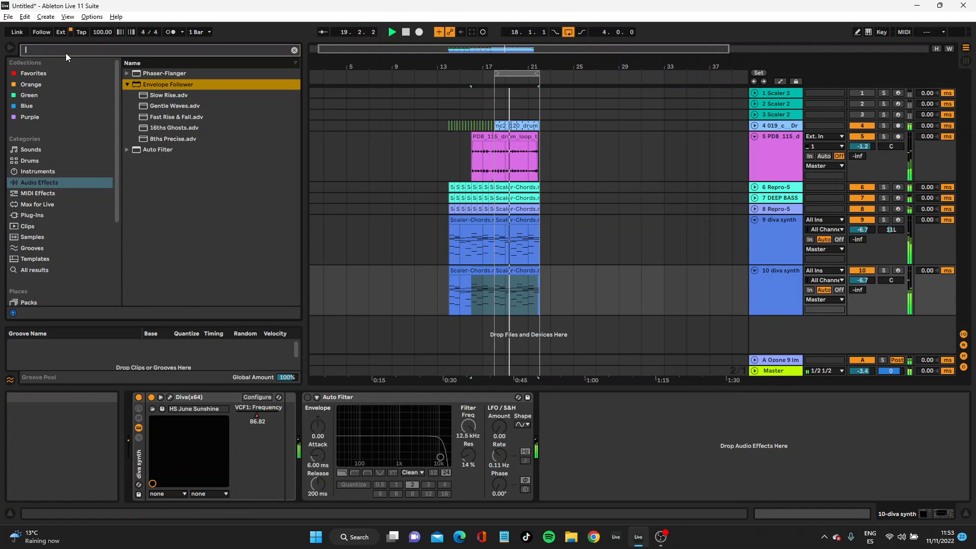
left_click(766, 175)
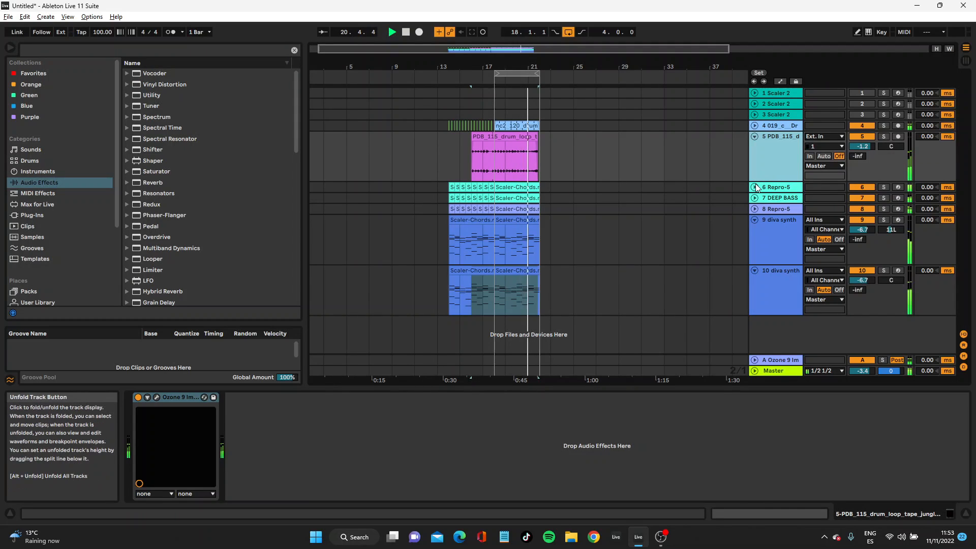
left_click(765, 198)
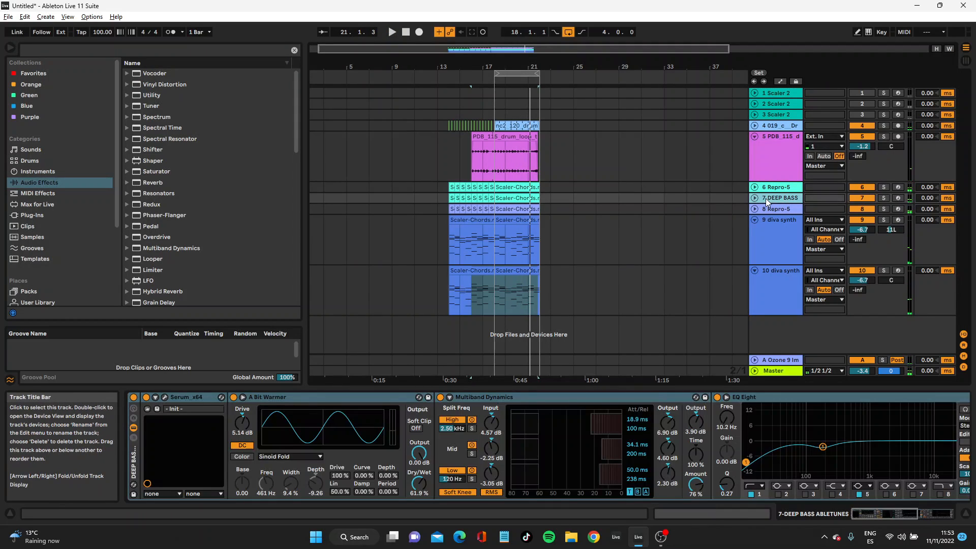
left_click(782, 209)
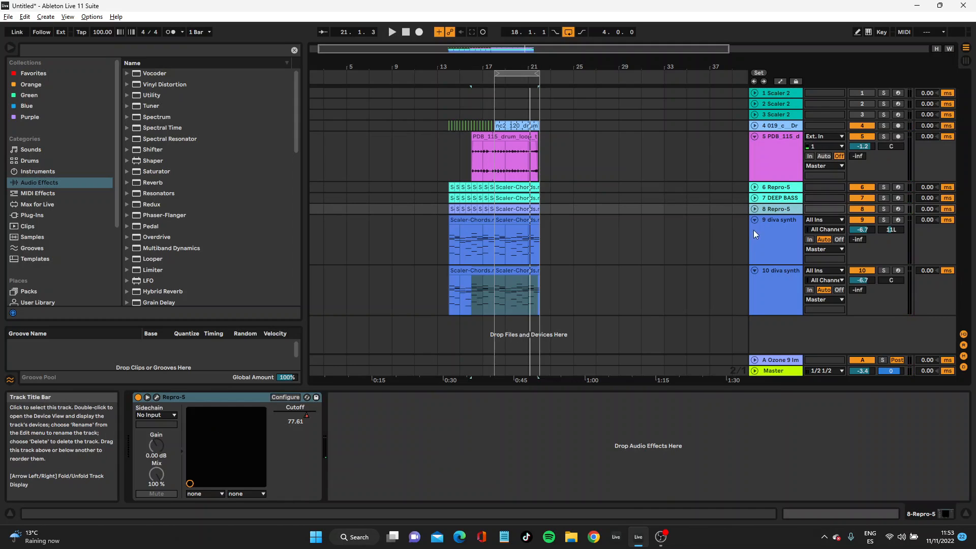
Copy the Auto Filter from the original diva synth track to the end of track 8 Repro-5's device chain and play the loop
left_click(767, 239)
left_click(373, 401)
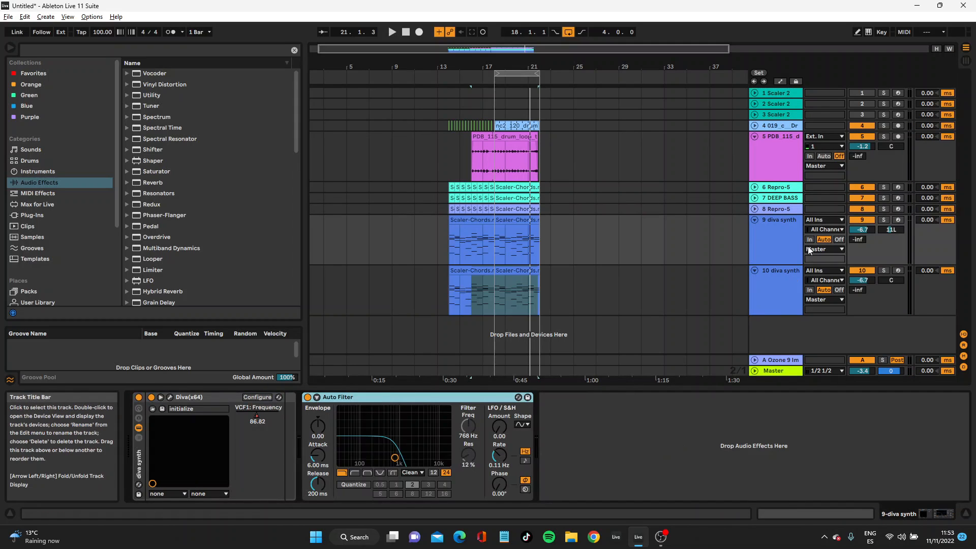
key("Up")
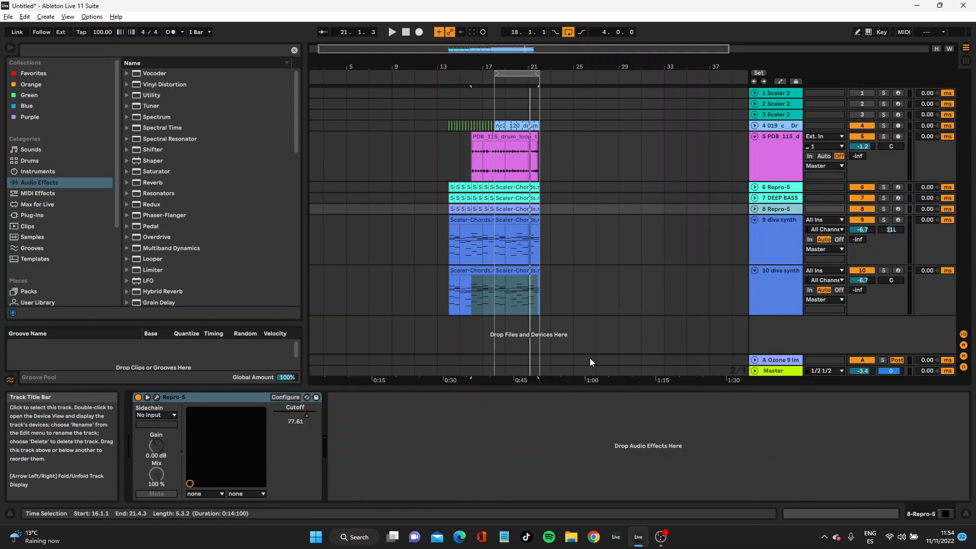
key("ctrl+v")
key("space")
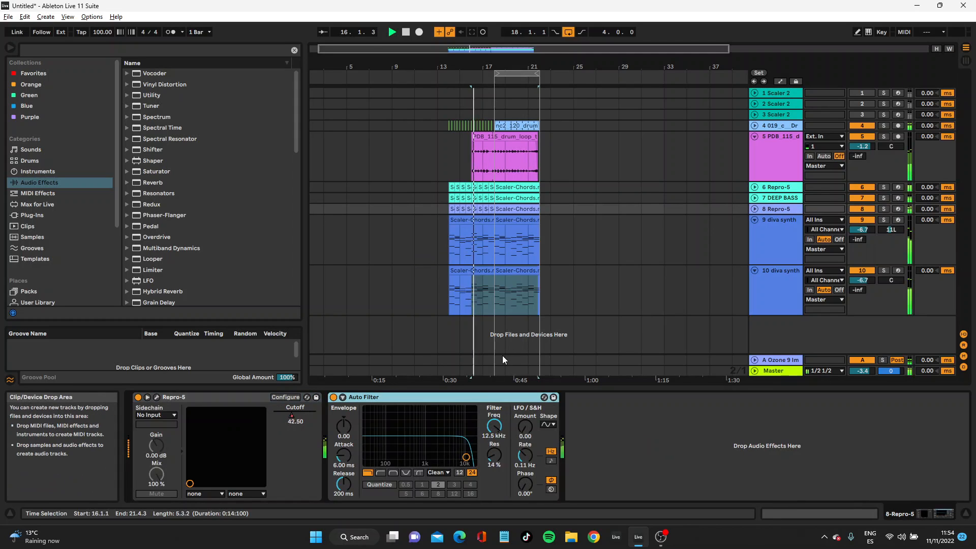
Stop playback and activate mapping on the third slot of the drum beat track's Envelope Follower
left_click(773, 153)
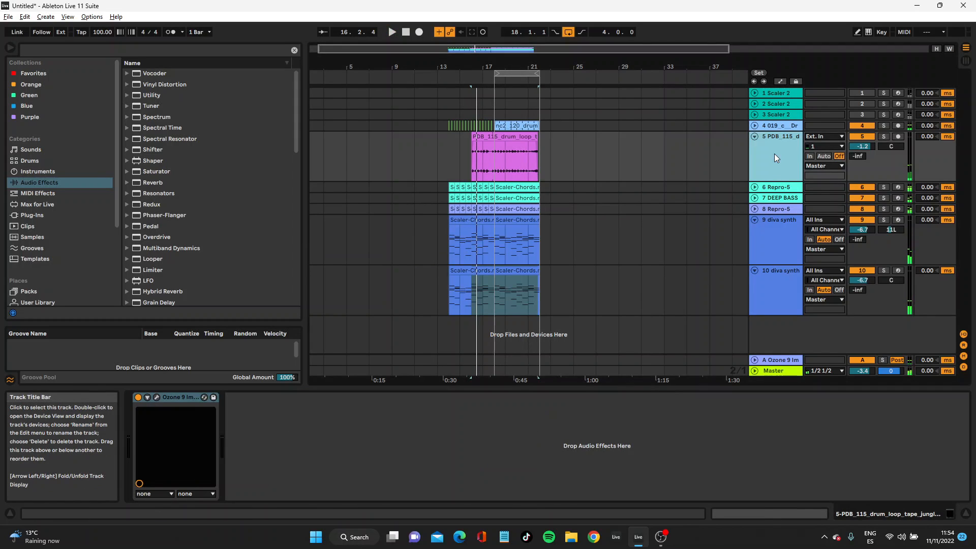
left_click(786, 123)
left_click(162, 427)
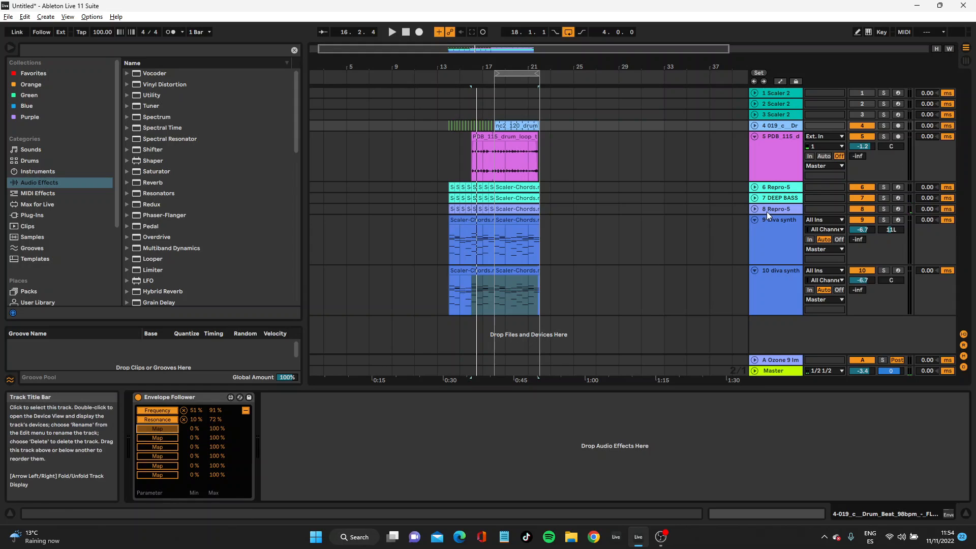
Check the devices on track 8 Repro-5 and track 6 Repro-5, and briefly solo track 6 to identify its part
left_click(782, 208)
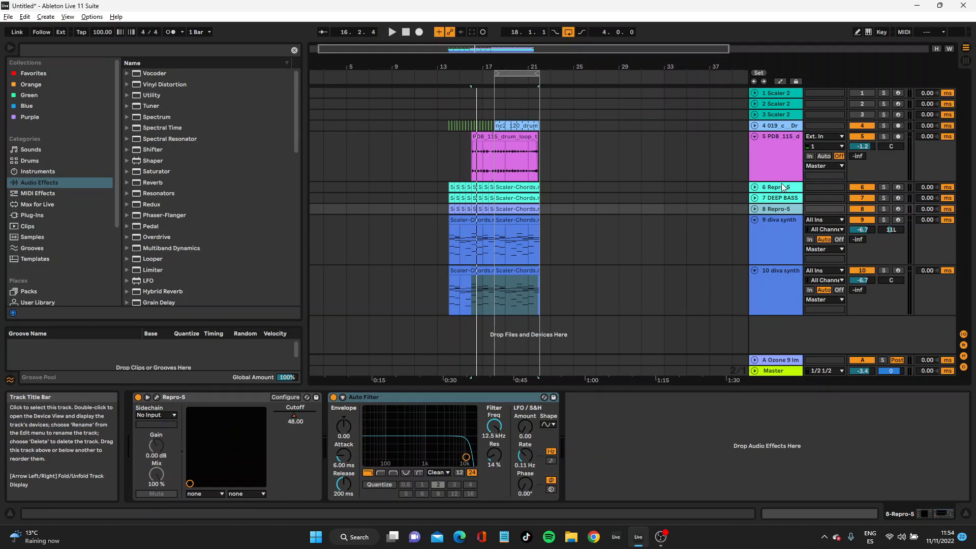
left_click(781, 186)
left_click(884, 186)
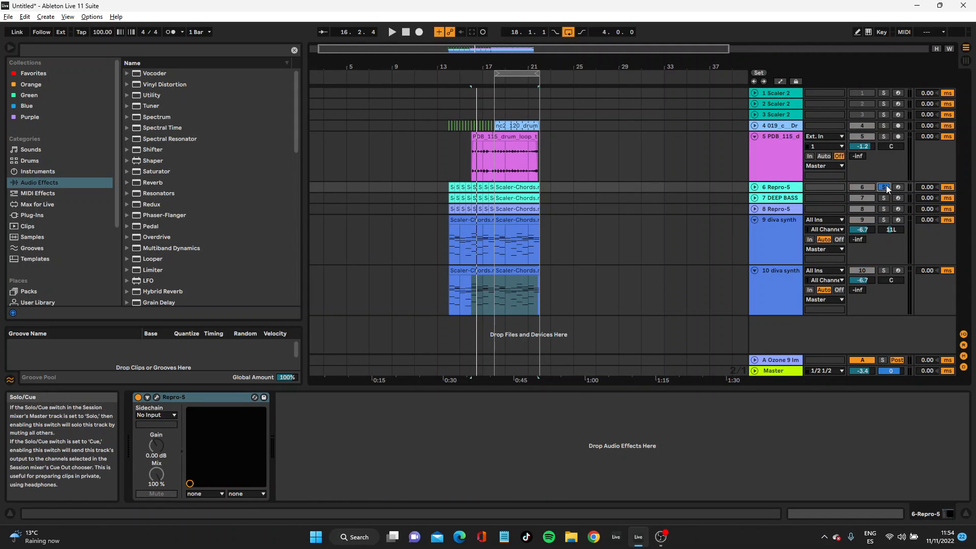
left_click(885, 187)
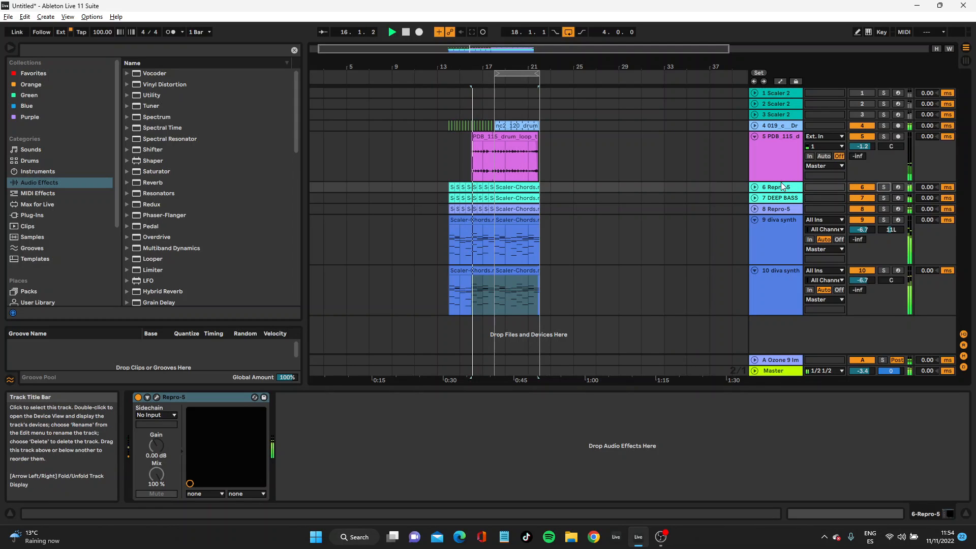
Stop playback and rename track 6 Repro-5 as bass
right_click(781, 187)
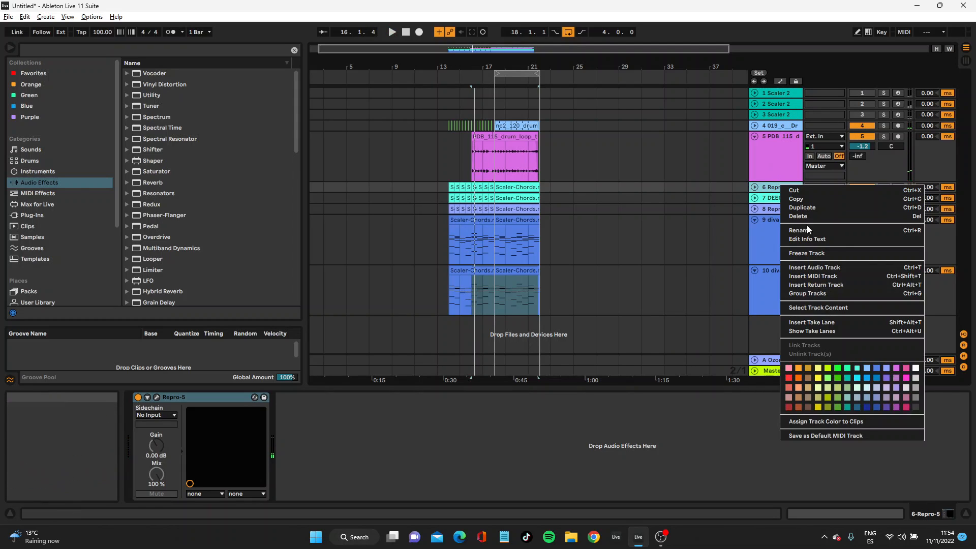
left_click(811, 231)
type("bass")
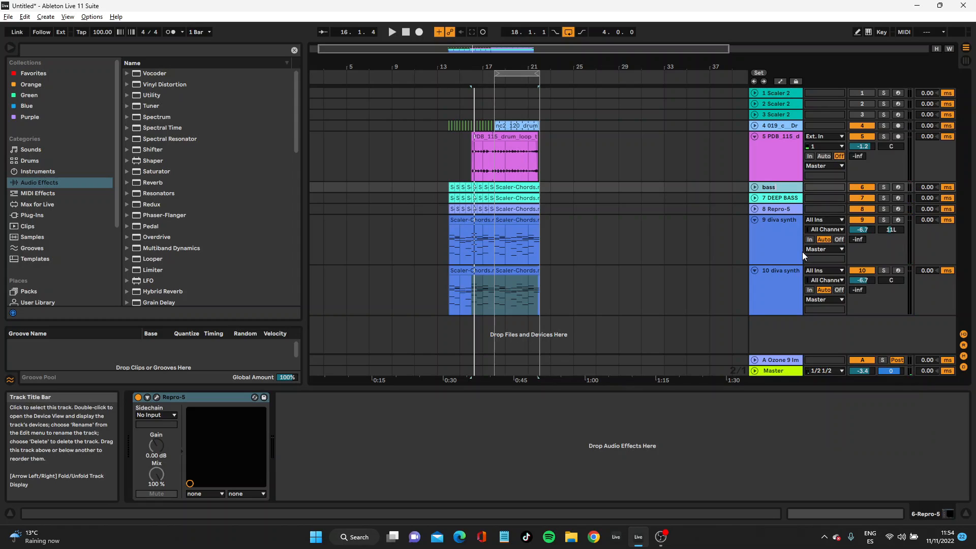
key("Return")
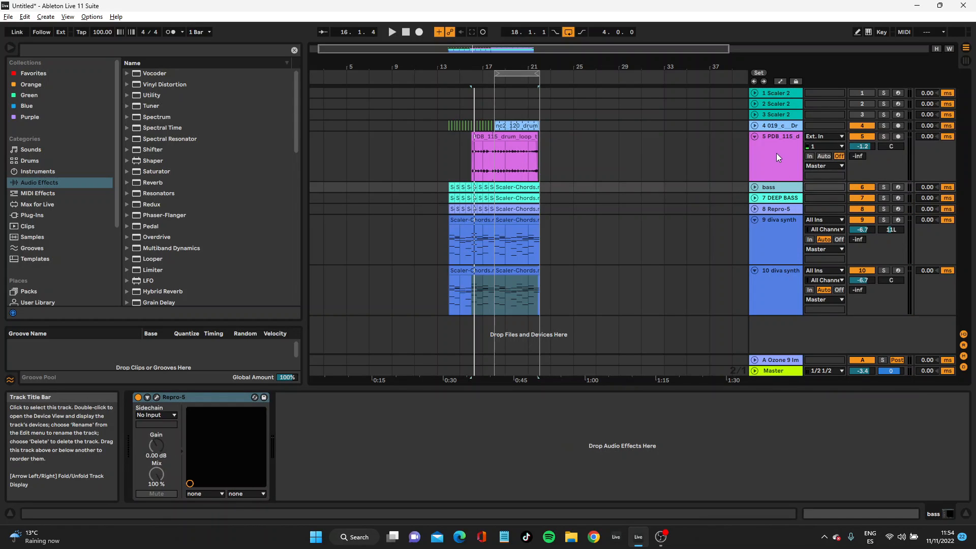
Move the Auto Filter from track 8 Repro-5 to the end of the bass track's device chain
left_click(779, 197)
left_click(782, 212)
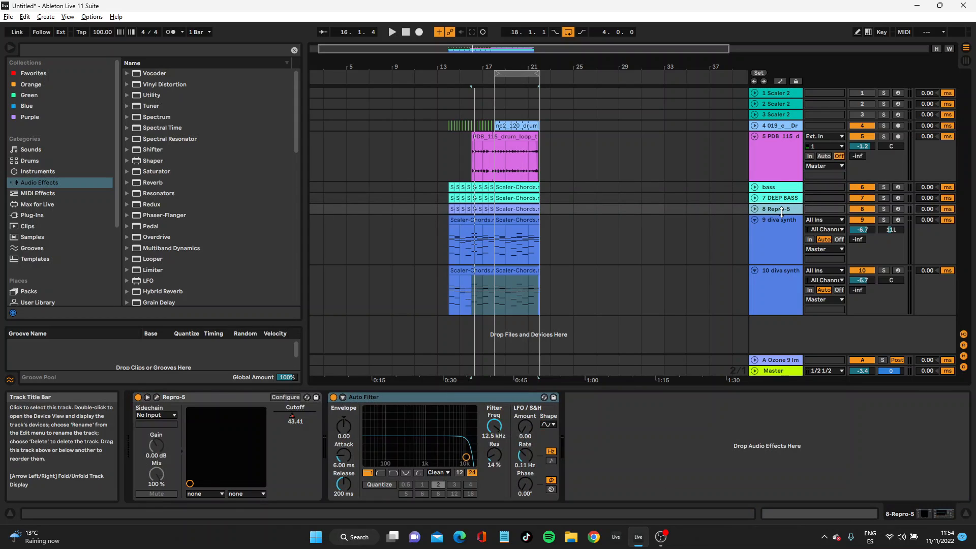
left_click(439, 397)
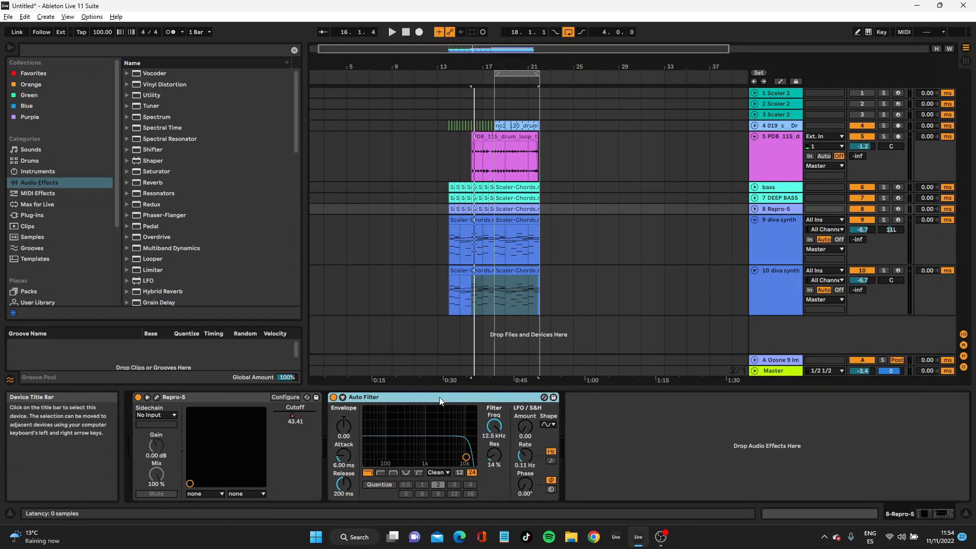
left_click(778, 187)
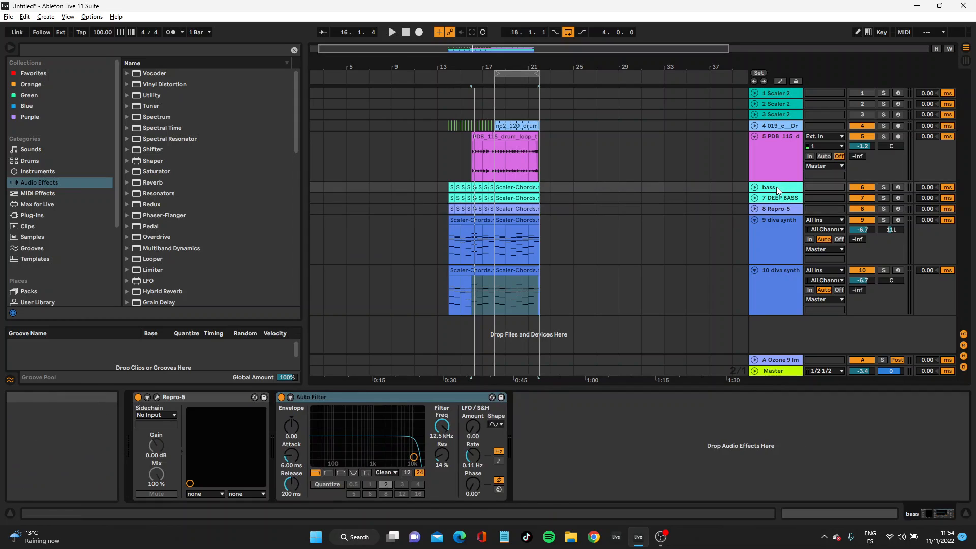
Map the bass Auto Filter's frequency to the Envelope Follower's third slot on the drum beat track, and fold the PDB_115 track
left_click(782, 125)
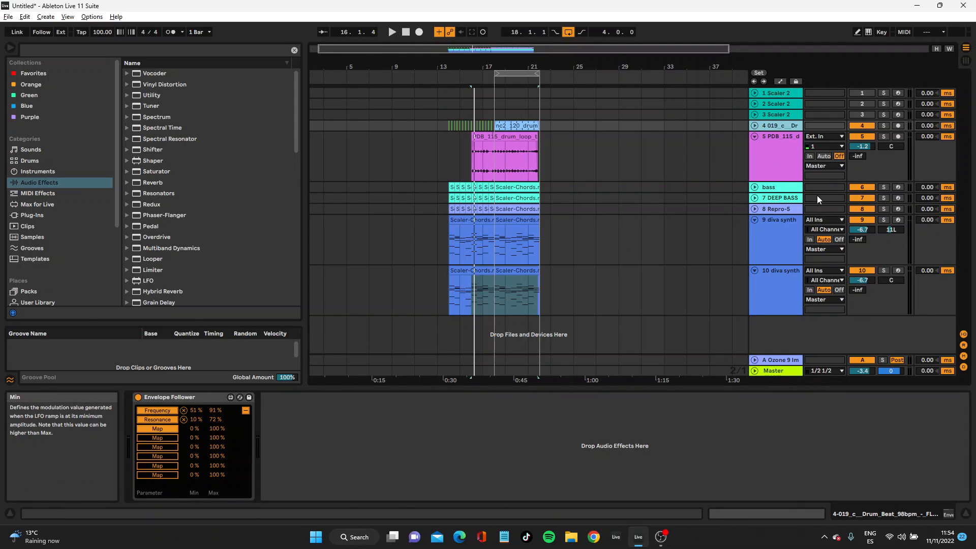
left_click(777, 187)
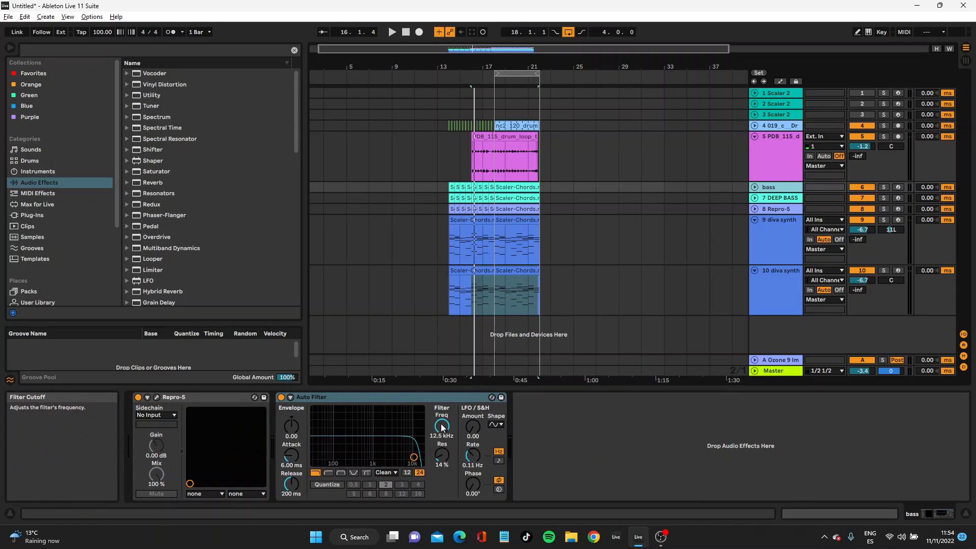
left_click(441, 428)
left_click(781, 174)
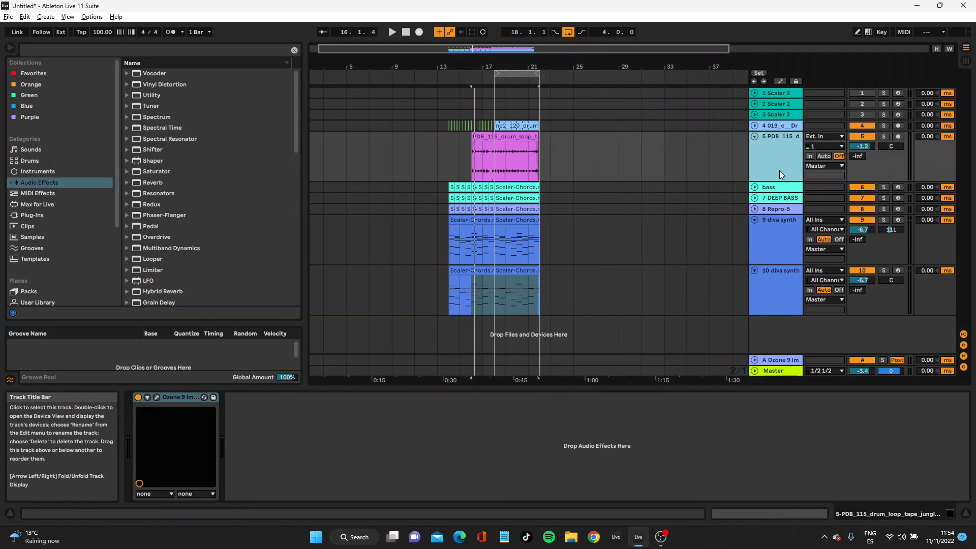
left_click(754, 136)
left_click(763, 127)
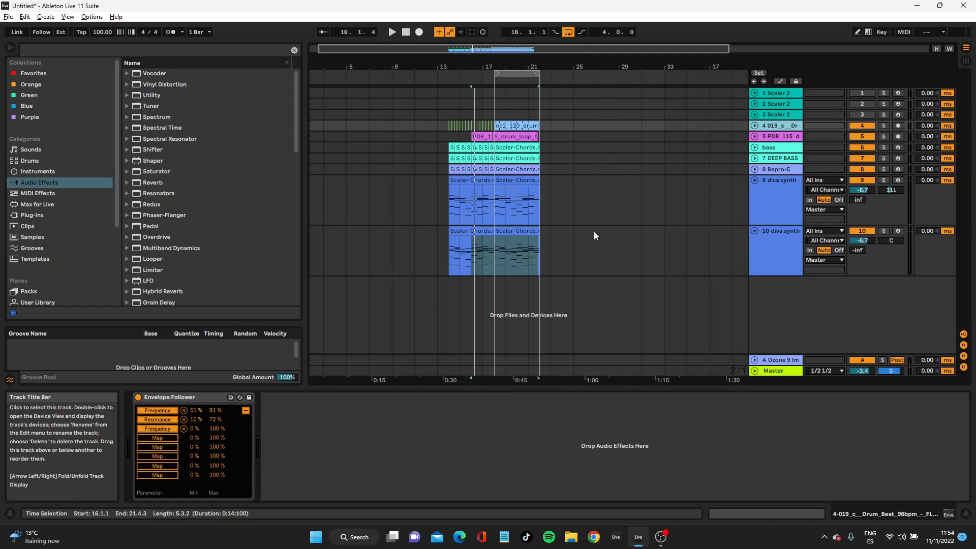
Map the bass Auto Filter's resonance to the fourth slot, setting the ranges to 46–83 % for frequency and 31–66 % for resonance
left_click(168, 439)
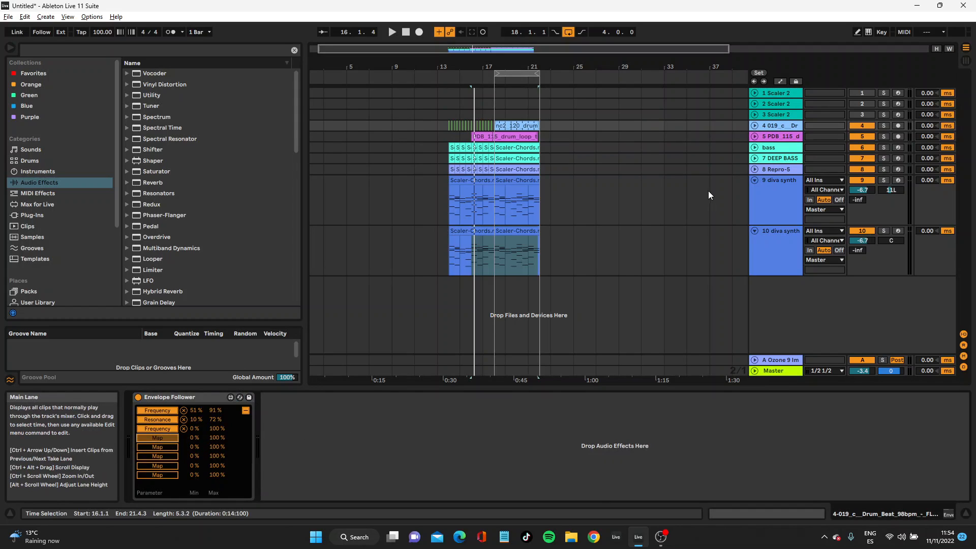
left_click(770, 147)
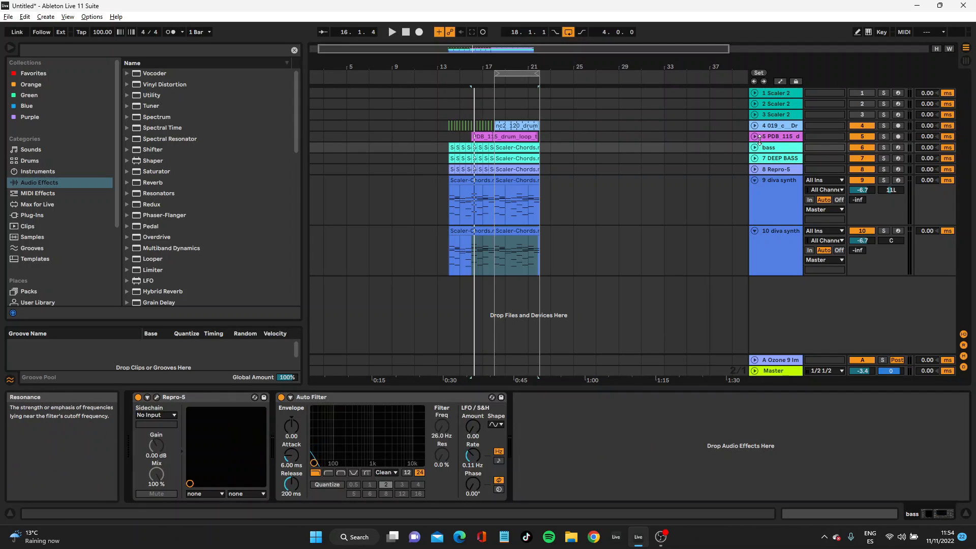
left_click(773, 127)
left_click_drag(197, 428, 204, 436)
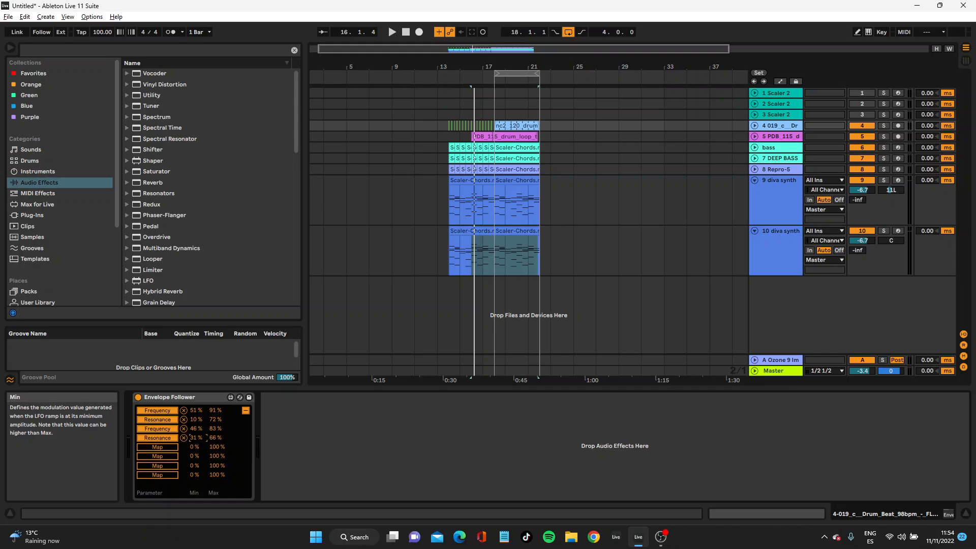
Play the drum beat and bass soloed, and refine the bass filter mappings to 56–81 % for frequency and a 51 % resonance minimum
key("space")
left_click(883, 147)
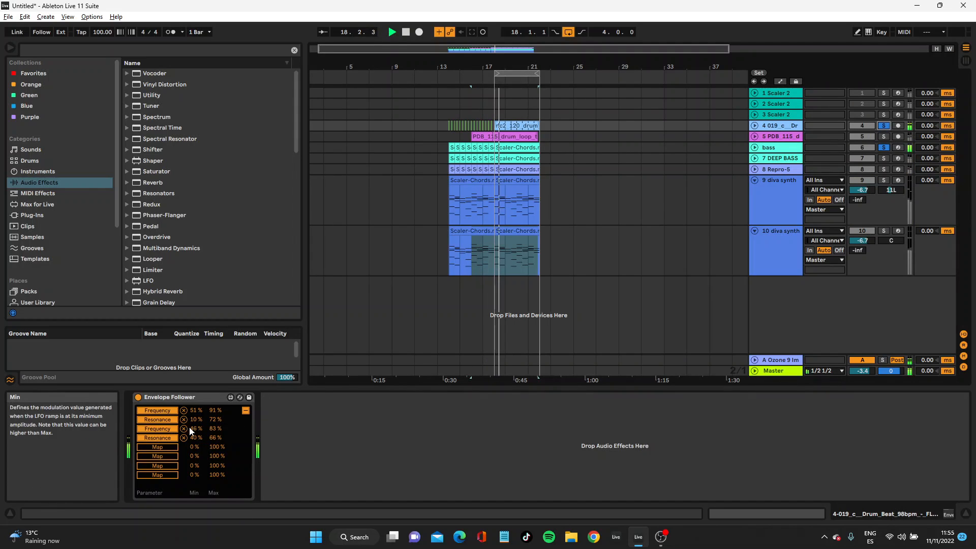
left_click_drag(195, 430, 196, 439)
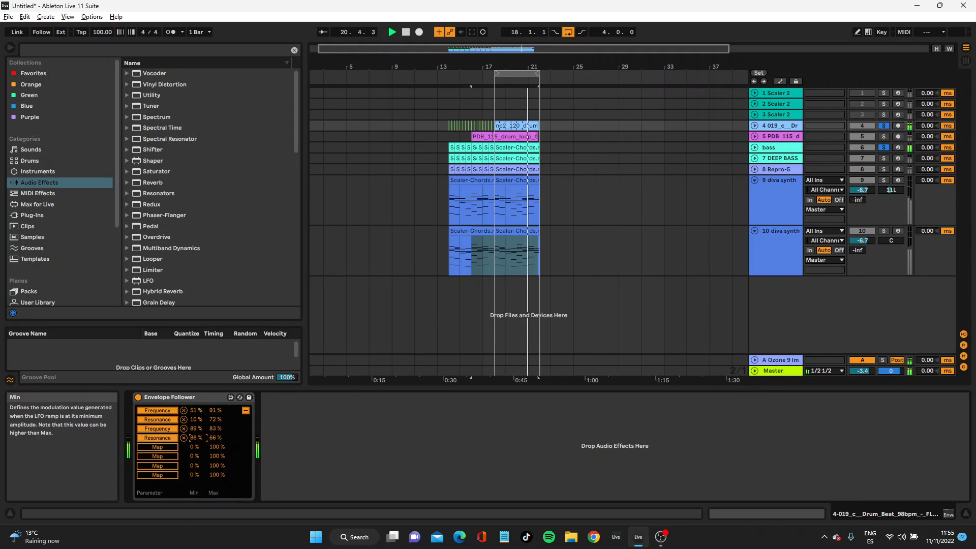
left_click_drag(196, 438, 194, 435)
left_click(216, 429)
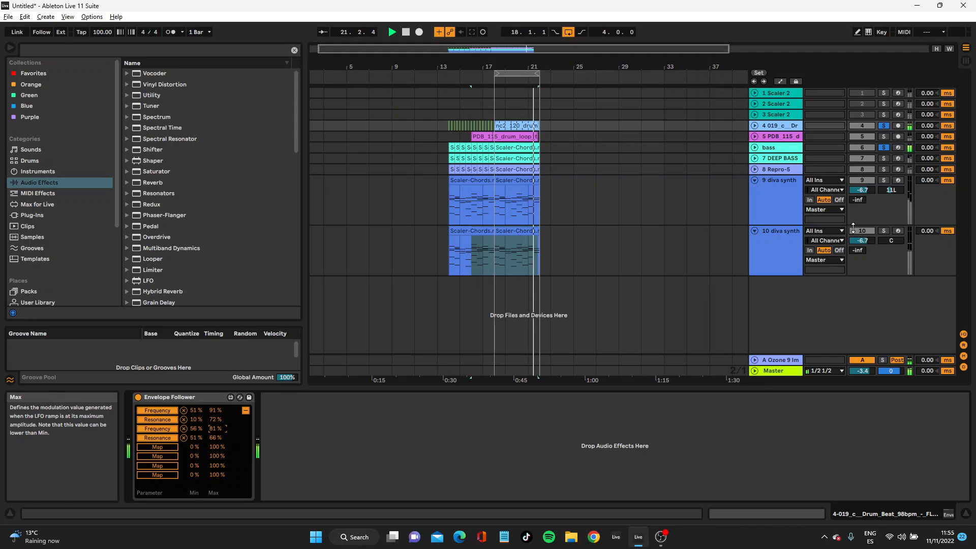
Clear the solos, stop playback, and fold both diva synth tracks
left_click(881, 147)
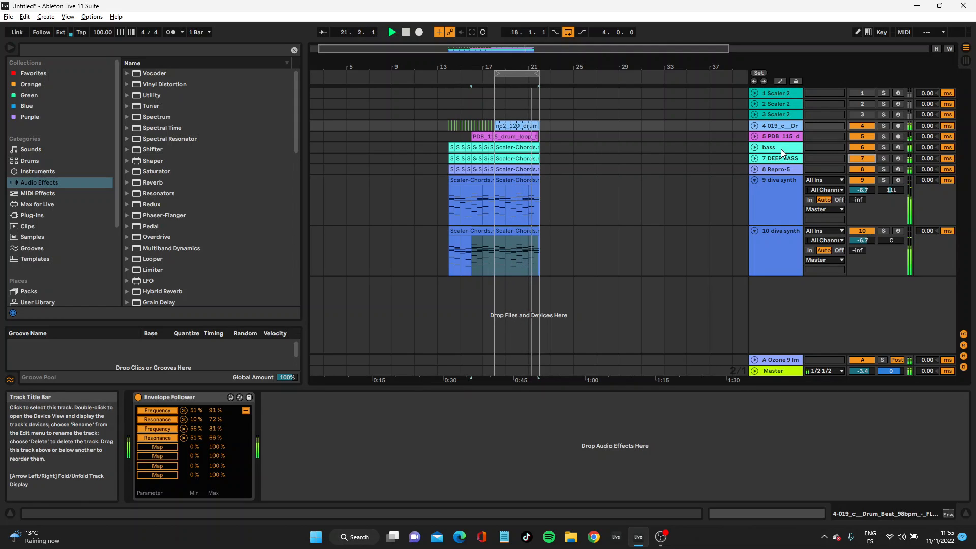
left_click(755, 180)
key("space")
left_click(755, 191)
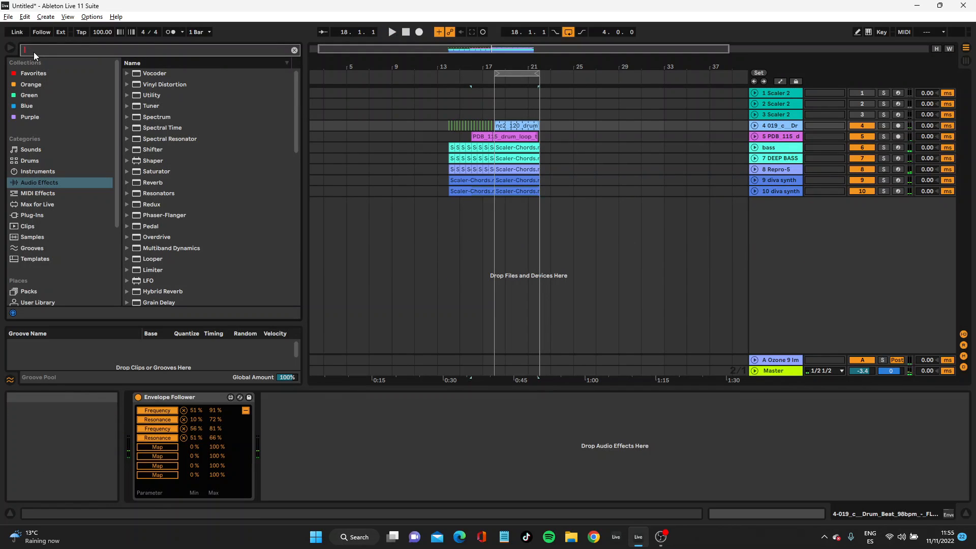
Search the plug-ins for "kick", add Kickstart 2 to the end of the bass track, start playback, and close the plug-in window
type("kick")
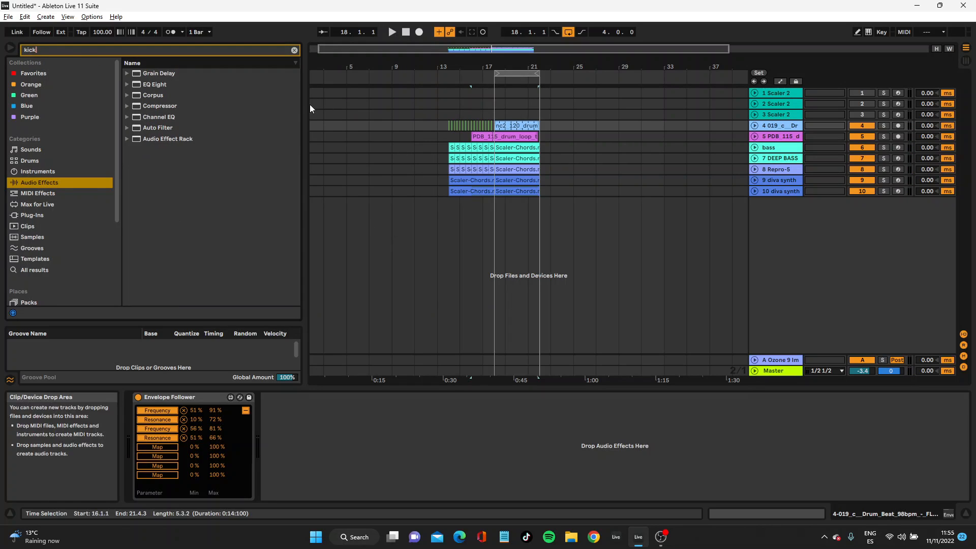
left_click(65, 217)
left_click(143, 96)
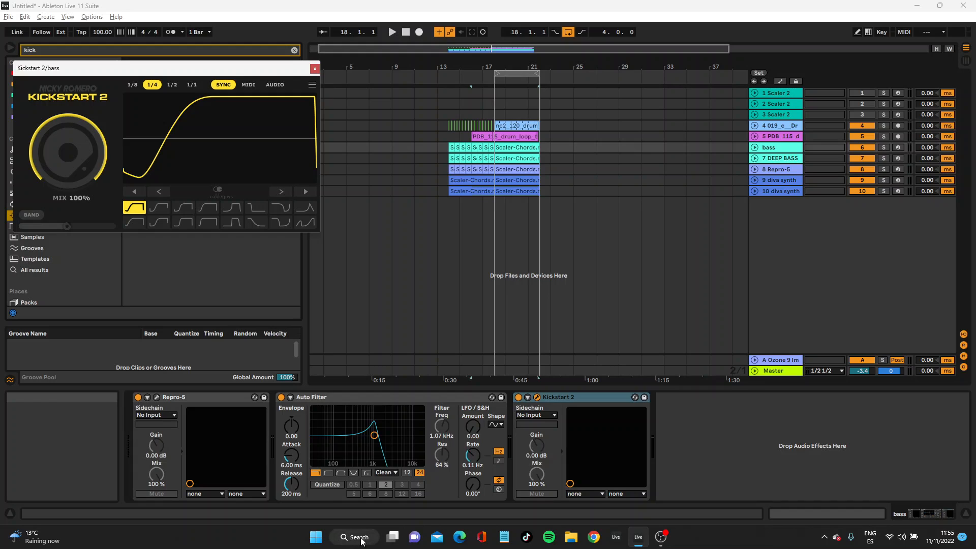
key("space")
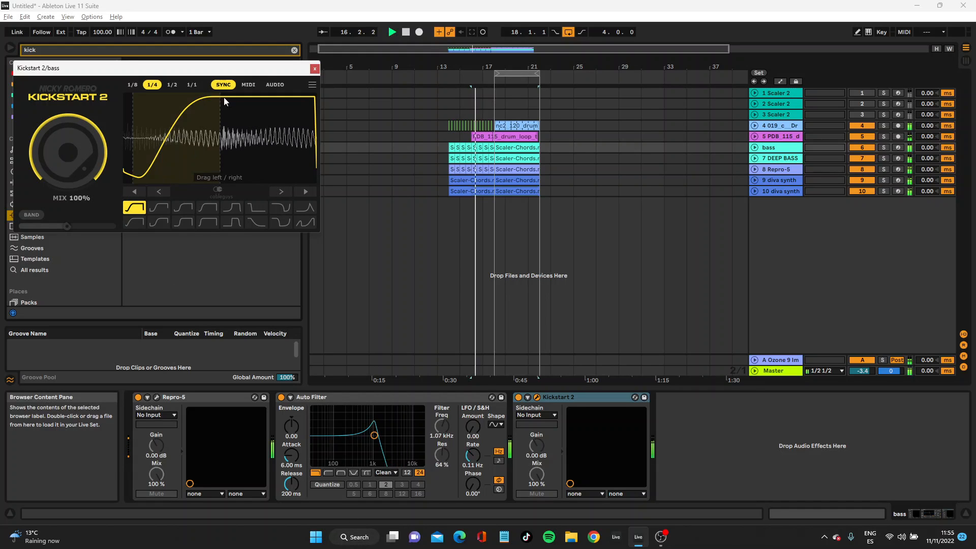
left_click(315, 68)
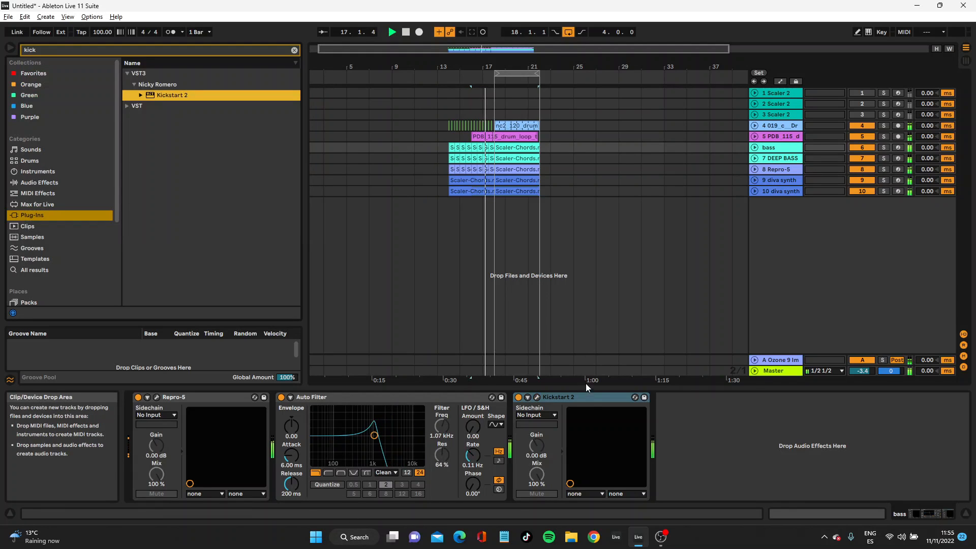
Copy the bass track's Kickstart 2 to the end of the device chains on the DEEP BASS and track 8 Repro-5 tracks
left_click(779, 159)
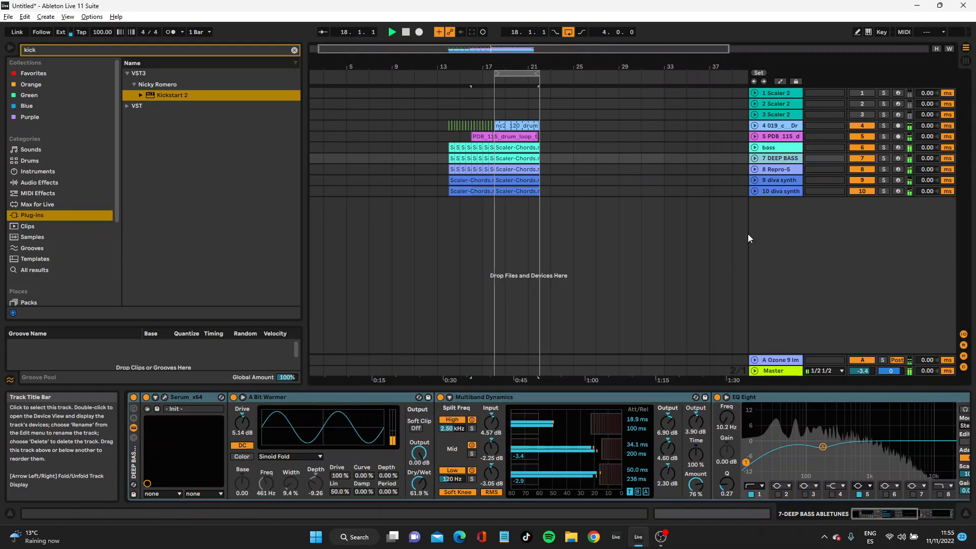
left_click_drag(898, 516, 937, 508)
left_click(925, 455)
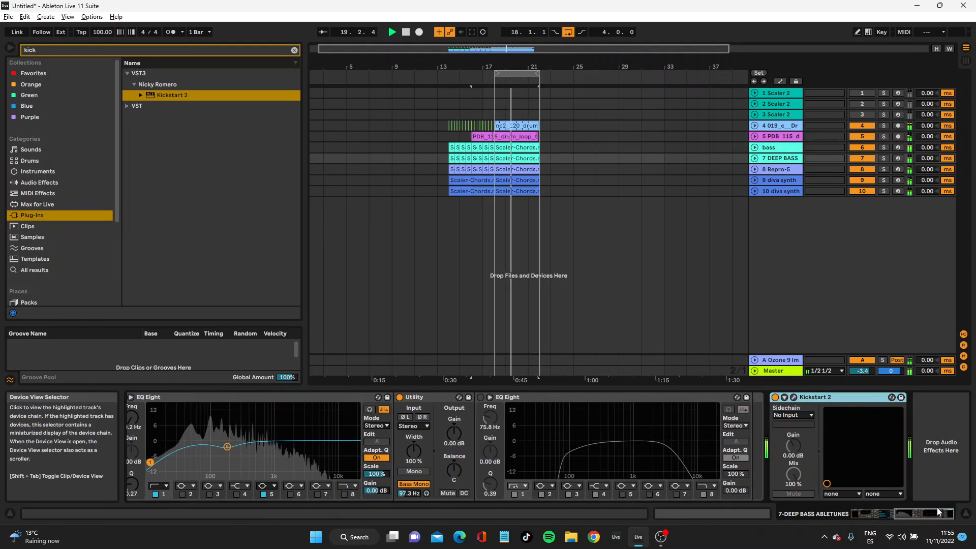
left_click(771, 170)
left_click(702, 438)
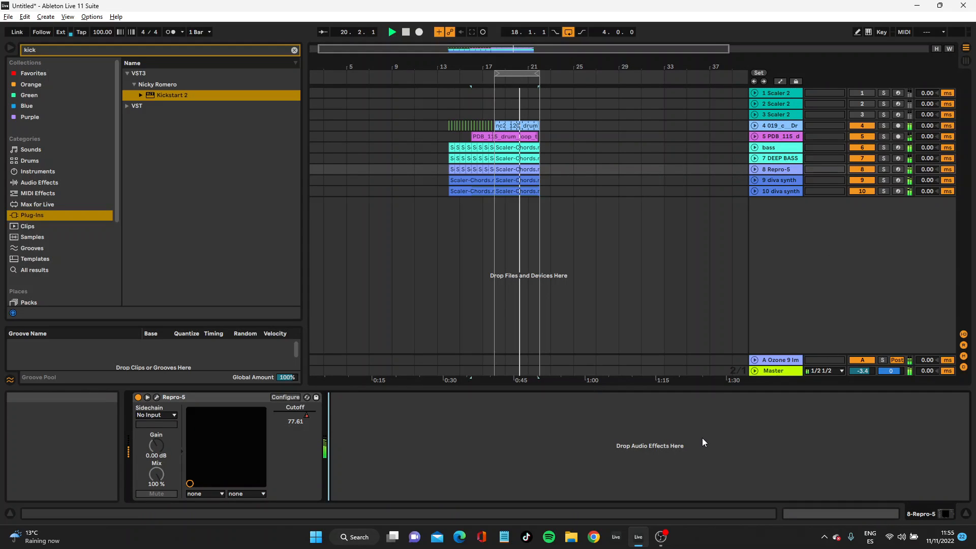
key("ctrl+v")
Paste Kickstart 2 after the Auto Filter on both diva synth tracks
left_click(789, 182)
left_click(607, 428)
key("ctrl+v")
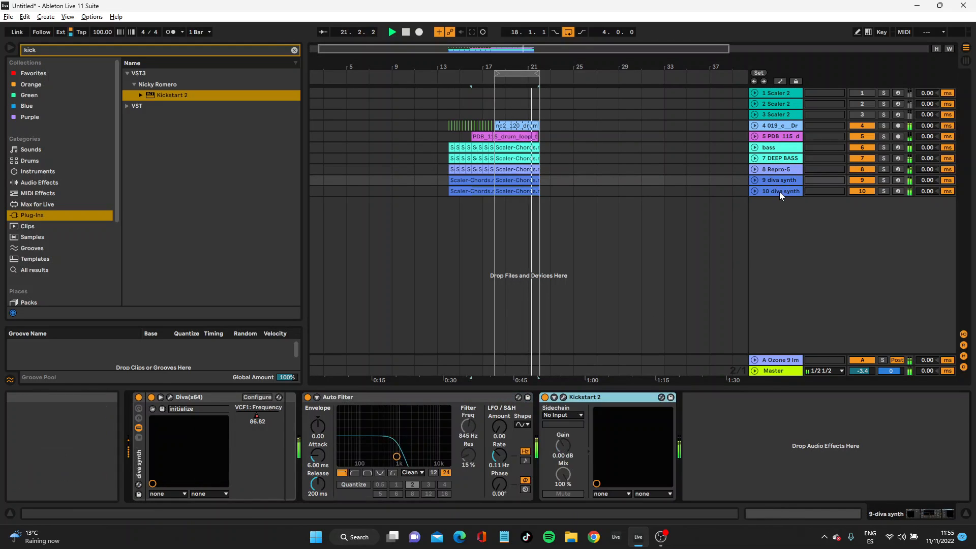
left_click(779, 192)
left_click(656, 431)
key("ctrl+v")
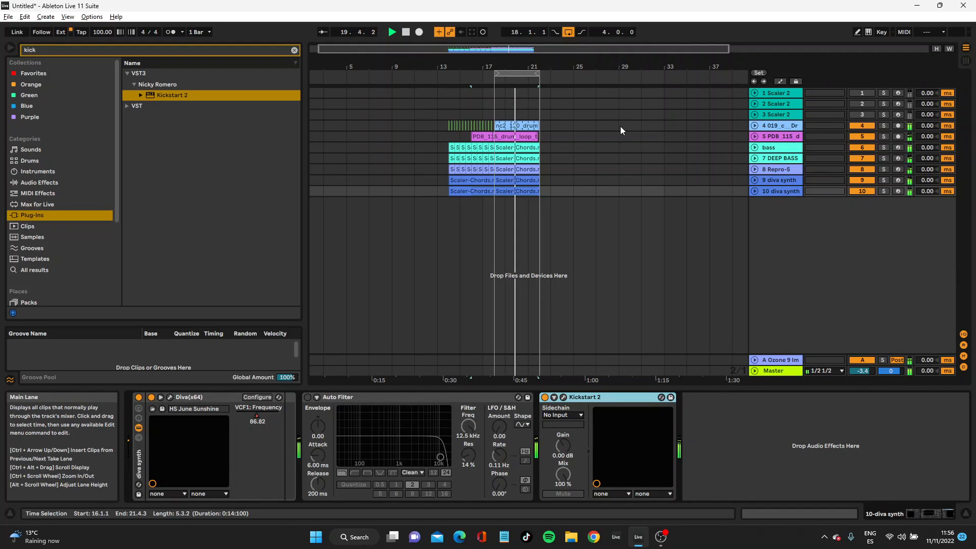
Play the arrangement from bar 14 and extend the loop to 12 bars, from bar 14 to bar 26
left_click_drag(647, 66, 810, 161)
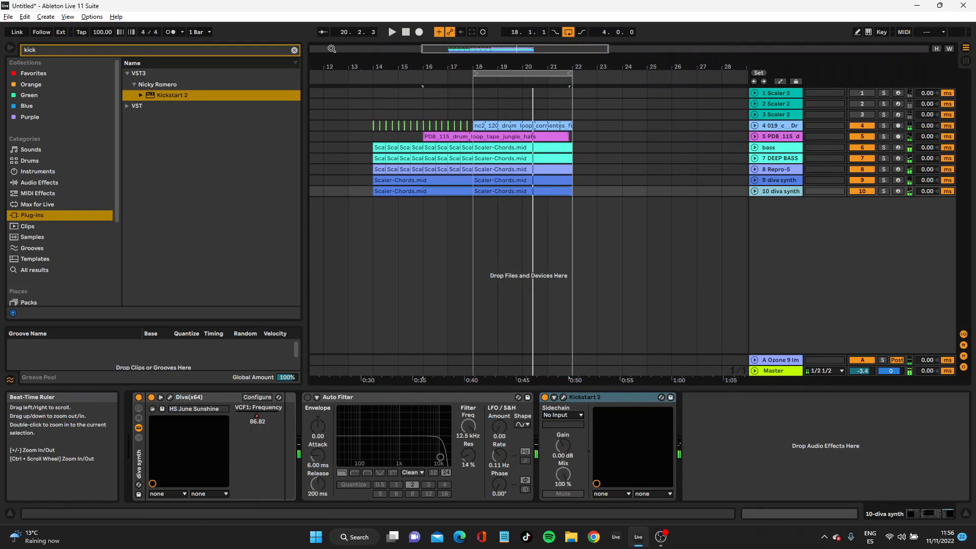
left_click(379, 147)
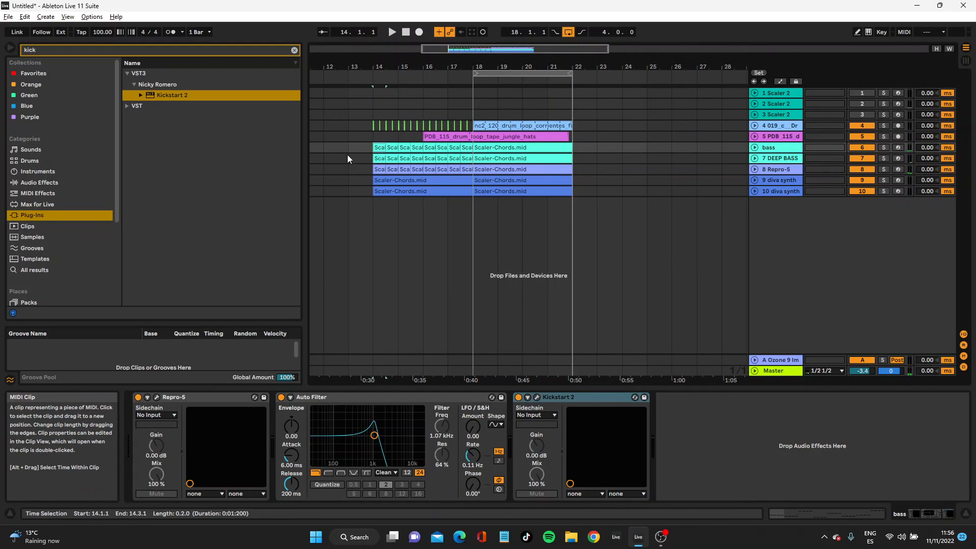
key("space")
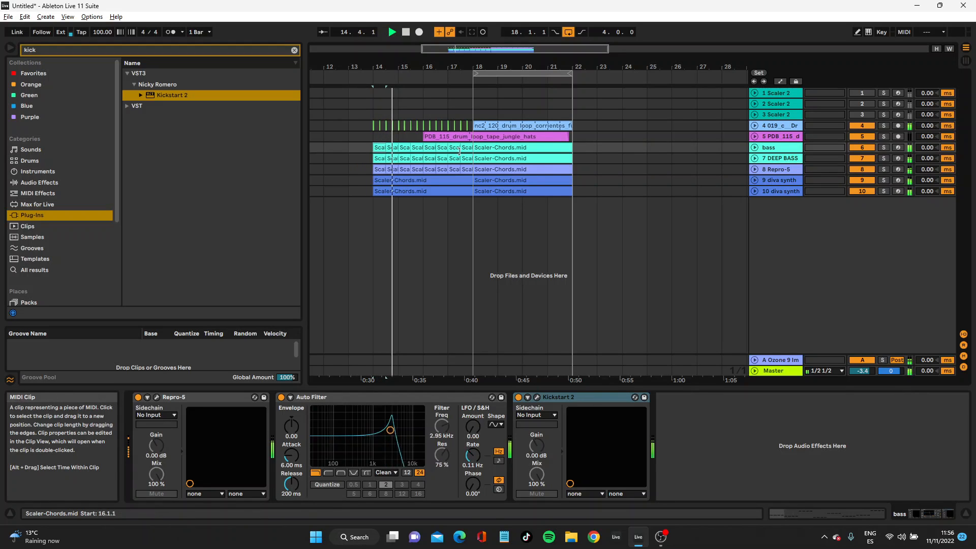
left_click_drag(473, 73, 373, 74)
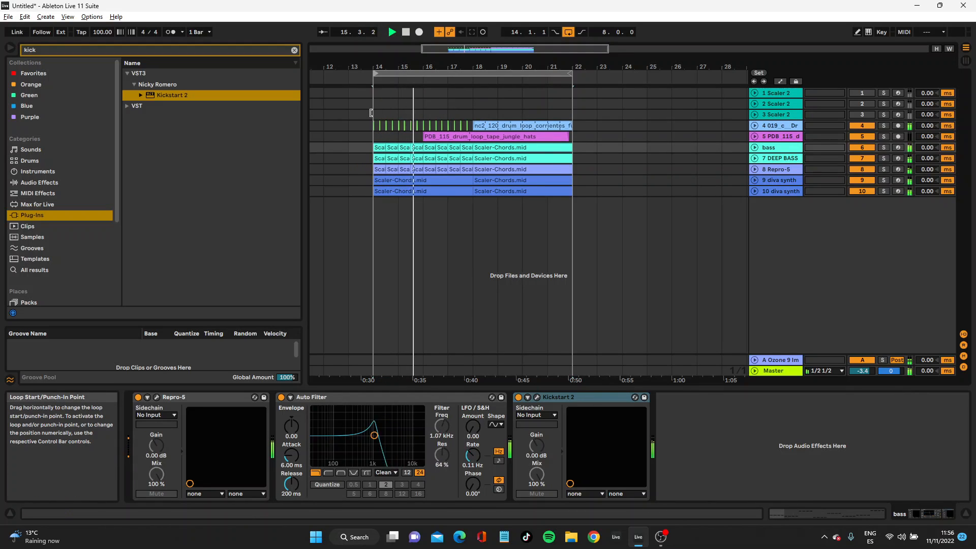
left_click_drag(572, 74, 672, 68)
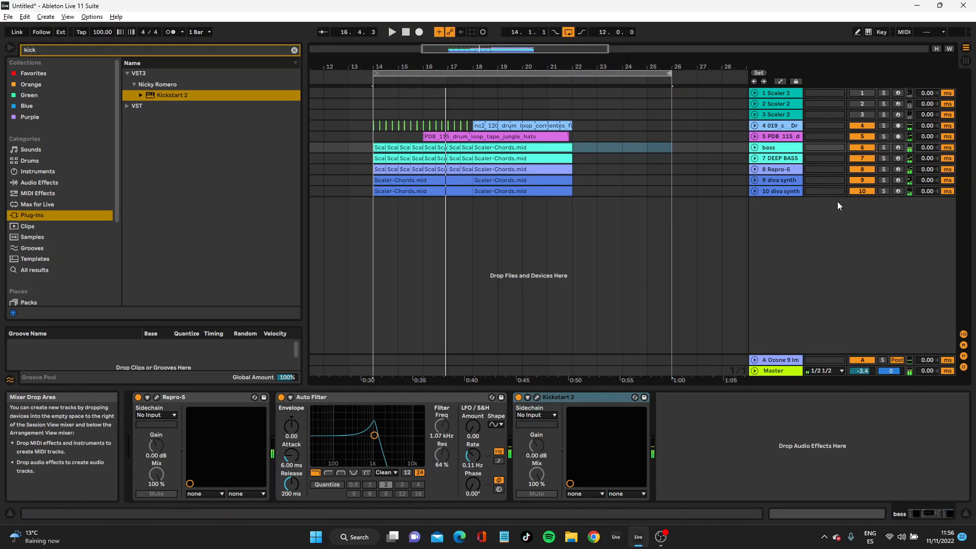
Search the plug-ins for "rc" and add RC-20 Retro Color after Kickstart 2 on the track 10 diva synth
left_click(768, 192)
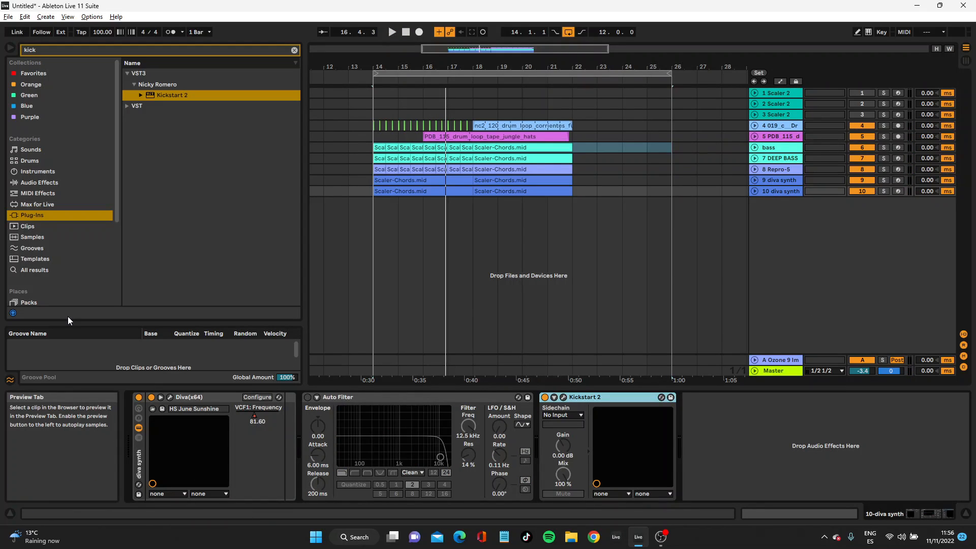
left_click(49, 50)
type("rc")
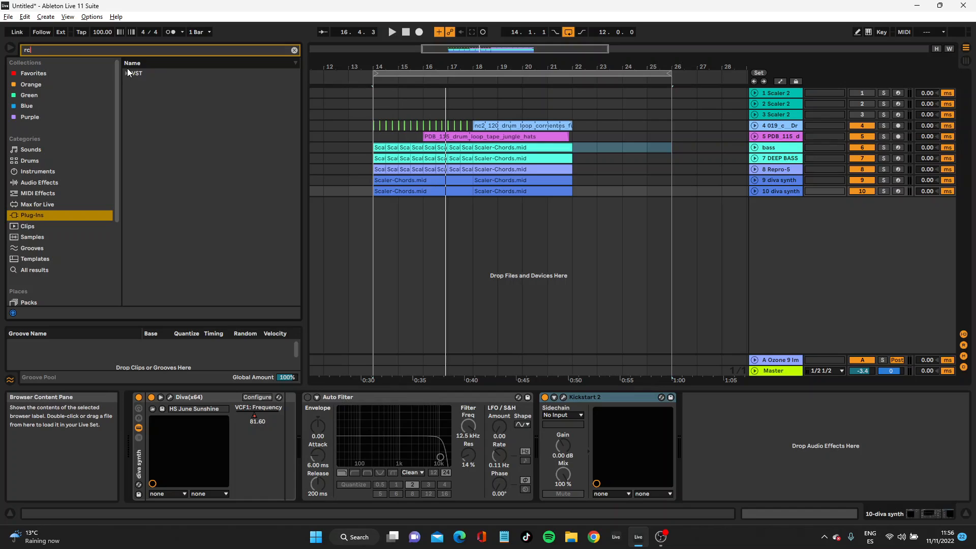
left_click(128, 73)
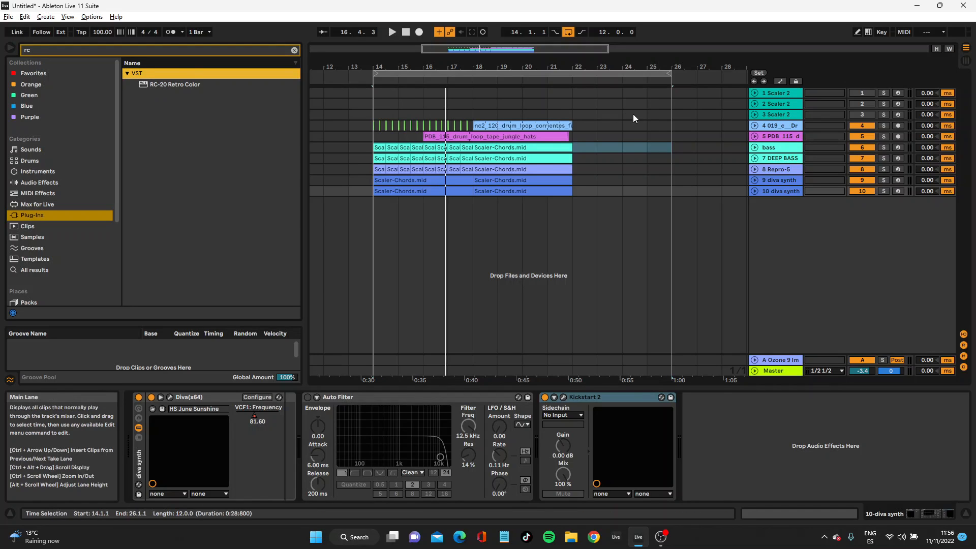
left_click_drag(168, 84, 686, 451)
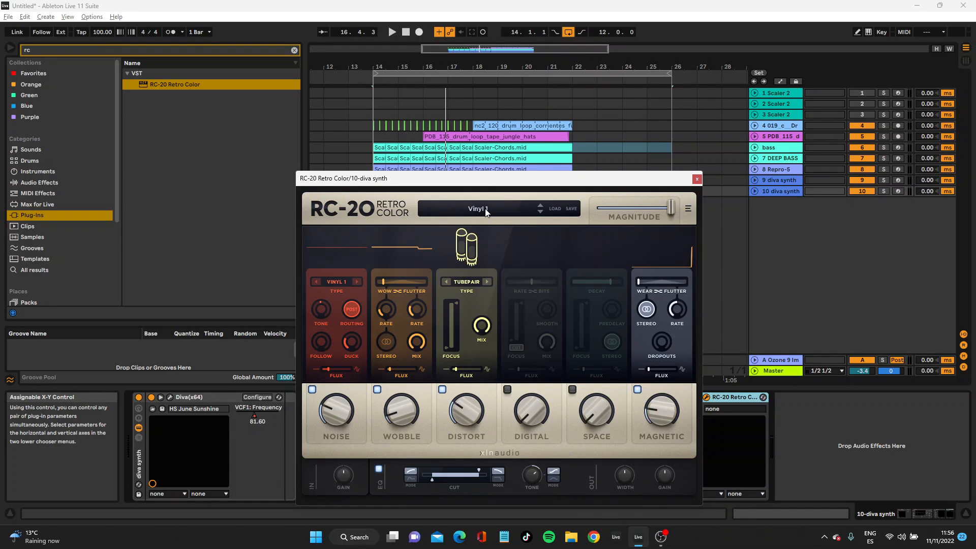
Load the VHS preset in RC-20 Retro Color and play the track 10 diva synth soloed
left_click(486, 212)
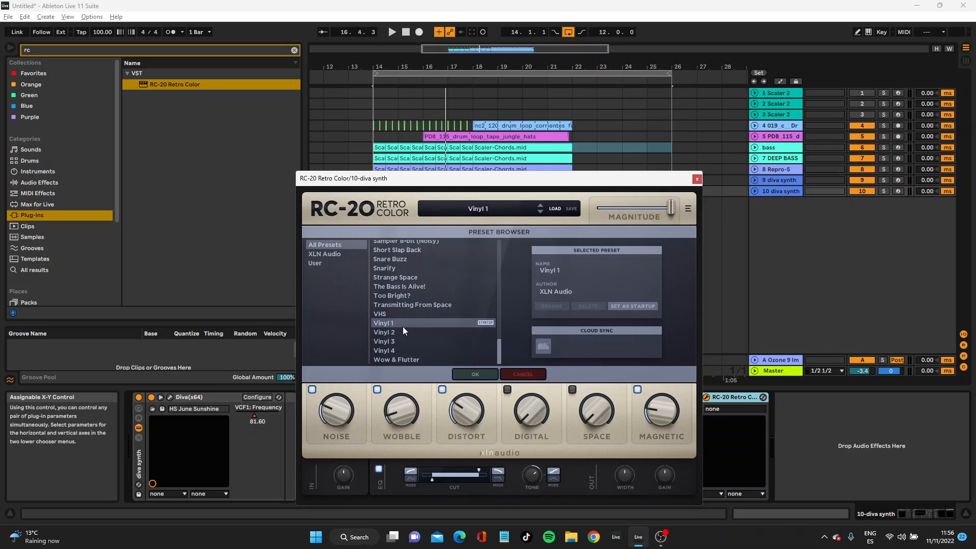
left_click(393, 313)
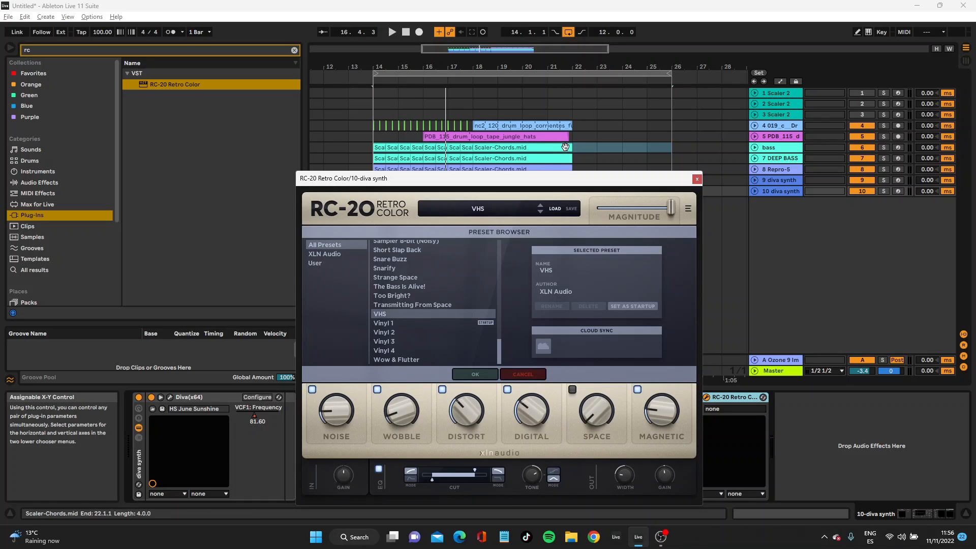
left_click(884, 190)
key("space")
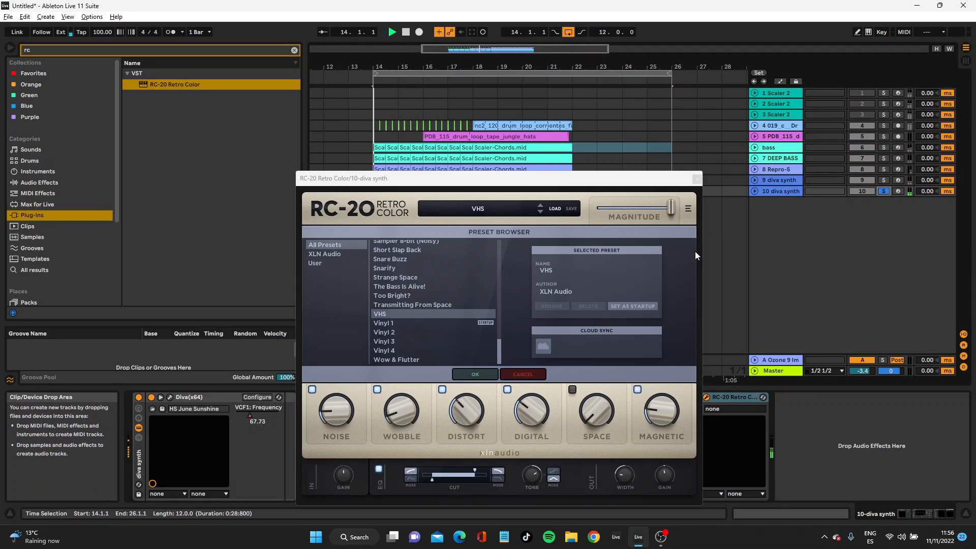
Bypass and re-enable RC-20 during playback to compare the sound, and lower its Magnitude to 66%
left_click_drag(593, 183, 438, 233)
left_click(686, 397)
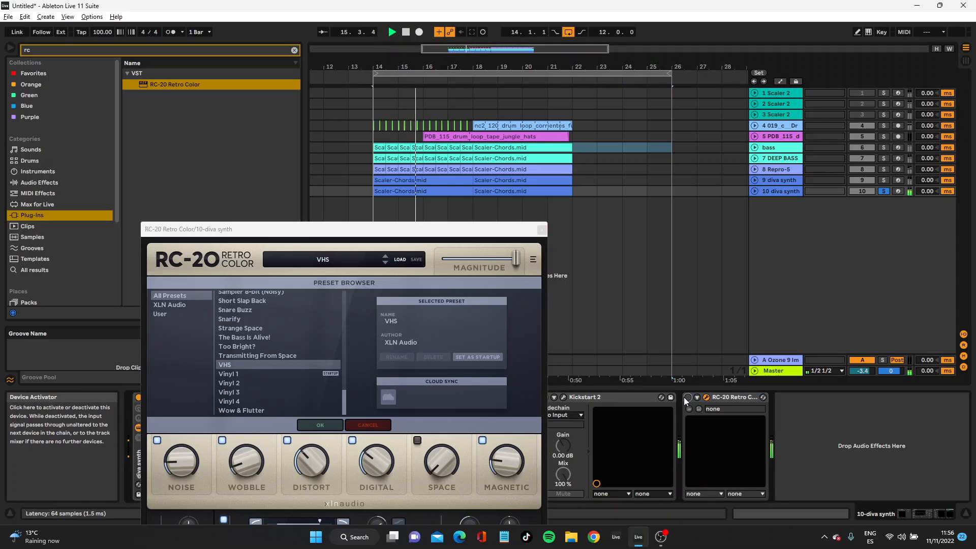
left_click(688, 397)
left_click_drag(517, 260, 508, 261)
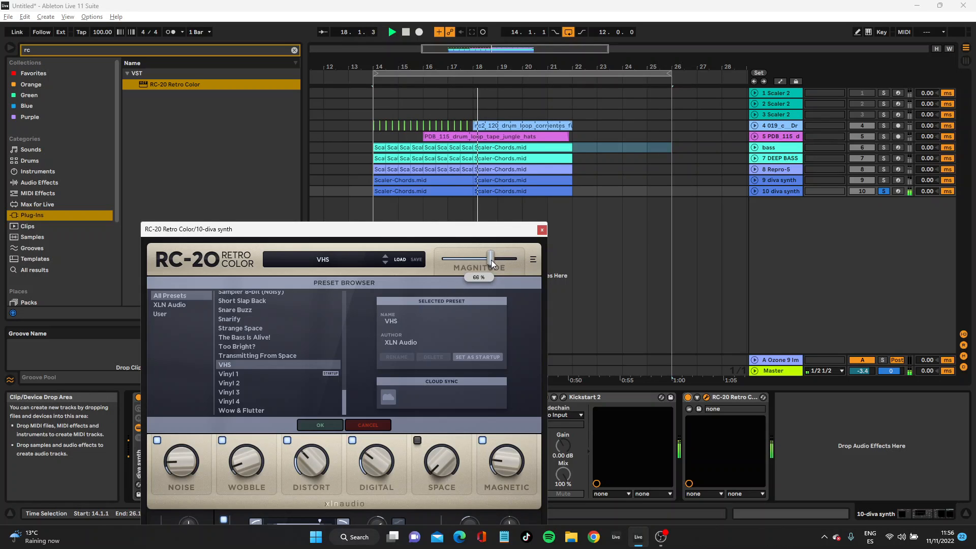
Try the Wow & Flutter preset in RC-20 during playback and go back to the VHS preset
mouse_move(241, 469)
left_mouse_down()
mouse_move(249, 443)
mouse_move(237, 476)
left_mouse_up()
key("space")
left_click(253, 412)
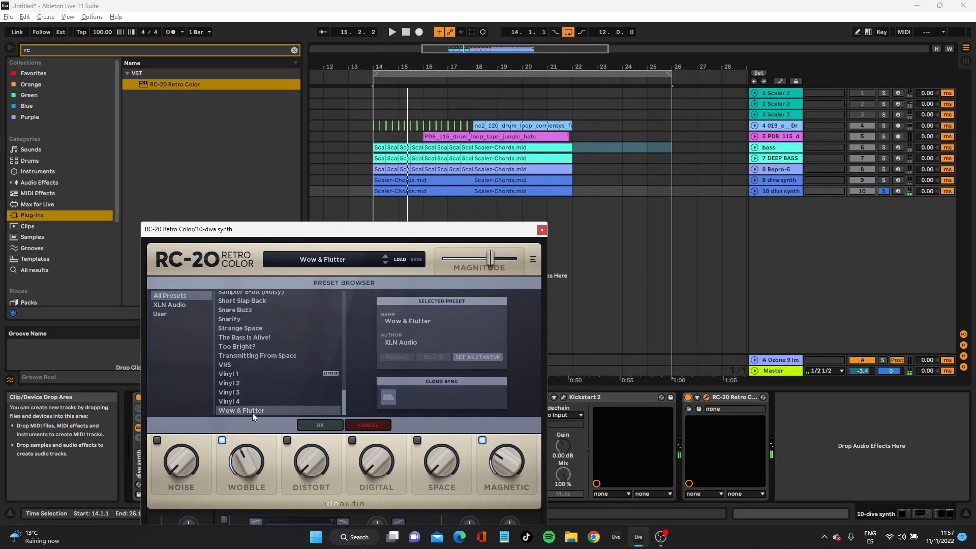
key("space")
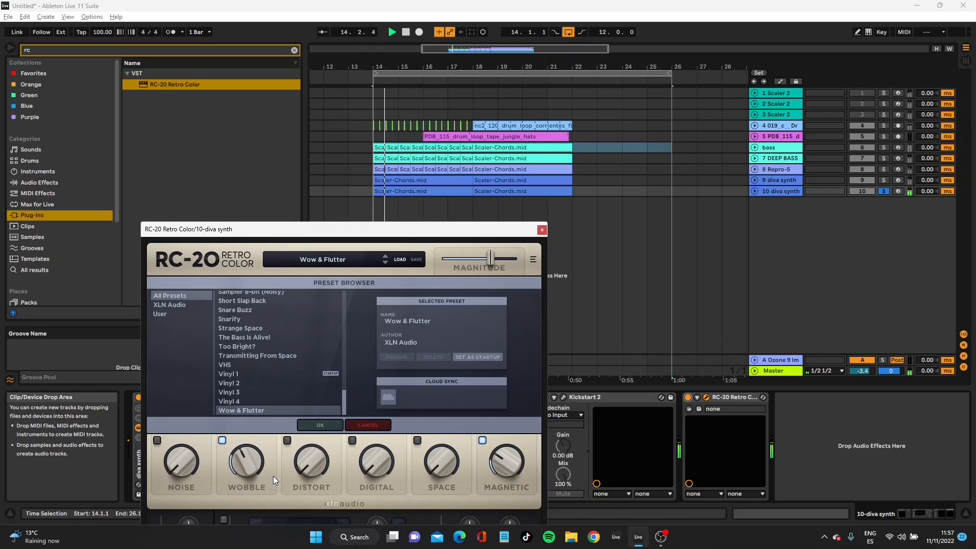
left_click(257, 365)
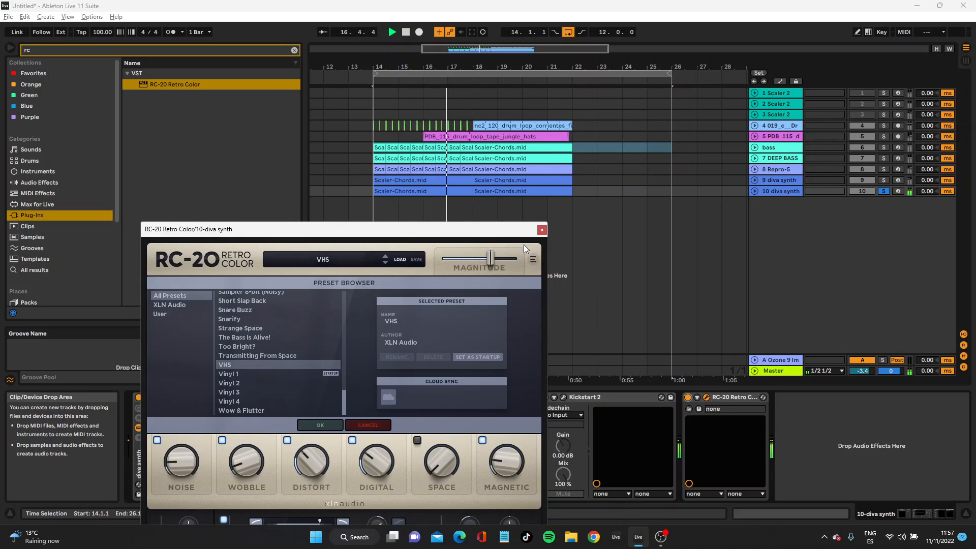
Lower RC-20's Magnitude to about 48%, close its window, and take the track 10 diva synth off solo
left_click_drag(486, 263, 477, 266)
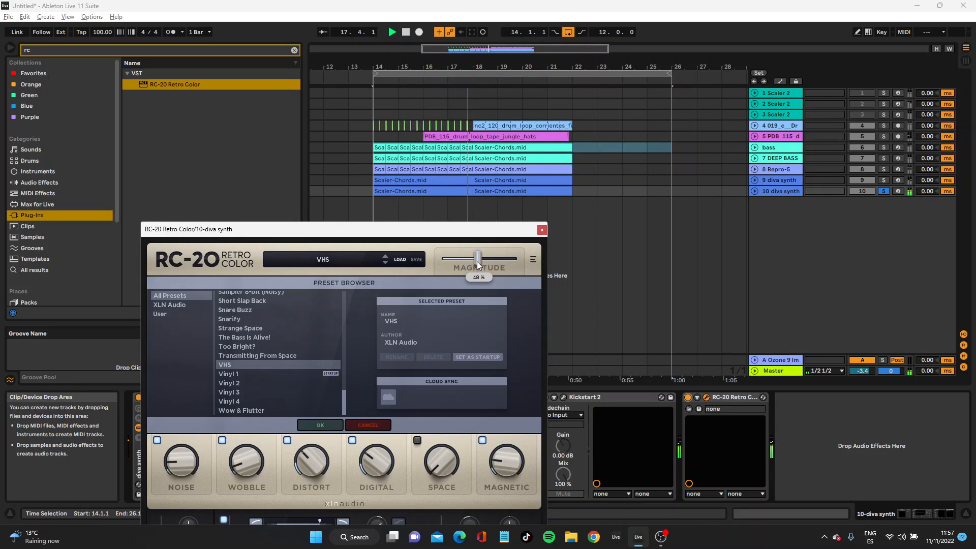
left_click(542, 230)
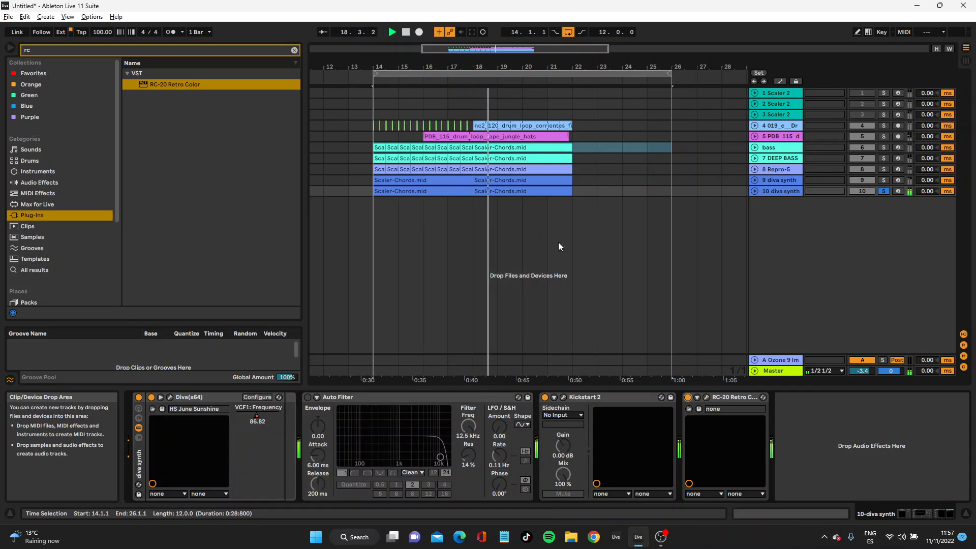
left_click(883, 191)
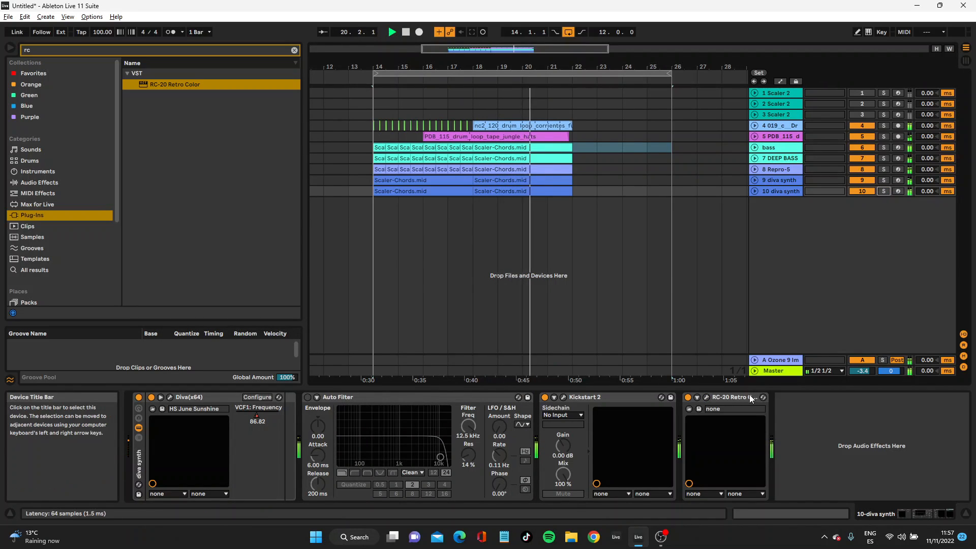
key("space")
Activate the Auto Filter on the track 10 diva synth and set its frequency to 6.86 kHz with 55% resonance
left_click(754, 191)
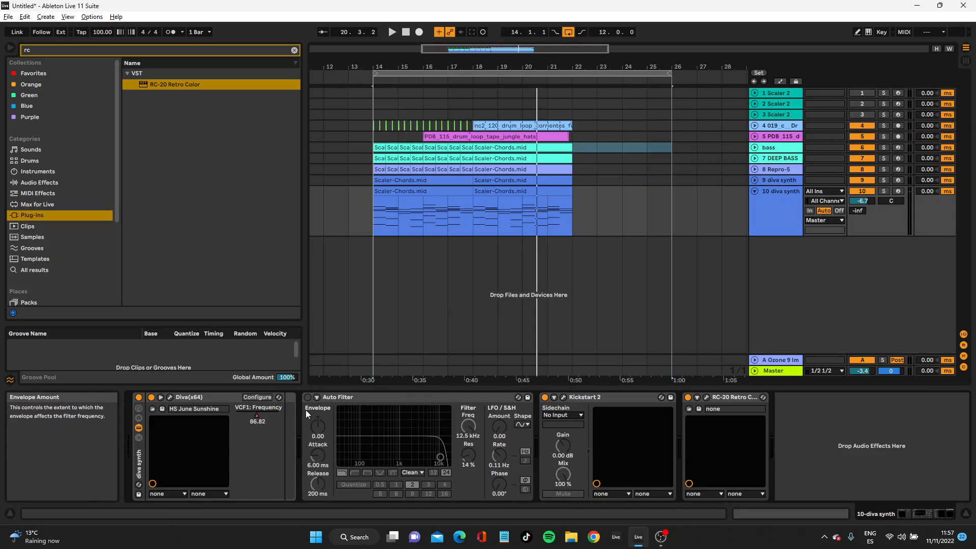
left_click(440, 459)
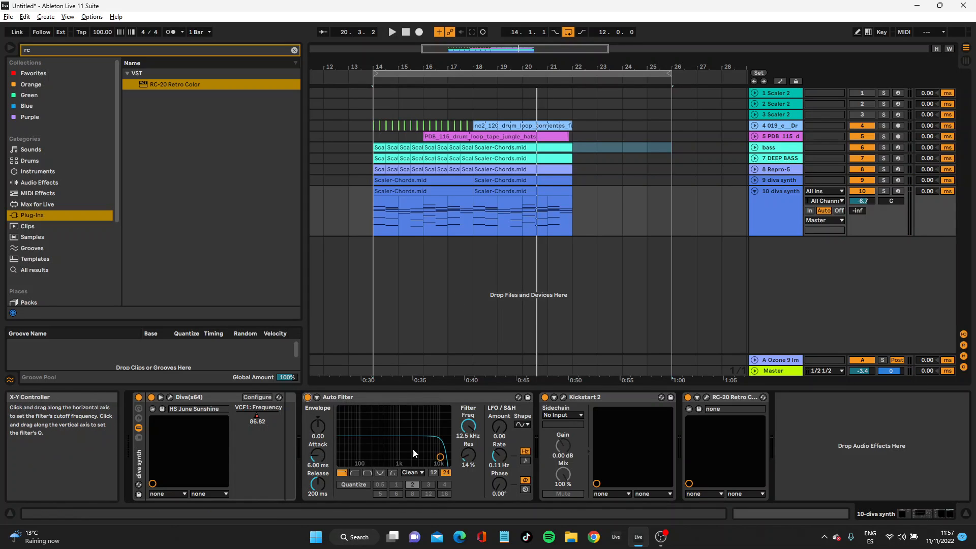
left_click(356, 401)
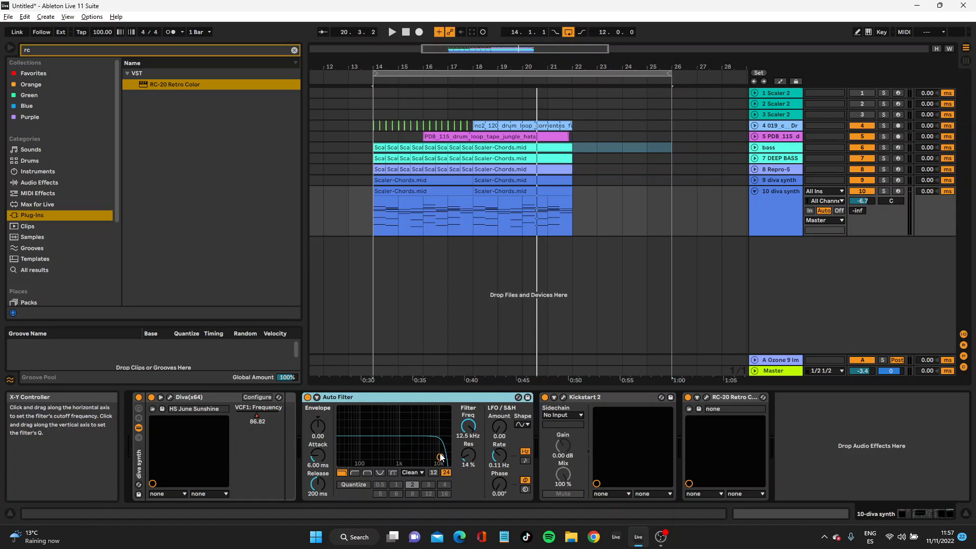
left_click_drag(438, 459, 431, 439)
key("space")
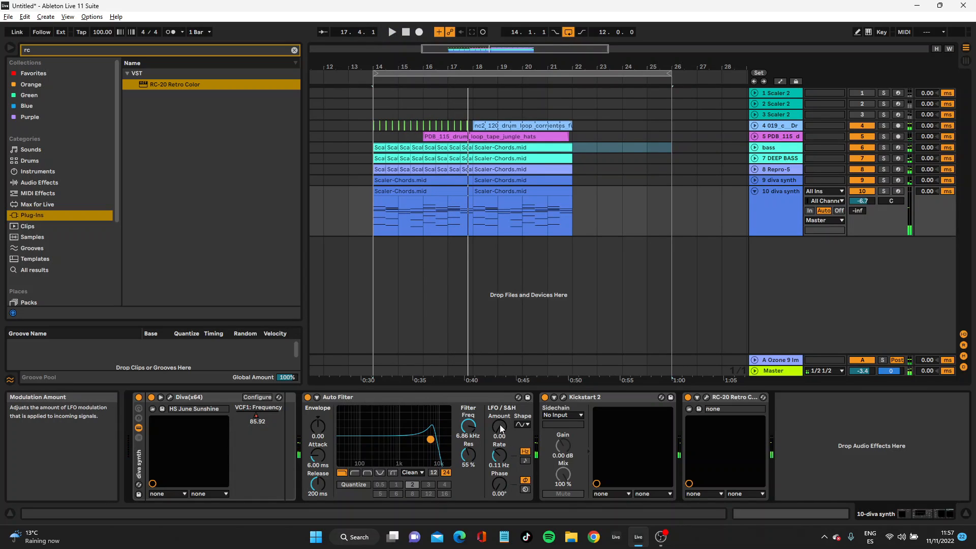
Give the Auto Filter a square LFO with amount 24, tempo-synced at 1/16, and set the cutoff to 10.5 kHz with 73% resonance
key("space")
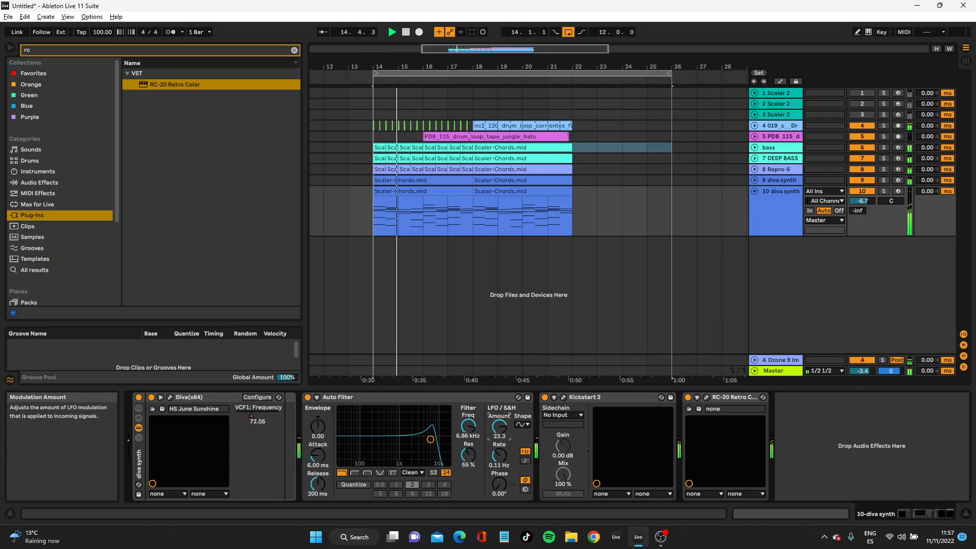
left_click(523, 425)
left_click(519, 442)
left_click_drag(430, 439, 437, 431)
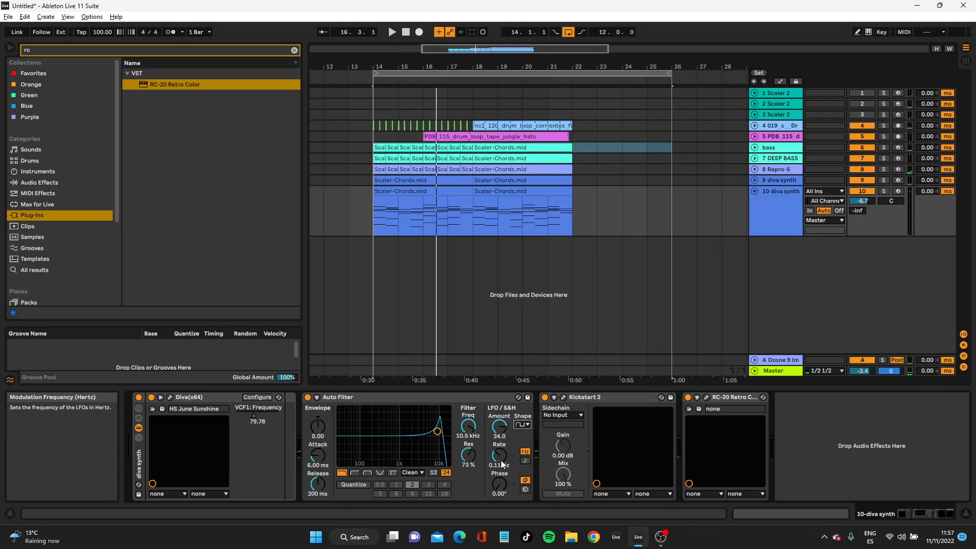
left_click(525, 460)
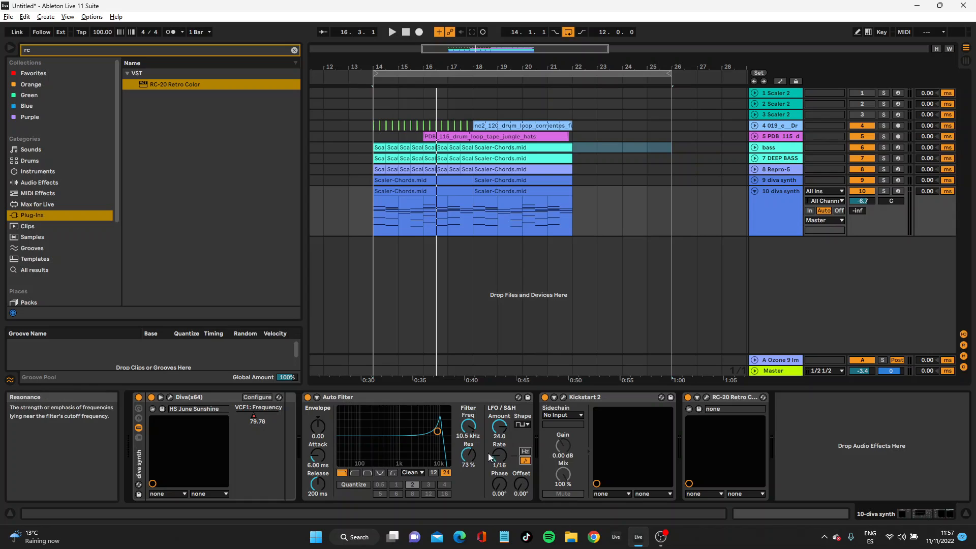
Fine-tune the Auto Filter during playback to a 3.14 kHz cutoff, 47% resonance, 45.7° LFO phase and LFO amount 15.5
key("space")
left_click_drag(437, 434, 413, 437)
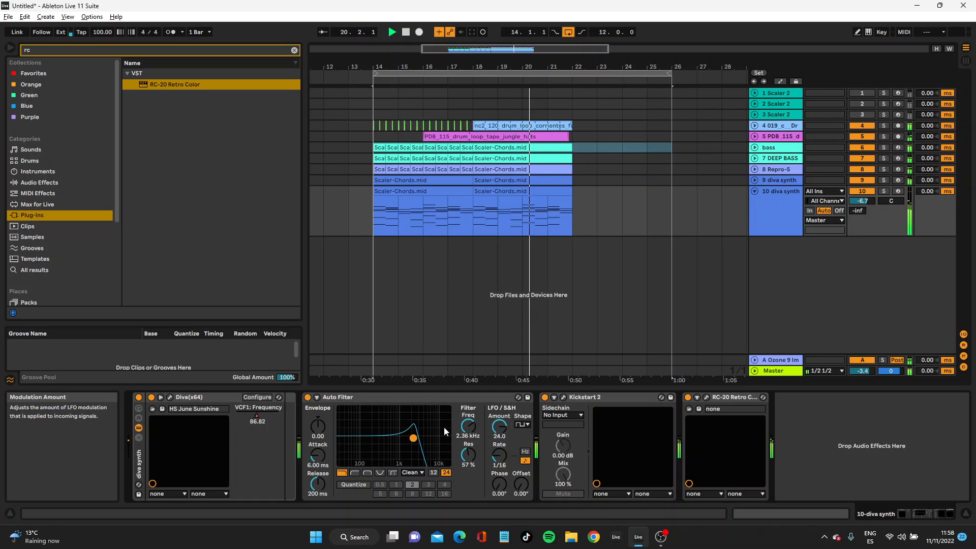
left_click_drag(420, 437, 414, 439)
key("space")
left_click_drag(497, 488, 496, 488)
key("space")
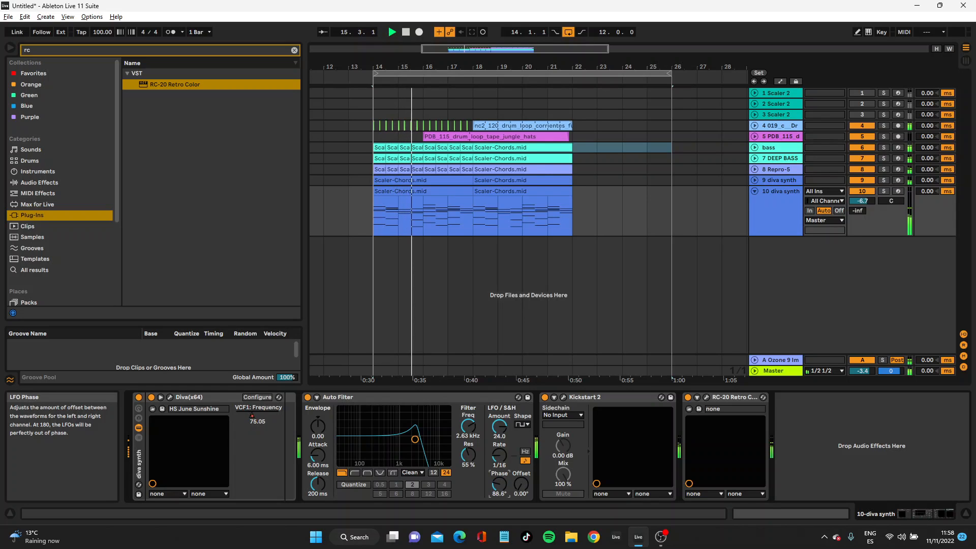
left_click_drag(499, 484, 499, 489)
mouse_move(415, 440)
left_mouse_down()
mouse_move(442, 430)
mouse_move(409, 445)
mouse_move(417, 442)
left_mouse_up()
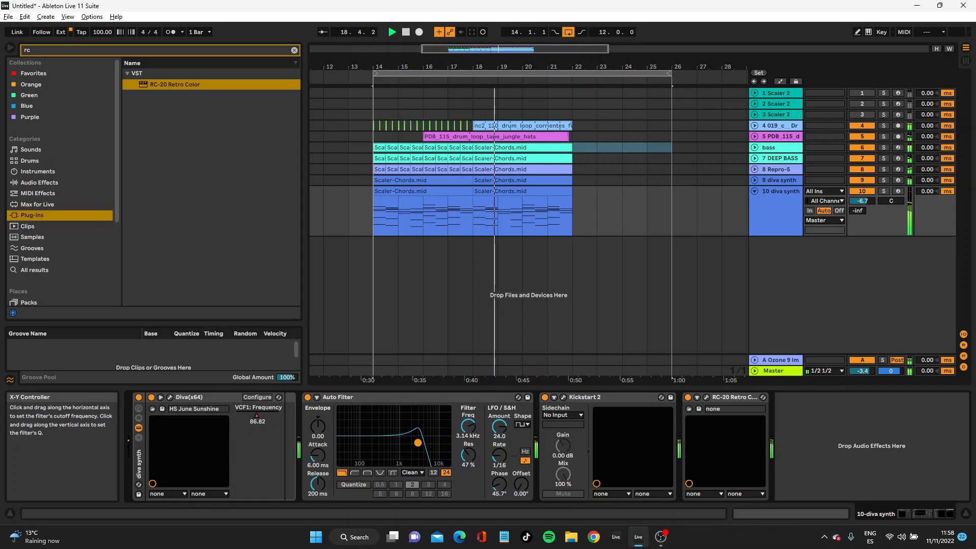
left_click_drag(500, 427, 500, 437)
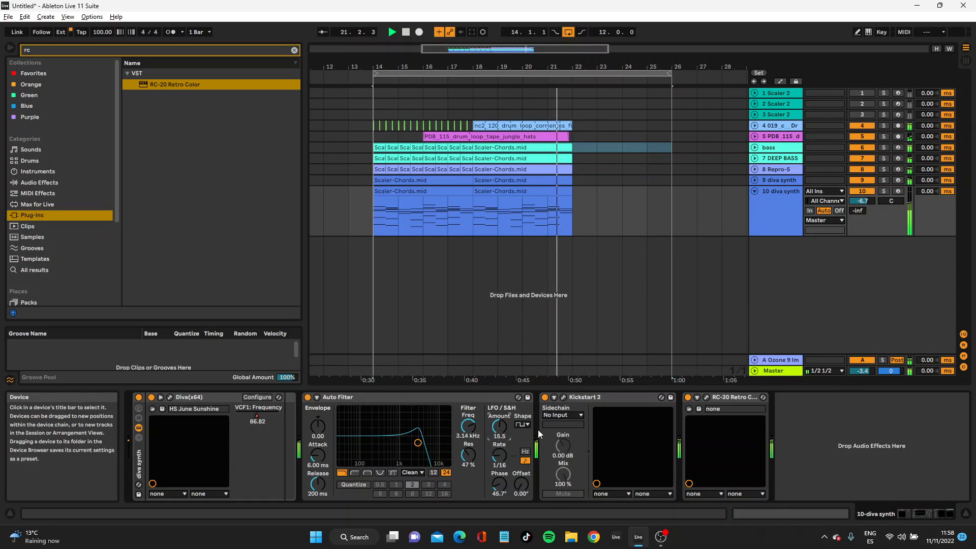
Open the Diva synth window on track 10 and start playback from bar 14
left_click(776, 202)
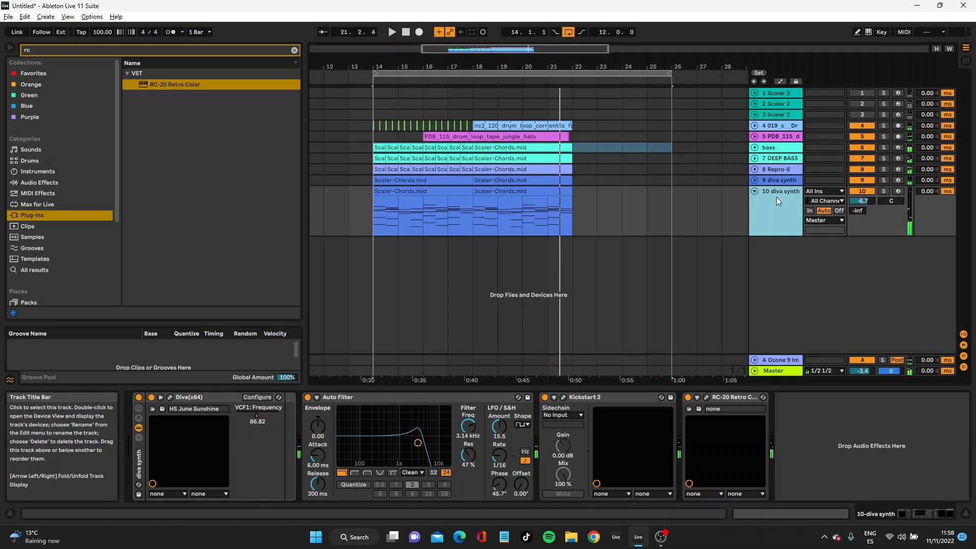
left_click(170, 397)
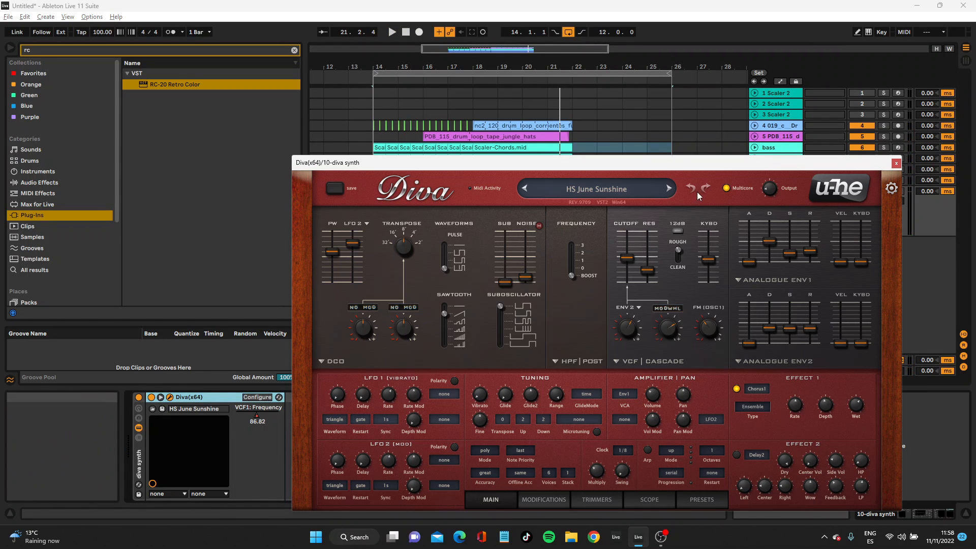
left_click_drag(676, 166, 521, 88)
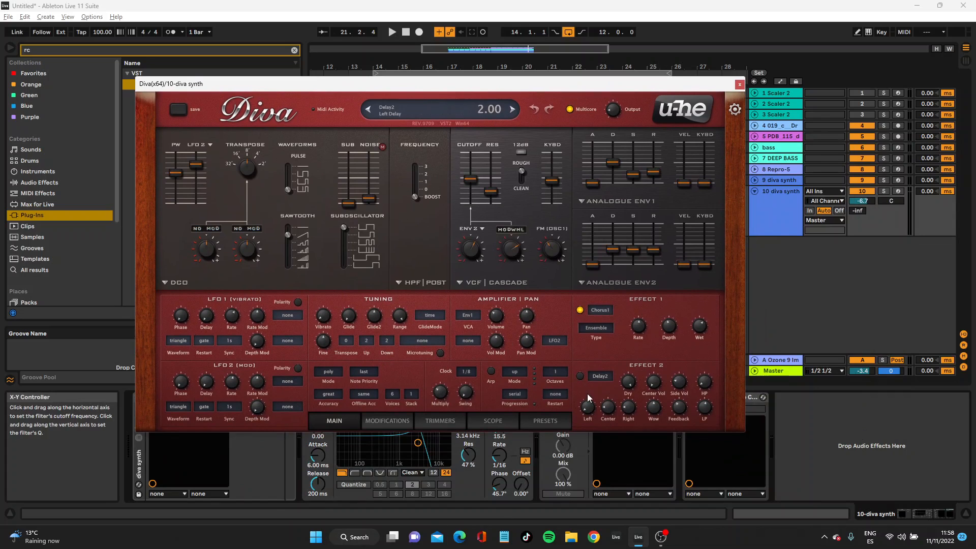
key("space")
Try the Dramatic and Classic types for Diva's Chorus1 effect and return it to Ensemble
left_click(602, 330)
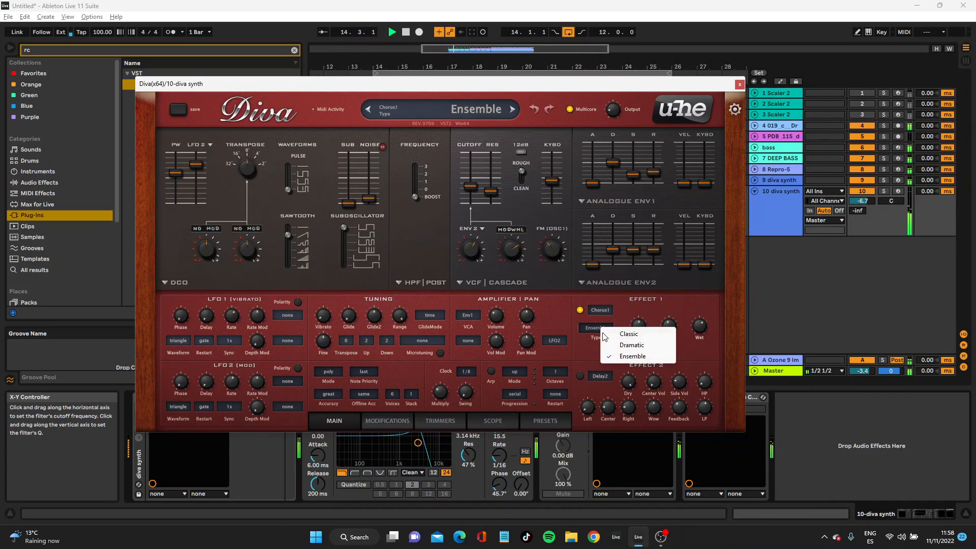
left_click(630, 345)
left_click(598, 330)
left_click(636, 335)
left_click(608, 330)
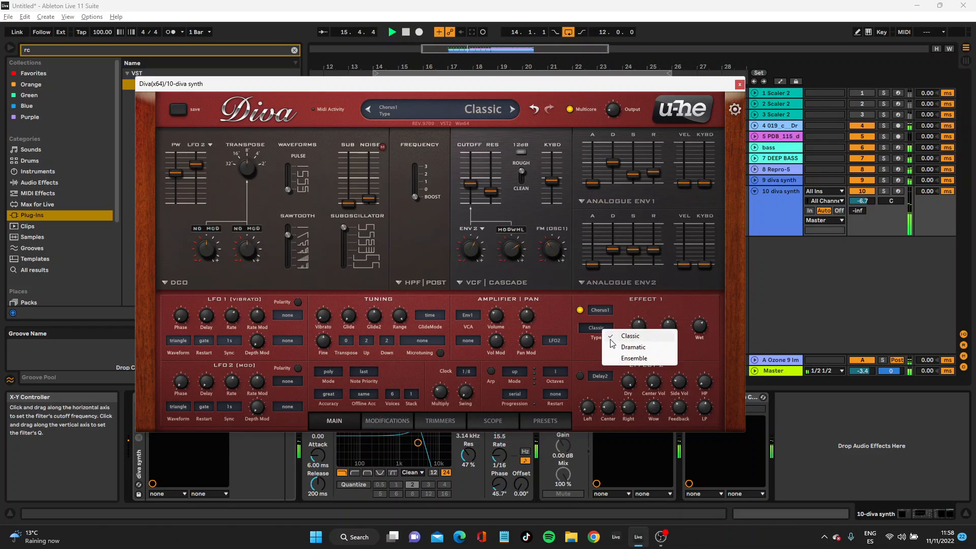
left_click(630, 358)
Change Diva's Effect 2 module to Plate2, leave the effect switched off, and close the Diva window
left_click(598, 376)
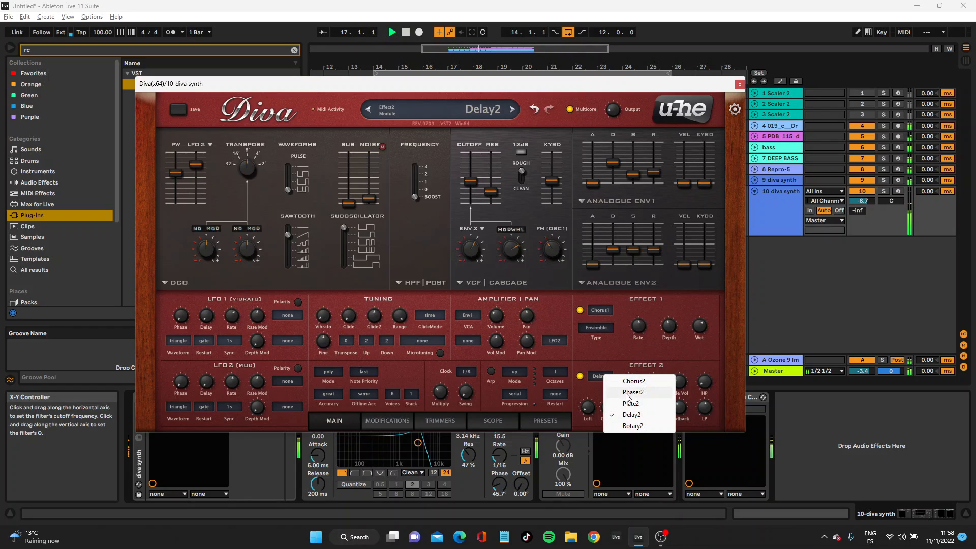
left_click(631, 402)
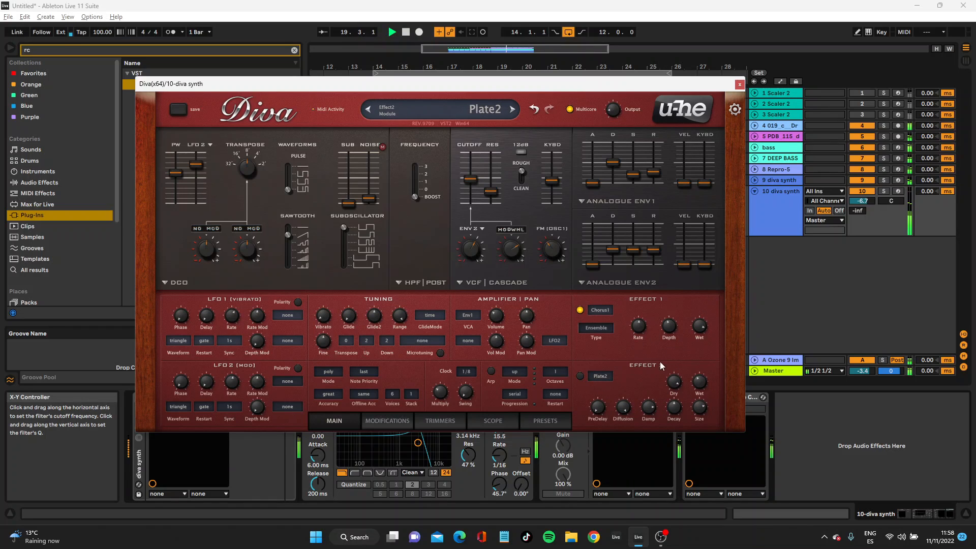
left_click(740, 84)
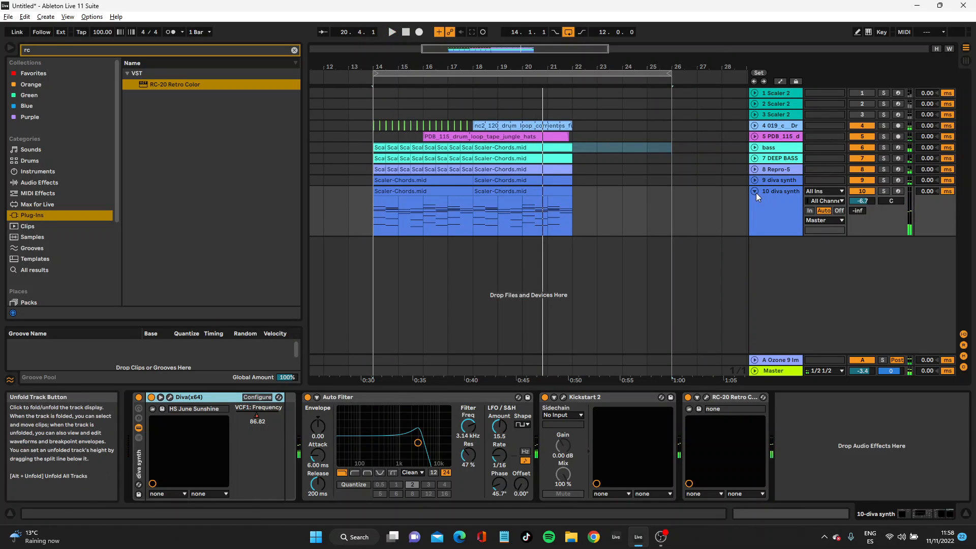
Fold the track 10 diva synth and show the devices of the track 8 Repro-5
left_click(755, 192)
left_click(775, 169)
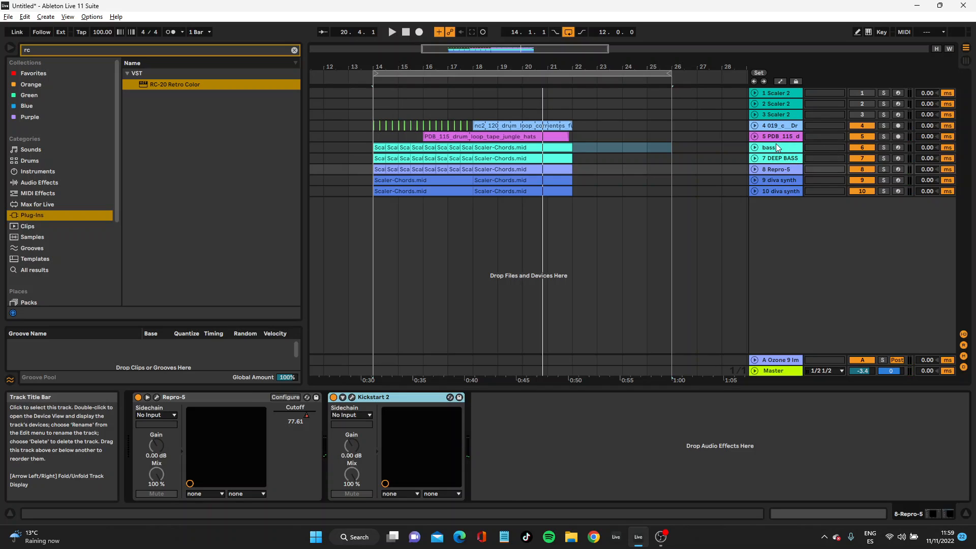
Show the bass track's devices, solo the track and play it briefly from bar 14
left_click(777, 146)
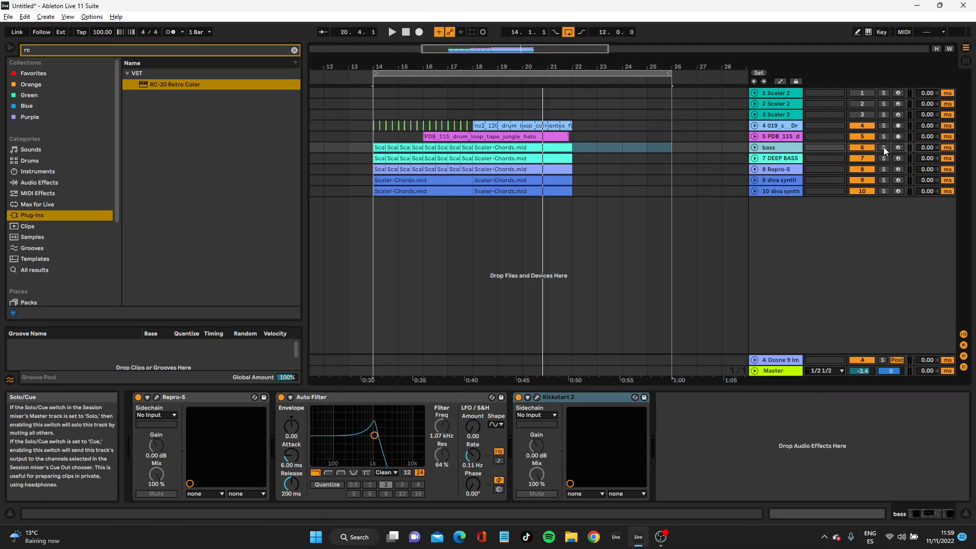
left_click(883, 147)
key("space")
key("space")
Search the plug-ins for "dec" and add the Soundtoys Decapitator after Kickstart 2 on the bass track
left_click(92, 53)
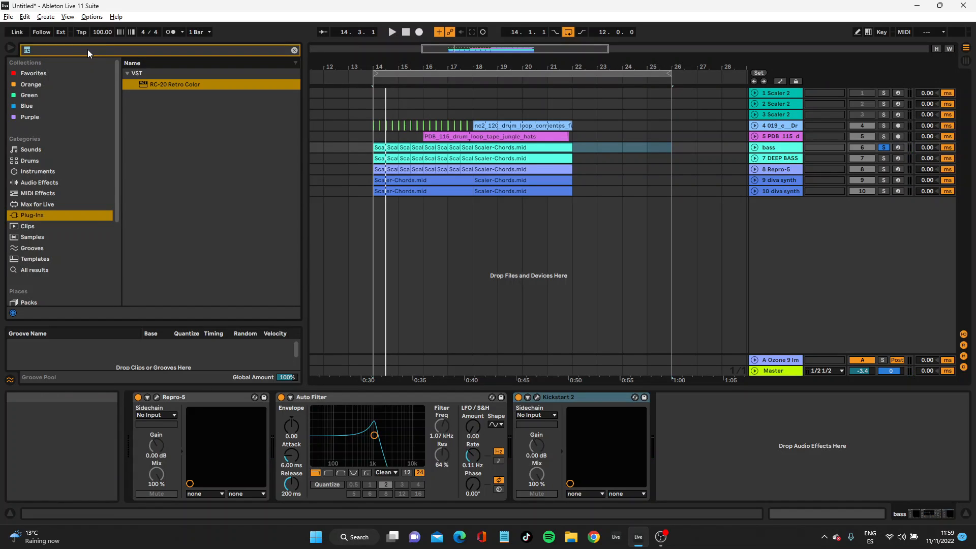
type("sa")
key("BackSpace")
key("BackSpace")
type("dec")
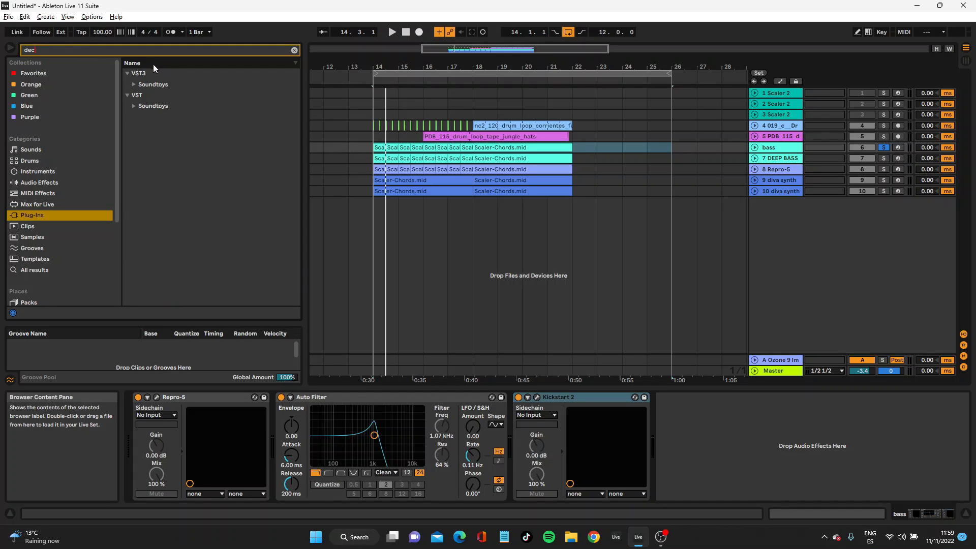
left_click(134, 84)
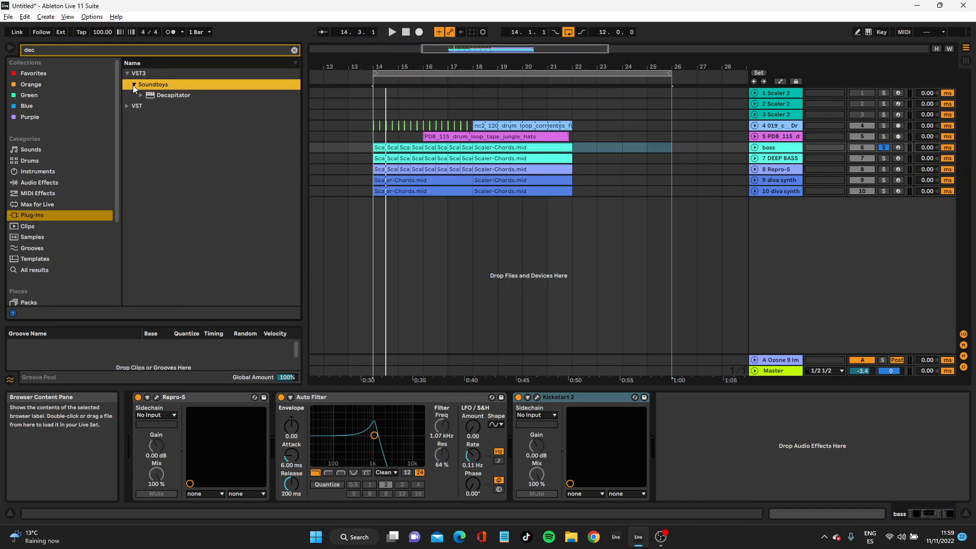
left_click(158, 95)
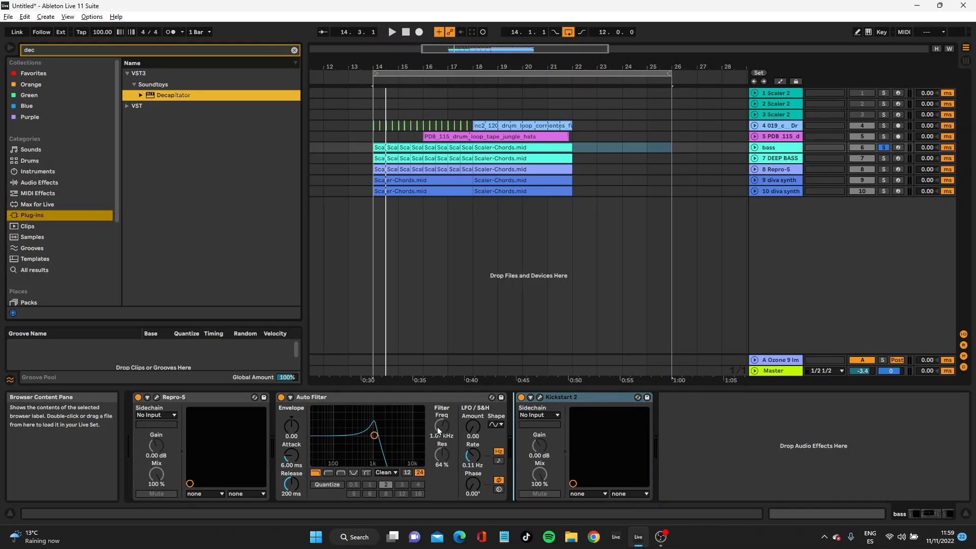
left_click_drag(637, 407, 702, 405)
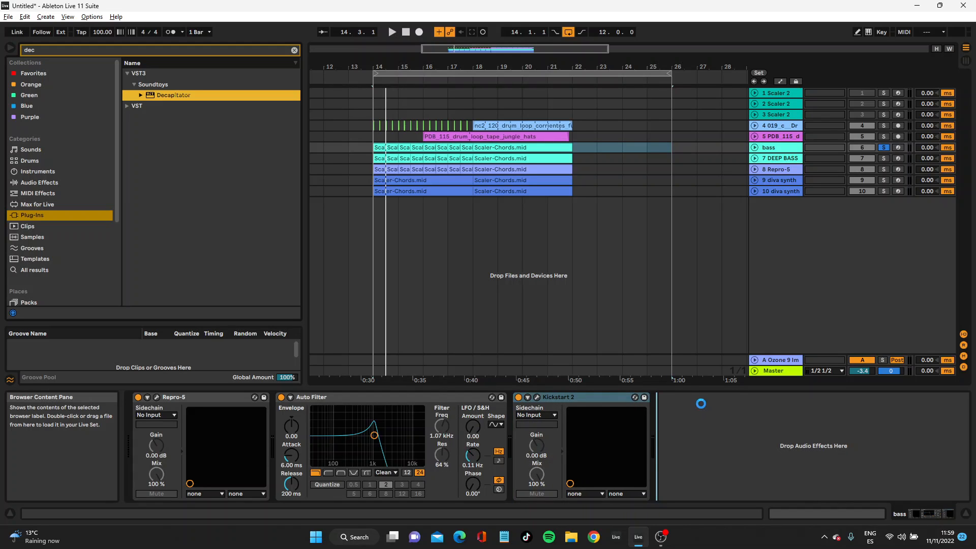
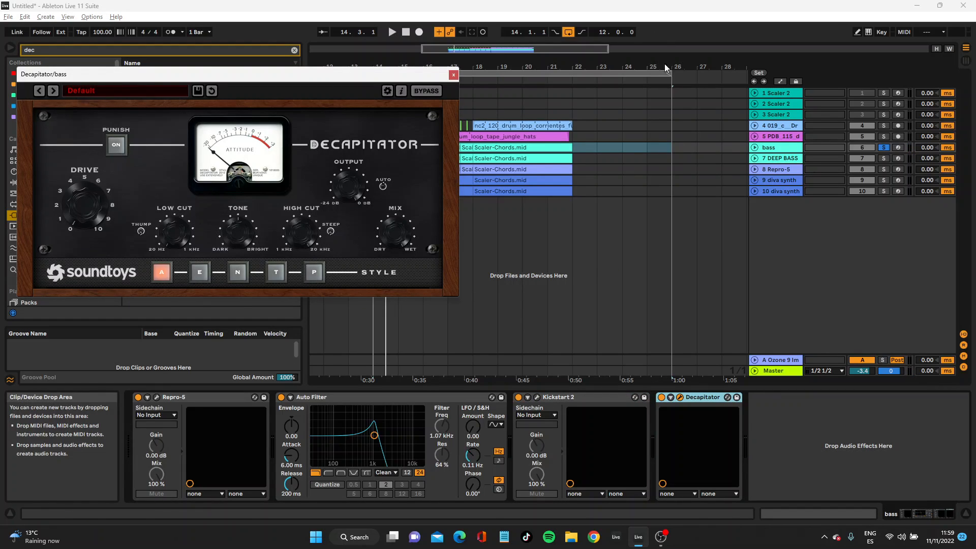
Set Decapitator's style to E and compare the soloed bass with the effect switched off and on
key("space")
left_click(660, 398)
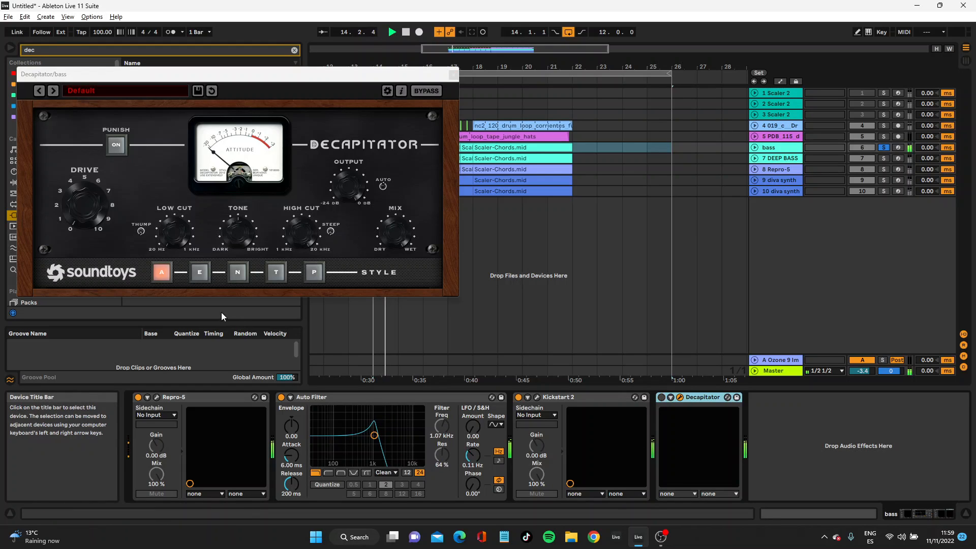
left_click(200, 273)
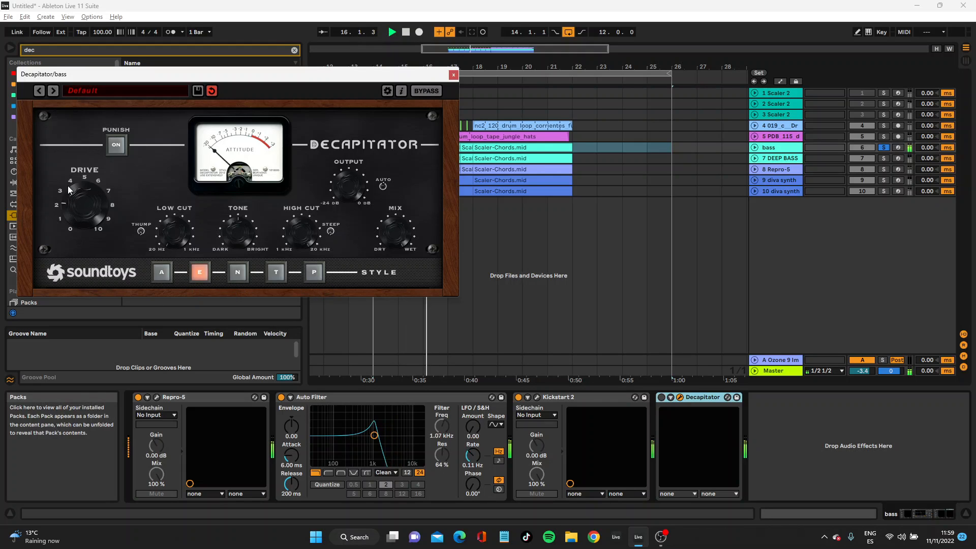
left_click(660, 397)
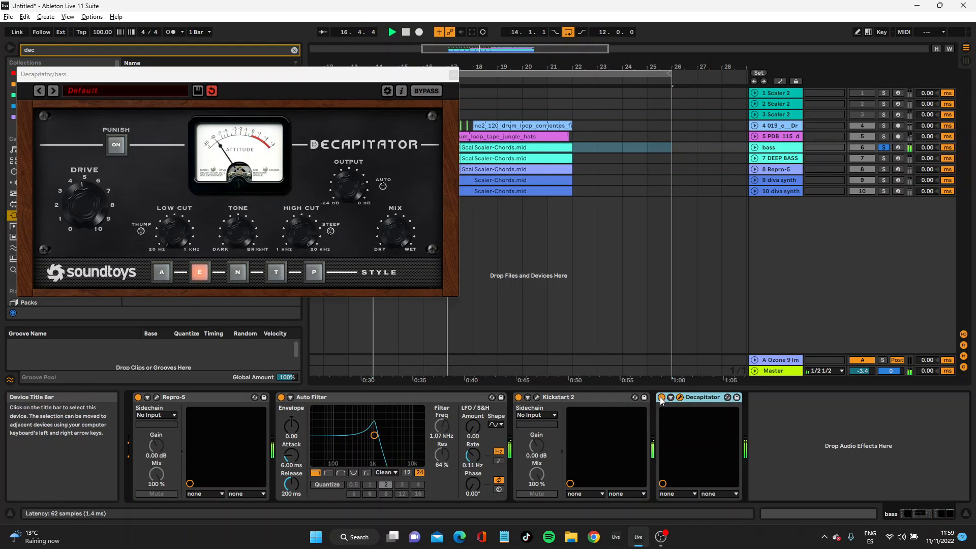
Adjust Decapitator's Drive while listening to the soloed bass, and close the plug-in window
left_click_drag(74, 203, 122, 149)
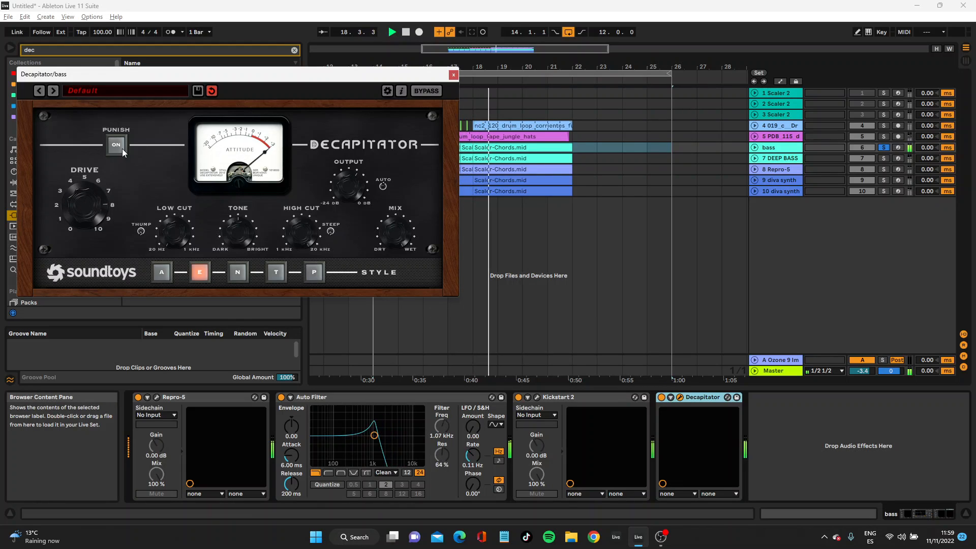
left_click_drag(87, 213, 78, 235)
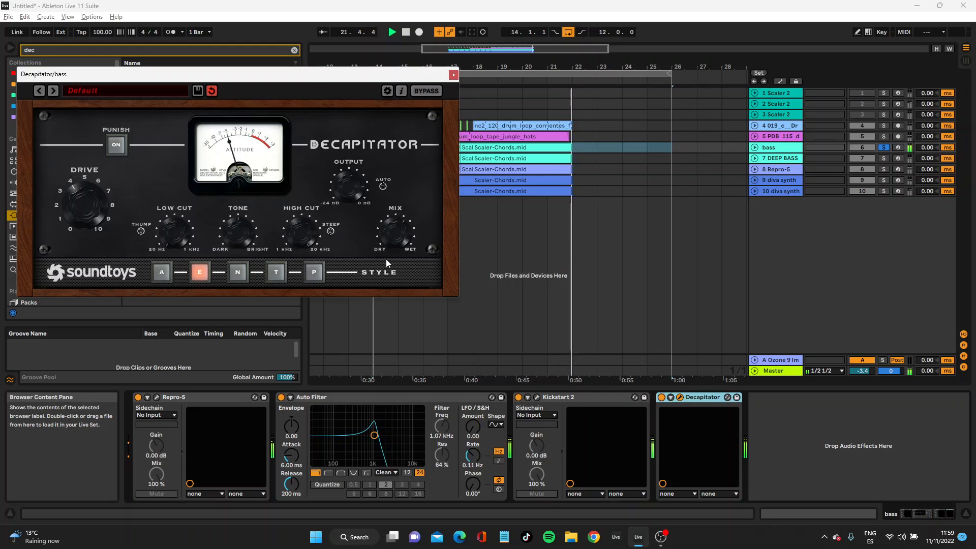
left_click_drag(108, 225, 71, 207)
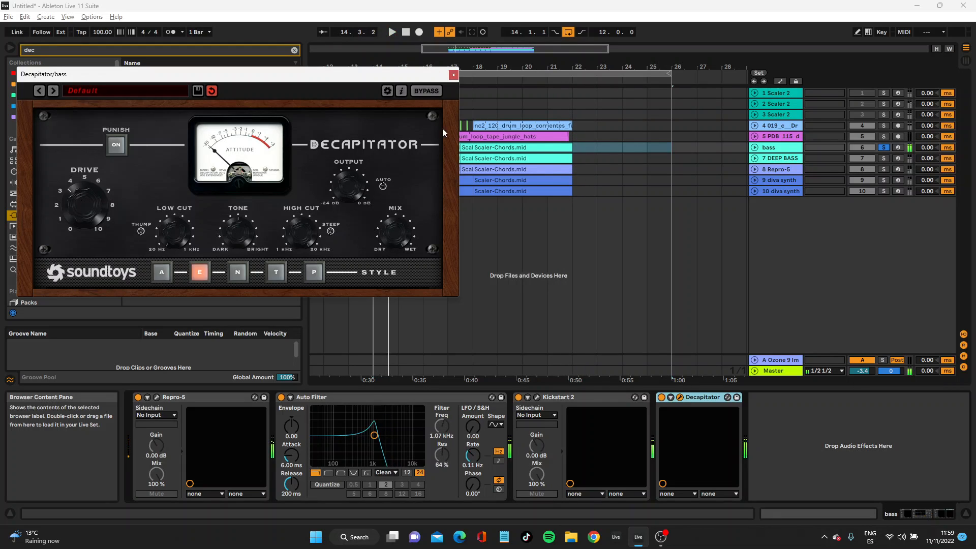
left_click(453, 75)
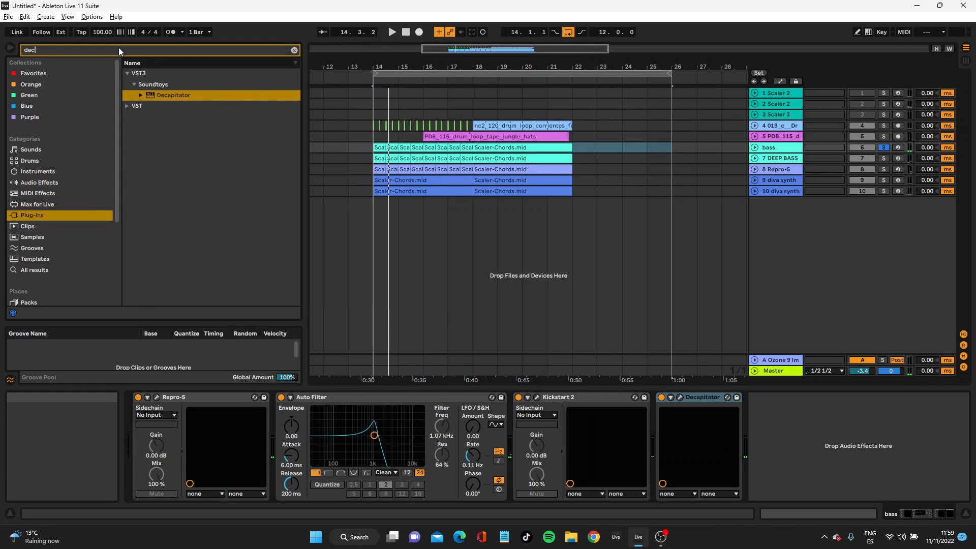
Add StandardCLIP after Decapitator on the bass track and load its Hard Clip +2dB preset
type("stand")
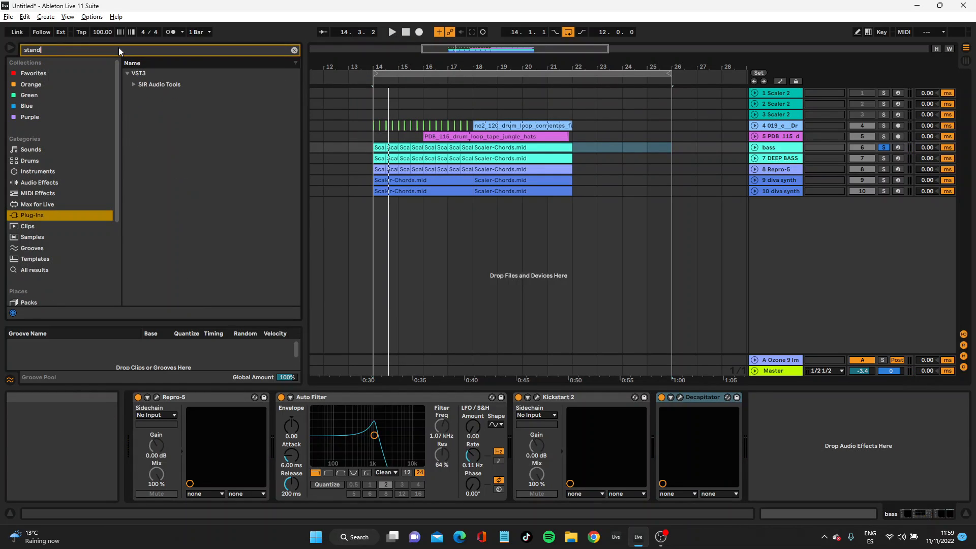
left_click(133, 84)
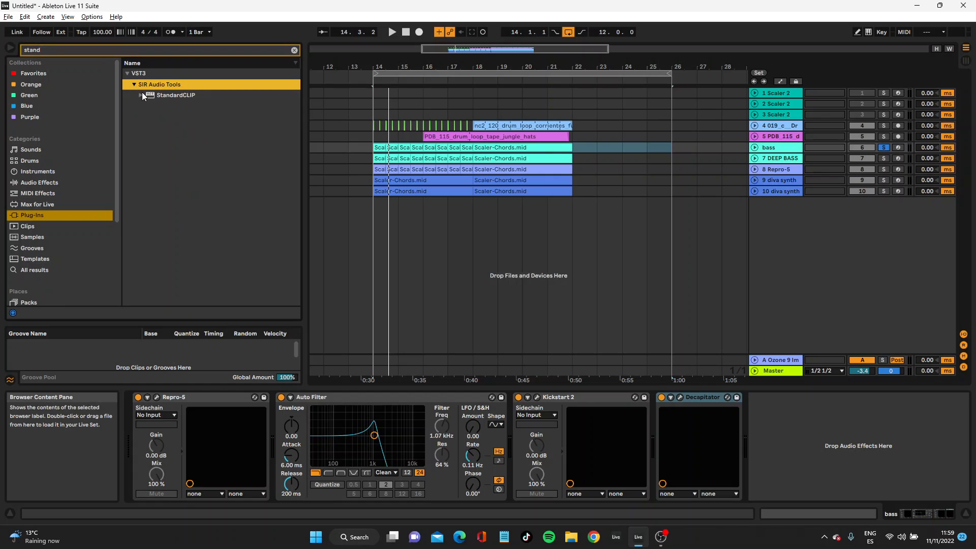
left_click(158, 94)
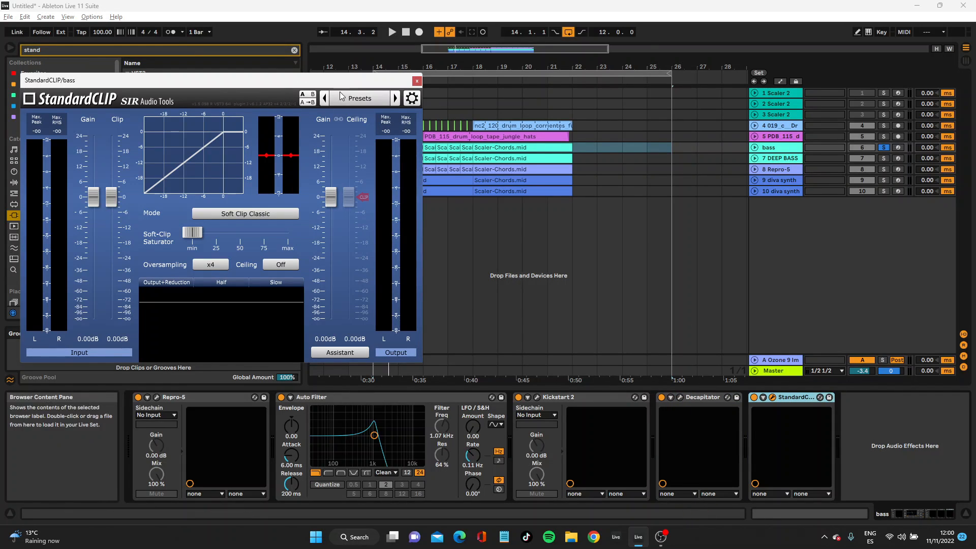
left_click(360, 98)
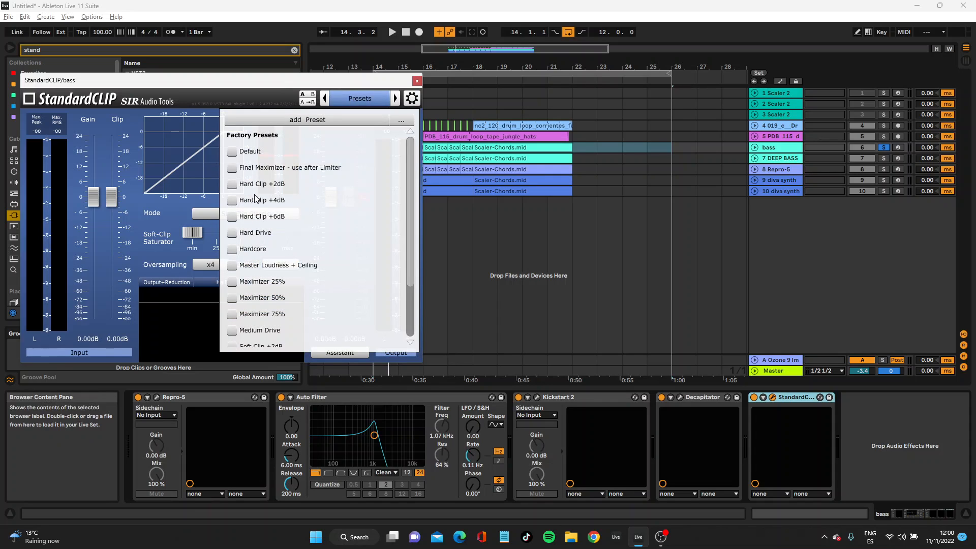
left_click(257, 185)
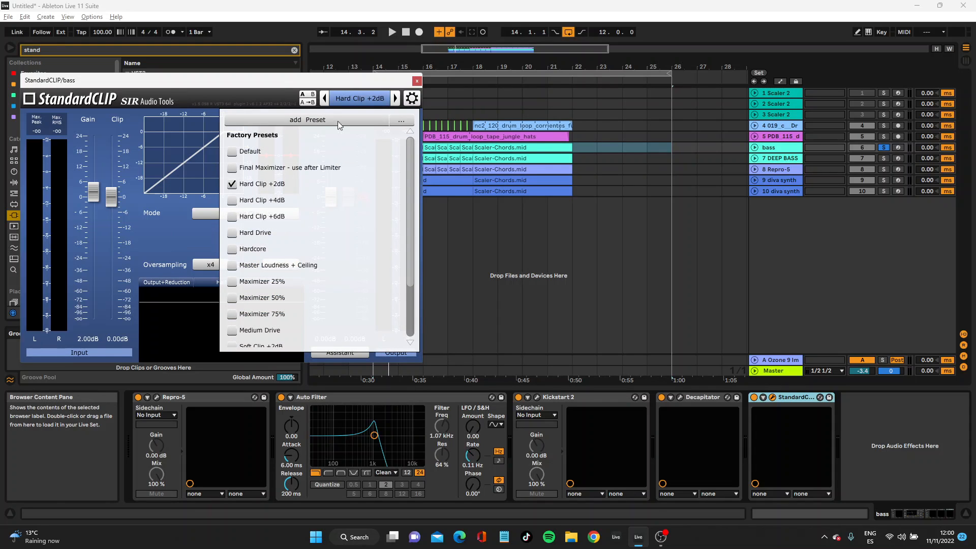
left_click(416, 81)
Unfold the bass track and lower its volume to -4.5 dB while checking playback
key("space")
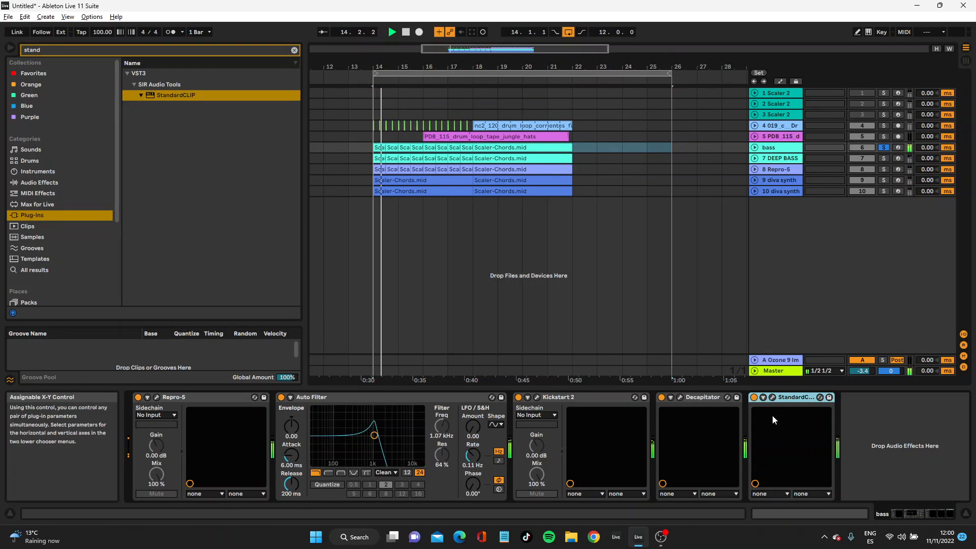
left_click(754, 146)
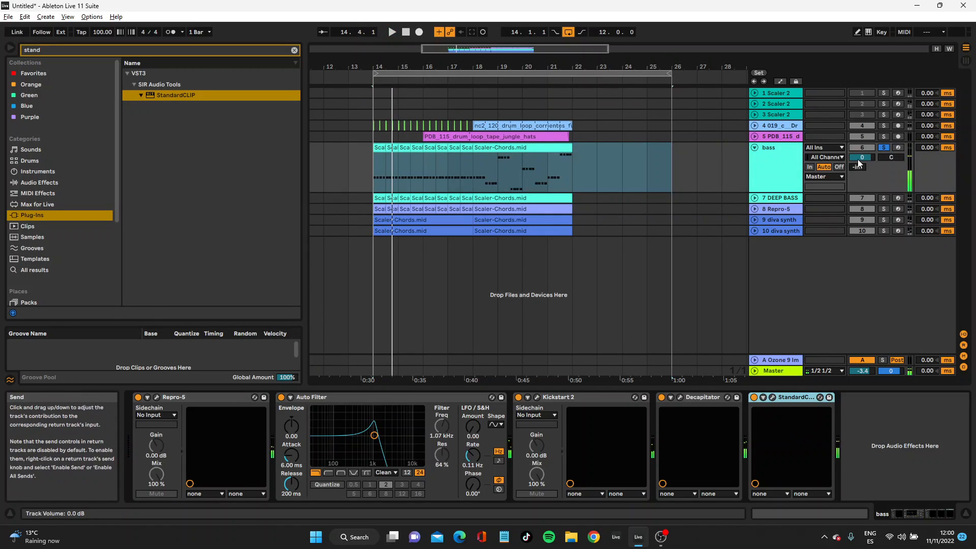
key("space")
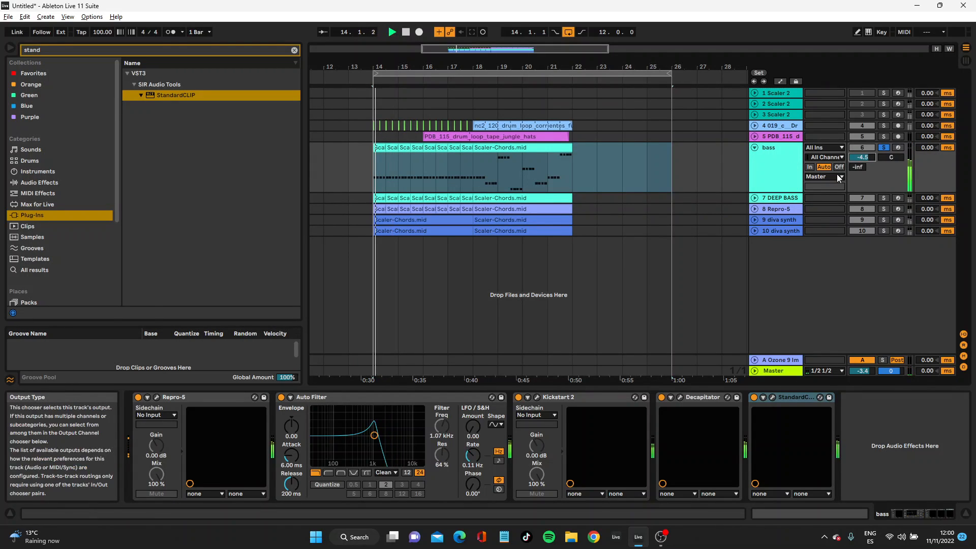
Reopen Decapitator on the bass track and readjust its Drive while playing the soloed bass
left_click(680, 398)
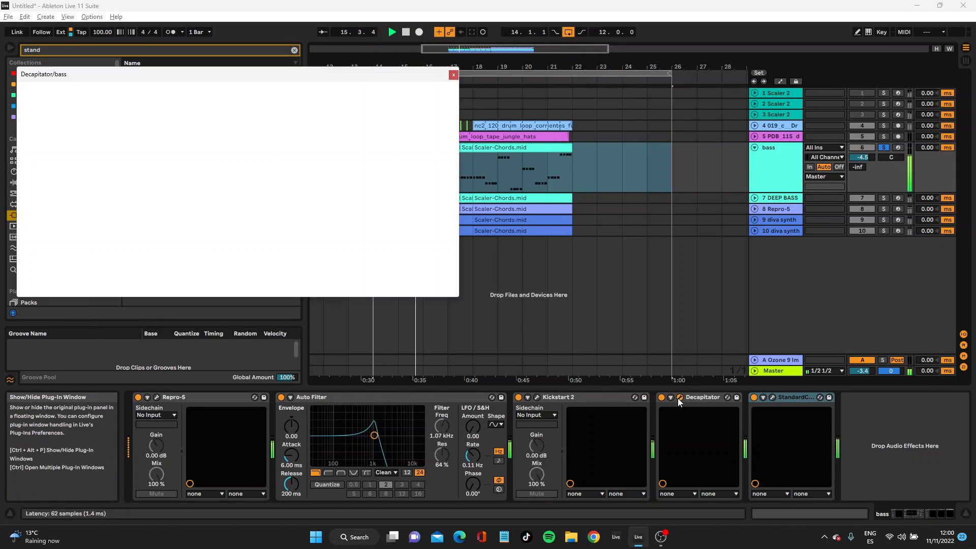
left_click_drag(79, 195, 75, 209)
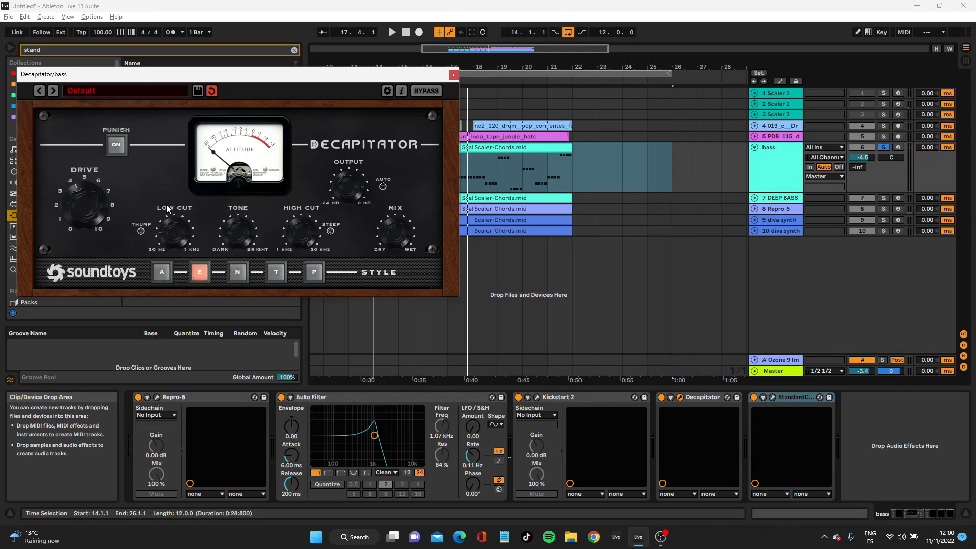
key("space")
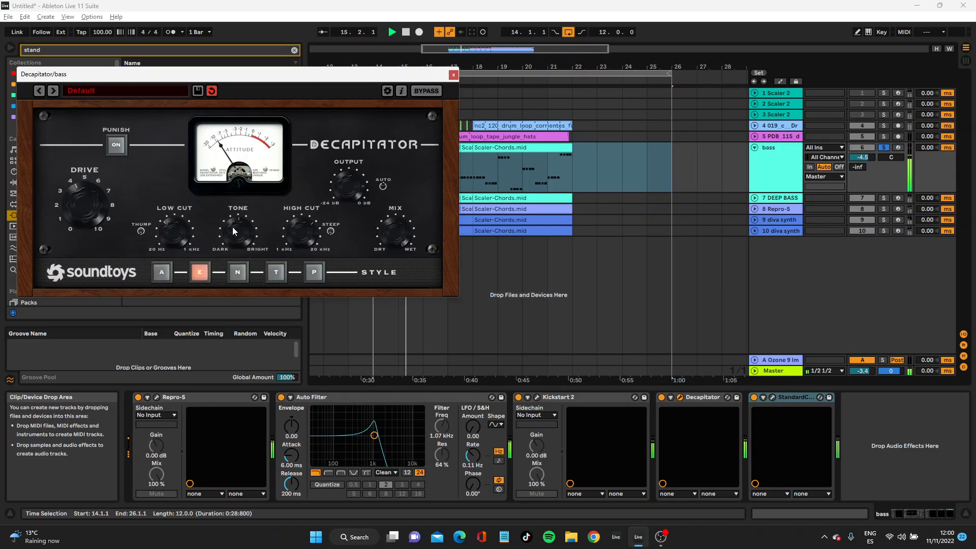
key("space")
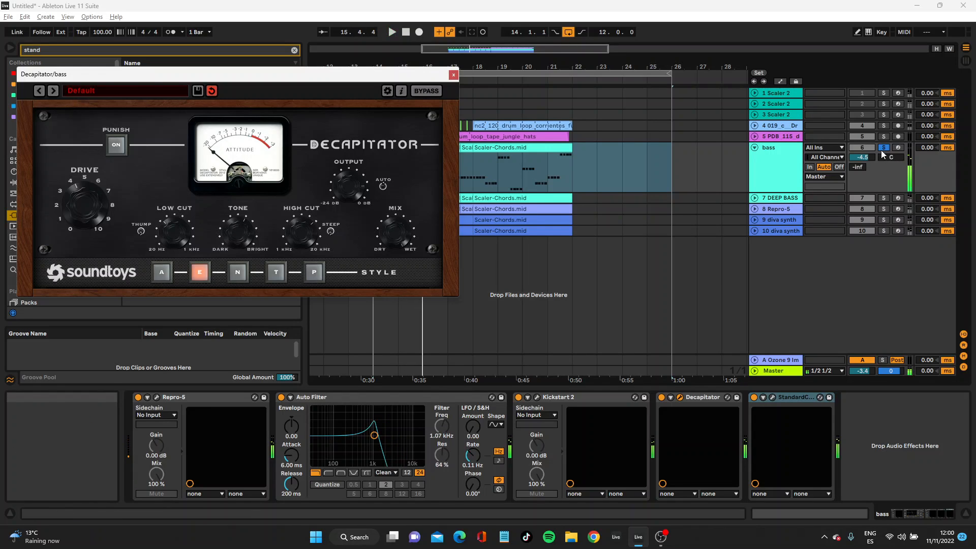
Unsolo the bass track and compare the full mix with Decapitator switched off and on
left_click(883, 148)
key("space")
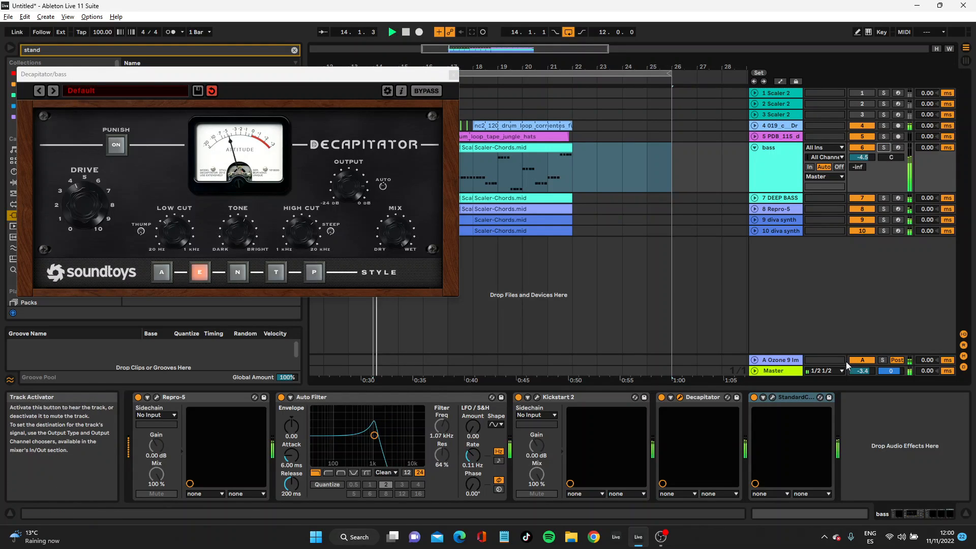
left_click(661, 398)
left_click(660, 397)
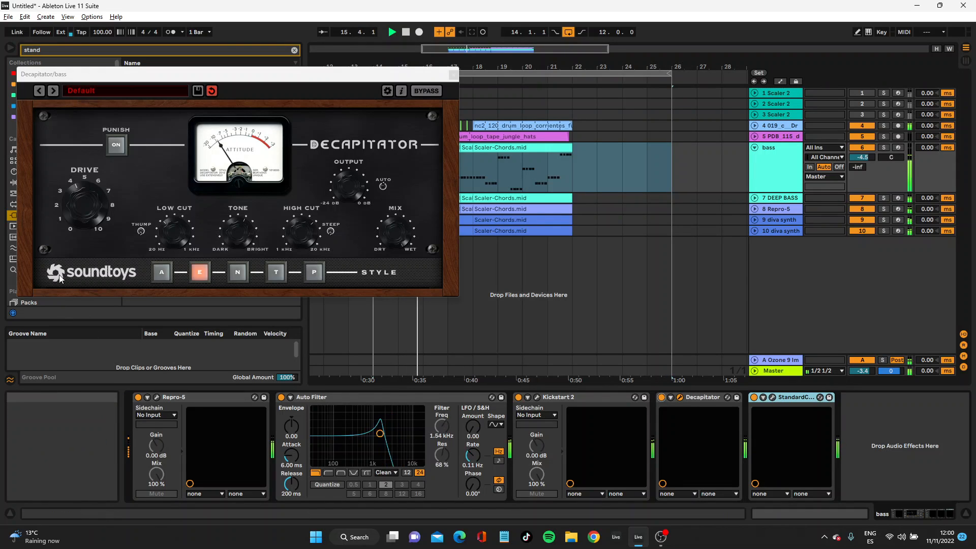
Fine-tune Decapitator's Drive within the full mix, close its window, stop playback and fold the bass track
left_click_drag(85, 223, 86, 219)
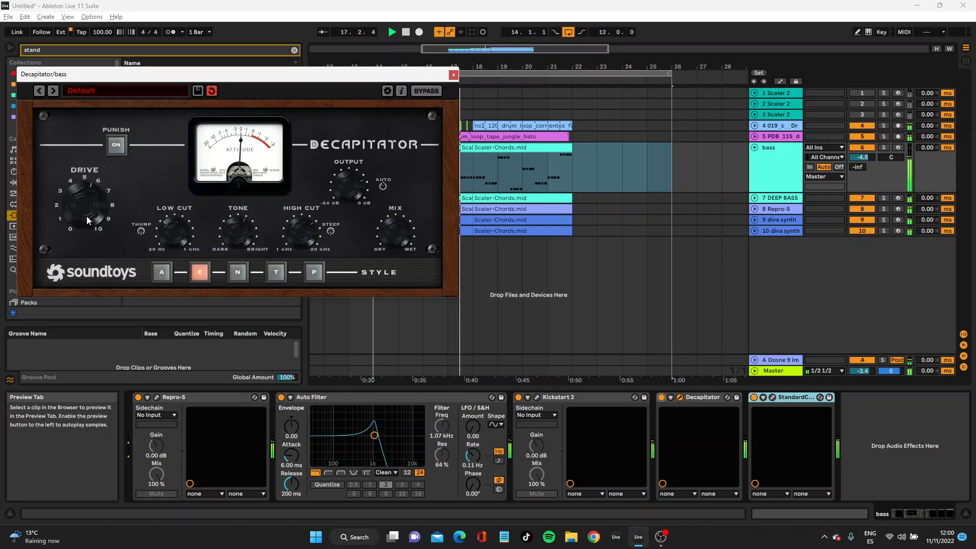
left_click(453, 75)
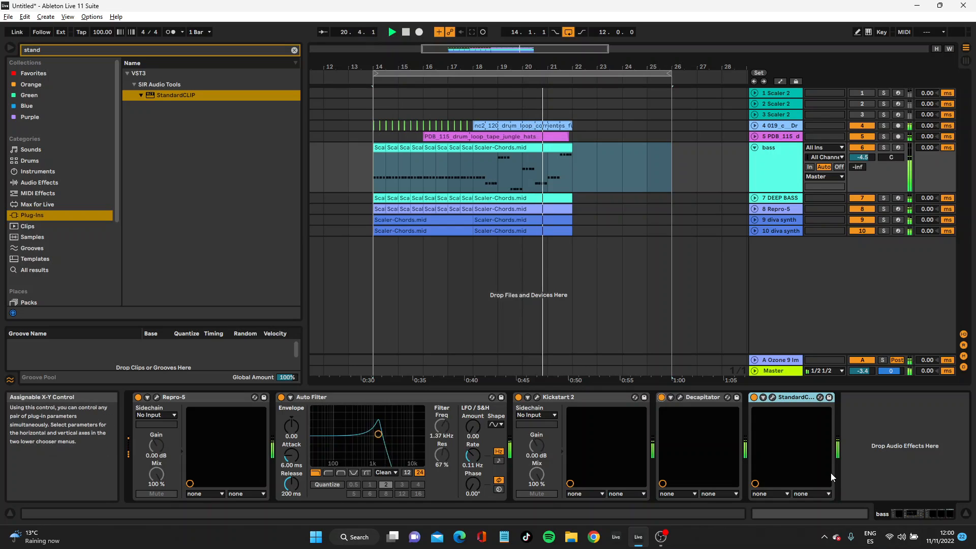
key("space")
left_click(755, 148)
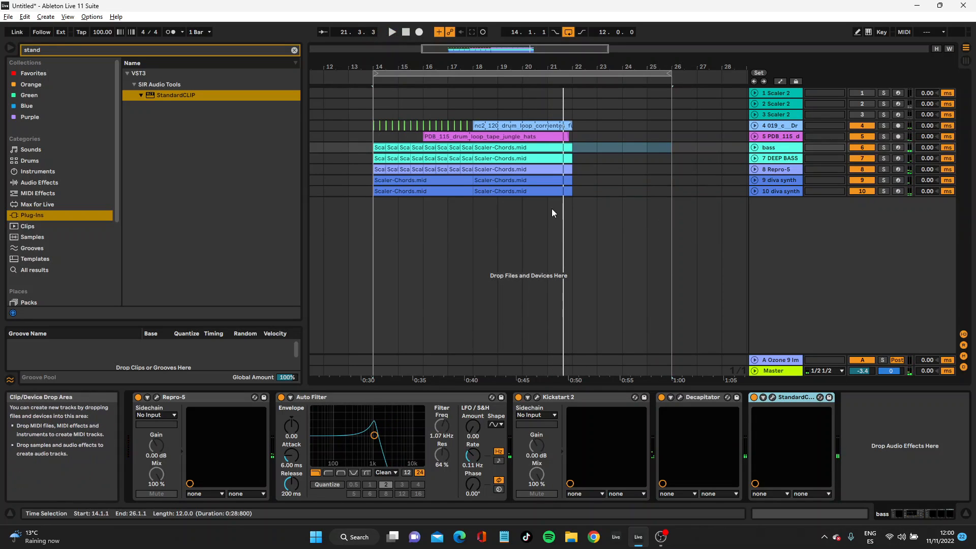
Unfold track 5 and the bass track, and loop the arrangement from bar 18 to bar 20
left_click(755, 136)
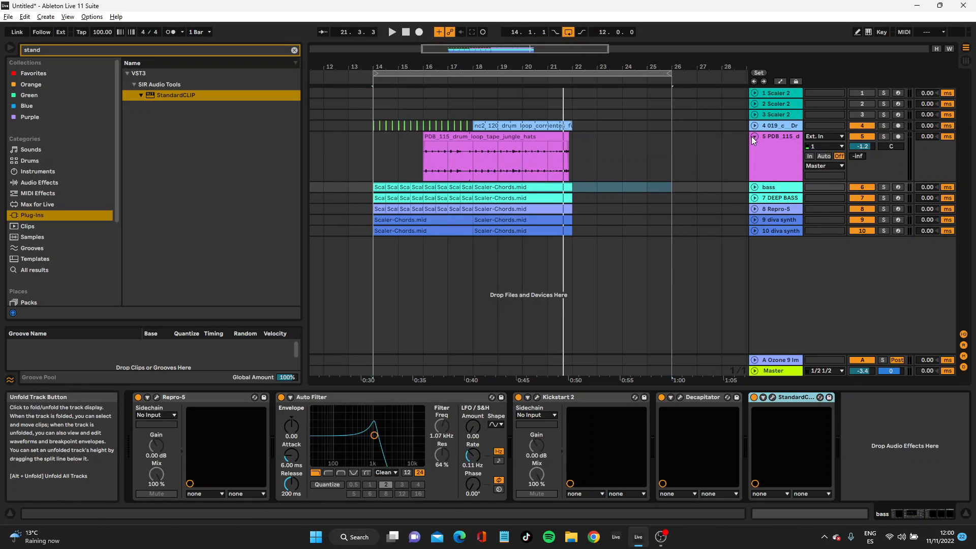
left_click_drag(488, 66, 488, 76)
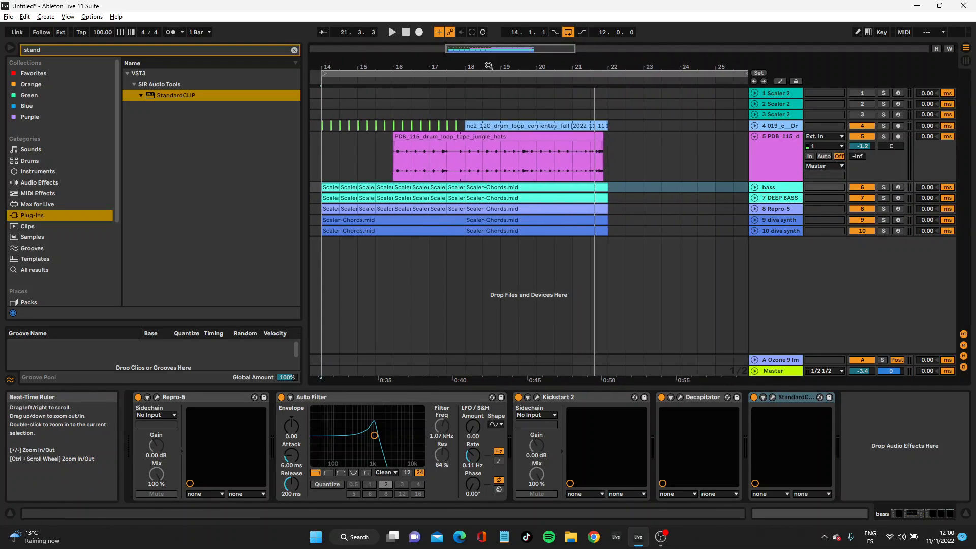
left_click(754, 187)
left_click_drag(528, 217, 489, 204)
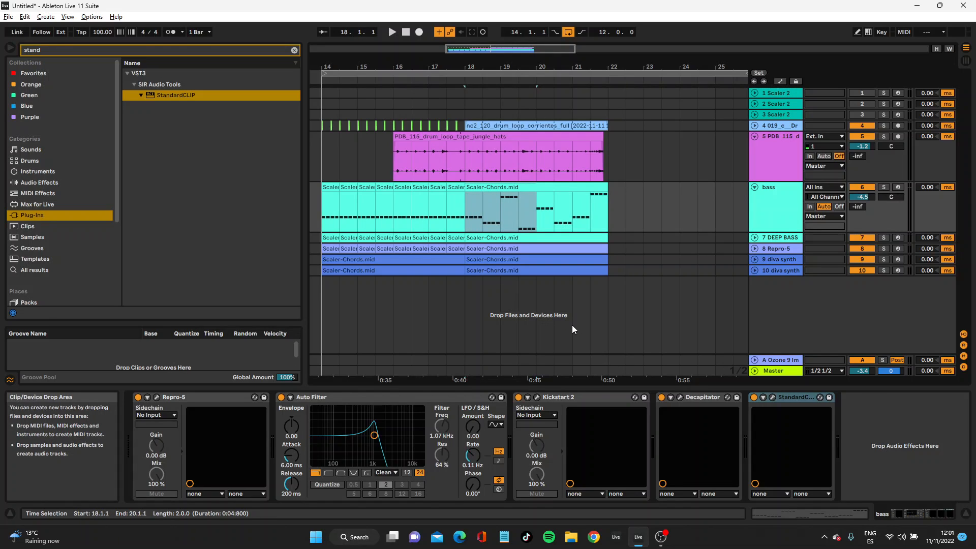
key("ctrl+l")
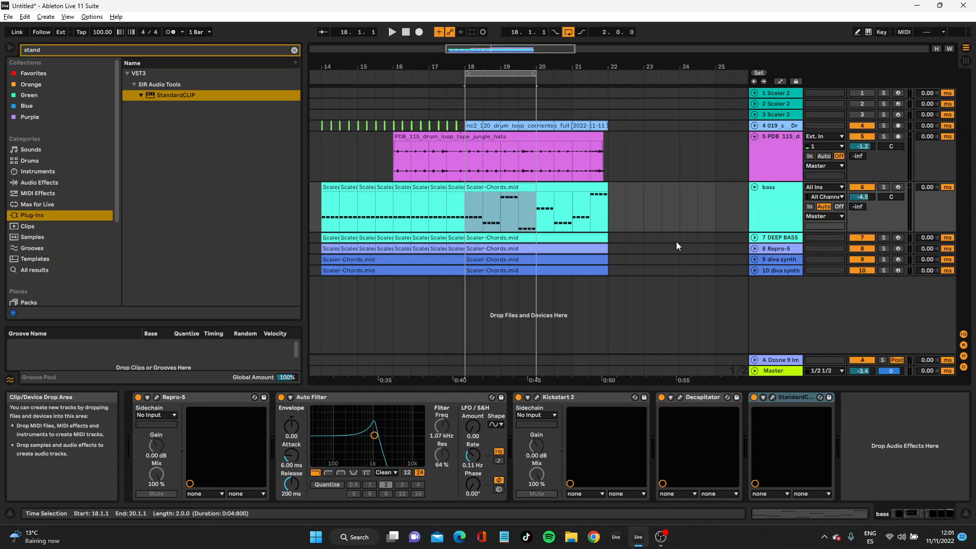
Duplicate the time of bars 18 to 20 across all tracks and play the extended section with looping switched off
left_click(490, 71)
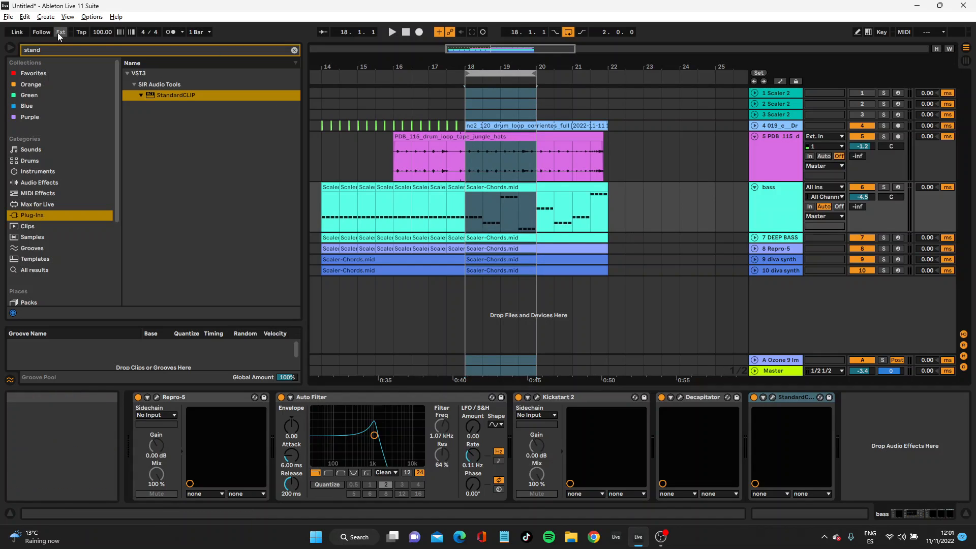
left_click(25, 16)
left_click(56, 218)
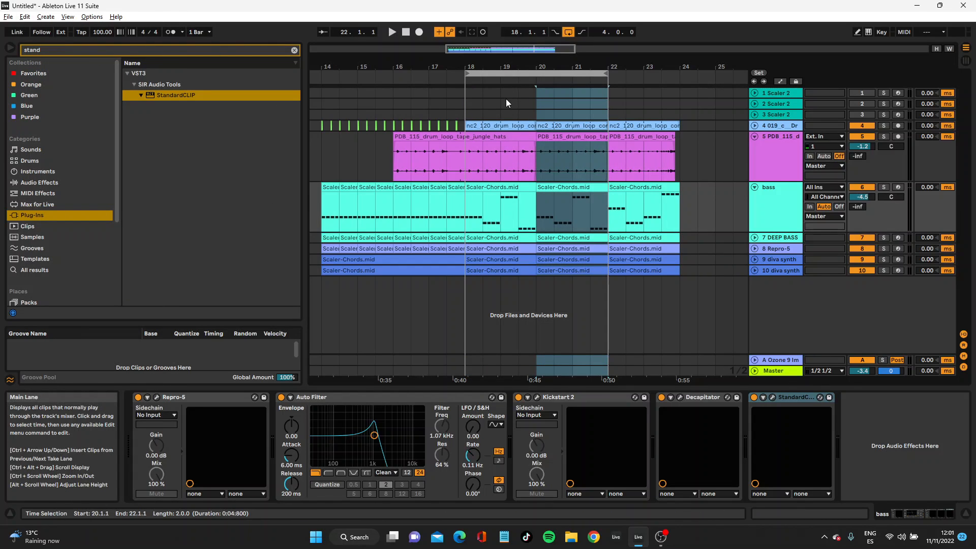
left_click(461, 83)
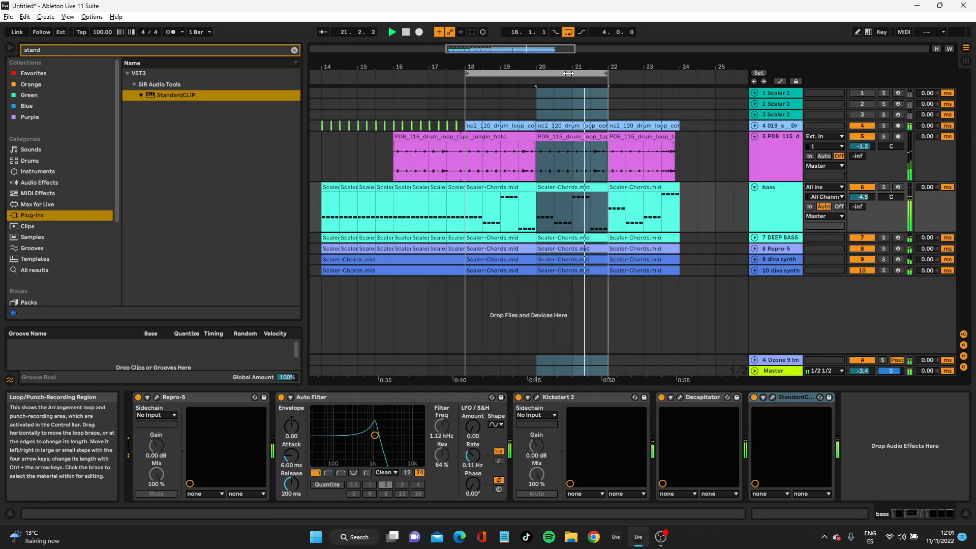
left_click(568, 31)
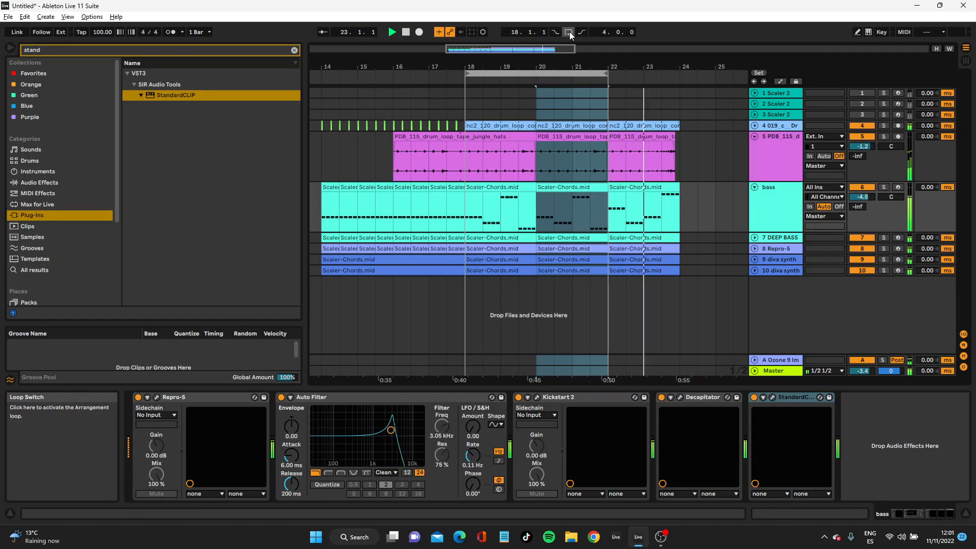
key("space")
Loop bars 22 to 24 and place a copy of that section from all tracks at bar 31
left_click(631, 189)
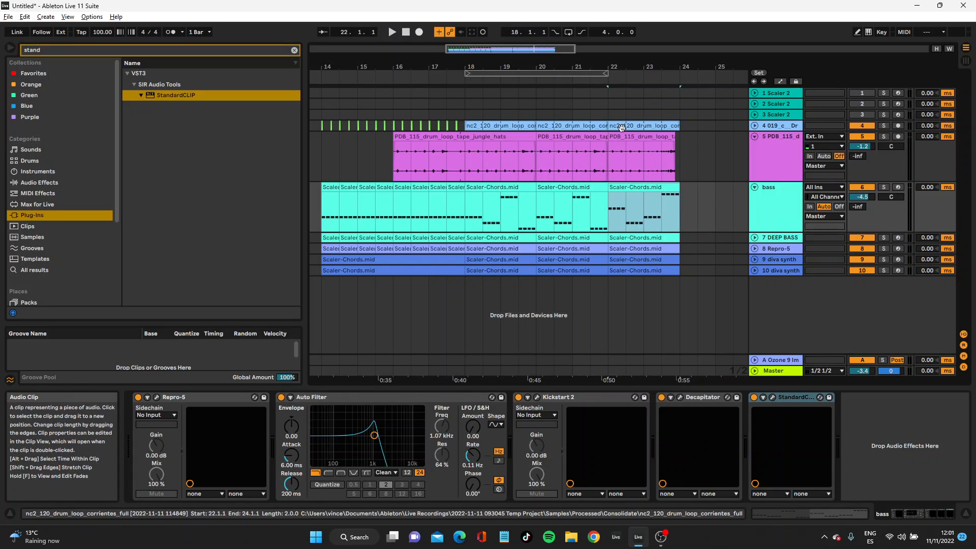
key("ctrl+l")
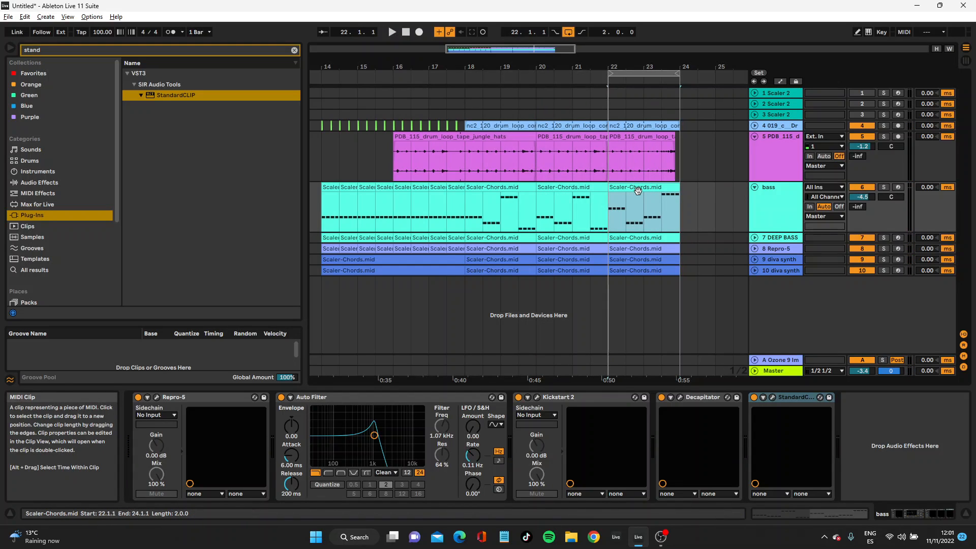
left_click(654, 73)
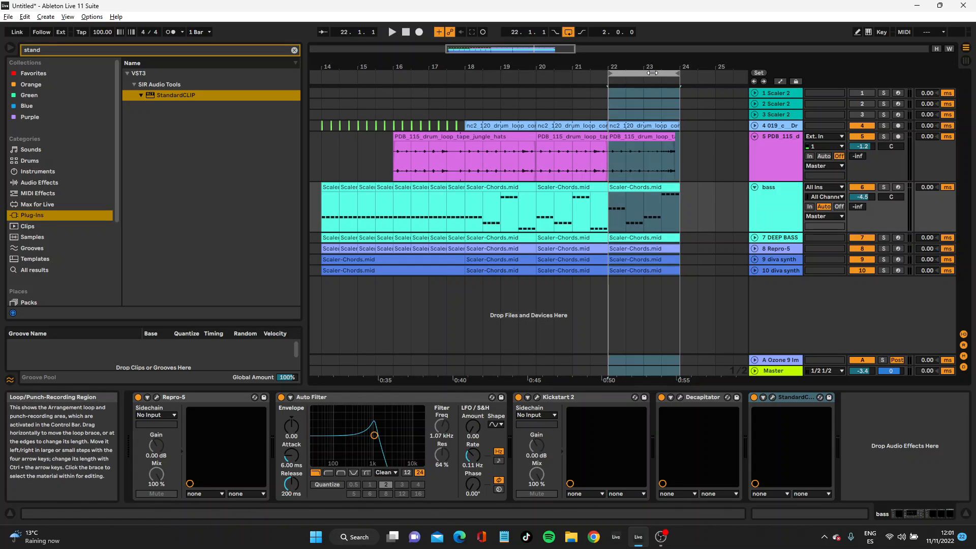
left_click_drag(675, 67, 587, 124)
left_click(565, 88)
left_click(493, 282)
Duplicate the first half of bar 22 and of bar 23 over their second halves on the drum, bass and synth tracks, then play
left_click_drag(487, 191, 455, 120)
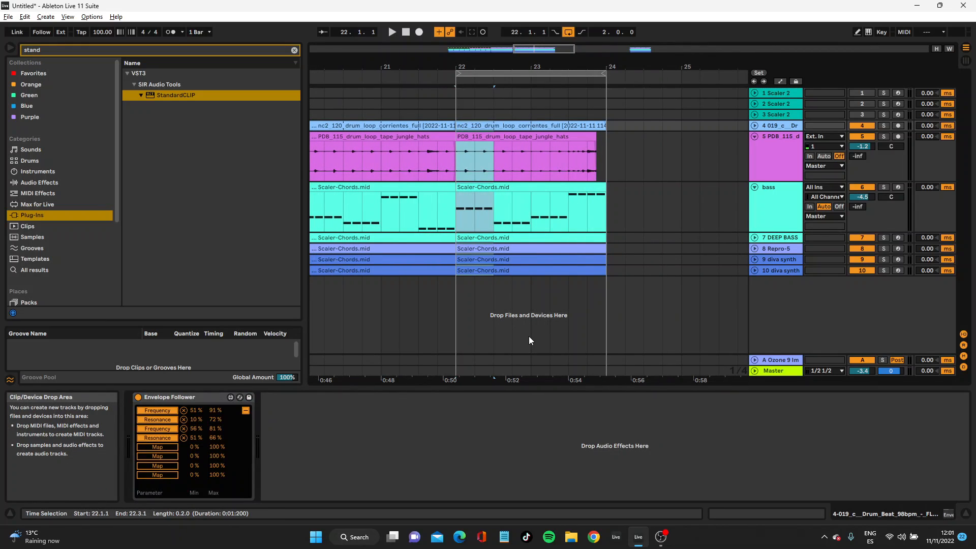
key("ctrl+d")
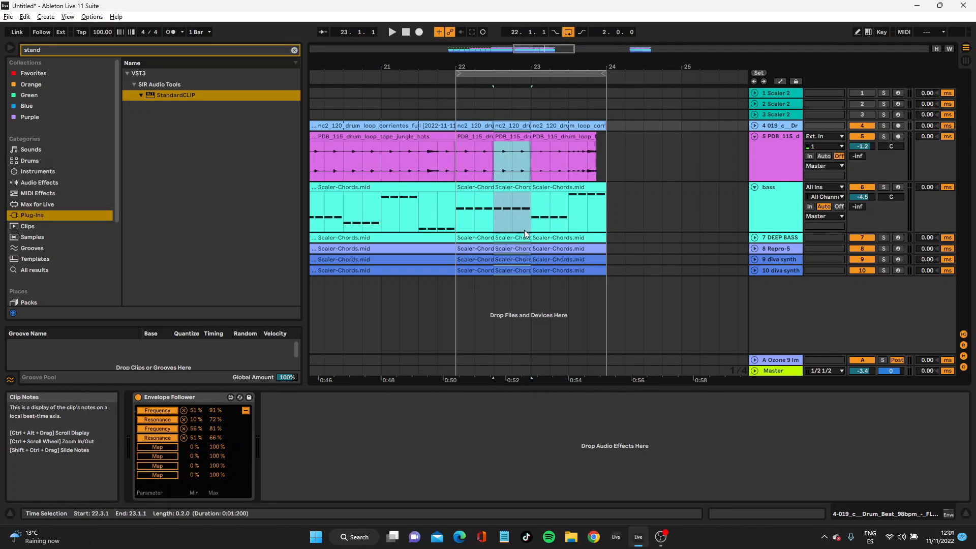
left_click_drag(567, 285, 538, 154)
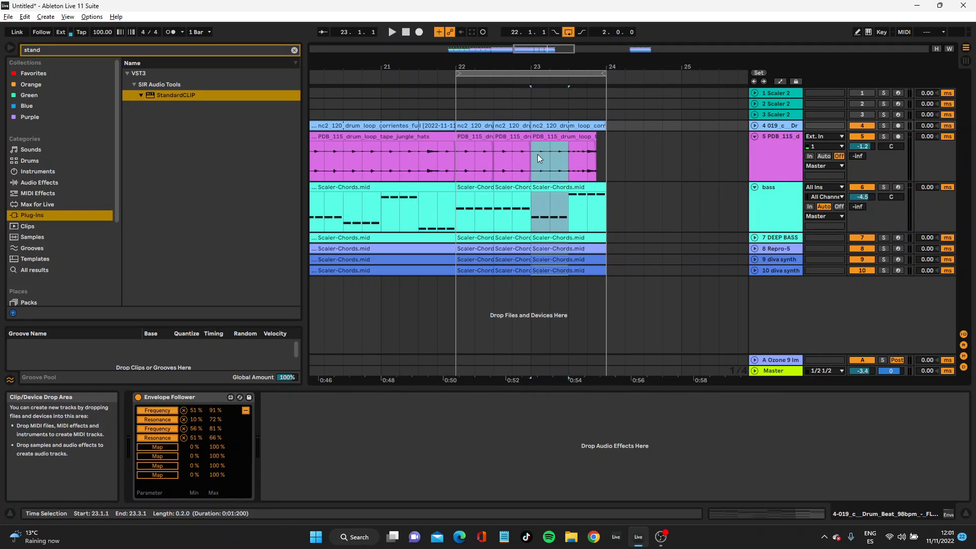
key("ctrl+d")
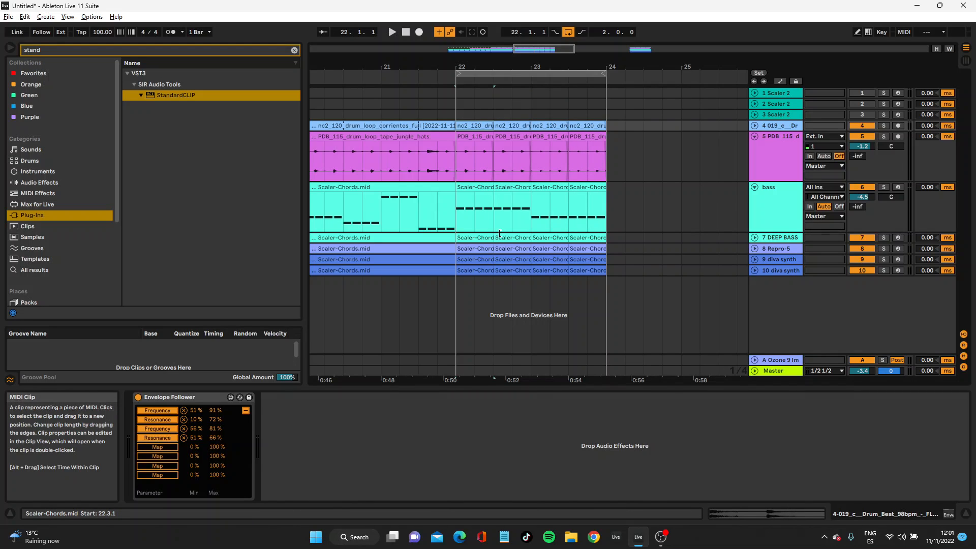
key("space")
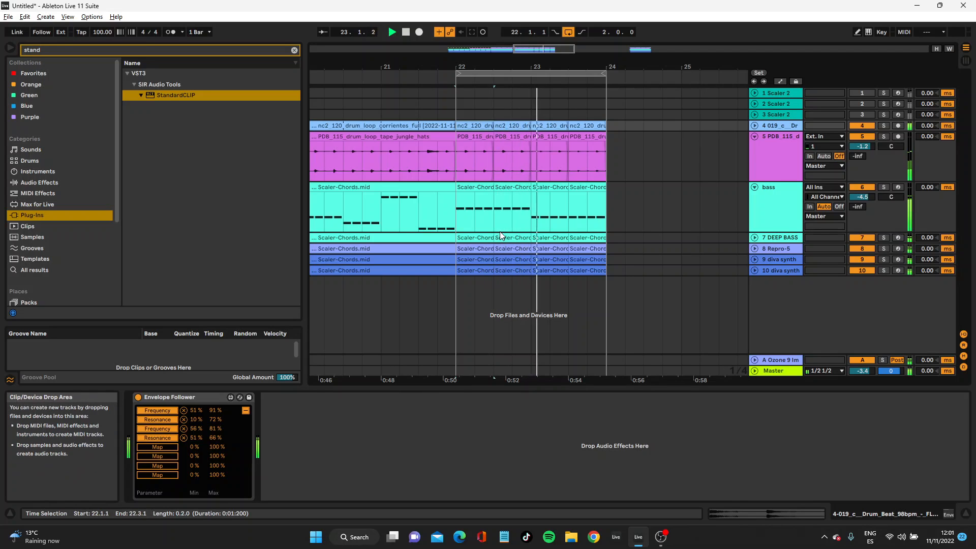
Extend the loop so it runs from bar 18 to bar 24 and play it from the start
left_click(520, 70)
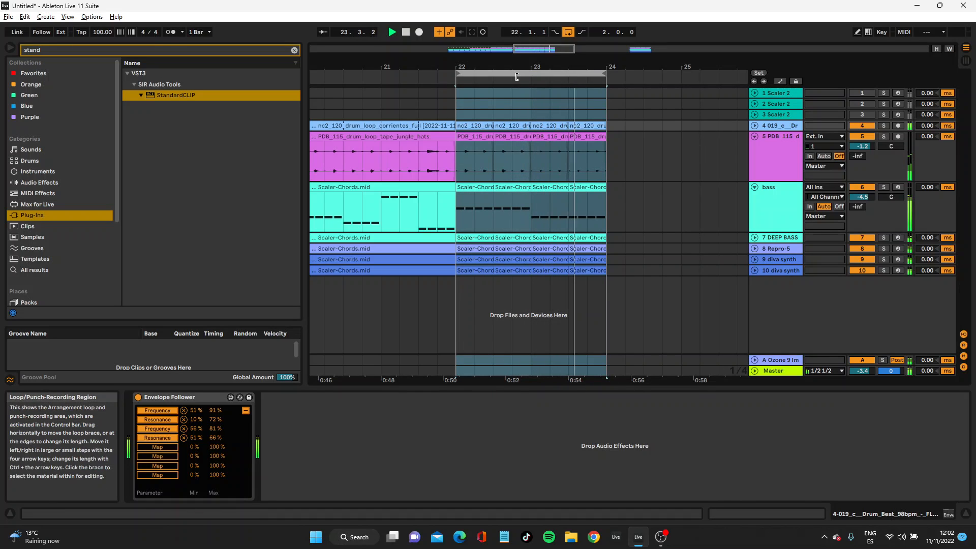
left_click_drag(479, 63, 479, 37)
left_click_drag(475, 72, 387, 94)
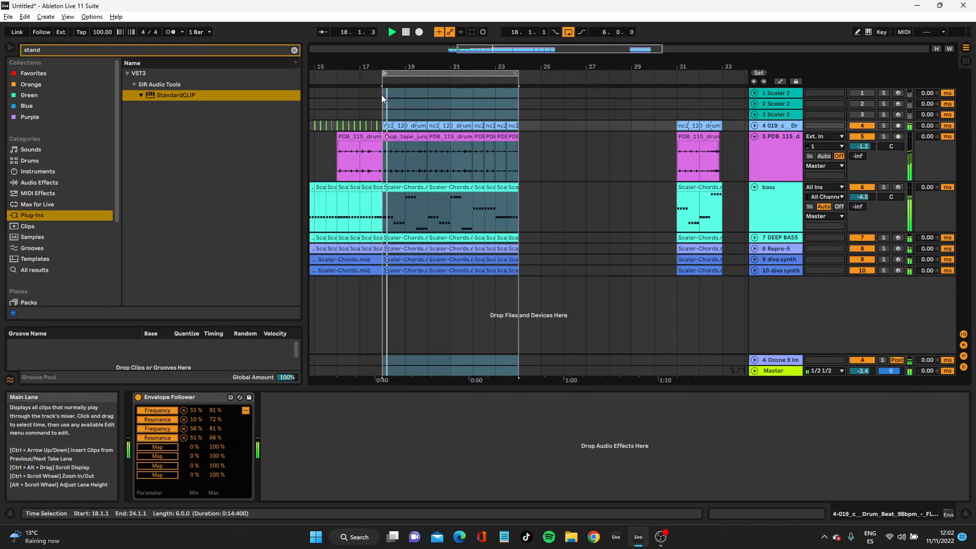
left_click(465, 82)
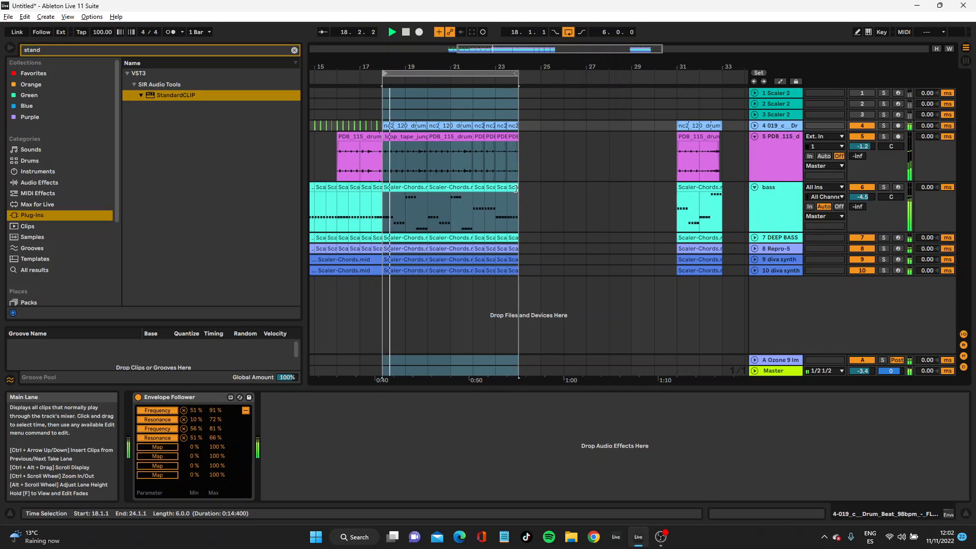
key("space")
Consolidate the two half-bar bass clips in bar 22 into one clip
left_click(478, 209)
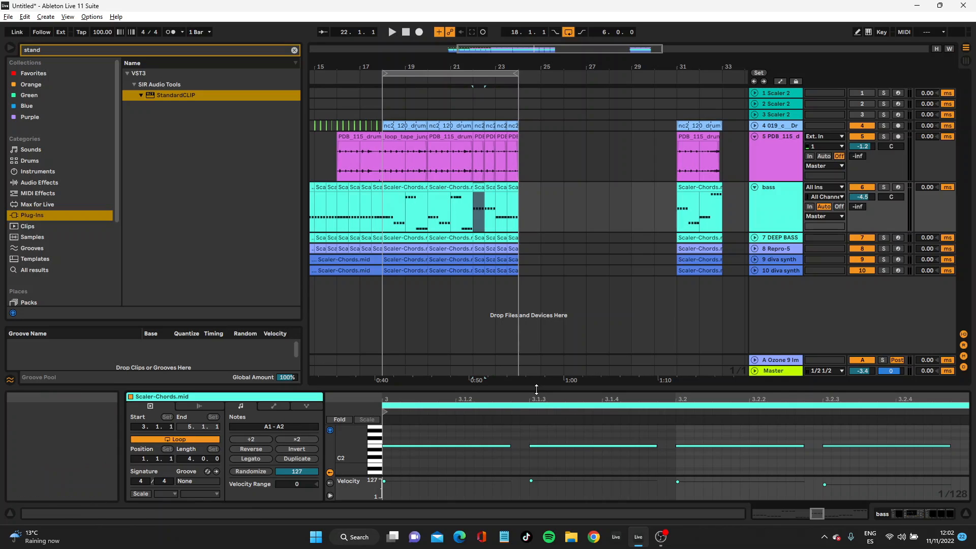
left_click(489, 188, "shift")
key("ctrl+j")
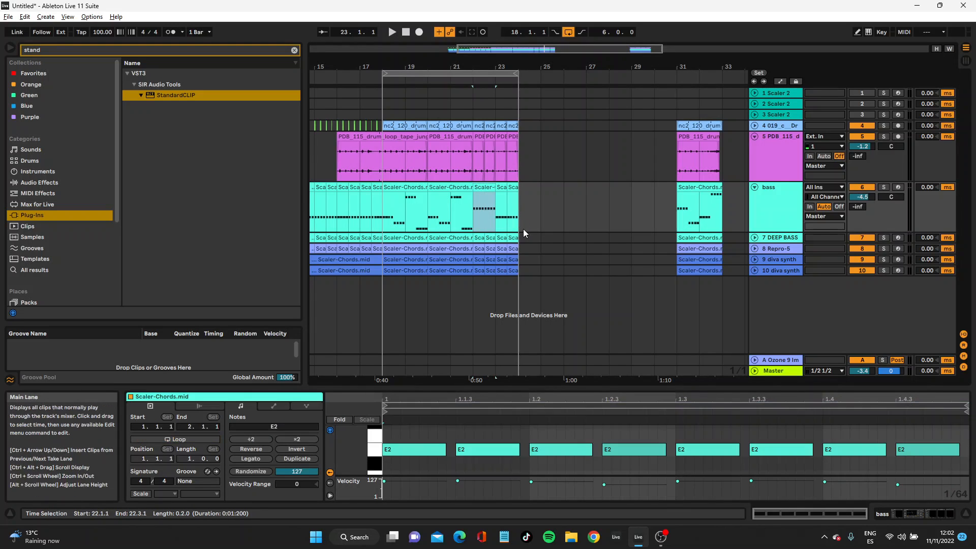
Enlarge the note editor and raise the bass clip's E2 notes at 1.1.3 and 1.4.1 an octave to E3
left_click_drag(564, 388, 544, 189)
scroll(497, 364, "up", 1)
scroll(498, 364, "up", 2)
left_click(487, 374)
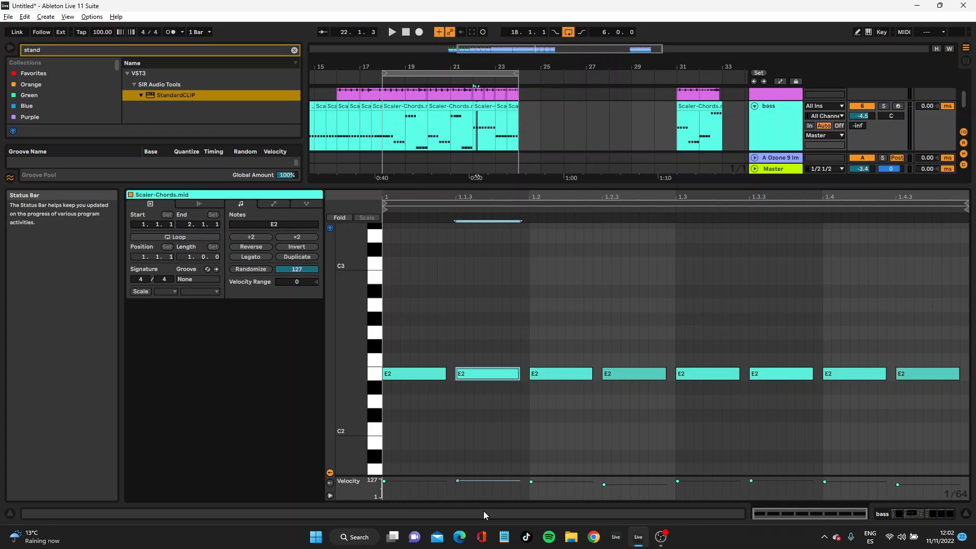
key("shift+Up")
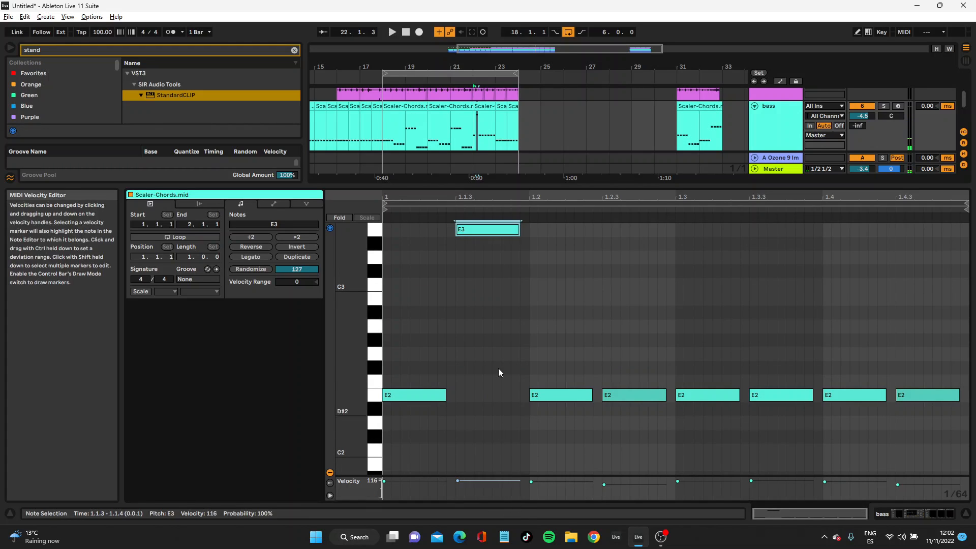
left_click_drag(862, 351, 849, 404)
key("shift+Up")
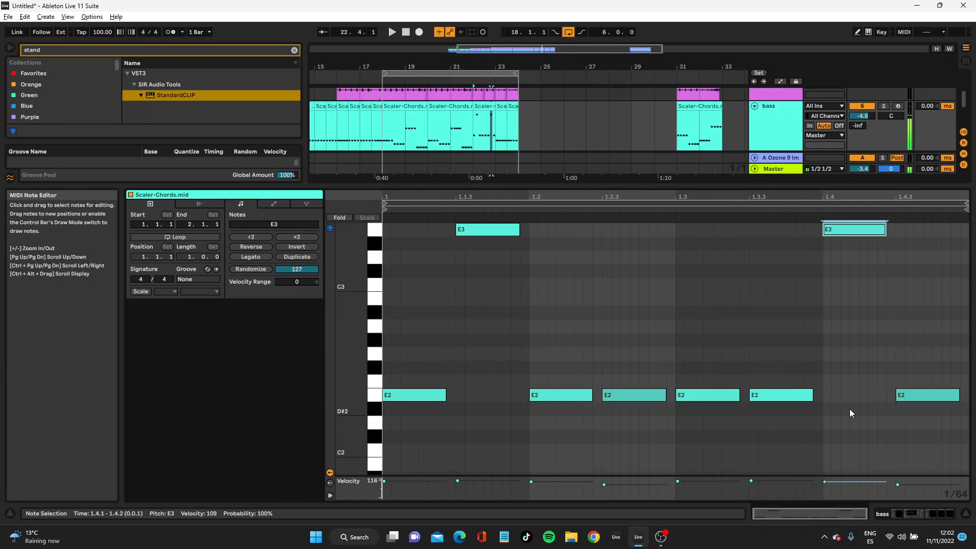
Consolidate the bass clips in bar 23 and raise the C#2 notes at 1.1.3 and 1.4.1 an octave to C#3
left_click(501, 105)
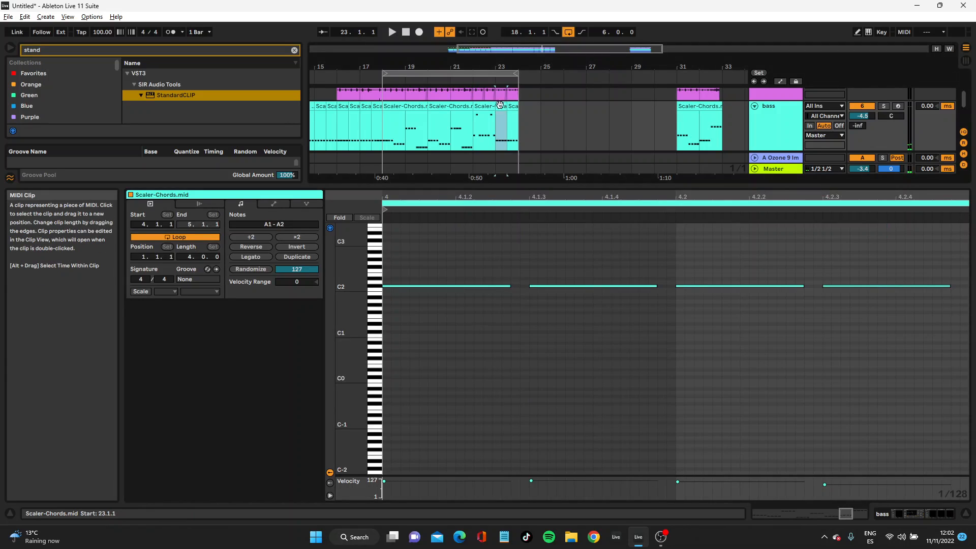
left_click(509, 105, "shift")
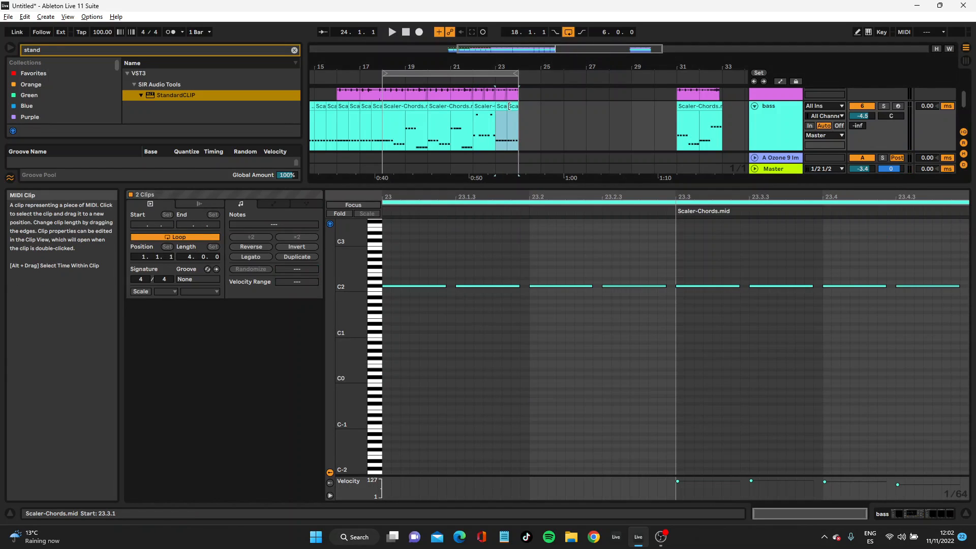
left_click(509, 106)
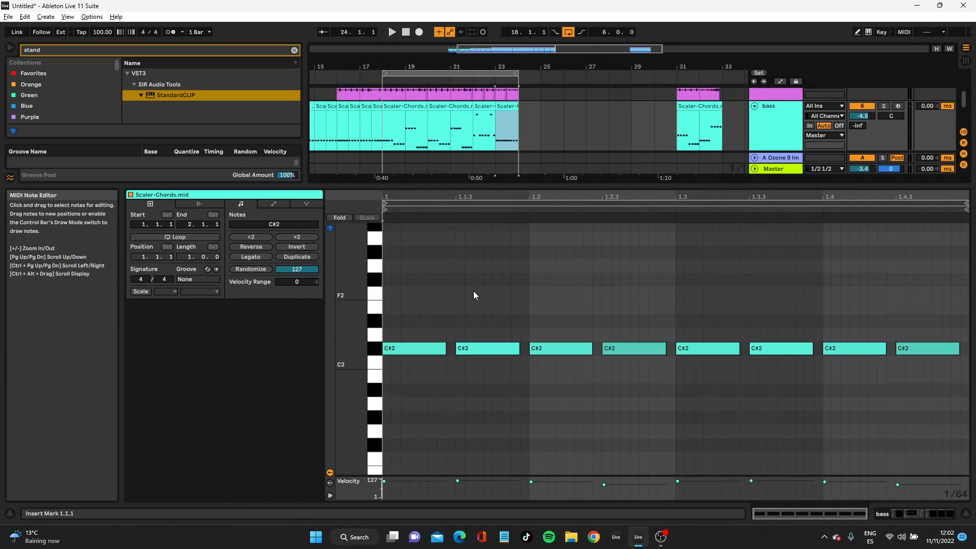
left_click(488, 349)
key("shift+Up")
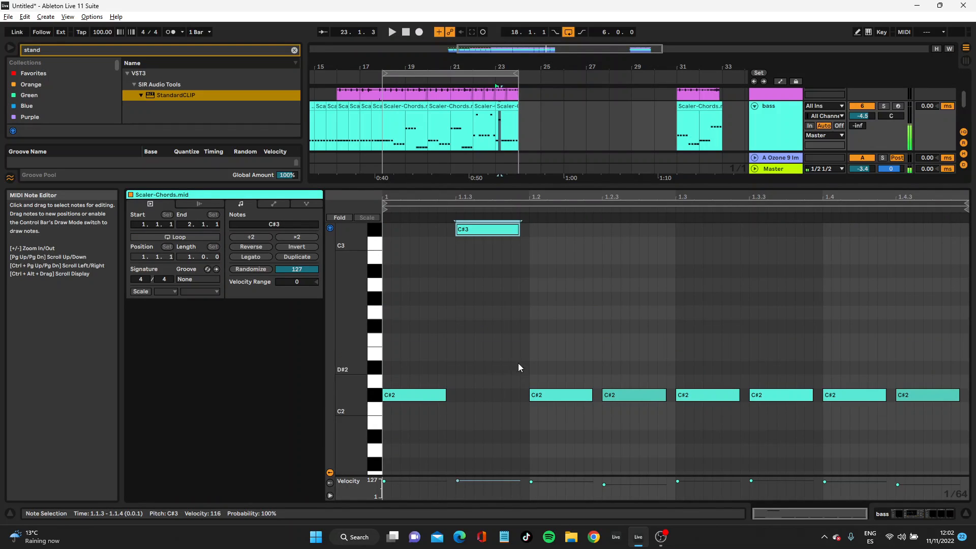
left_click(847, 395)
key("shift+Up")
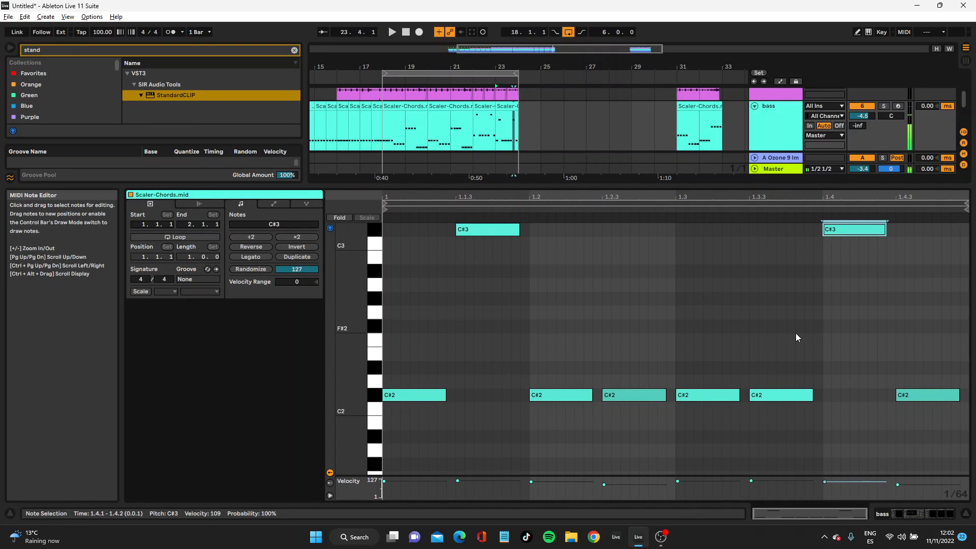
Consolidate the bass clips of bars 22 and 23 into a single two-bar clip
left_click(483, 107)
left_click(512, 108, "shift")
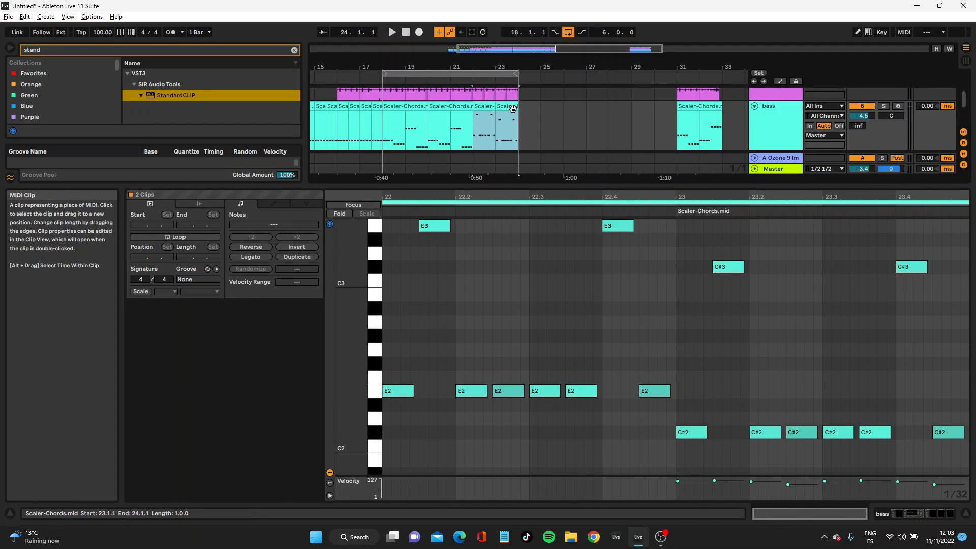
key("ctrl+j")
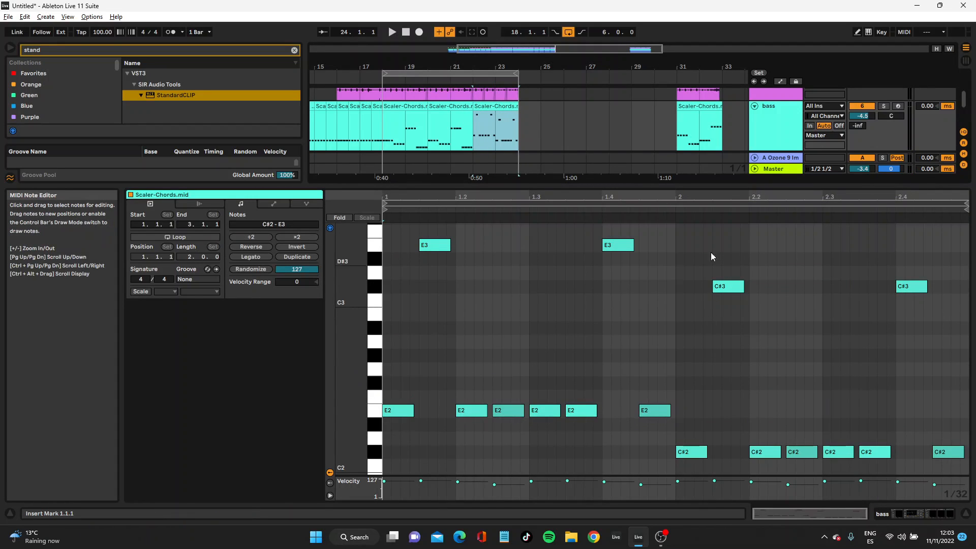
Lower the E2 note at 1.4.3 in the bass clip to D#2 and play the loop
left_click(624, 245)
left_click(663, 411)
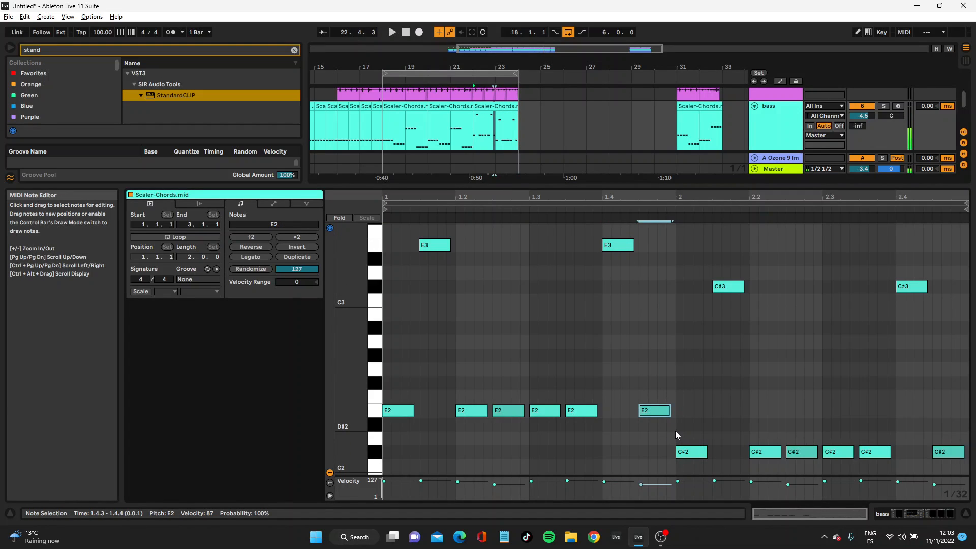
key("Down")
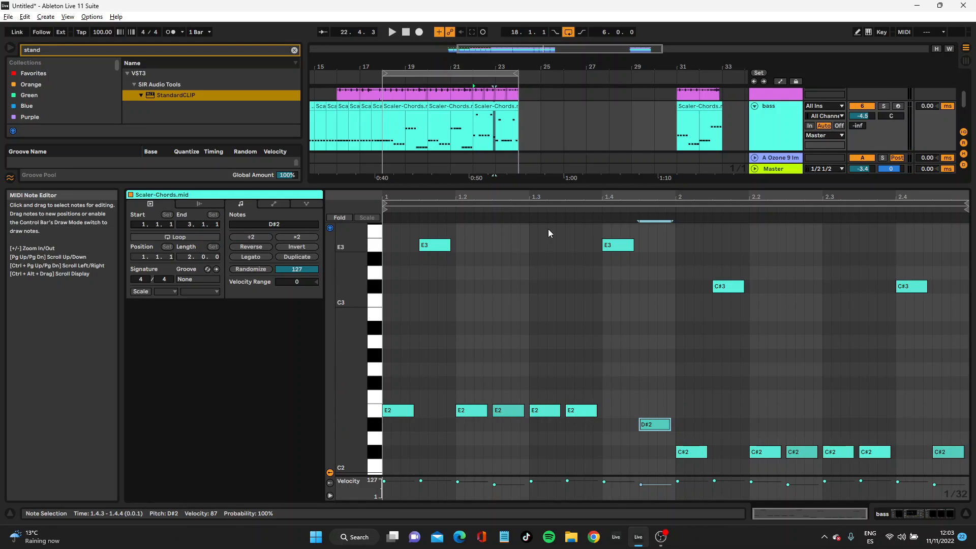
key("space")
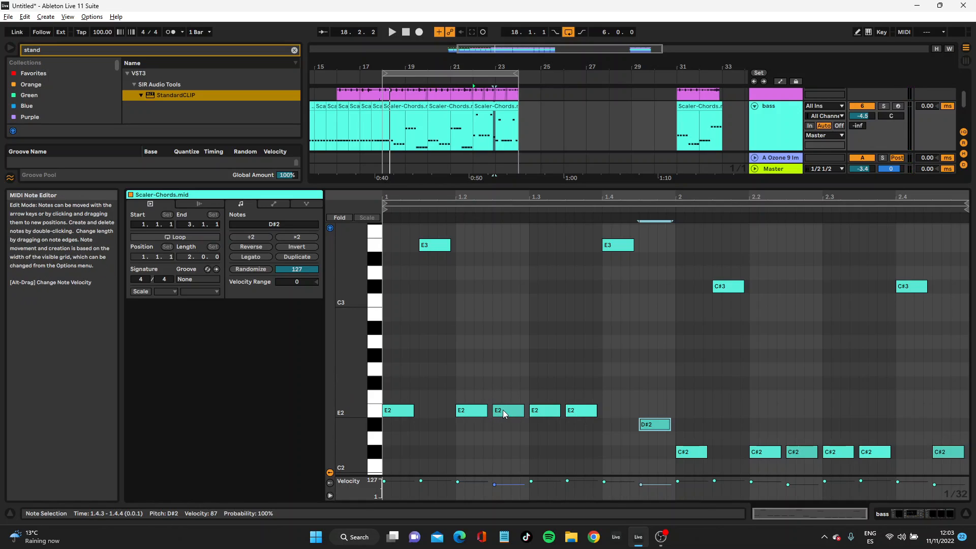
Shorten the E2 notes at 1.2.3 and 1.3.3 by starting them slightly later, and play the bass clip
left_click_drag(522, 413, 575, 411)
left_click(570, 411)
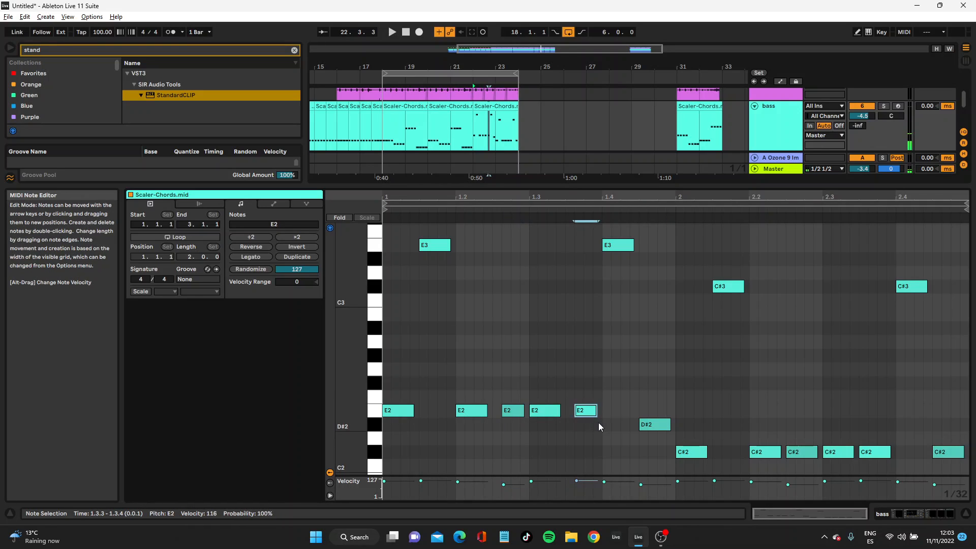
key("space")
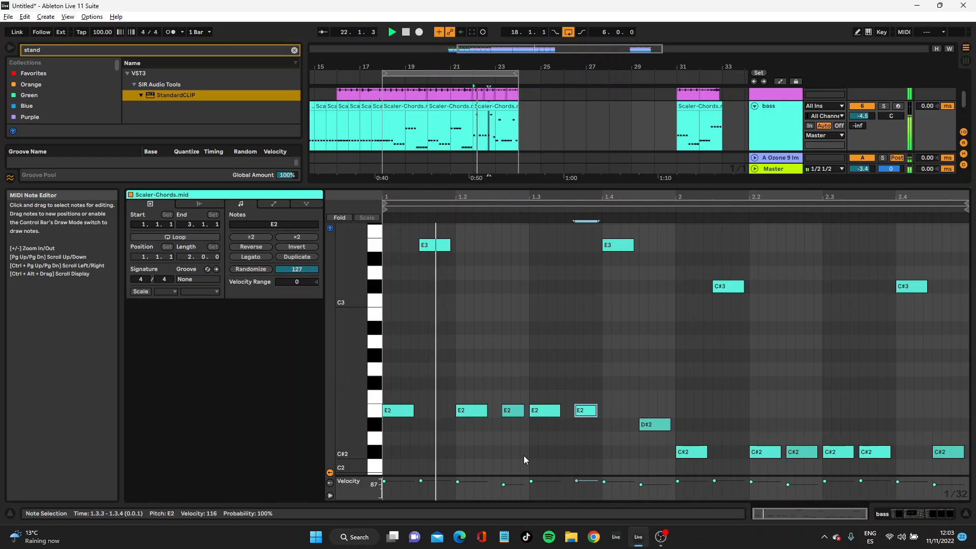
Shorten the E2 note at 1.2 and turn the E2 at 1.2.3 into two short notes, the second ending at 1.3
left_click_drag(517, 416, 508, 420)
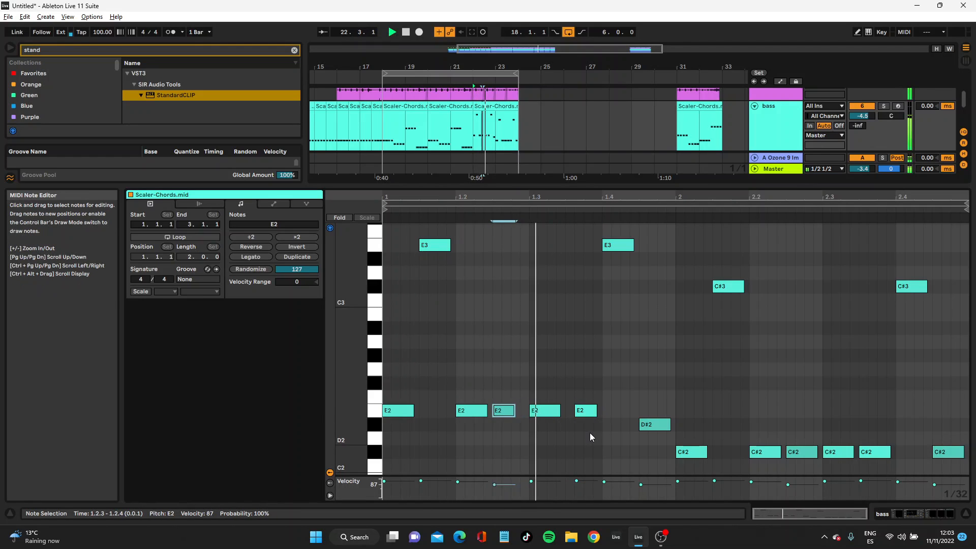
left_click_drag(487, 405, 508, 410)
key("space")
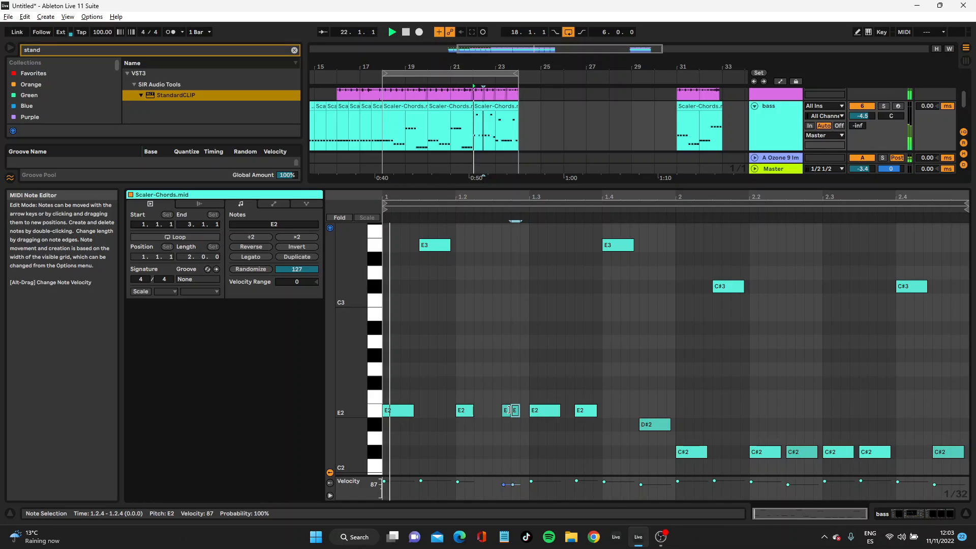
left_click_drag(514, 412, 523, 412)
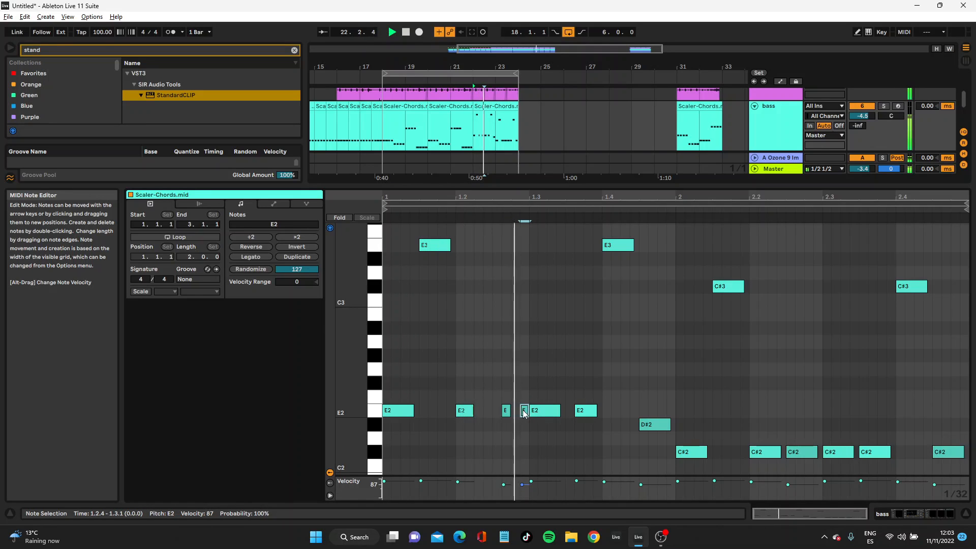
Try the short E2 note just before 1.3 an octave higher, at E3, and play the clip
key("space")
key("shift+Up")
key("space")
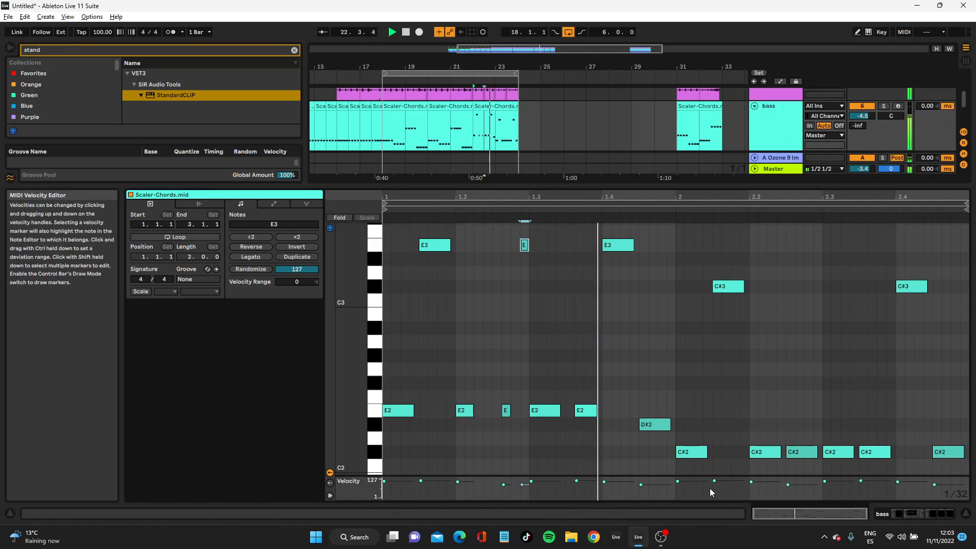
key("shift+Down")
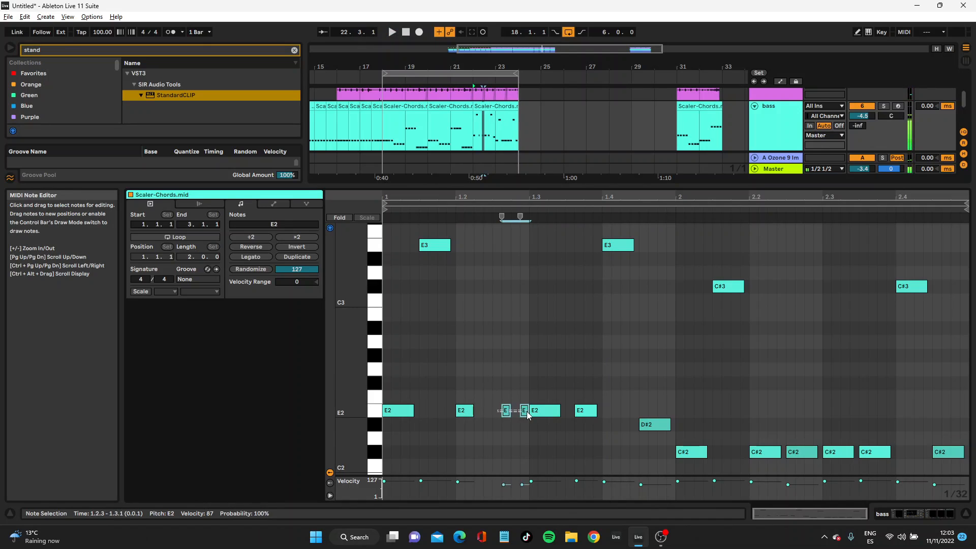
Move the two short E2 notes before 1.3 one 1/32 step earlier and play the bass clip
key("Left")
key("space")
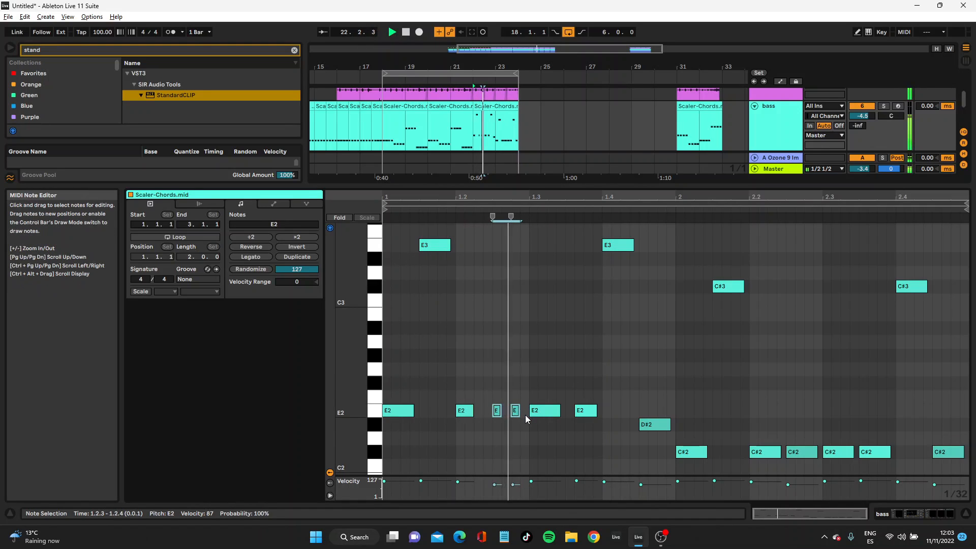
key("space")
key("space")
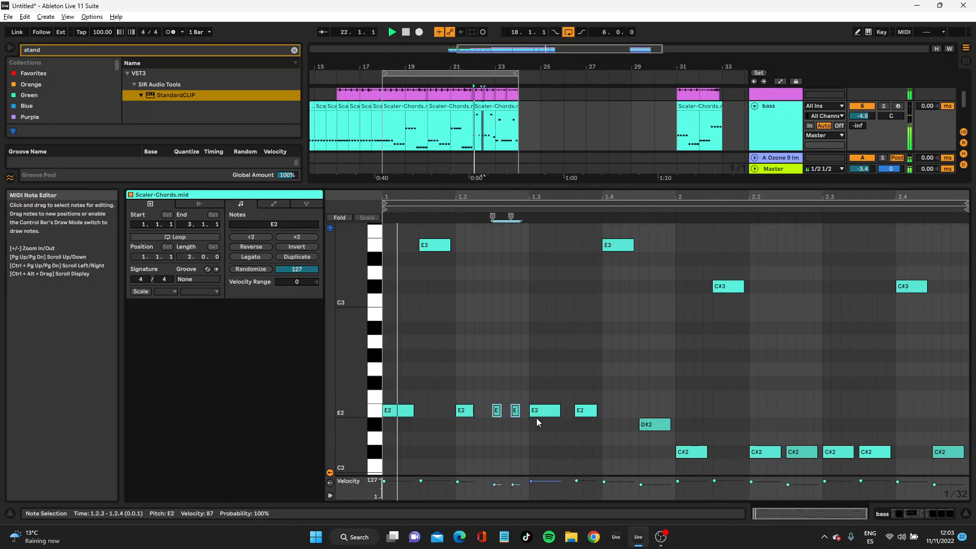
Shorten the E2 note at 1.3, starting it 1/32 later, and shift the following E2 note 1/32 later so it crosses 1.4
key("space")
left_click_drag(559, 411, 545, 411)
key("space")
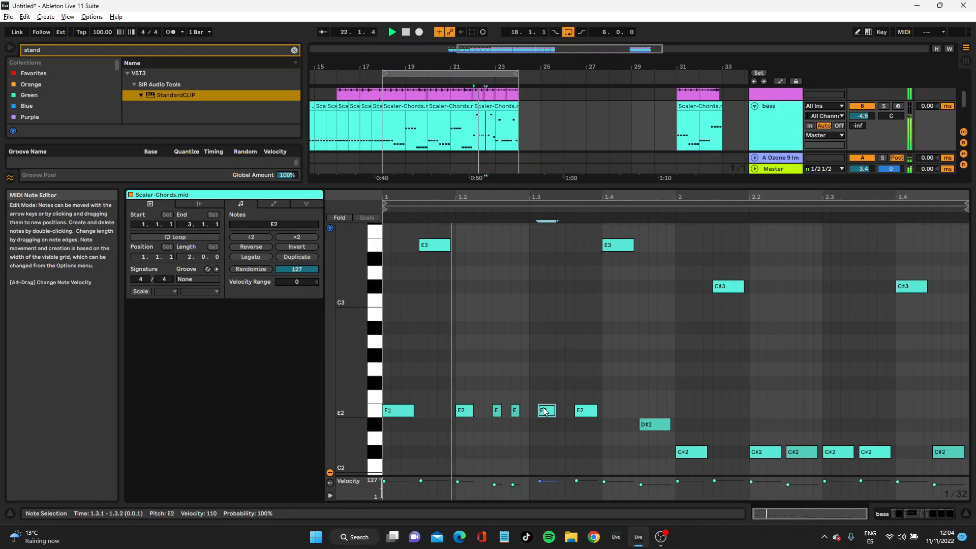
key("space")
left_click_drag(578, 411, 590, 412)
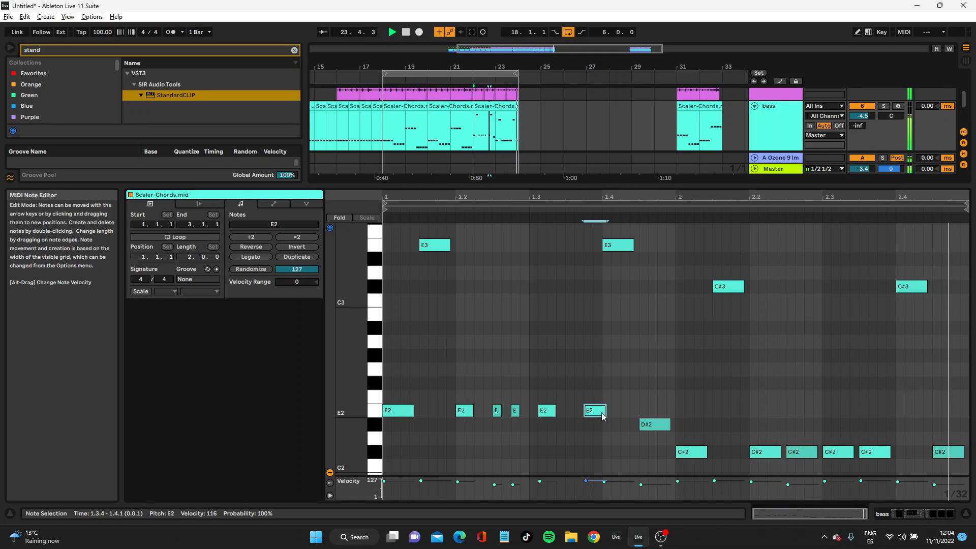
left_click(468, 128)
key("space")
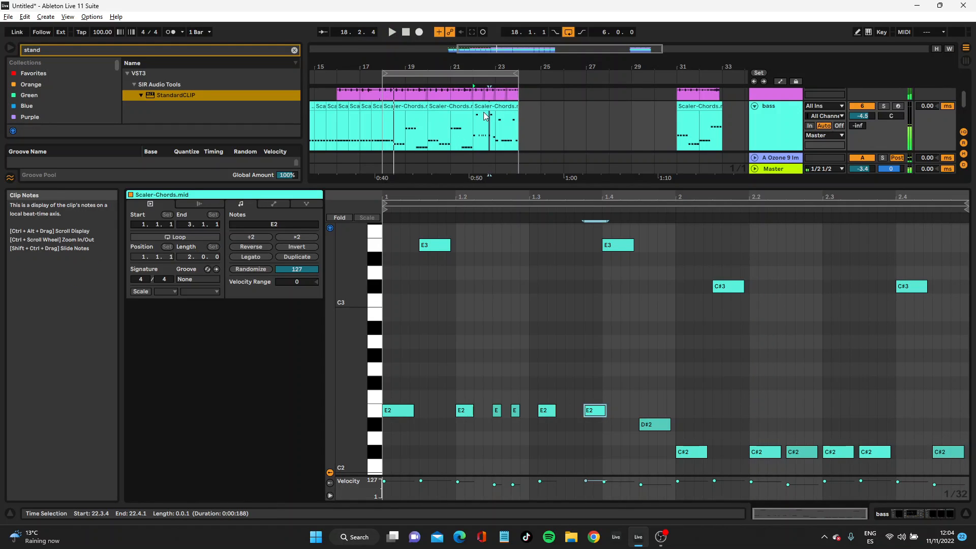
Copy the six E2 notes from the clip's first bar and paste them at the start of the bass clip at bar 18
left_click_drag(614, 428, 399, 416)
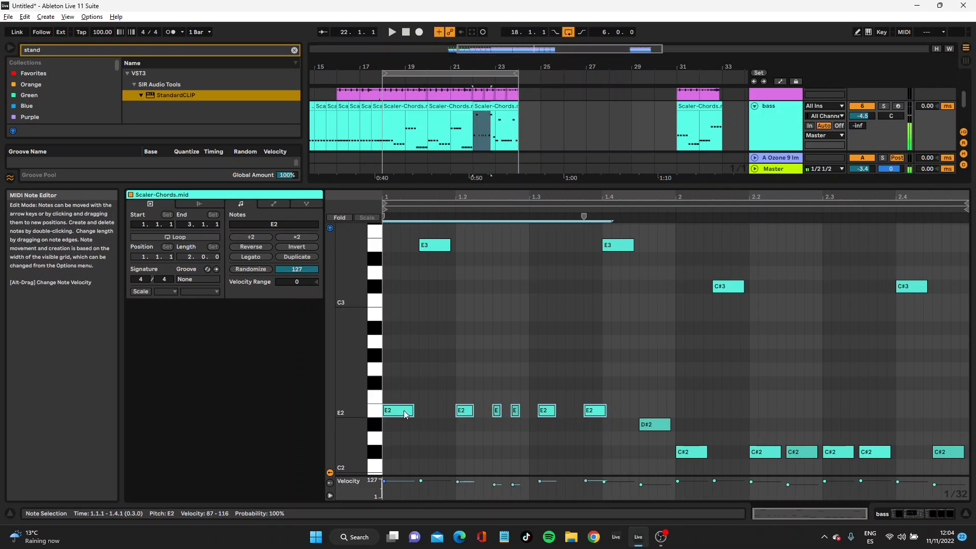
left_click(397, 106)
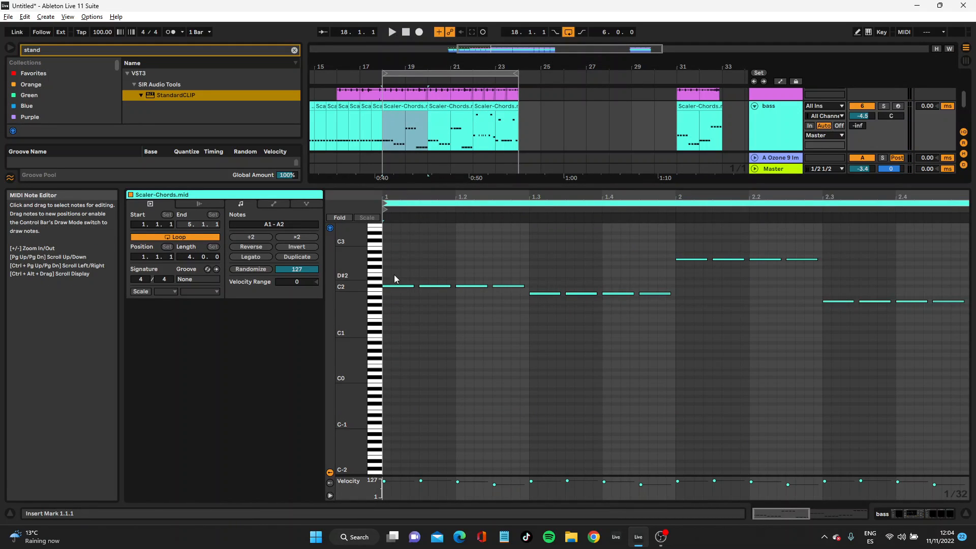
key("ctrl+v")
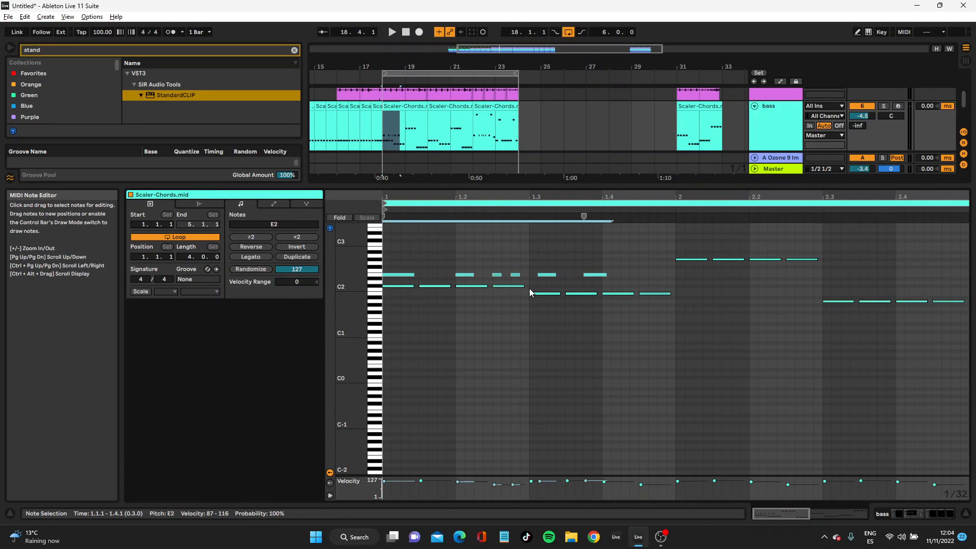
Fold the note display and replace the four C#2 notes at the clip's start with the first four pasted notes, lowered to C#2
left_click_drag(525, 289, 403, 287)
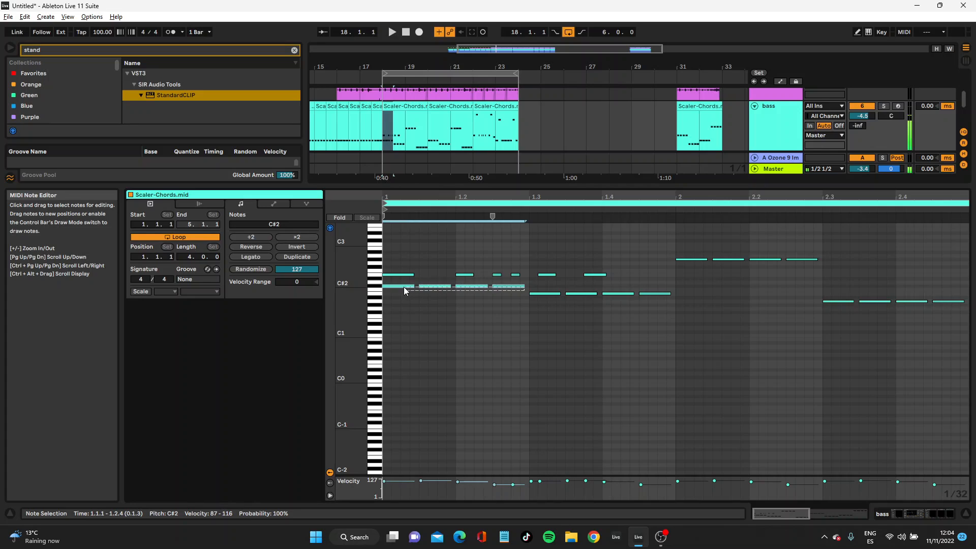
left_click(339, 218)
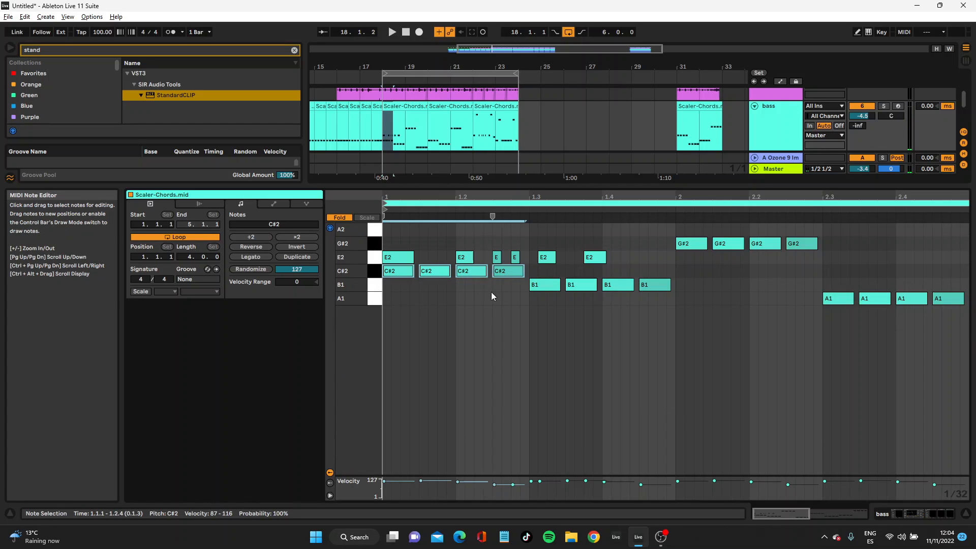
key("Delete")
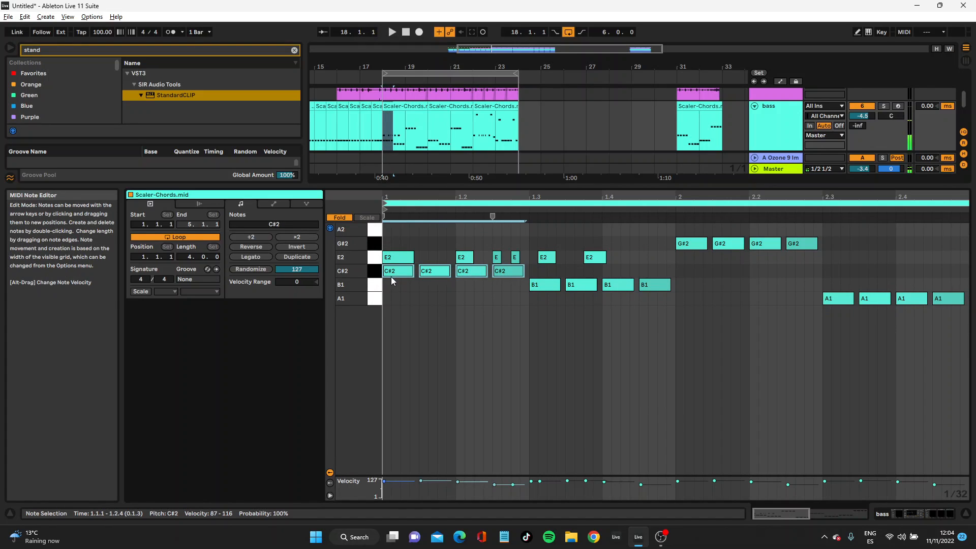
left_click(391, 277)
left_click_drag(399, 246, 609, 287)
key("Down")
key("Down")
key("Down")
Replace the first three B1 notes from 1.3 with the last two pasted notes lowered to B1, play the result and unfold the note display
key("Delete")
left_click_drag(521, 255, 595, 262)
key("Down")
key("Down")
key("Down")
key("Down")
key("Down")
key("space")
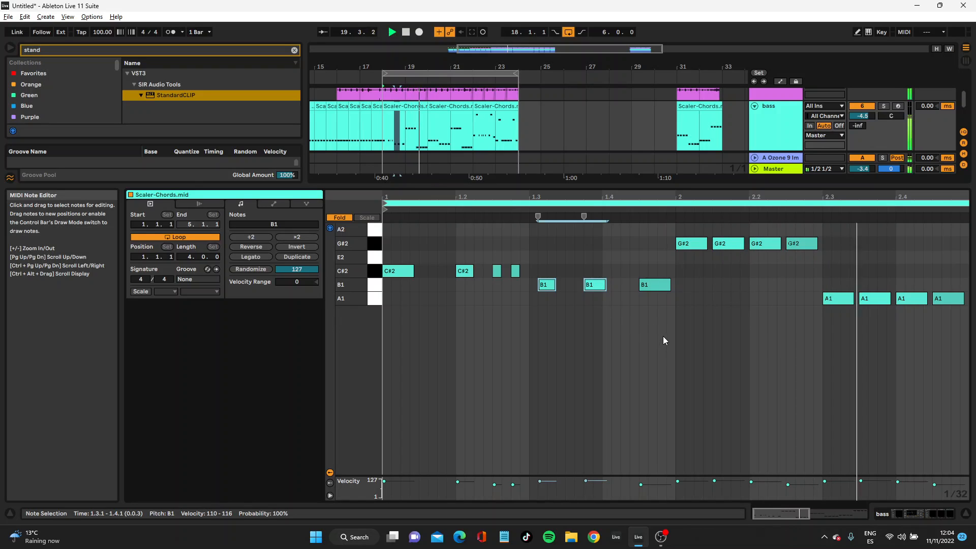
key("space")
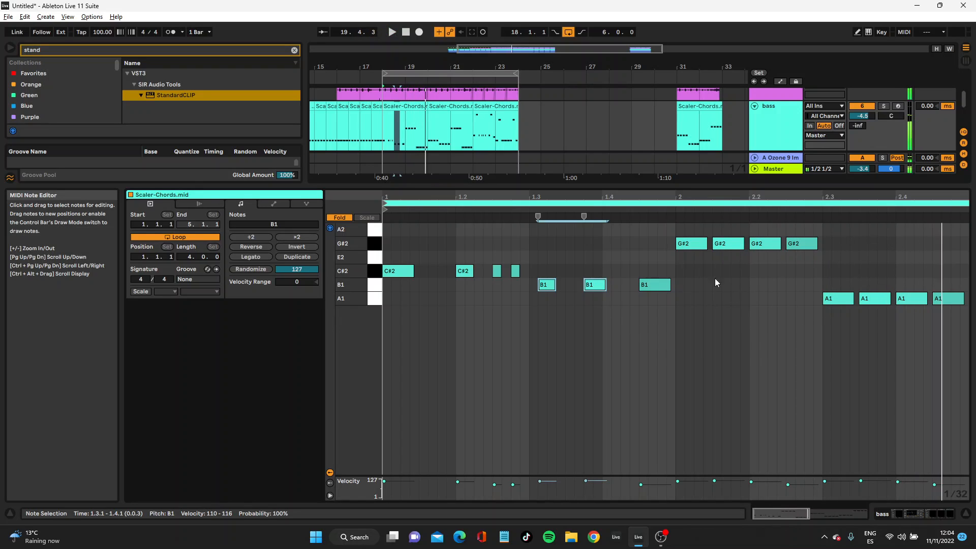
left_click(338, 219)
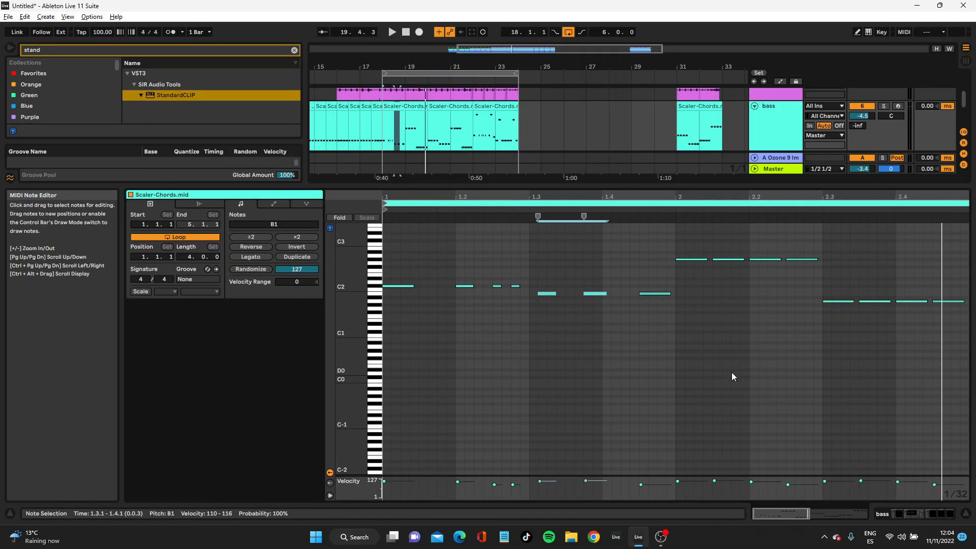
Raise the four A1 notes at 2.3 in the bass clip to E2
left_click_drag(816, 293, 968, 339)
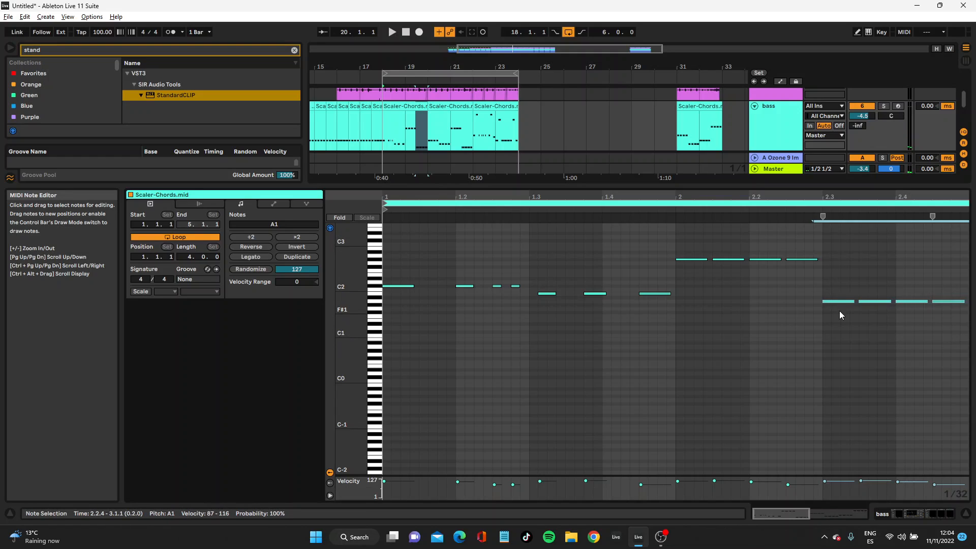
key("Up")
key("Up")
key("Up")
key("Up")
key("Up")
key("Up")
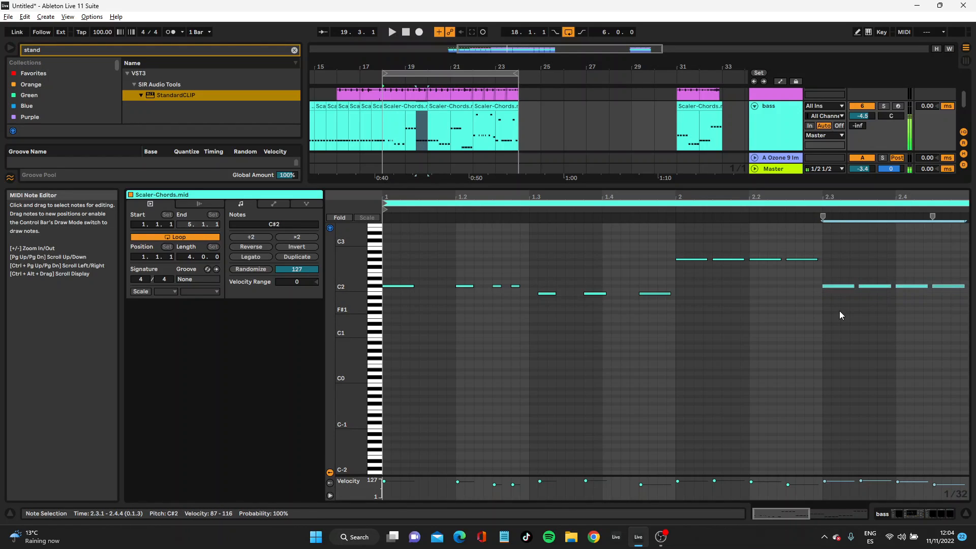
key("Up")
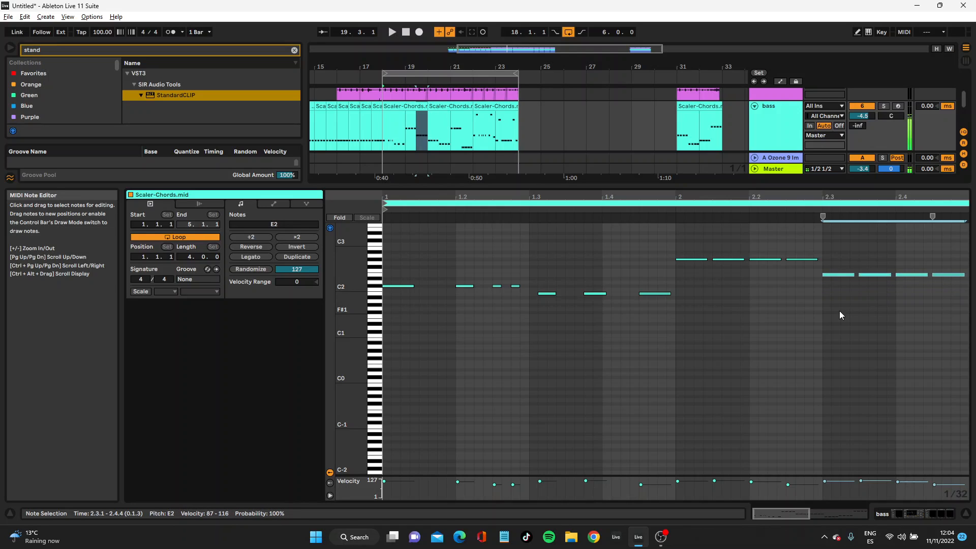
key("space")
Lower the four E2 notes at 2.3 to D2 and play the passage
left_click_drag(844, 261, 921, 301)
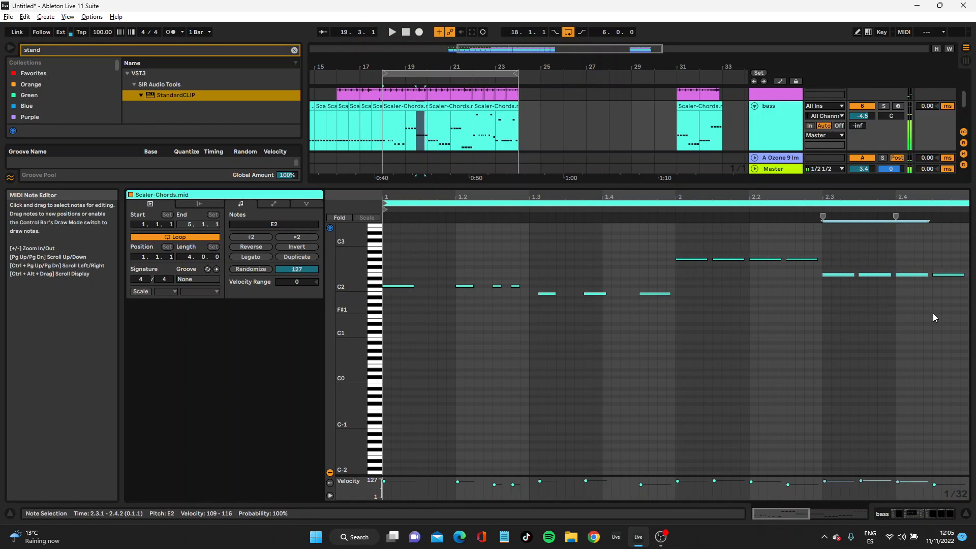
key("Down")
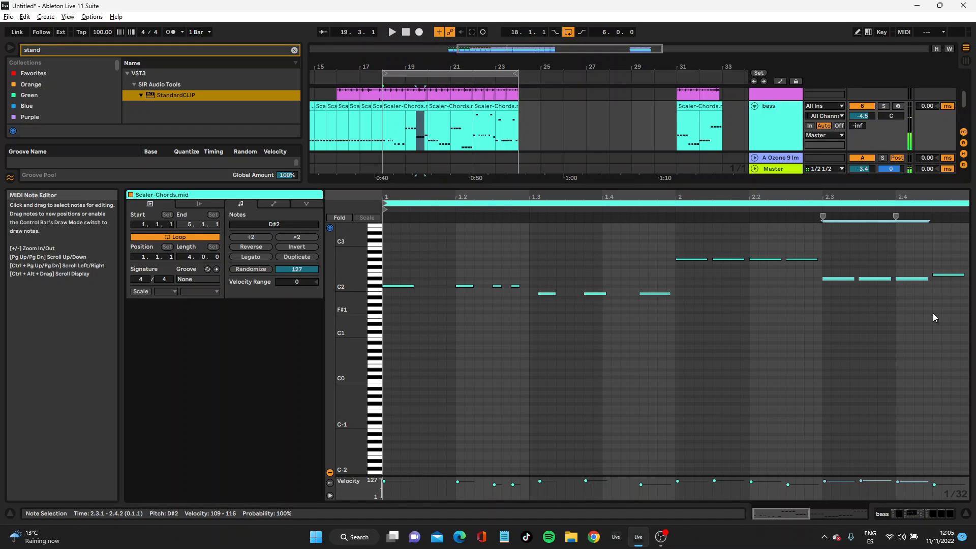
key("Down")
left_click(937, 274)
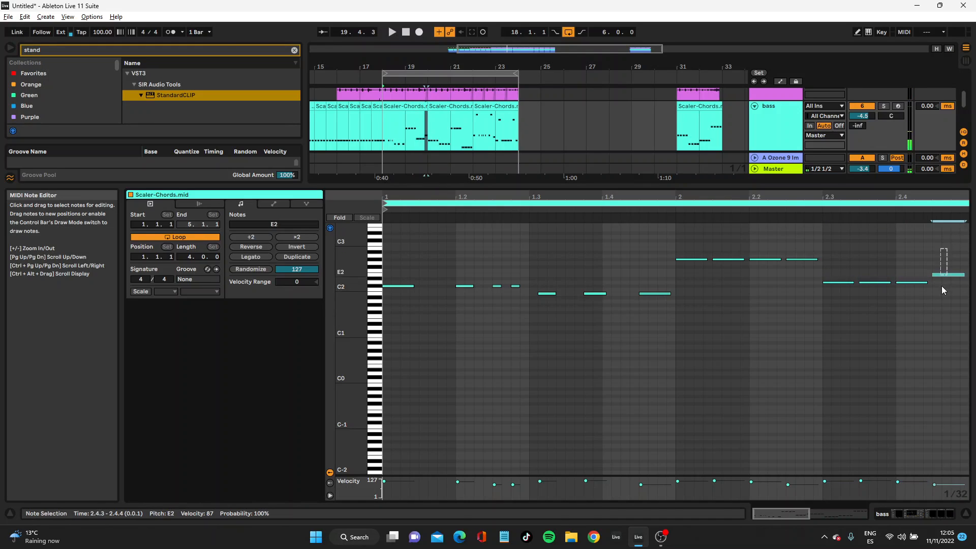
left_click(779, 208)
key("space")
Lower the four D2 notes at 2.3 to C#2 and play the second bar of the clip
left_click_drag(838, 270, 951, 294)
key("Down")
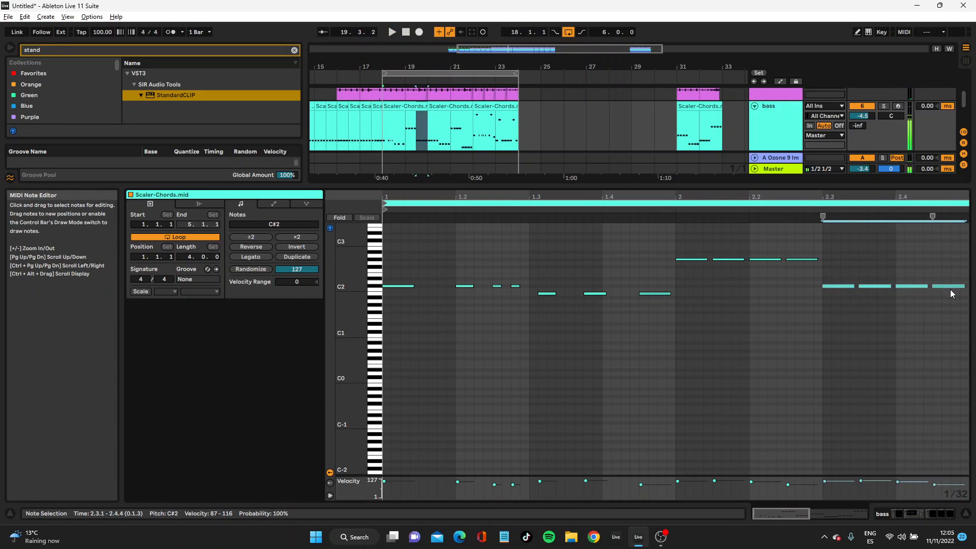
left_click(765, 251)
left_click(756, 210)
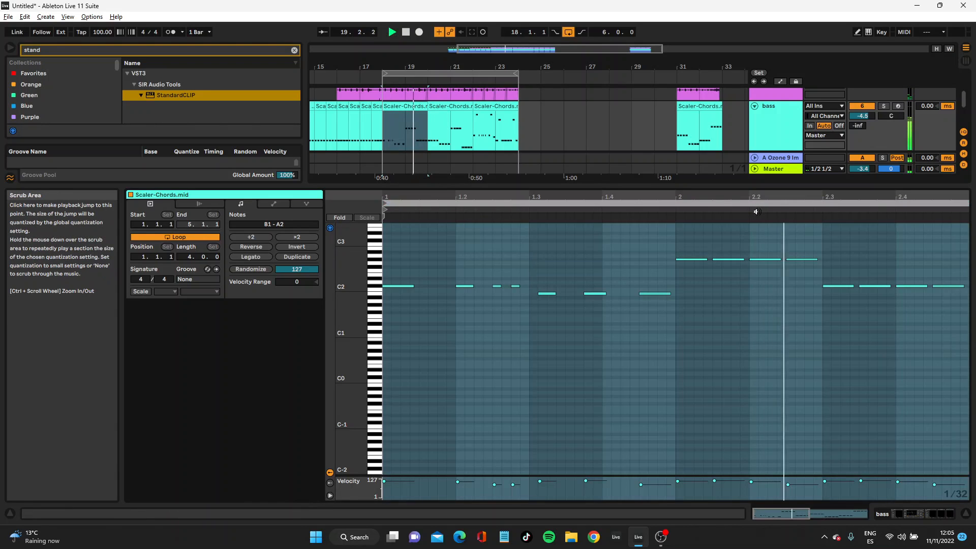
key("space")
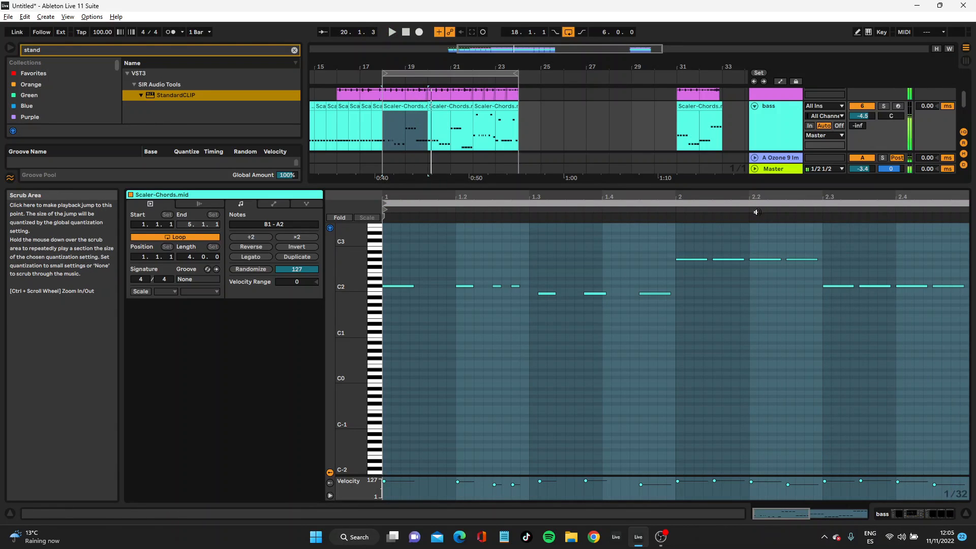
Show the bass clips at bars 18 and 20 together and lower the four C#2 notes at 19.3 to A1, auditioning the passage at A#1
left_click(949, 286)
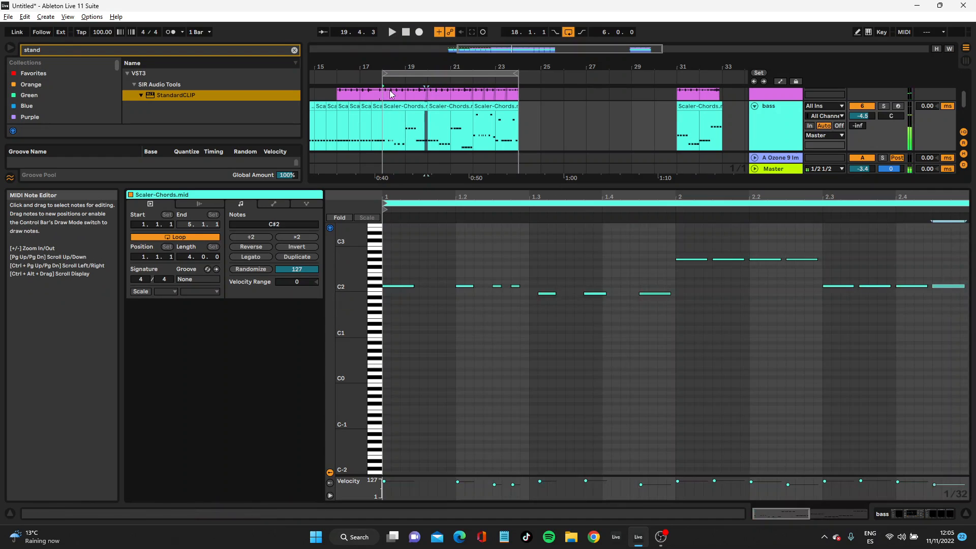
left_click(404, 105)
left_click(437, 105, "shift")
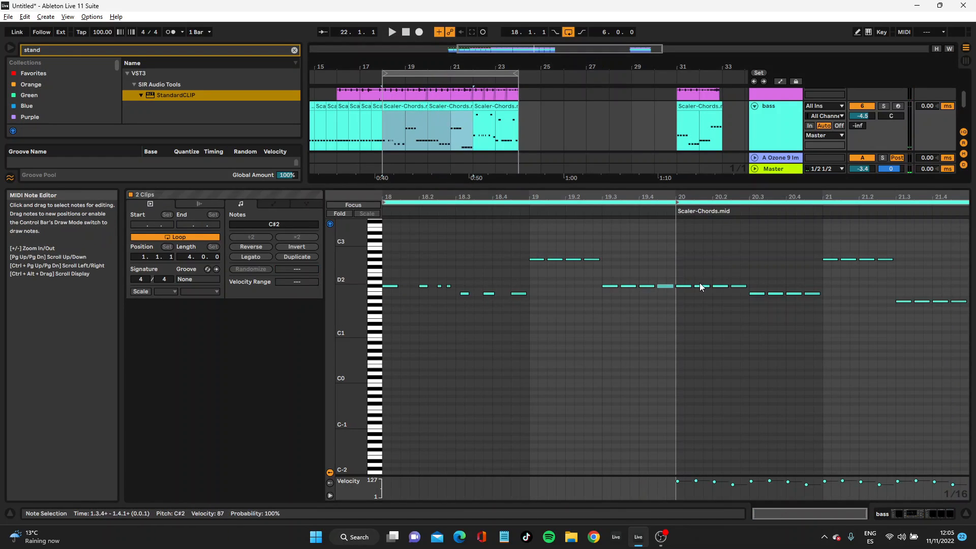
left_click(665, 286)
left_click_drag(660, 296, 628, 286)
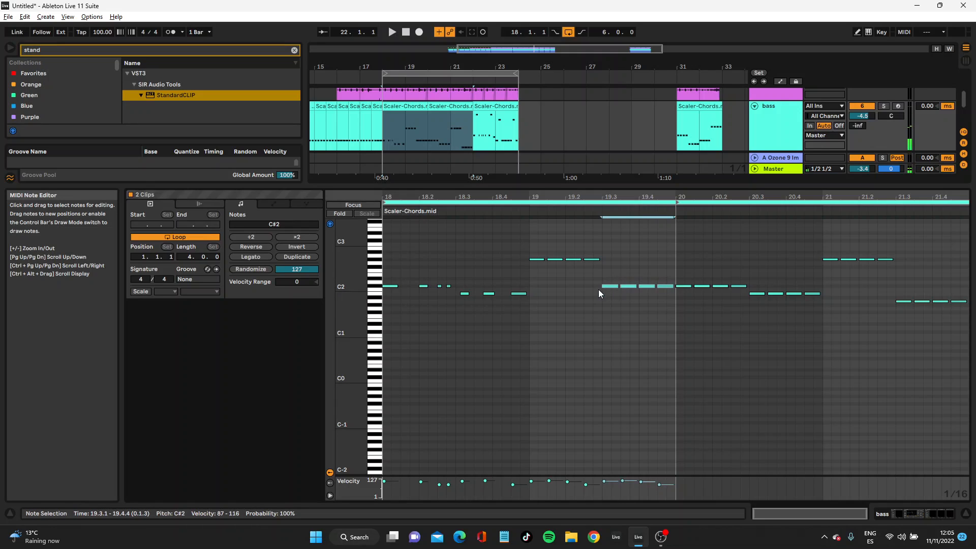
key("Down")
key("Down")
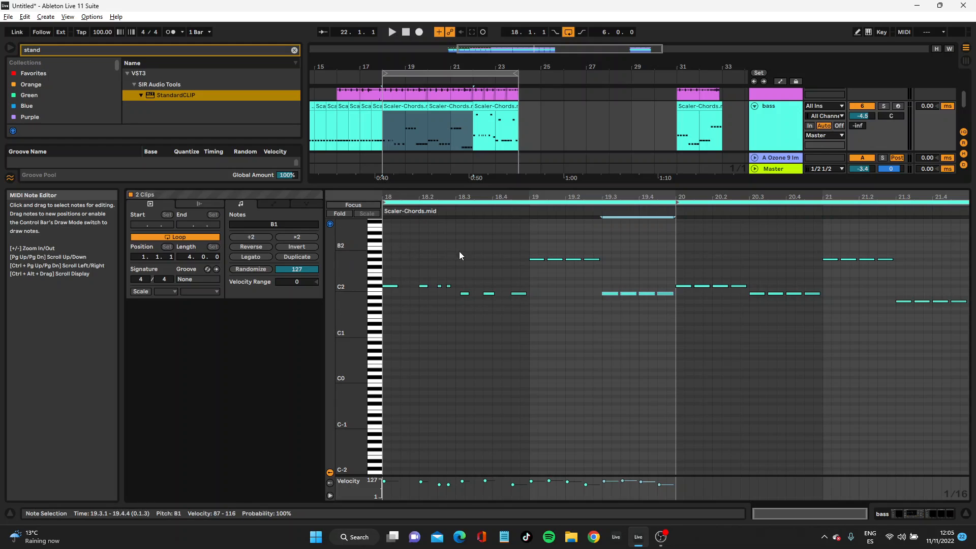
key("Down")
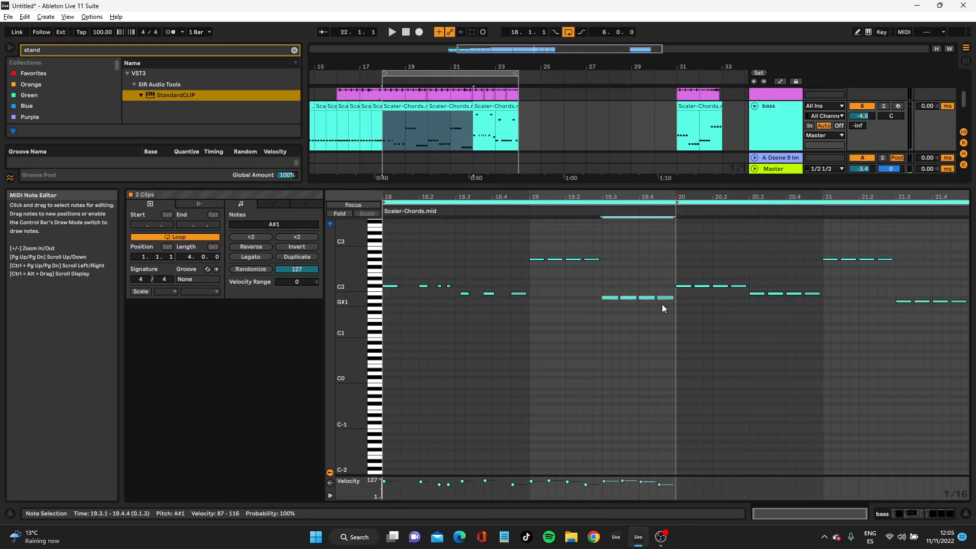
left_click(588, 209)
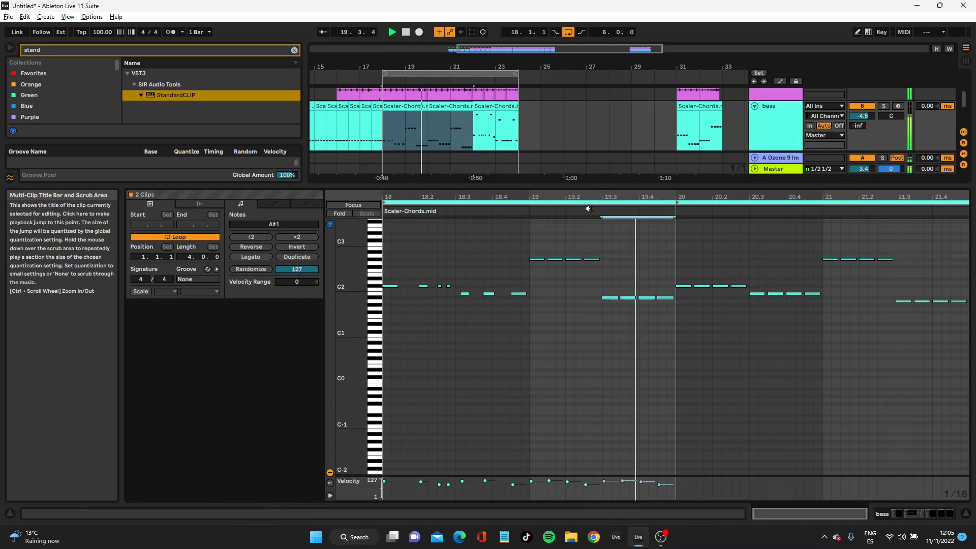
key("Down")
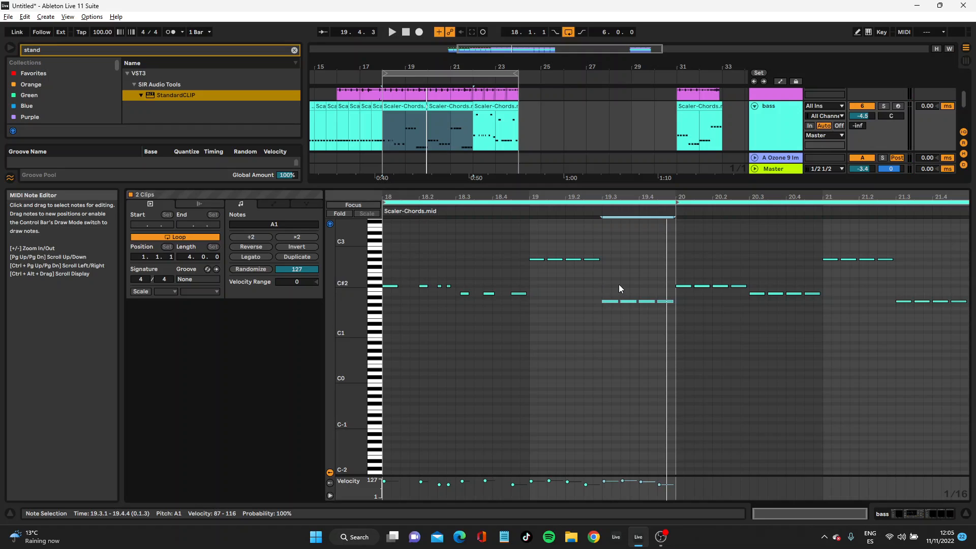
Select the last three A1 notes of bar 19 and play the bass line into bar 20
left_click(618, 285)
left_click_drag(612, 289, 672, 315)
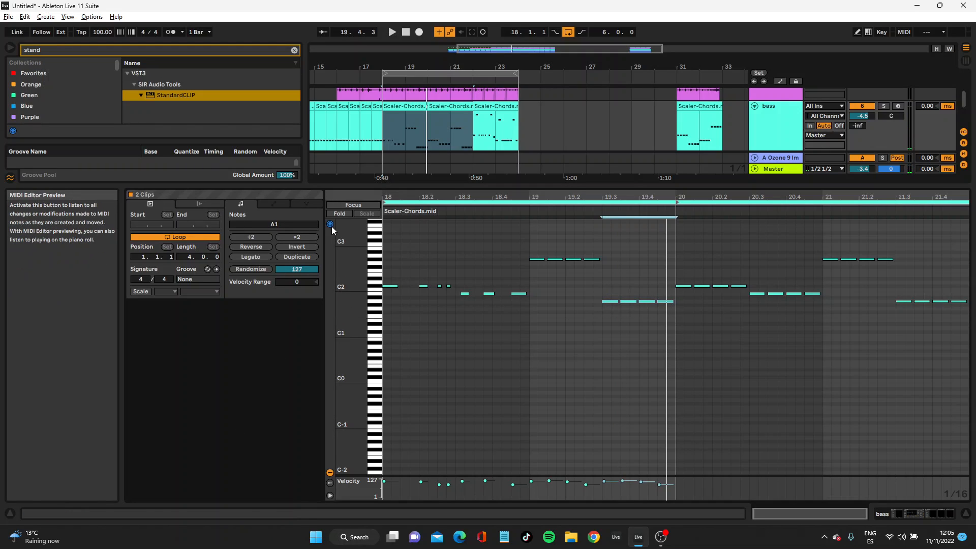
left_click_drag(619, 280, 654, 327)
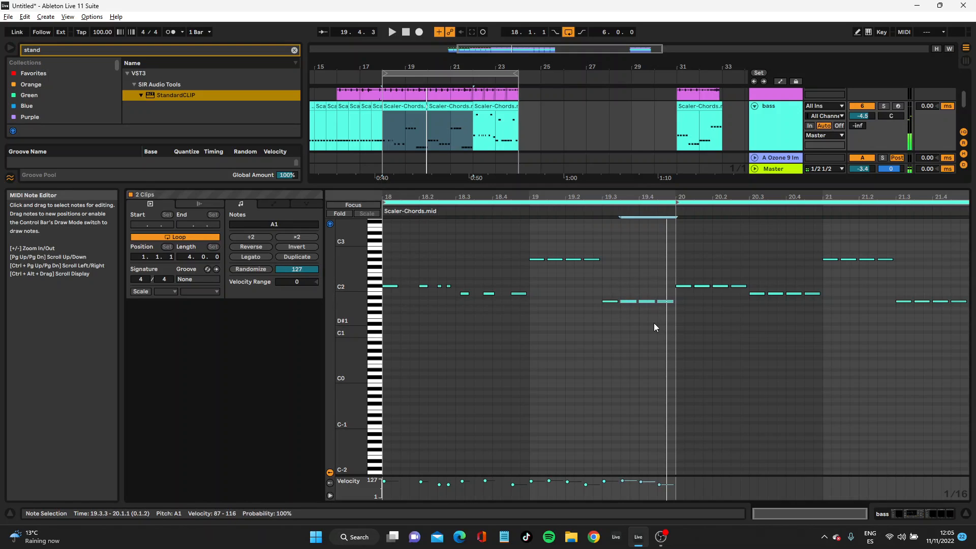
key("space")
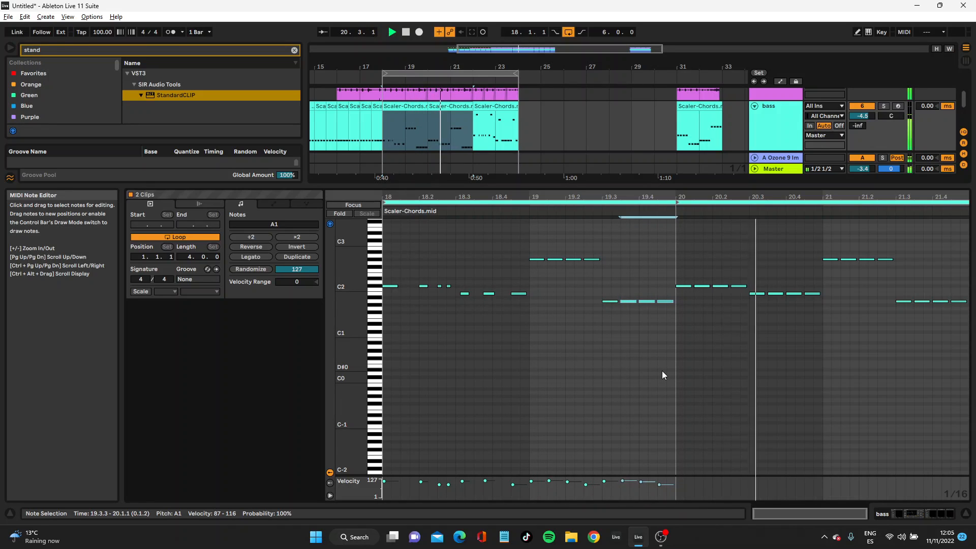
Select only the last A1 note of bar 19 and raise it to A#1
left_click(666, 301)
key("Up")
key("Up")
key("Down")
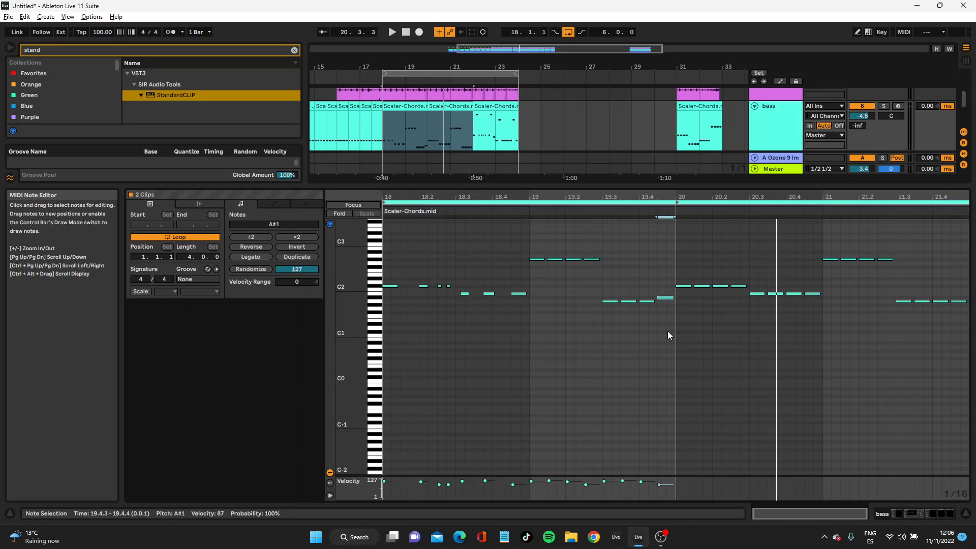
Open the bar 18 bass clip alone, try its last note at G1, raise it to B1 and play it
left_click(425, 112)
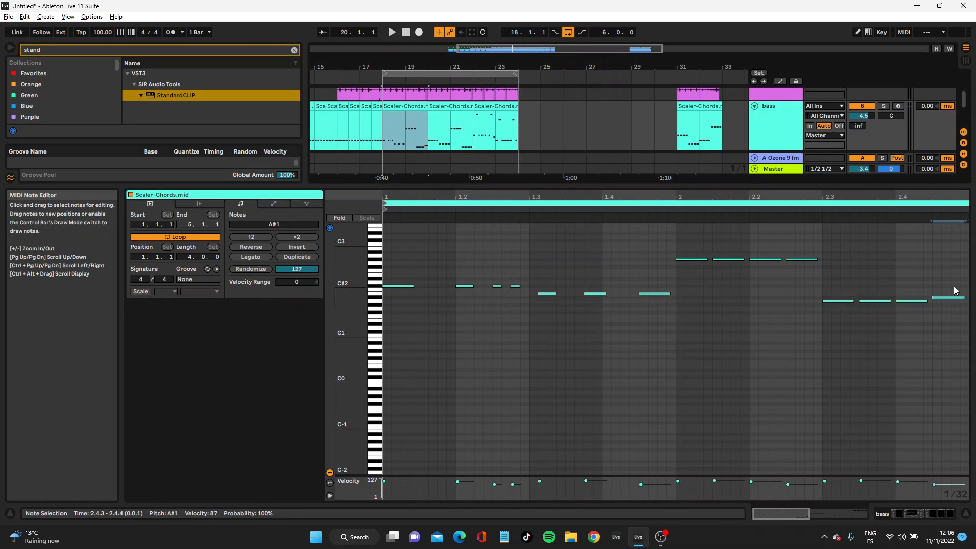
left_click(912, 301)
left_click_drag(942, 297, 944, 308)
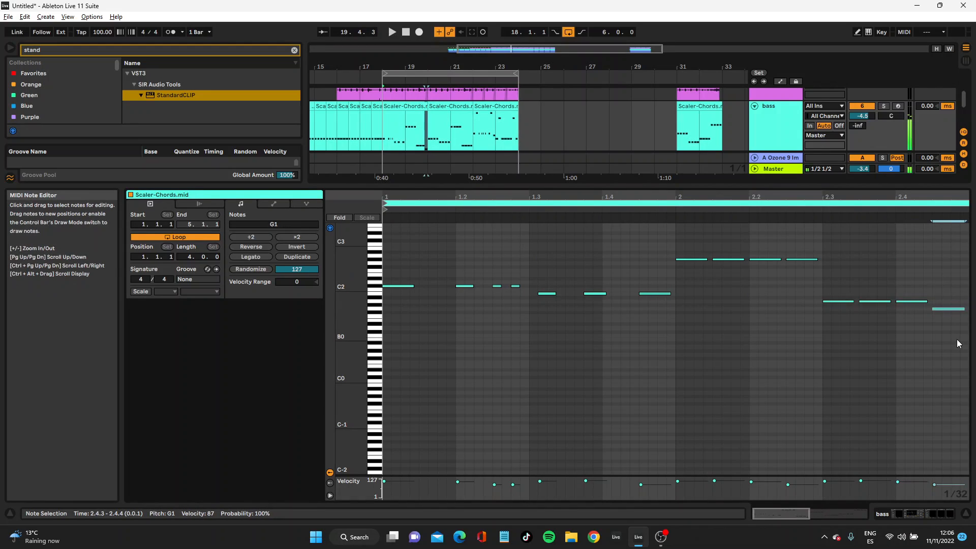
key("Up")
key("Up")
key("Up")
key("Up")
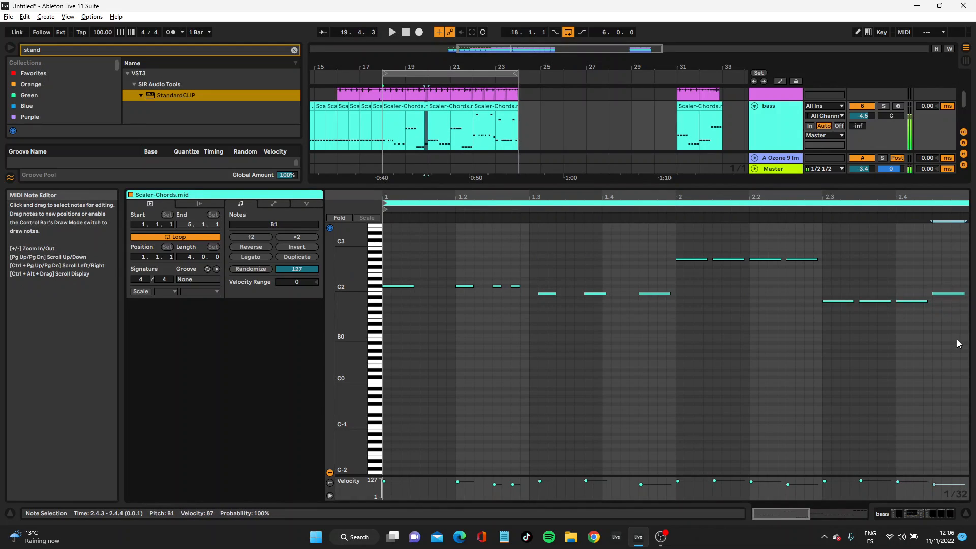
key("space")
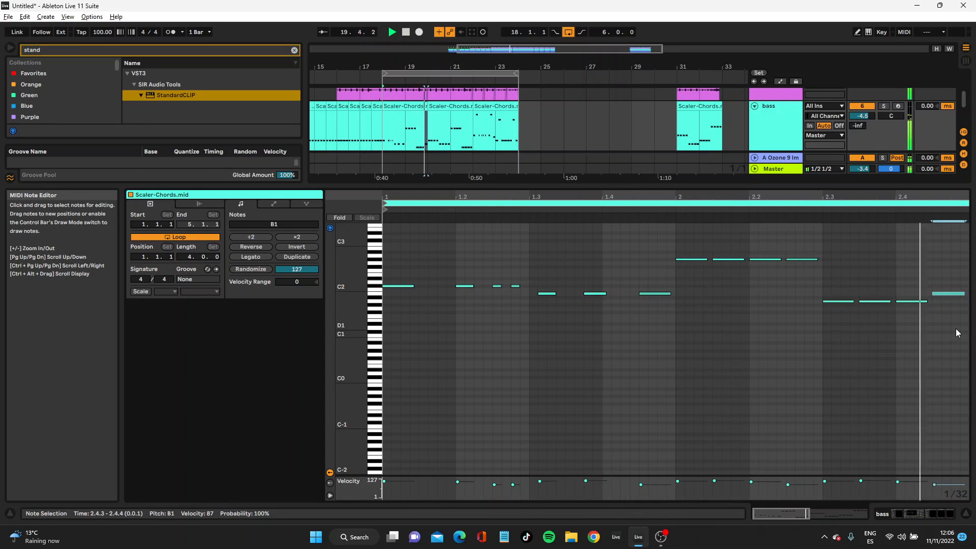
key("space")
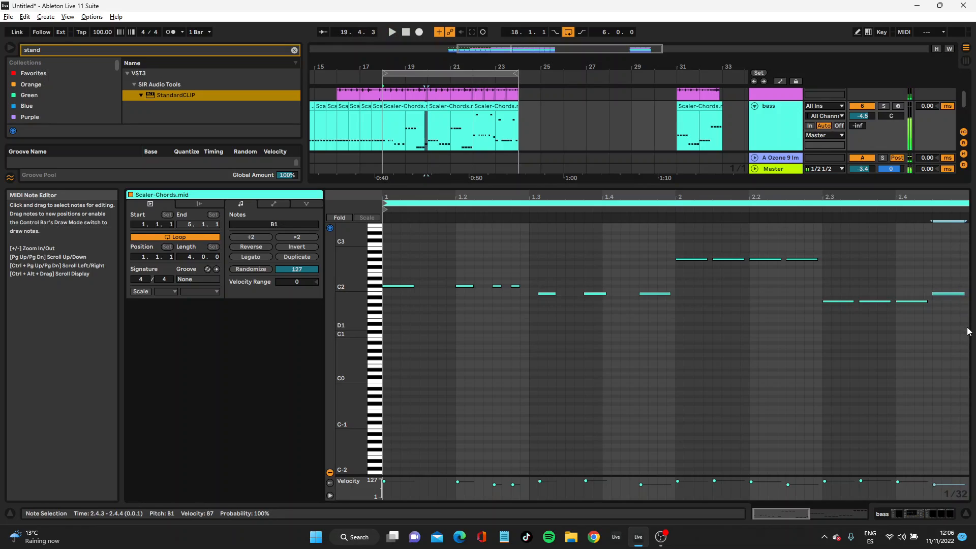
Raise the last note of the bar 18 bass clip to D#2 and audition the clip's ending
key("Up")
key("Up")
key("Up")
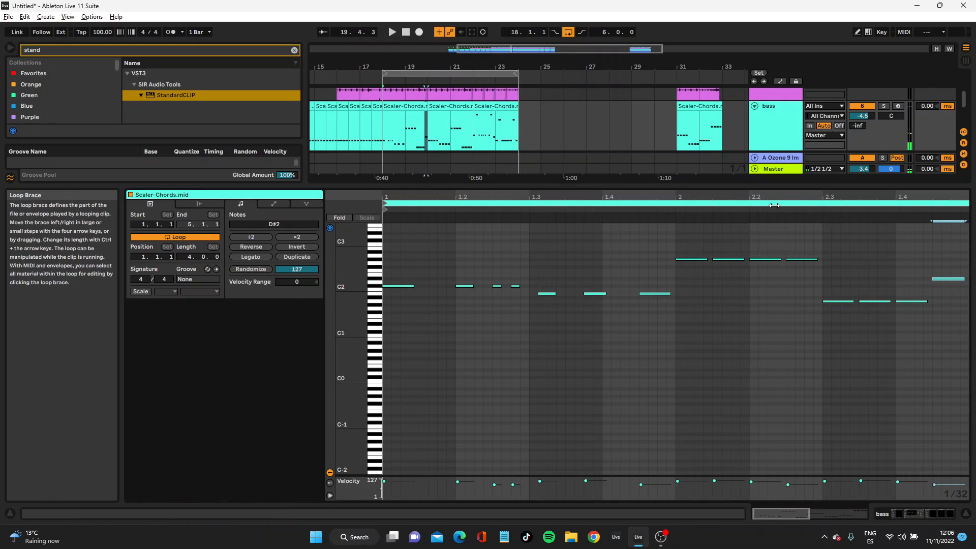
left_click(752, 211)
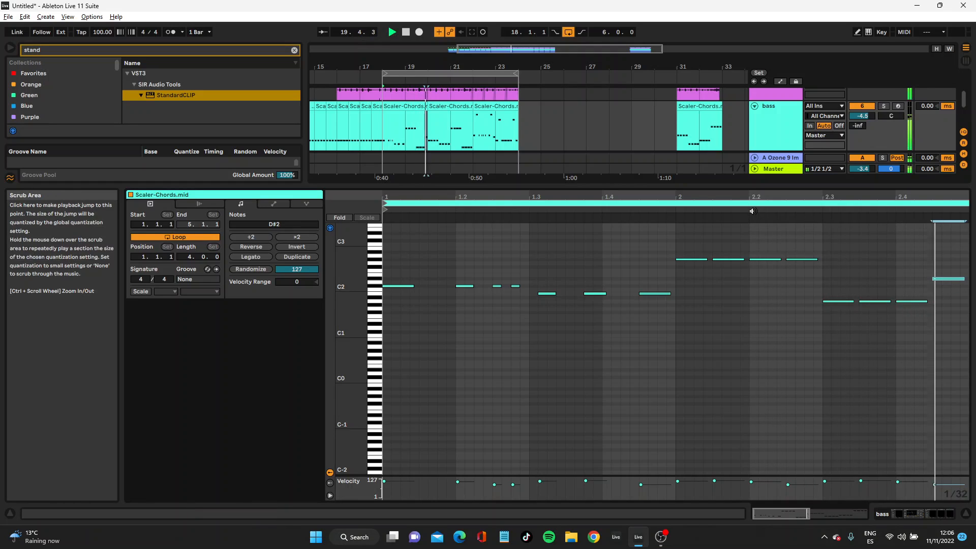
key("space")
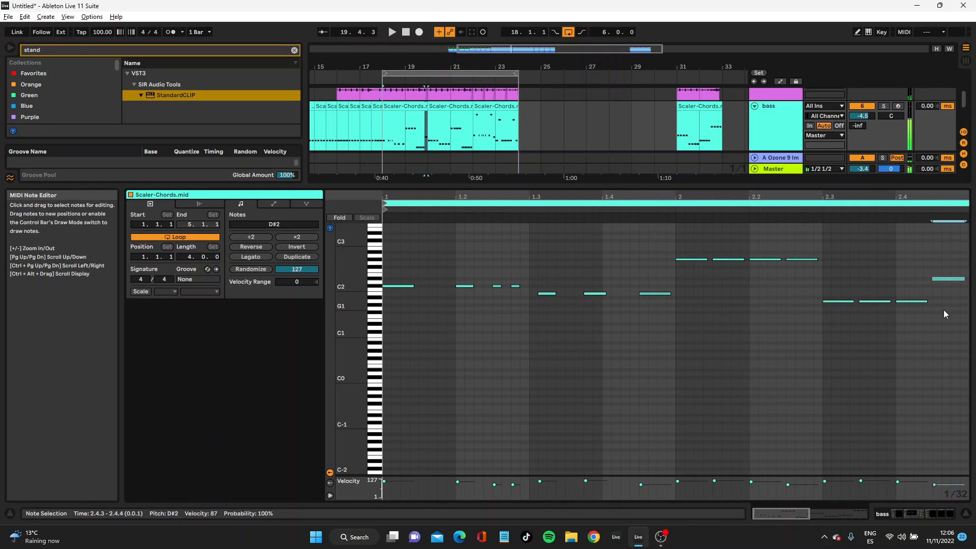
Lower the clip's last note to D2, audition it, settle on B1 and play on into bar 20
key("Down")
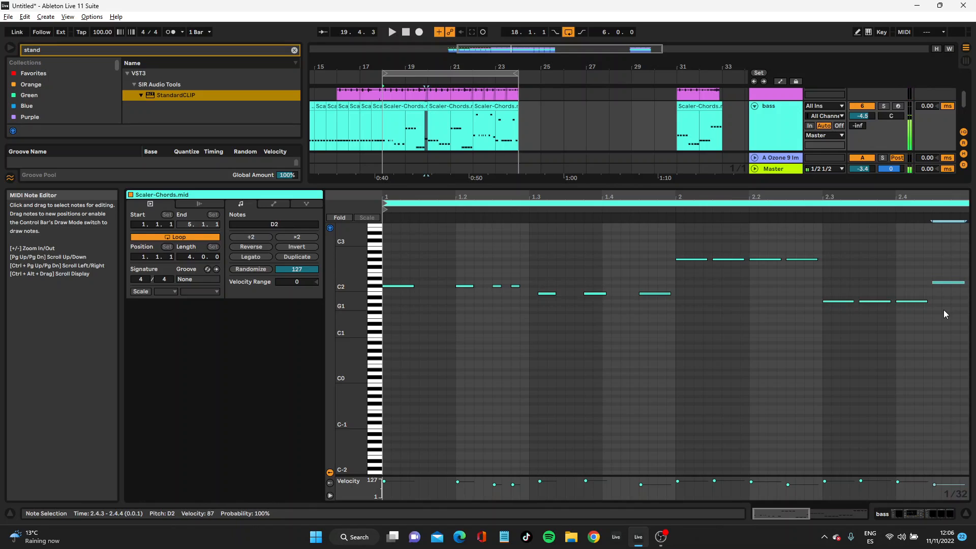
left_click(902, 211)
key("space")
key("Down")
left_click(812, 208)
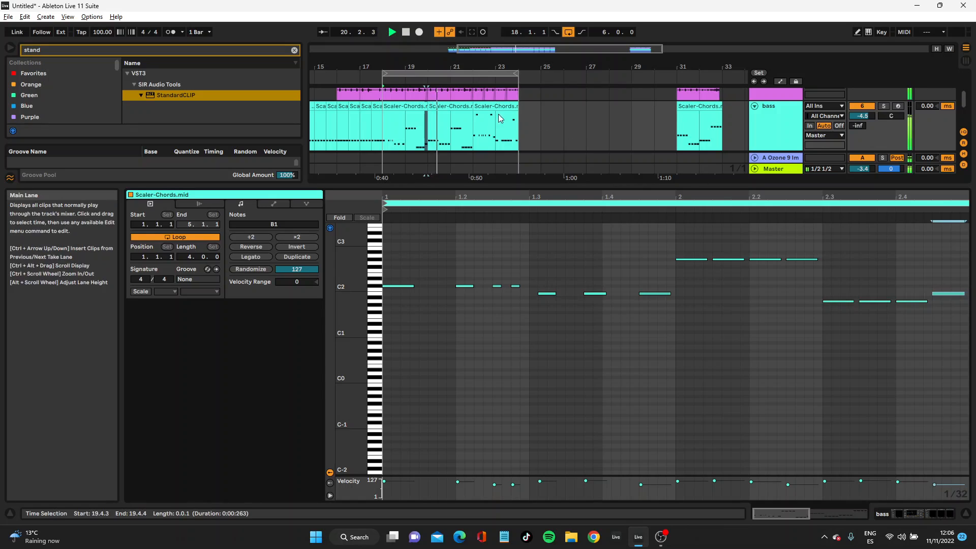
Duplicate the edited bar 18 bass clip over the clip at bar 20 and stop playback
left_click(441, 108)
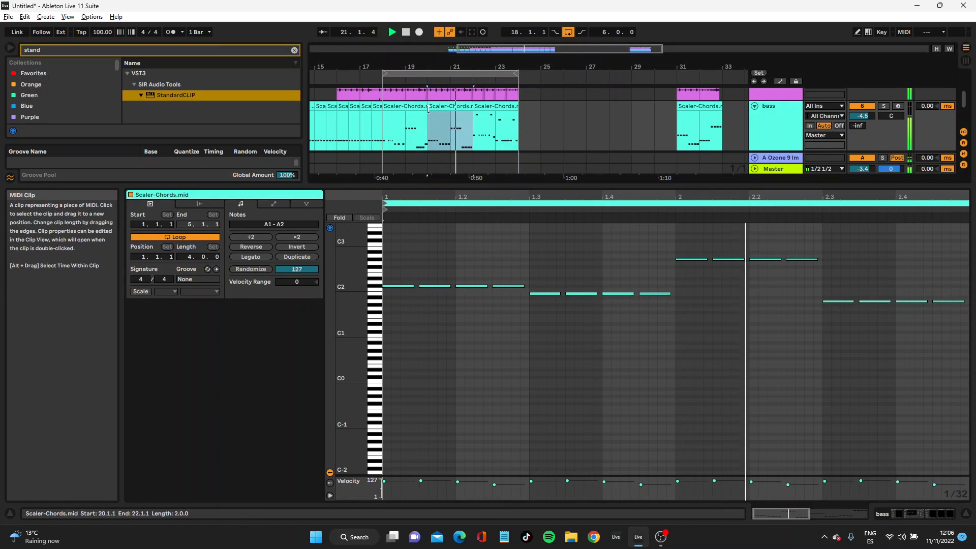
left_click(397, 107)
key("ctrl+d")
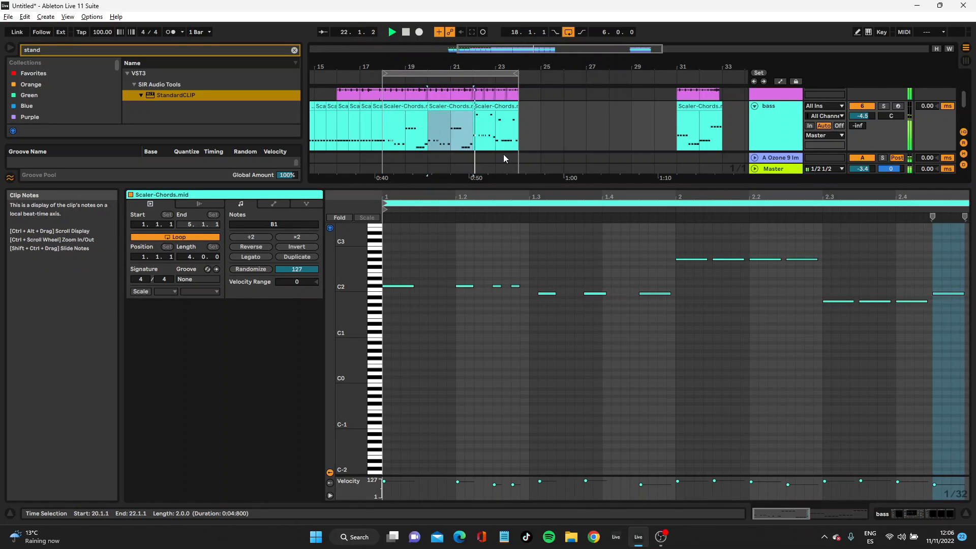
key("space")
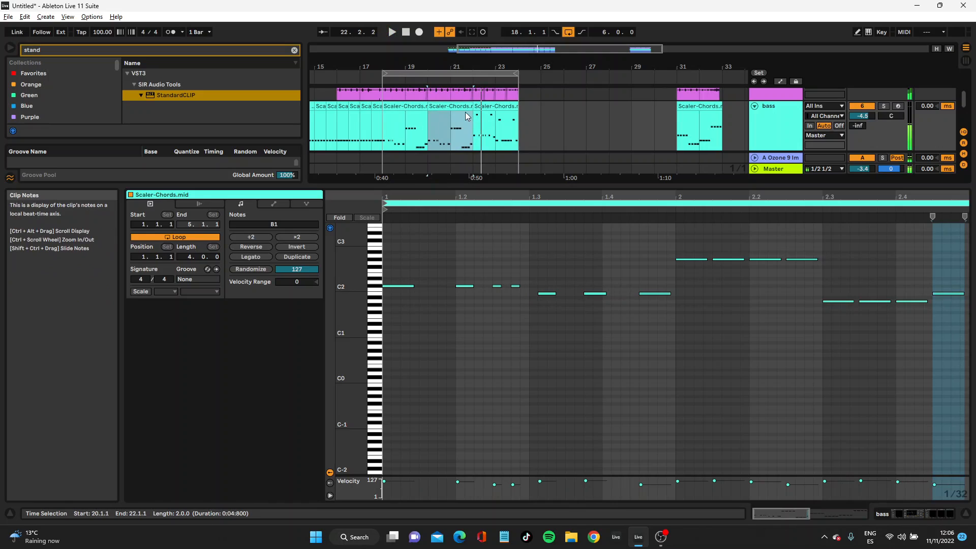
Raise the last note of the bass clip at bar 20 to D#2 and play its ending
left_click(948, 293)
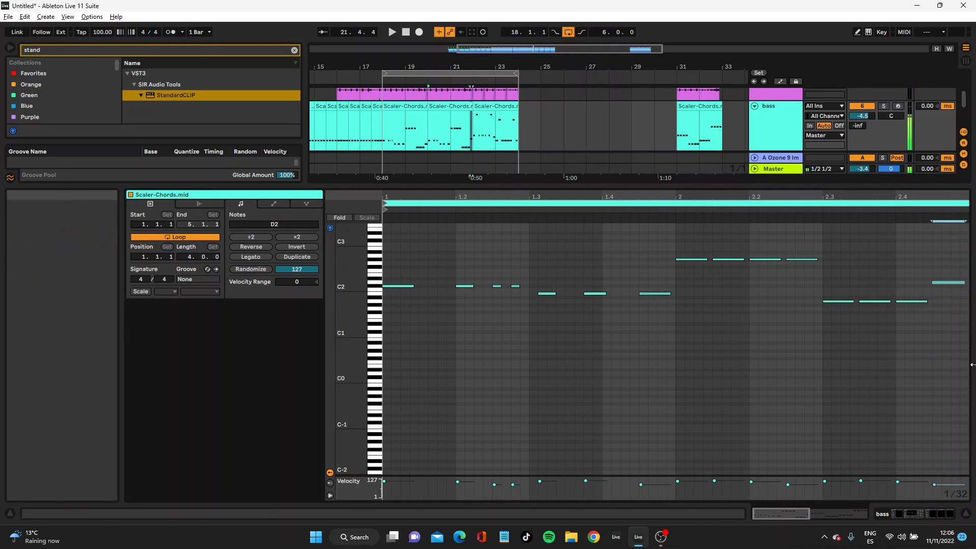
left_click(757, 209)
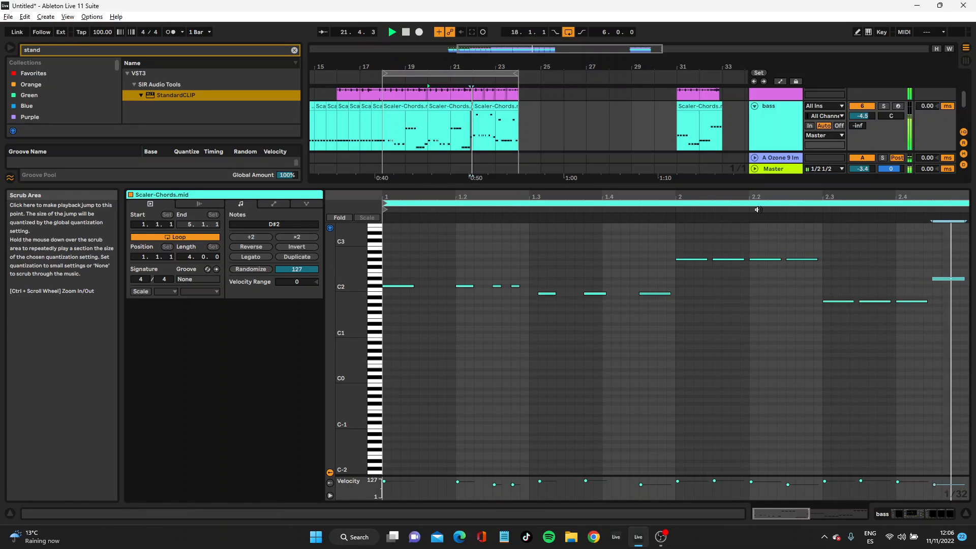
key("space")
Show the bass track's devices, open the Repro-5 synth and move its window clear of the bass clips
left_click(401, 106)
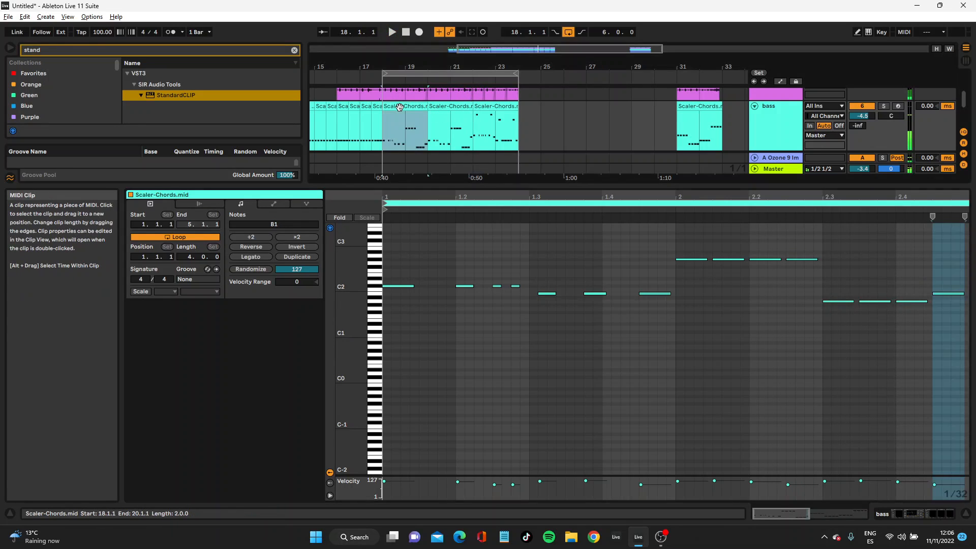
double_click(768, 125)
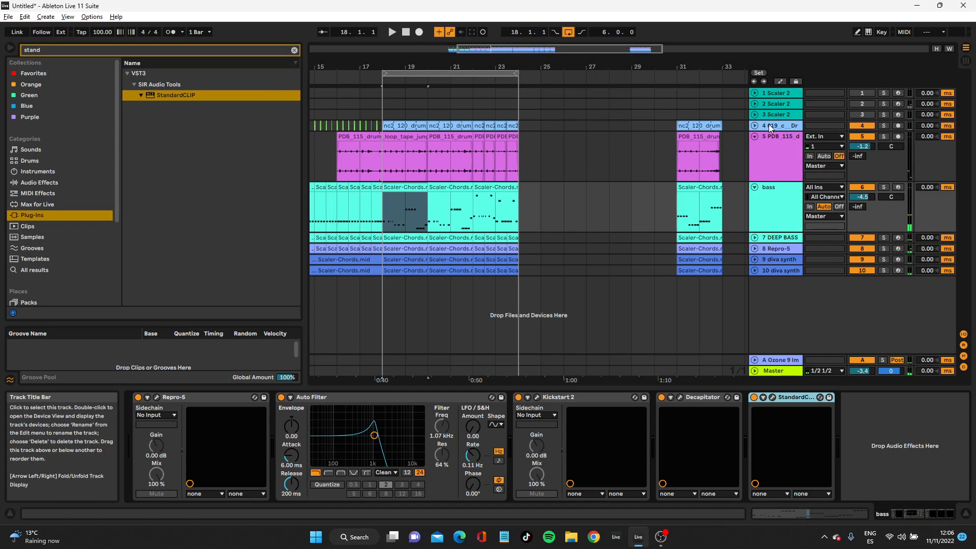
left_click(156, 397)
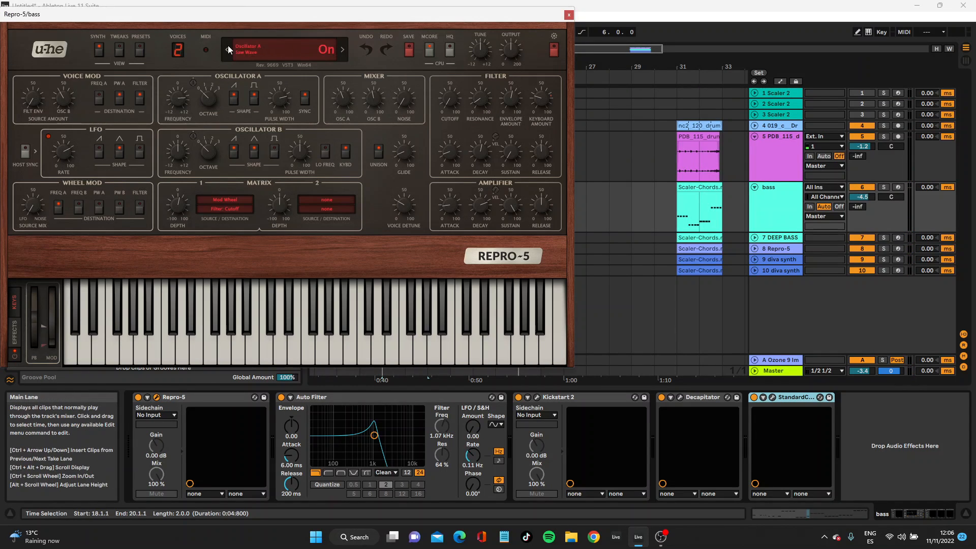
left_click_drag(227, 17, 374, 145)
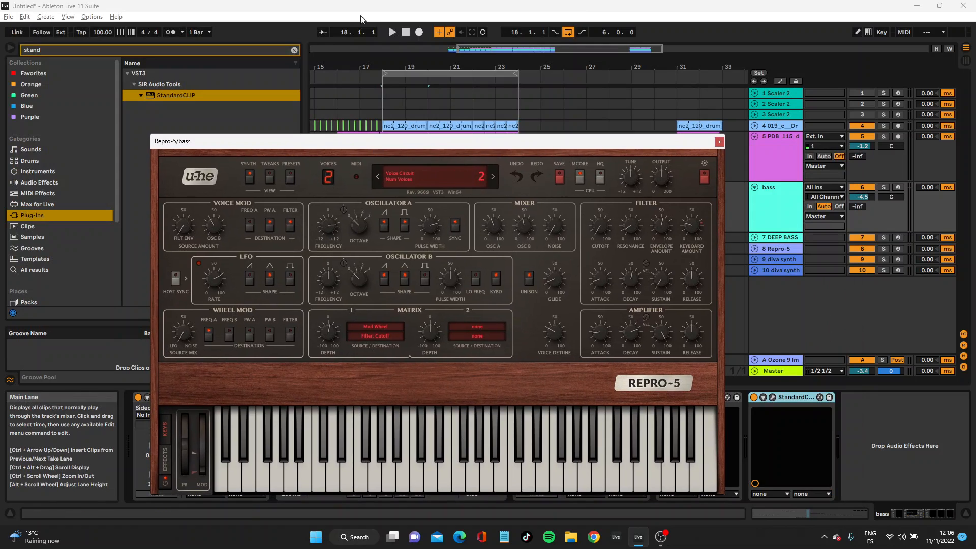
left_click_drag(517, 148, 575, 256)
Loop the bass clip at bar 20, solo the bass track and adjust Repro-5's filter settings during playback
left_click(468, 187)
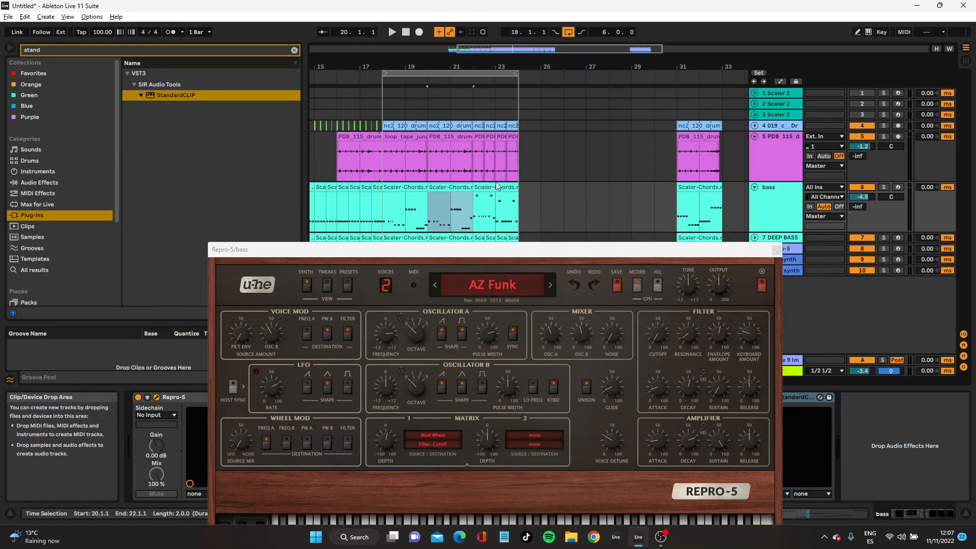
key("ctrl+l")
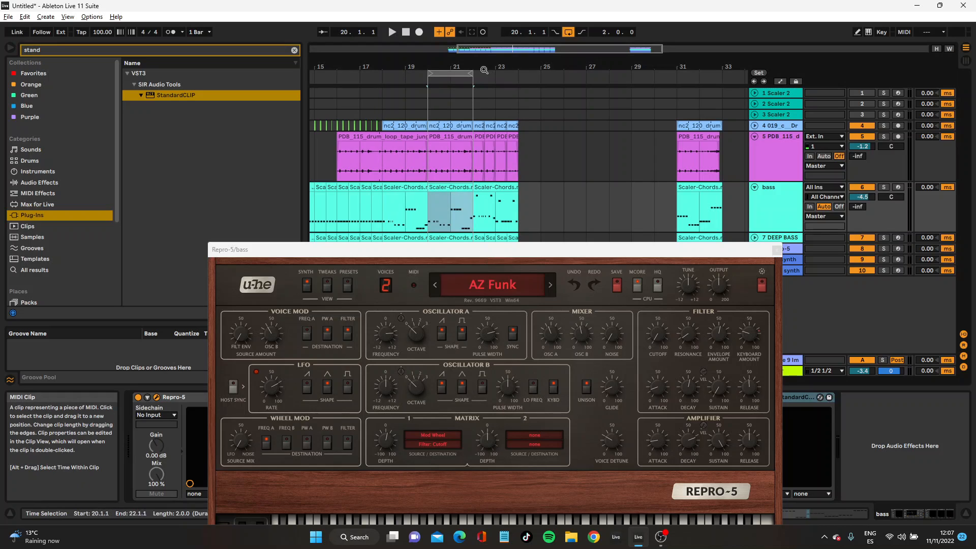
left_click(884, 188)
key("space")
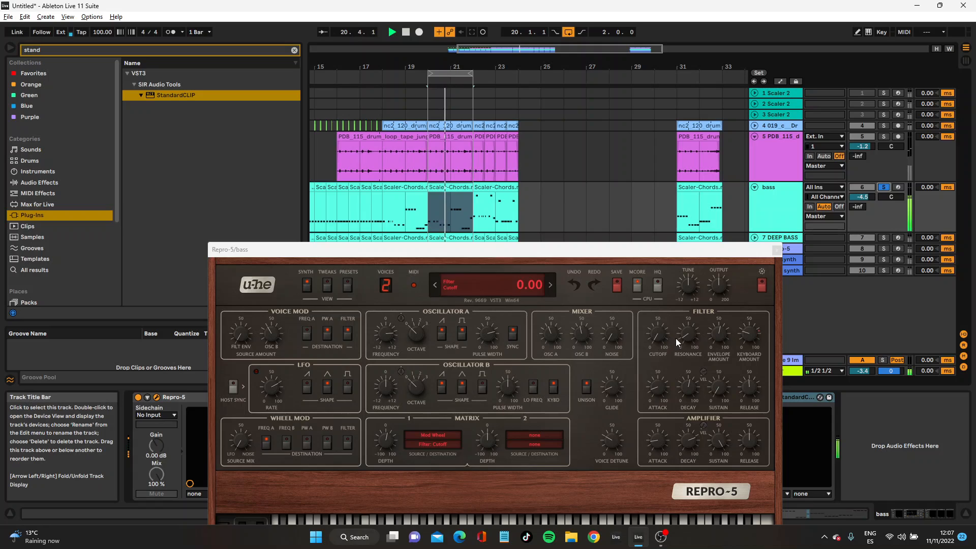
left_click_drag(682, 334, 715, 349)
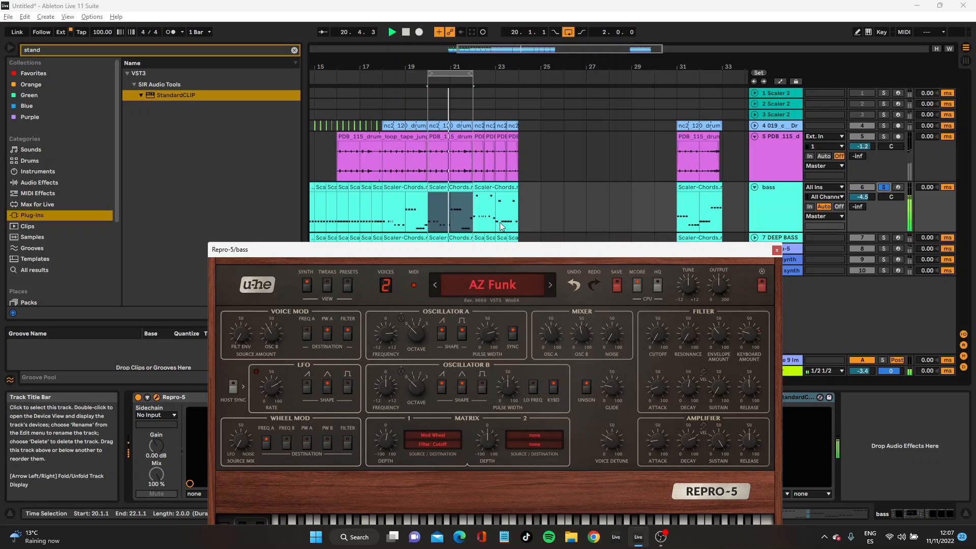
Extend the loop over the bass clips from bar 20 to bar 24
left_click(501, 189)
left_click(502, 190, "shift")
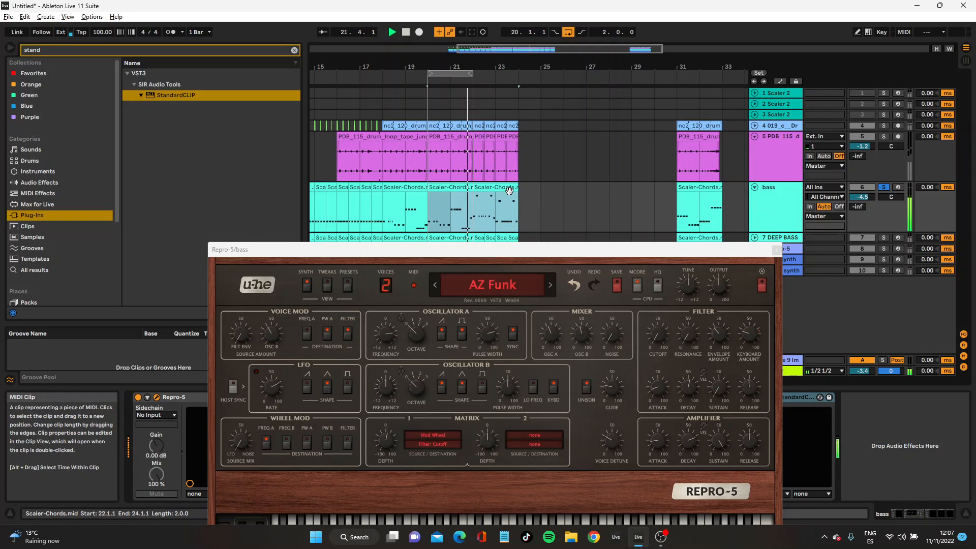
key("ctrl+l")
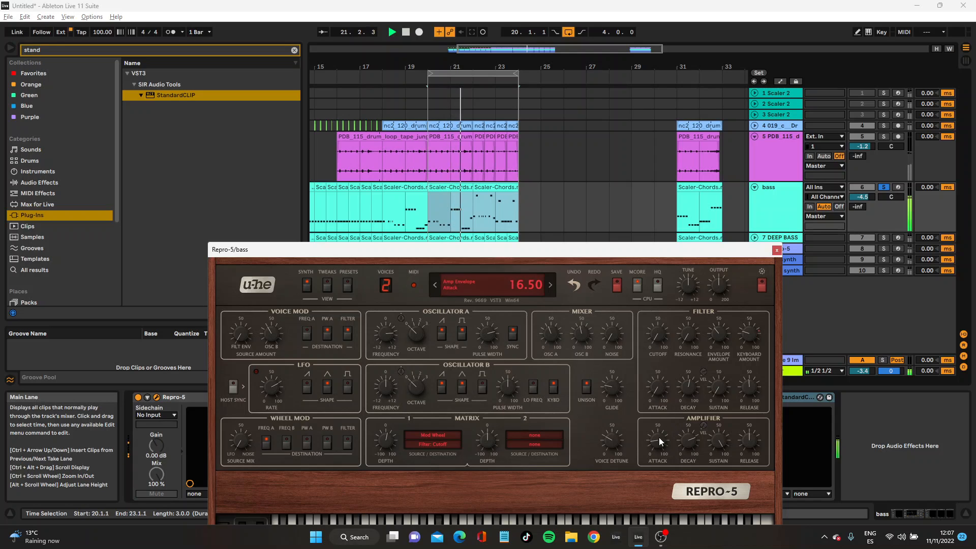
Adjust Repro-5's glide and envelope decay during playback, set the filter envelope amount to 28, and close the synth window
left_click_drag(689, 392, 689, 401)
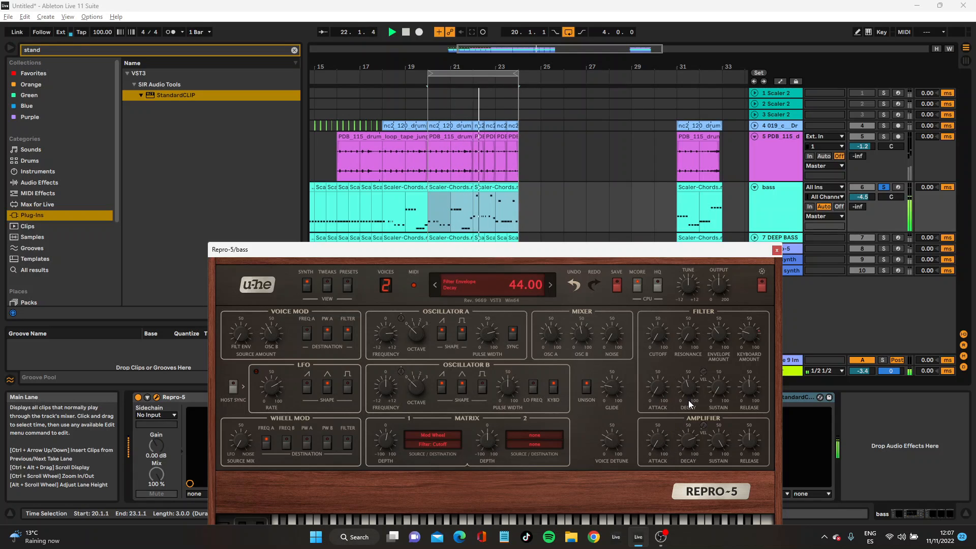
left_click_drag(602, 388, 608, 395)
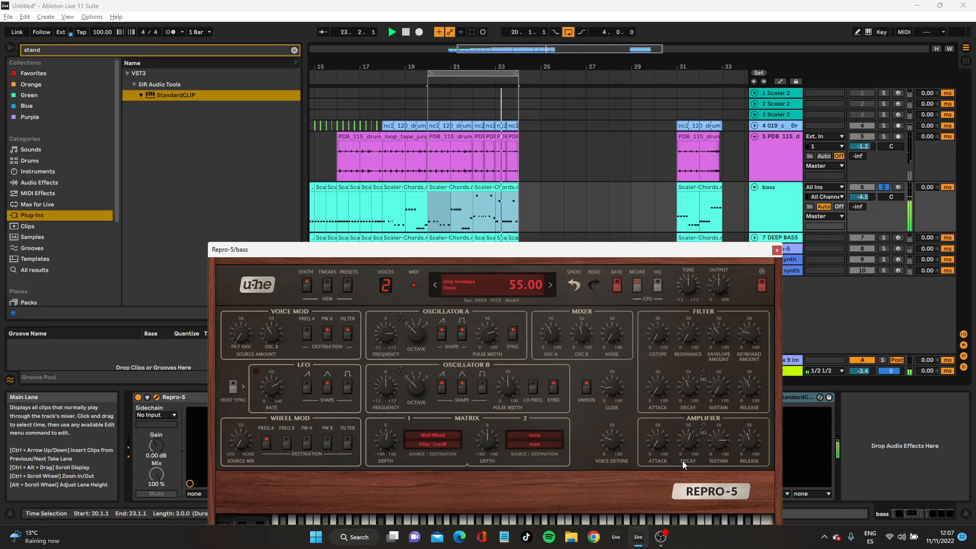
left_click_drag(683, 403, 686, 382)
left_click_drag(720, 330, 710, 347)
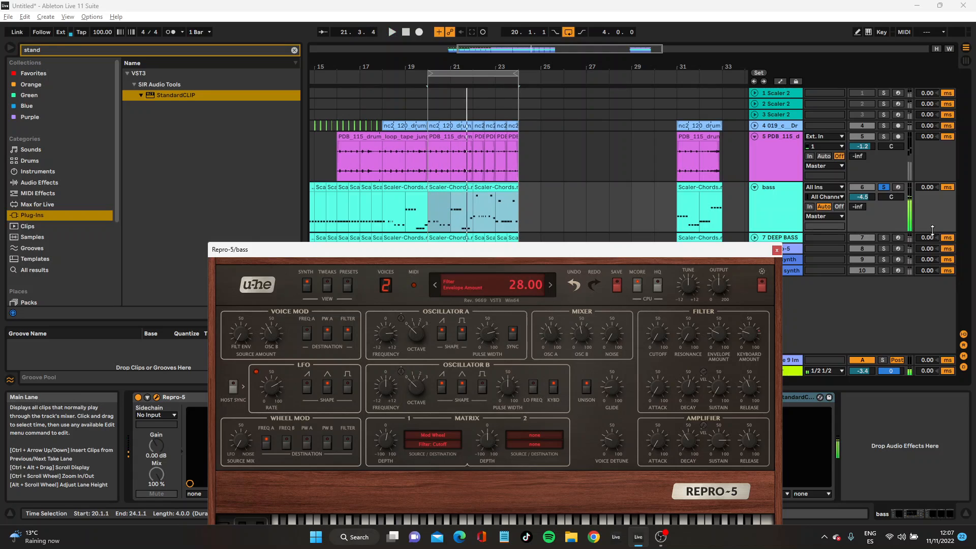
left_click(777, 250)
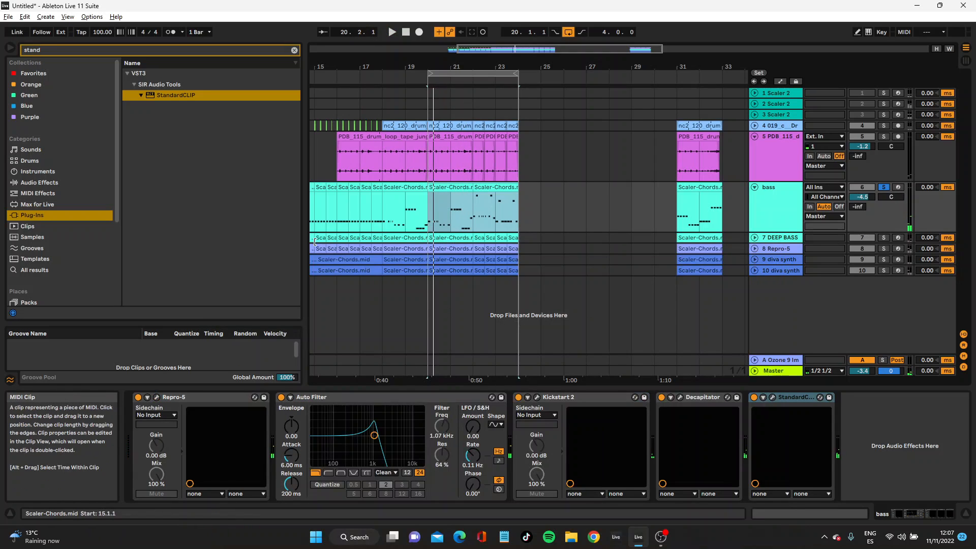
Expand the DEEP BASS track, copy the bass clips from bars 14 to 24 onto it and play from bar 14
left_click(754, 238)
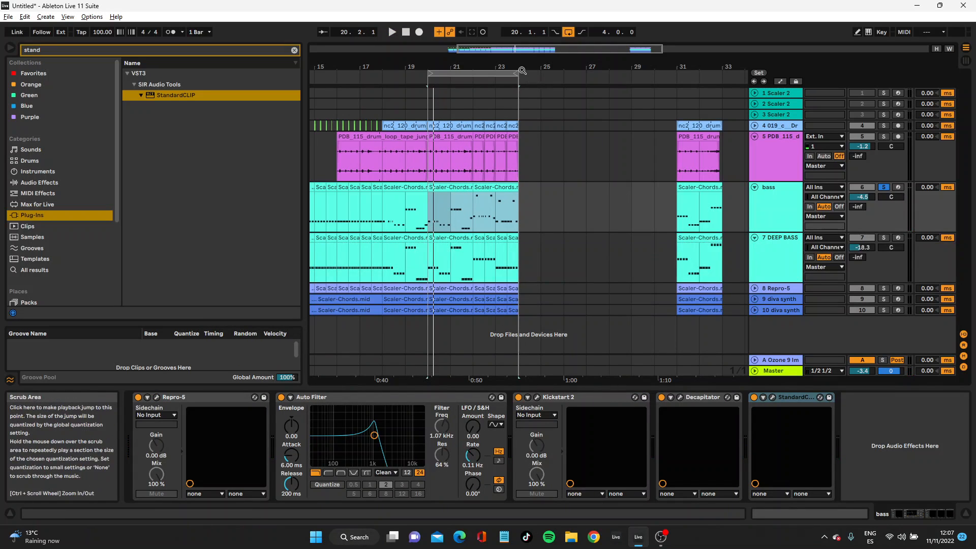
scroll(431, 215, "down", 3)
left_click(410, 254)
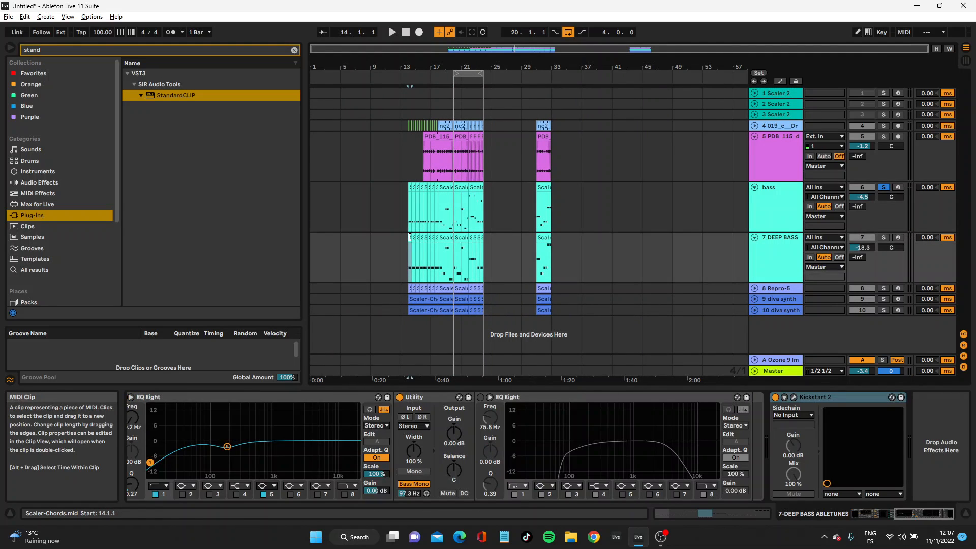
left_click(413, 190)
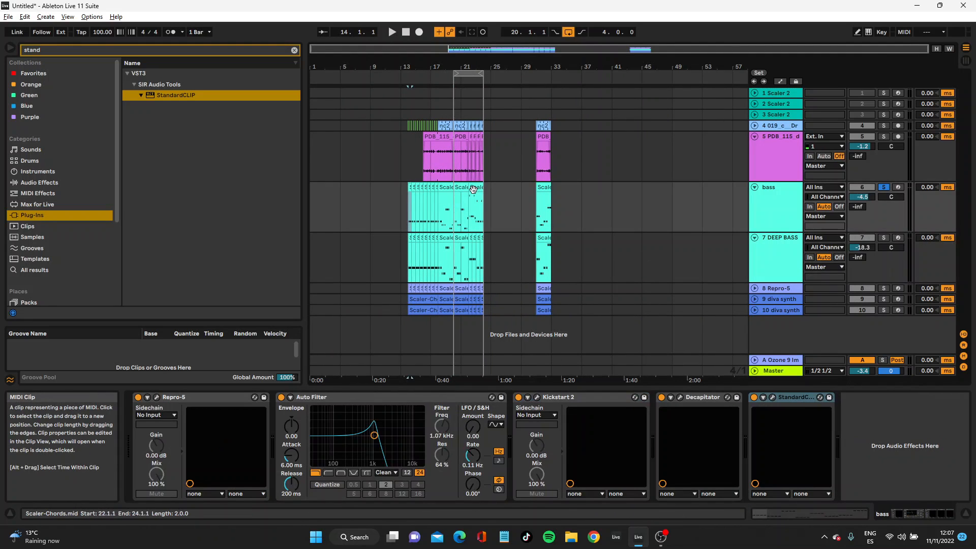
left_click(486, 215)
key("Down")
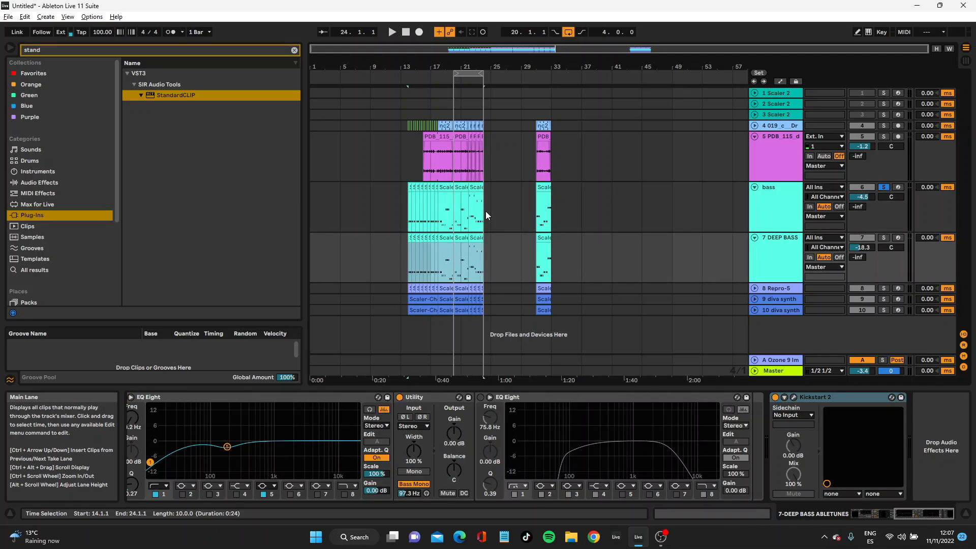
key("space")
key("space")
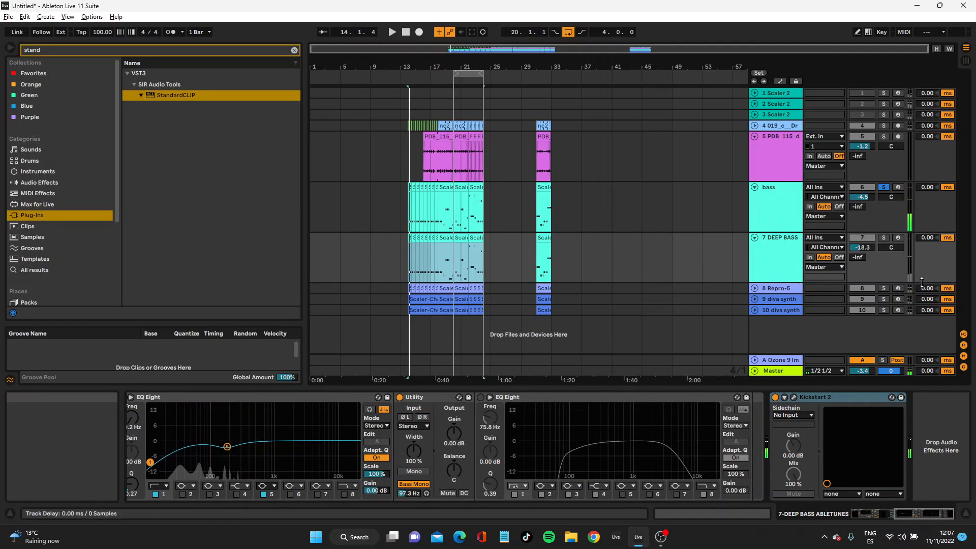
Unsolo the bass, set the DEEP BASS volume to -16.5 during playback from bar 18, then turn the arrangement loop off and stop
left_click(884, 188)
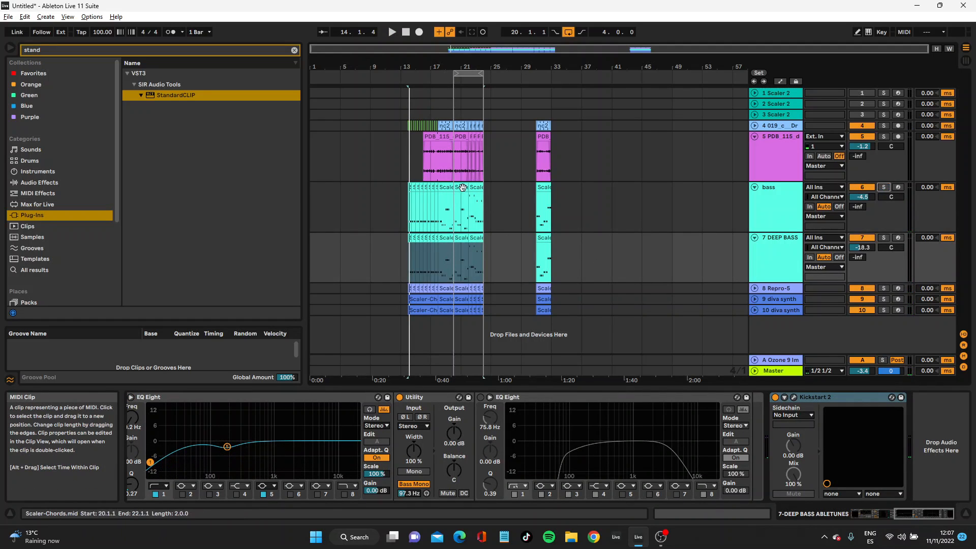
left_click(445, 199)
key("space")
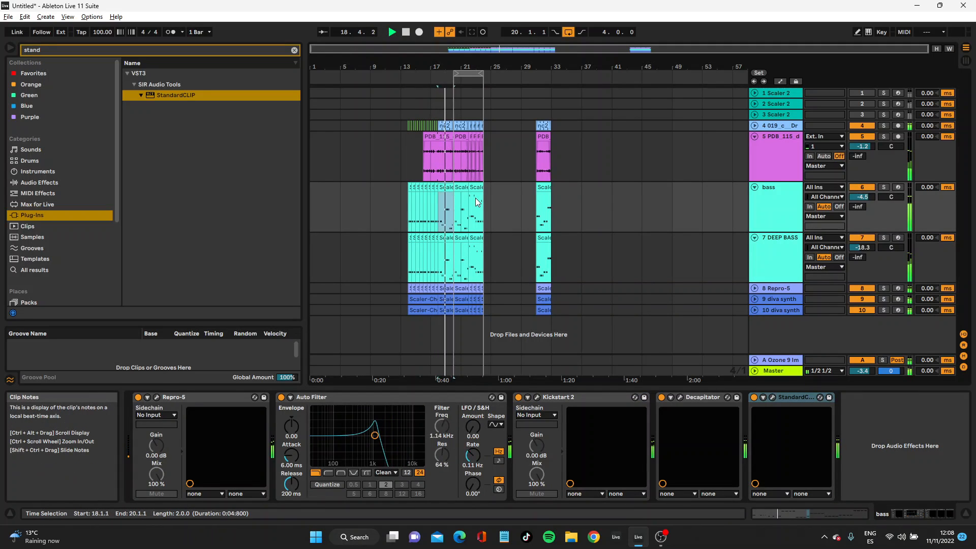
mouse_move(862, 247)
left_mouse_down()
mouse_move(862, 238)
mouse_move(861, 251)
left_mouse_up()
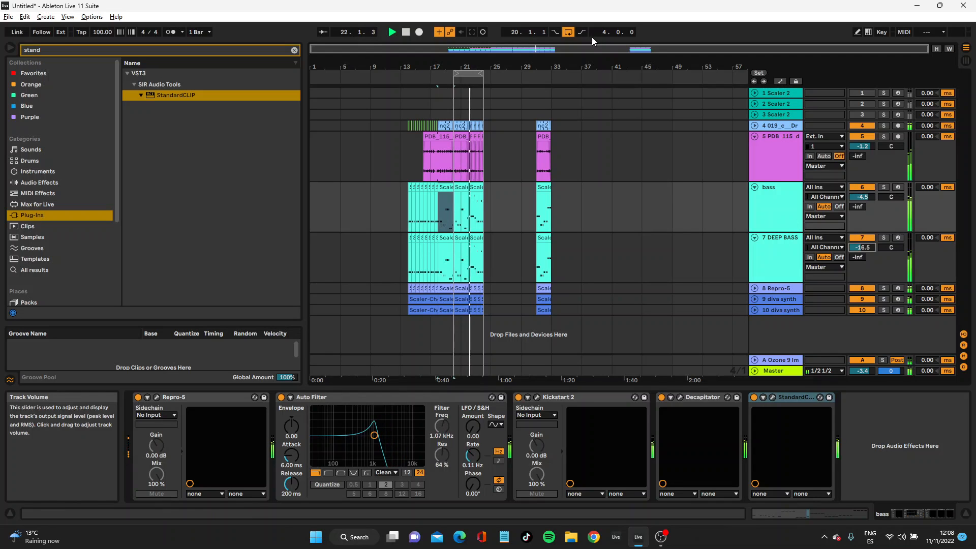
left_click(568, 31)
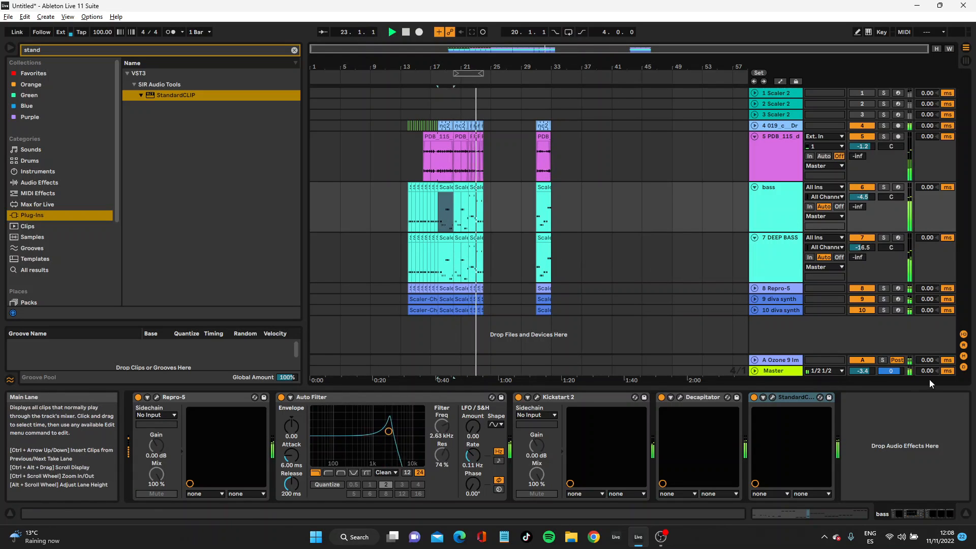
key("space")
Duplicate the drum, bass and synth clips of bars 22 to 24 so the copies start at bar 24
left_click_drag(493, 74, 453, 114)
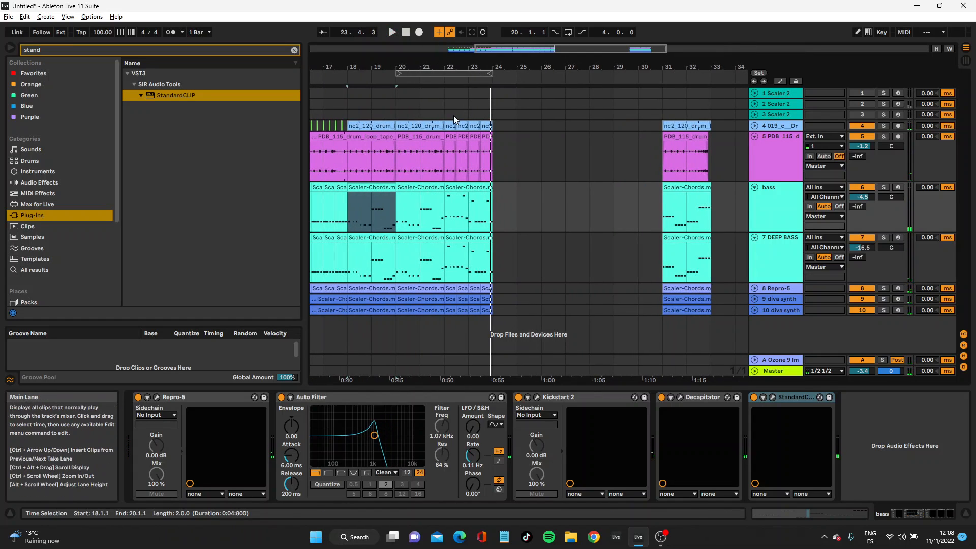
left_click(468, 170)
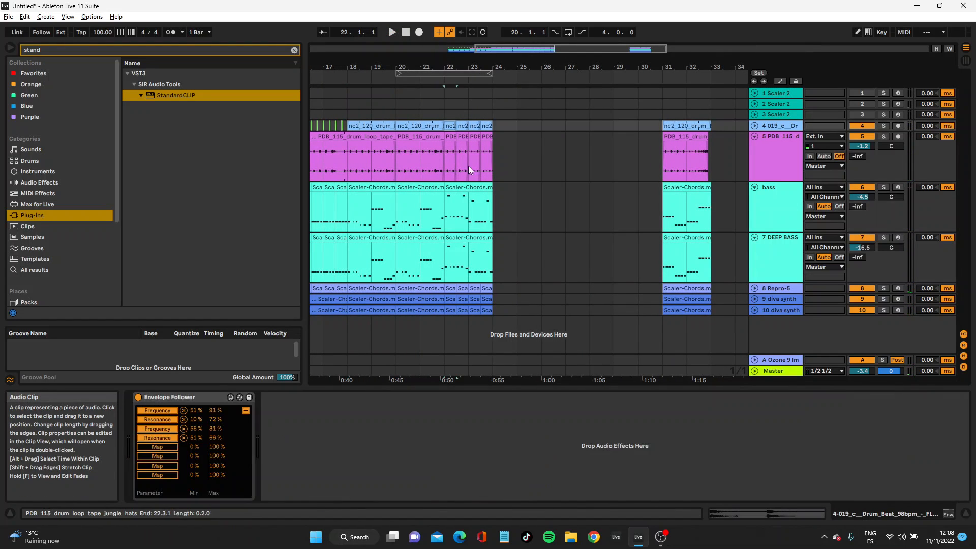
left_click(490, 309, "shift")
key("ctrl+d")
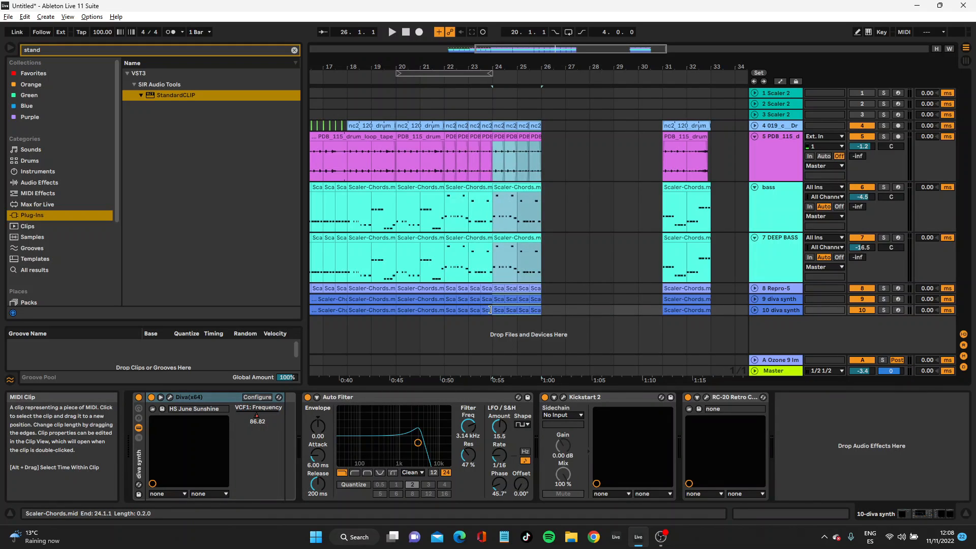
Select the drum, bass and synth clips from bar 22 to 26 and copy them
left_click_drag(487, 68, 499, 67)
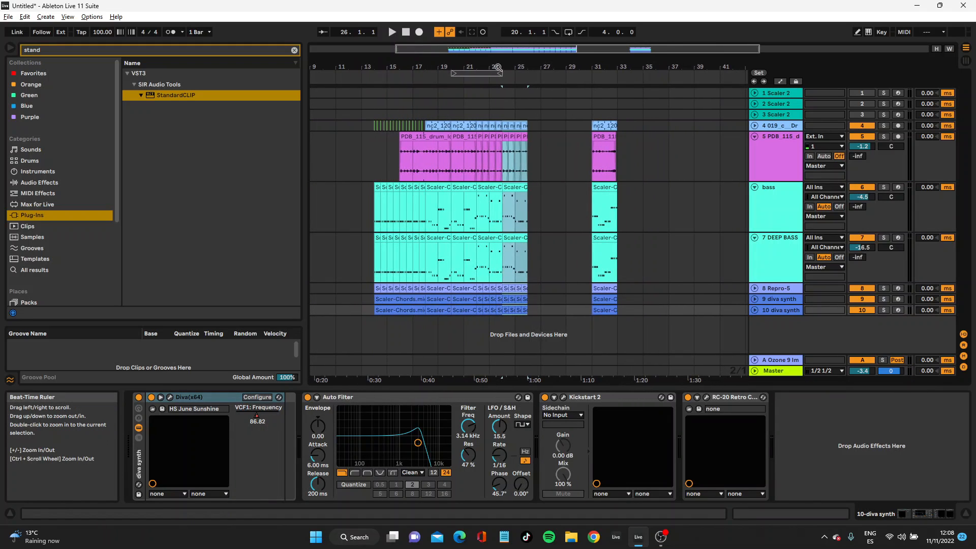
left_click(517, 301)
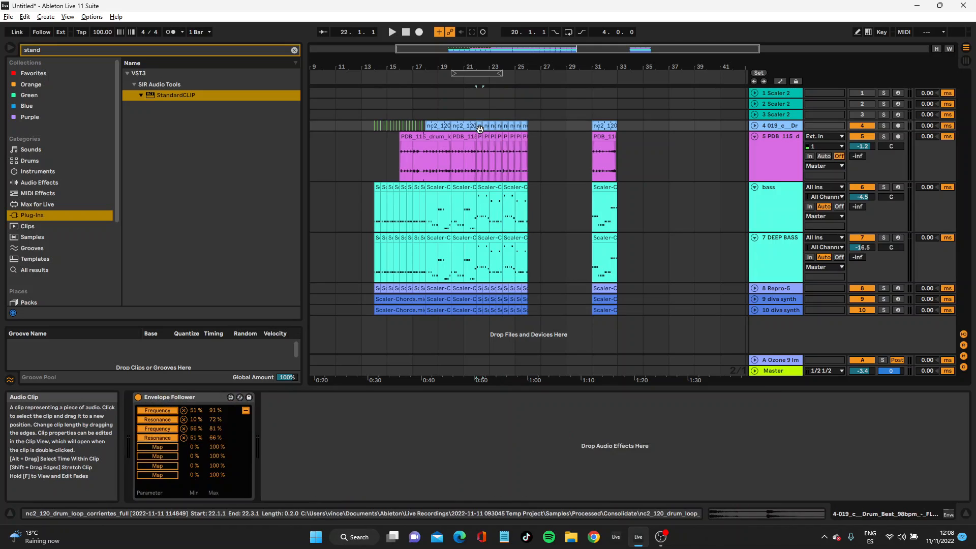
left_click(522, 307)
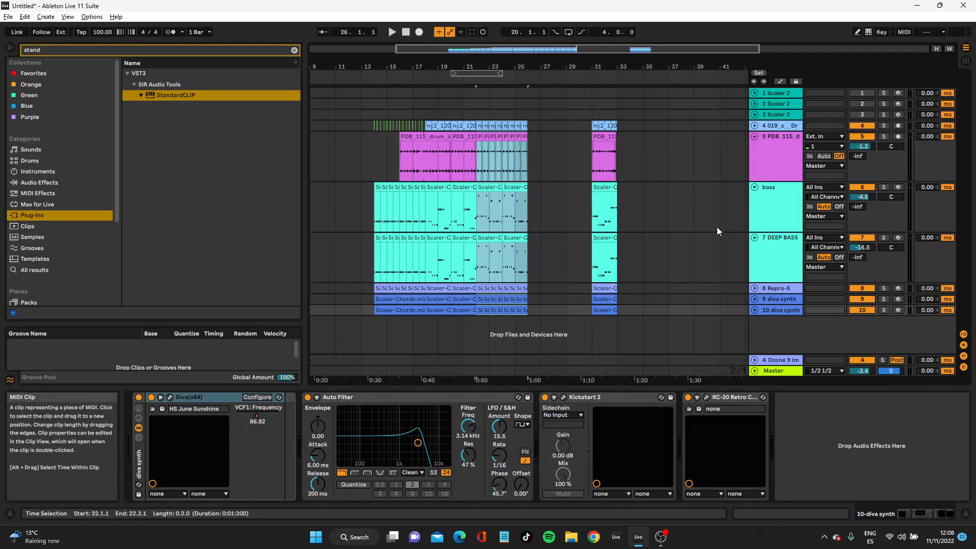
right_click(480, 125)
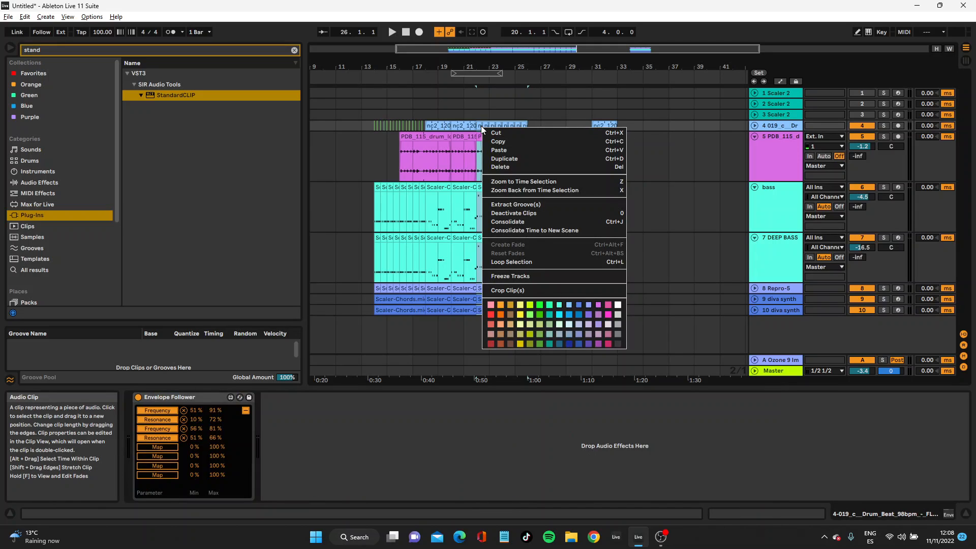
left_click(626, 3)
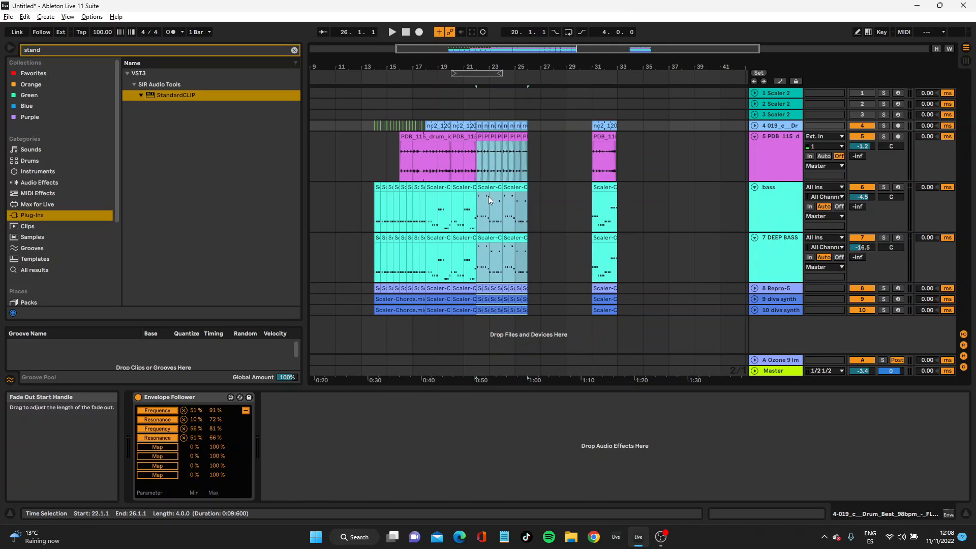
left_click(24, 16)
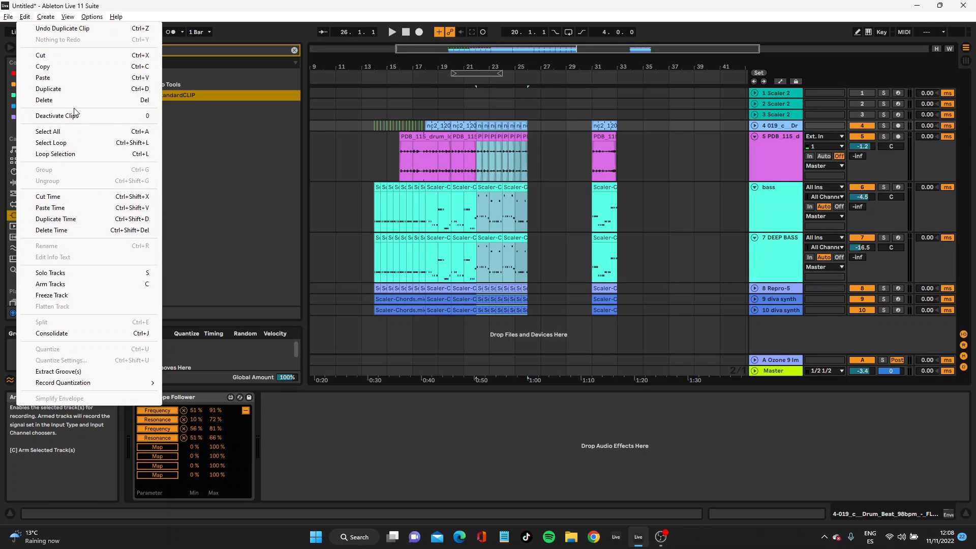
left_click(56, 66)
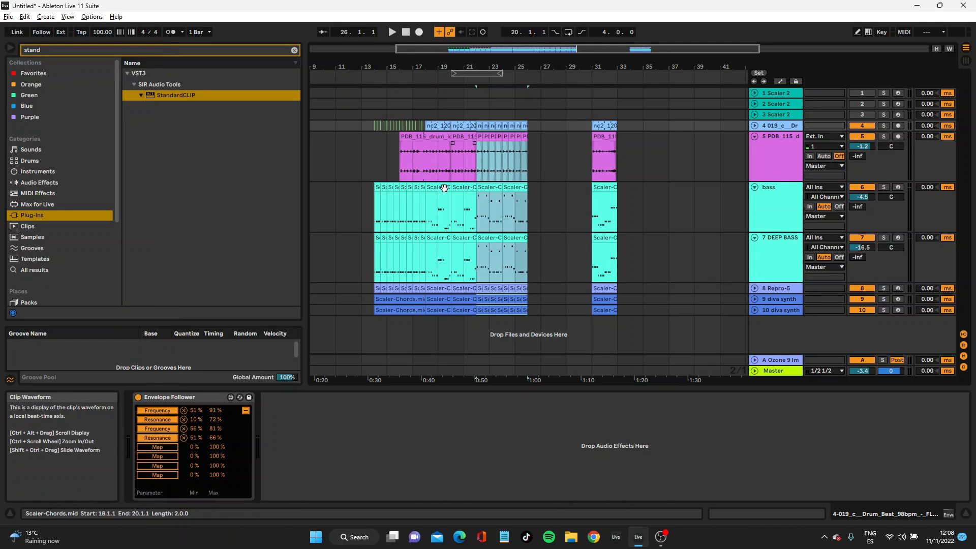
Try duplicating the time of bars 18 to 20 from the track 4 drum clip, and undo it
left_click(431, 212)
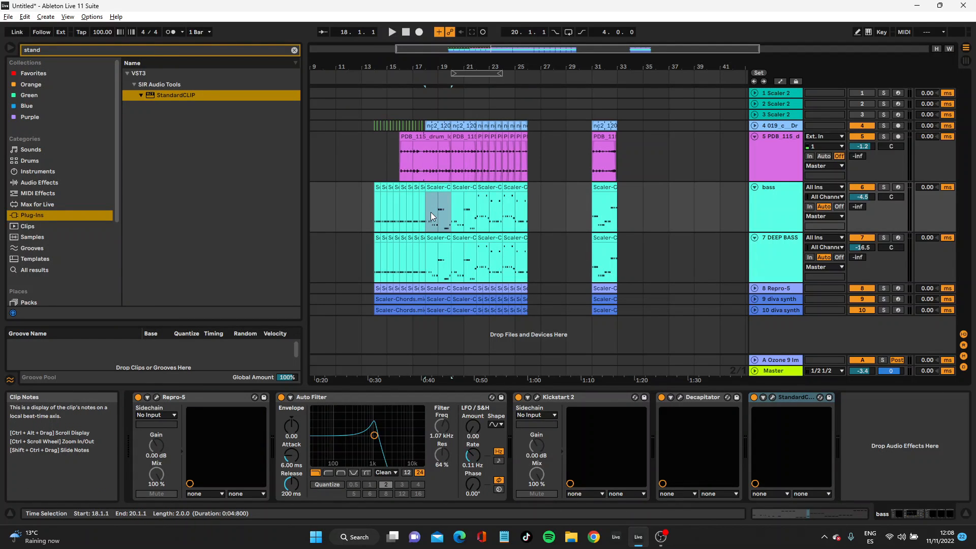
key("Up")
key("Up")
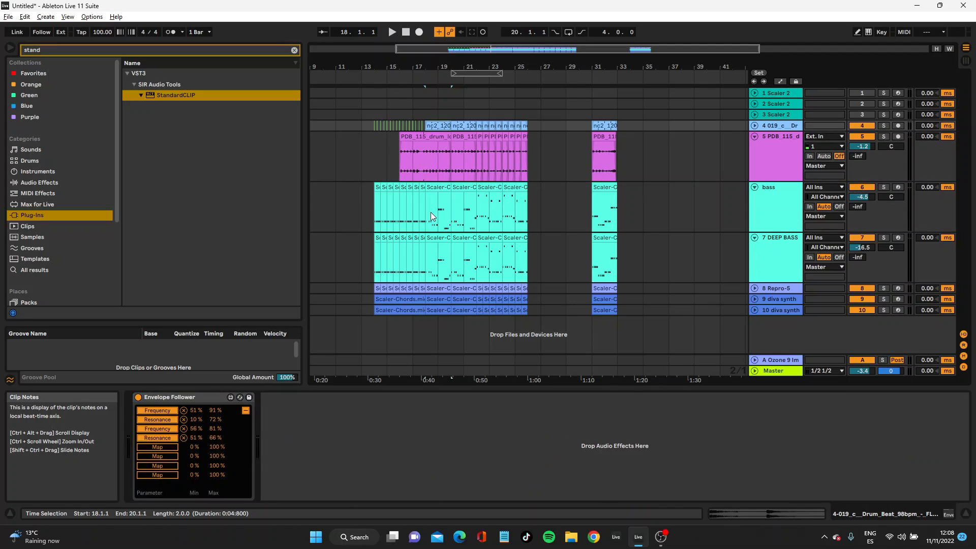
left_click(27, 17)
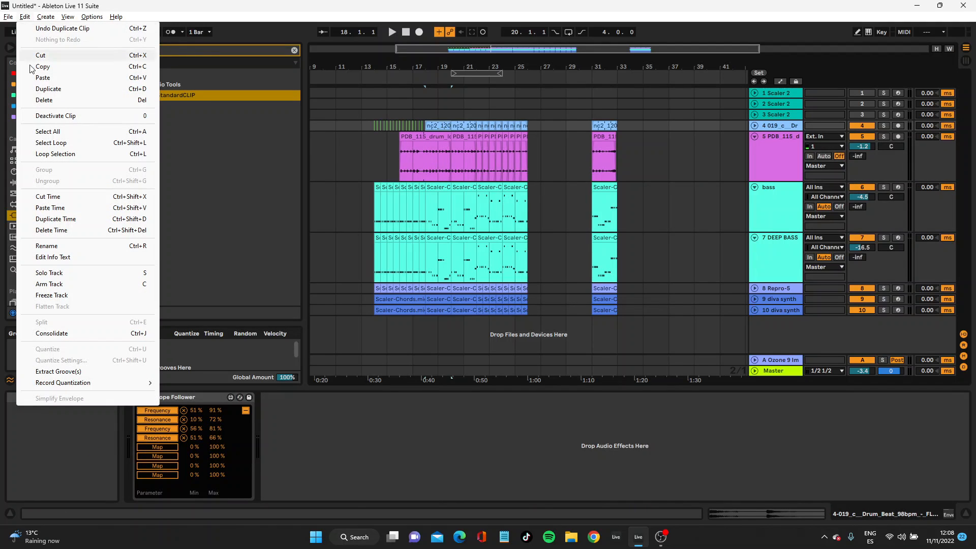
left_click(66, 220)
key("ctrl+z")
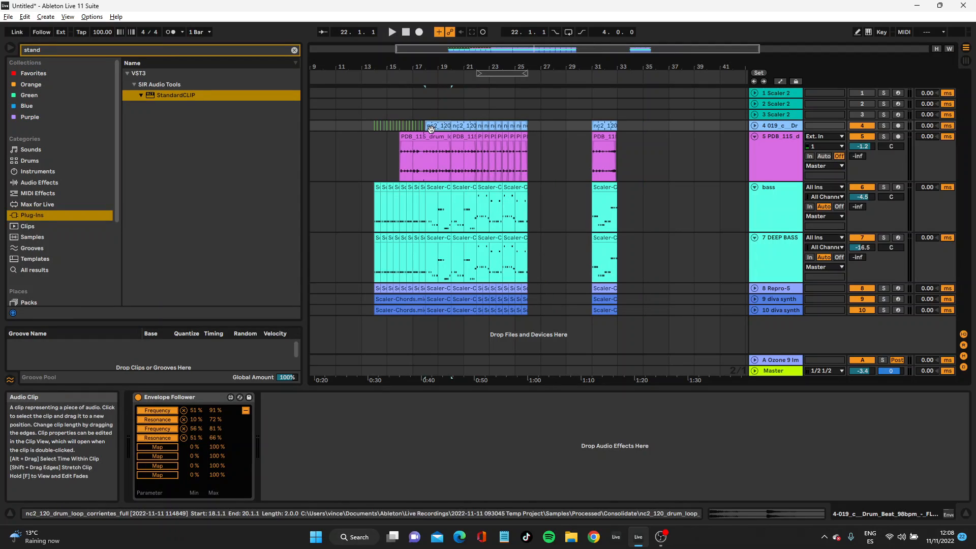
Set the insertion point on the first Scaler 2 track at bar 18, closing the Scaler windows, and check which edit commands are available
left_click(427, 195)
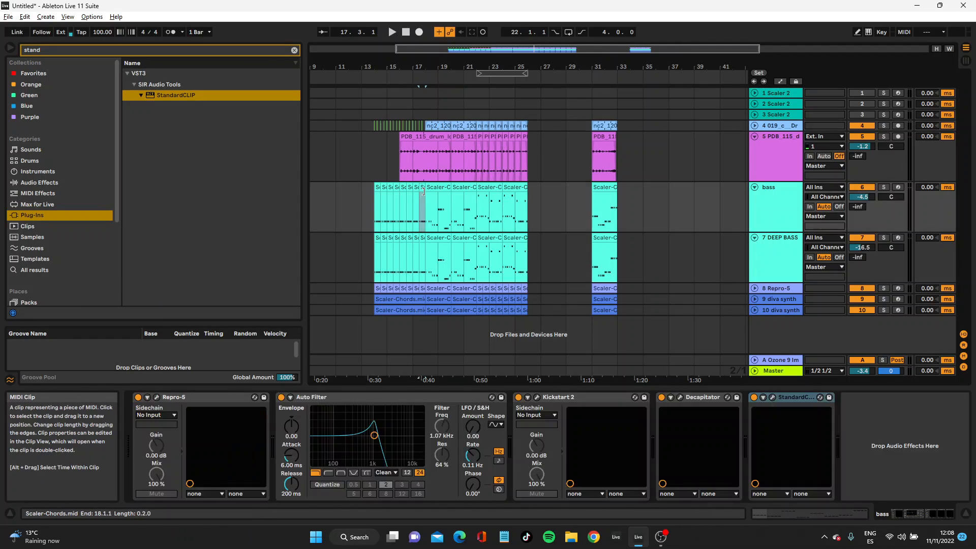
key("Up")
key("Up")
key("Up")
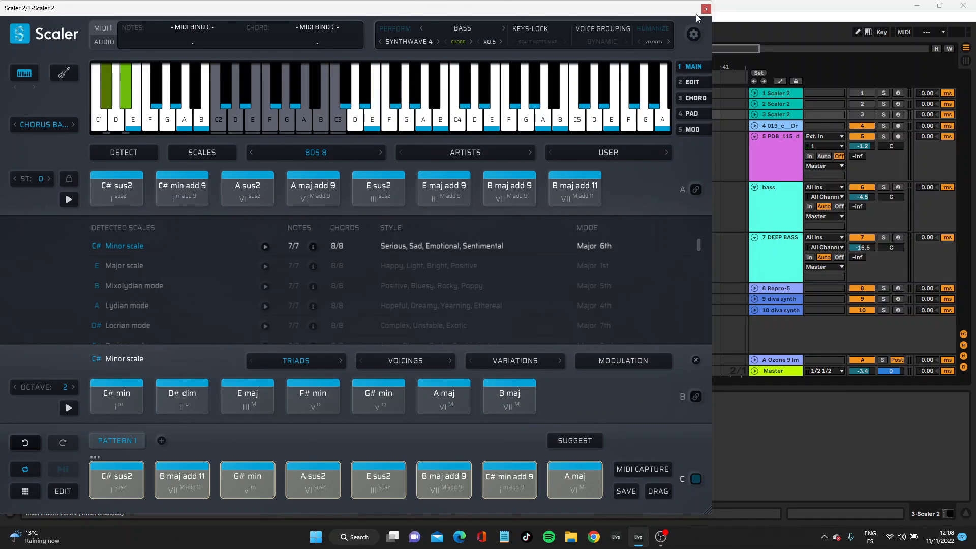
left_click(705, 8)
key("Up")
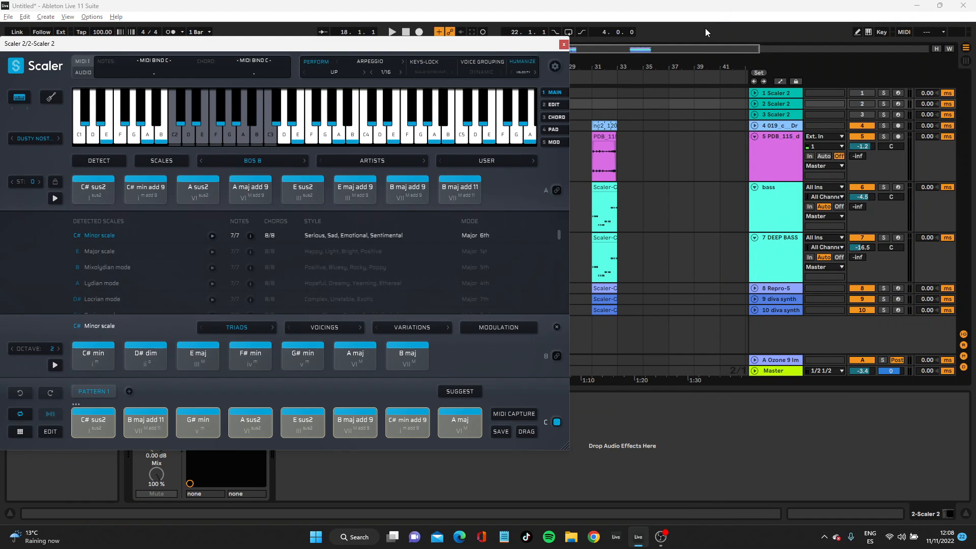
left_click(563, 44)
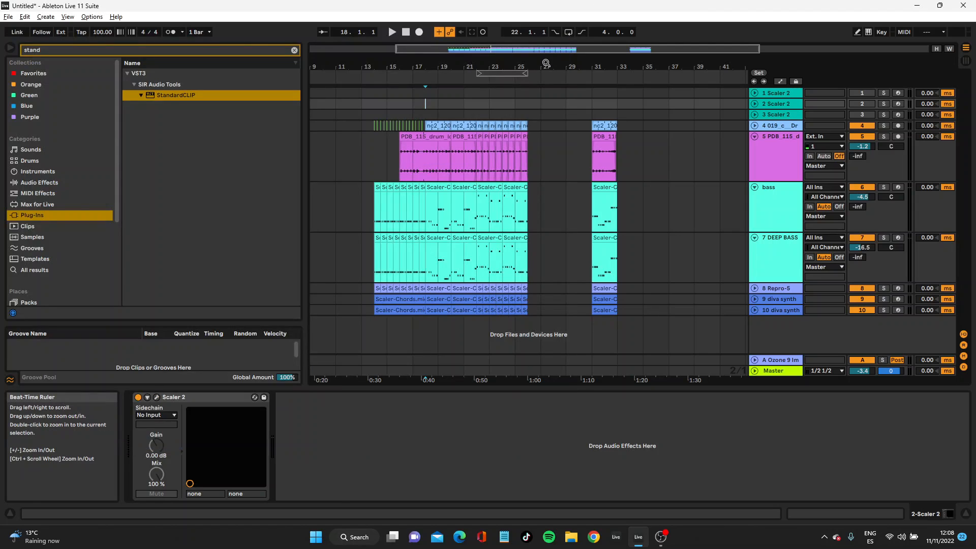
key("Up")
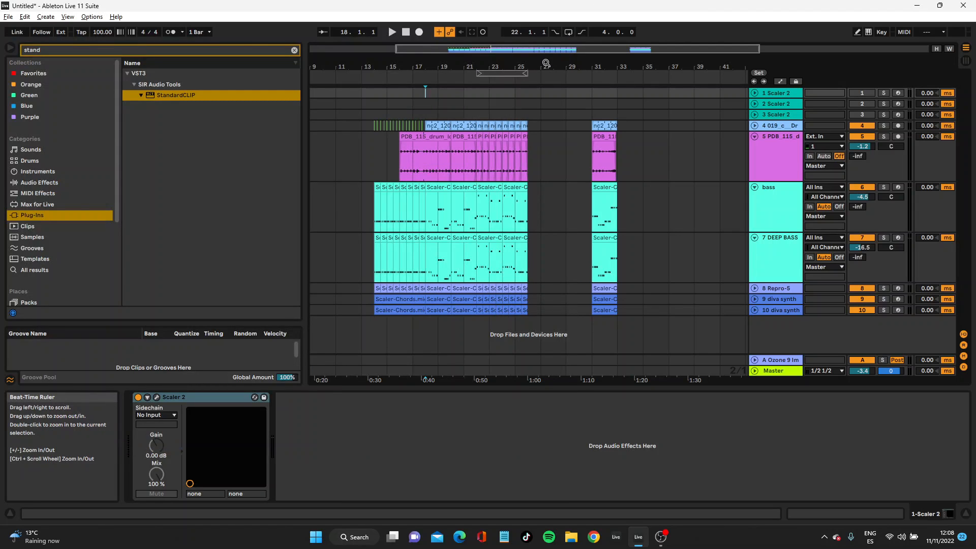
left_click(25, 16)
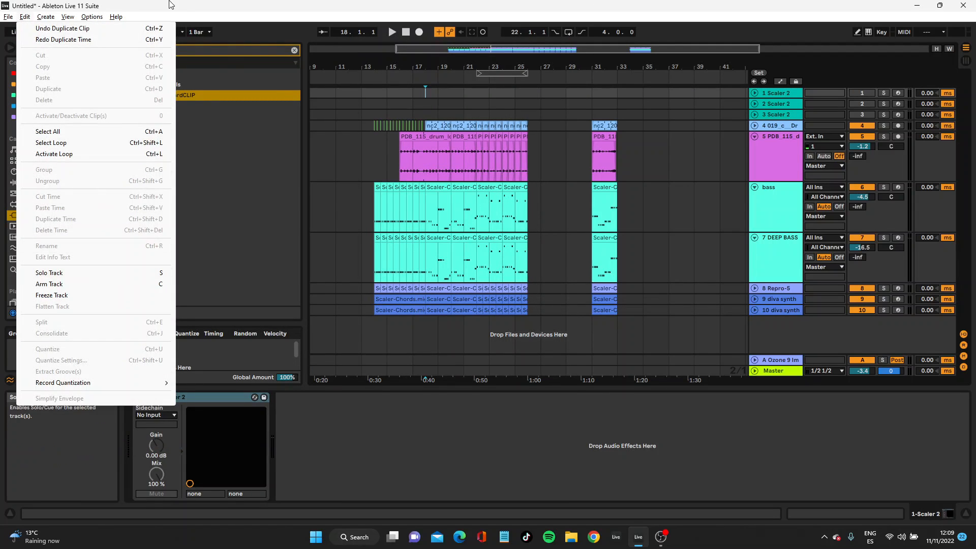
left_click(152, 5)
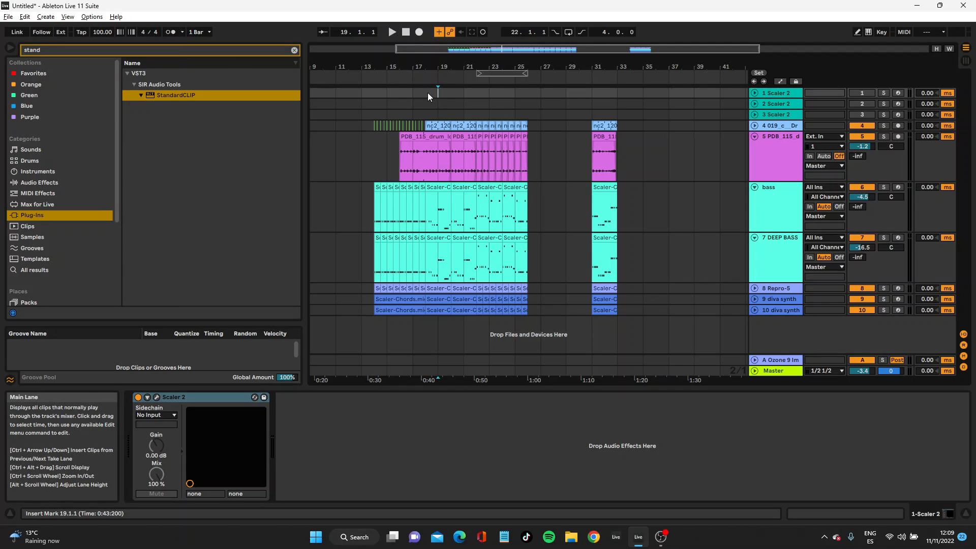
left_click(427, 90)
scroll(426, 91, "up", 5, "ctrl")
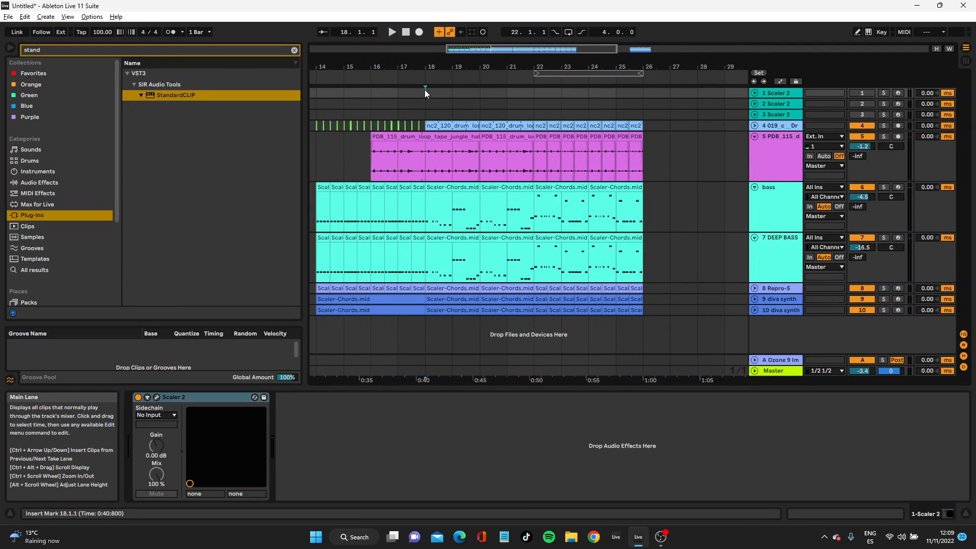
Select bars 16 to 19 on the first Scaler 2 track and check whether the edit commands allow pasting time there
left_click(541, 126)
left_click(641, 310, "shift")
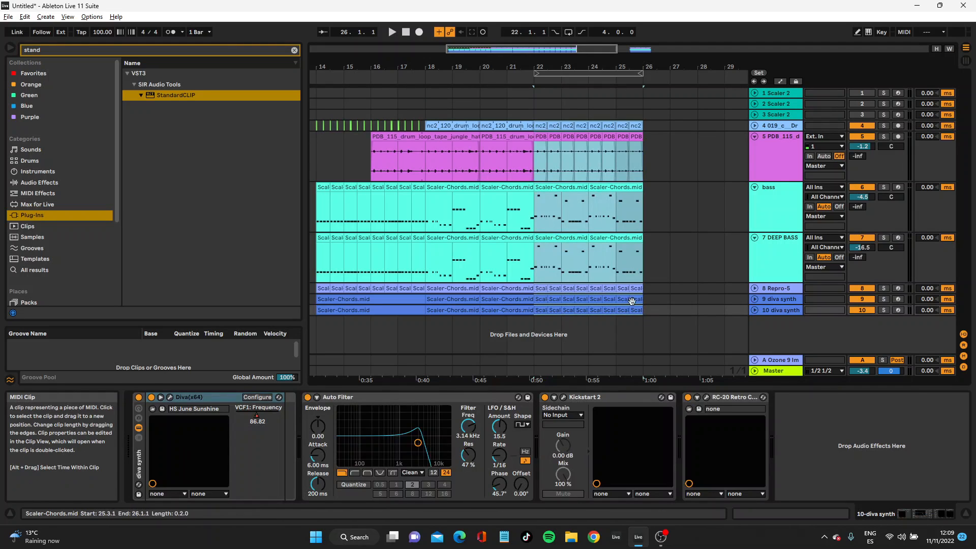
left_click(373, 96)
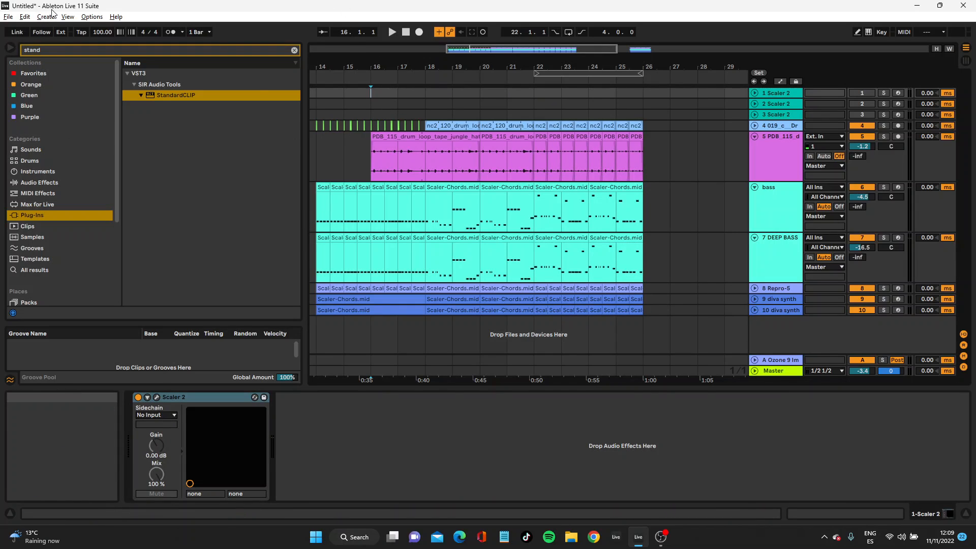
left_click(24, 17)
key("Escape")
left_click(437, 96, "shift")
left_click(24, 17)
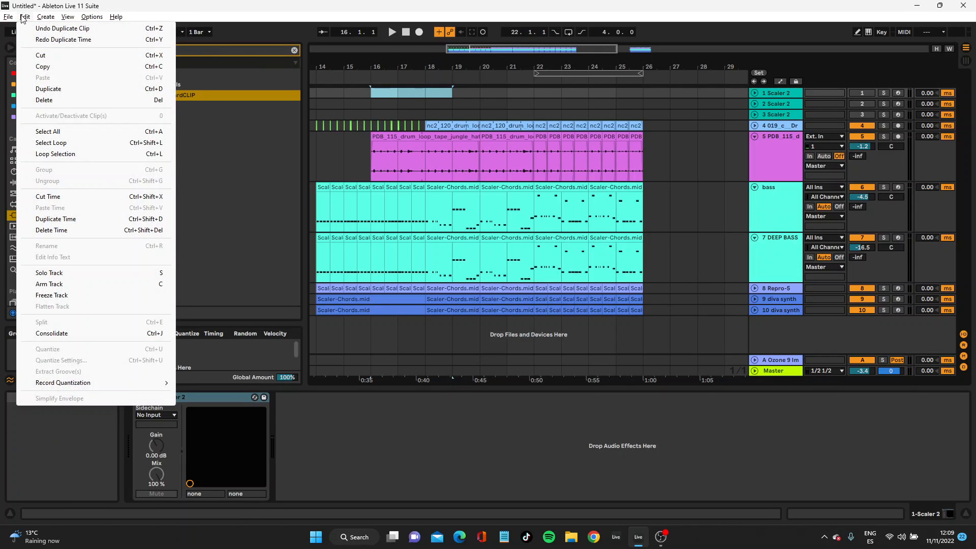
left_click(211, 4)
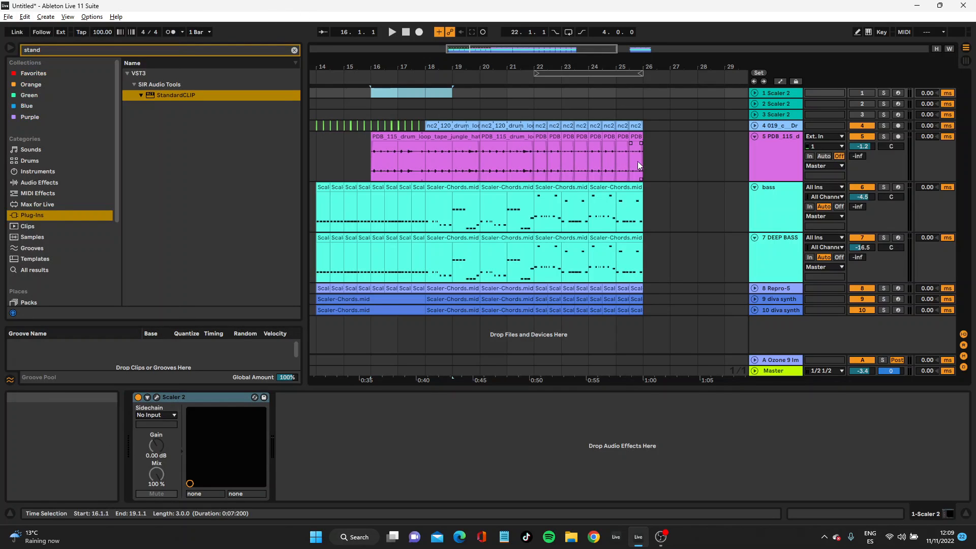
Copy all drum, bass and synth clips between bars 22 and 26
left_click(540, 126)
left_click(642, 318, "shift")
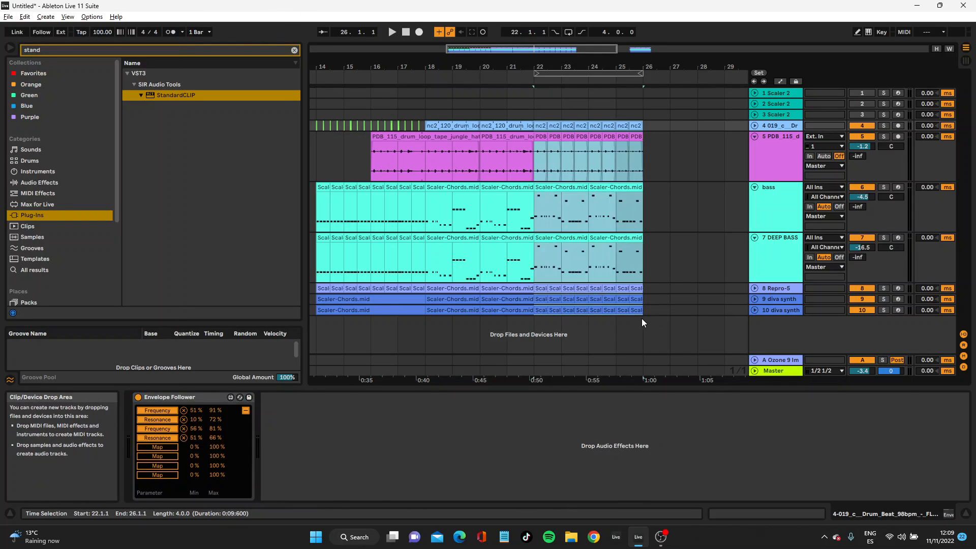
left_click(24, 17)
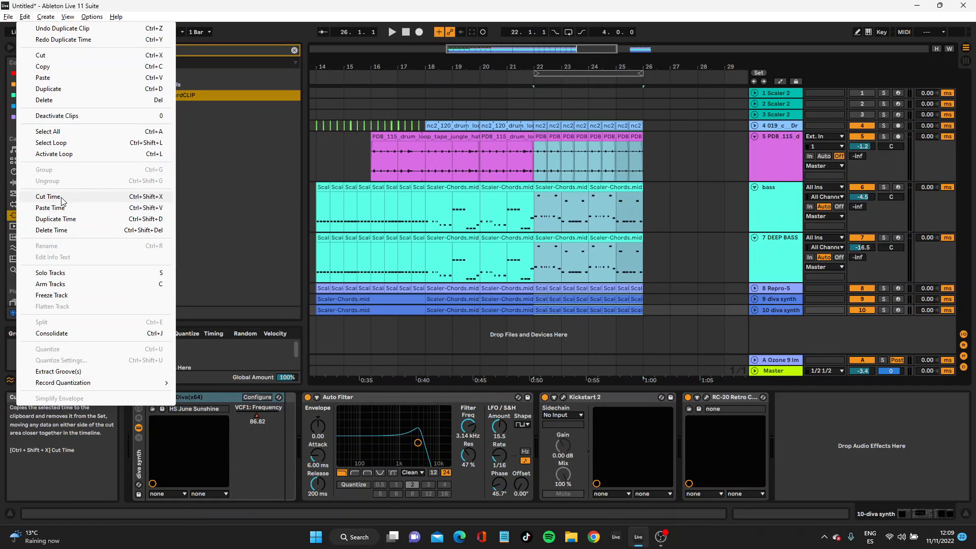
left_click(74, 70)
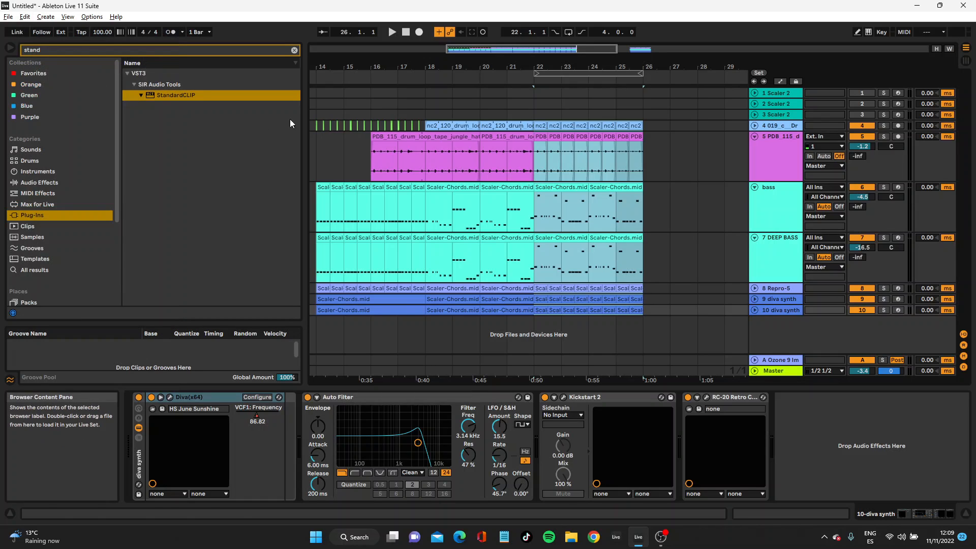
Place the insertion point at bar 18 on the first Scaler 2 track and check whether the copied clips can be pasted
left_click(426, 96)
left_click(22, 18)
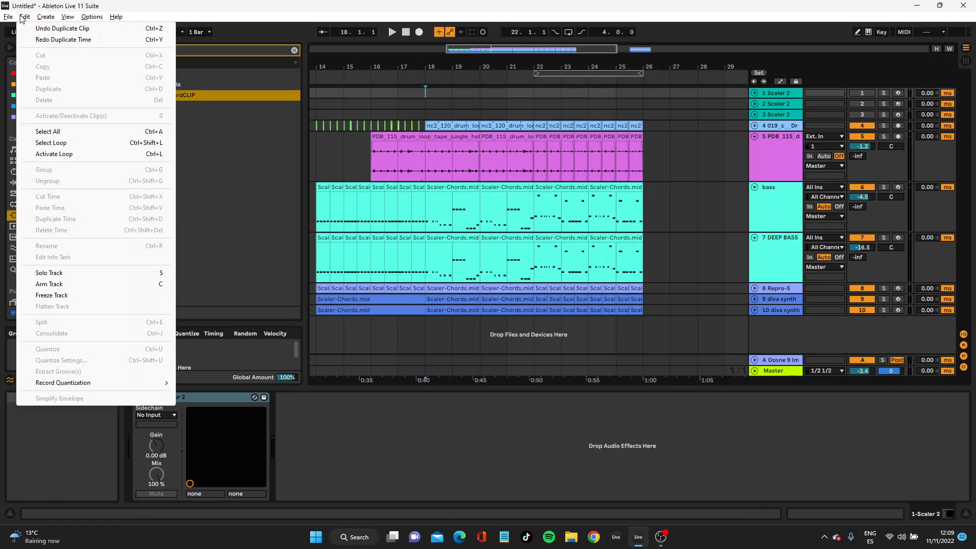
left_click(460, 3)
Cut the time between bars 22 and 26 across all tracks and insert it as pasted time at bar 18
left_click(537, 125)
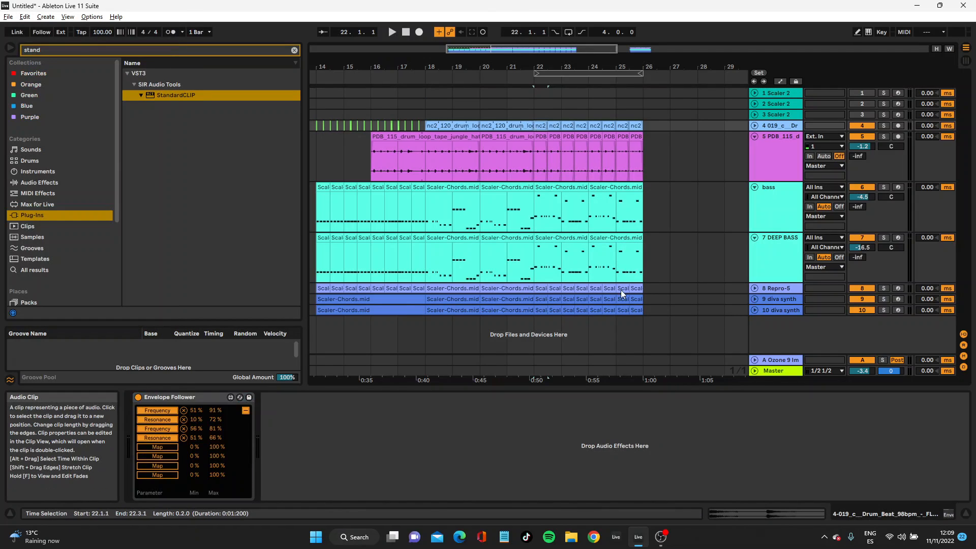
left_click(638, 309)
left_click(24, 17)
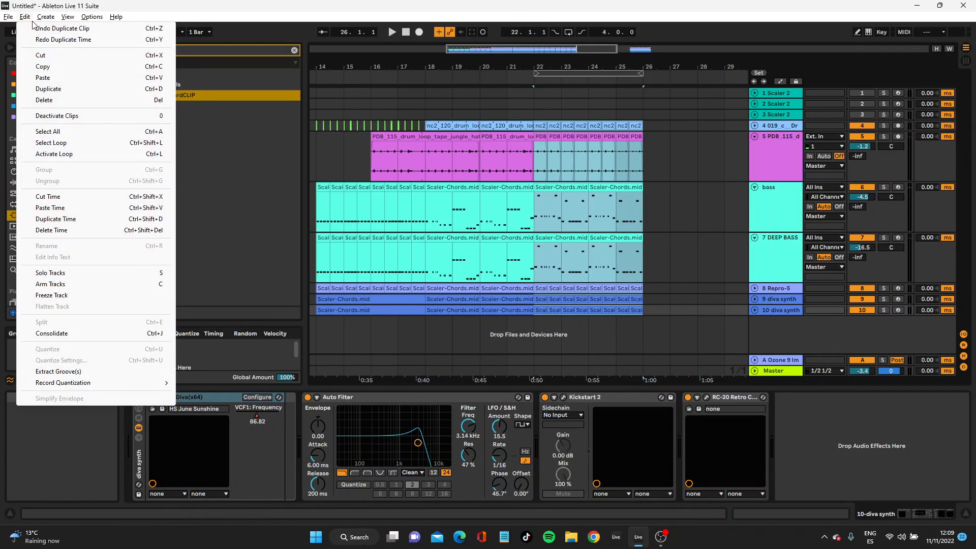
left_click(79, 196)
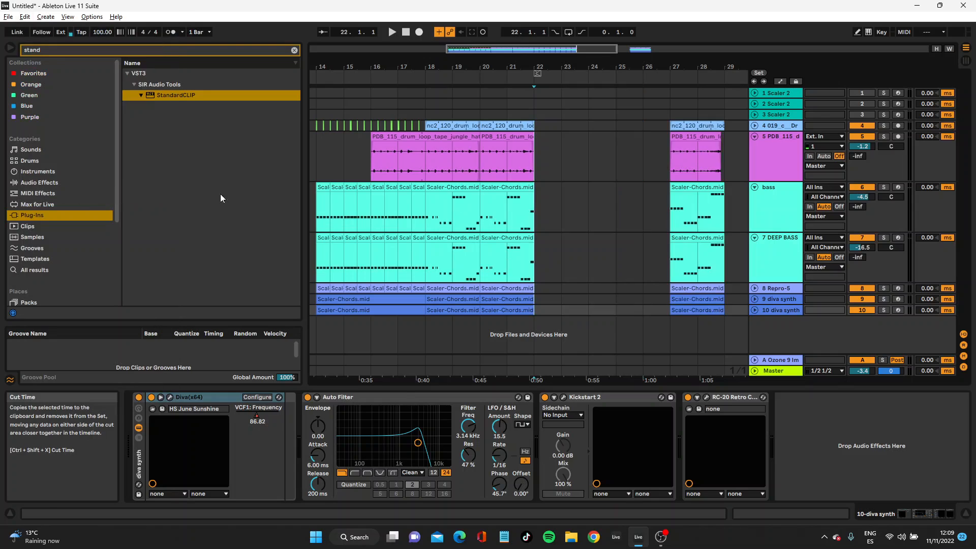
left_click(398, 91)
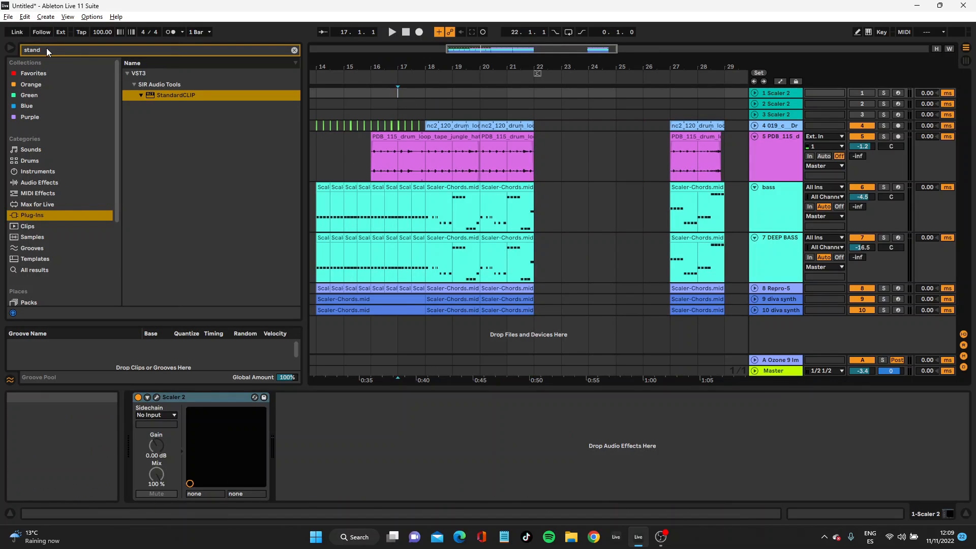
left_click(25, 16)
left_click(50, 208)
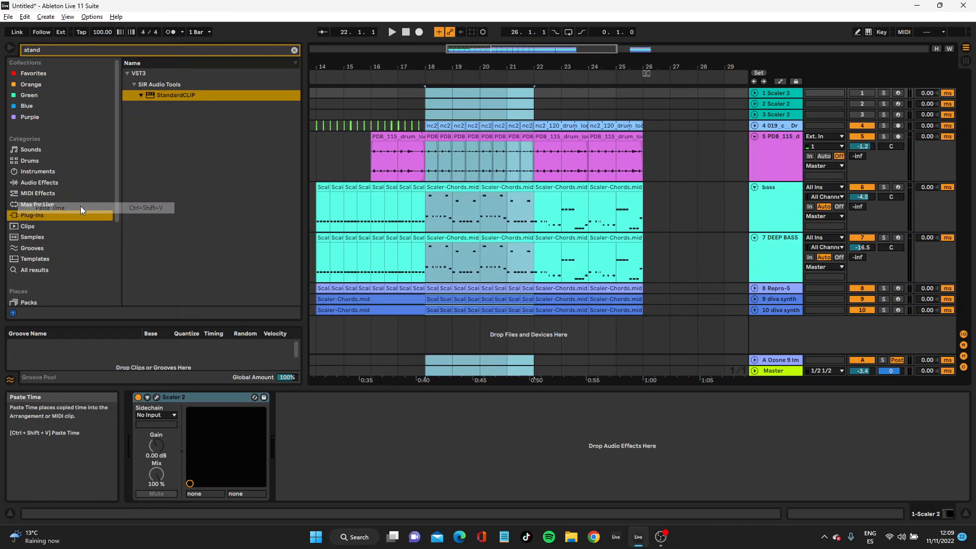
Paste the same four-bar section again at bar 26 and play the arrangement from bar 16
left_click_drag(619, 66, 542, 101)
left_click(576, 96)
key("ctrl+v")
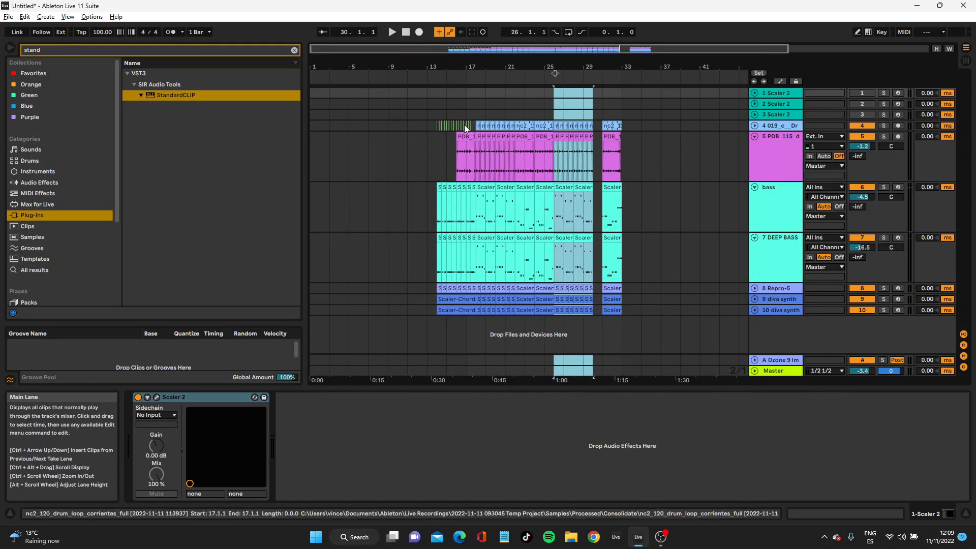
left_click(465, 157)
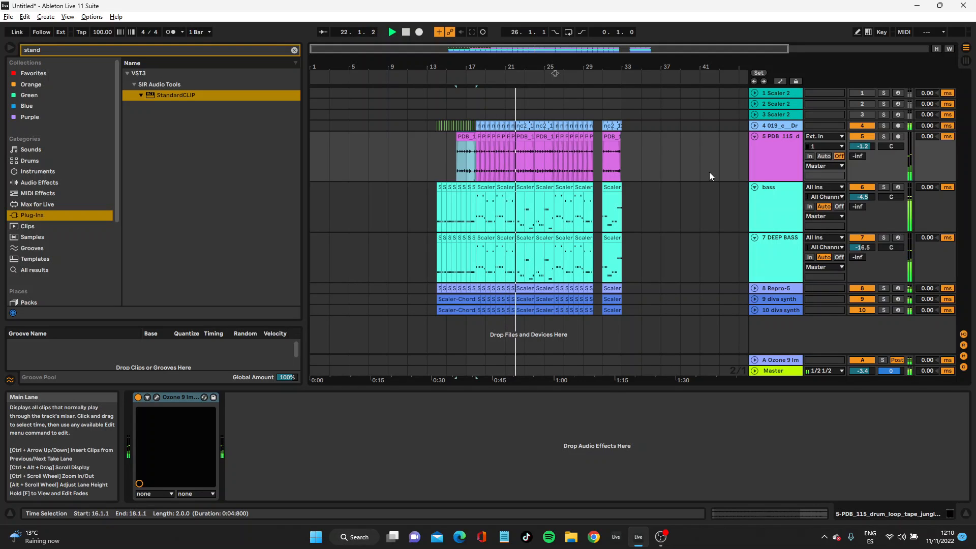
Show automation on the unfolded Repro-5 track, drop its Cutoff envelope at bar 18 to about 34, and play from there
left_click(755, 288)
left_click(764, 292)
key("a")
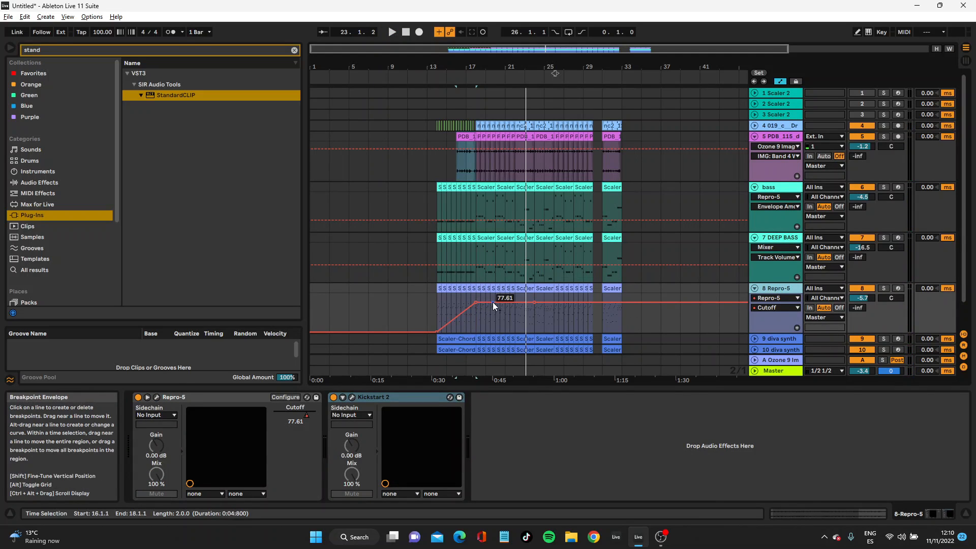
left_click_drag(484, 303, 484, 319)
left_click(477, 289)
key("space")
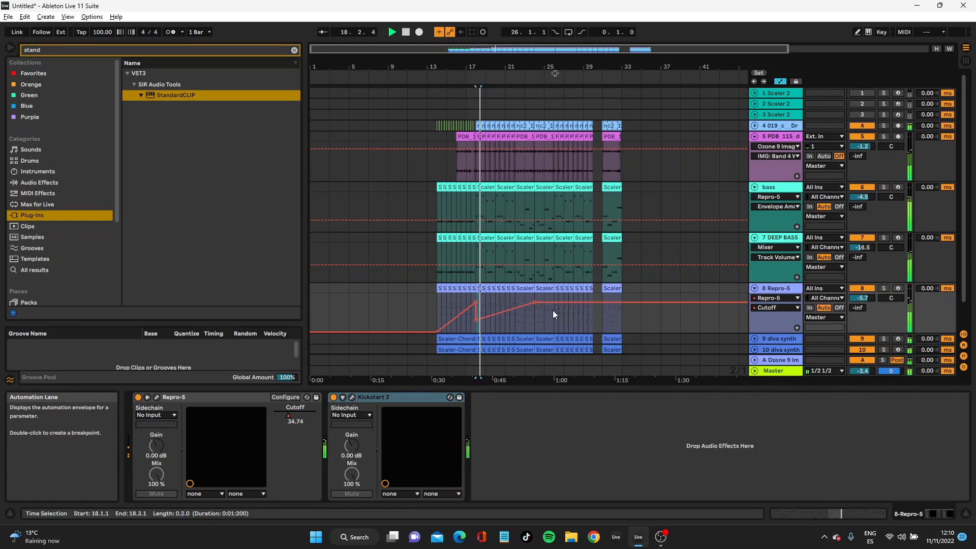
Lower the Repro-5 Cutoff automation breakpoint at bar 24 to about 53.7
left_click_drag(532, 304, 482, 314)
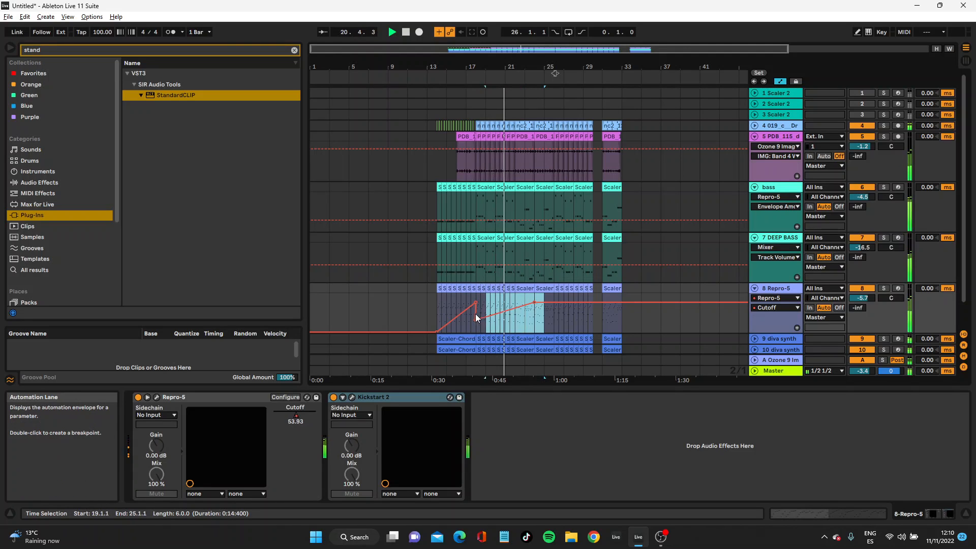
left_click_drag(479, 328, 510, 322)
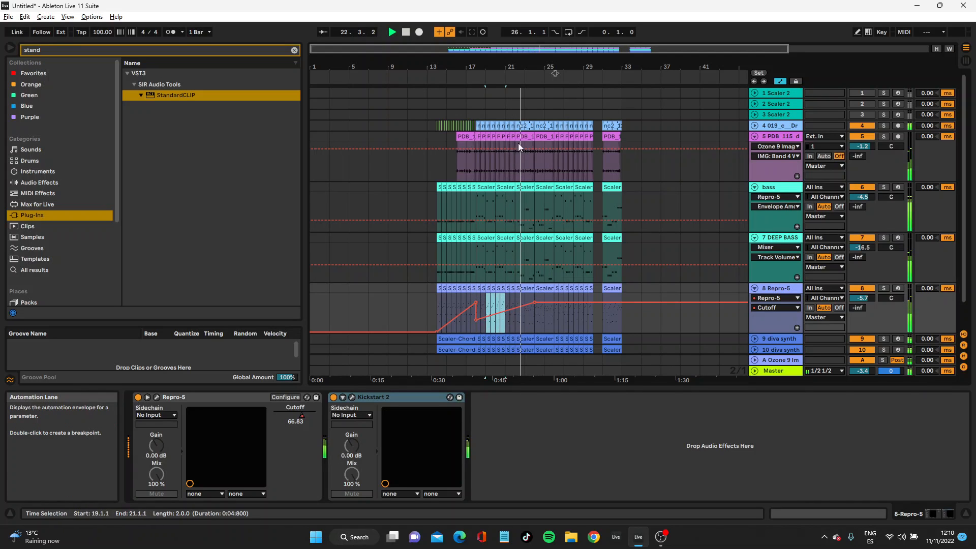
scroll(516, 155, "up", 2)
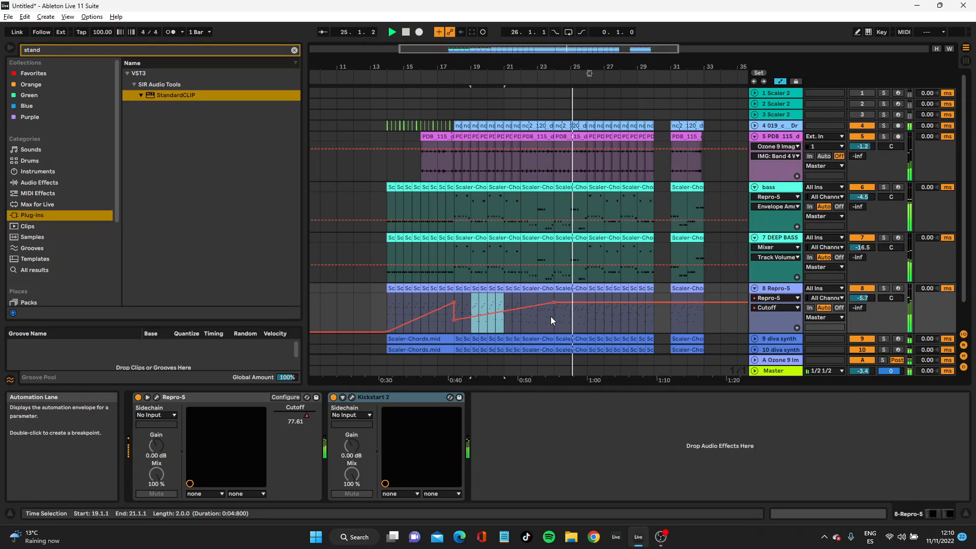
left_click_drag(554, 303, 554, 311)
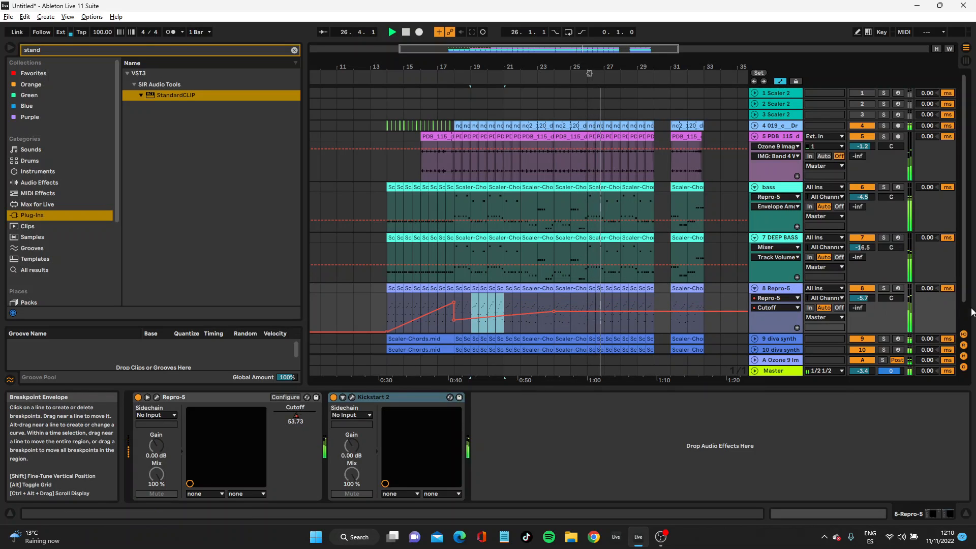
Pan the Repro-5 track to 10R, and fold it and the PDB_115 drum loop track
left_click_drag(890, 298, 891, 293)
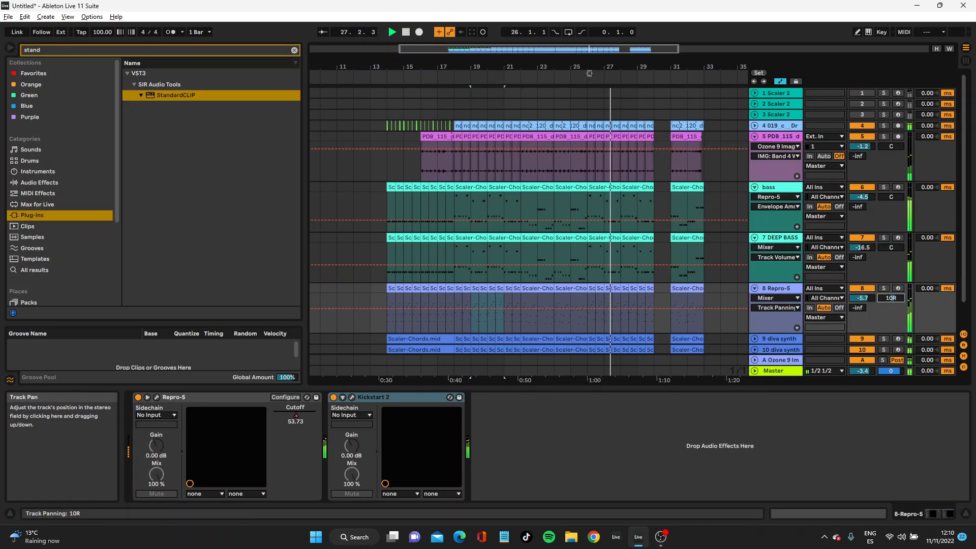
left_click(755, 288)
left_click(754, 136)
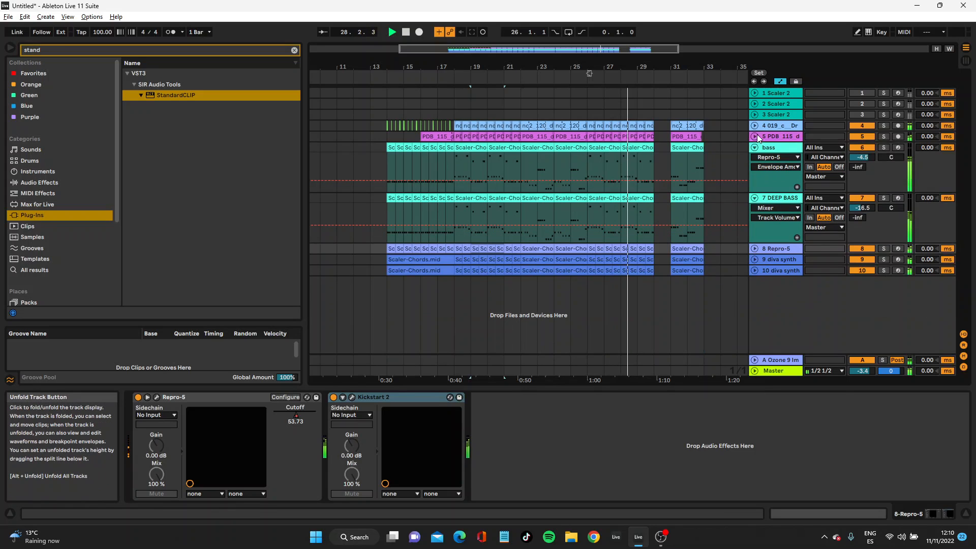
Delete the leftover drum, bass and synth clips between bars 31 and 33
left_click_drag(679, 67, 680, 33)
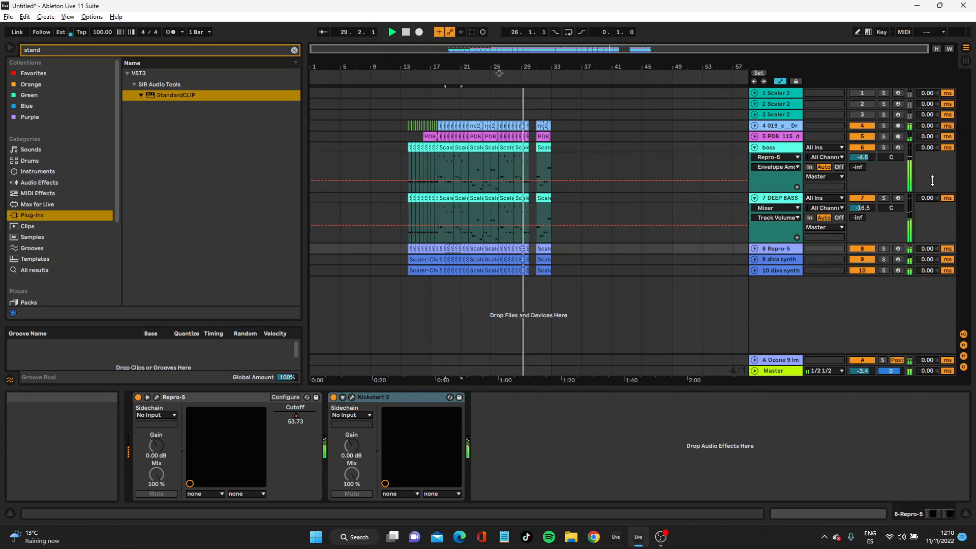
left_click_drag(539, 126, 555, 276)
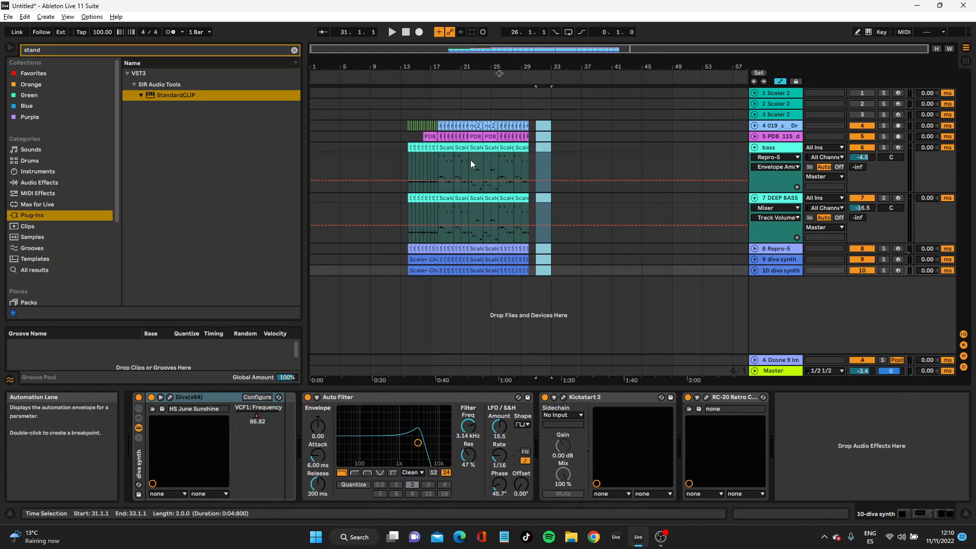
Copy the drum, bass and synth material between bars 14 and 16 and paste it at bar 30
left_click_drag(421, 70, 389, 129)
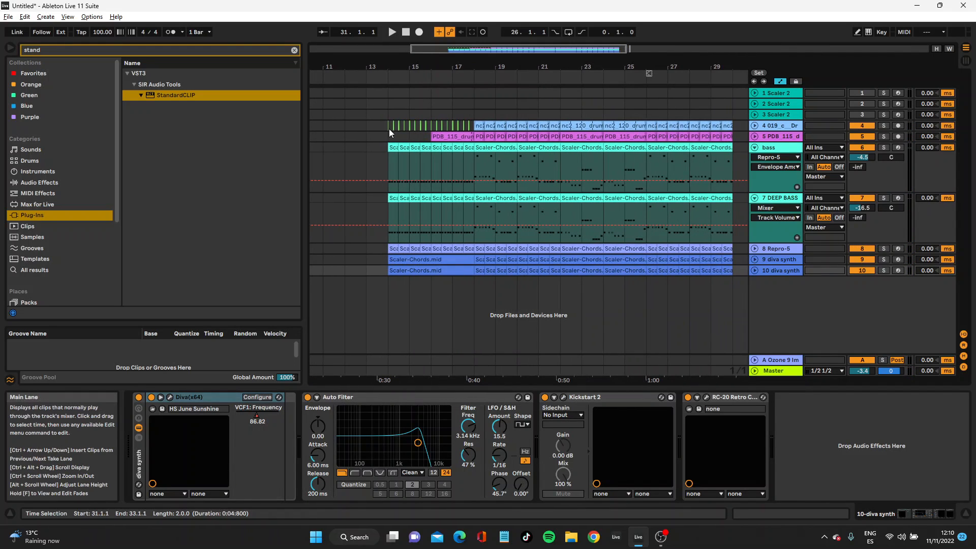
left_click_drag(432, 289, 384, 142)
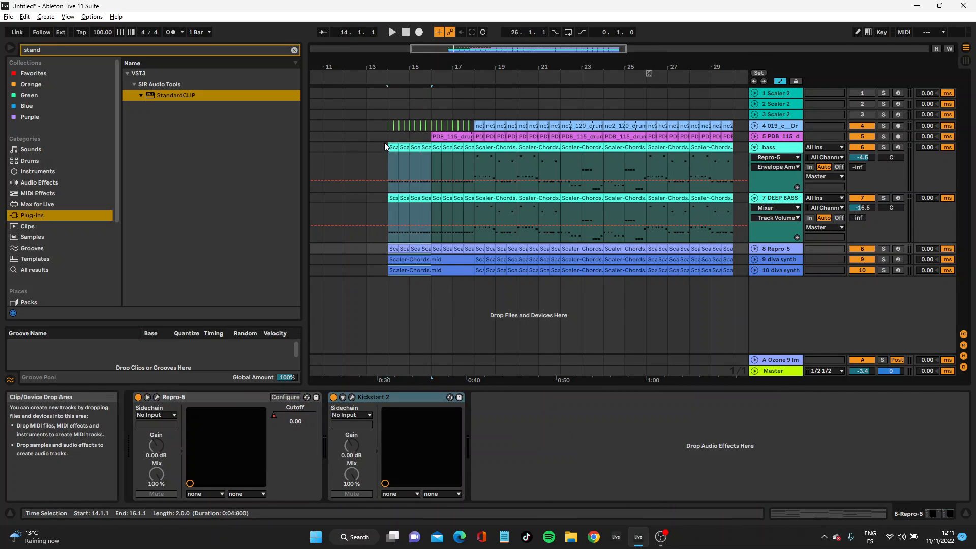
left_click(387, 122)
scroll(508, 128, "right", 6)
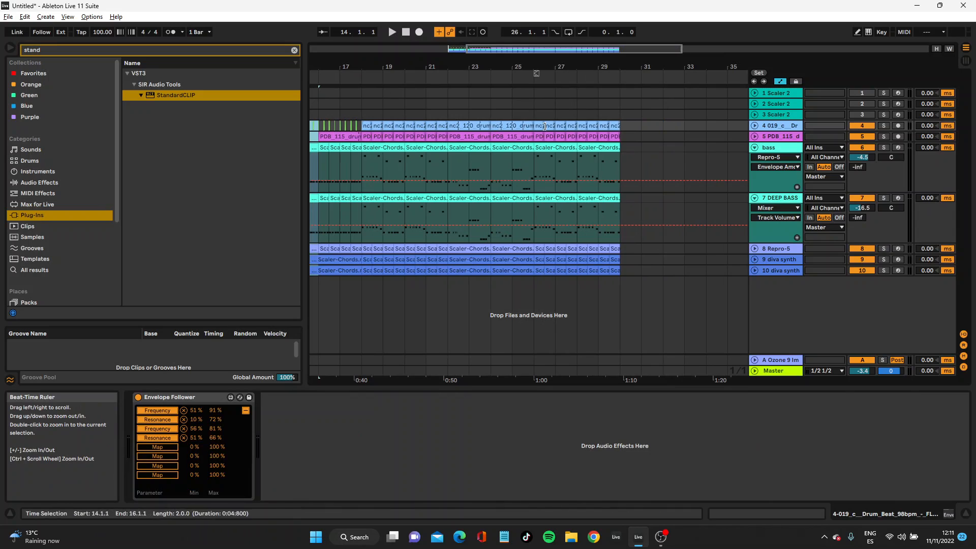
left_click(620, 129)
key("ctrl+v")
Play the transition into the new ending from bar 29, and fold the bass and DEEP BASS tracks
left_click(597, 77)
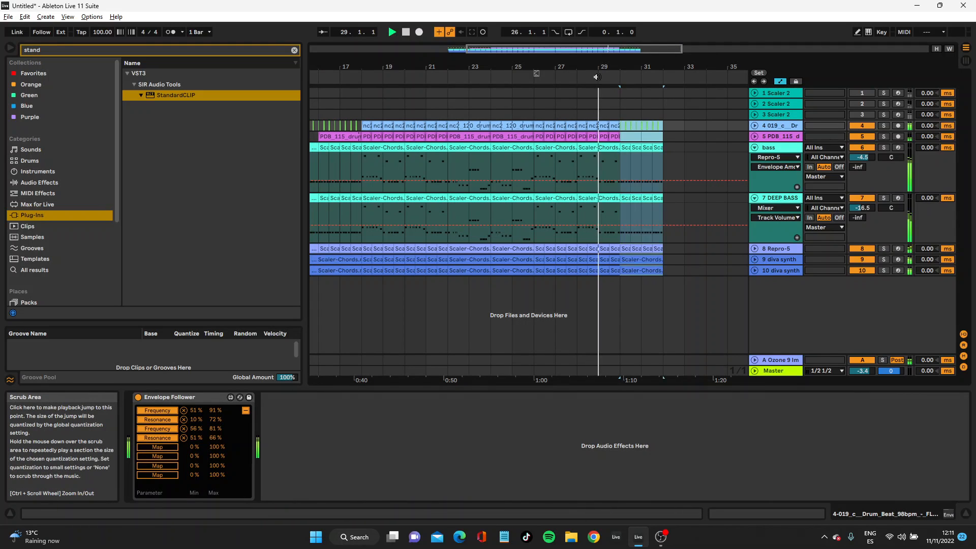
left_click(754, 148)
left_click(755, 158)
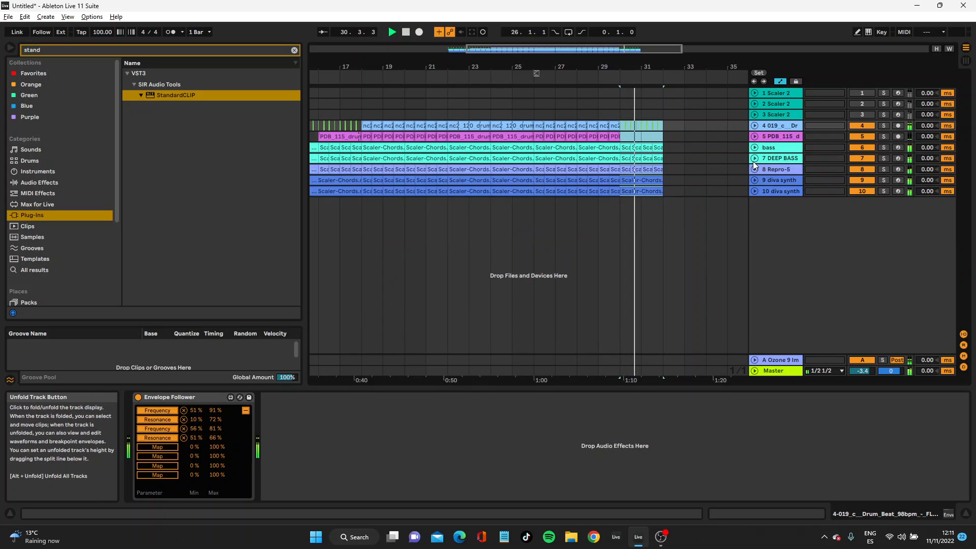
left_click_drag(619, 66, 648, 30)
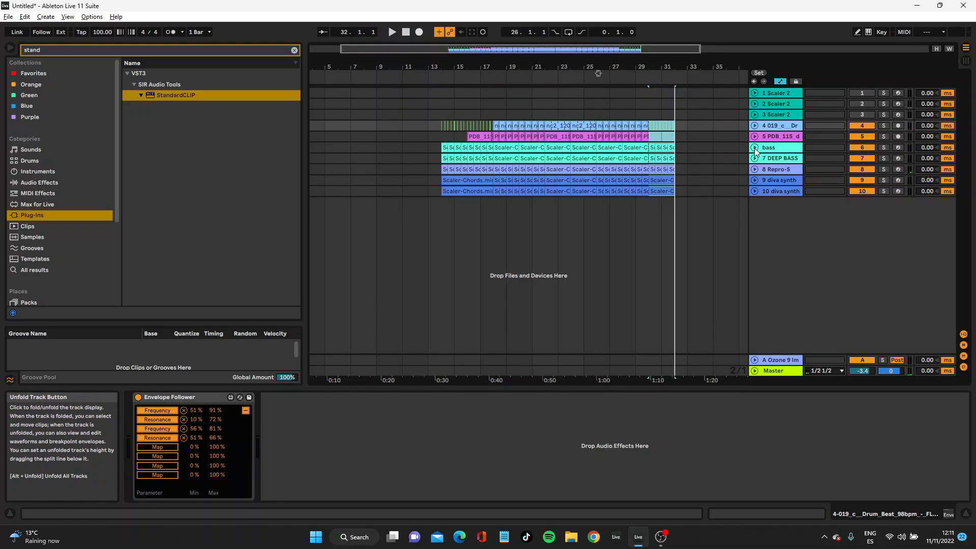
Open the notes of the Scaler-Chords clip at bar 14 on diva synth track 9 and play it from there
left_click(754, 181)
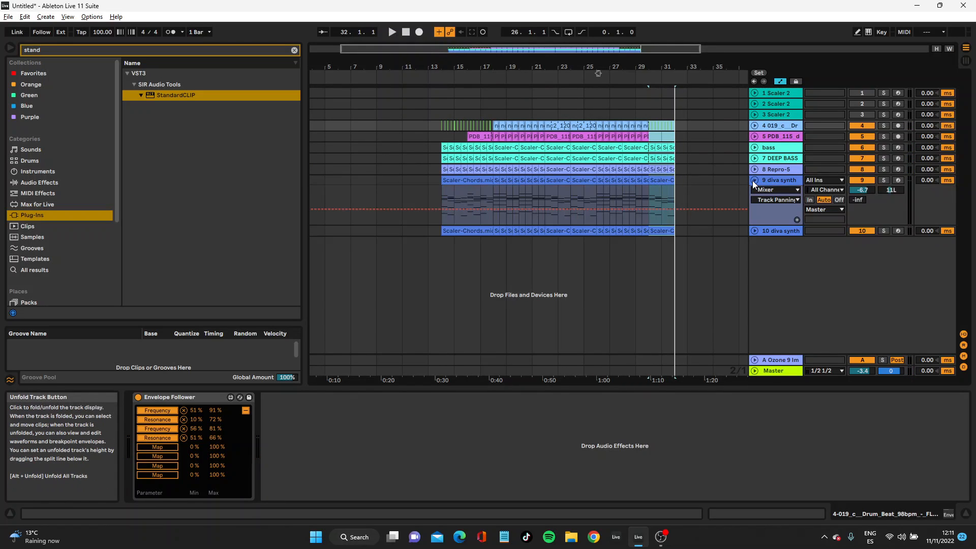
left_click(495, 184)
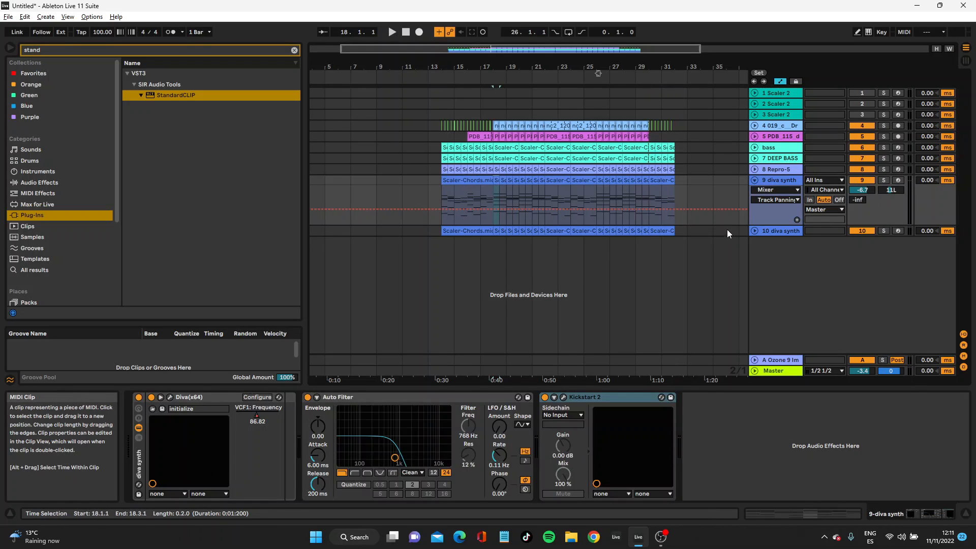
double_click(471, 203)
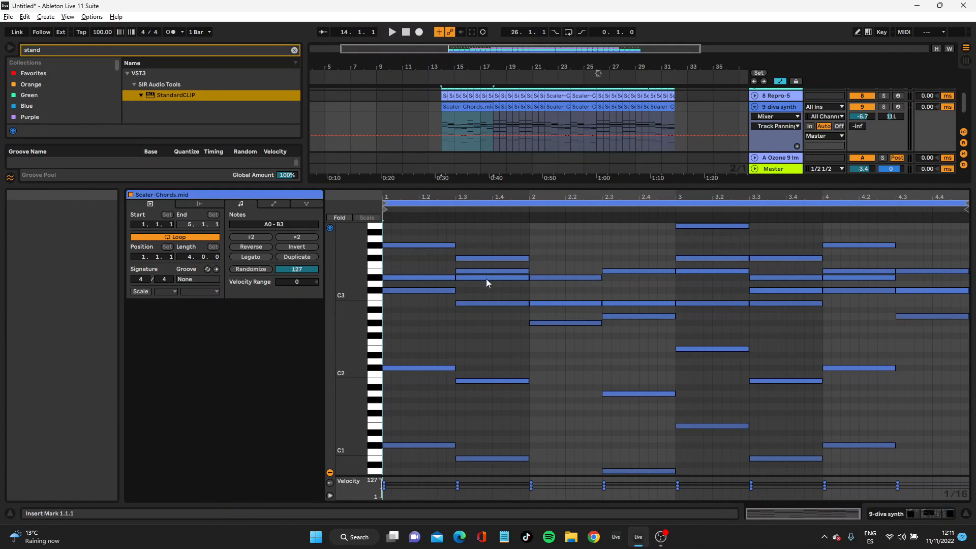
left_click(755, 109)
key("space")
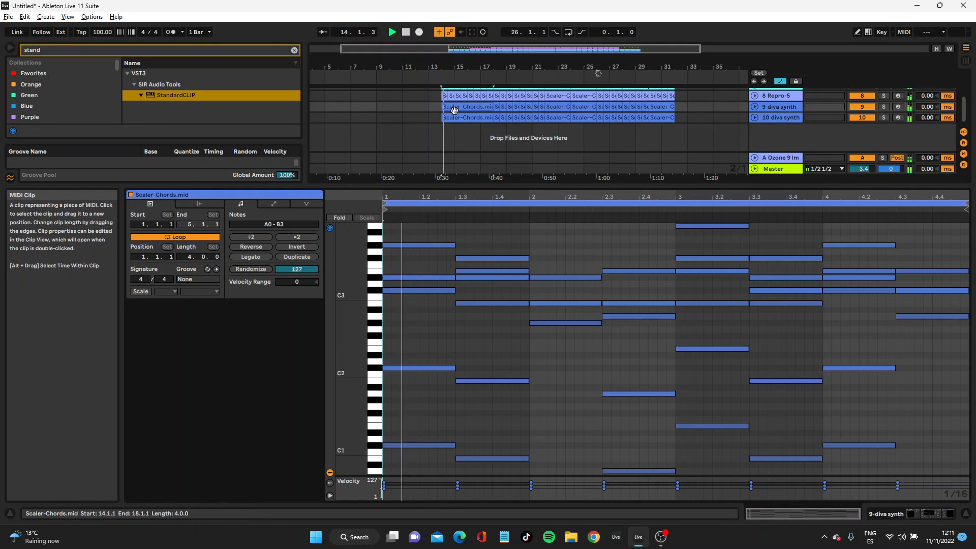
Unfold diva synth track 10, shrink the note editor to reveal the whole arrangement, and stop playback
left_click(753, 118)
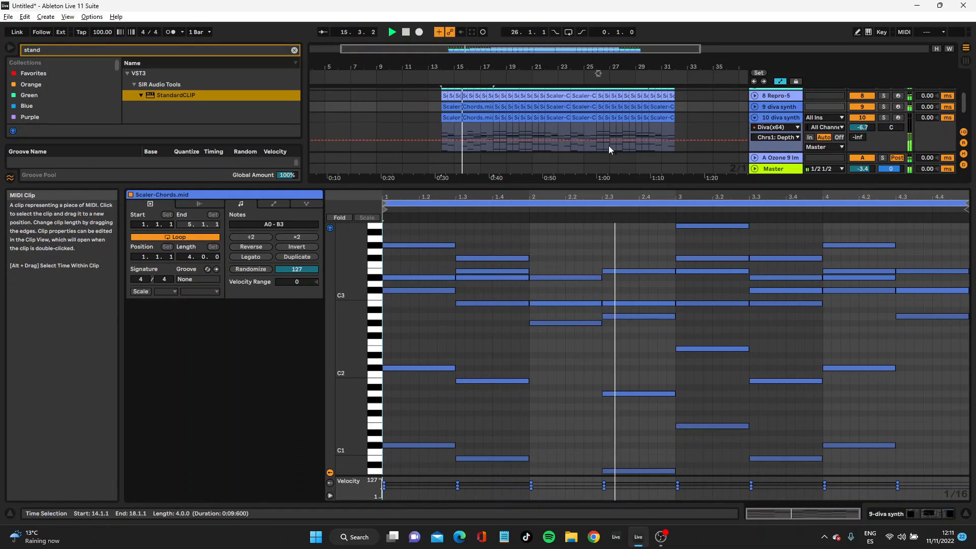
left_click_drag(608, 187, 609, 360)
key("space")
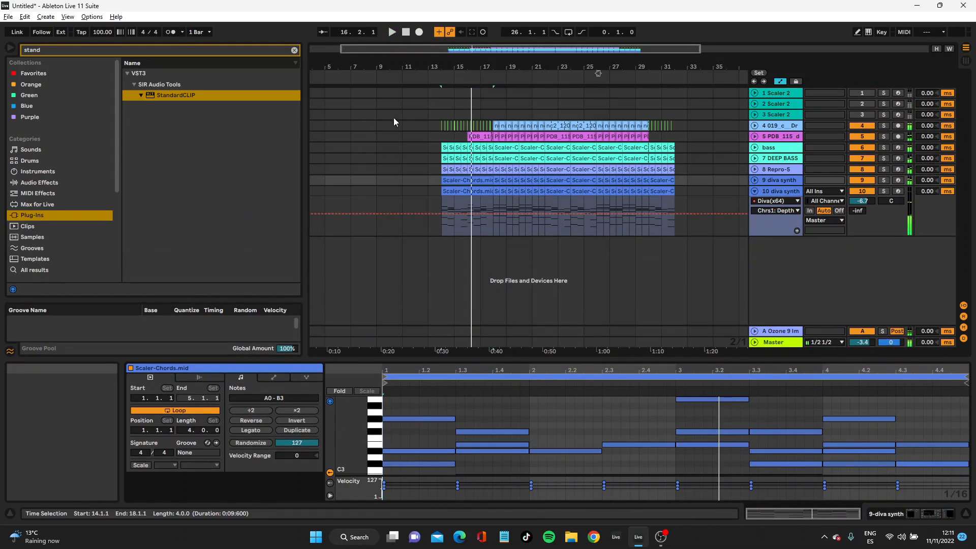
Duplicate the bar 14 portion of both diva synth tracks twice, over bars 15 and 16, and play from bar 14
left_click(409, 212)
left_click_drag(443, 68, 473, 189)
left_click_drag(529, 216, 444, 180)
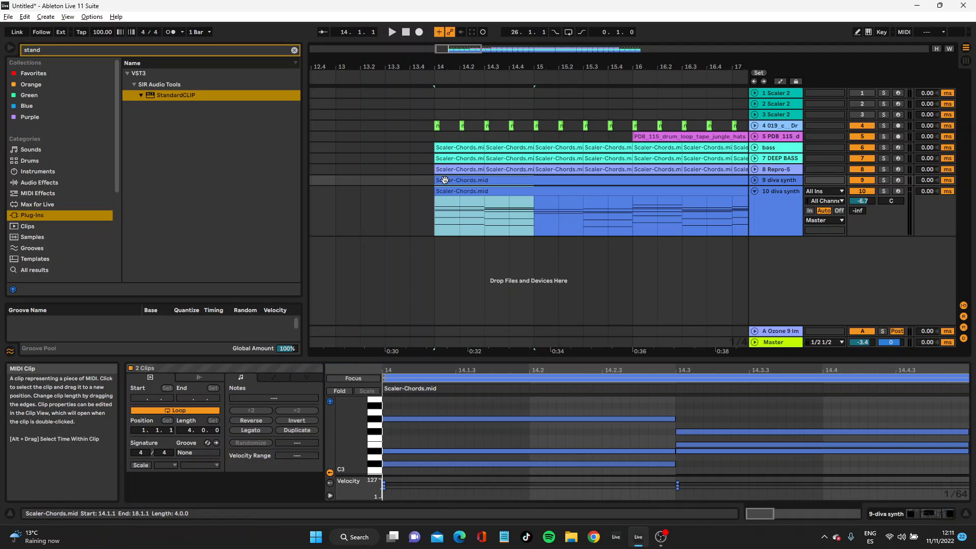
key("ctrl+d")
key("ctrl+d")
left_click(450, 188)
key("space")
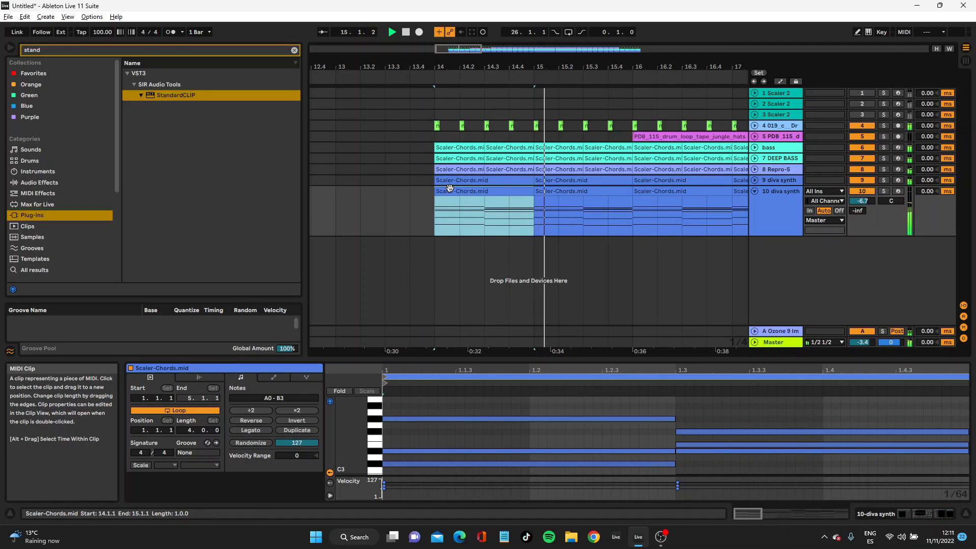
Stop playback and copy the Scaler-Chords clips in bars 14 to 17 on both diva synth tracks
left_click_drag(615, 66, 544, 30)
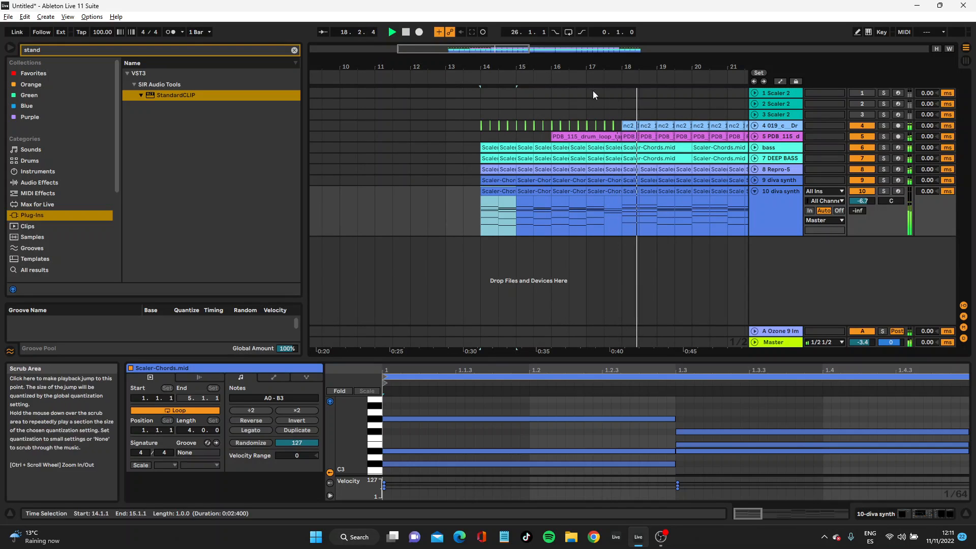
left_click_drag(620, 65, 557, 55)
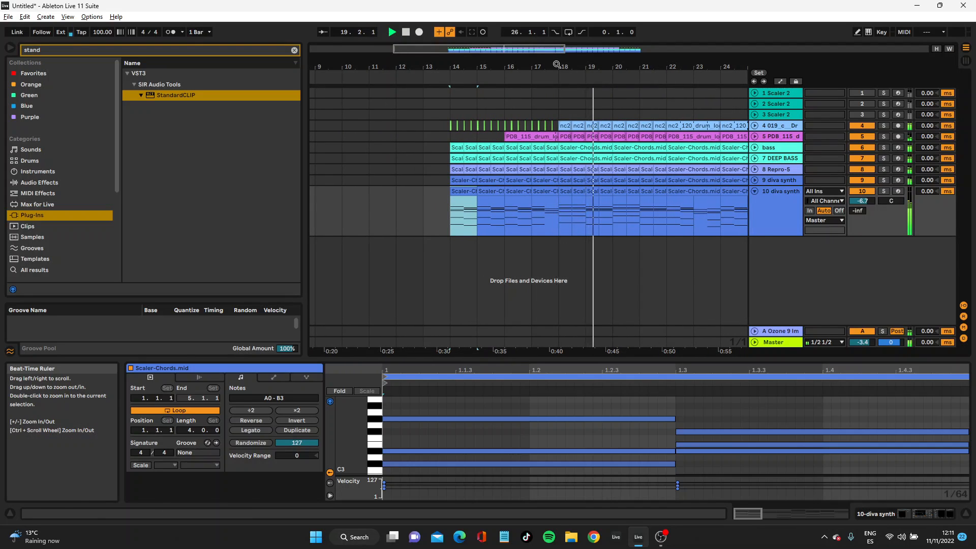
left_click(552, 192)
key("space")
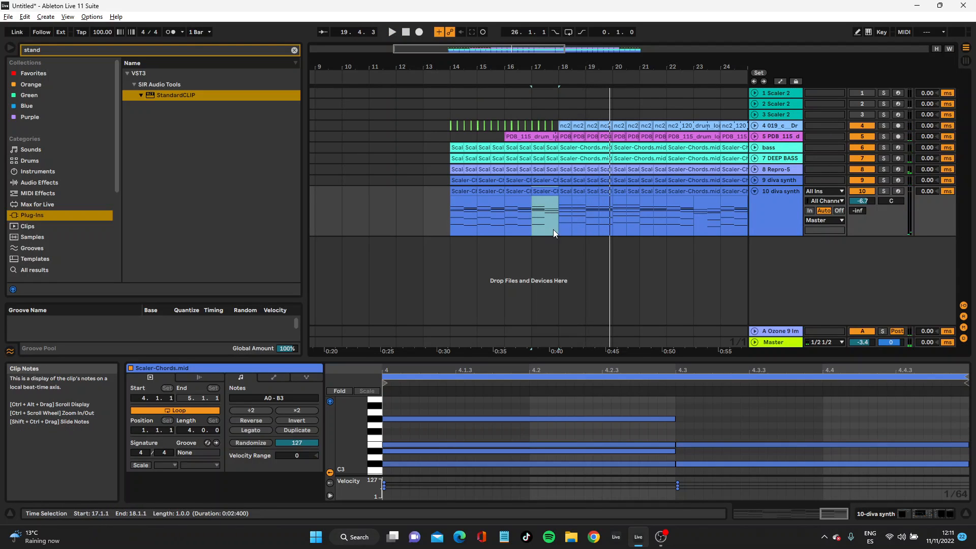
left_click(464, 179, "shift")
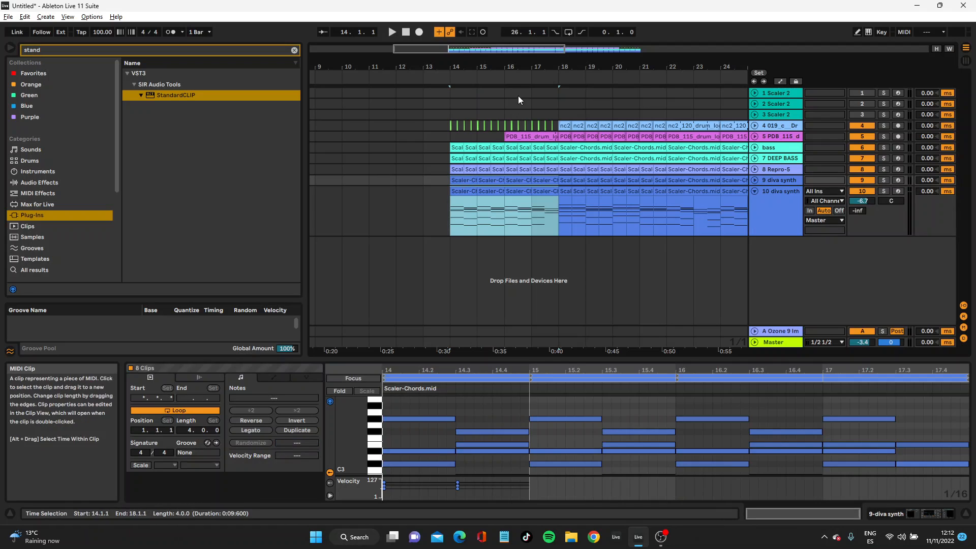
Paste the copied four-bar chord section at bar 30 on diva synth track 10 and play from there
left_click_drag(499, 76, 541, 136)
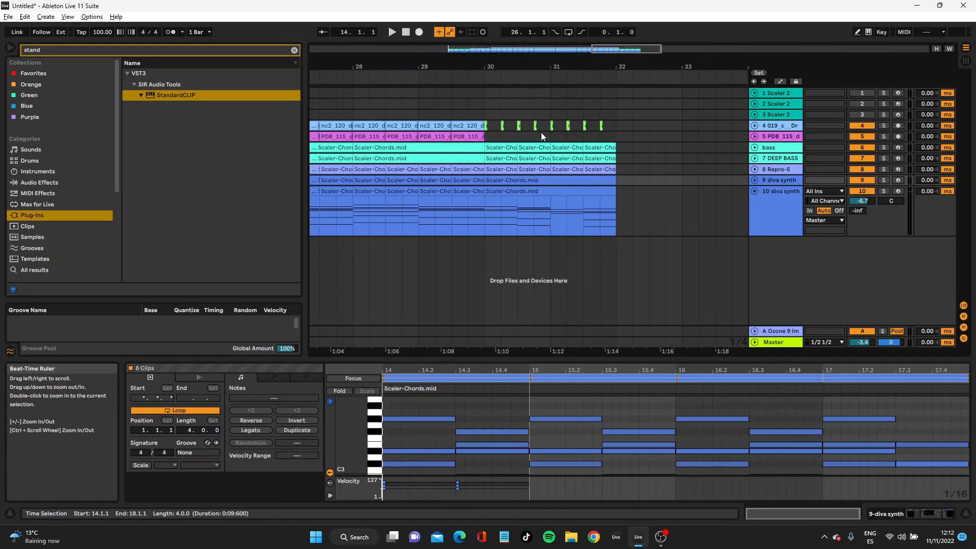
left_click(496, 193)
key("ctrl+v")
key("space")
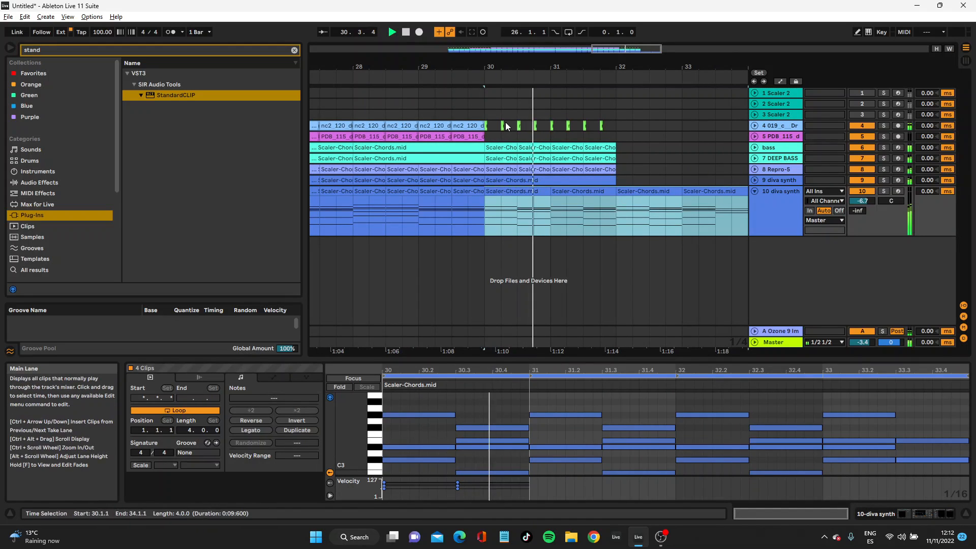
Duplicate the bars 30 and 31 section of tracks 2 to 9 twice, over bars 32 to 35, and play from bar 34
left_click_drag(487, 107, 611, 176)
key("ctrl+d")
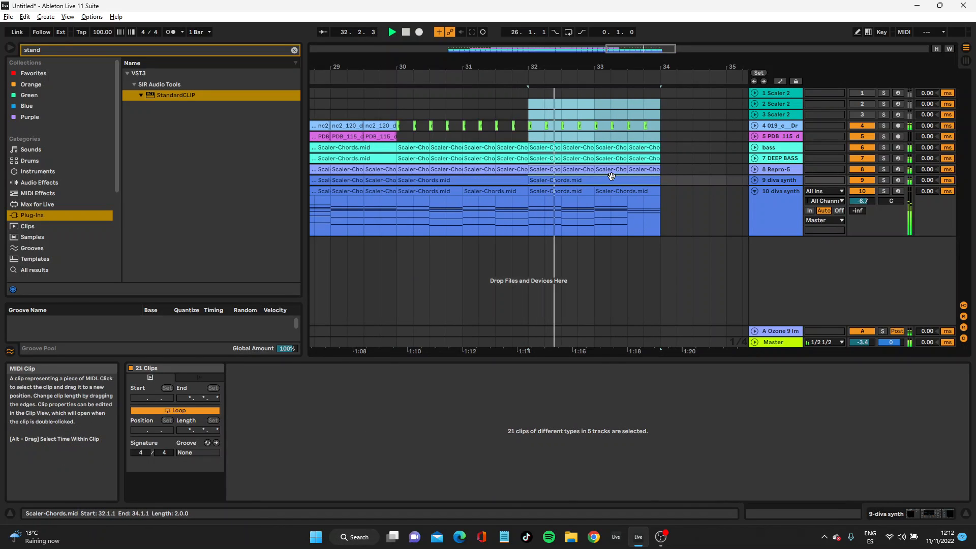
key("ctrl+d")
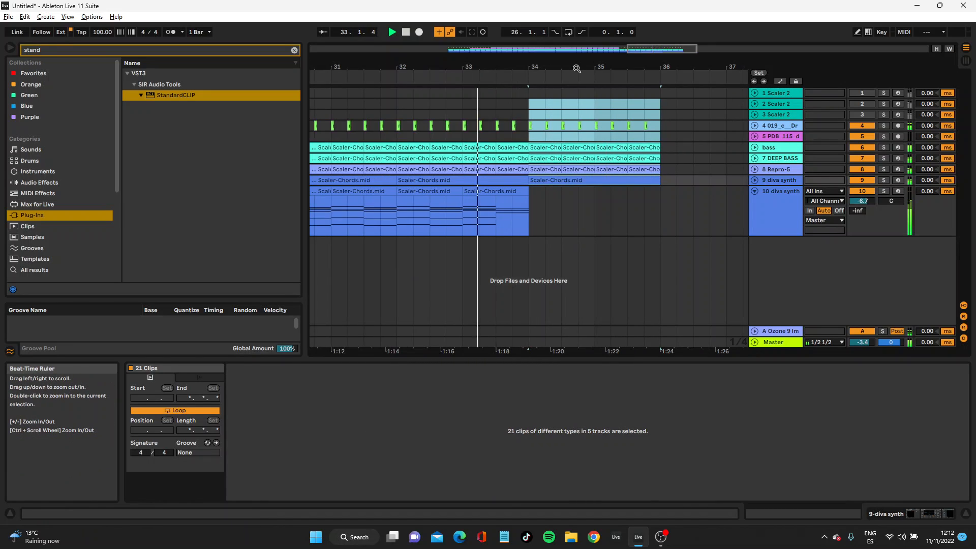
left_click_drag(577, 68, 554, 36)
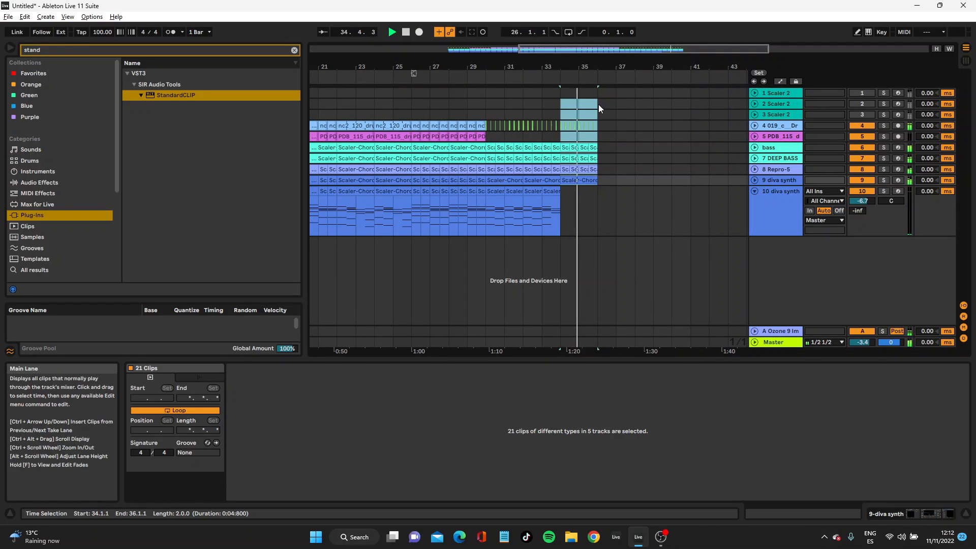
key("space")
key("space")
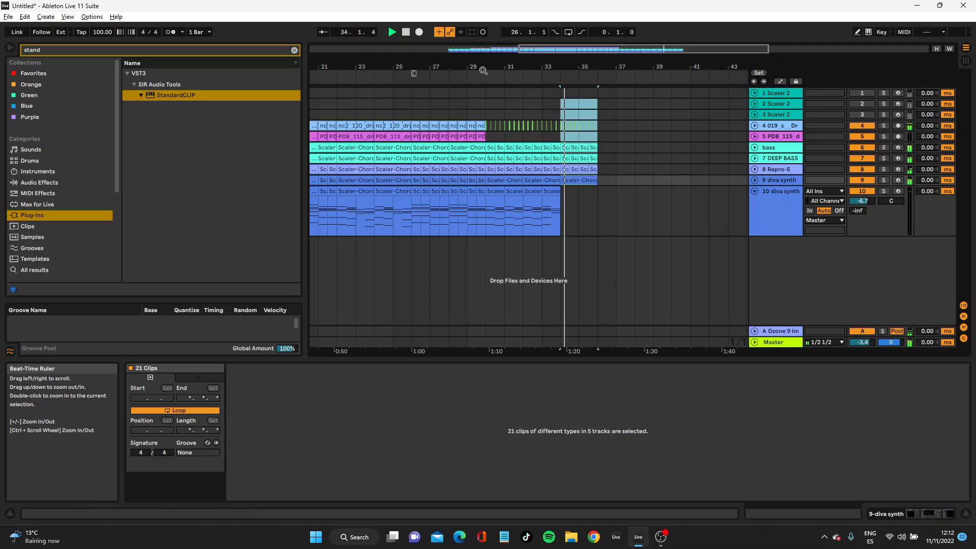
Unfold diva synth track 9 and, with playback stopped, select the diva synth track 10 clips from bar 29 through bar 33
left_click(754, 180)
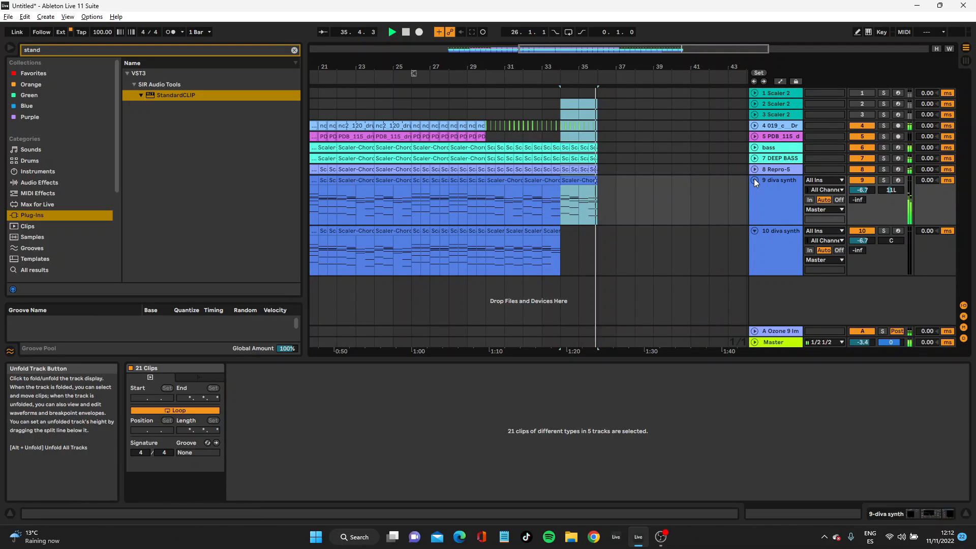
key("space")
left_click(473, 232)
left_click(549, 232, "shift")
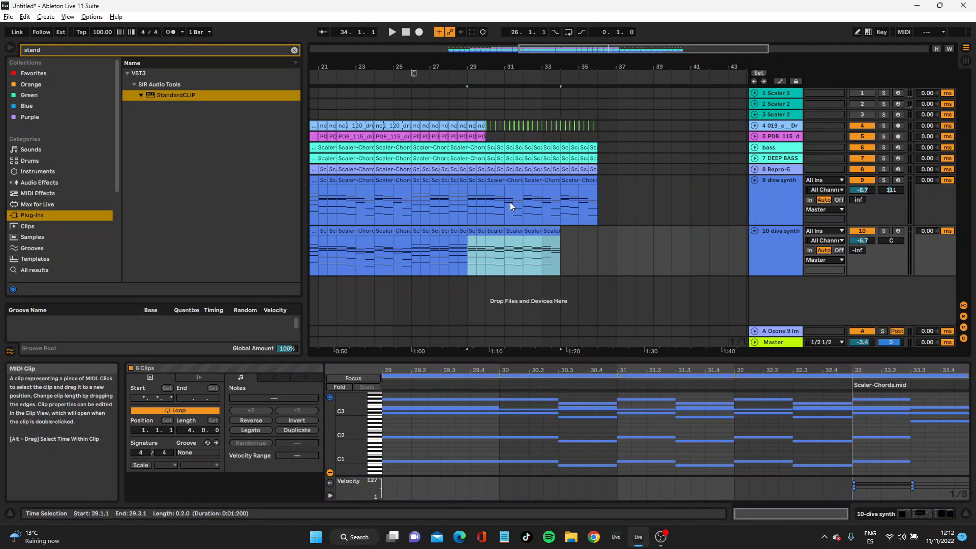
Paste the copied chord clips onto the 9 diva synth track at bar 29, and fold both diva synth tracks
left_click(472, 179)
key("ctrl+v")
key("space")
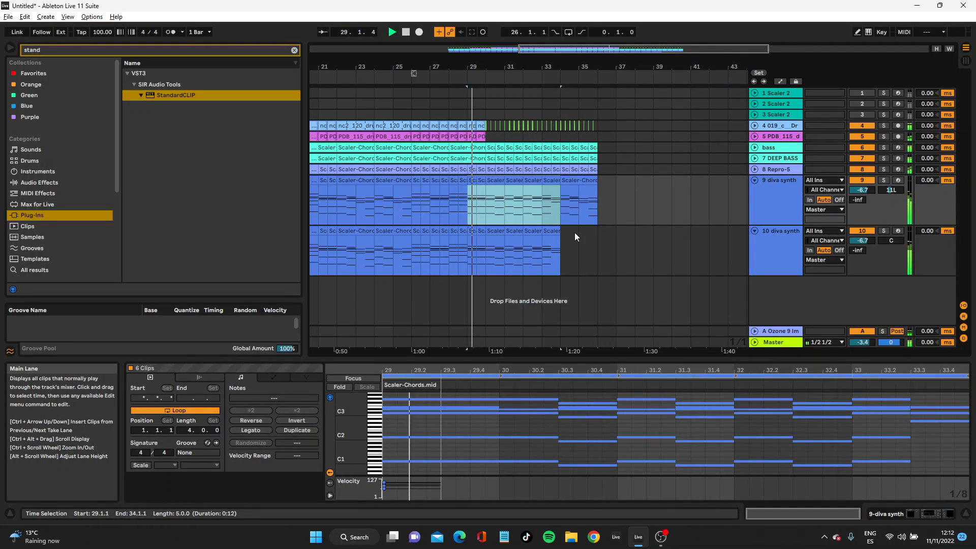
left_click_drag(560, 67, 559, 35)
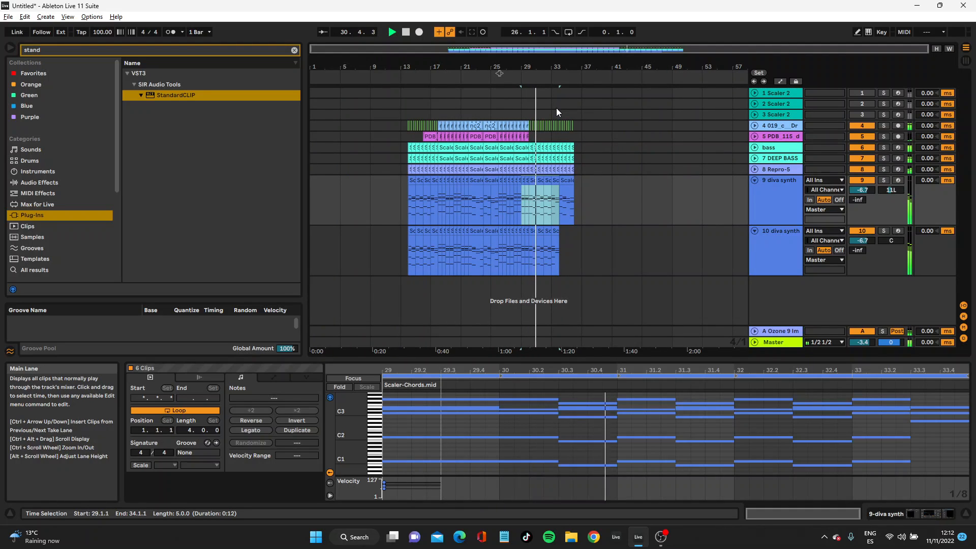
key("space")
left_click(754, 181)
left_click(754, 191)
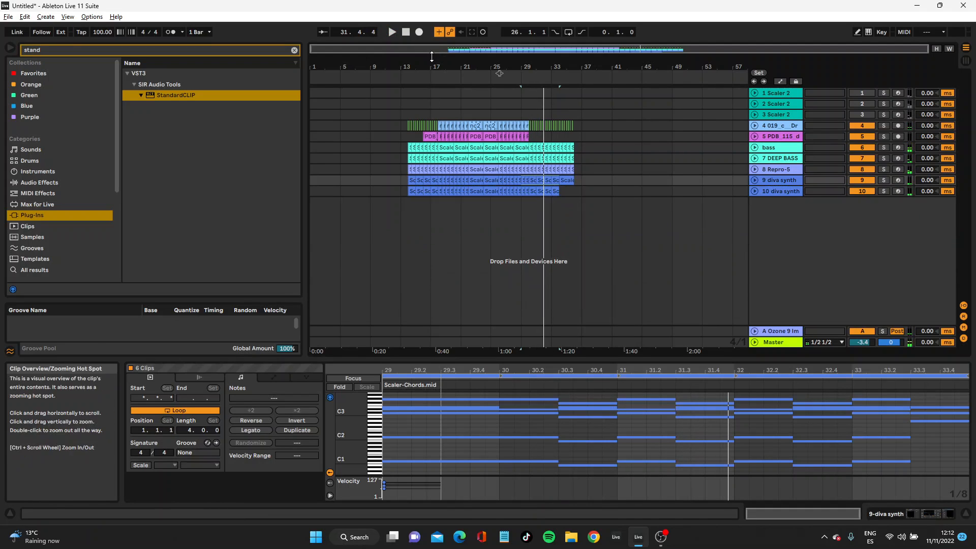
Set the adaptive grid to Narrowest, and split off and deactivate the clips from 17.4.4 to 18.1.1 on tracks 5 to 10
left_click_drag(499, 73, 481, 128)
left_click_drag(496, 51, 519, 91)
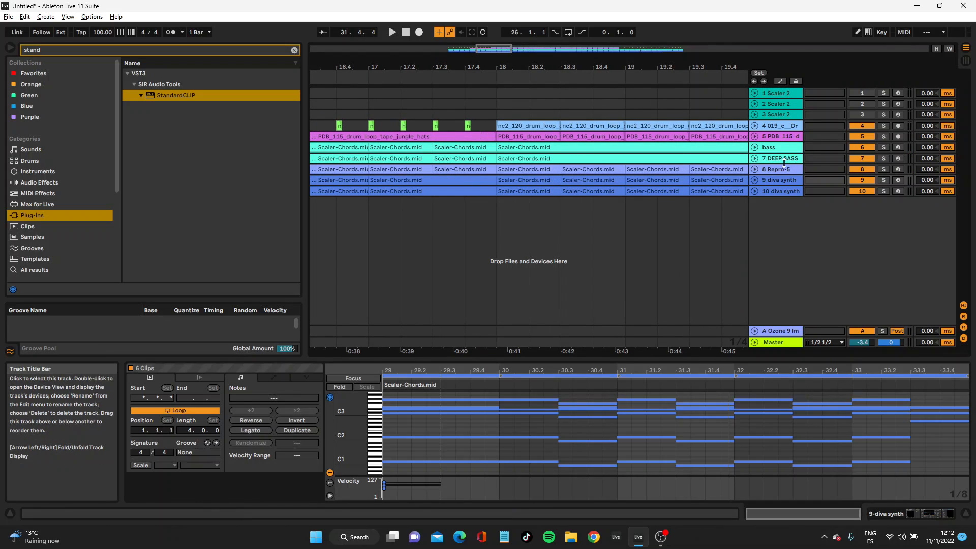
left_click_drag(492, 71, 505, 94)
right_click(474, 97)
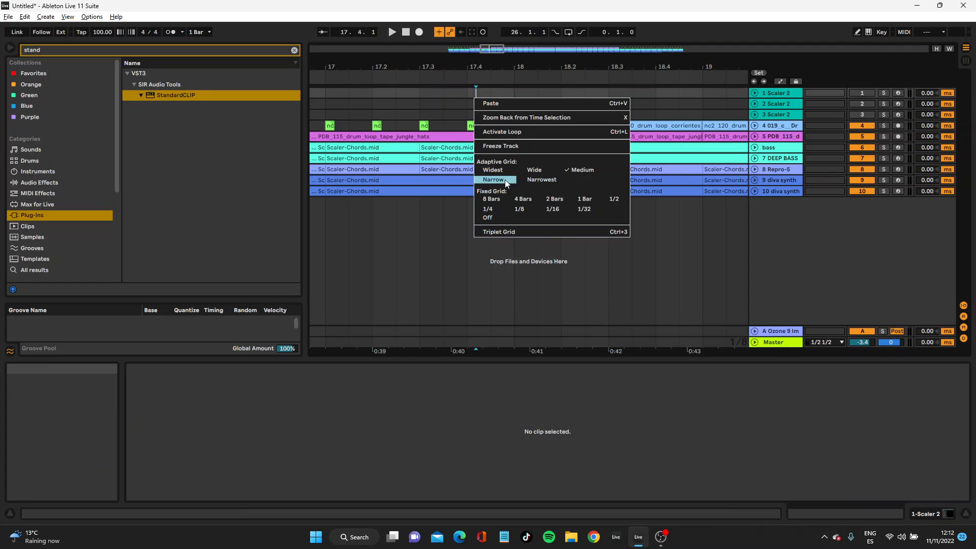
left_click(534, 181)
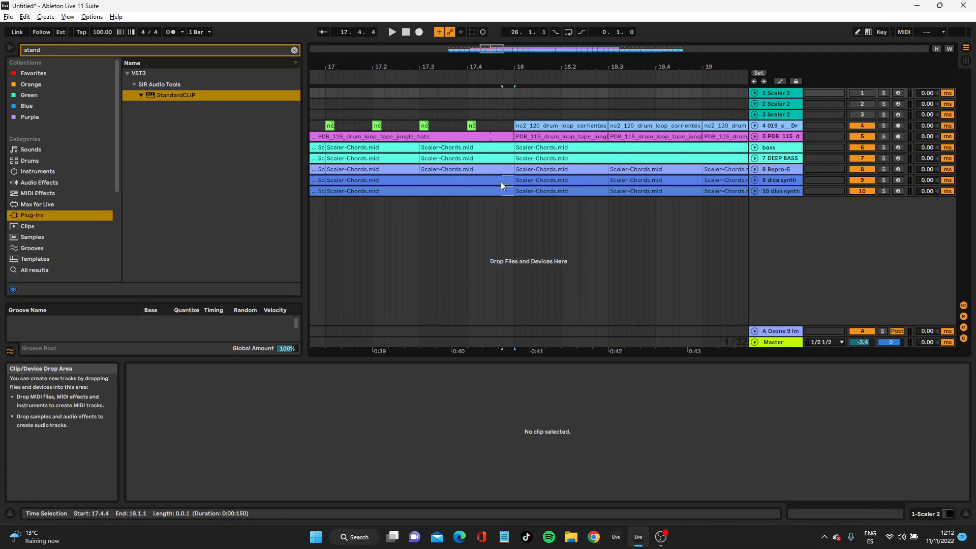
key("ctrl+e")
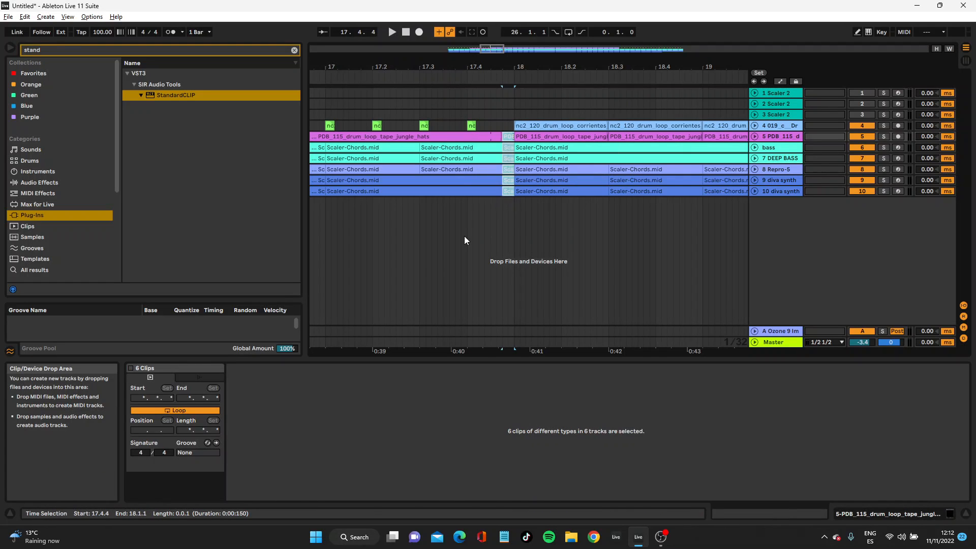
Play the arrangement from bar 17 to check the gap before bar 18
left_click(357, 79)
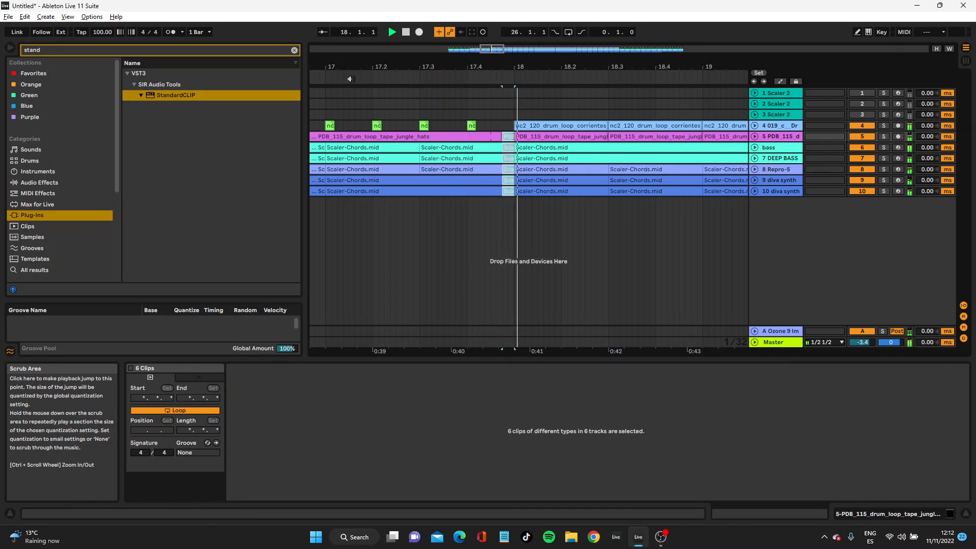
left_click_drag(470, 64, 539, 67)
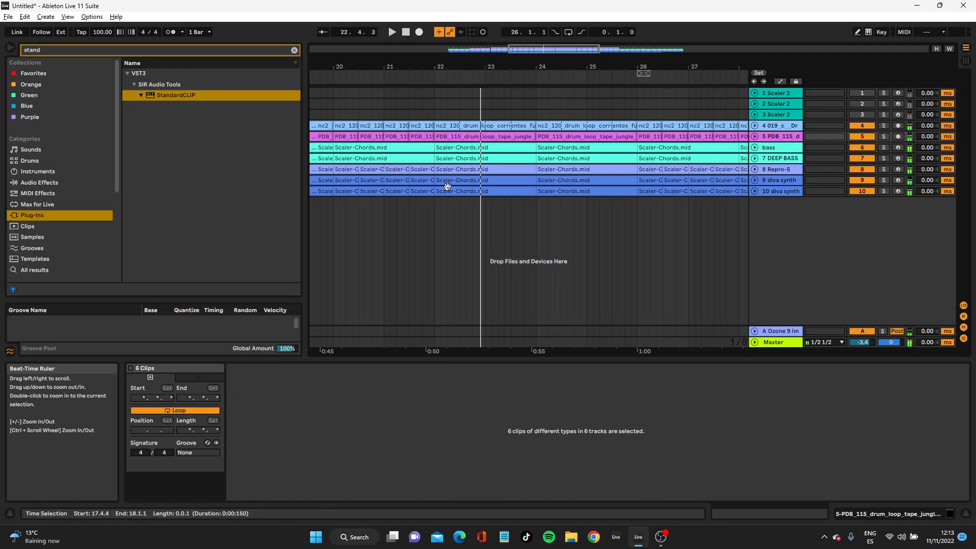
left_click(435, 199)
key("space")
Split off and deactivate the clips from 21.4.4 to 22.1.1 on tracks 4 to 10, and extend the track 4 drum clip to 22.1.1
left_click_drag(460, 70, 441, 193)
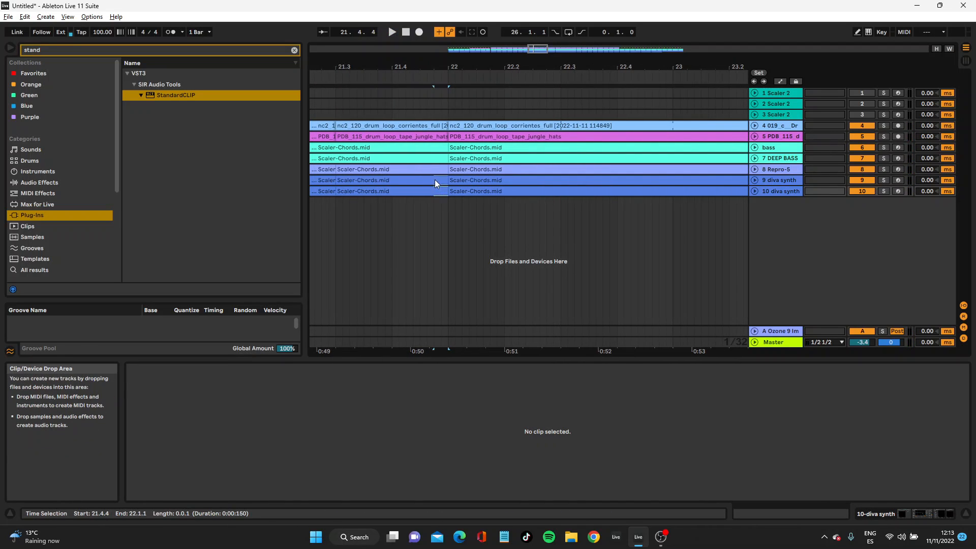
left_click_drag(437, 129, 444, 195)
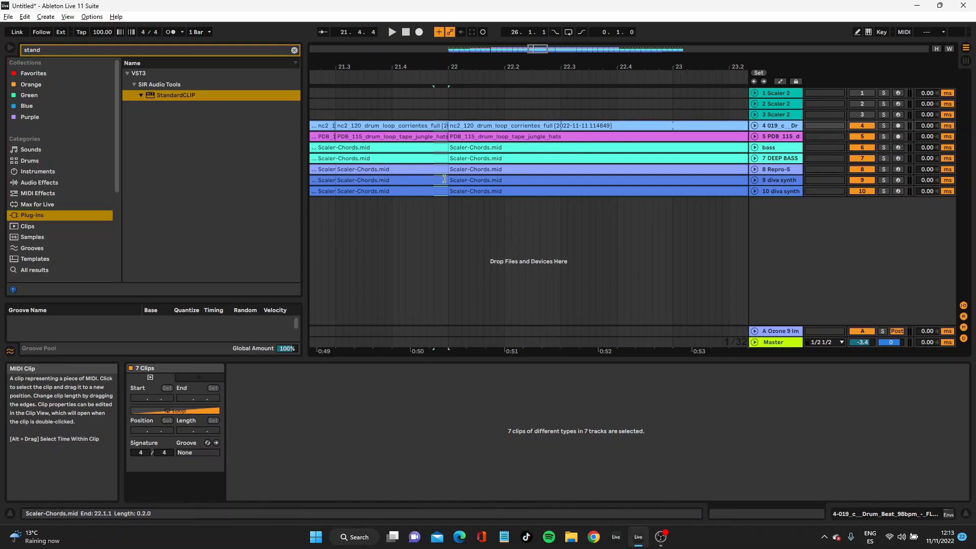
key("ctrl+e")
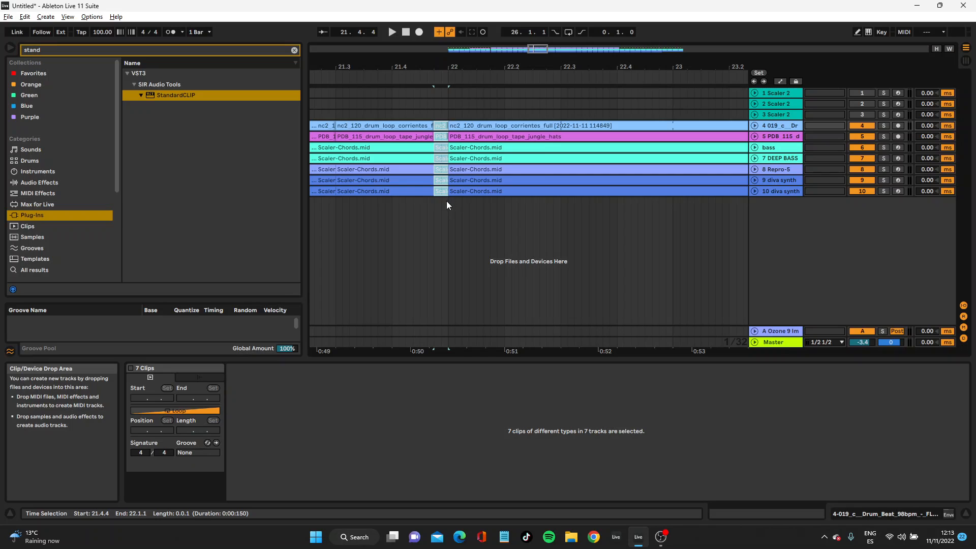
left_click(431, 125)
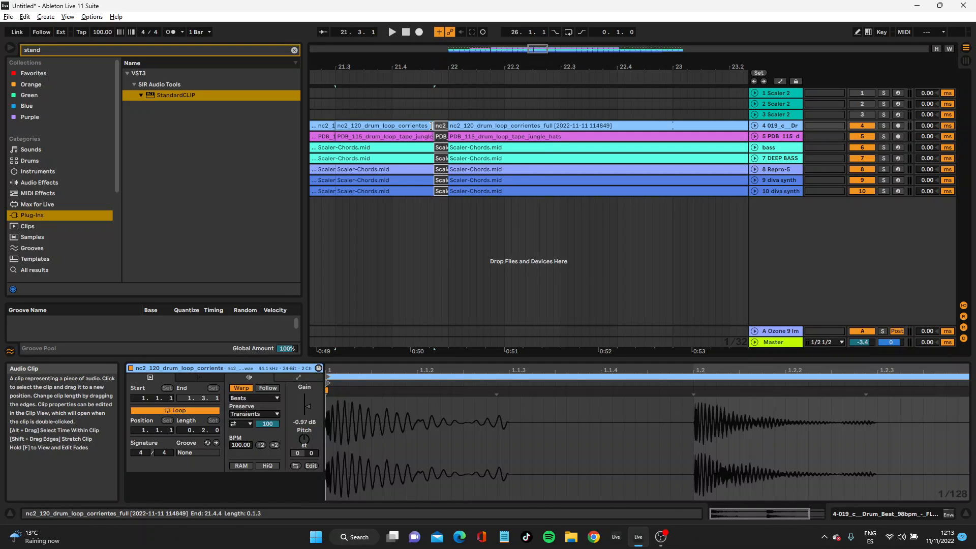
left_click_drag(431, 126, 444, 125)
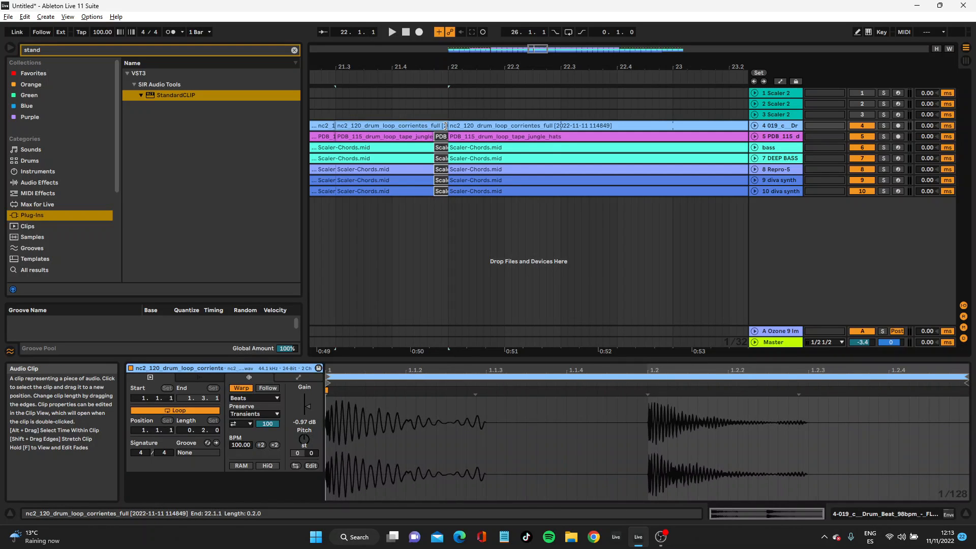
Split off and deactivate the clips from 25.4.1 to 26.1.1 on tracks 5 to 10, leaving the track 4 drums playing
left_click_drag(430, 67, 429, 34)
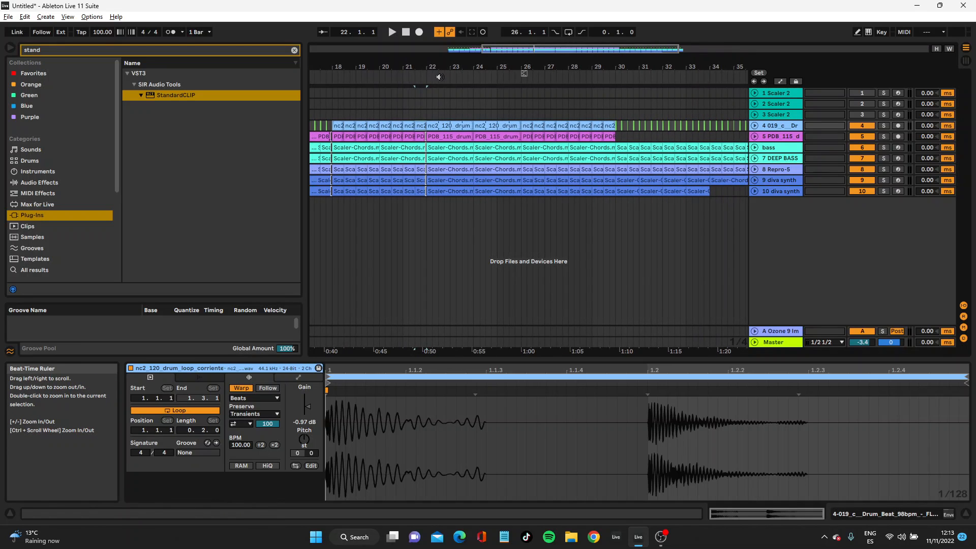
left_click_drag(529, 72, 532, 154)
left_click_drag(514, 199, 501, 137)
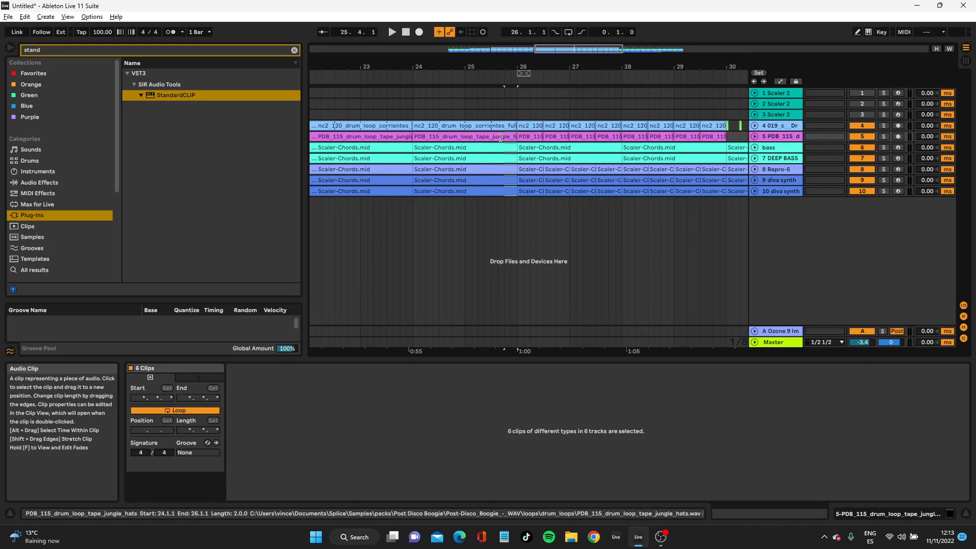
key("ctrl+e")
Split off and deactivate the clips from 29.4.3 to 30.1.1 on the bass and synth tracks 6 to 10
left_click_drag(490, 66, 494, 10)
left_click_drag(535, 72, 502, 219)
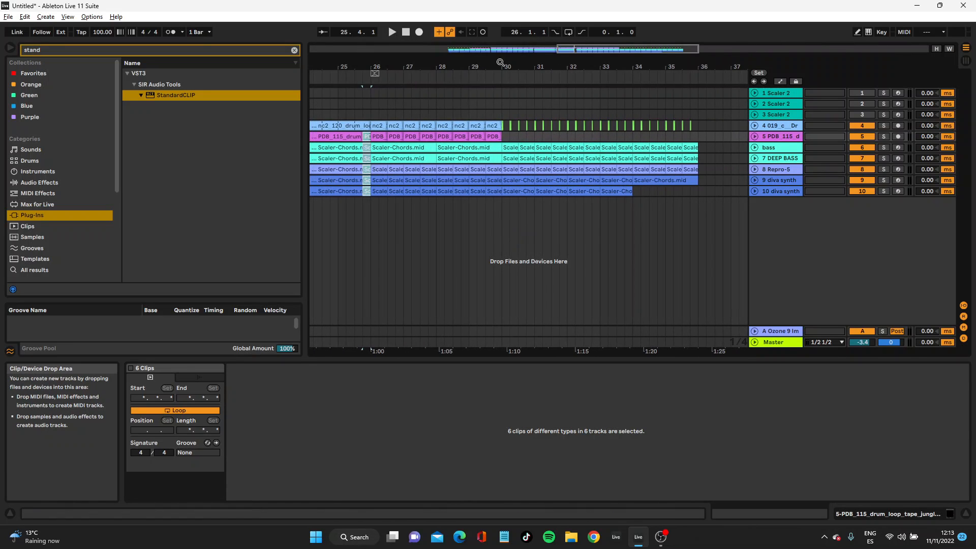
left_click_drag(501, 67, 500, 203)
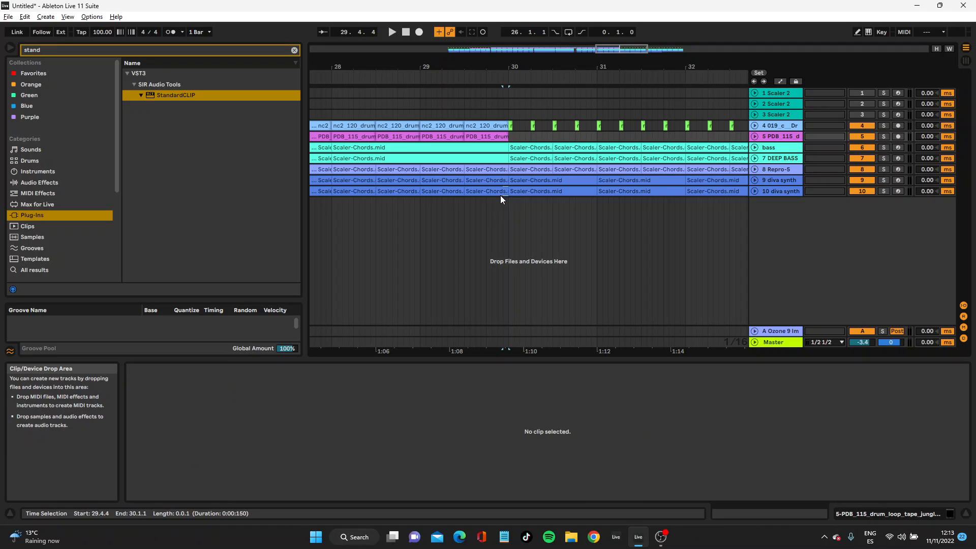
left_click_drag(500, 155, 496, 148)
key("ctrl+e")
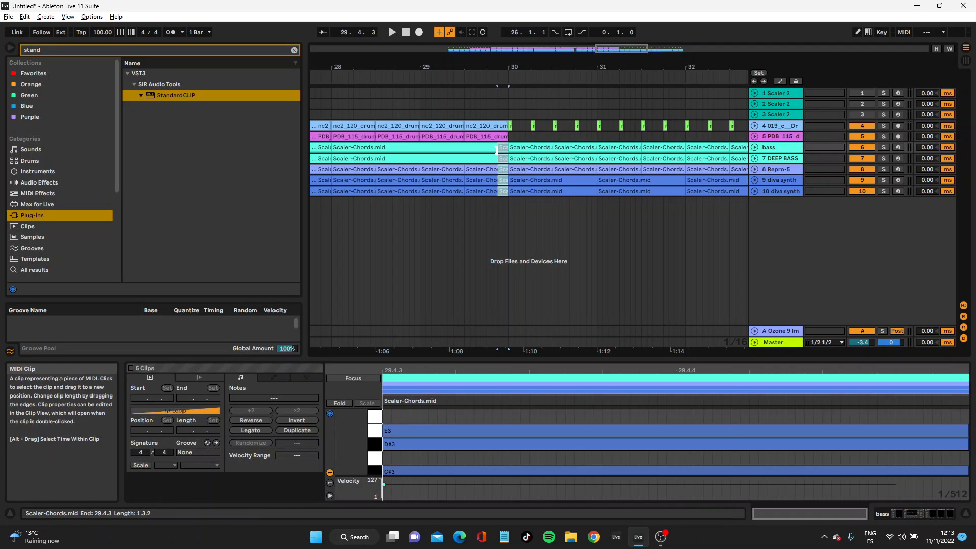
Play the arrangement from bar 25 to check the gap before bar 26
left_click_drag(434, 65, 580, 64)
left_click_drag(366, 65, 566, 68)
left_click(443, 80)
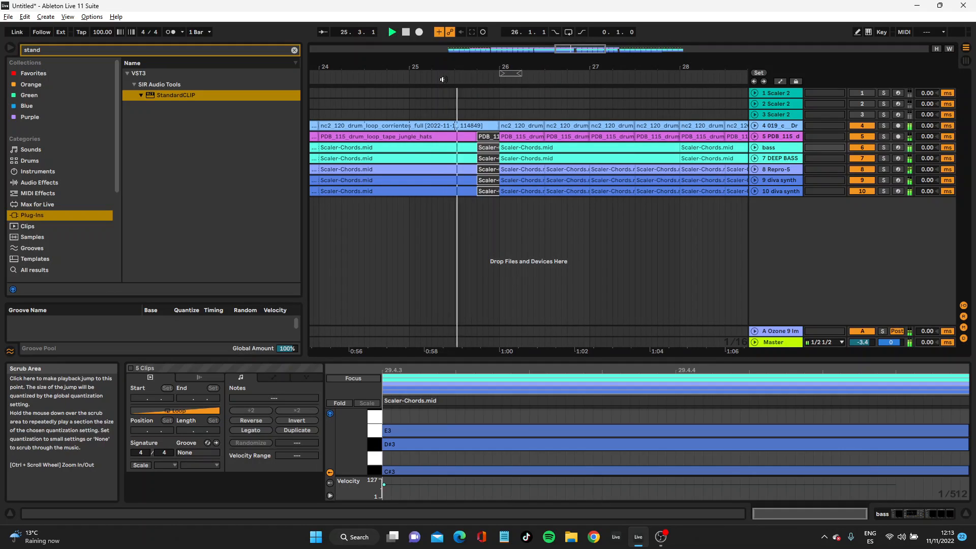
key("space")
left_click_drag(462, 65, 503, 34)
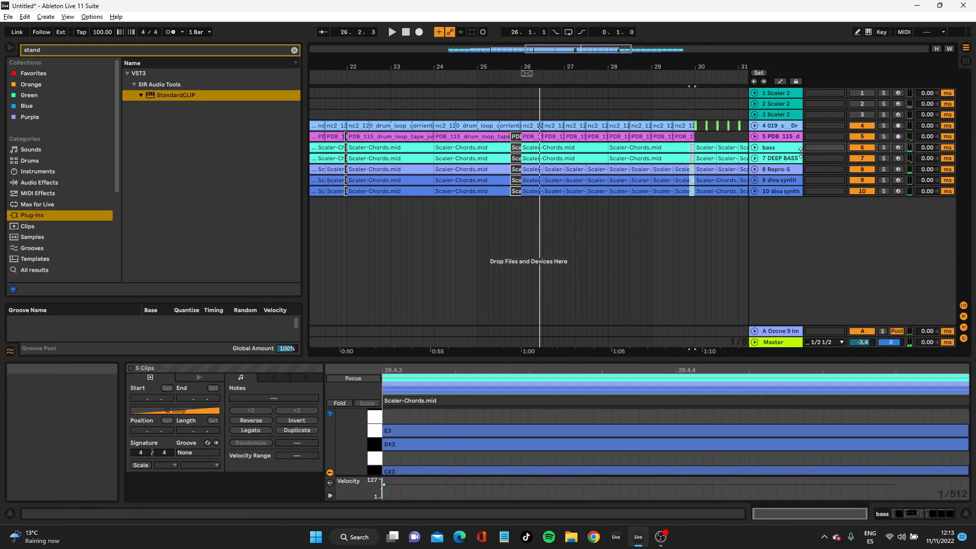
Unfold drum track 4 and duplicate the drum hit at 25.4.1 in sixteenth-note slices up to bar 26
left_click(754, 125)
left_click_drag(511, 73, 520, 84)
left_click_drag(496, 147, 467, 142)
key("ctrl+d")
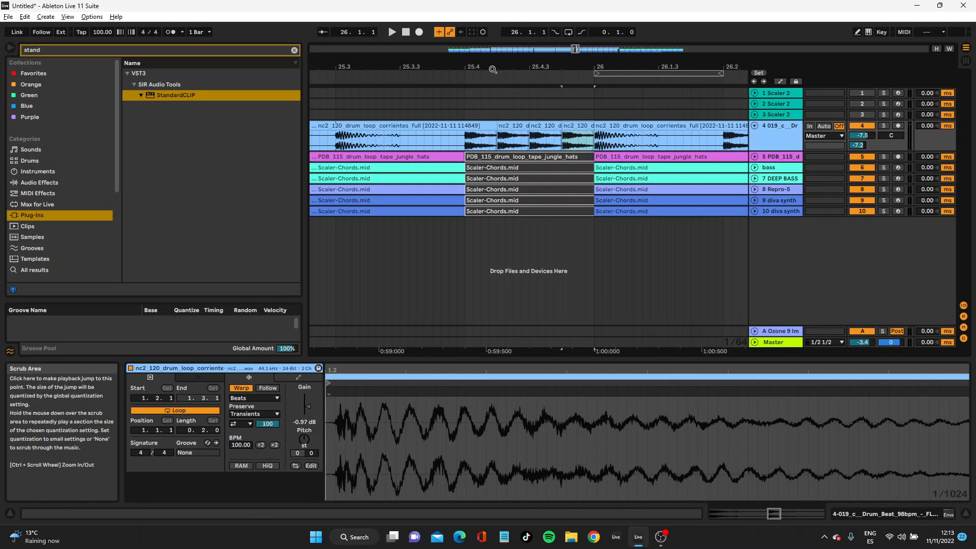
Add short crossfades between the repeated drum slices from 25.4.1 to bar 26
scroll(492, 131, "up", 3, "ctrl")
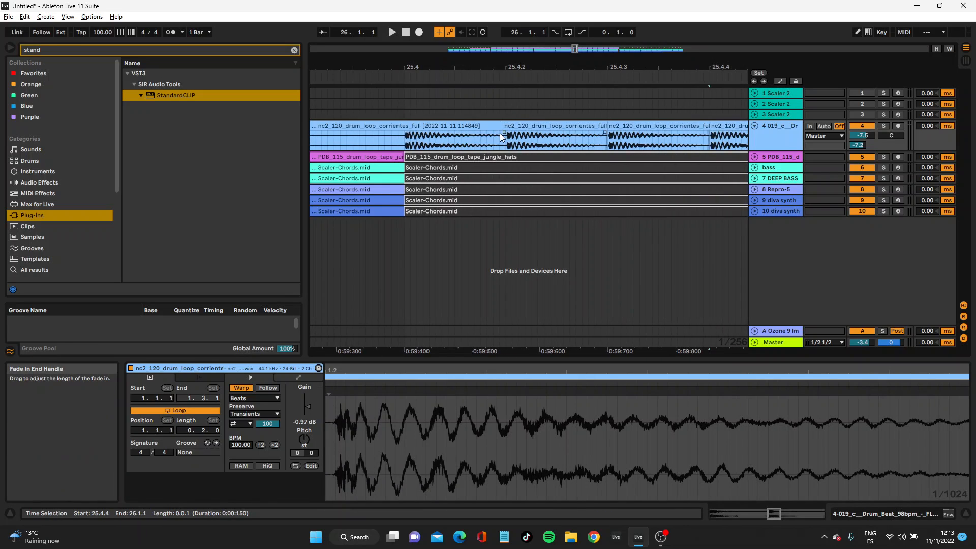
left_click_drag(485, 134, 513, 134)
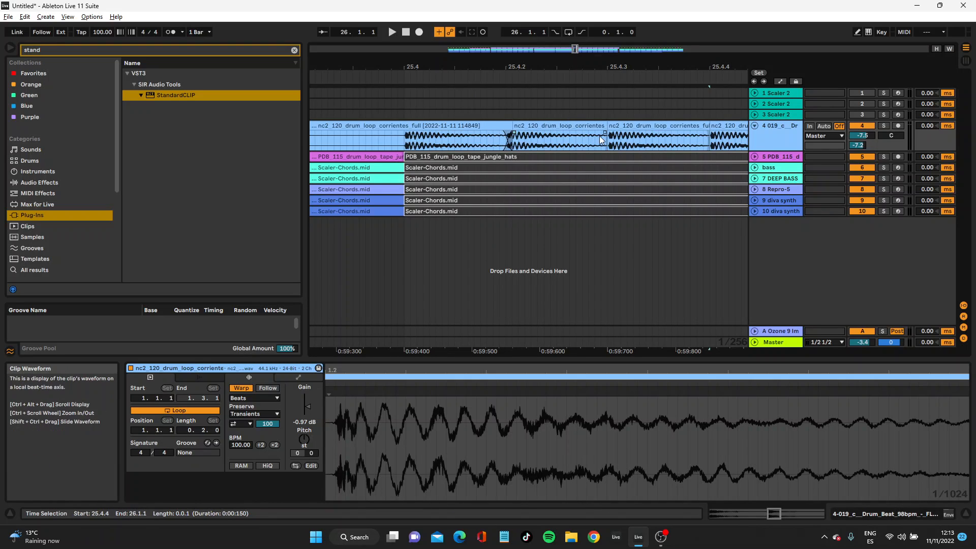
left_click_drag(605, 133, 617, 128)
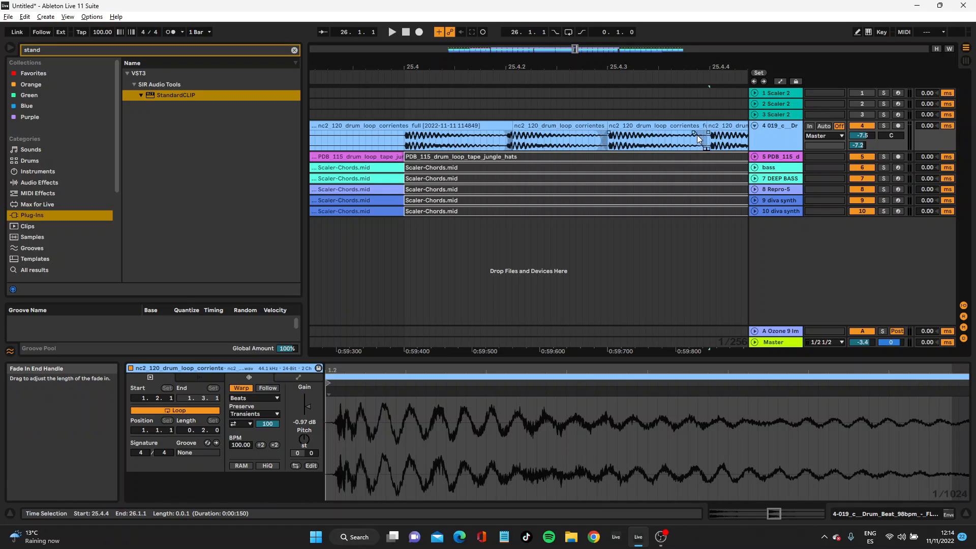
Play the repeated drum hits leading into bar 26 to check the fill
left_click(380, 133)
key("space")
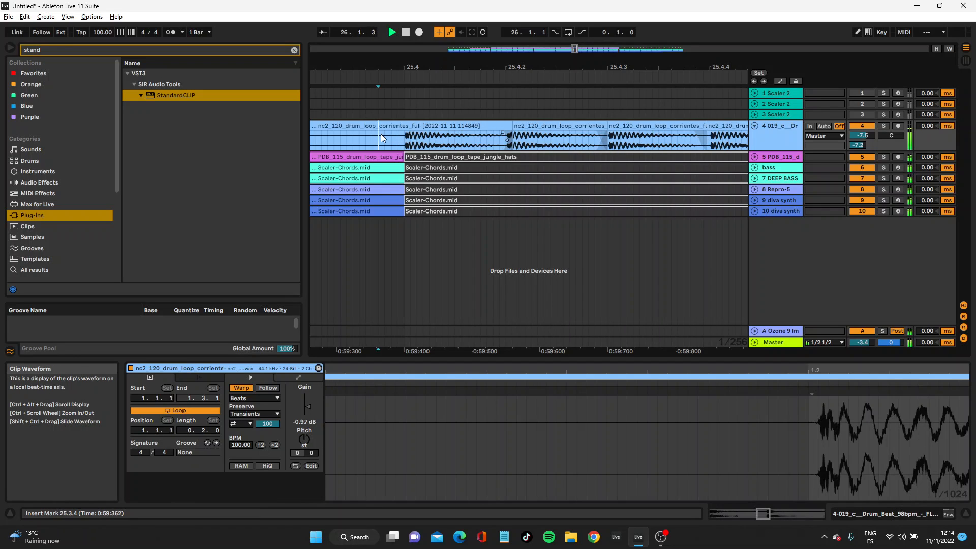
left_click_drag(459, 71, 447, 44)
left_click_drag(610, 67, 610, 109)
key("space")
Try to fill track 4 from 29.4.3 to bar 30 with four duplicates of the short drum slice just before 29.4.3
left_click_drag(504, 145, 492, 148)
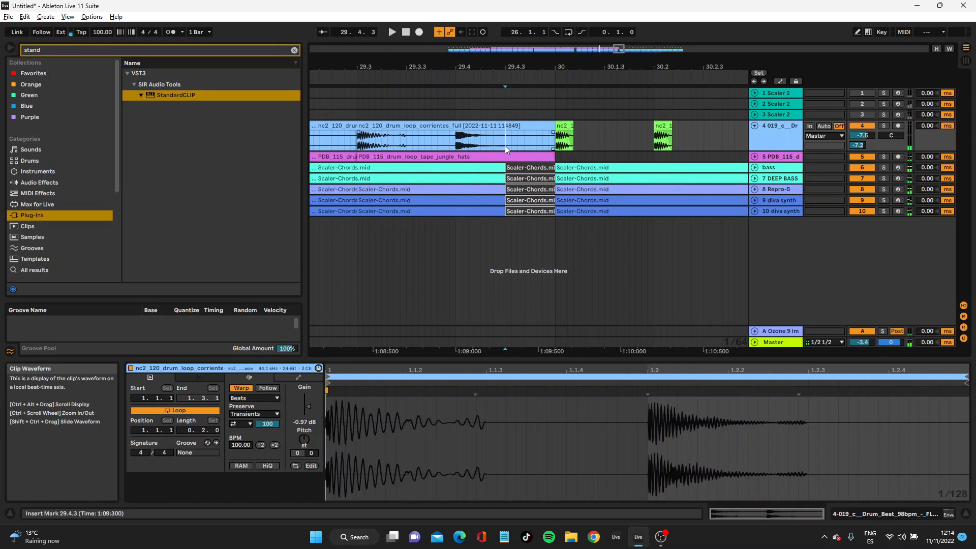
key("ctrl+d")
key("ctrl+d")
key("ctrl+d")
key("ctrl+d")
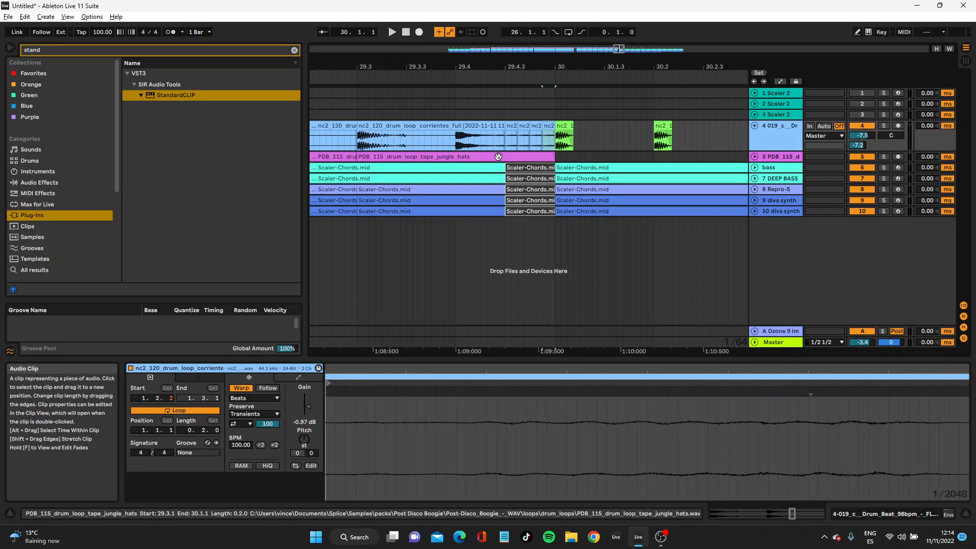
Play the drum track from 29.3 through bar 30 to check the new repeats
left_click(395, 143)
key("space")
key("space")
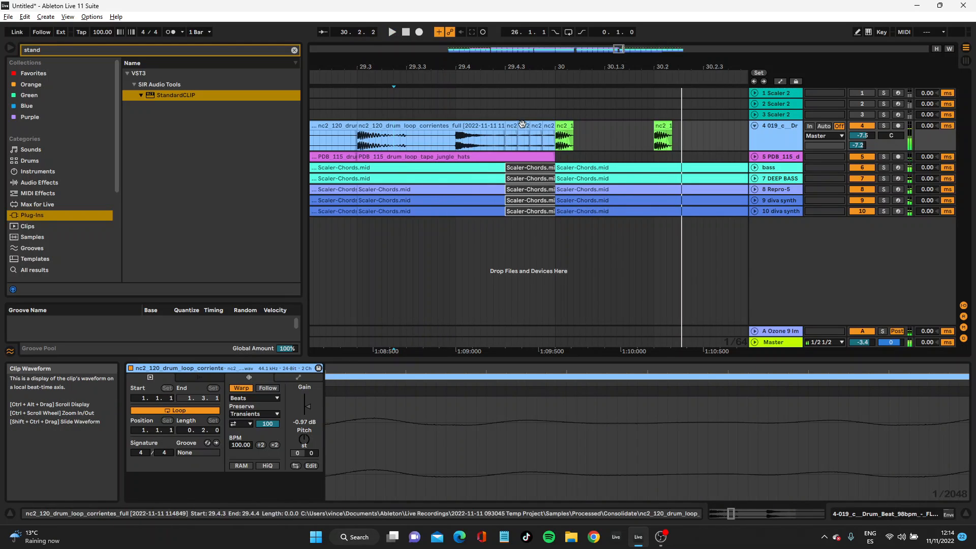
left_click_drag(468, 142, 458, 140)
key("ctrl+d")
key("ctrl+z")
key("ctrl+z")
Replace the four drum slices from 29.4.3 to bar 30 with copies of the hit starting at 29.4.1, and play the fill
left_click(468, 139)
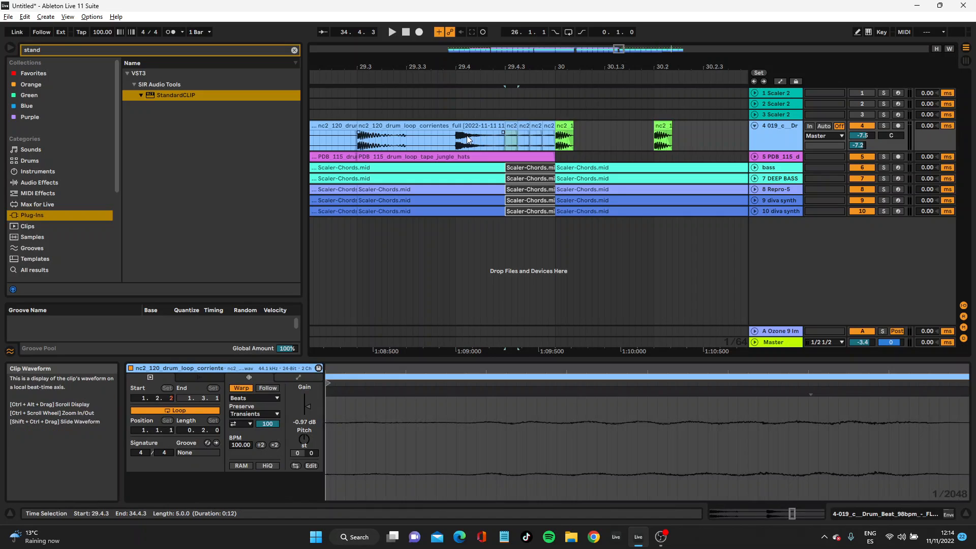
left_click(462, 137)
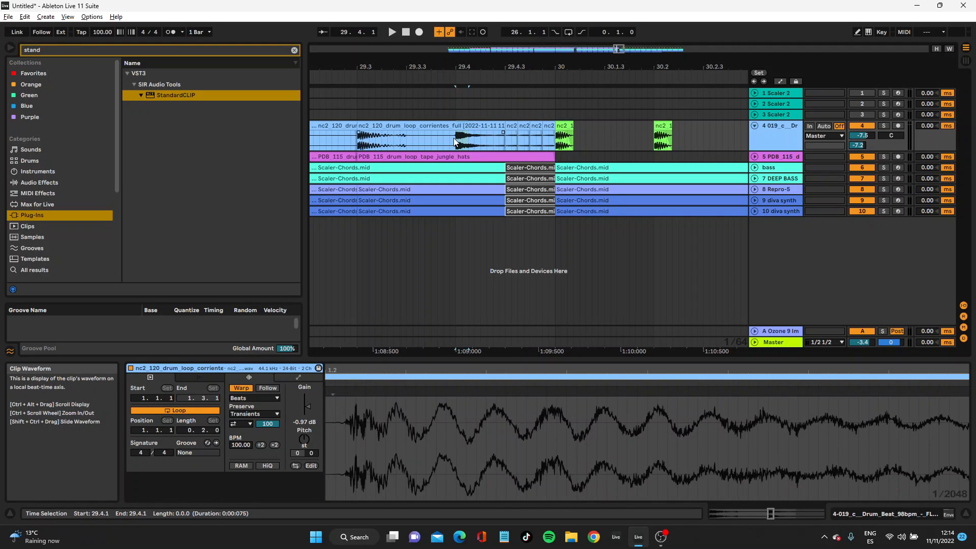
left_click(507, 135)
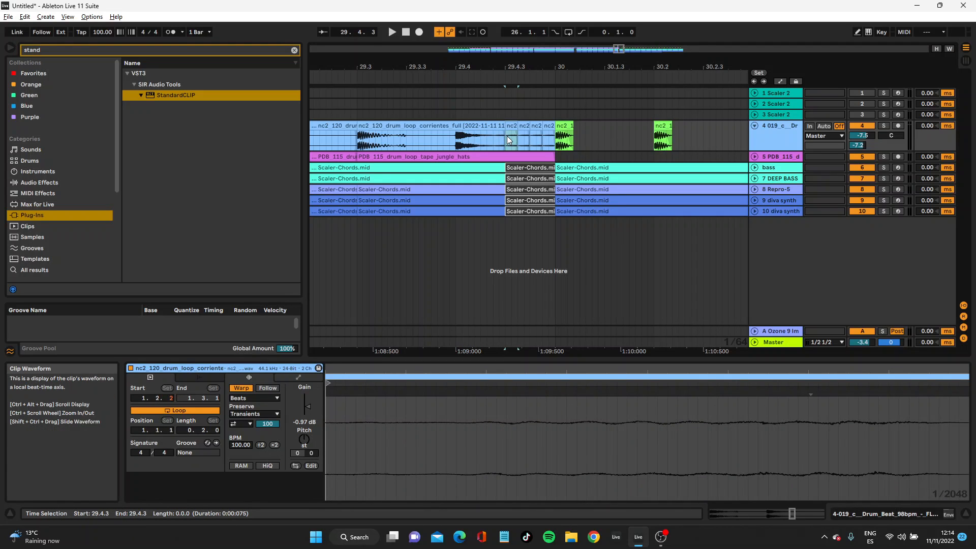
left_click(487, 134)
key("space")
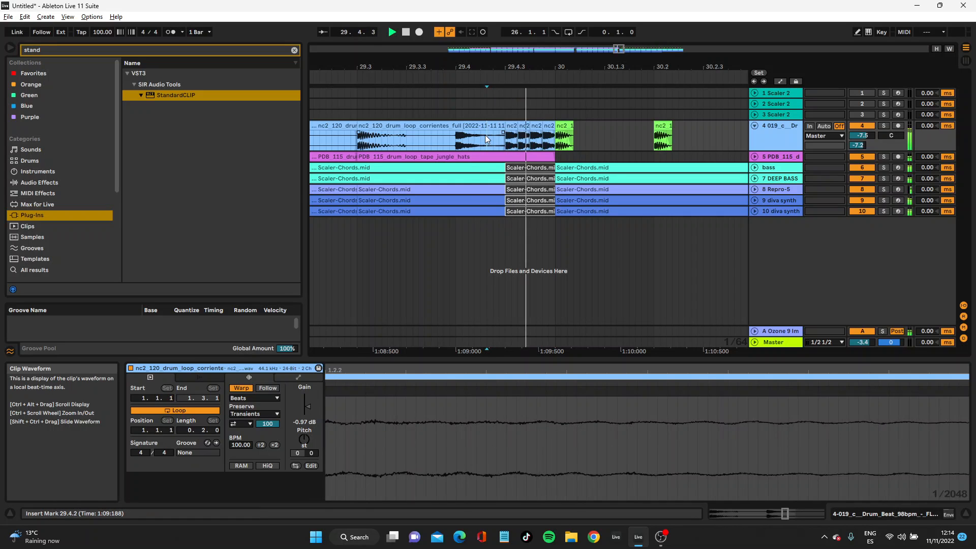
key("space")
Add short fades between the four repeated drum slices from 29.4.3 to bar 30
left_click_drag(520, 67, 520, 93)
left_click_drag(513, 132, 499, 135)
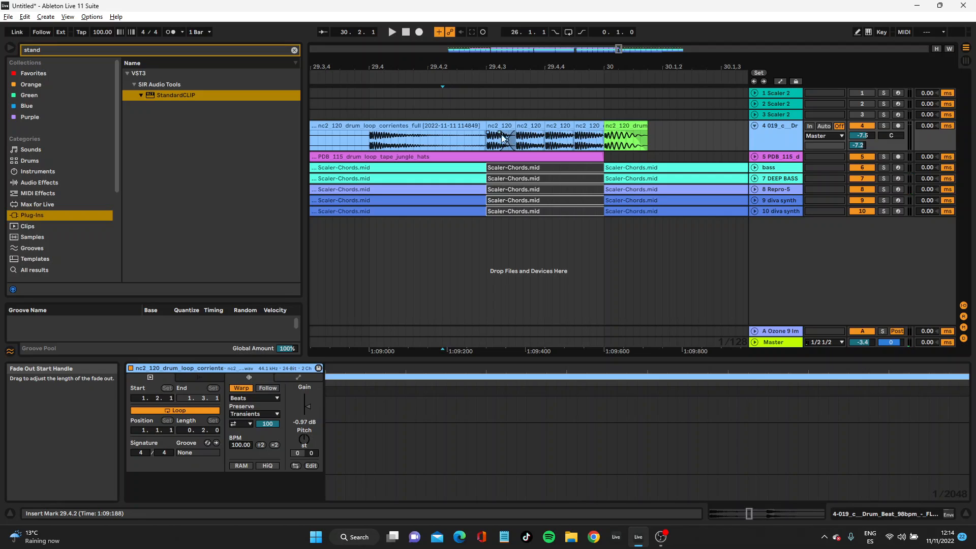
left_click_drag(571, 134, 600, 137)
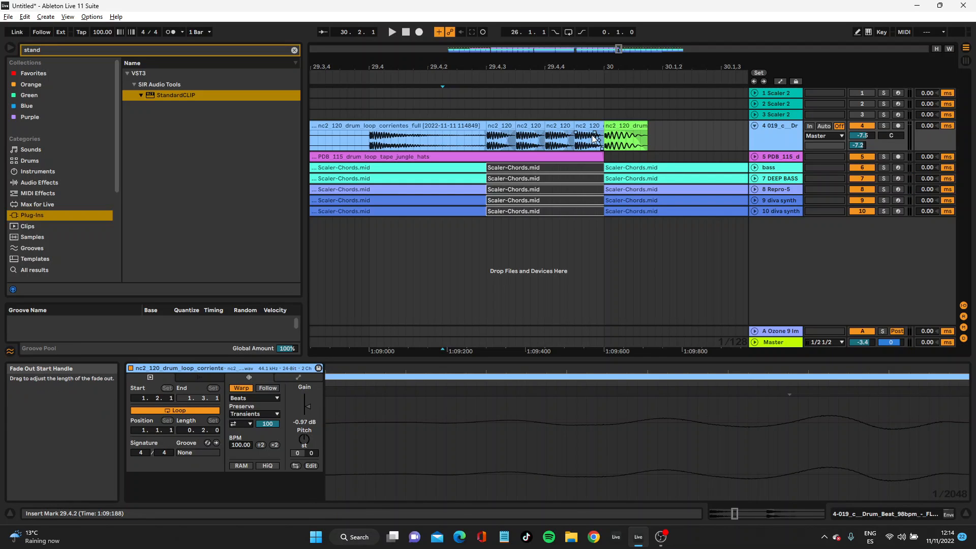
Play the drum fill from 29.4.2 into the section starting at bar 30
left_click(434, 130)
key("space")
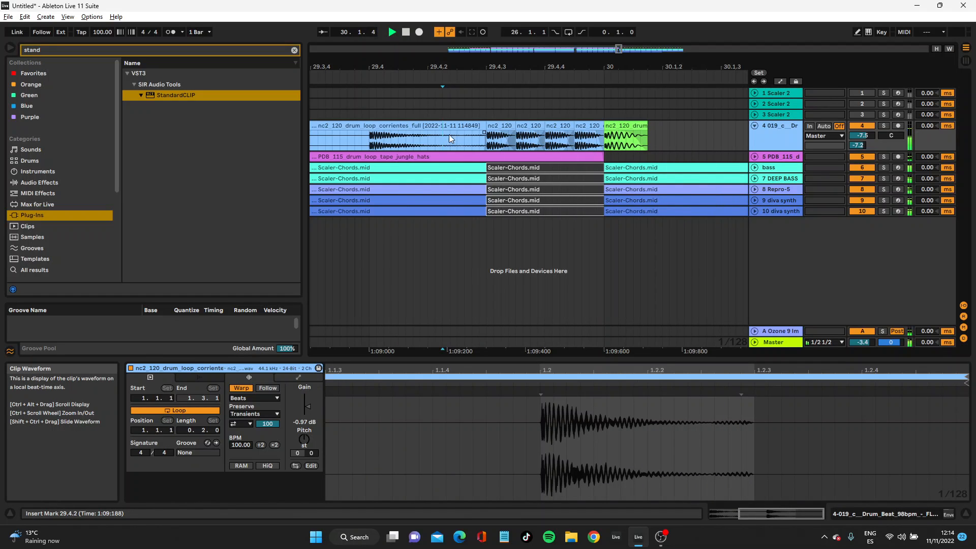
left_click_drag(516, 66, 563, 32)
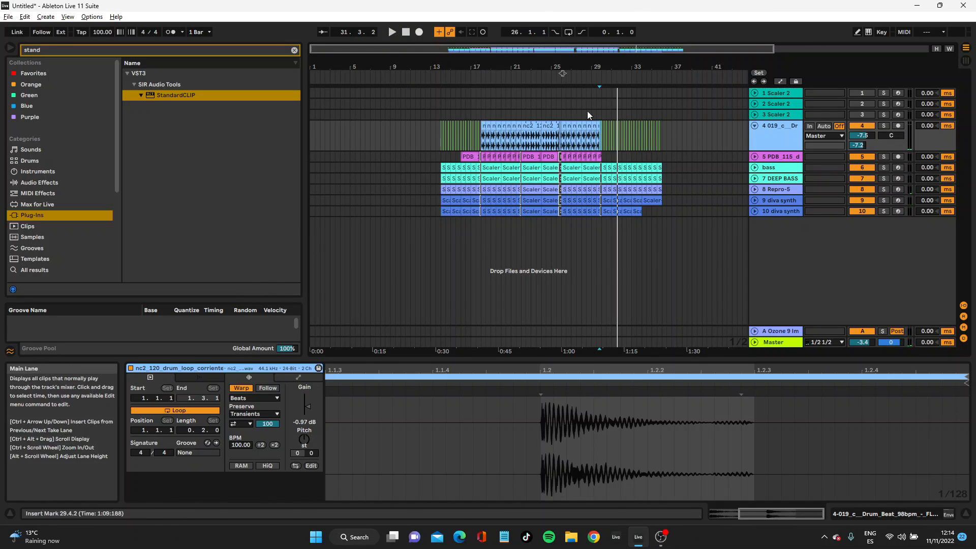
Clear the browser search, browse the SAMPLES folder and collapse its VND1 Drumloops folder
left_click(59, 52)
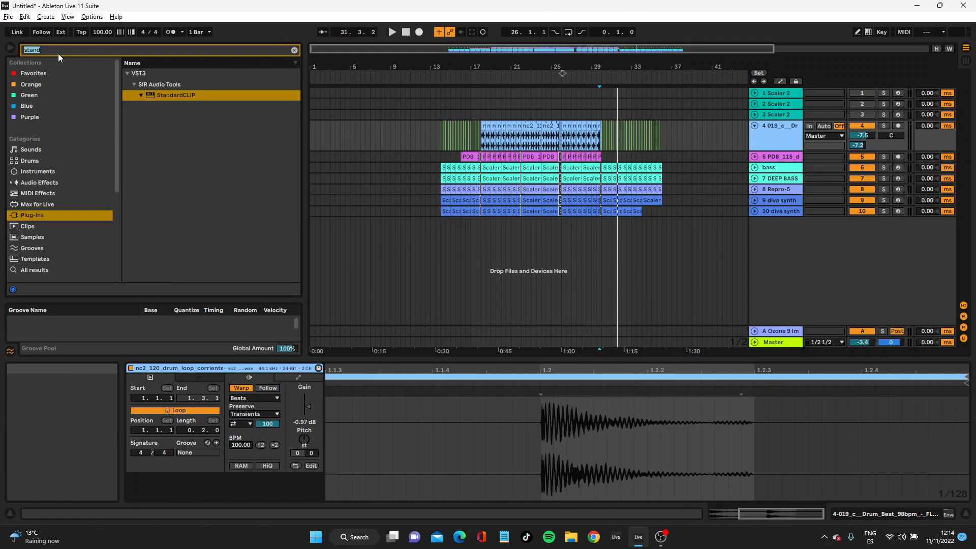
key("BackSpace")
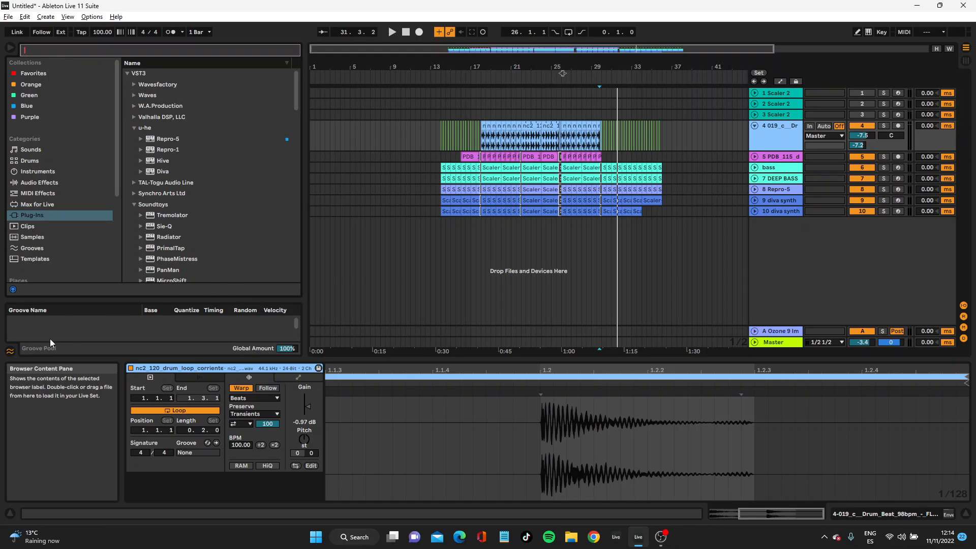
scroll(68, 234, "down", 5)
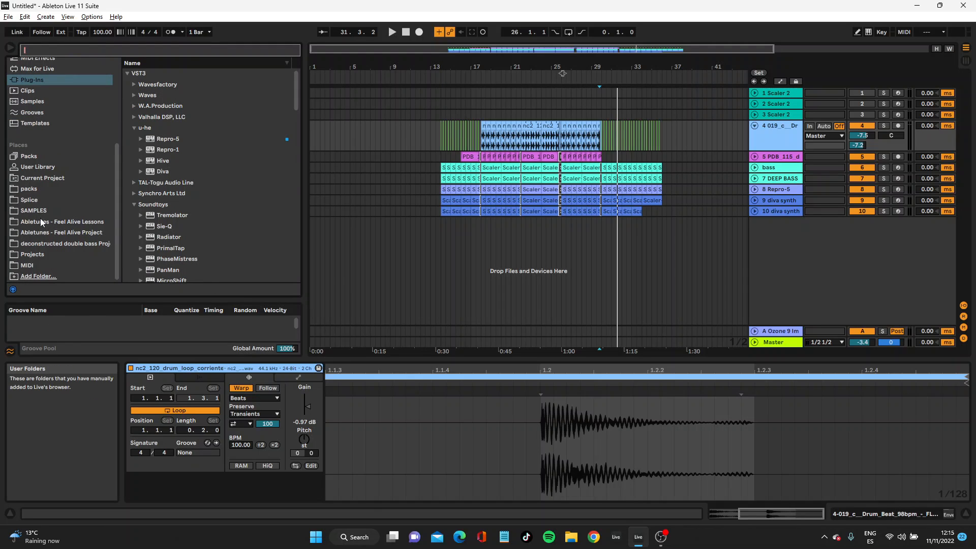
left_click(33, 210)
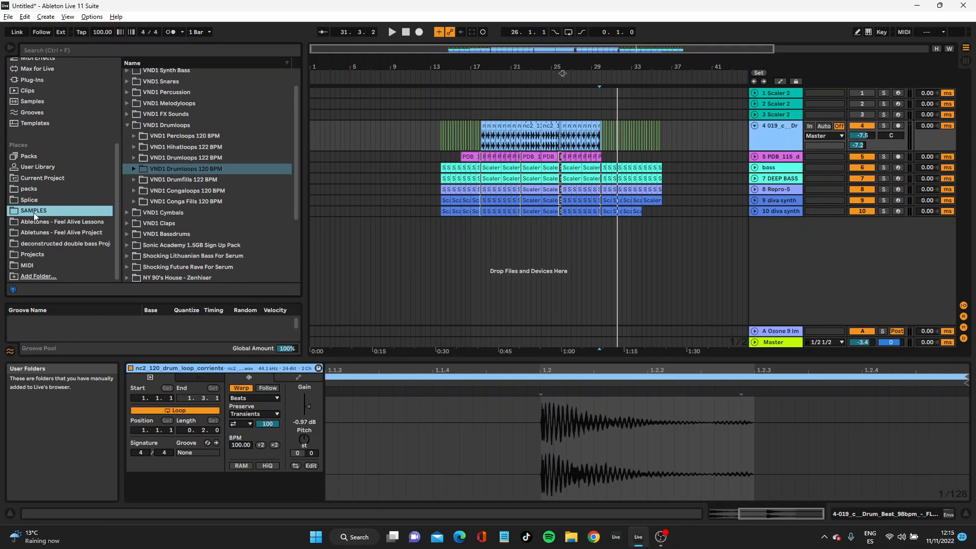
left_click(127, 126)
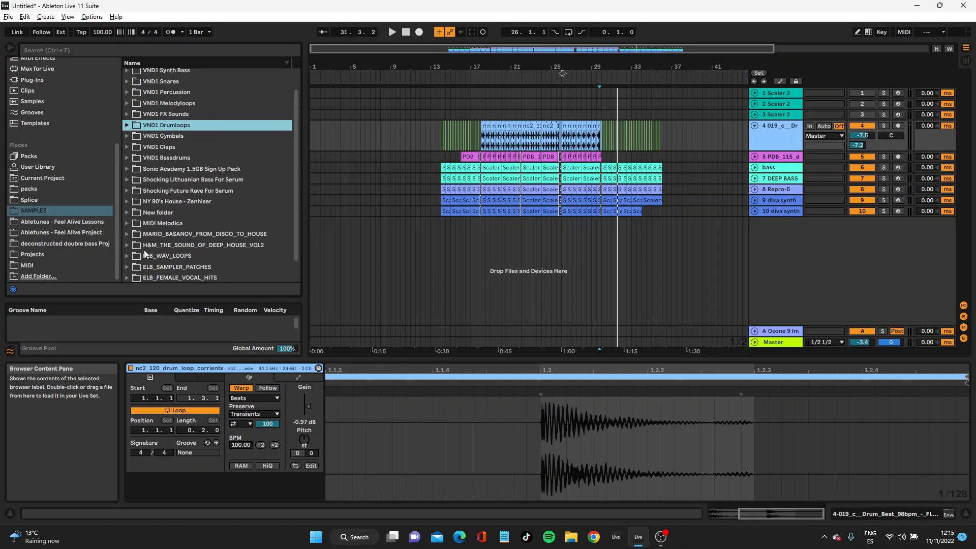
scroll(156, 170, "up", 1)
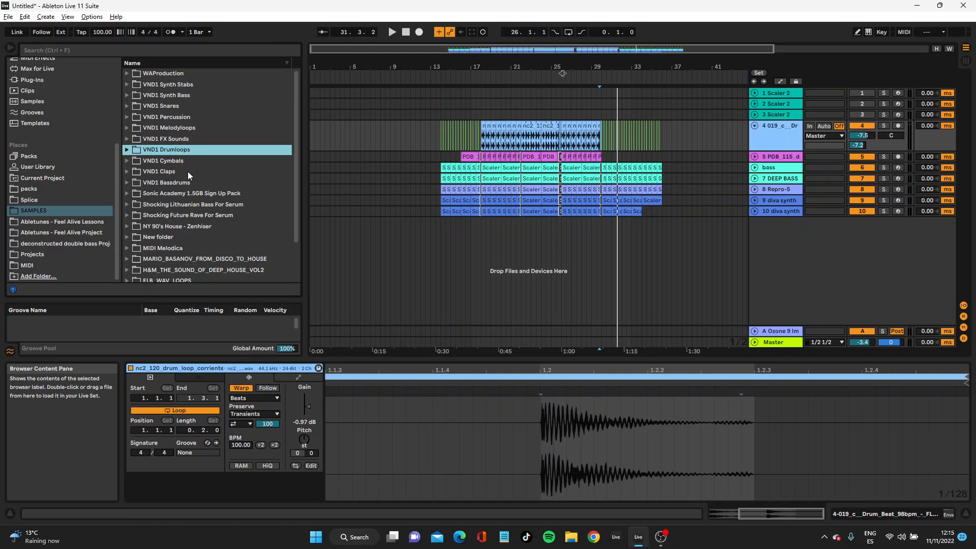
scroll(144, 227, "down", 2)
scroll(167, 205, "up", 2)
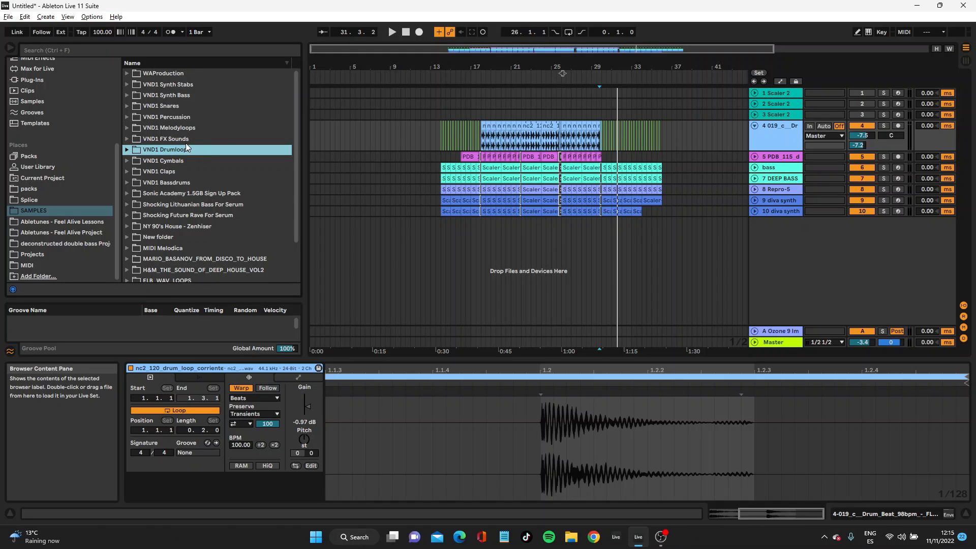
Search the SAMPLES folder for "riser" and "up", and expand the VND1 Uplifter folder inside VND1 FX Sounds
left_click(110, 50)
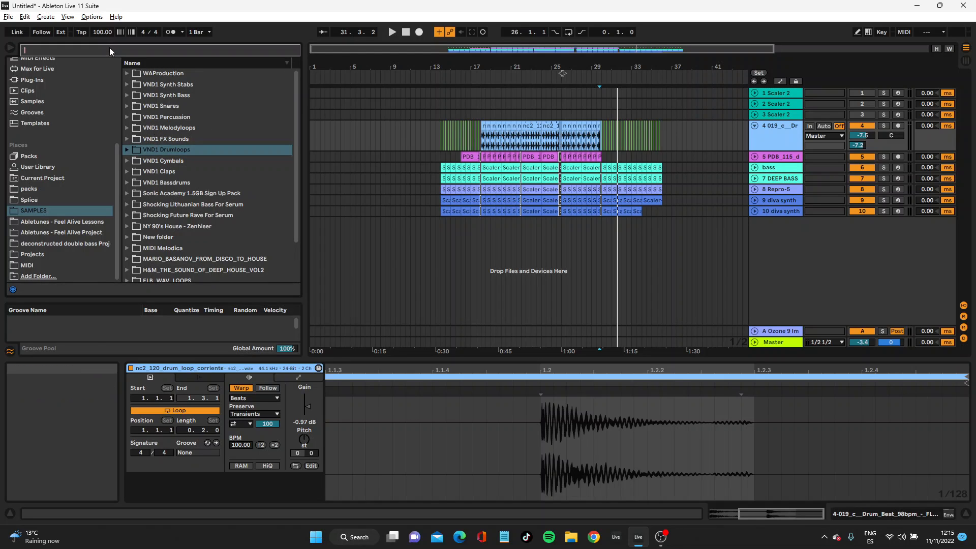
type("riser")
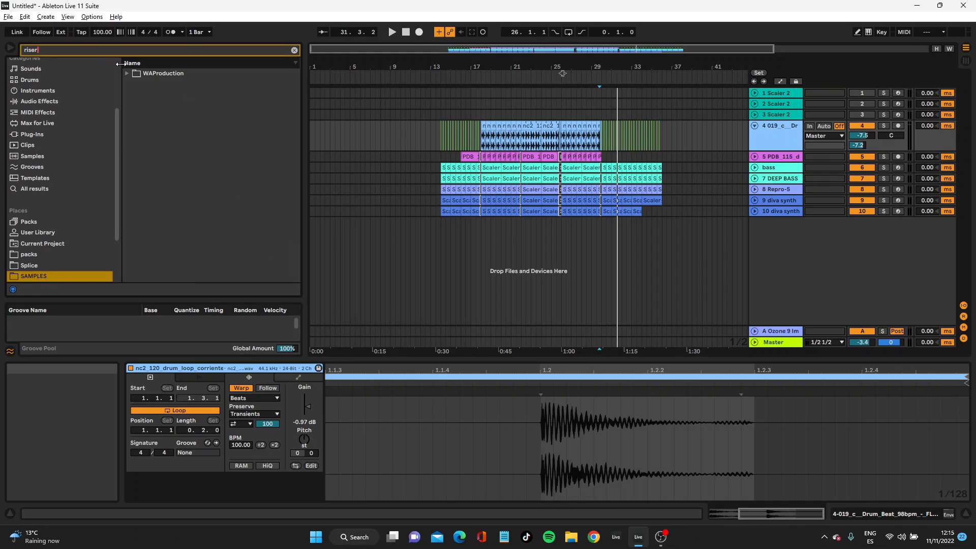
left_click(125, 51)
type("up")
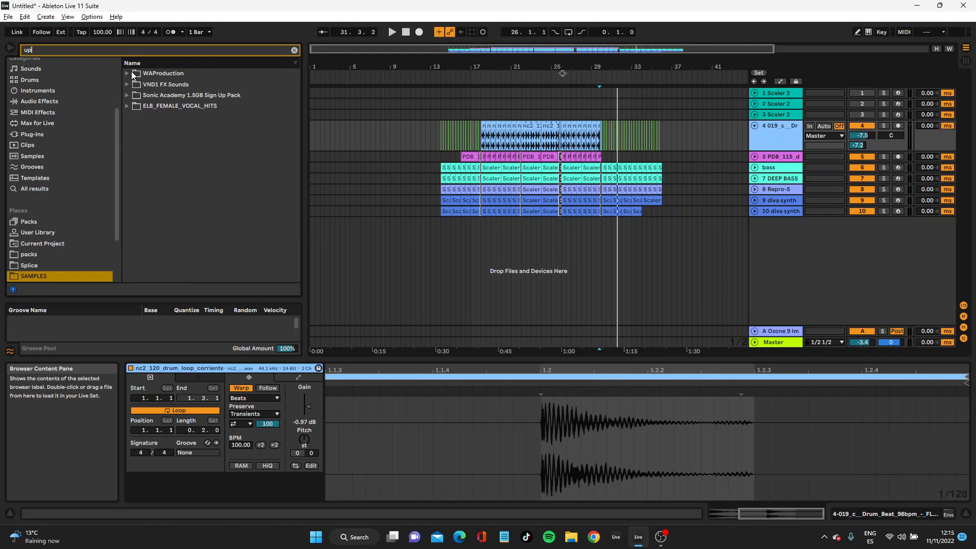
left_click(127, 84)
left_click(133, 95)
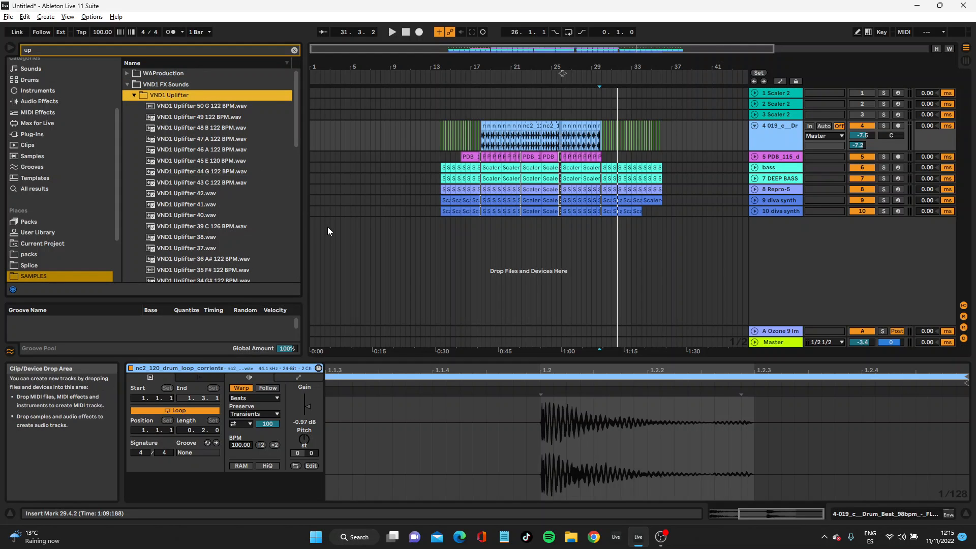
Audition the VND1 uplifters from number 50 downward and place VND1 Uplifter 42 on a new audio track at about 16.2.3
left_click_drag(490, 69, 587, 153)
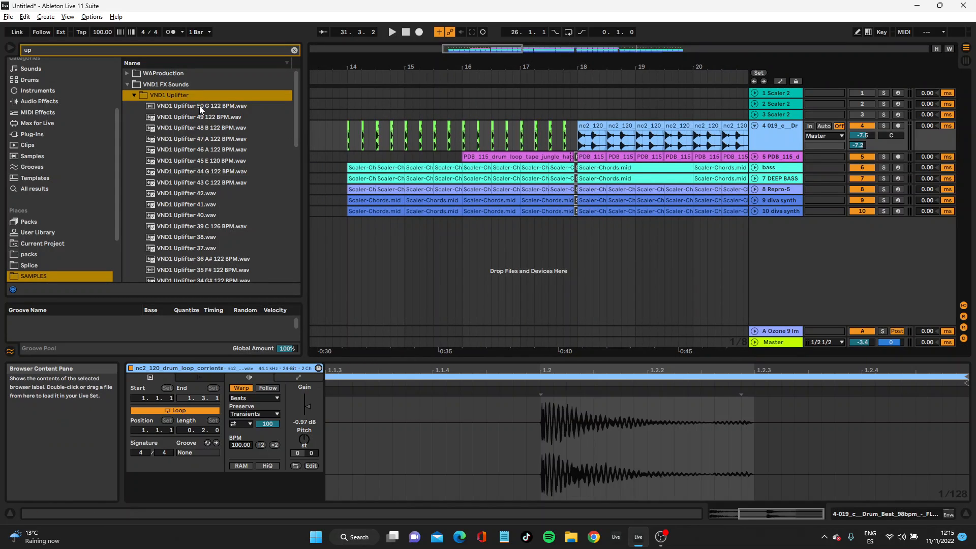
left_click(209, 106)
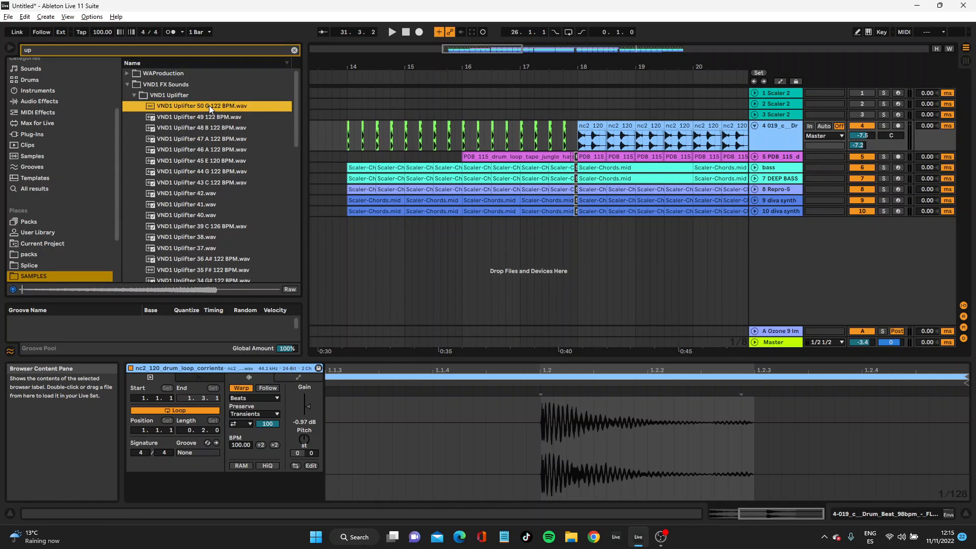
left_click(206, 116)
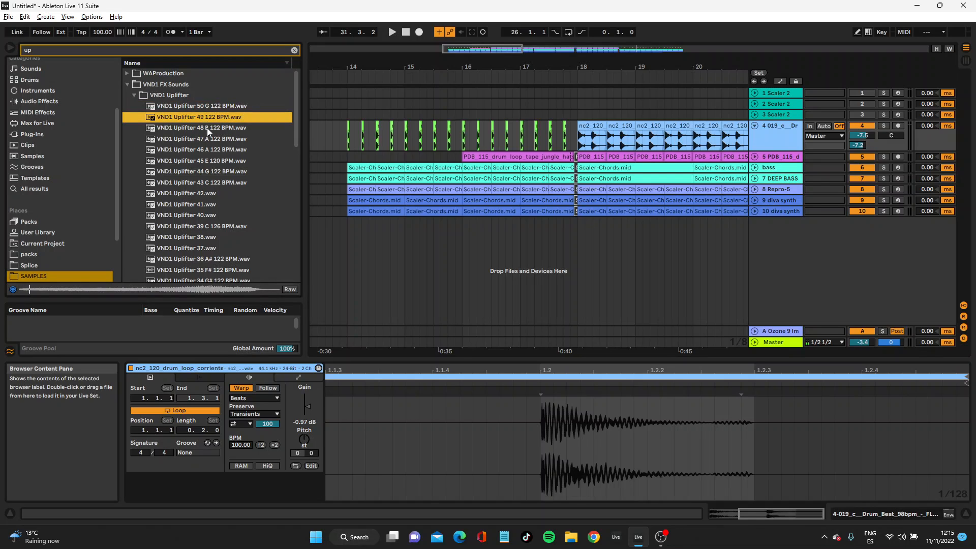
left_click(206, 127)
left_click(207, 152)
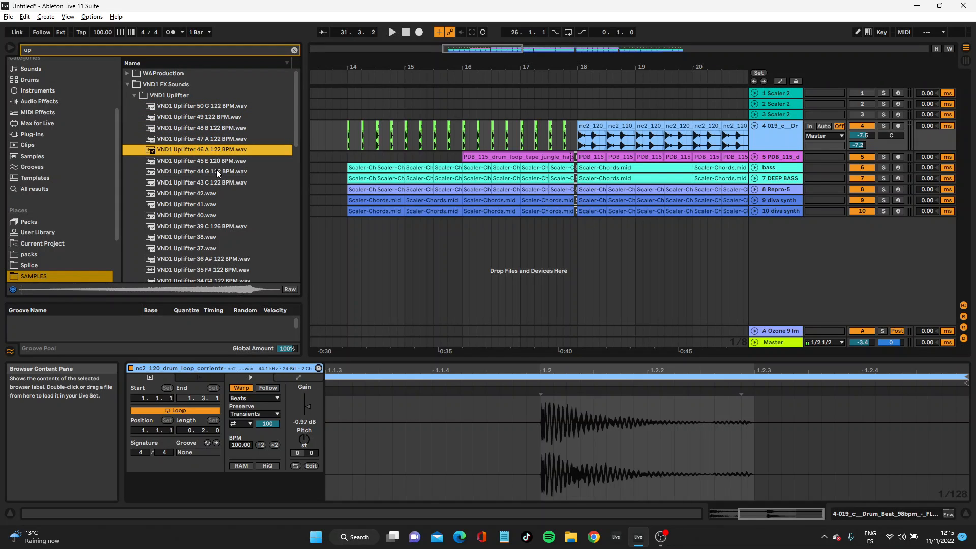
left_click(206, 192)
left_click_drag(199, 193, 486, 236)
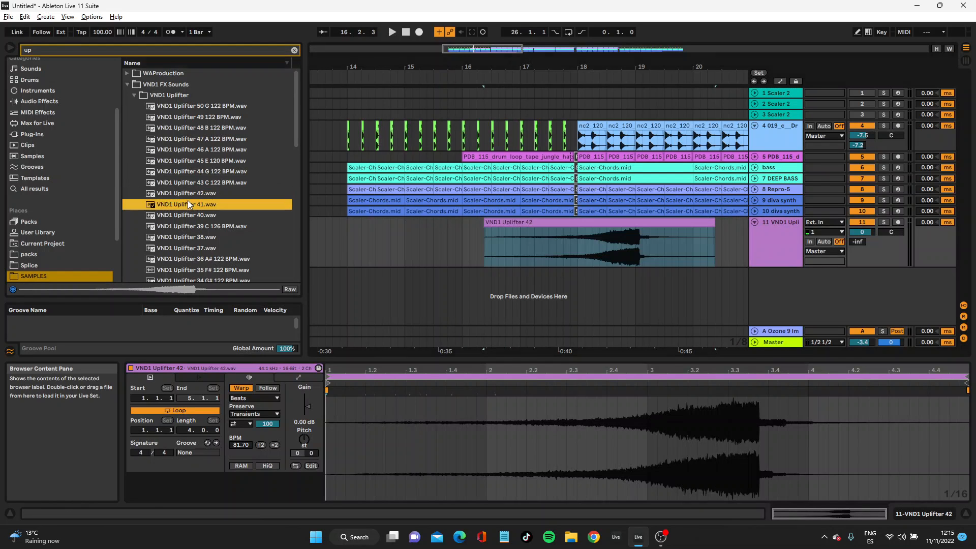
Audition further uplifters down to number 27 and place VND1 Uplifter 27 on track 11 at bar 15, over Uplifter 42
left_click(190, 214)
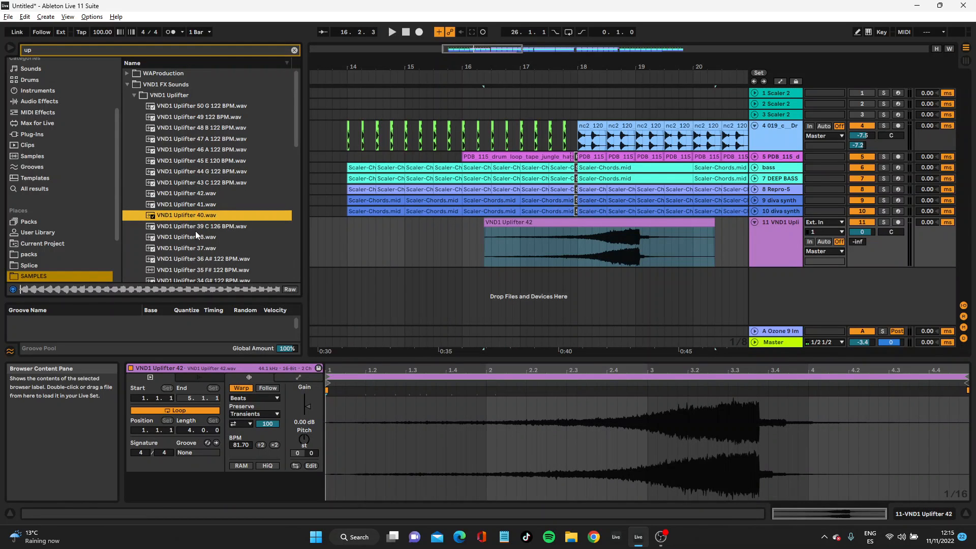
left_click(199, 236)
left_click(206, 248)
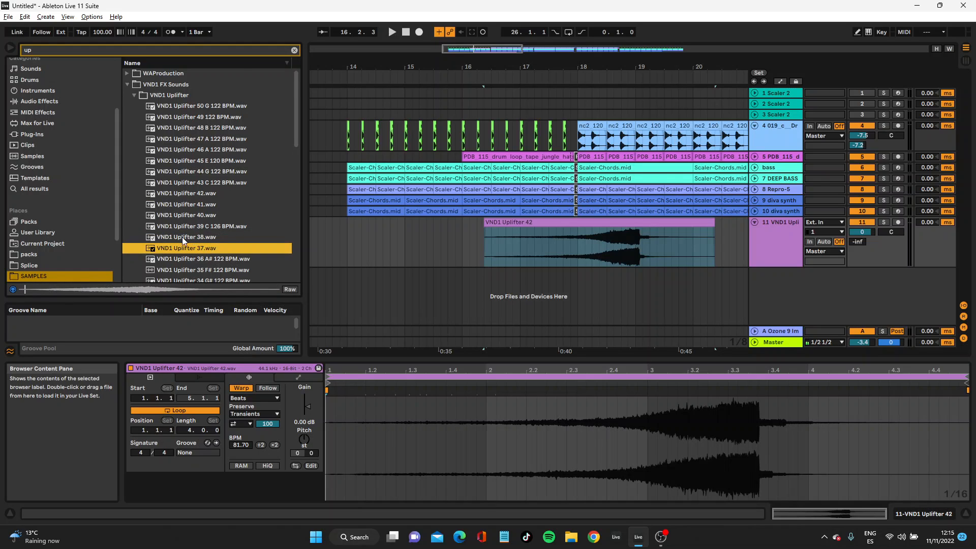
scroll(182, 237, "down", 3)
left_click(211, 243)
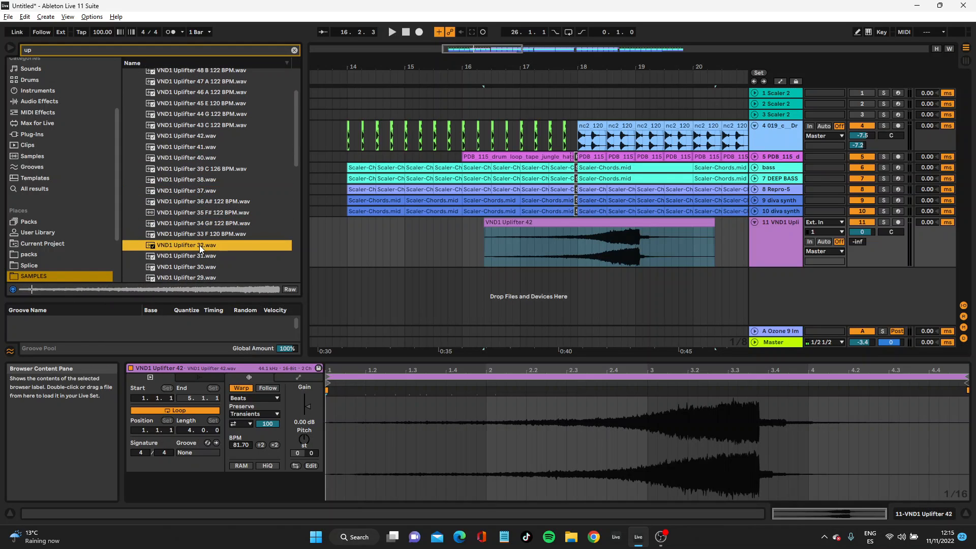
scroll(200, 245, "down", 3)
left_click(202, 249)
left_click(191, 241)
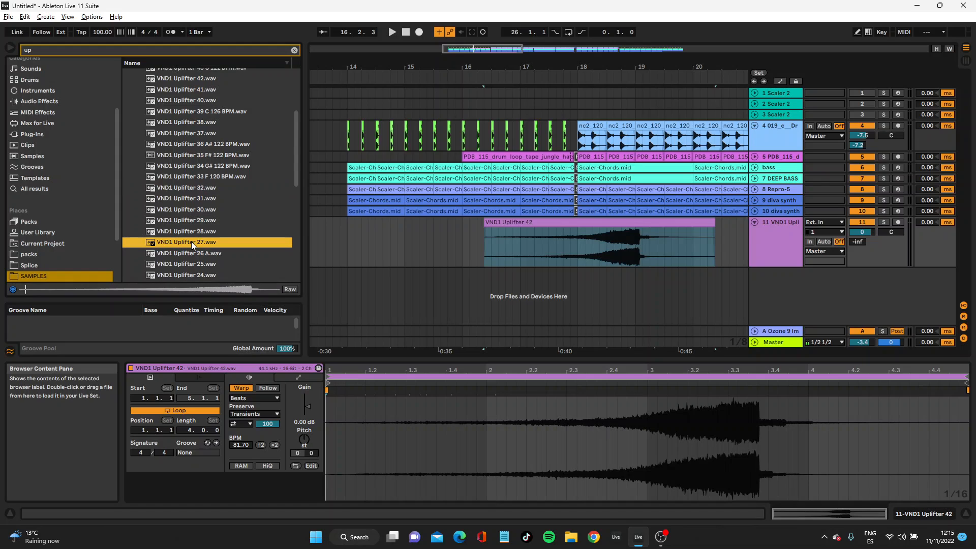
left_click_drag(191, 242, 405, 236)
Audition the remaining VND1 uplifters down to number 01 to find a more suitable riser
scroll(222, 226, "down", 7)
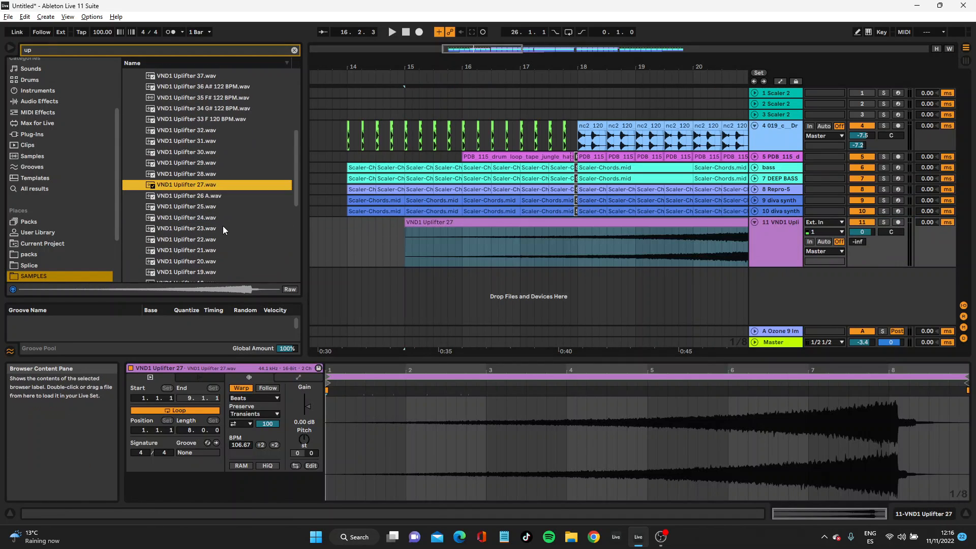
left_click(196, 214)
left_click(197, 234)
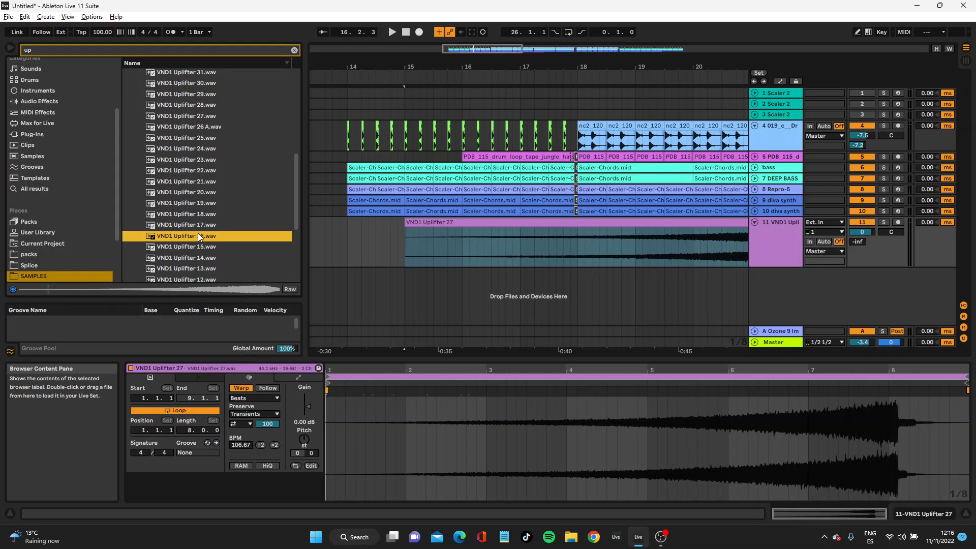
left_click(203, 259)
left_click(196, 270)
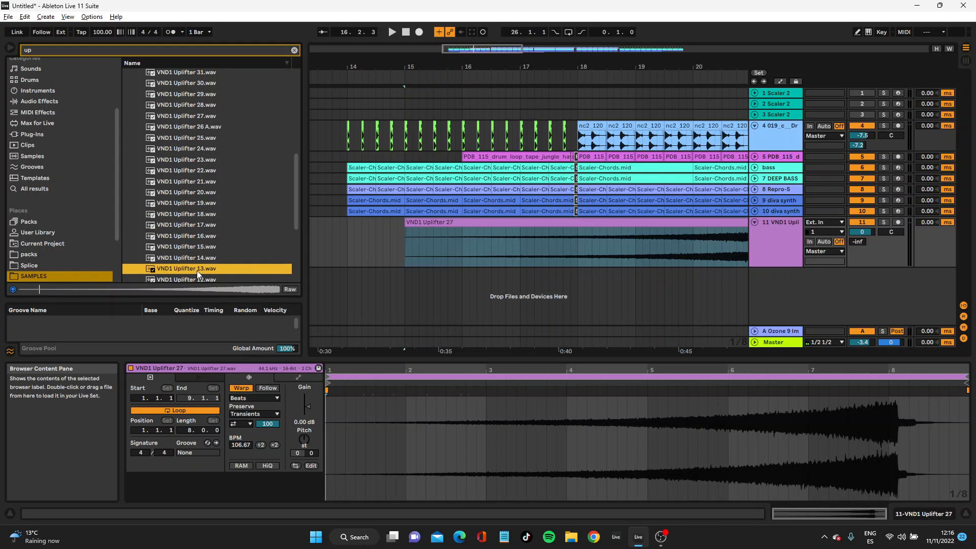
left_click(196, 279)
scroll(200, 228, "down", 4)
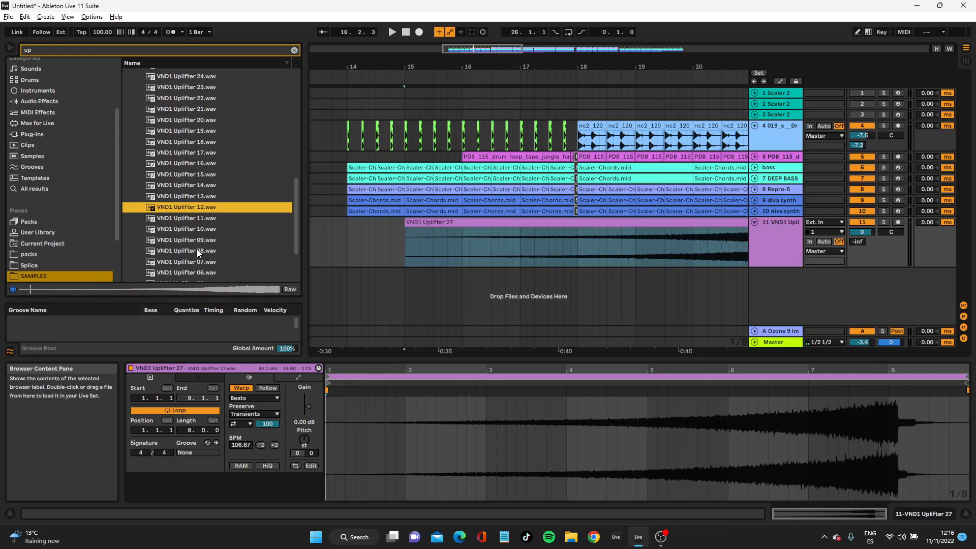
left_click(196, 249)
scroll(193, 253, "down", 3)
left_click(191, 255)
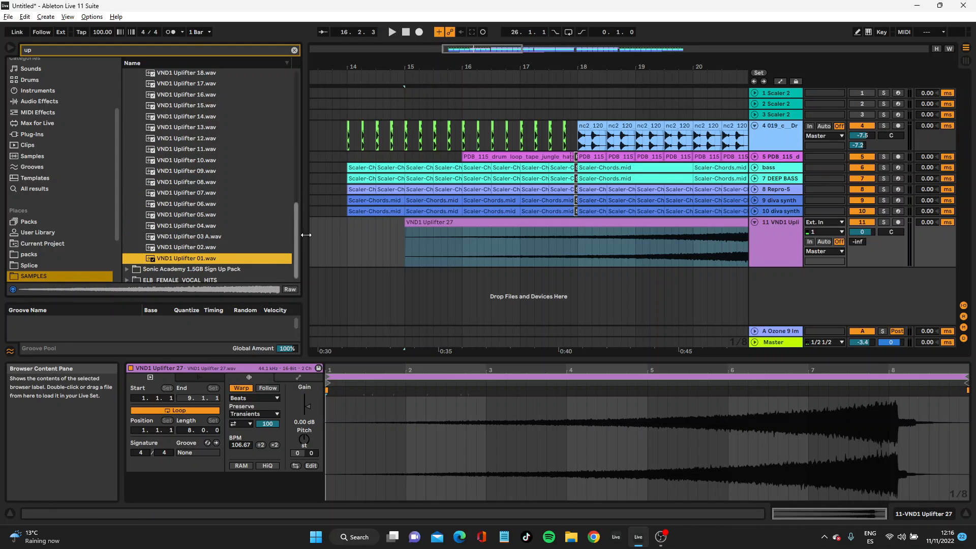
right_click(200, 64)
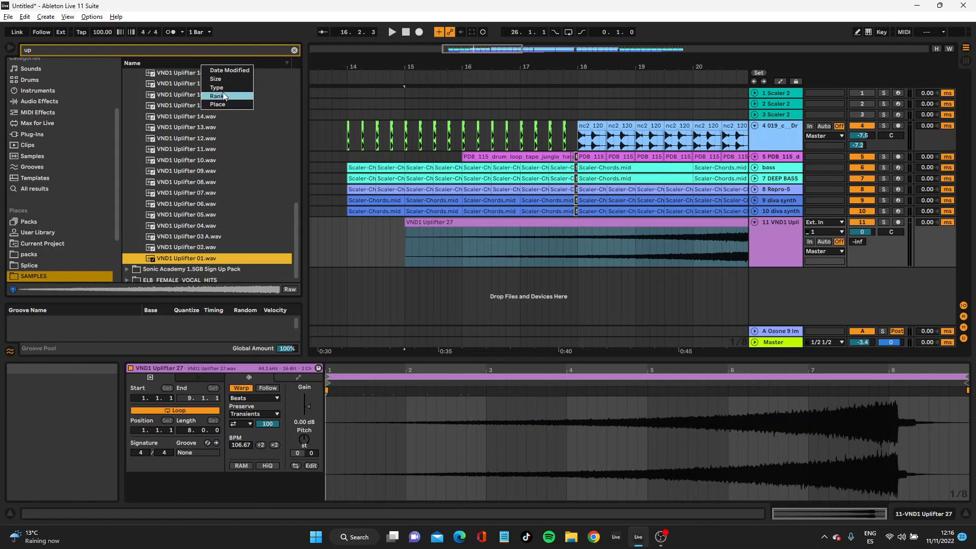
left_click(197, 239)
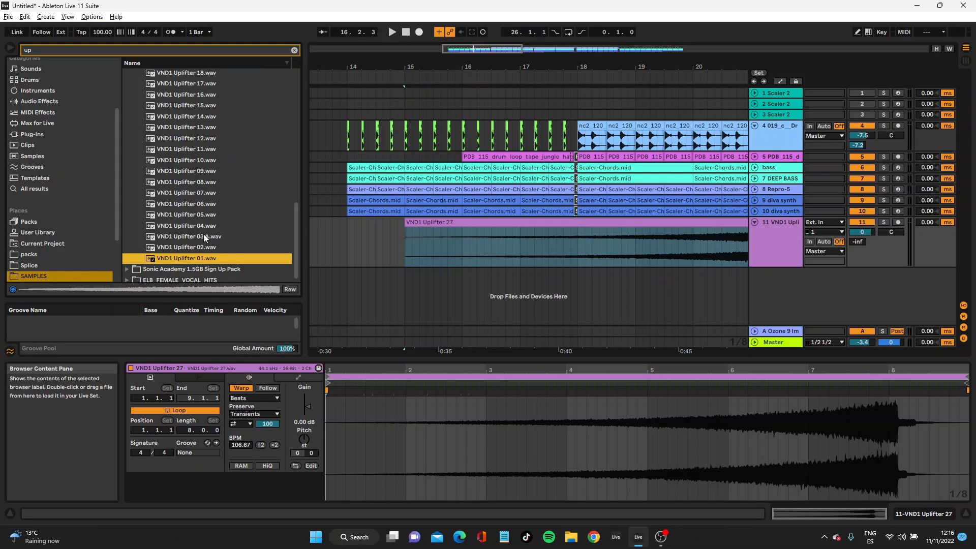
Audition the low-numbered uplifters again and place VND1 Uplifter 06 on track 11 at bar 16
left_click(199, 226)
left_click(181, 205)
left_click_drag(182, 206, 462, 235)
Delete the leftover pieces of the VND1 Uplifter 27 clip before bar 16 and after bar 18
left_click(443, 221)
key("Delete")
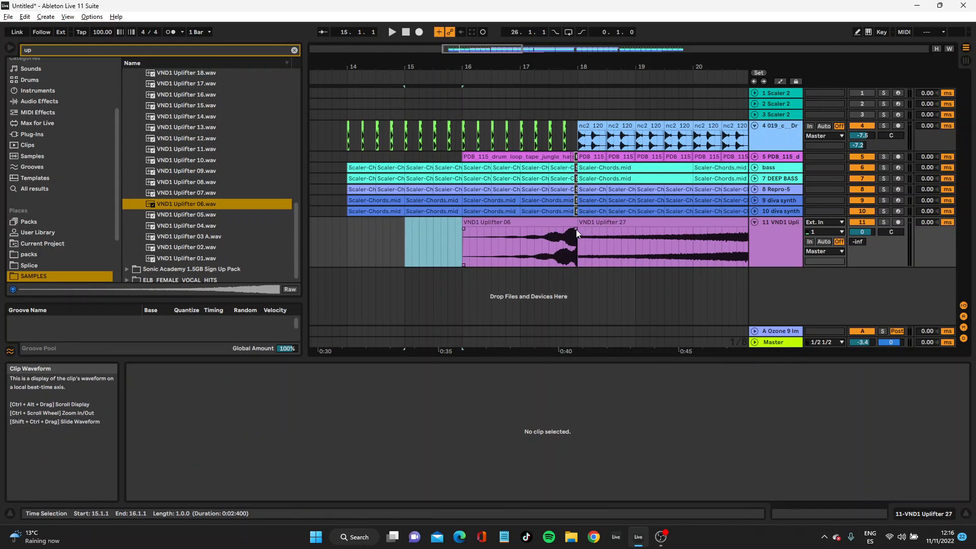
left_click(594, 219)
key("Delete")
Turn warping off and on again for the VND1 Uplifter 06 clip, then set Complex Pro mode with HiQ enabled
left_click(554, 228)
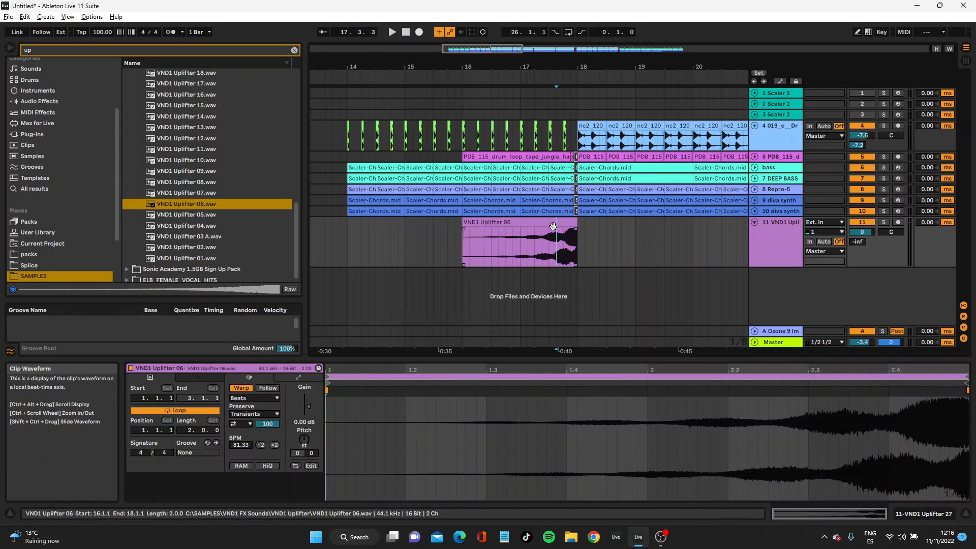
double_click(551, 222)
left_click(241, 389)
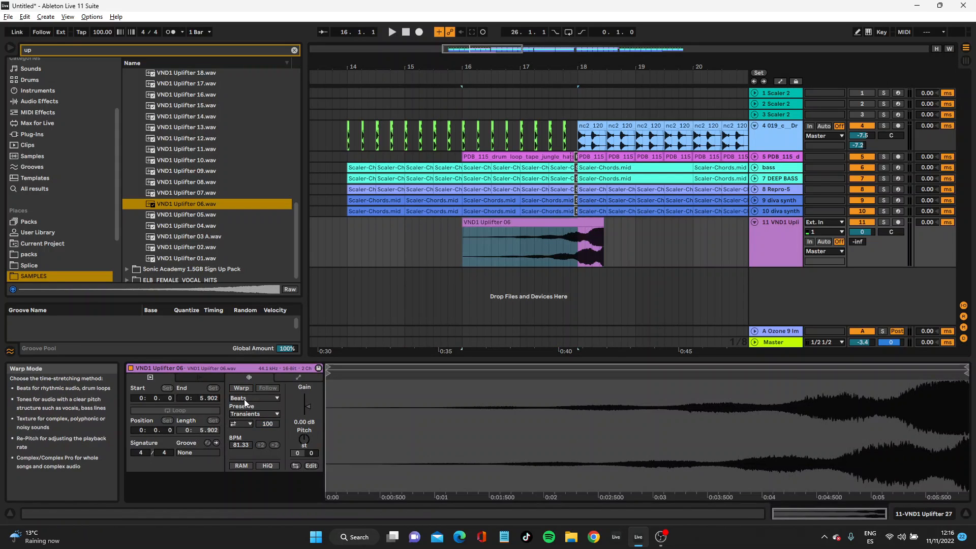
left_click(240, 389)
left_click(255, 399)
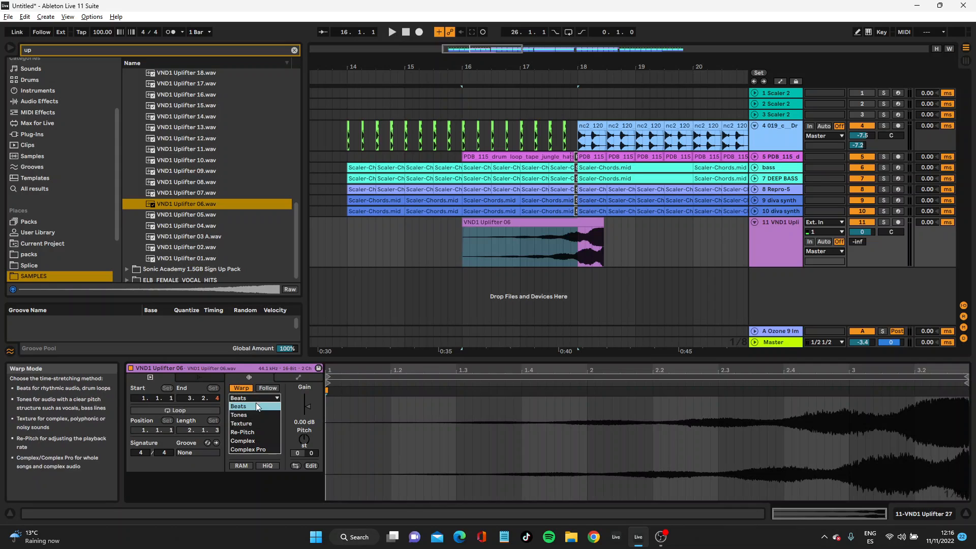
left_click(254, 444)
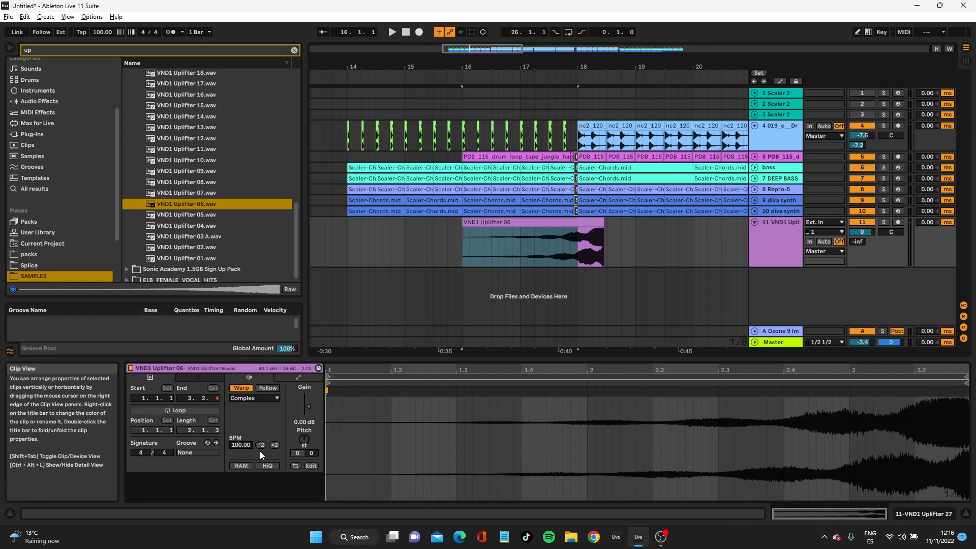
left_click(243, 398)
left_click(262, 449)
left_click(265, 464)
Move the VND1 Uplifter 06 clip earlier to 15.3.3 so that its peak leads into bar 18
left_click_drag(589, 237, 572, 228)
left_click_drag(584, 66, 559, 226)
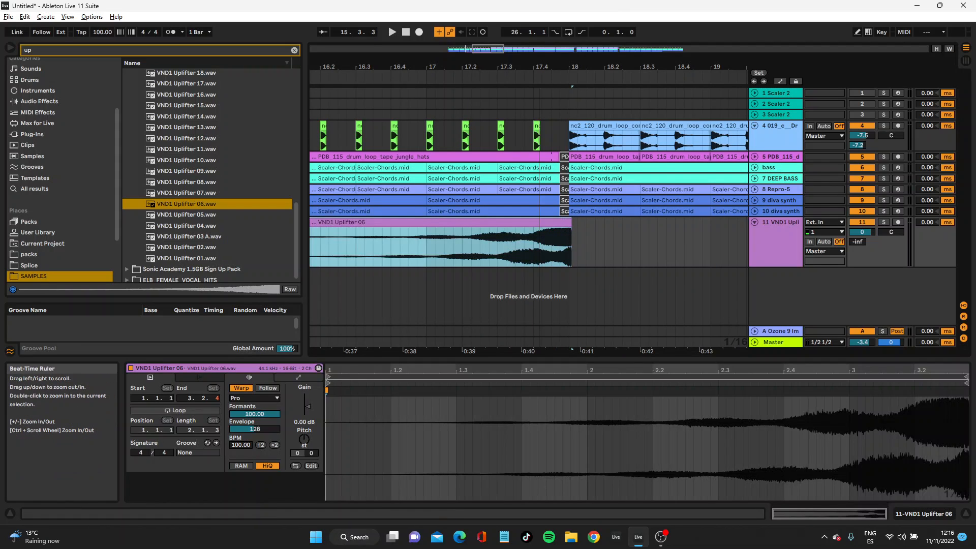
Trim the start of the VND1 Uplifter 06 clip to bar 17 and add a fade-in across its length
left_click_drag(542, 67, 596, 65)
left_click_drag(462, 67, 521, 50)
left_click_drag(407, 228, 638, 242)
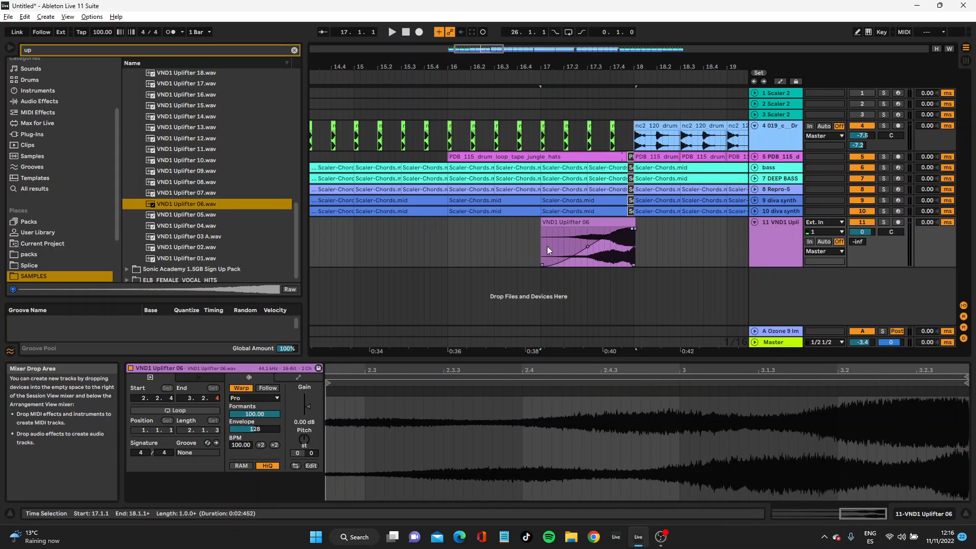
Nudge the uplifter clip slightly earlier so its end lines up with bar 18, and lower its clip gain to -30.8 dB
left_click_drag(309, 407, 309, 425)
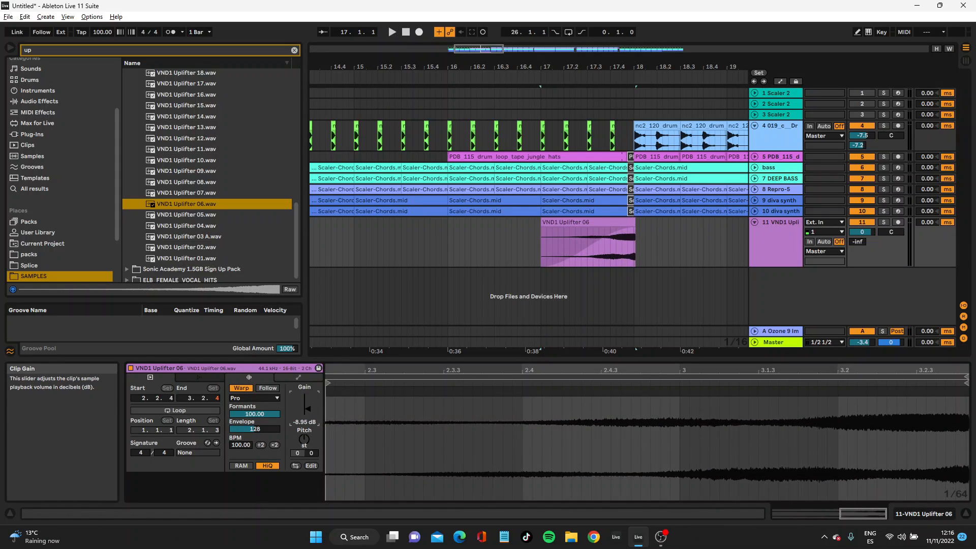
left_click_drag(629, 67, 629, 115)
left_click_drag(642, 223, 637, 227)
left_click_drag(641, 66, 641, 112)
left_click_drag(669, 227, 655, 223)
left_click_drag(612, 67, 612, 15)
left_click_drag(306, 408, 306, 473)
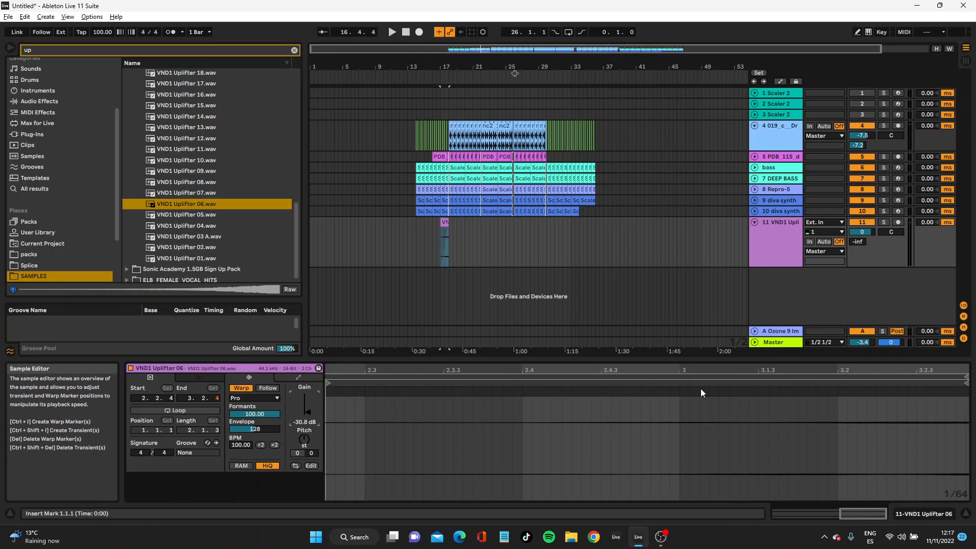
Set the volume of track 11 to -1.3 dB and audition the transition into bar 18
left_click_drag(863, 232, 865, 223)
key("space")
left_click_drag(448, 67, 550, 93)
key("space")
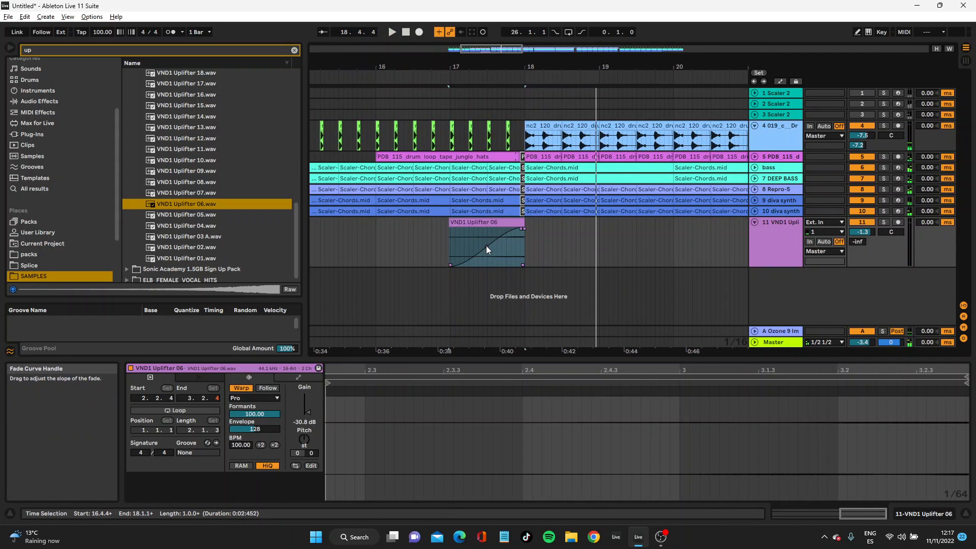
Bend the uplifter's fade-in curve so it rises sooner and set the clip gain to -16.6 dB while listening
left_click_drag(486, 245, 470, 240)
left_click_drag(306, 411, 305, 396)
key("space")
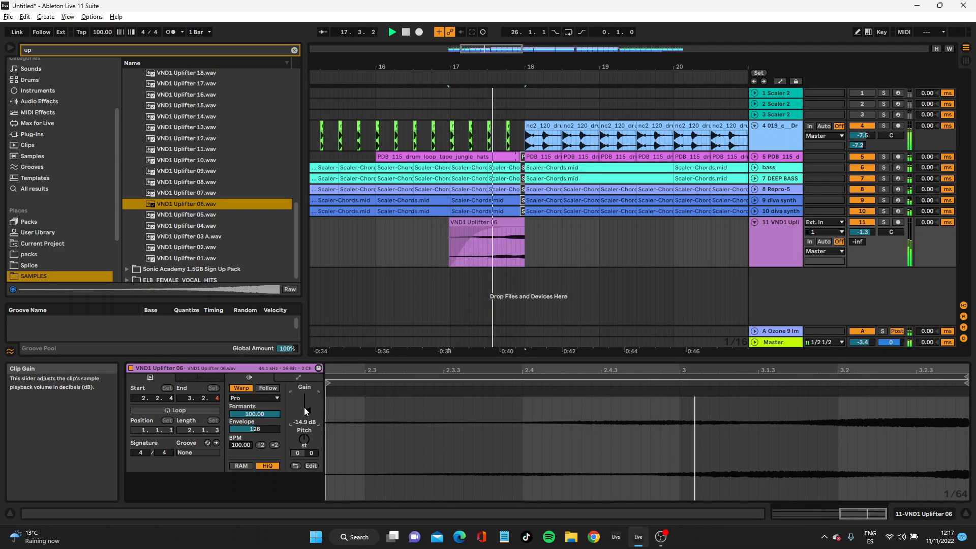
left_click_drag(304, 408, 304, 410)
key("space")
key("space")
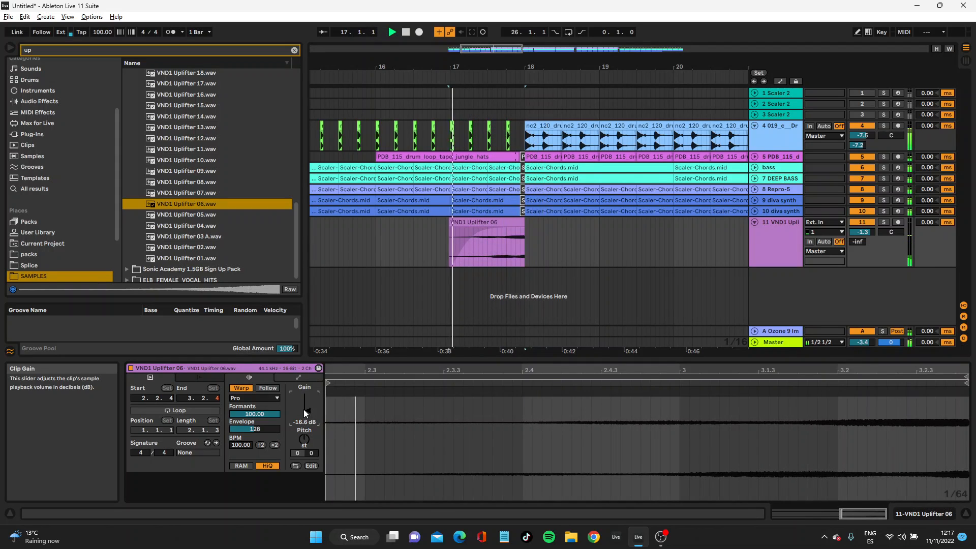
Find the ValhallaVintageVerb VST3 plug-in, add it to track 11, adjust it while listening and close its window
left_click(56, 48)
type("val")
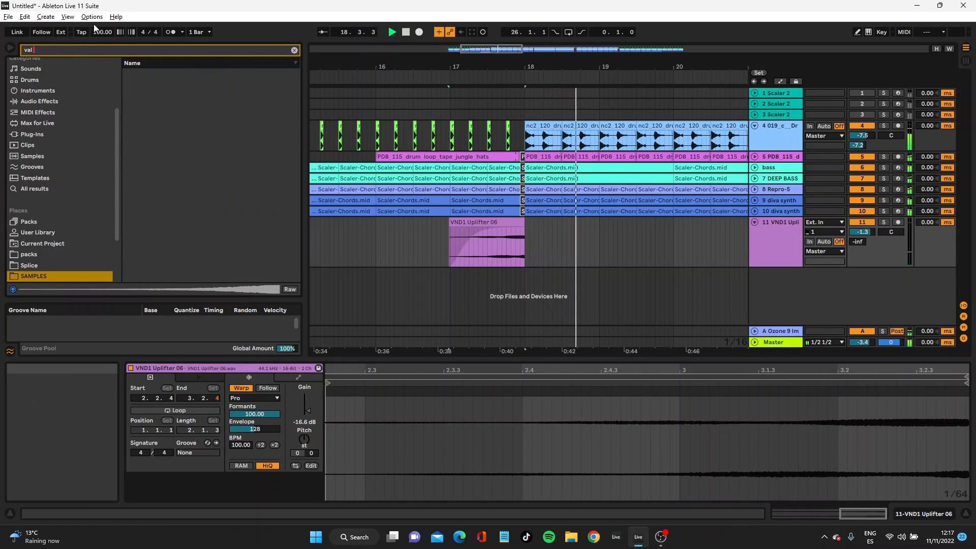
left_click(46, 134)
left_click(135, 84)
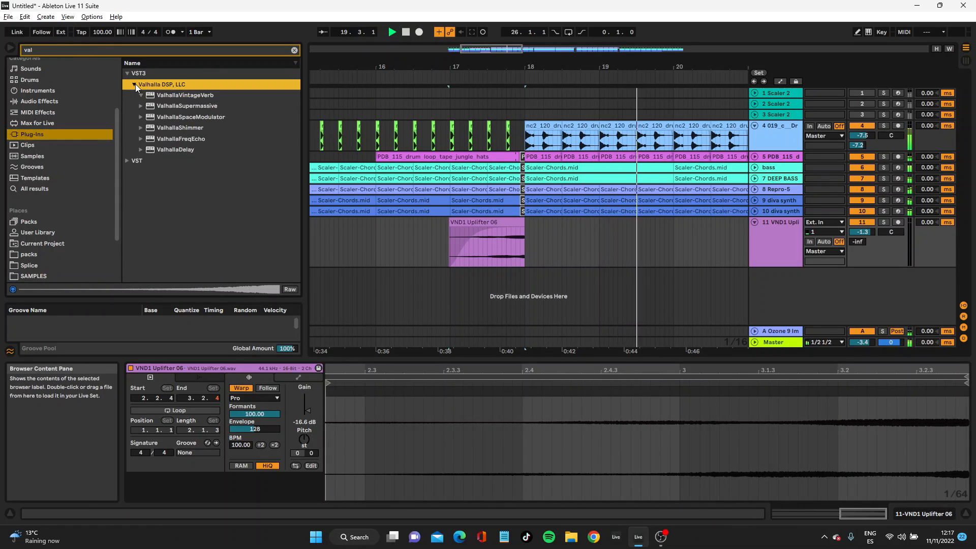
left_click_drag(161, 95, 462, 246)
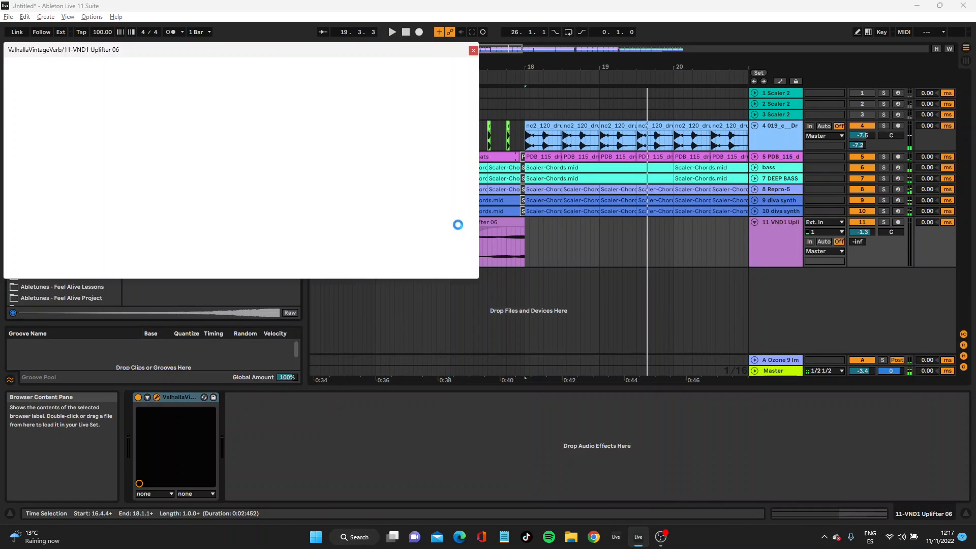
key("space")
left_click_drag(446, 194, 449, 144)
left_click(473, 50)
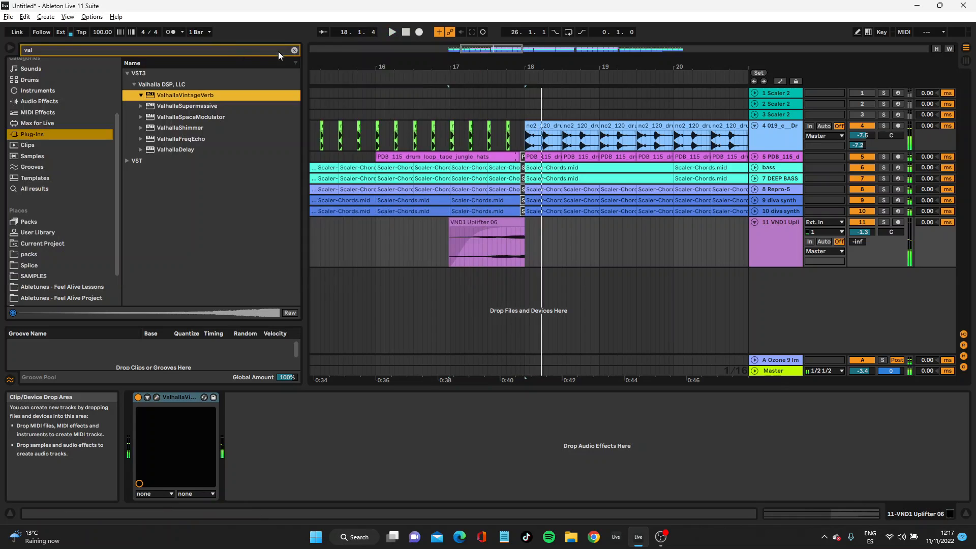
Add Kickstart 2 to track 11 after the reverb, stretch its 1/4 ducking curve during playback and close its window
key("BackSpace")
key("BackSpace")
key("BackSpace")
type("kick")
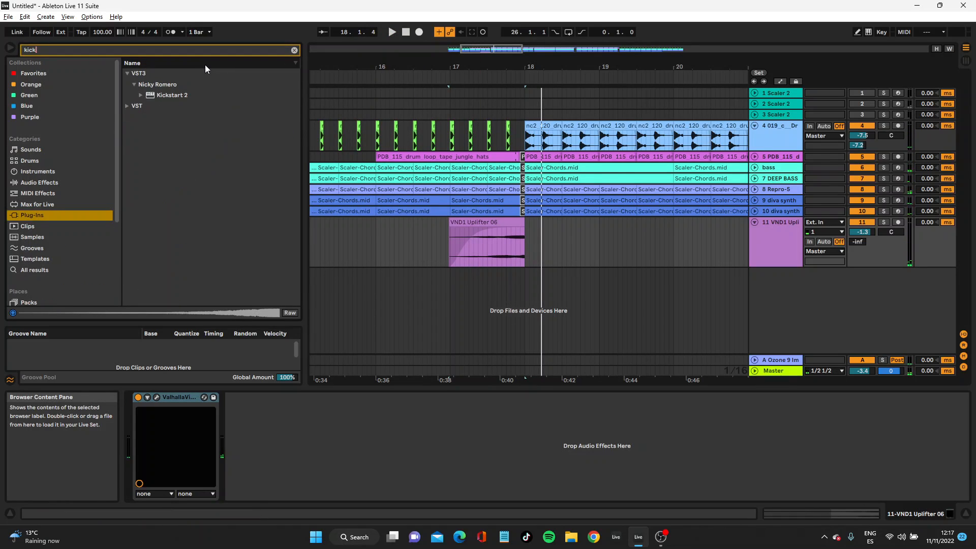
left_click(141, 95)
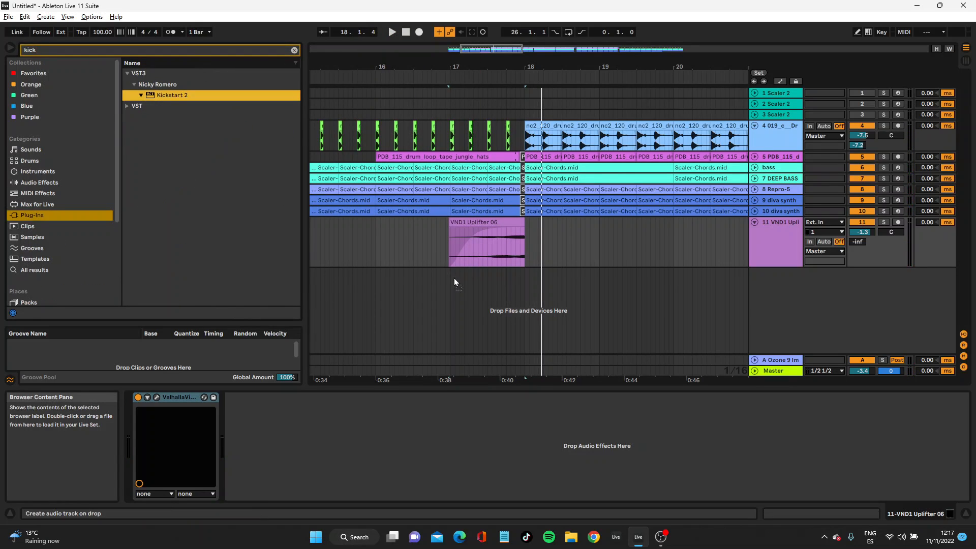
key("space")
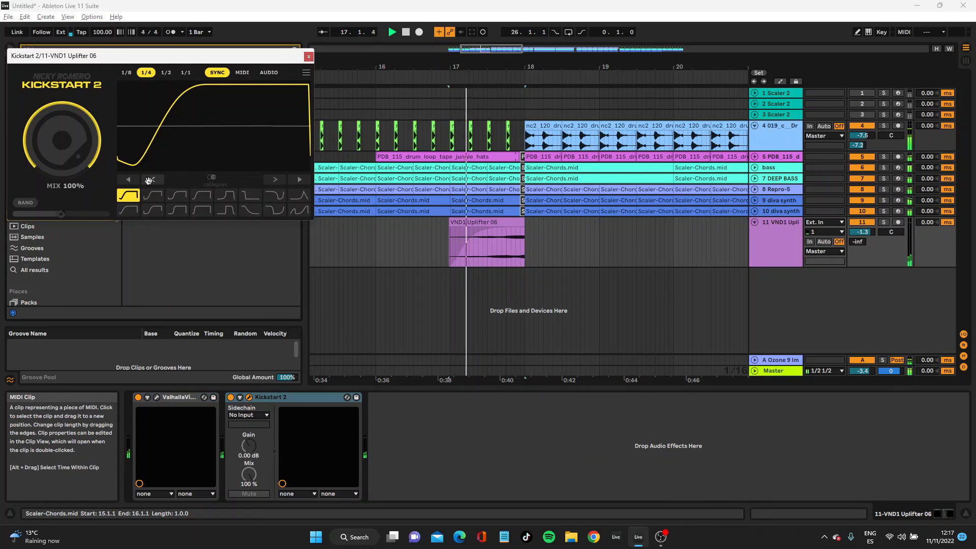
left_click_drag(163, 126, 176, 126)
left_click(308, 56)
Consolidate the VND1 Uplifter 06 clip on track 11 and audition the result
left_click(495, 215)
left_click(495, 221)
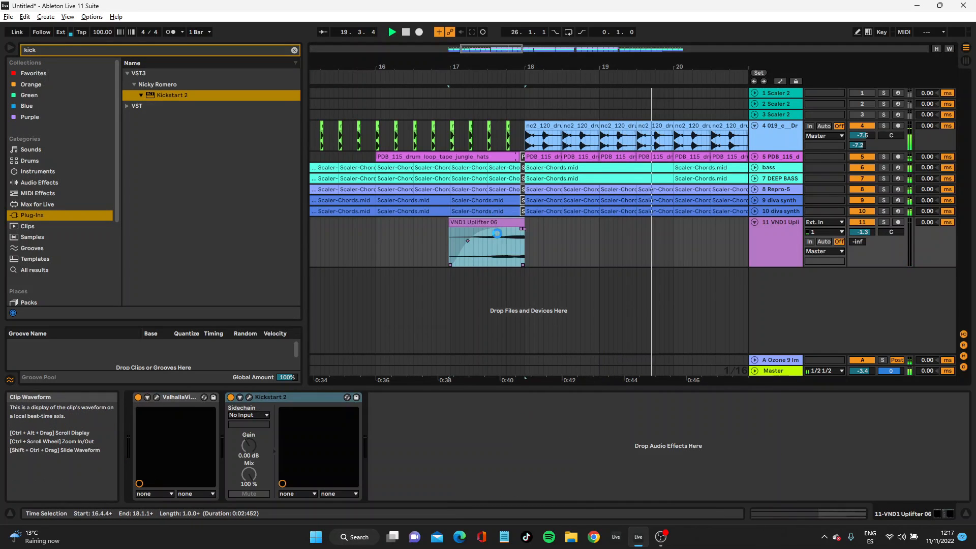
key("ctrl+j")
key("Return")
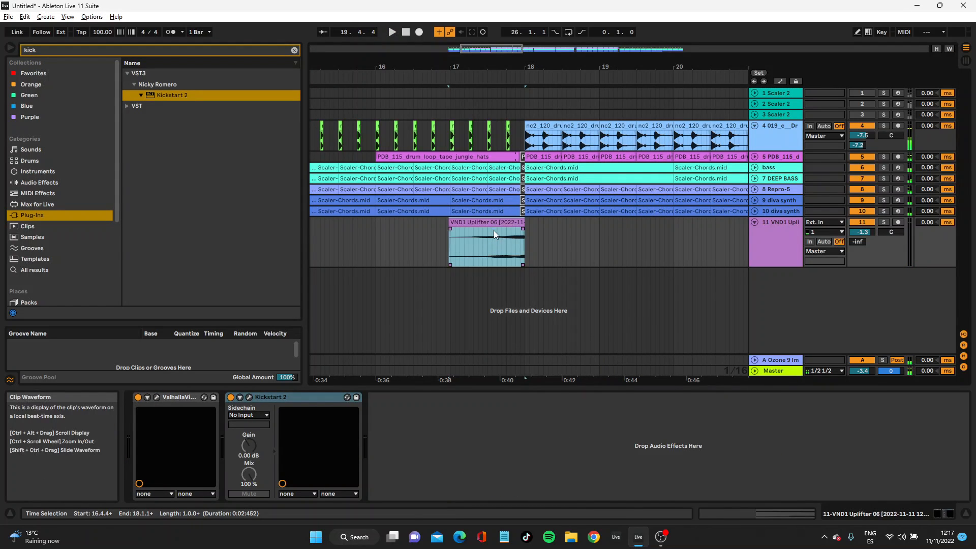
key("space")
key("space")
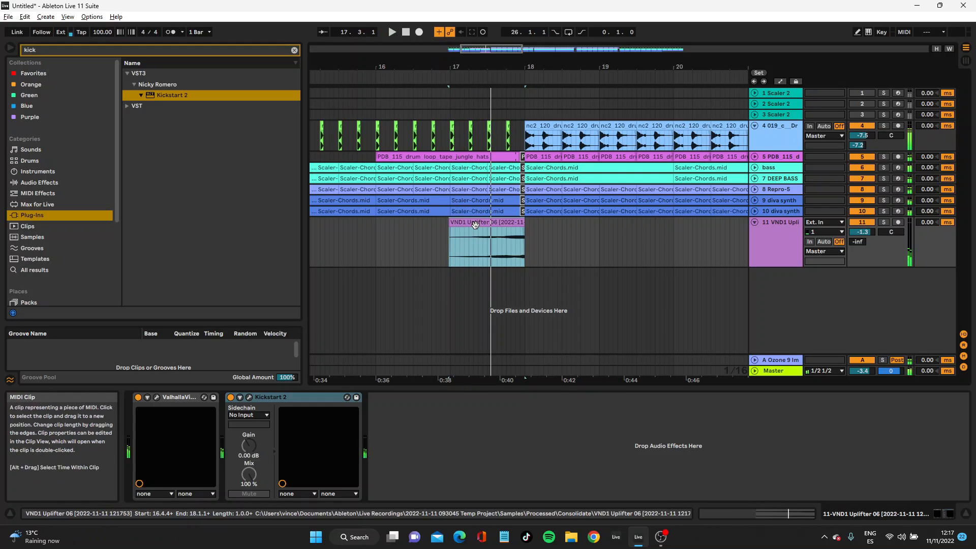
Set the consolidated uplifter clip's warp mode to Complex Pro with HiQ enabled
double_click(457, 223)
left_click(248, 398)
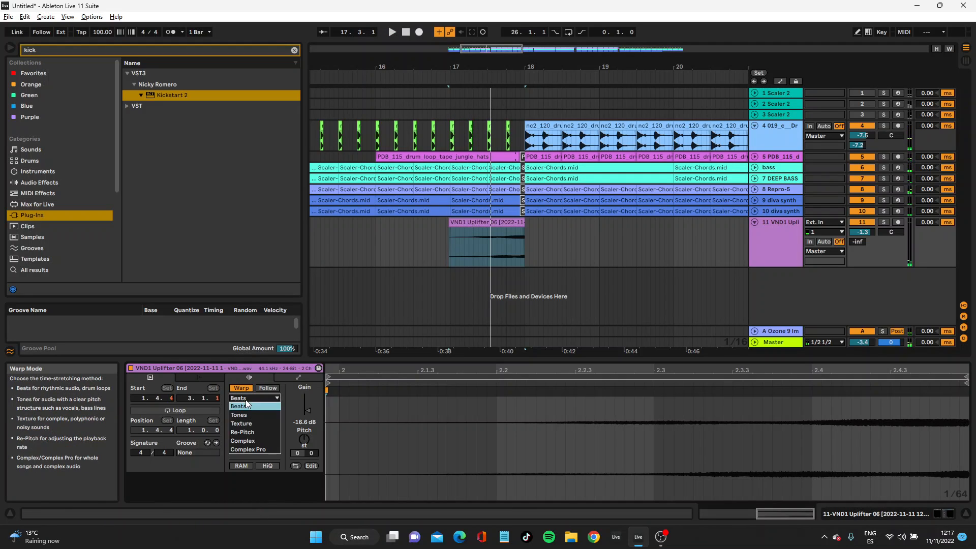
left_click(256, 454)
left_click(268, 466)
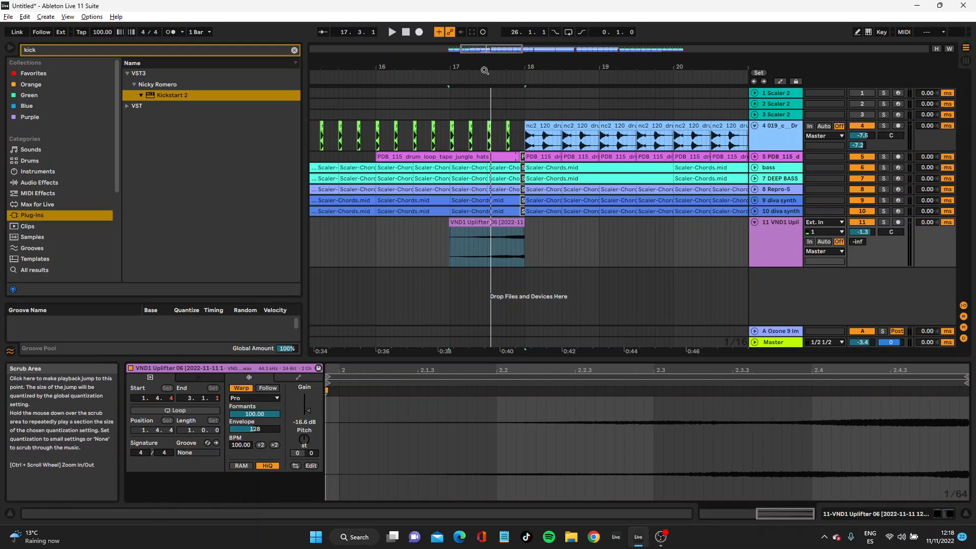
Set the arrangement grid to 1 bar and trim the start of the consolidated uplifter clip to bar 17
left_click_drag(482, 69, 483, 57)
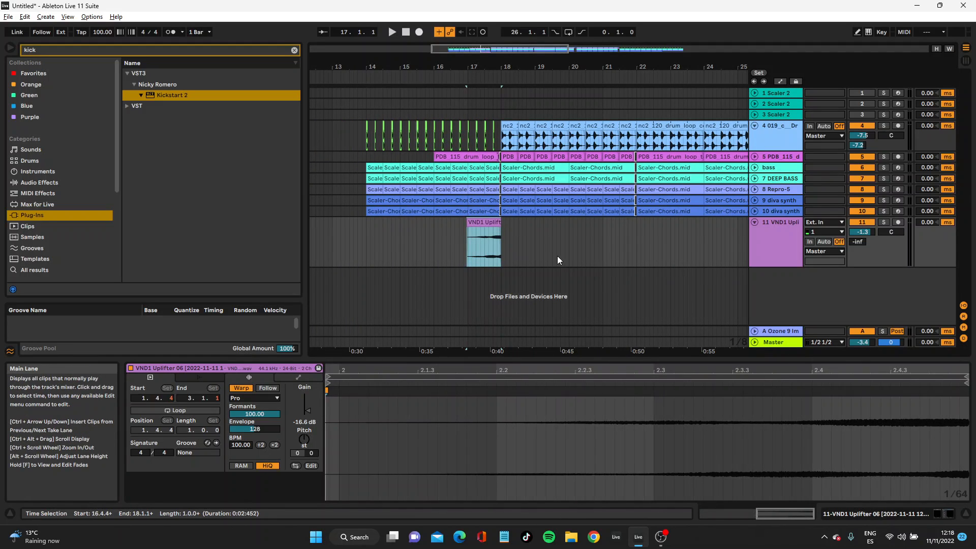
right_click(556, 241)
left_click(657, 330)
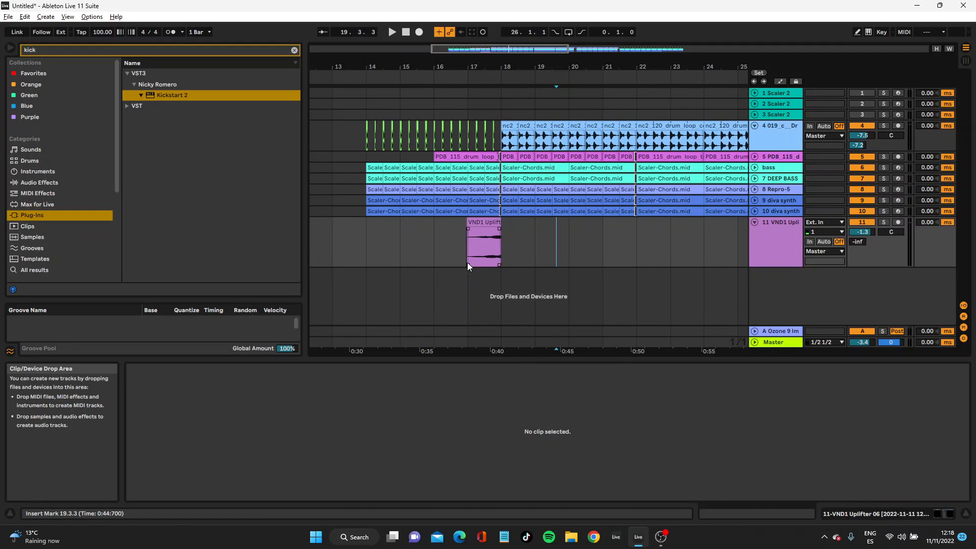
left_click(472, 222)
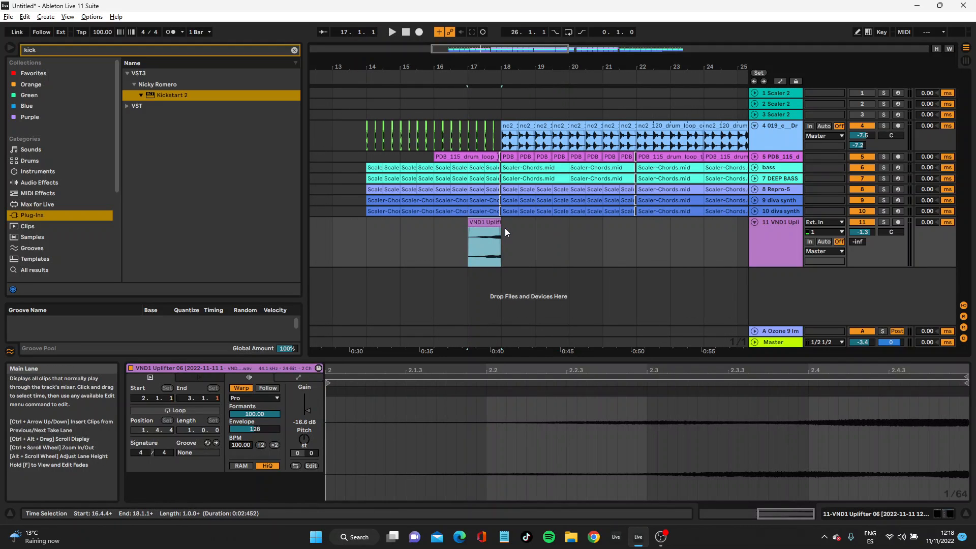
Copy the consolidated uplifter clip to bars 21, 25, 29 and 35 on track 11
left_click(599, 232)
key("ctrl+v")
key("space")
left_click_drag(651, 65, 530, 64)
left_click(617, 233)
key("ctrl+v")
left_click_drag(677, 65, 512, 64)
left_click(582, 230)
key("ctrl+v")
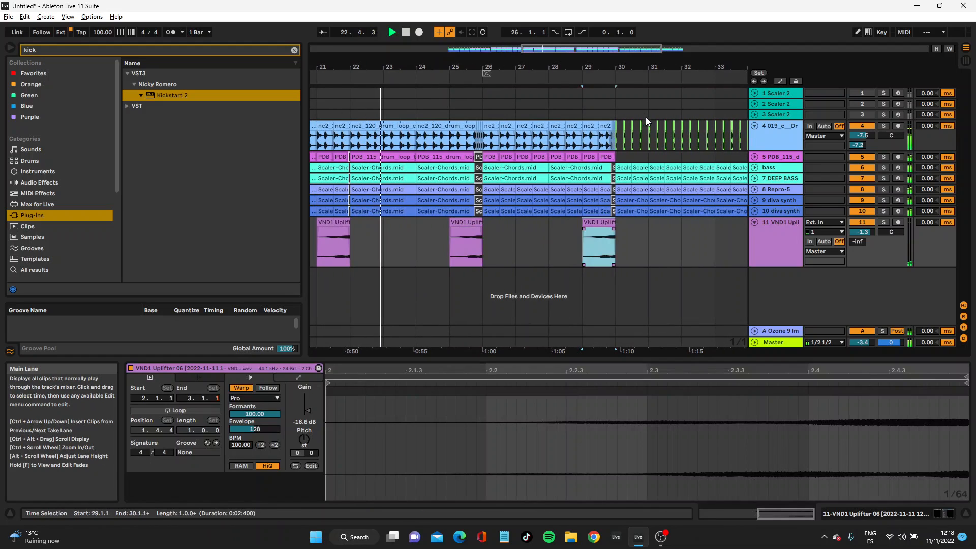
left_click_drag(649, 65, 550, 65)
left_click(595, 240)
key("ctrl+v")
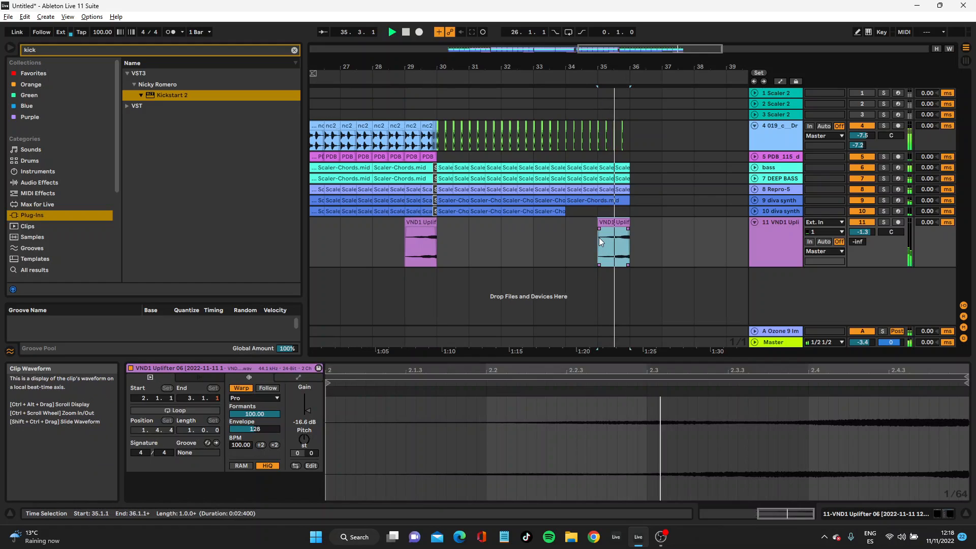
Paste another uplifter clip at bar 26 on track 11, reverse it into a downlifter and audition it
left_click_drag(550, 67, 694, 67)
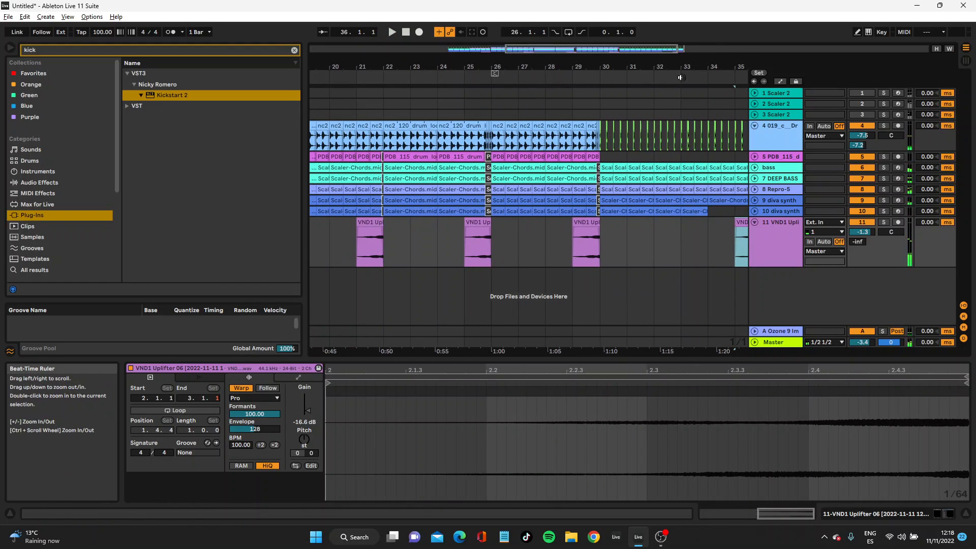
left_click_drag(514, 67, 514, 127)
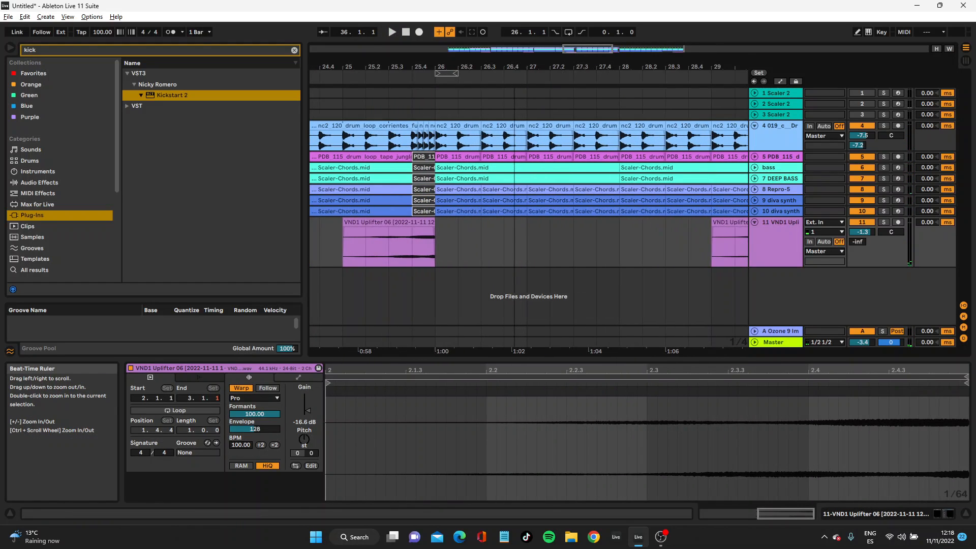
left_click(437, 245)
key("ctrl+v")
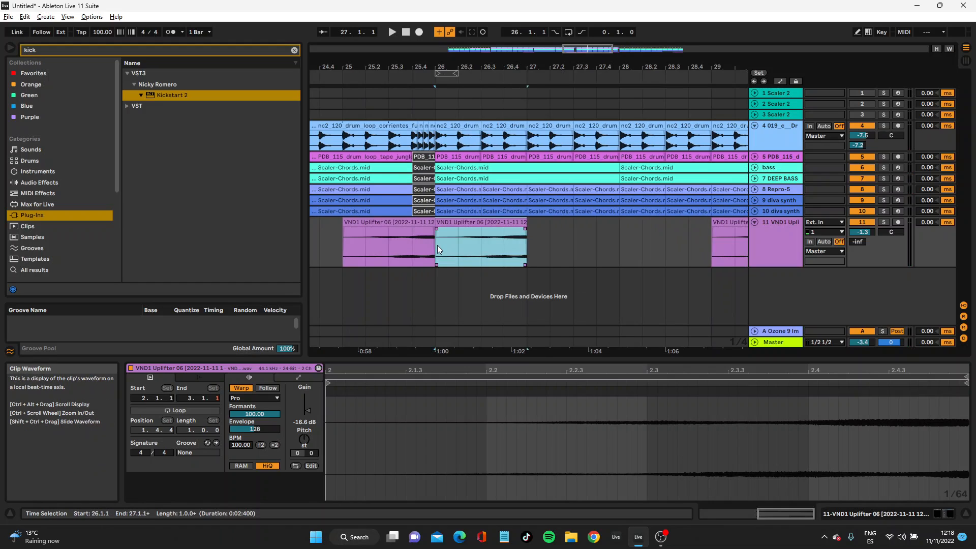
key("r")
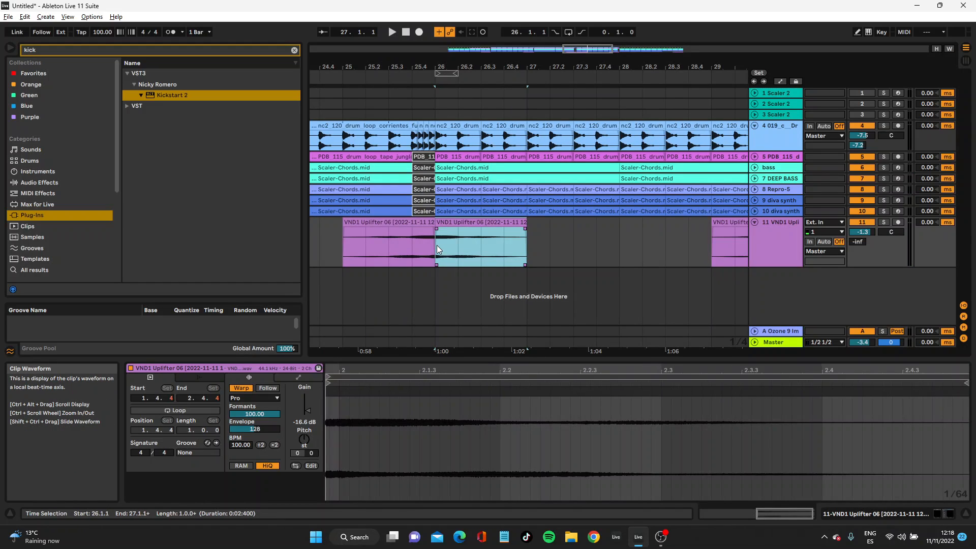
key("space")
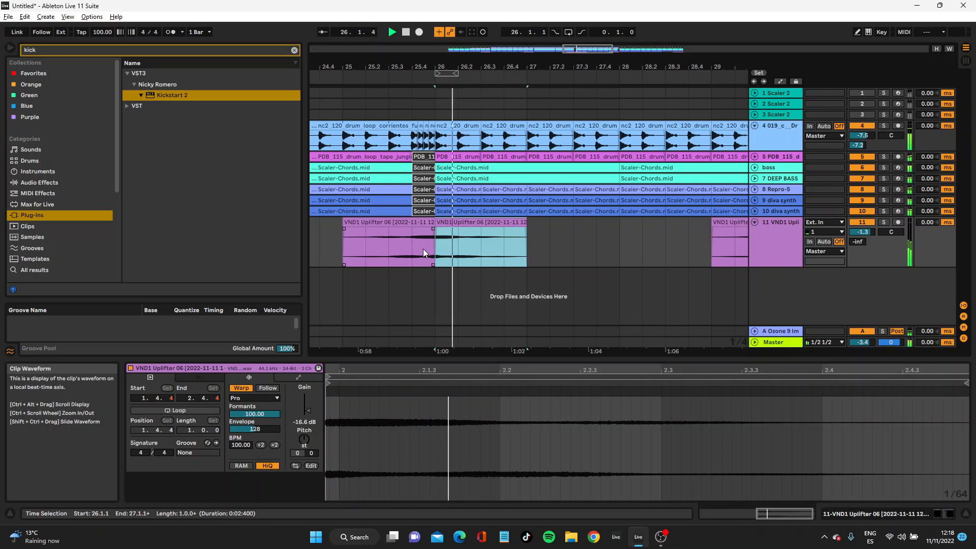
key("space")
Move the reversed uplifter clip to bar 27, lower its gain to -19.0 dB and listen to it
left_click(447, 227)
left_click(449, 223)
left_click_drag(450, 223, 548, 228)
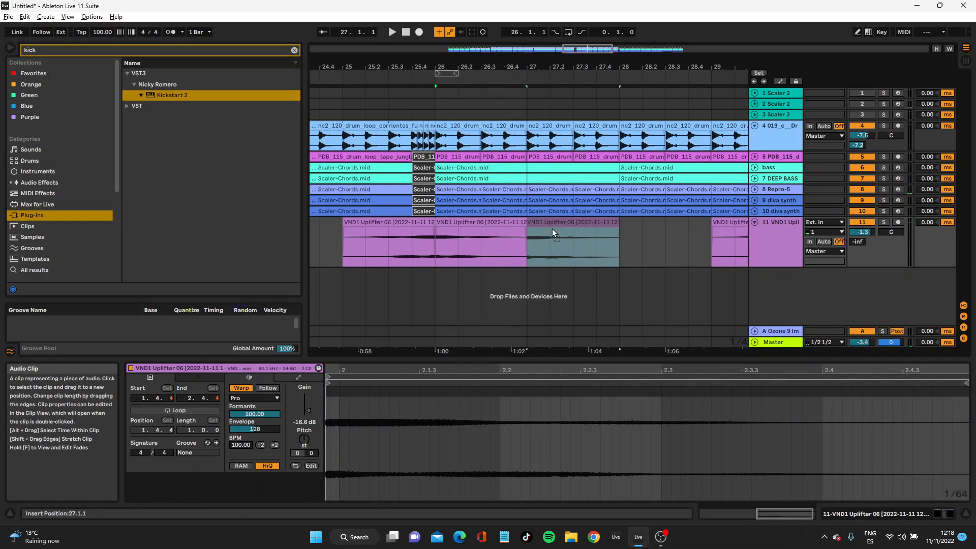
left_click(478, 235)
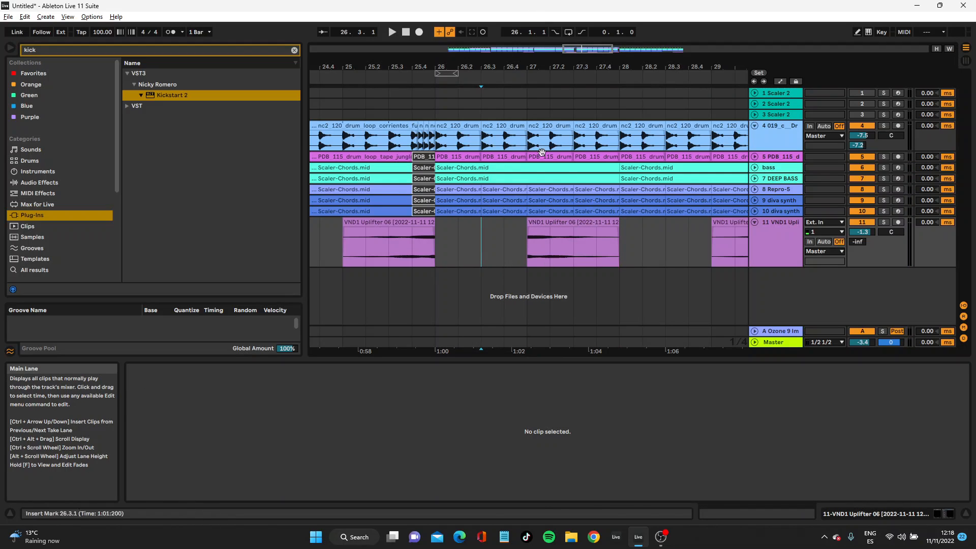
left_click(542, 222)
key("space")
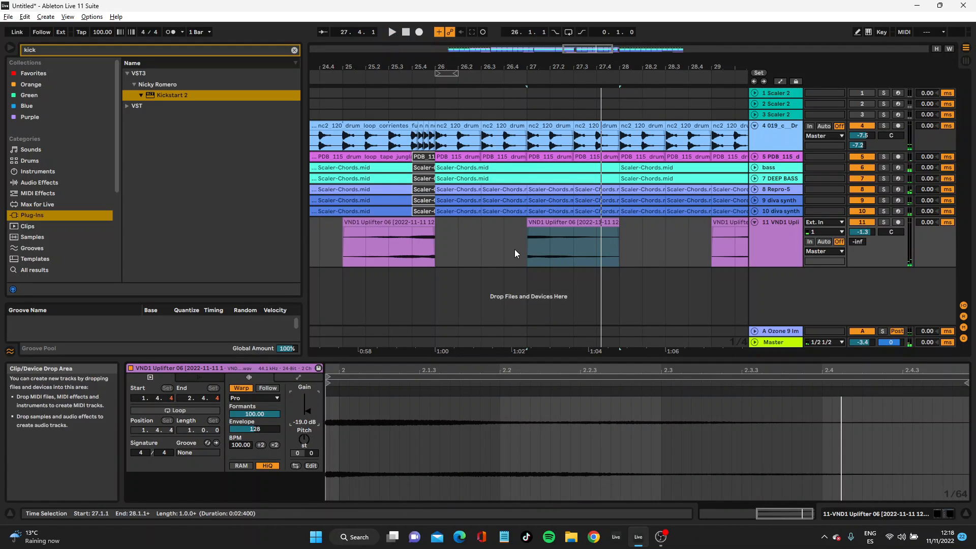
Copy the reversed uplifter clip to bar 33 on track 11
left_click(532, 225)
mouse_move(483, 67)
left_mouse_down()
mouse_move(483, 43)
mouse_move(471, 76)
left_mouse_up()
left_click(545, 244)
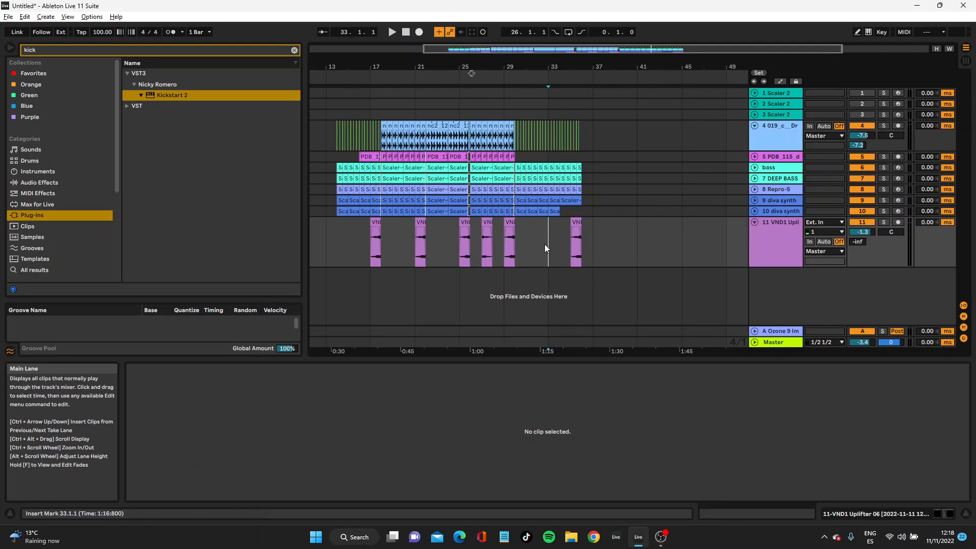
key("ctrl+v")
Deactivate the Scaler-Chords clip at bar 33 on track 10 and select the reversed uplifter clip below it
left_click(553, 210)
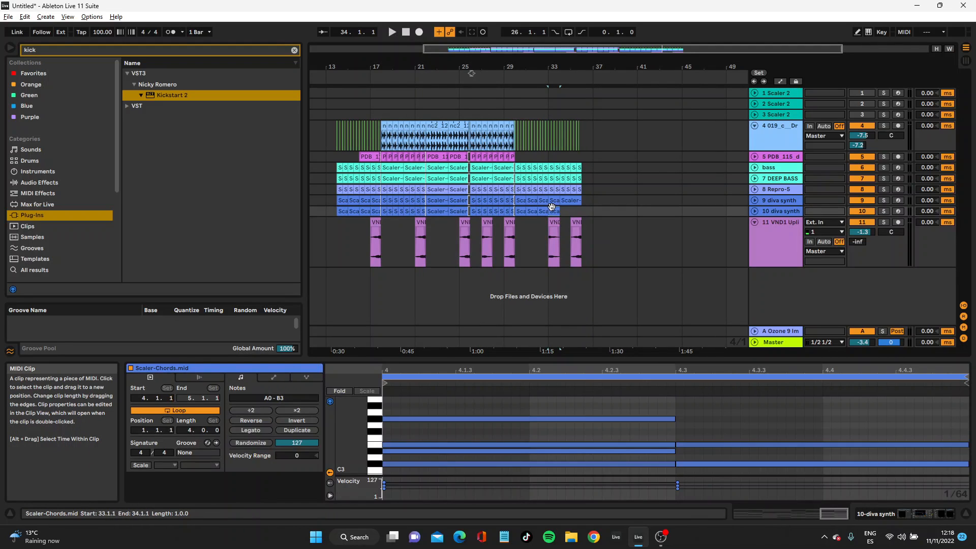
key("0")
left_click_drag(553, 66, 552, 183)
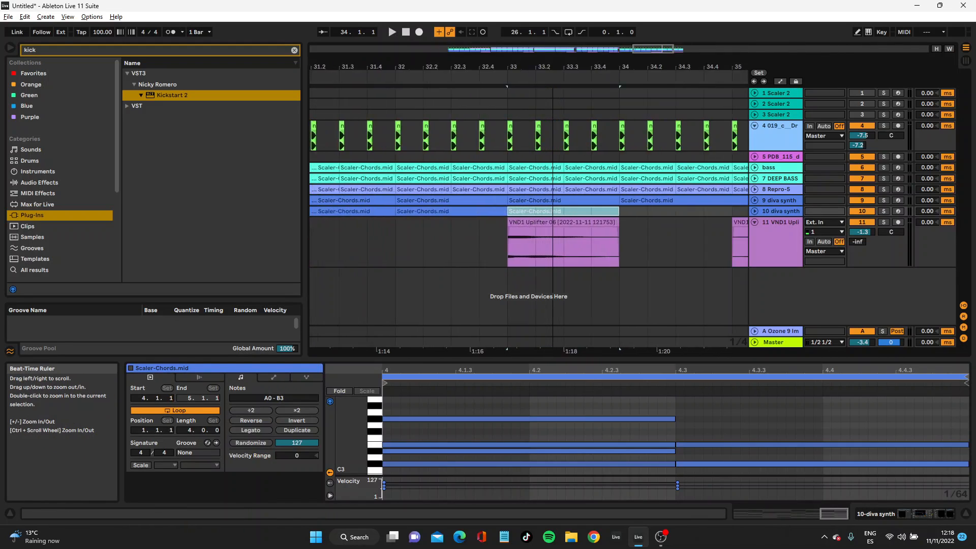
left_click(542, 241)
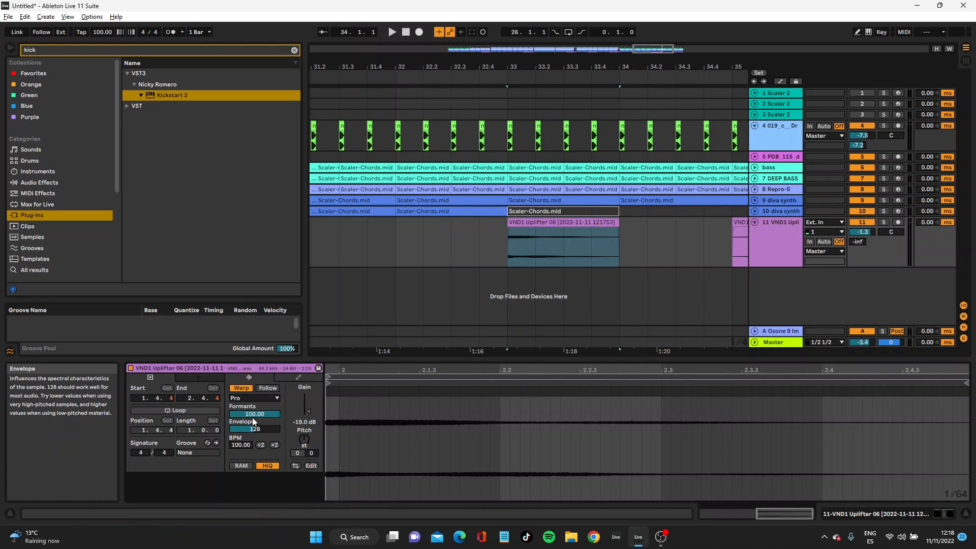
Switch the reversed uplifter clip at bar 33 to Beats warp mode with transient looping off and envelope 20, and play it
left_click(242, 399)
left_click(245, 407)
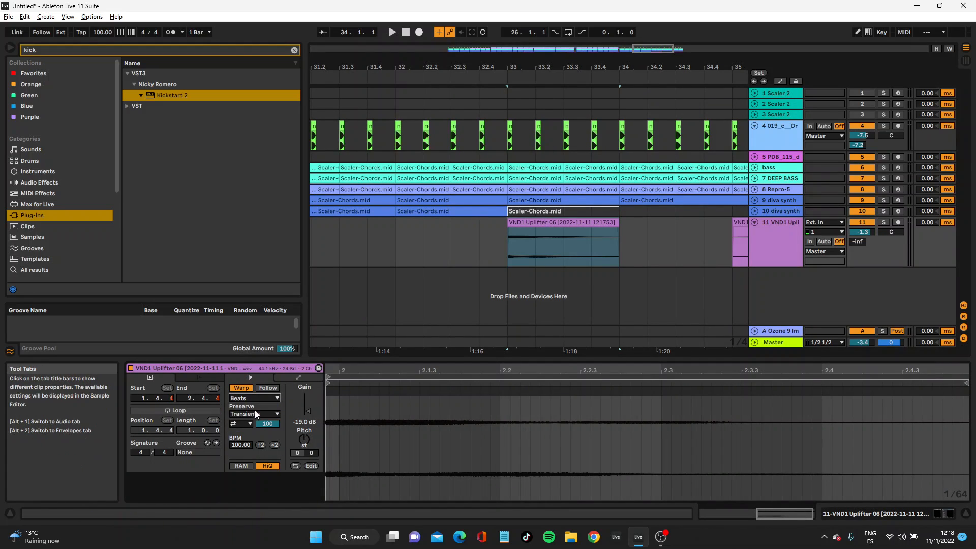
left_click(241, 424)
left_click(241, 433)
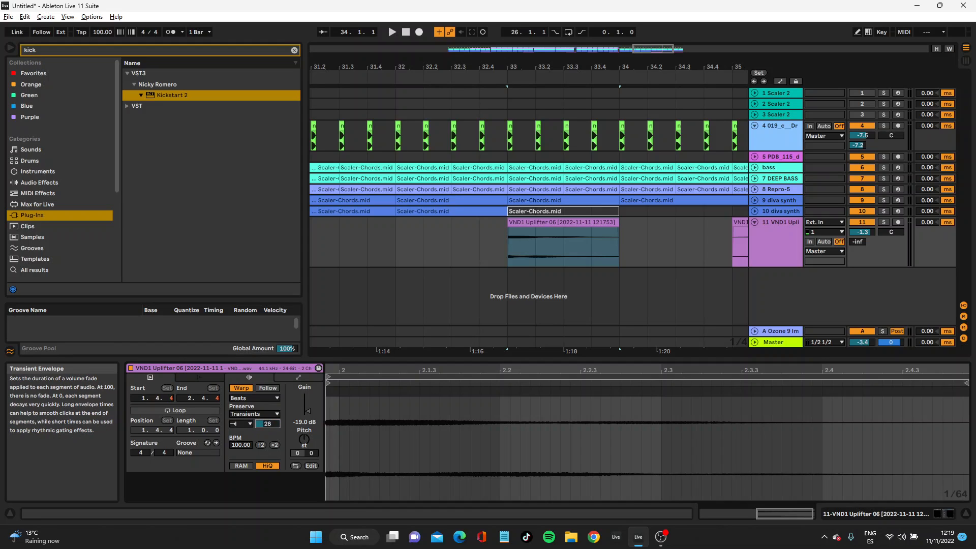
key("space")
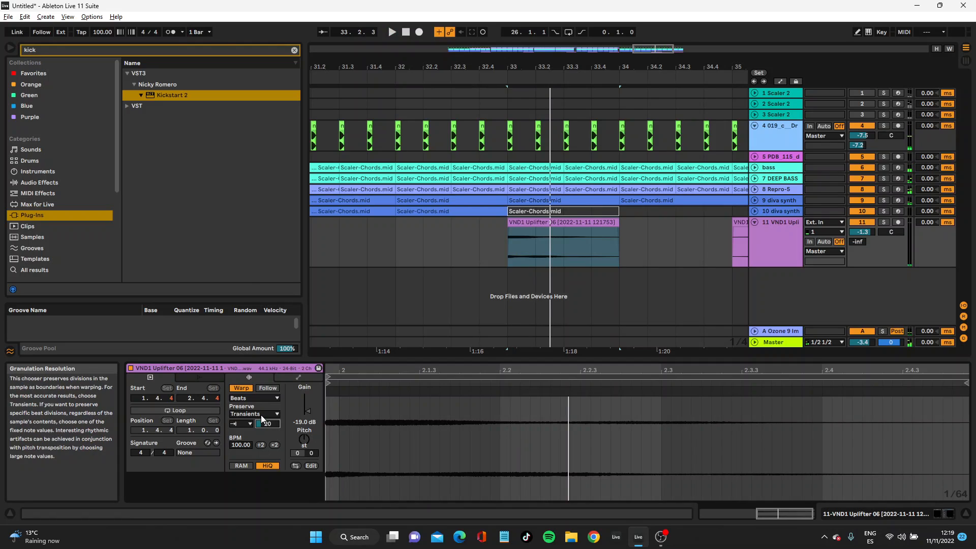
Insert a new audio track 12 and copy the reversed uplifter clip at bar 33 from track 11 onto it
right_click(776, 288)
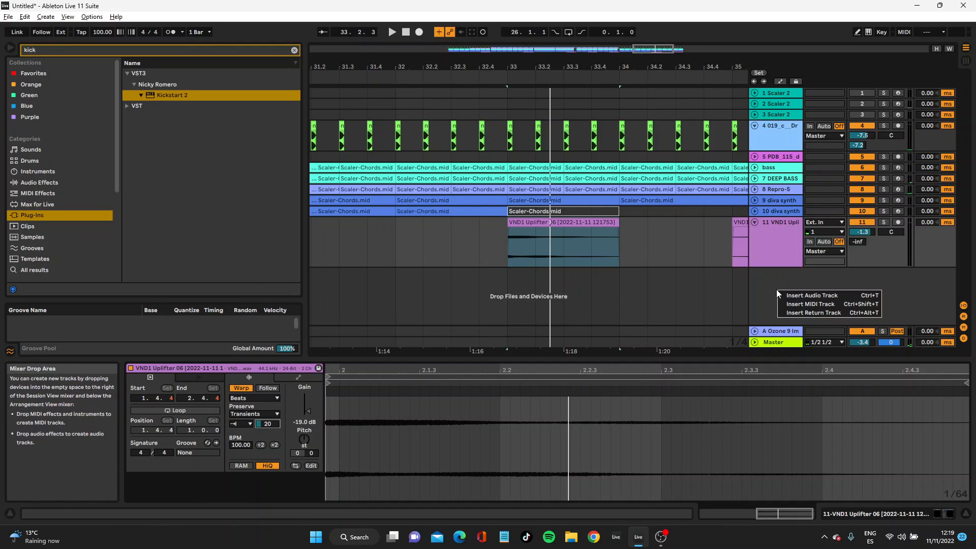
left_click(804, 296)
left_click(537, 219)
left_click_drag(536, 220, 513, 292)
left_click(525, 232)
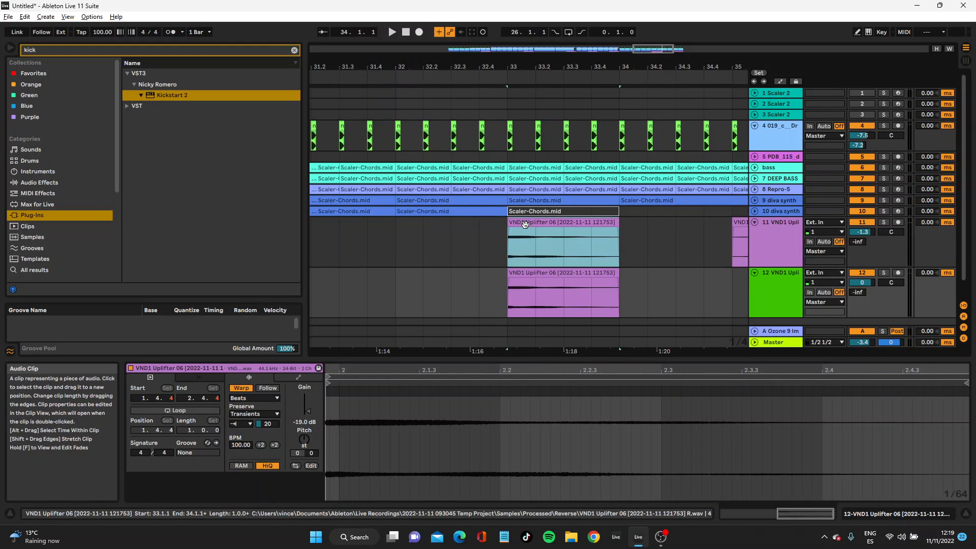
Solo track 12 and play its clip, switching the solo to track 11 to compare the two
left_click(883, 272)
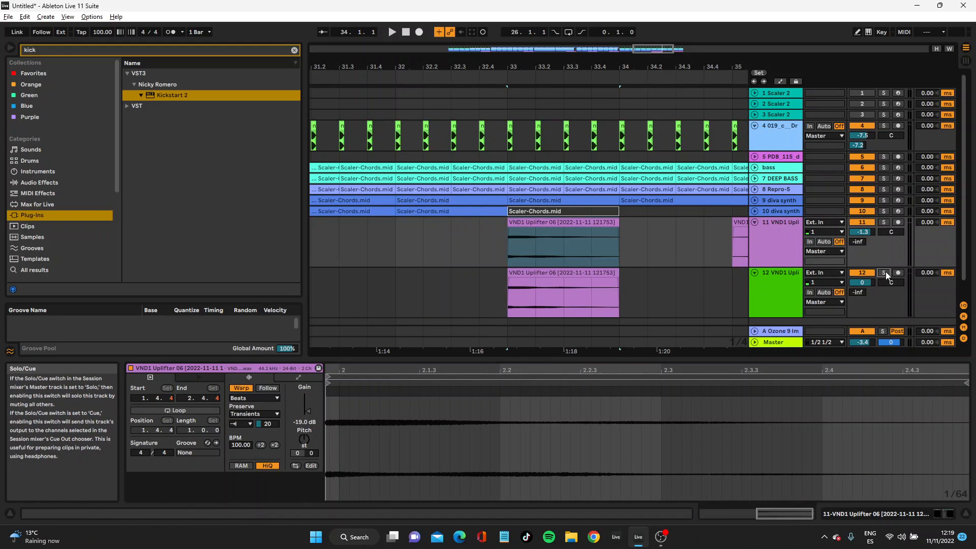
key("space")
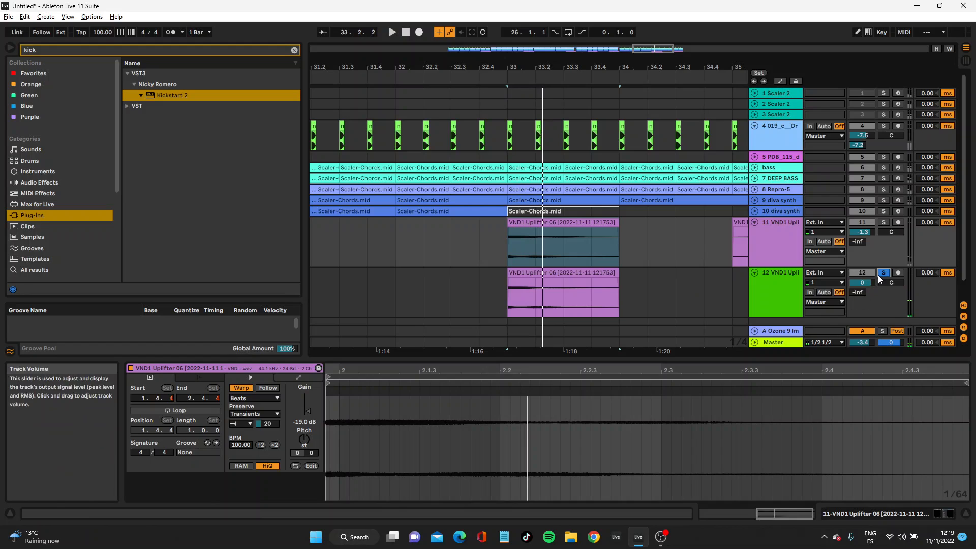
left_click(883, 223)
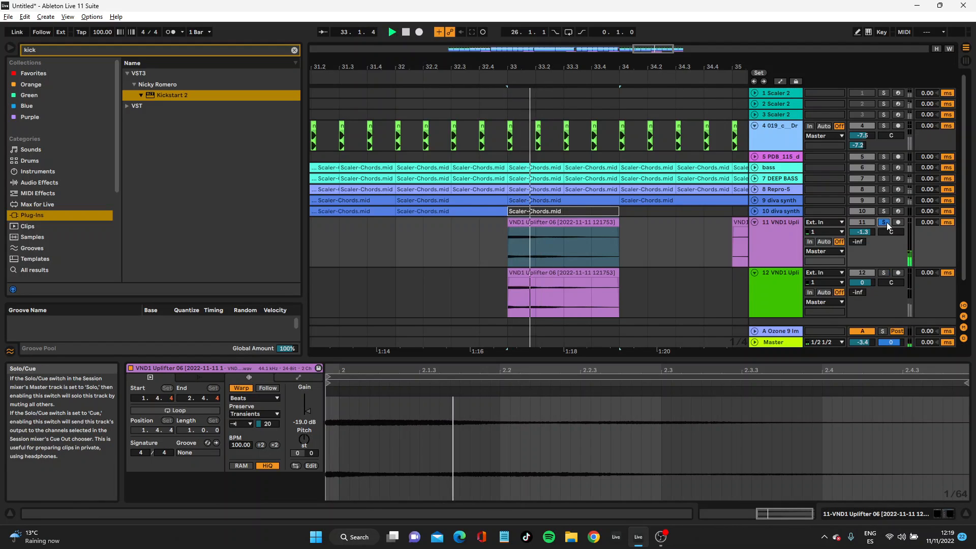
Copy the Valhalla and Kickstart 2 devices from track 11 to track 12 and audition track 12 soloed
left_click(788, 225)
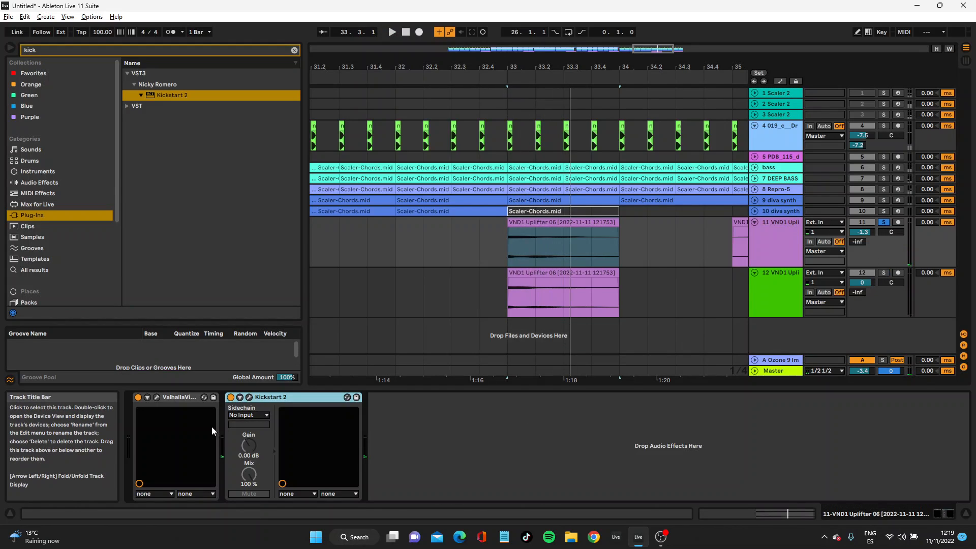
left_click(303, 397)
left_click(776, 306)
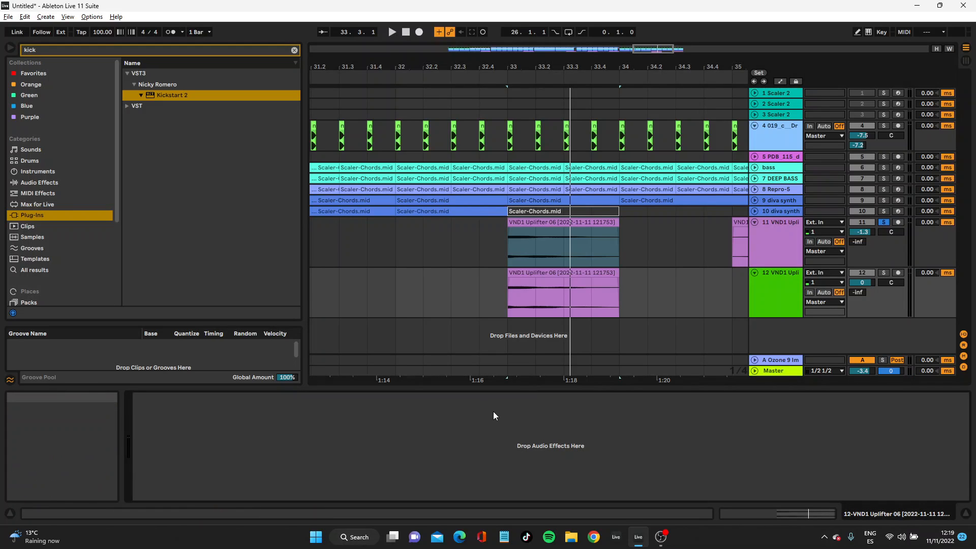
key("space")
left_click(885, 272)
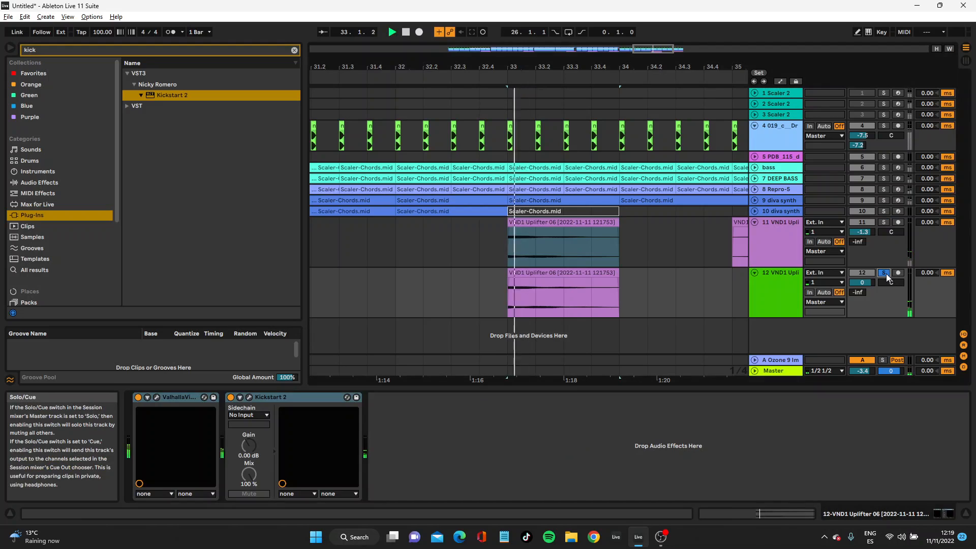
left_click(883, 273)
Solo track 11, set the Beats Preserve resolution of its bar 33 clip to 1/16 and play it
left_click(535, 222)
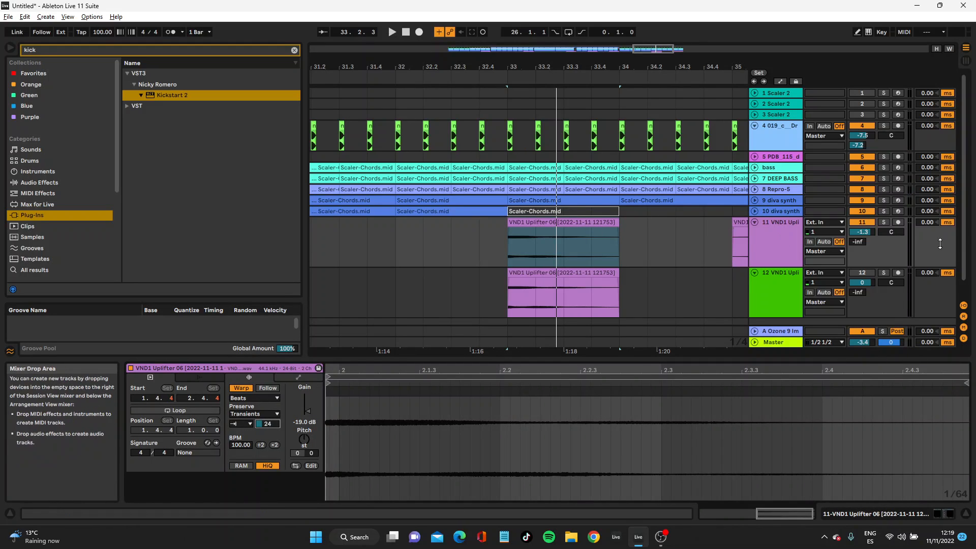
left_click(883, 222)
left_click(537, 226)
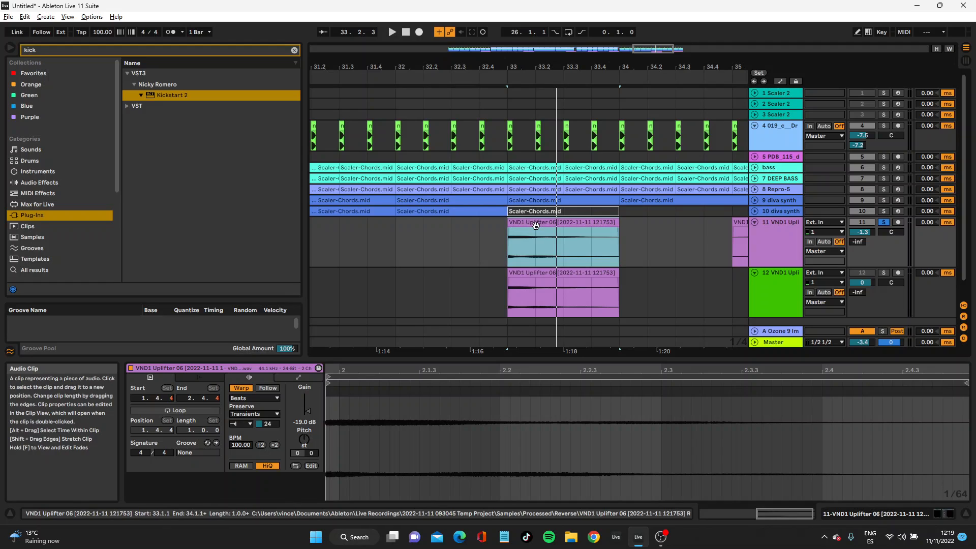
left_click(239, 415)
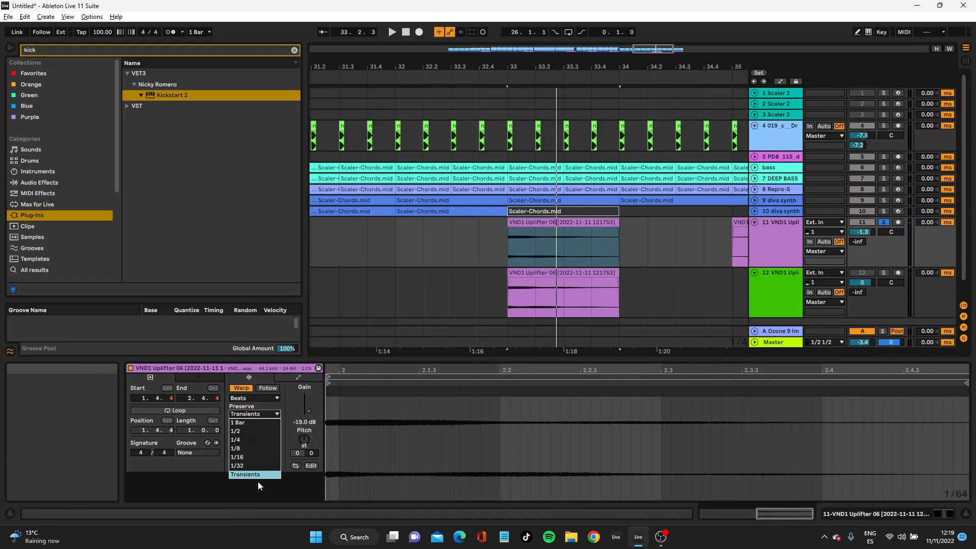
left_click(245, 458)
left_click(609, 236)
key("space")
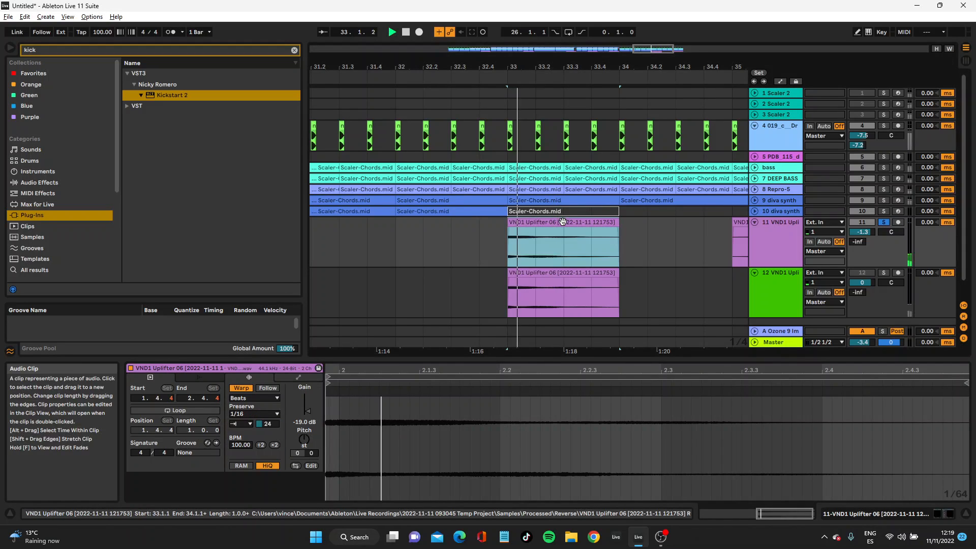
Lower the track 11 clip's transient envelope to 14, listen to it and turn off the track's solo
left_click(267, 425)
type("9")
left_click_drag(266, 425, 267, 421)
key("space")
left_click(883, 222)
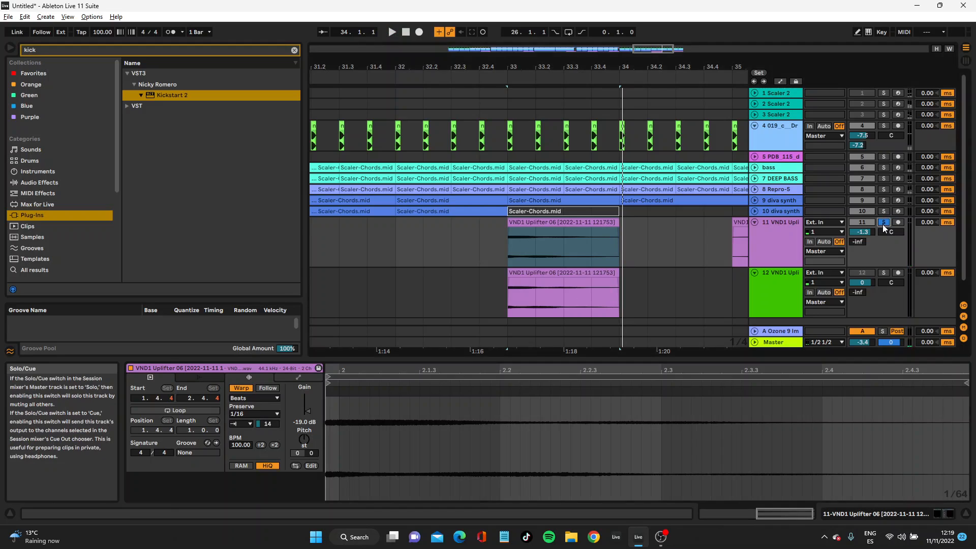
Play the full mix from beat 32.3 through the layered reversed uplifters at bar 33
left_click(451, 250)
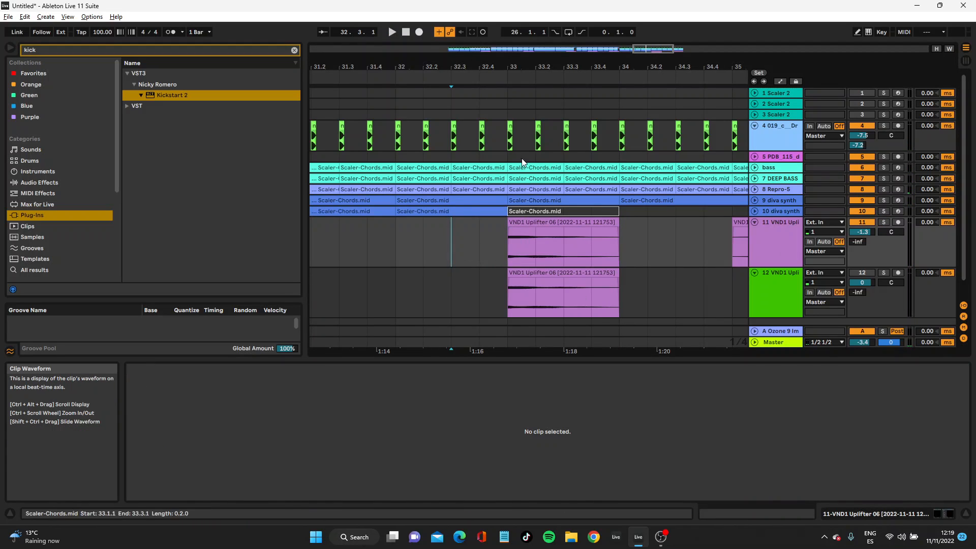
key("space")
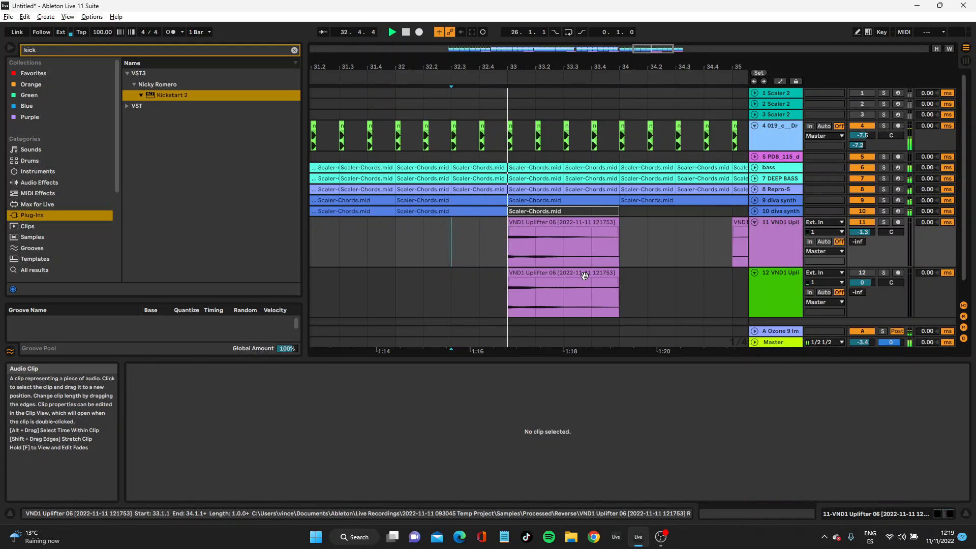
left_click_drag(578, 67, 577, 119)
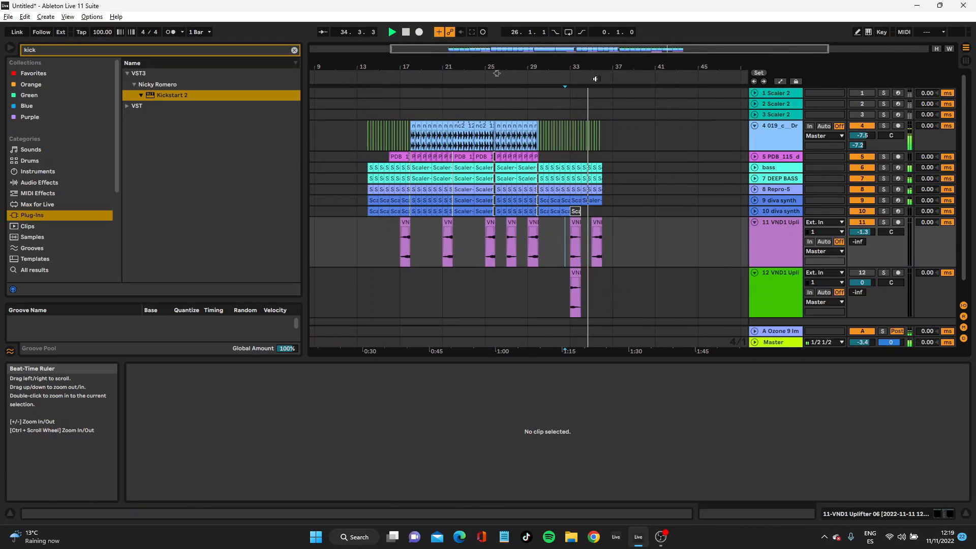
key("space")
Paste a copy of the bar 33 reversed uplifter clip at bar 29 on track 12 and audition it soloed
left_click(576, 253)
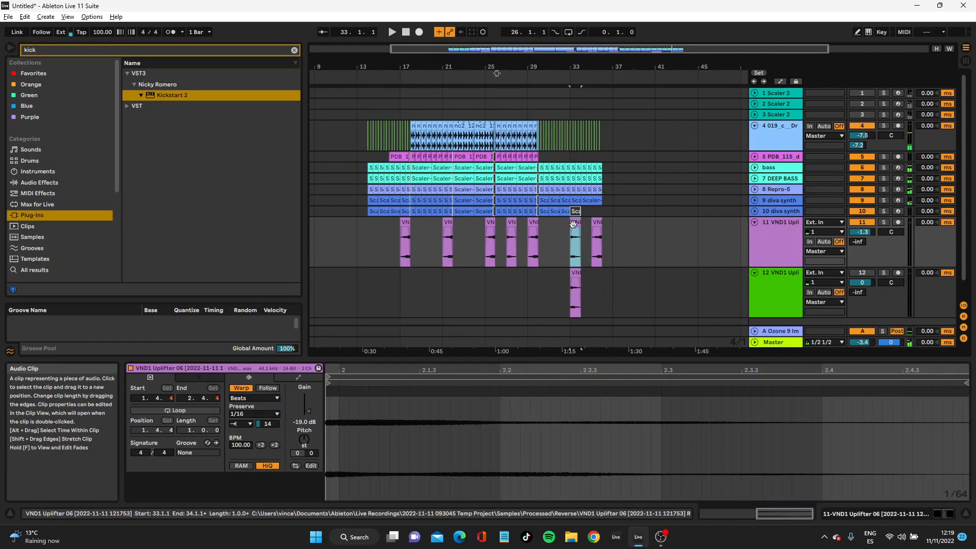
left_click(532, 284)
key("ctrl+v")
key("space")
left_click(883, 273)
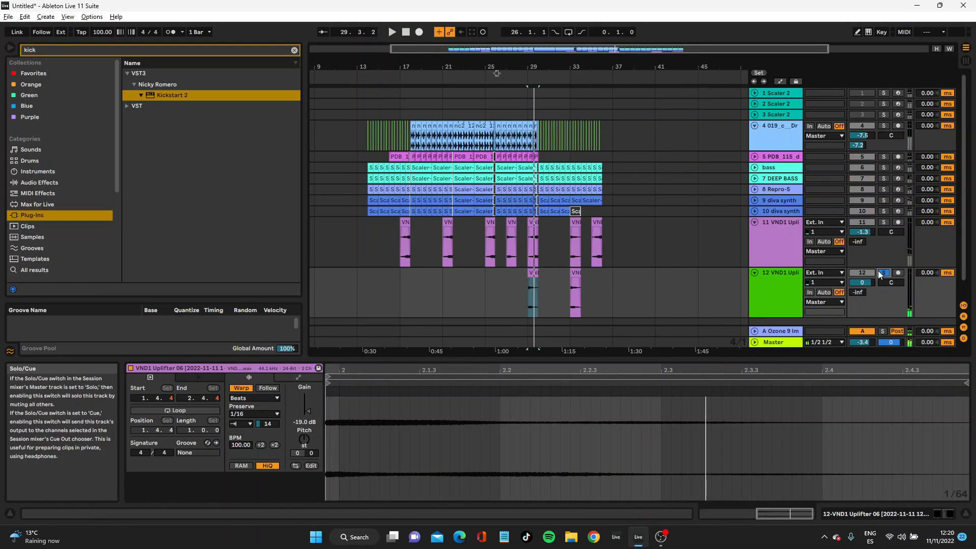
key("space")
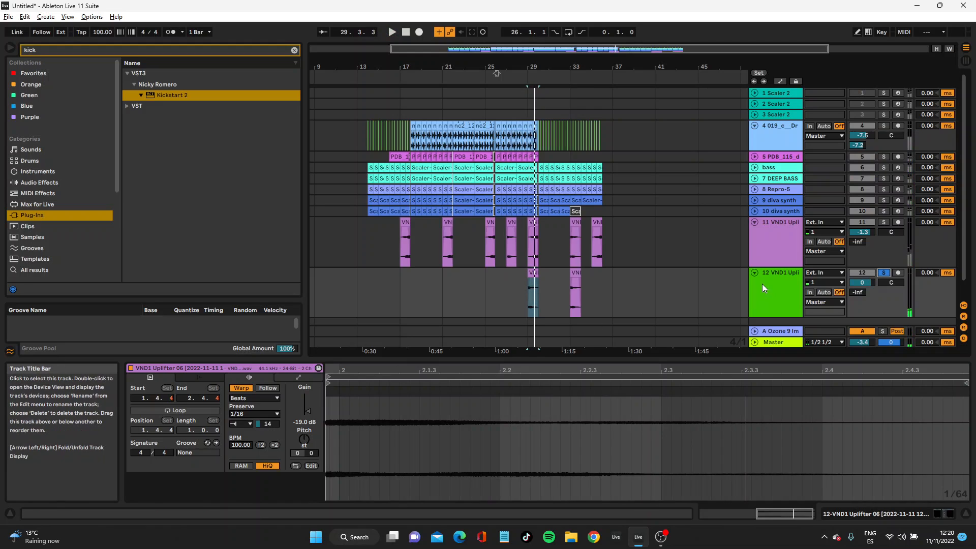
Bypass the Valhalla and Kickstart 2 devices on track 12 to compare the sound, unsolo the track and reactivate both devices
left_click(762, 284)
left_click(779, 295)
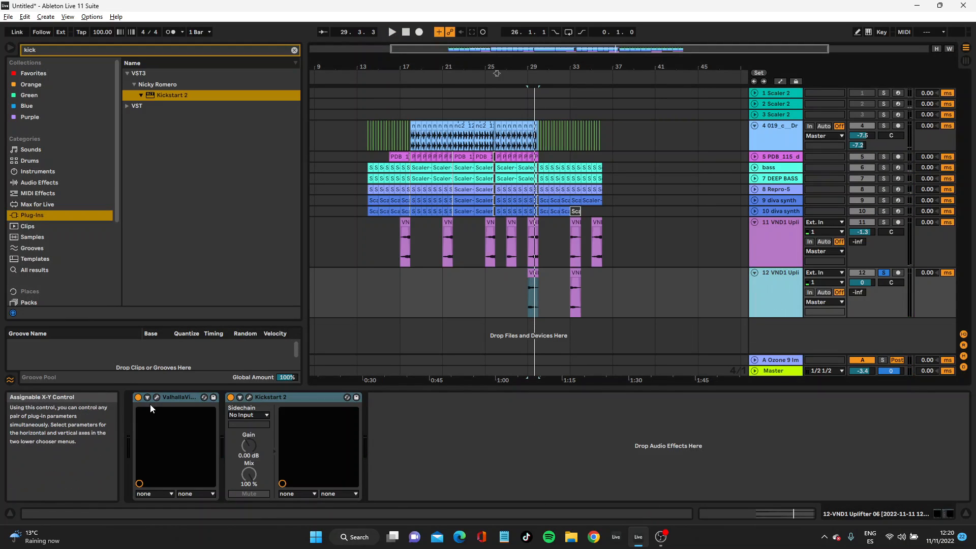
left_click(138, 398)
left_click(138, 398)
key("space")
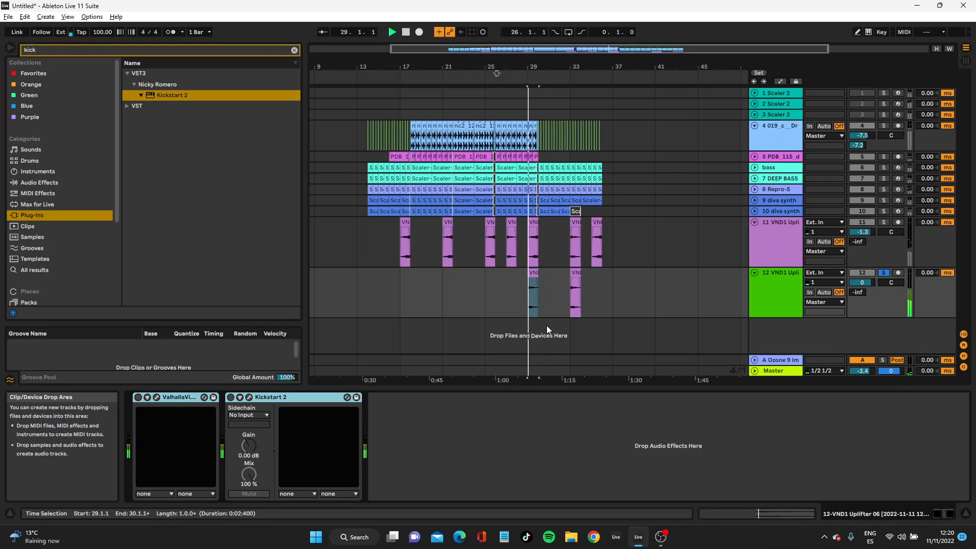
left_click(883, 274)
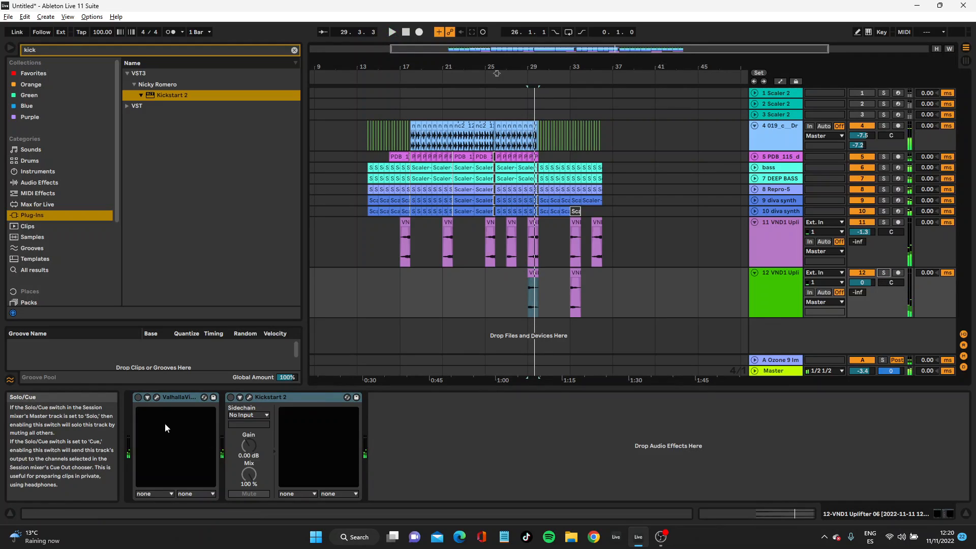
left_click(139, 398)
key("space")
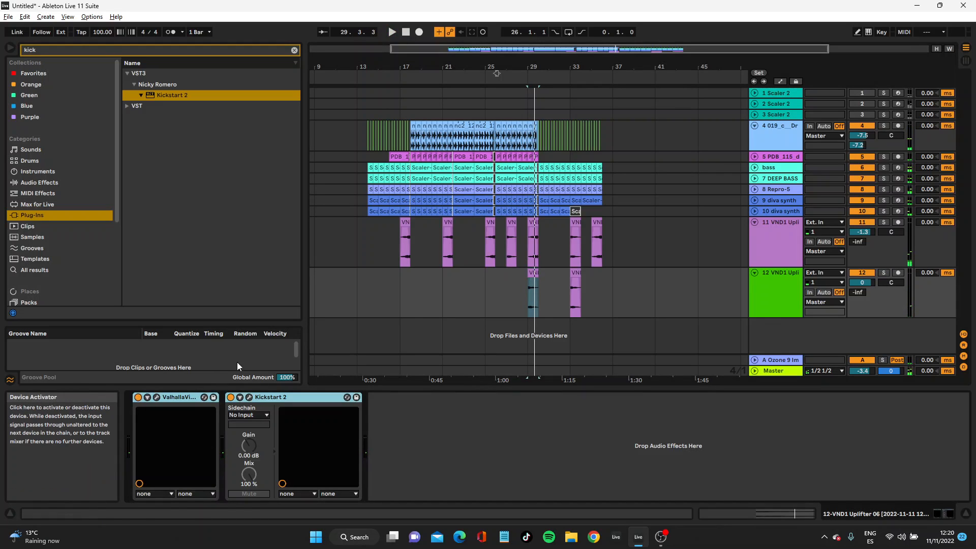
Delete the reversed uplifter clip at bar 29 on track 12 and play the section without it
left_click(532, 274)
key("Delete")
key("space")
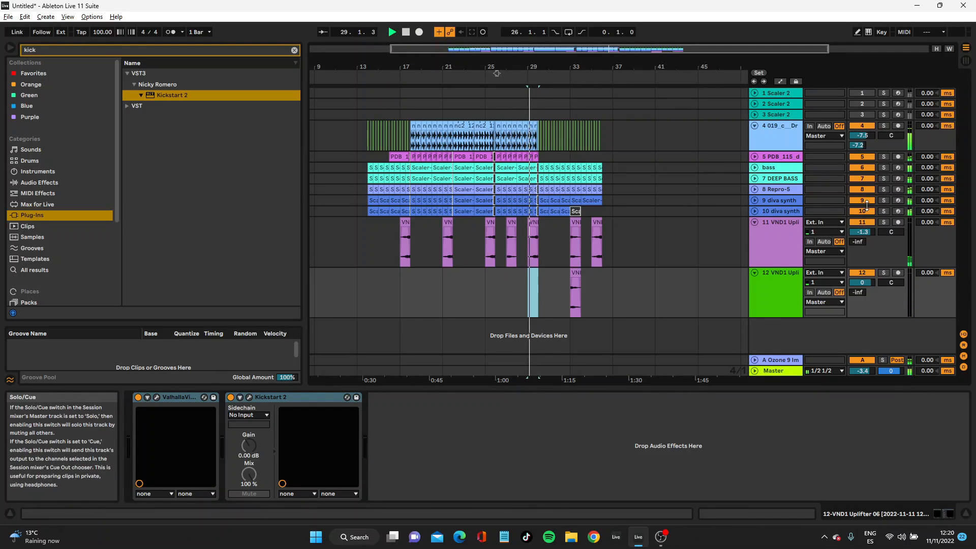
Move the track 12 reversed uplifter clip from bar 33 to start at beat 31.4 and play it in context
left_click_drag(553, 66, 550, 147)
left_click(586, 248)
left_click_drag(664, 277, 585, 279)
key("space")
key("space")
left_click_drag(585, 66, 586, 138)
key("space")
left_click_drag(498, 268, 581, 275)
left_click(449, 284)
key("space")
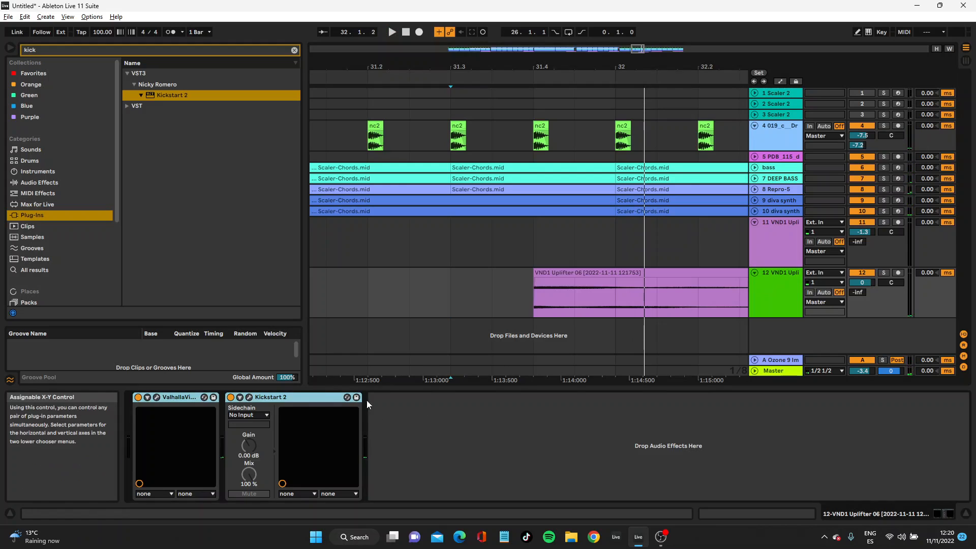
Raise the gain of the track 12 clip at beat 31.4 to -13.1 dB and listen to it in the mix
left_click(632, 272)
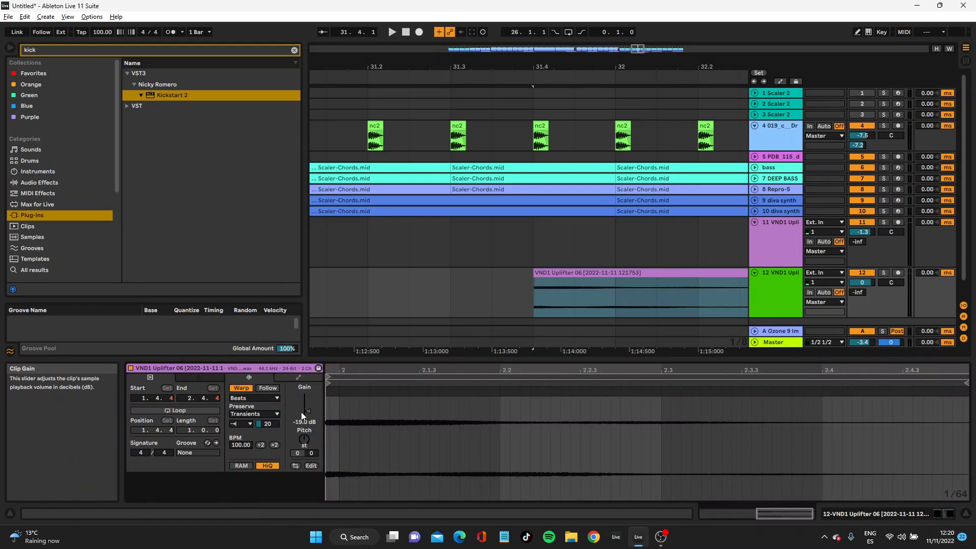
left_click_drag(304, 412, 304, 410)
key("space")
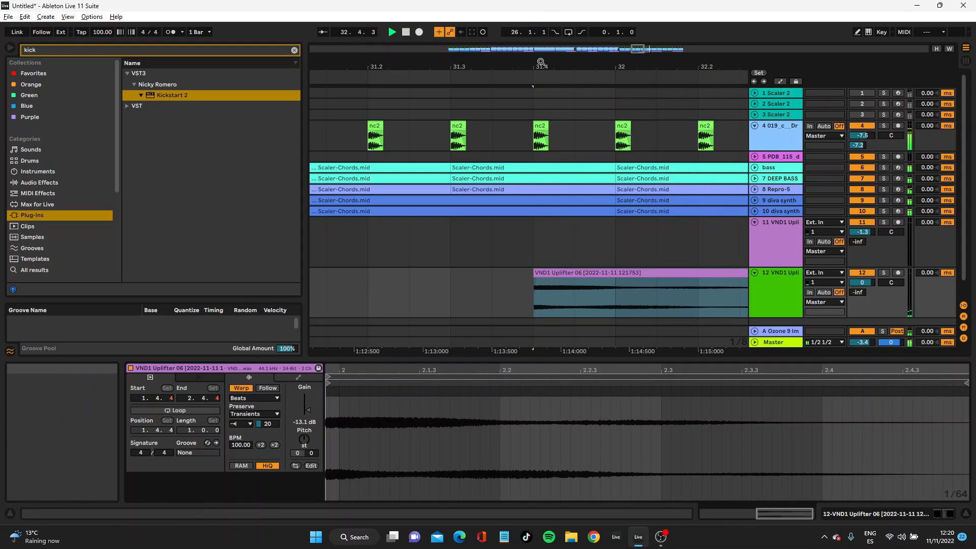
left_click_drag(541, 62, 540, 10)
key("space")
Copy the four-bar range from bar 29 to 33 on track 12 and paste it at bars 21 and 13
left_click_drag(522, 295, 557, 290)
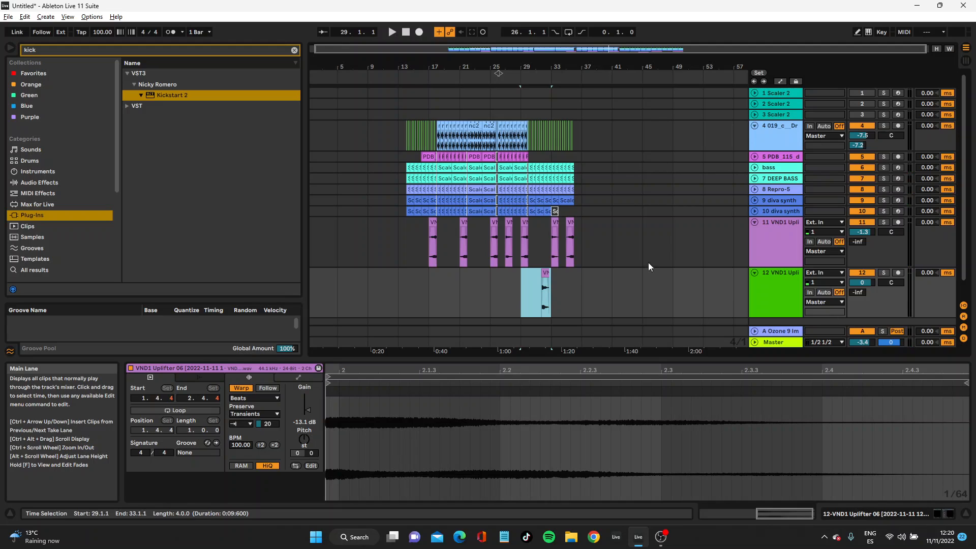
left_click(580, 305)
right_click(584, 305)
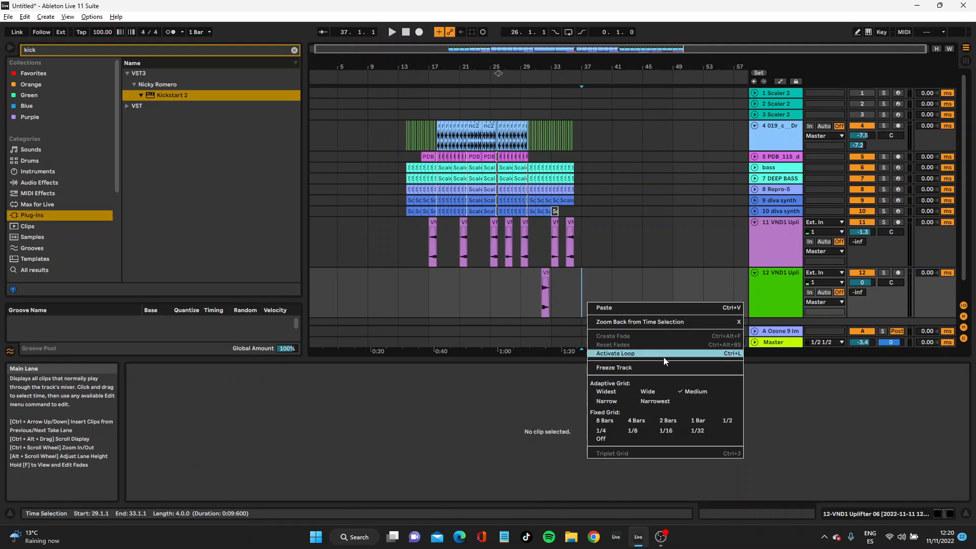
left_click(690, 392)
left_click(626, 279)
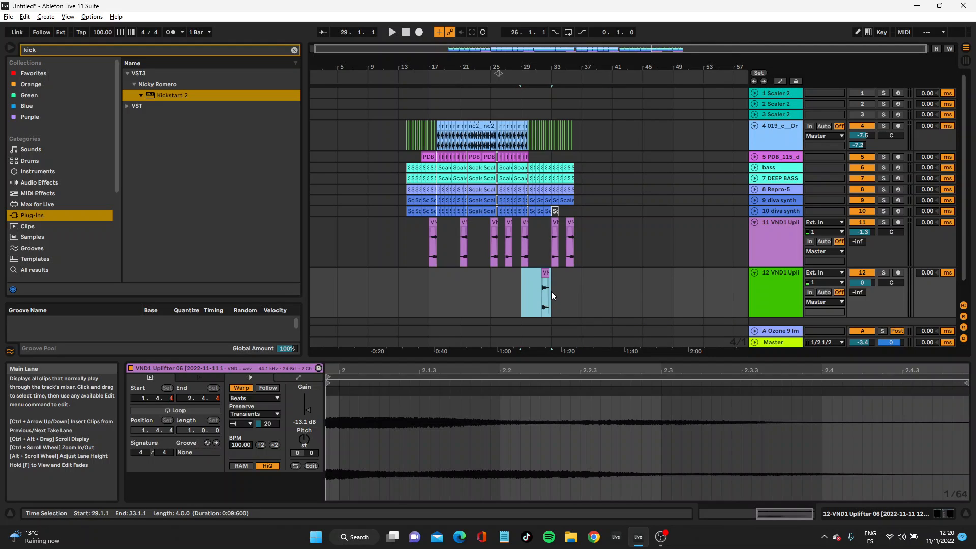
left_click(461, 297)
key("ctrl+v")
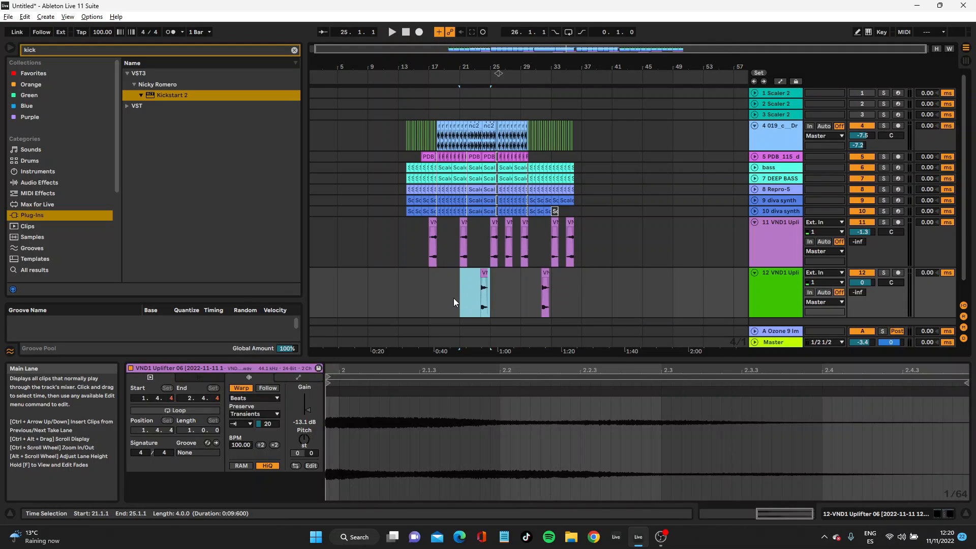
left_click(400, 286)
key("ctrl+v")
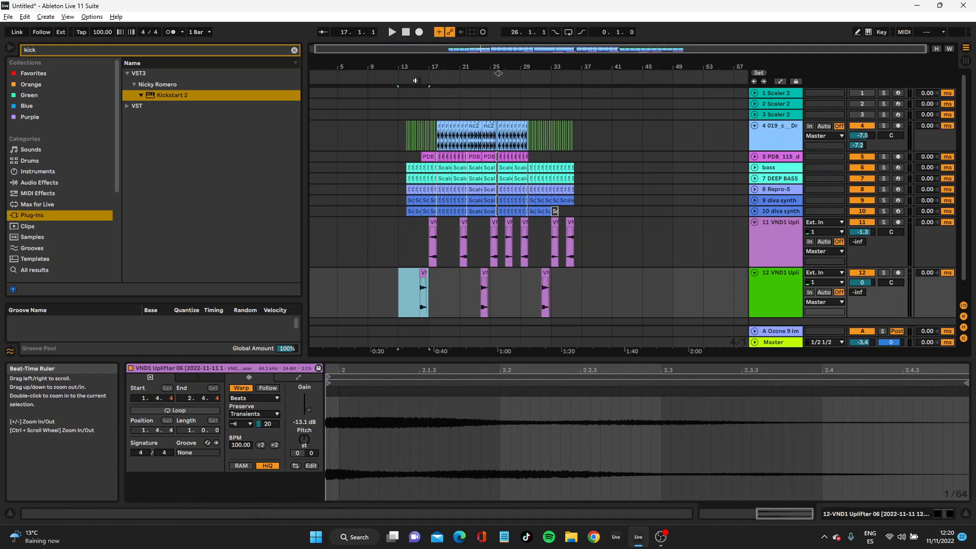
Play the arrangement from bar 15 to listen to the pasted reversed uplifter on track 12
left_click(399, 292)
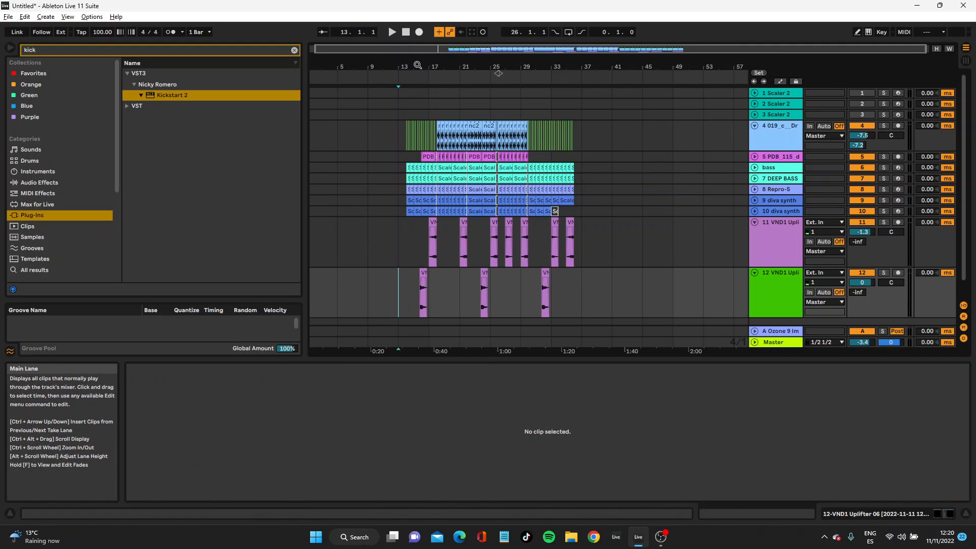
scroll(420, 99, "up", 6)
key("space")
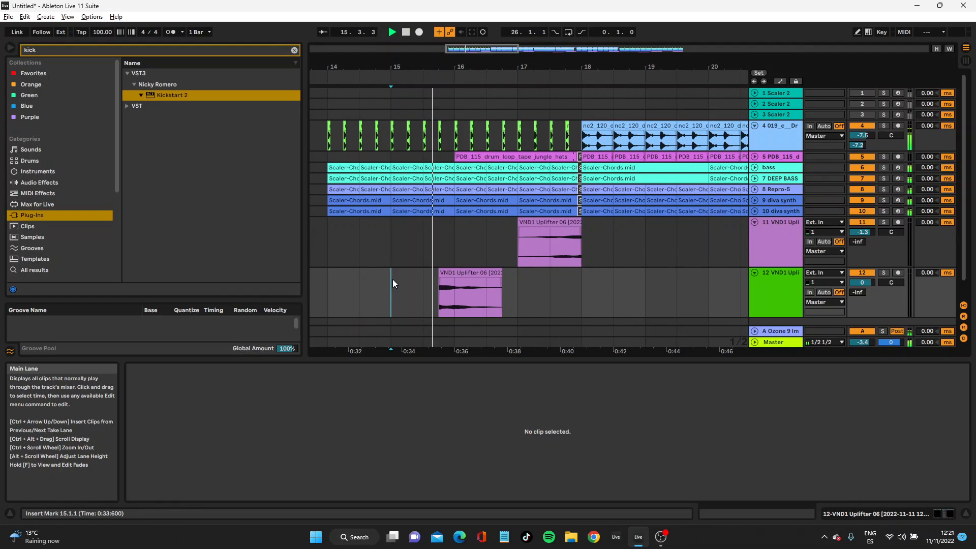
left_click_drag(535, 70, 469, 136)
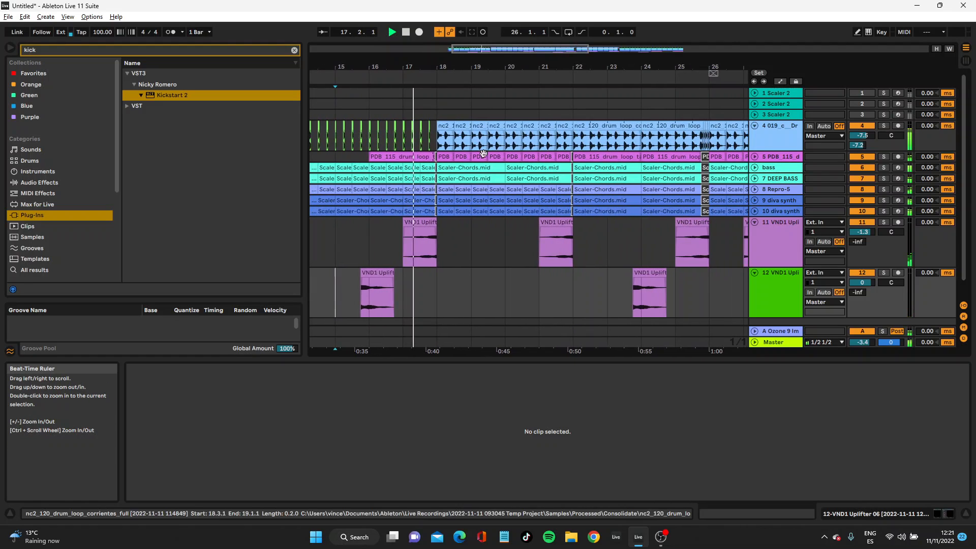
Paste the copied four-bar uplifter range at bar 19 on track 12 and shift it back to start at bar 17
left_click(472, 294)
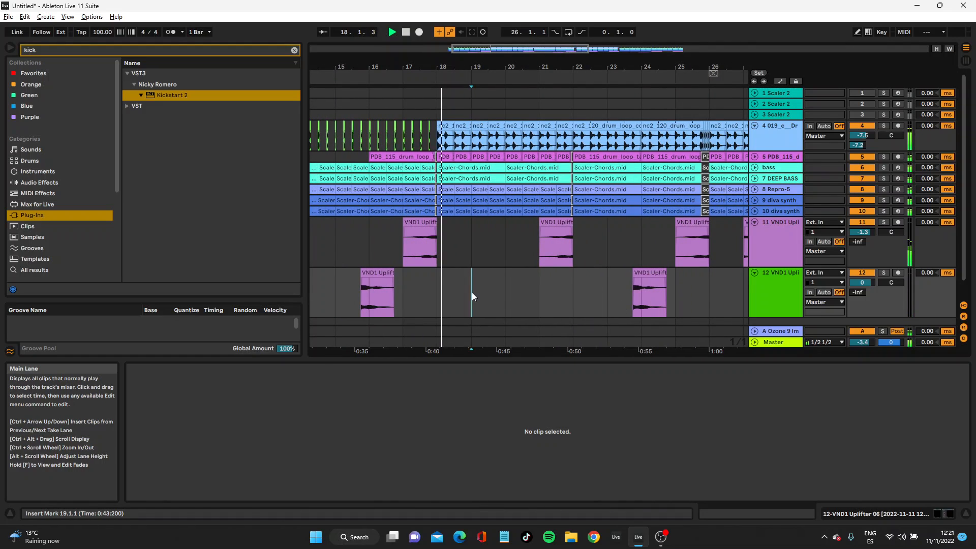
key("ctrl+v")
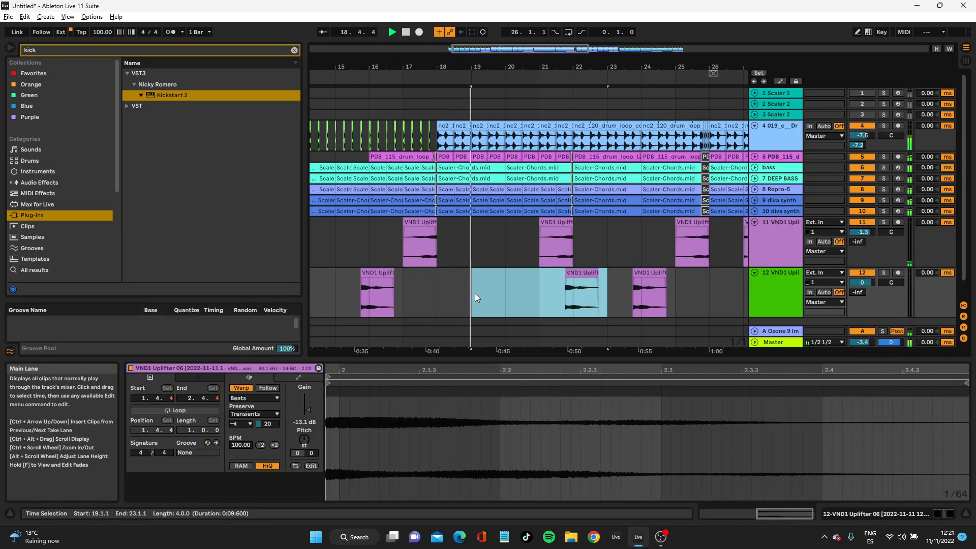
key("Left")
key("Left")
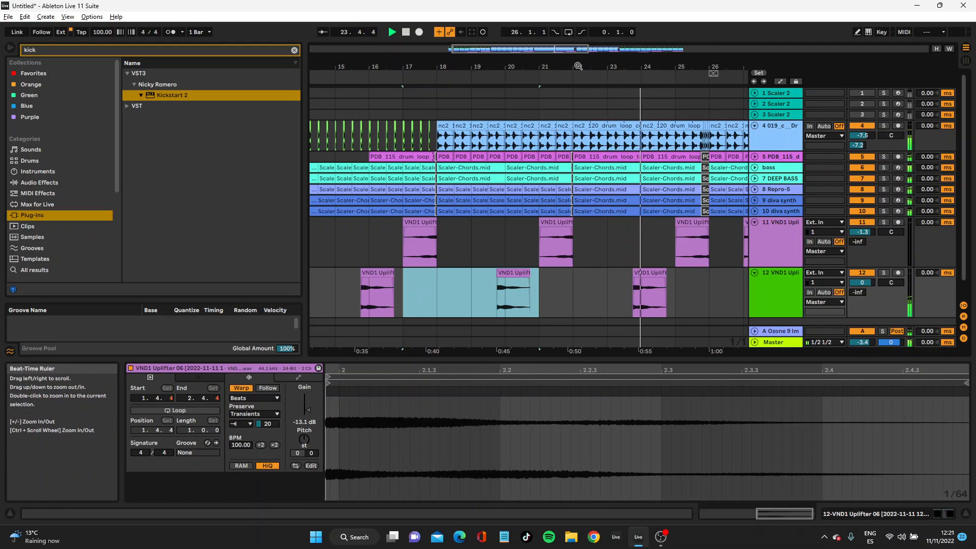
left_click_drag(577, 66, 499, 73)
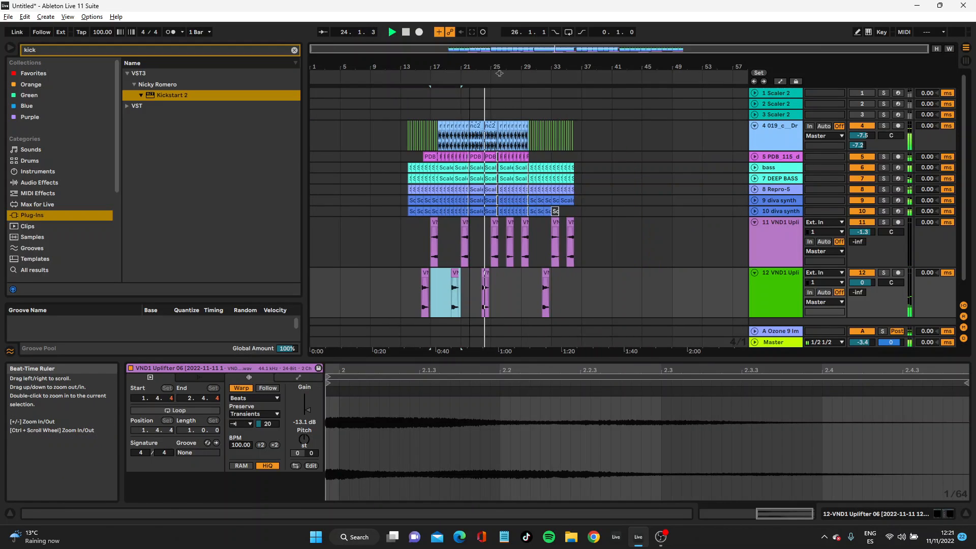
Fold tracks 12, 11 and 4 to their compact height in the arrangement
left_click(754, 273)
left_click(754, 222)
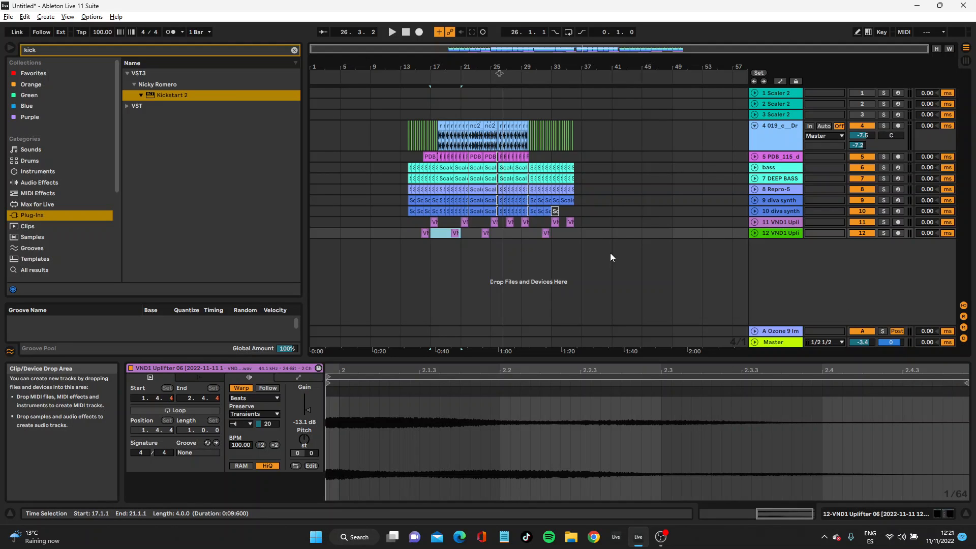
left_click(754, 126)
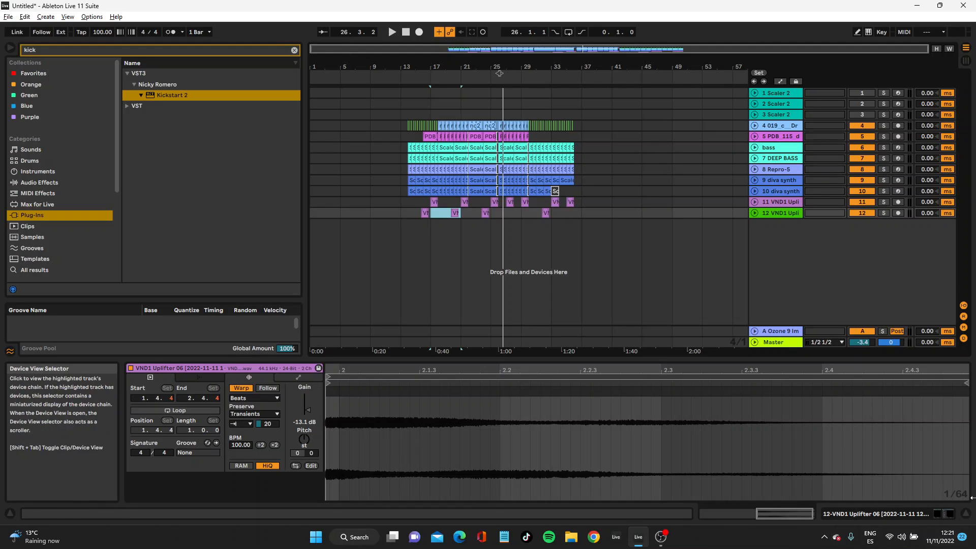
Duplicate the third Scaler 2 track and solo the copy, track 4
left_click(781, 94)
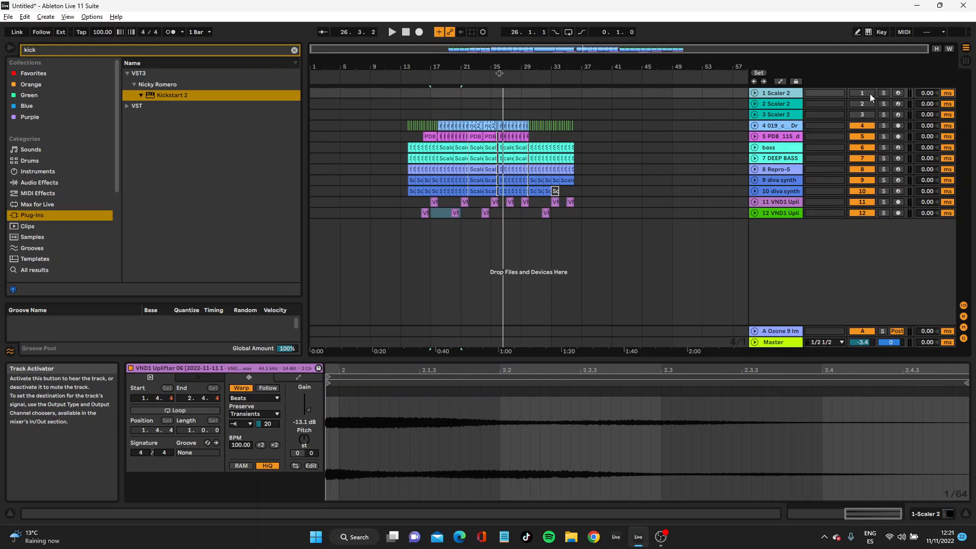
left_click(776, 114)
right_click(776, 113)
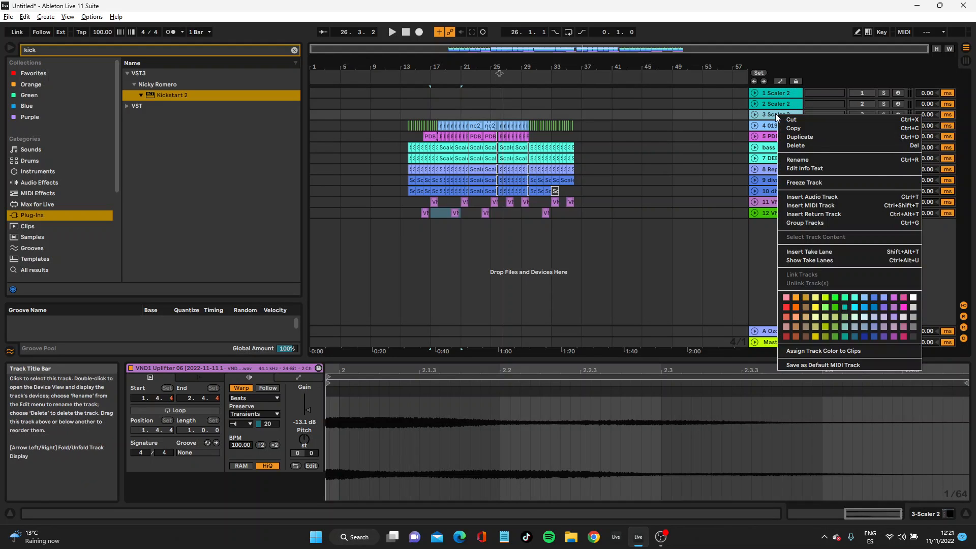
left_click(806, 134)
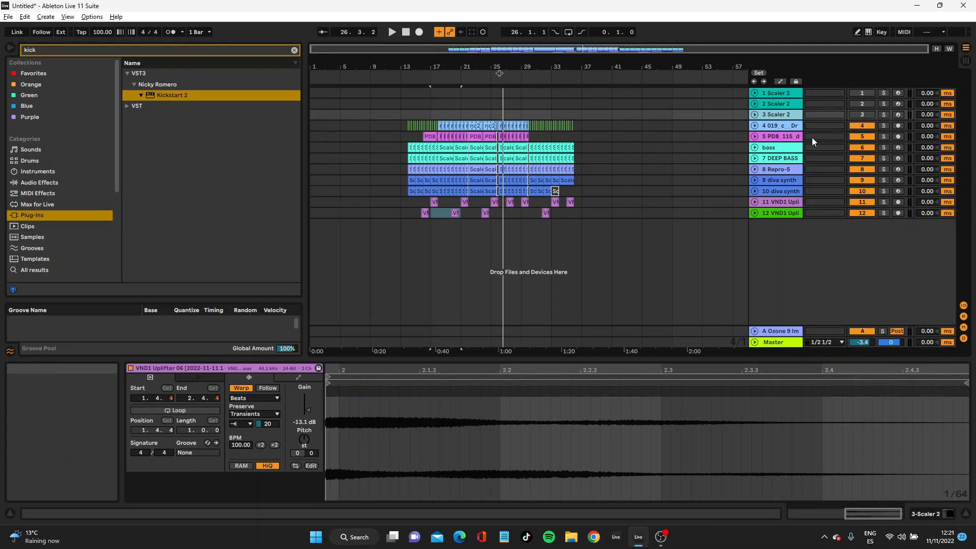
left_click(885, 129)
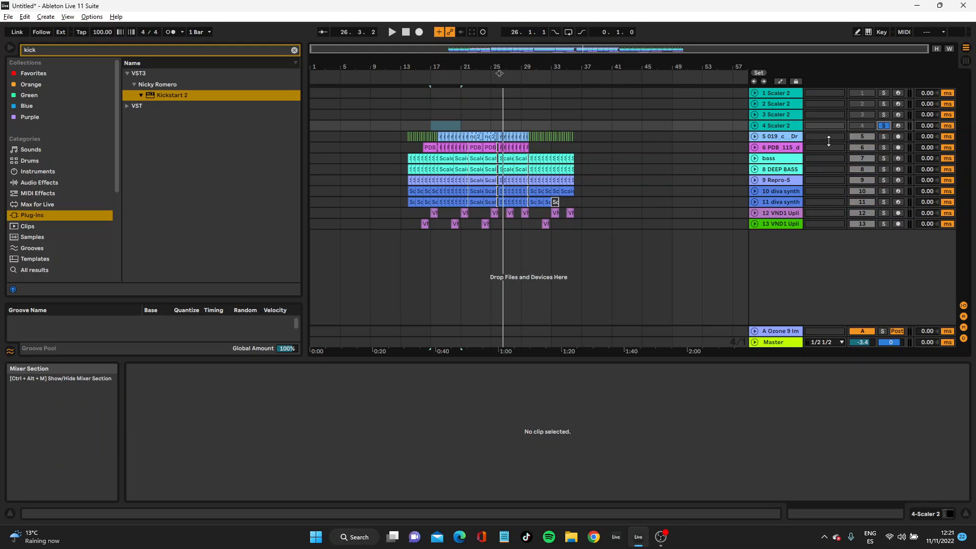
Inspect the Scaler 2 plug-in window on the duplicated track 4, and close it
double_click(779, 125)
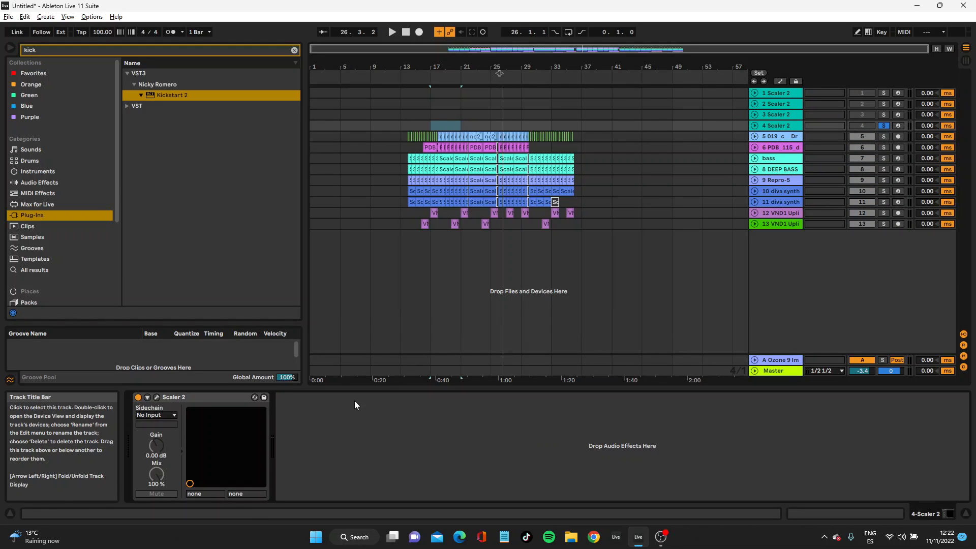
left_click(157, 397)
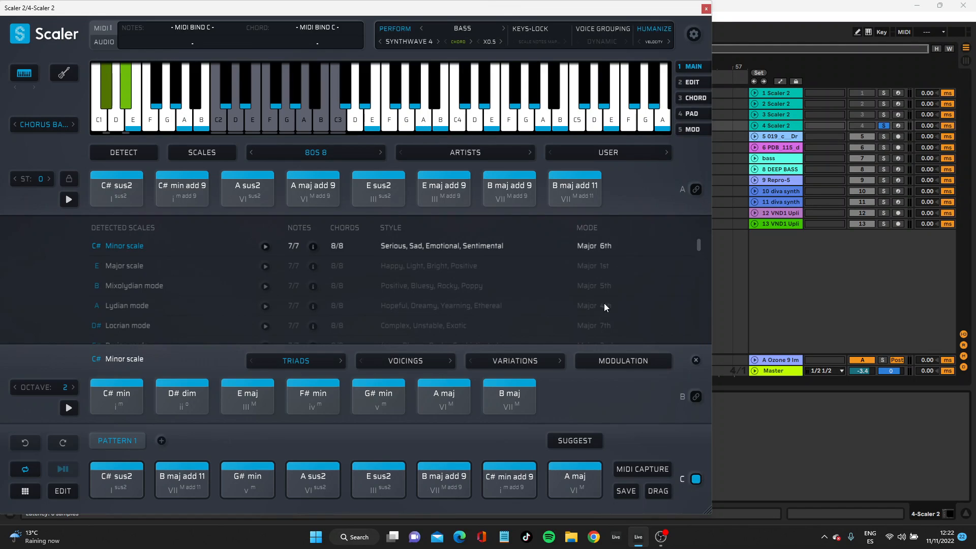
left_click(705, 8)
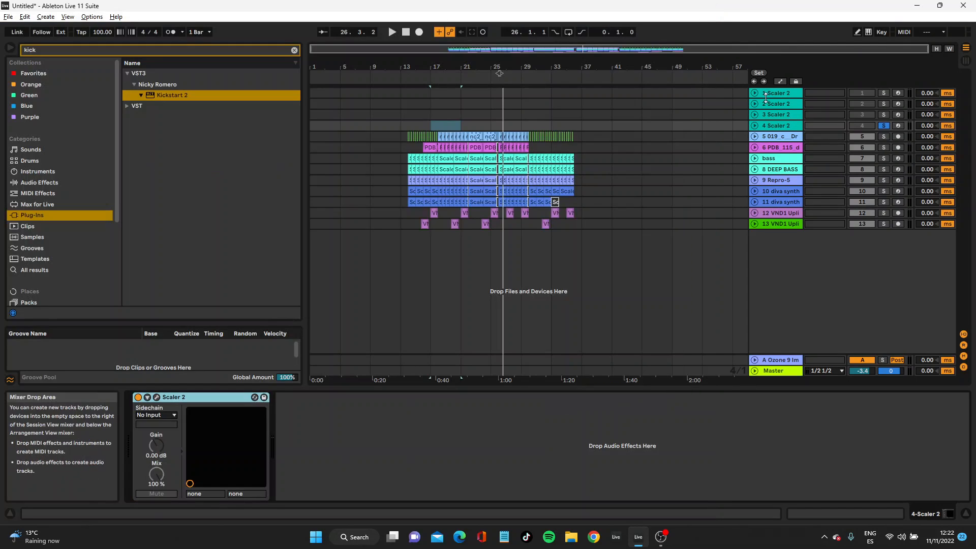
View the Sync settings in track 1's Scaler 2 and refresh the connected instances
left_click(776, 93)
left_click(157, 397)
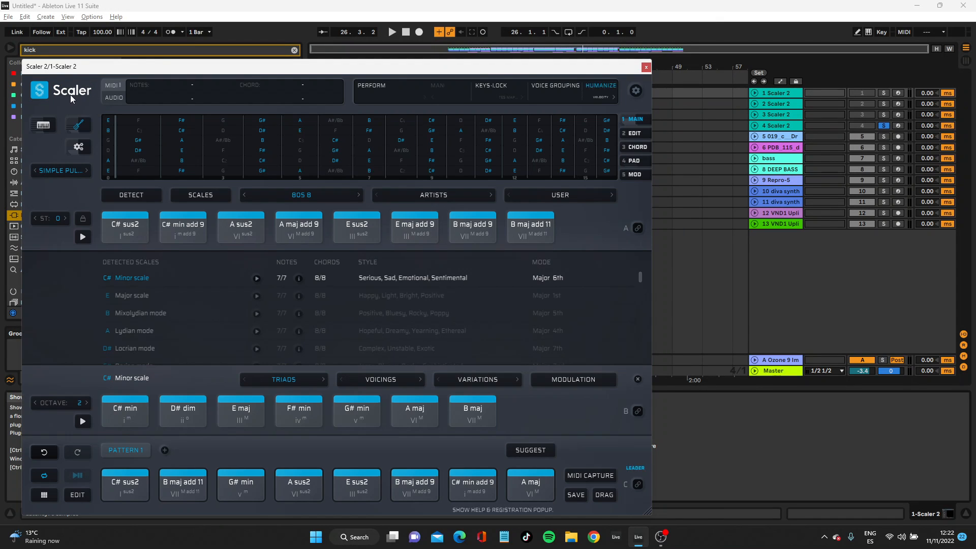
left_click(45, 93)
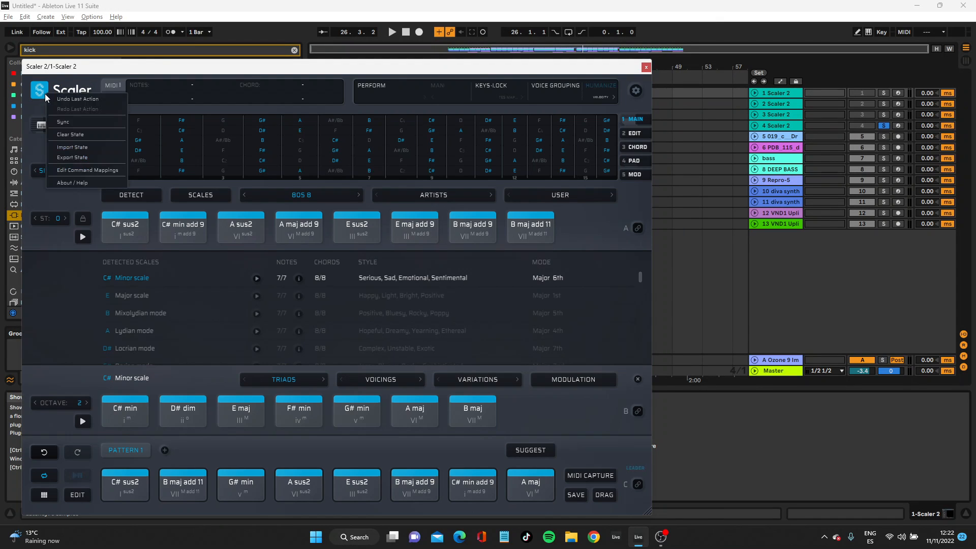
left_click(60, 122)
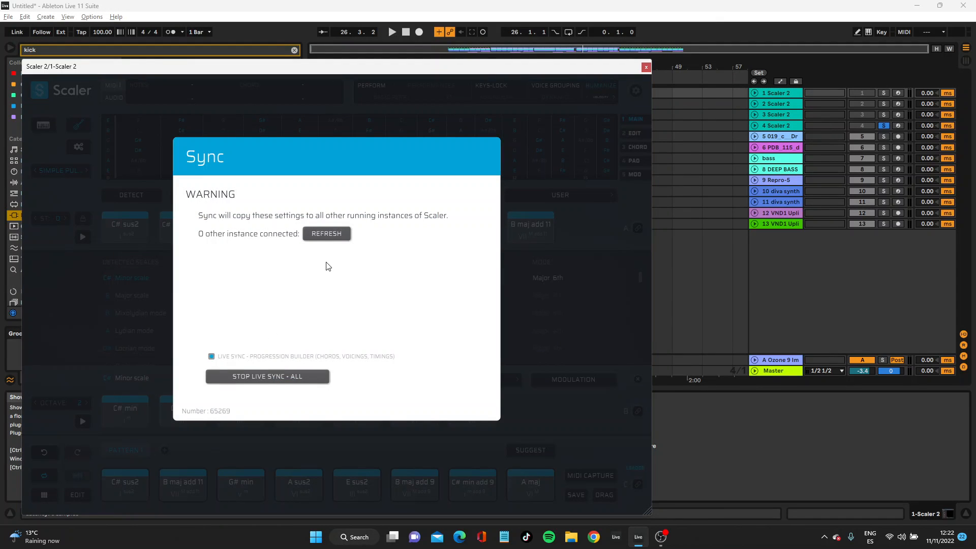
left_click(326, 232)
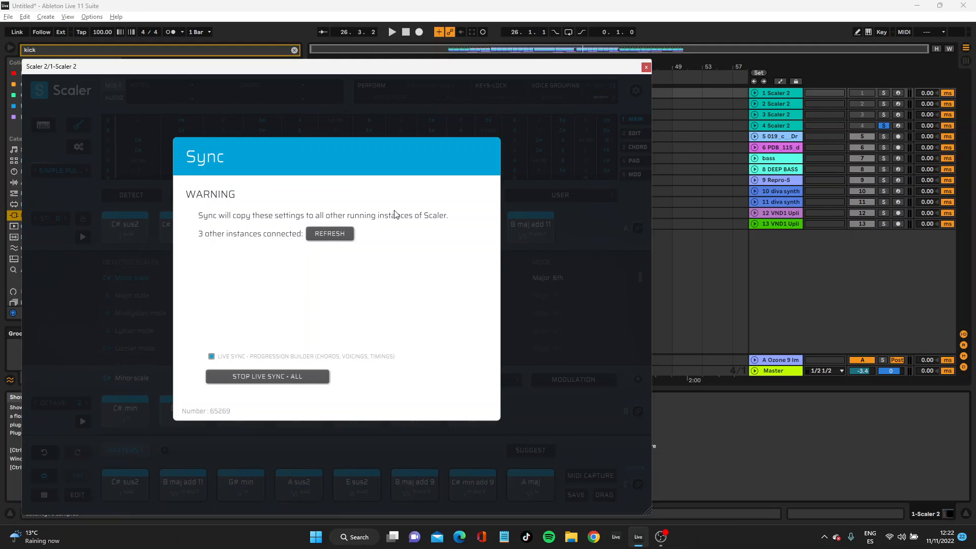
left_click(645, 68)
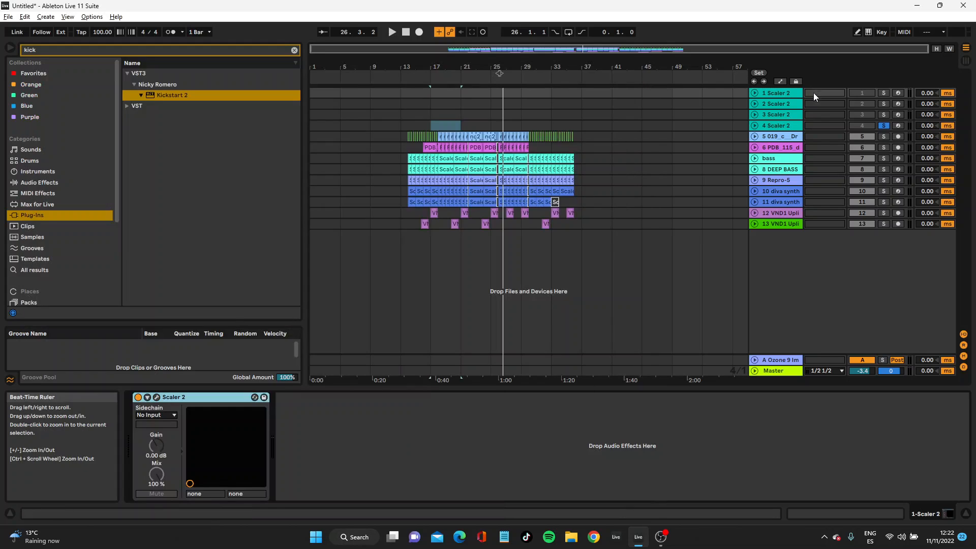
Check the progression link state in track 4's Scaler 2 and close the plug-in
left_click(783, 127)
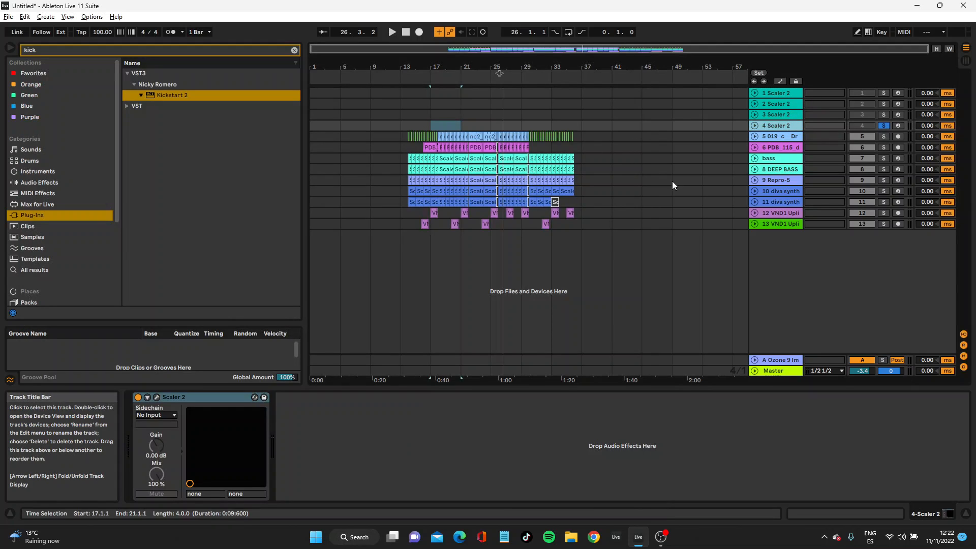
left_click(157, 397)
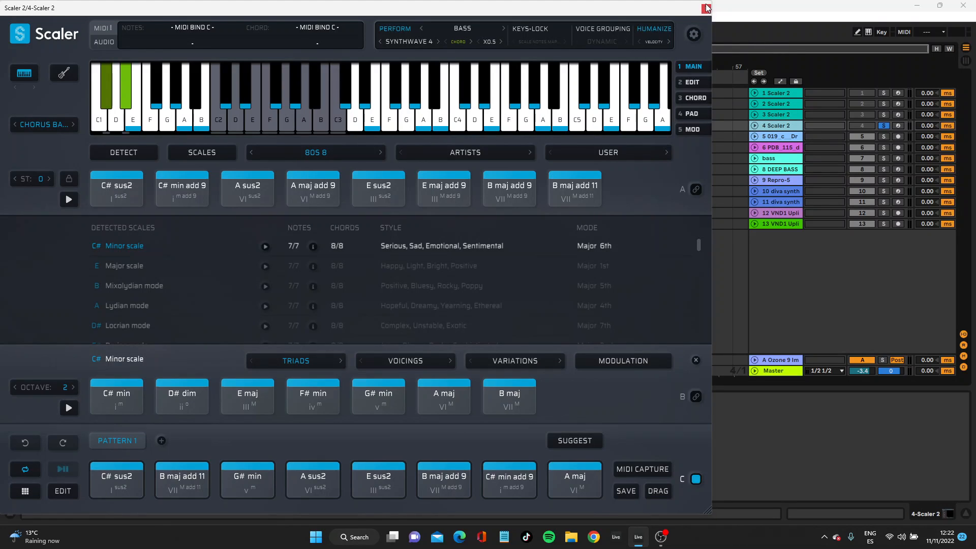
left_click(706, 8)
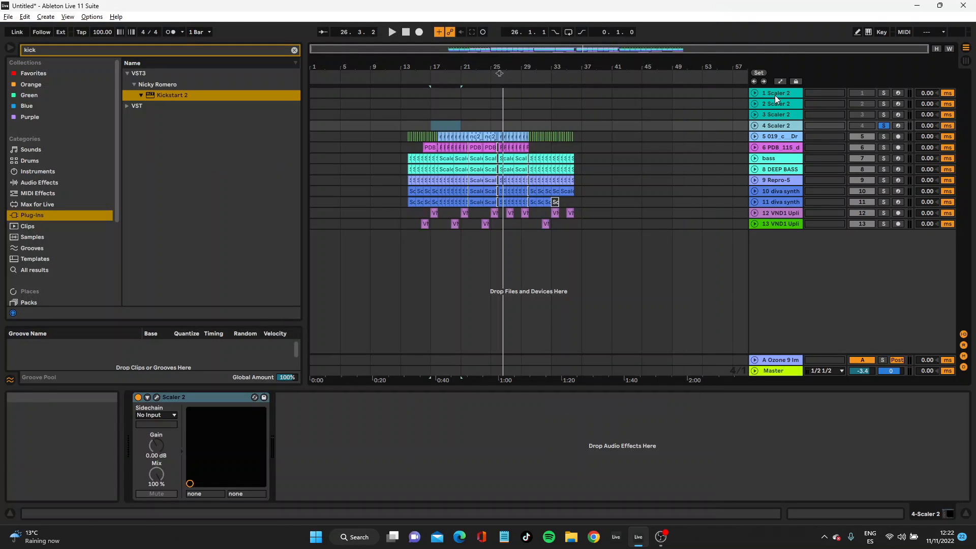
Restart live sync for all Scaler instances from the Sync settings of track 1's Scaler 2
left_click(774, 96)
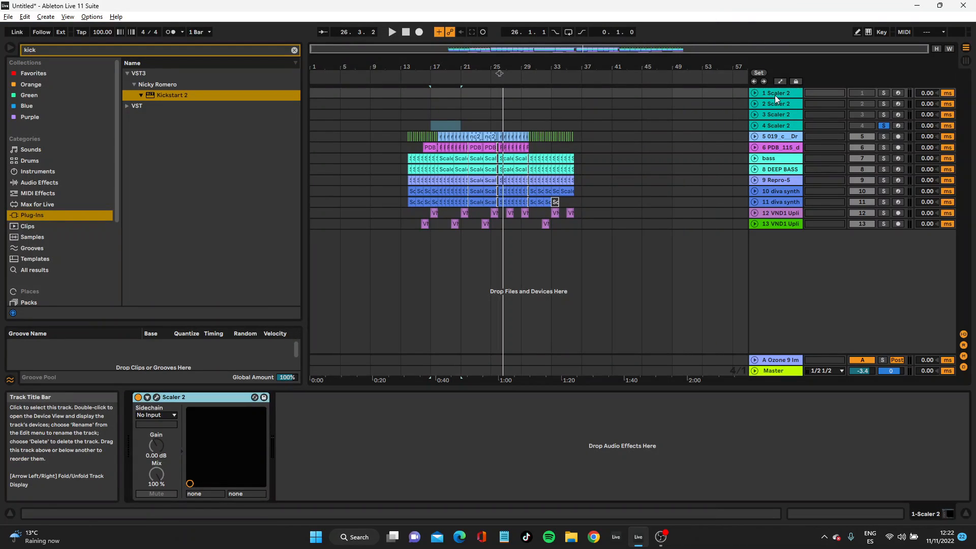
left_click(157, 398)
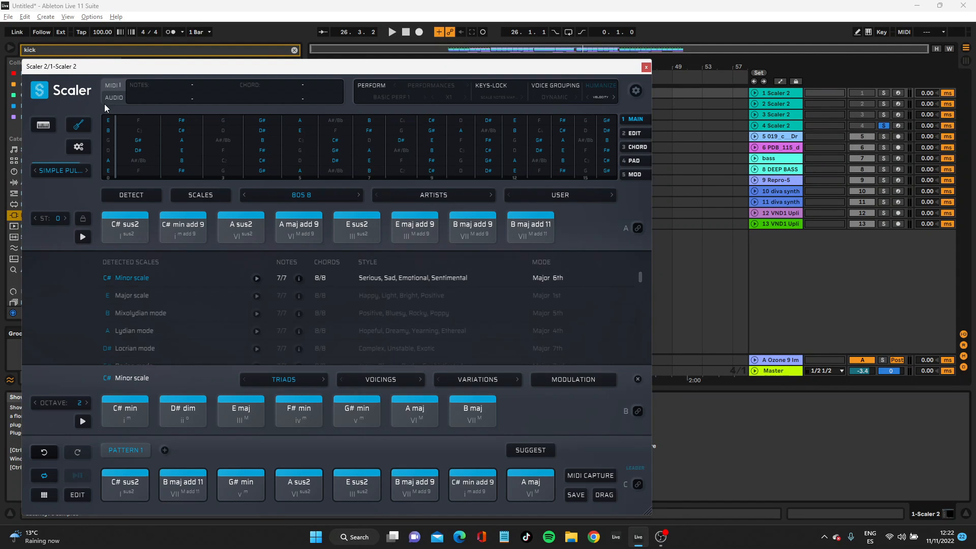
left_click(56, 97)
left_click(71, 116)
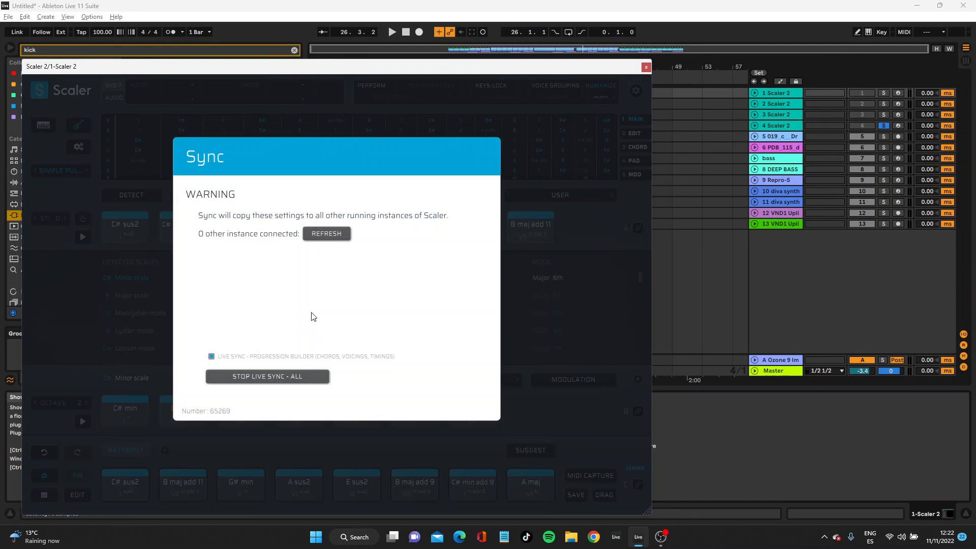
left_click(247, 376)
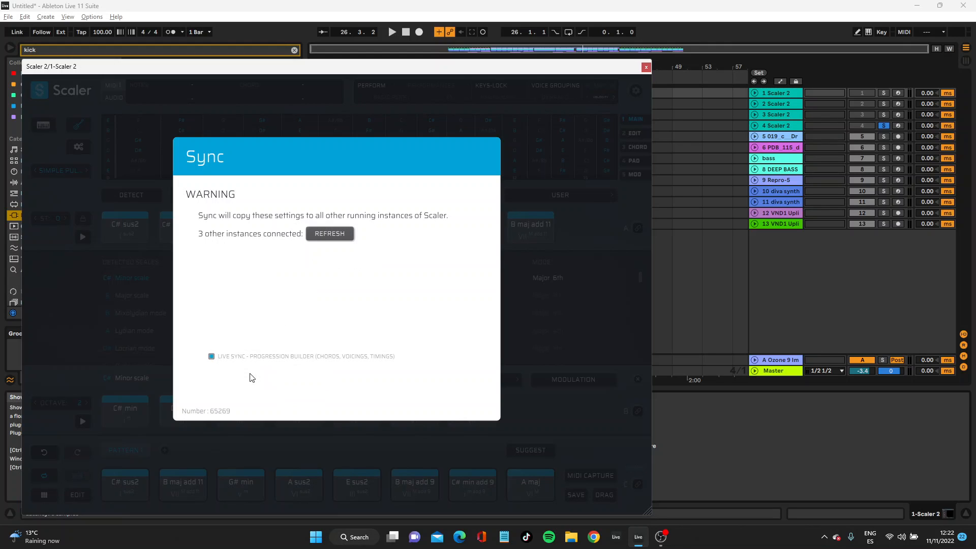
left_click(645, 67)
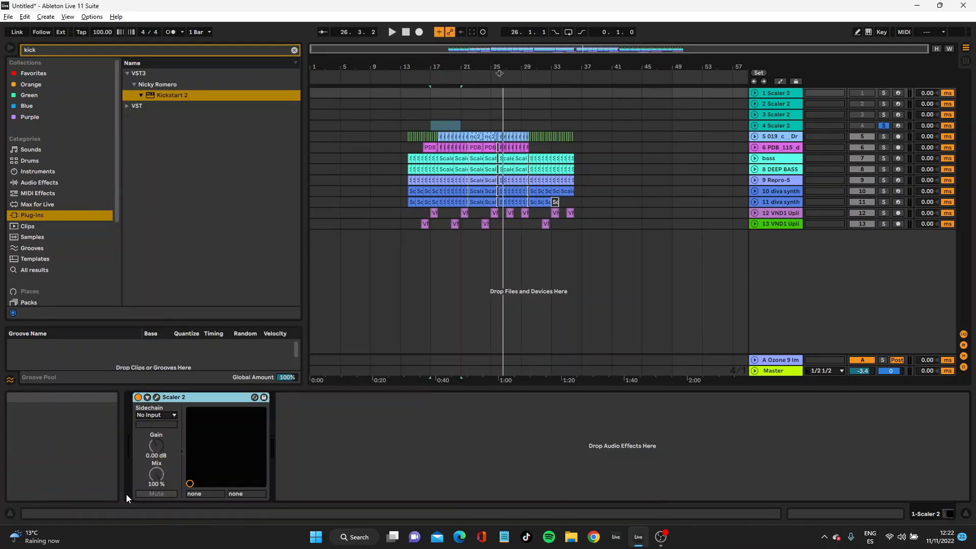
Check the live sync roles of the Scaler 2 instances on tracks 1 and 4
left_click(157, 397)
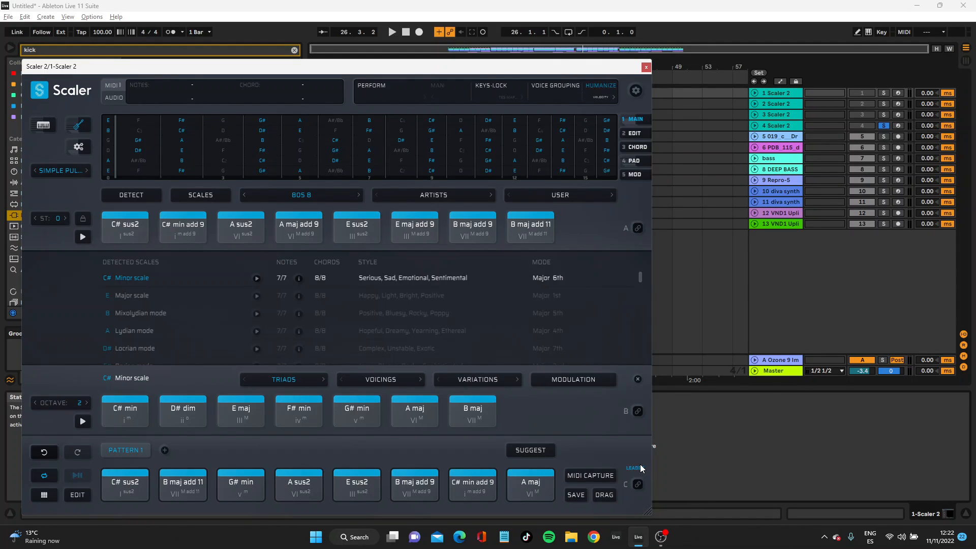
left_click(791, 124)
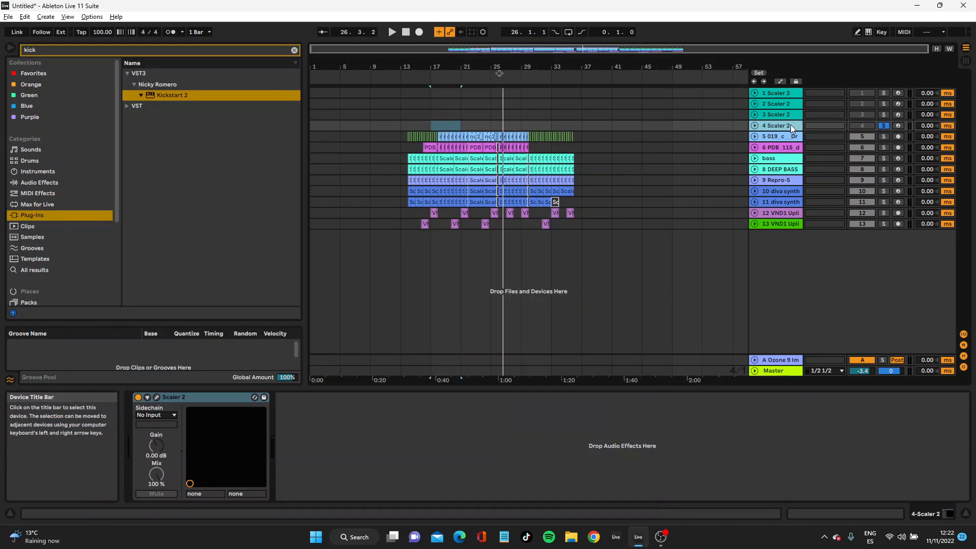
left_click(156, 397)
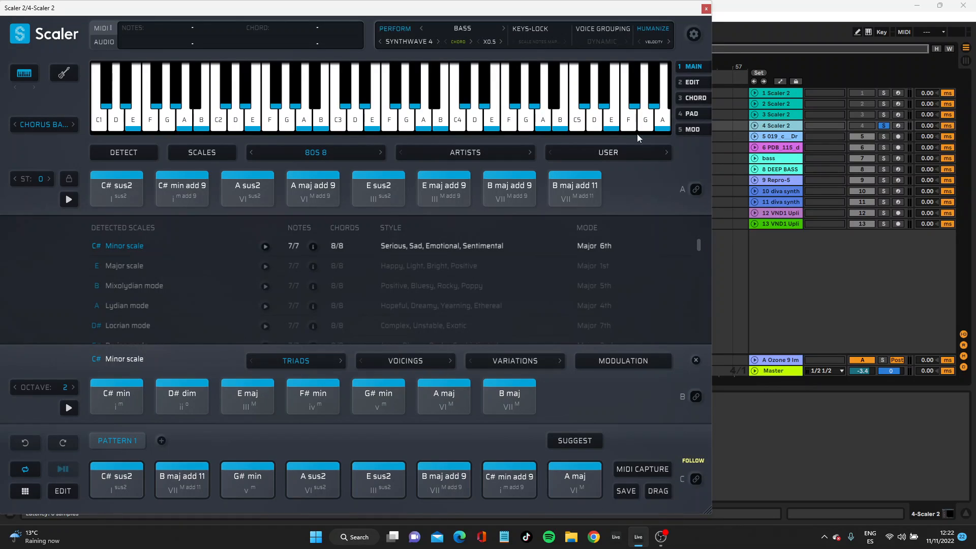
Shrink track 4's Scaler 2 window, solo tracks 1 to 3 as well, and play all four Scaler tracks together
left_click_drag(707, 510, 640, 423)
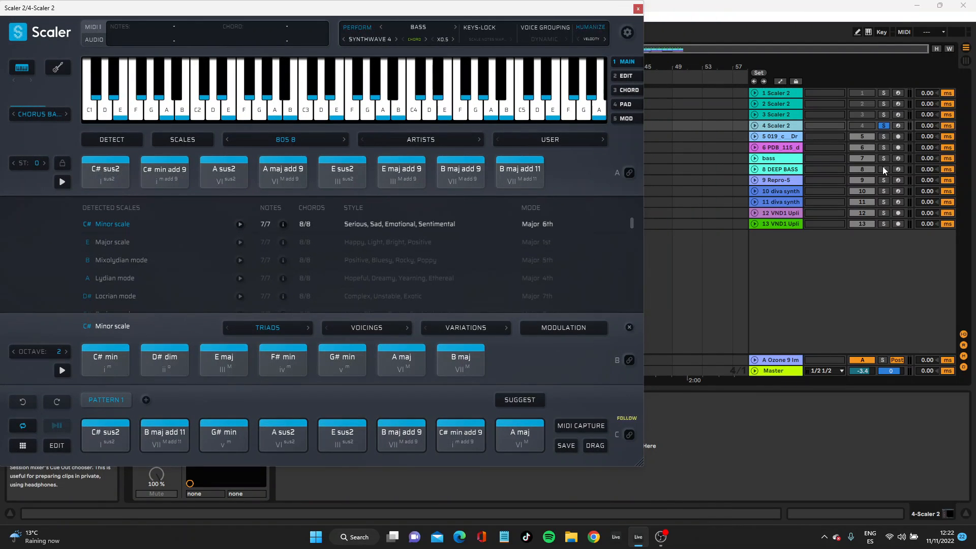
left_click(883, 94)
left_click(883, 104)
left_click(883, 114)
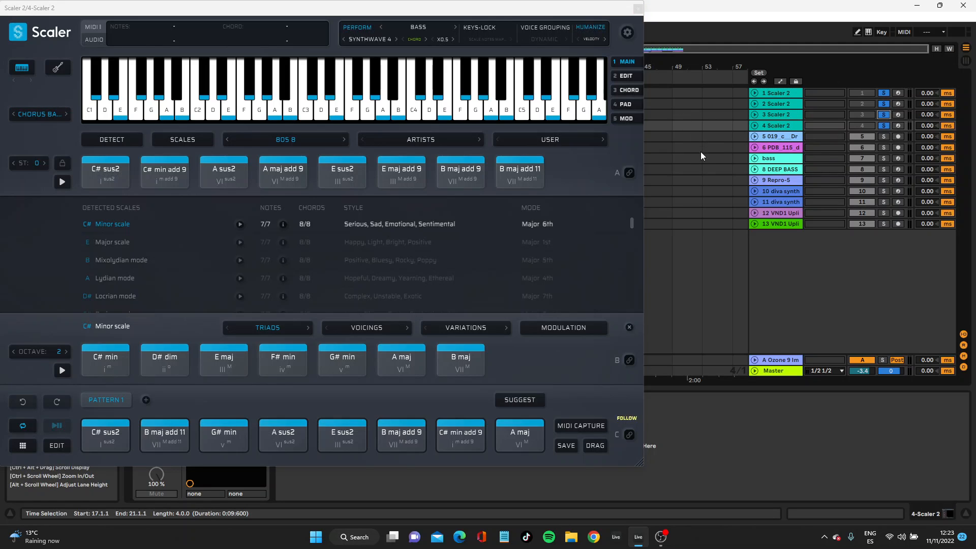
key("space")
left_click_drag(556, 9, 626, 41)
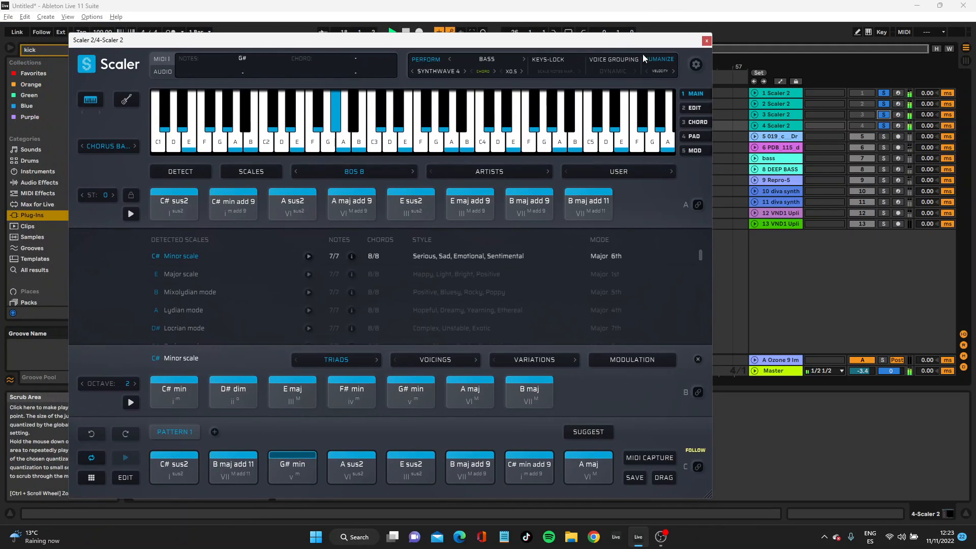
Unsolo track 2 and play the arrangement with track 4's Scaler 2 performance type set to Melody
left_click(883, 103)
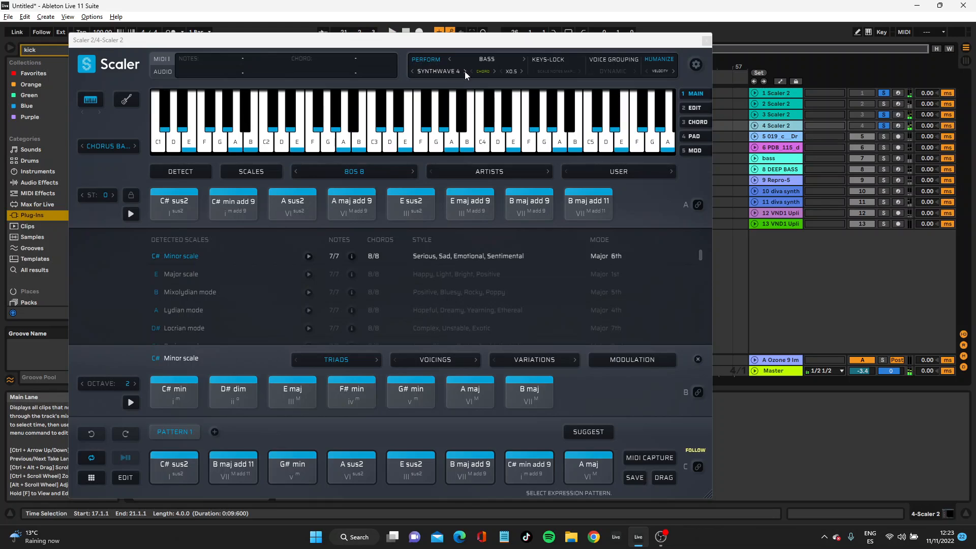
left_click(482, 61)
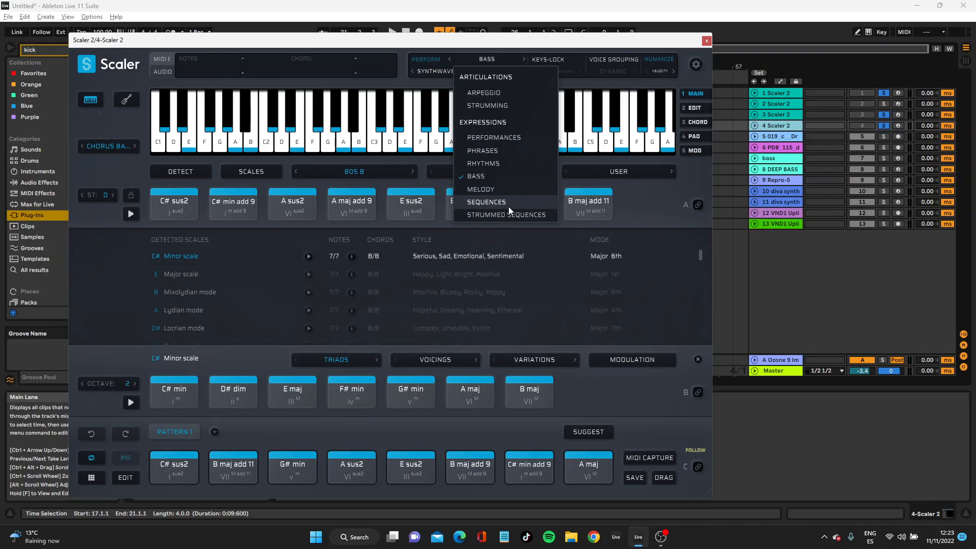
left_click(498, 189)
left_click(392, 32)
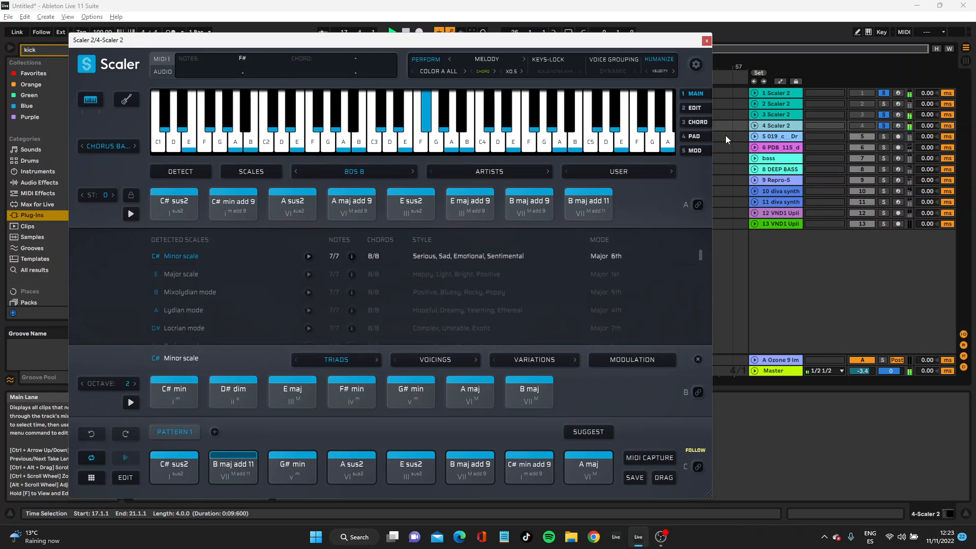
Choose the Motif F 2 melody pattern in track 4's Scaler 2 and keep its speed at X0.5
left_click(450, 68)
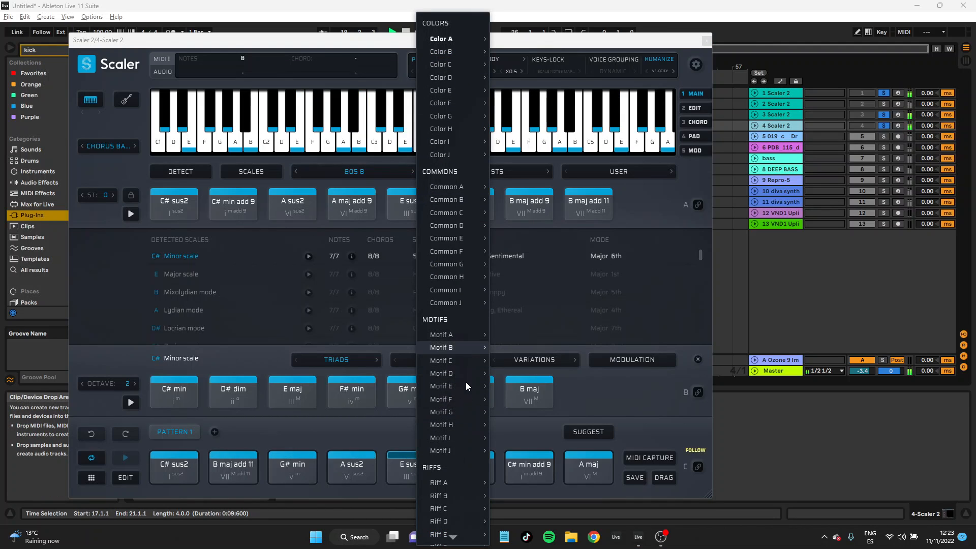
mouse_move(468, 398)
left_click(524, 359)
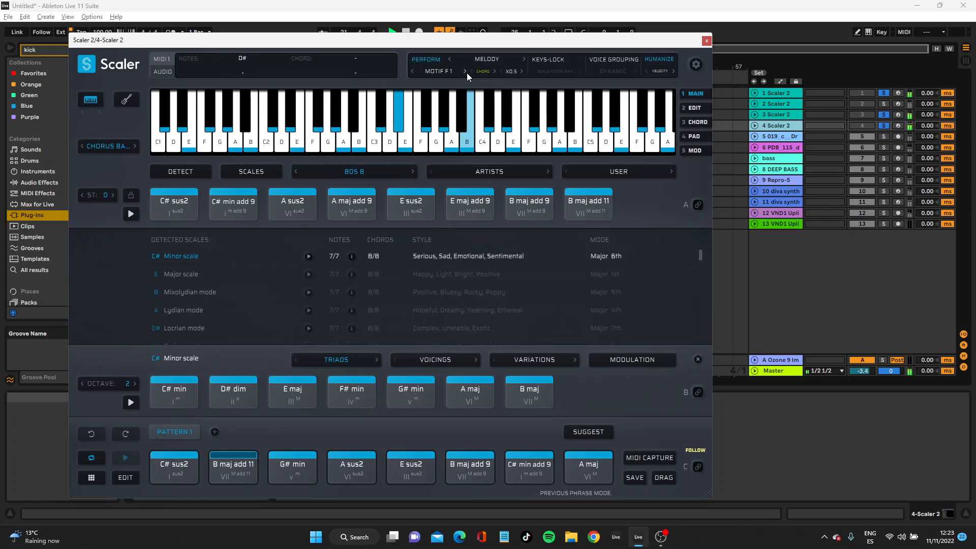
left_click(521, 71)
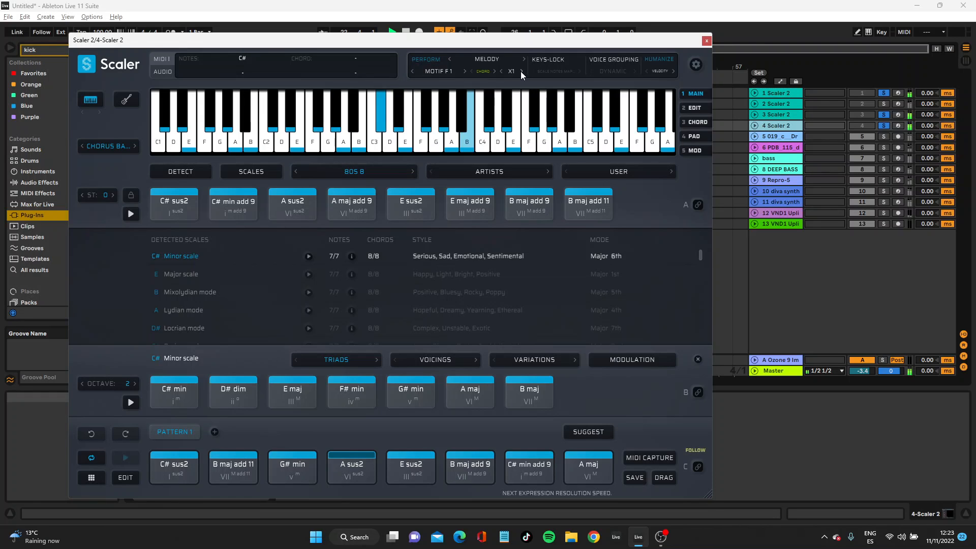
left_click(501, 71)
left_click(464, 71)
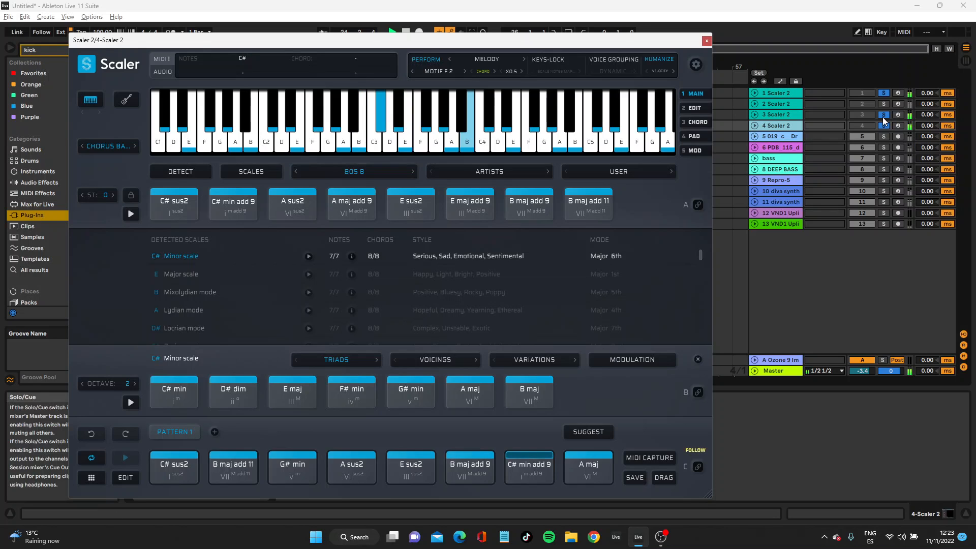
Try the Dream On, Simple FM and Wide Pad synth sounds in track 4's Scaler 2 during playback
left_click(101, 144)
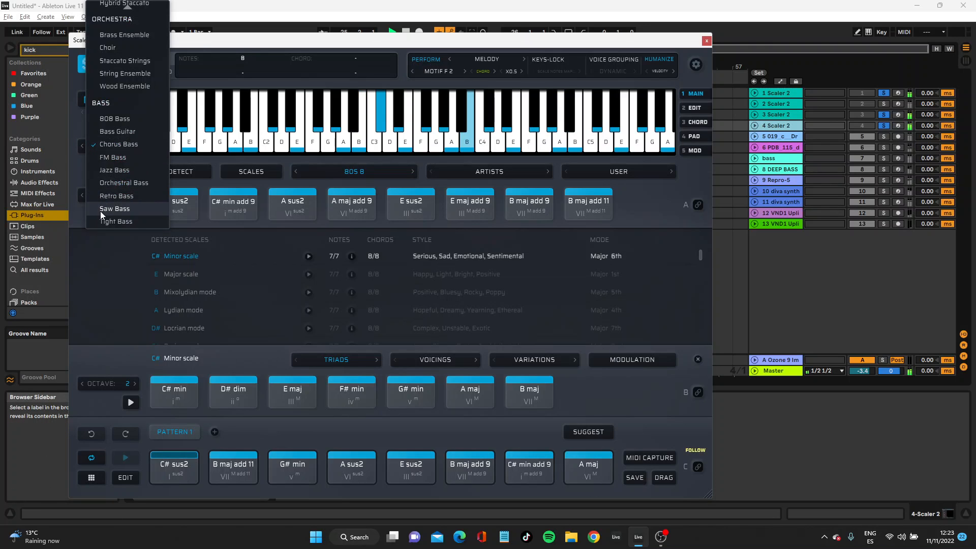
scroll(122, 147, "up", 10)
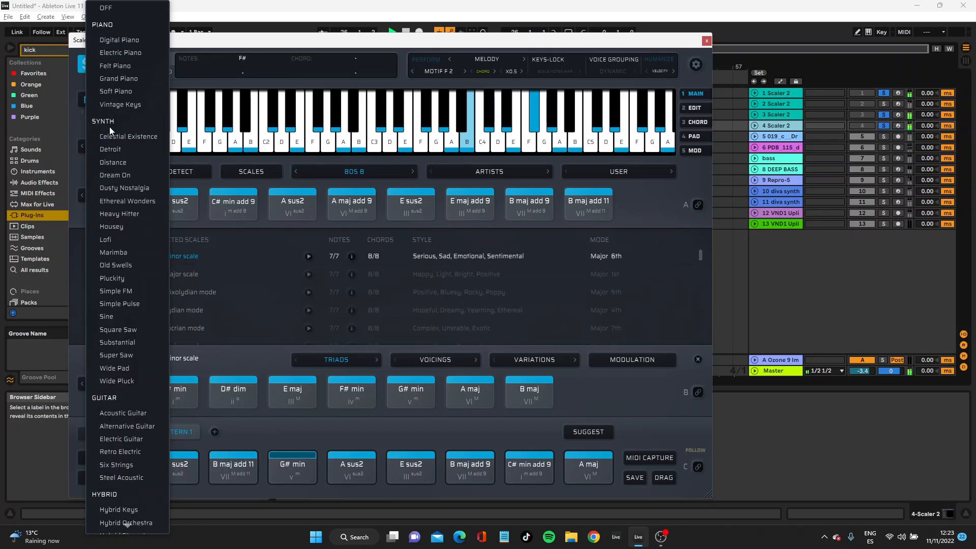
left_click(116, 175)
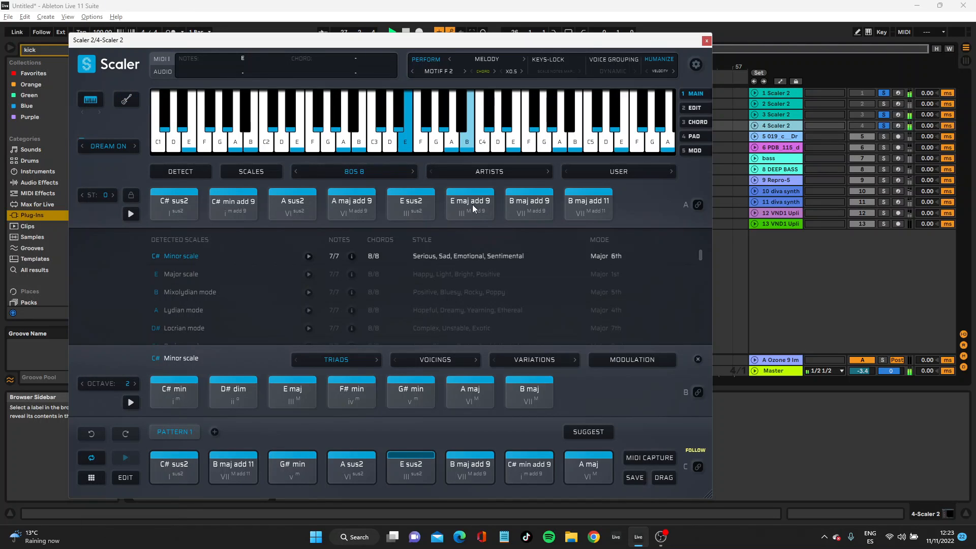
left_click(108, 145)
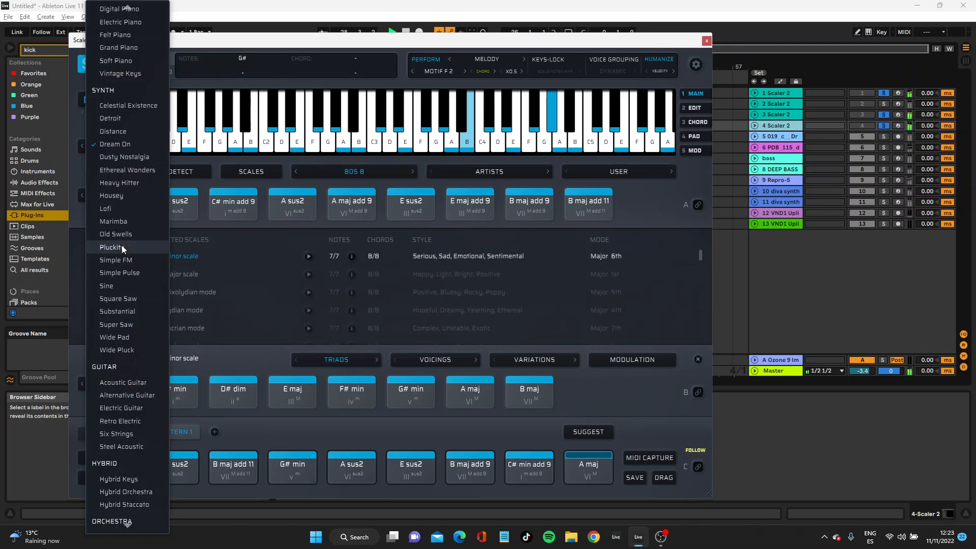
left_click(124, 259)
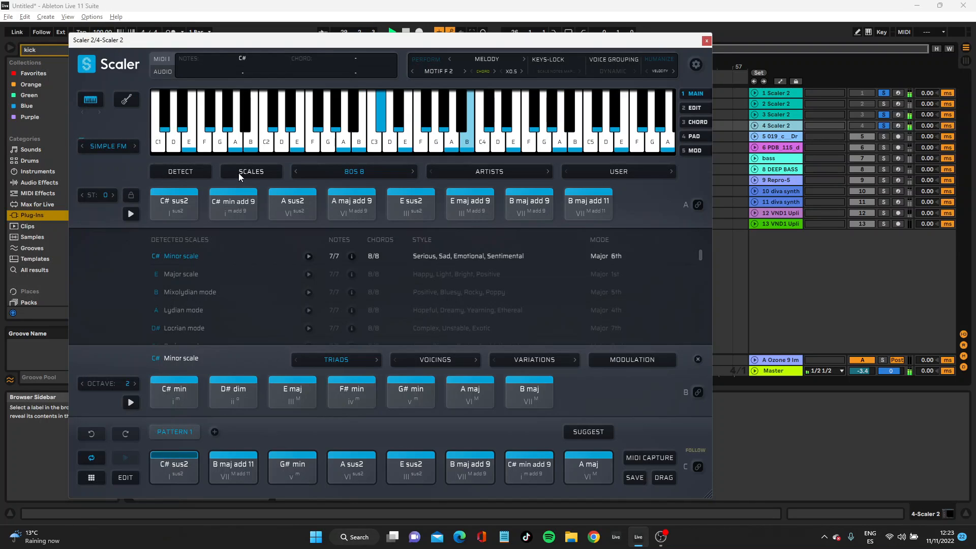
left_click(103, 145)
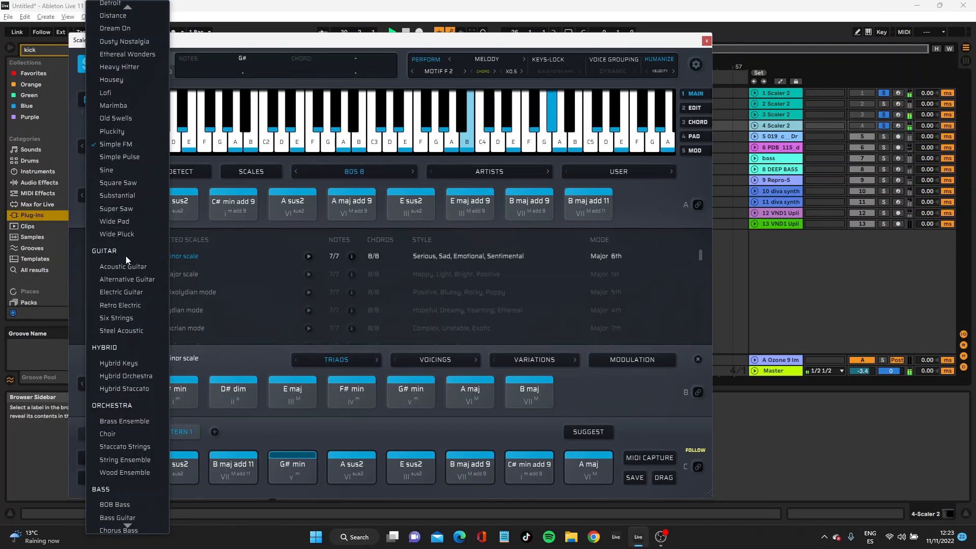
left_click(121, 221)
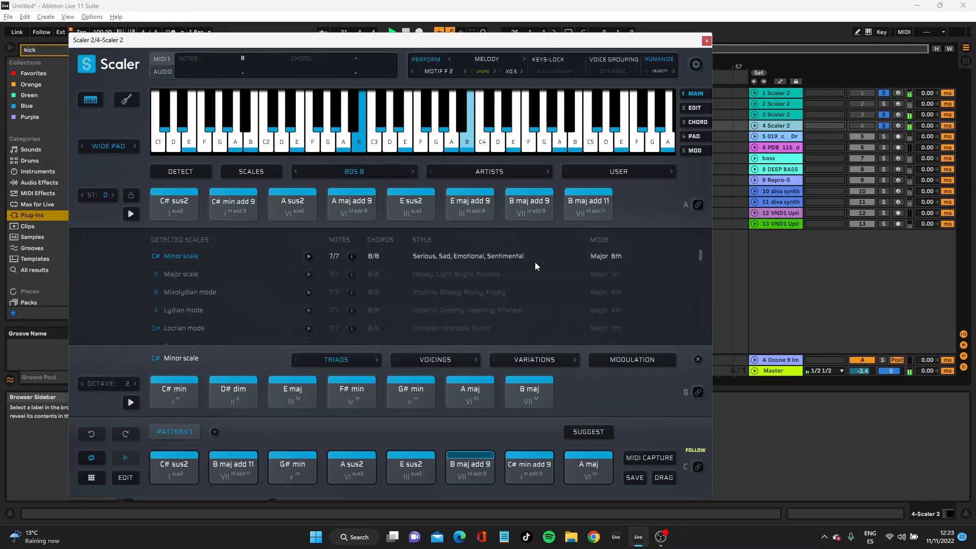
Unfold track 4 in the arrangement and set its Scaler 2 sound to Super Saw
left_click(755, 126)
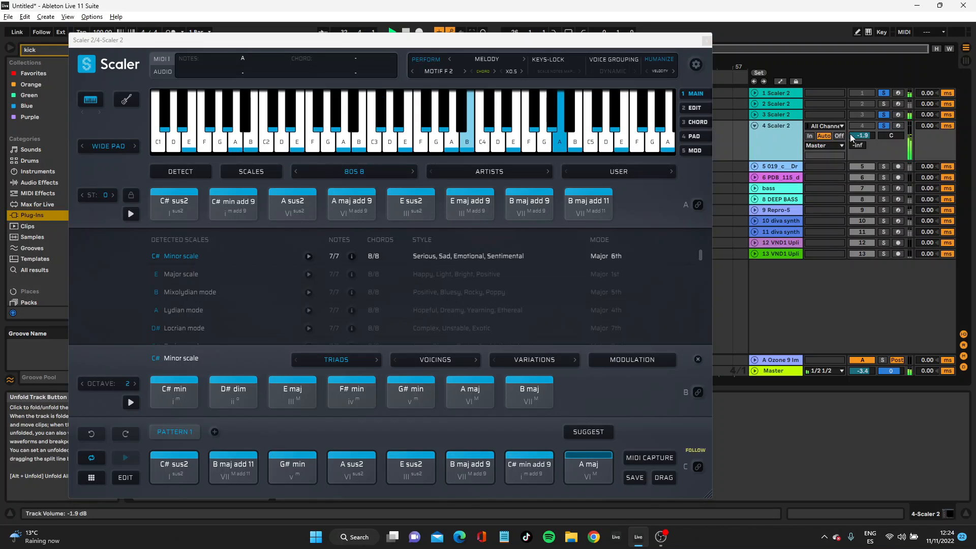
left_click(119, 146)
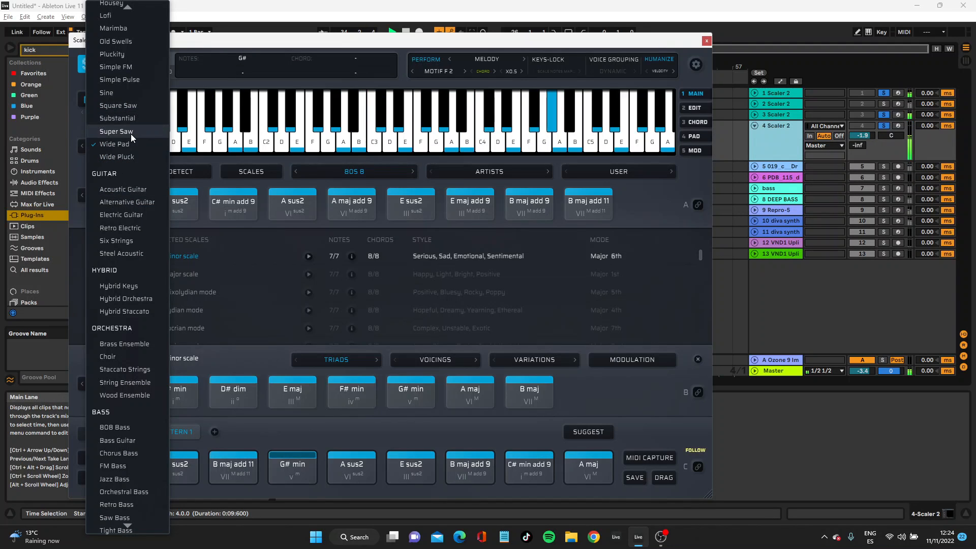
left_click(130, 133)
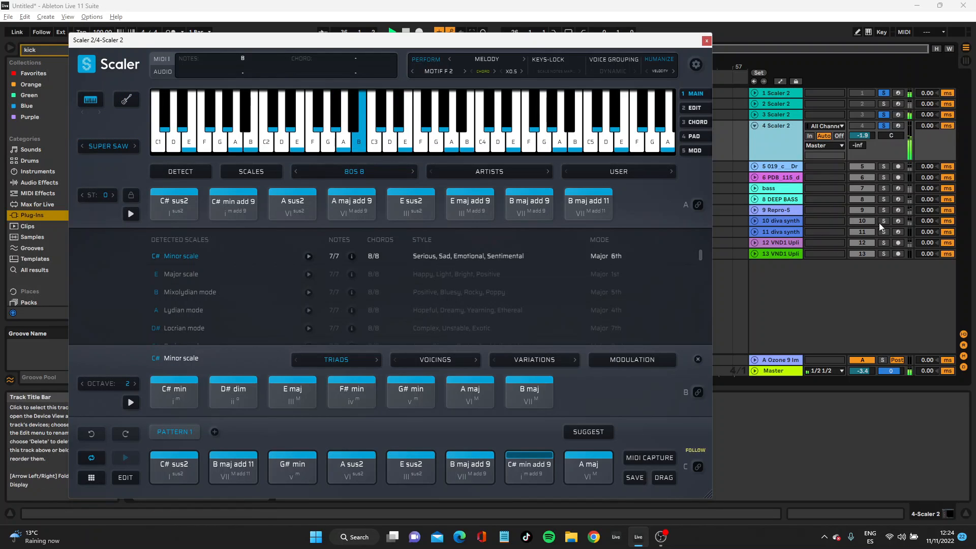
Set the melody speed to X1 and the pattern to Motif F 4, listening before stopping playback
left_click(520, 72)
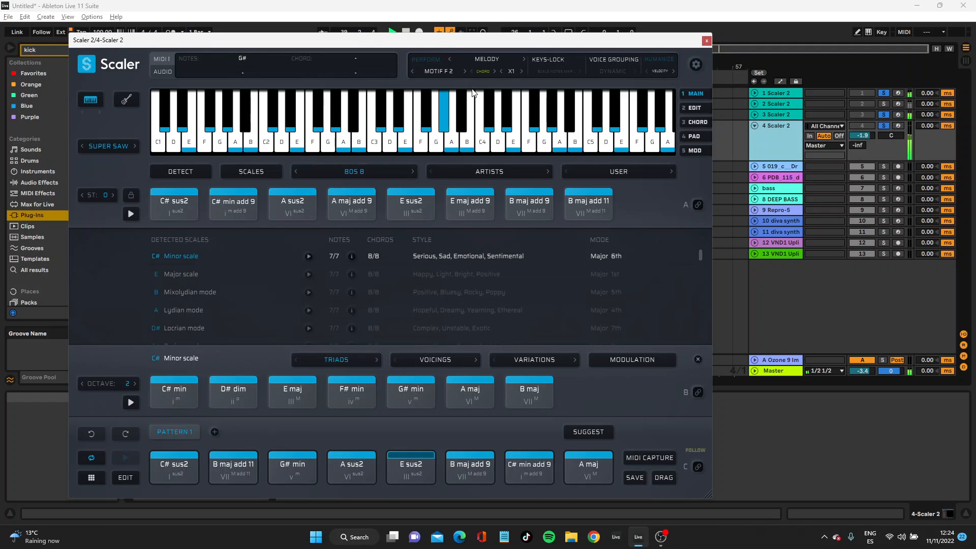
left_click(464, 71)
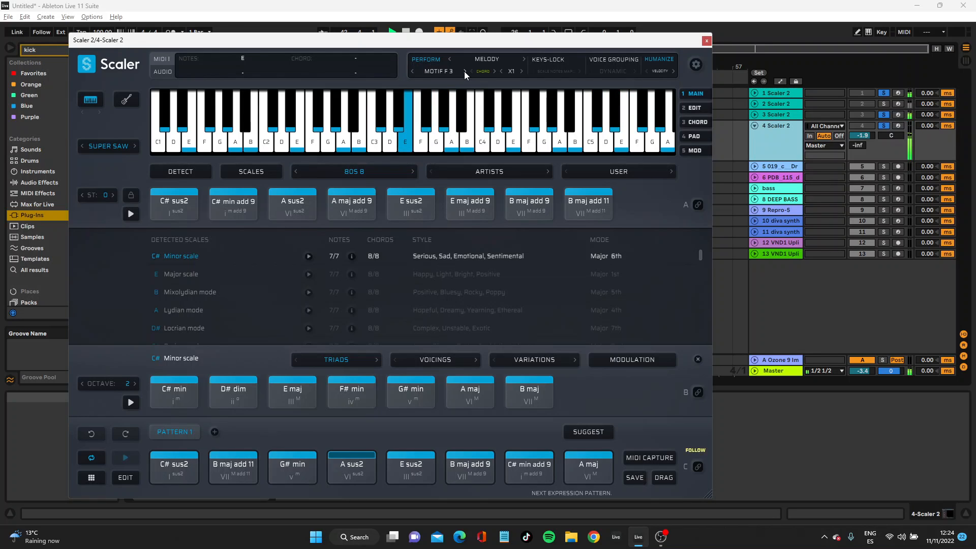
left_click(464, 71)
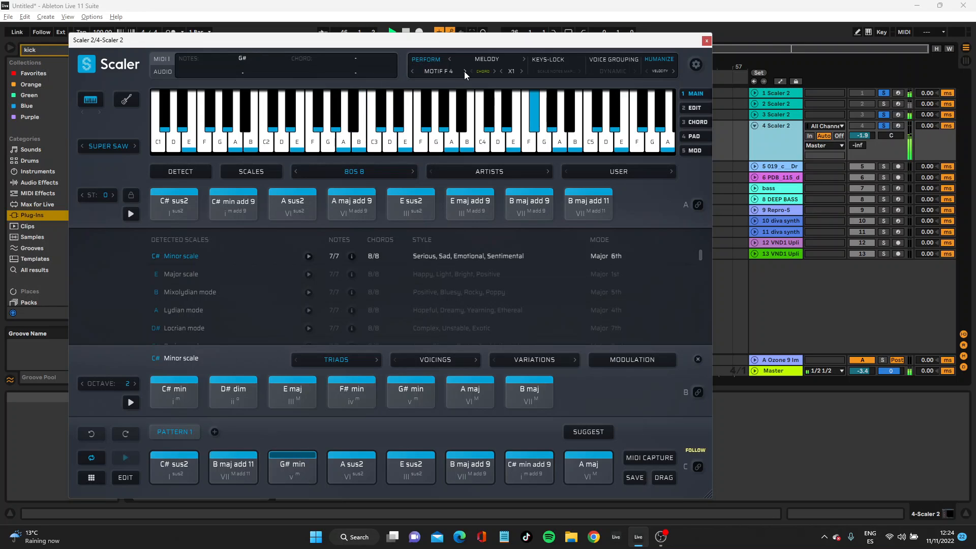
key("space")
Try to export all eight Pattern 1 chords from track 4's Scaler 2 into the empty area of the arrangement
left_click(706, 41)
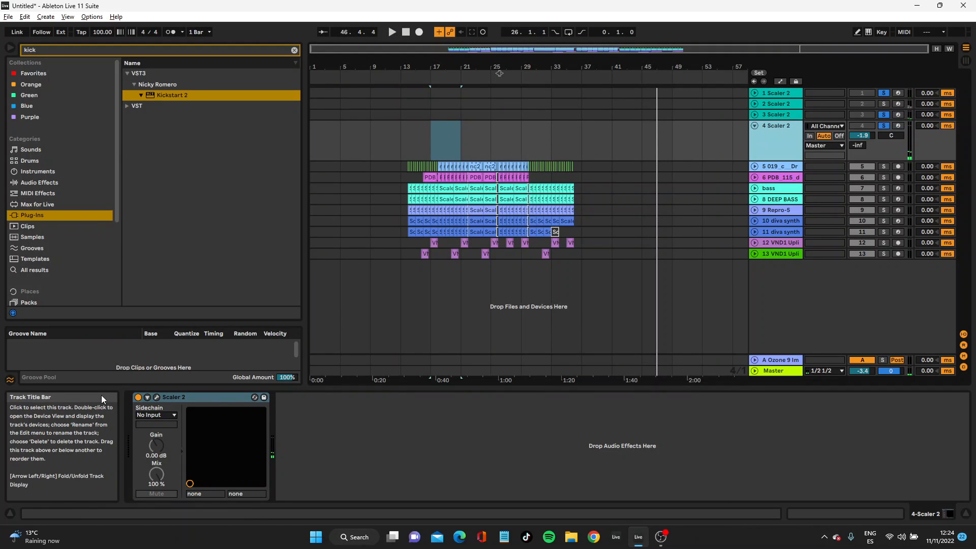
left_click(156, 397)
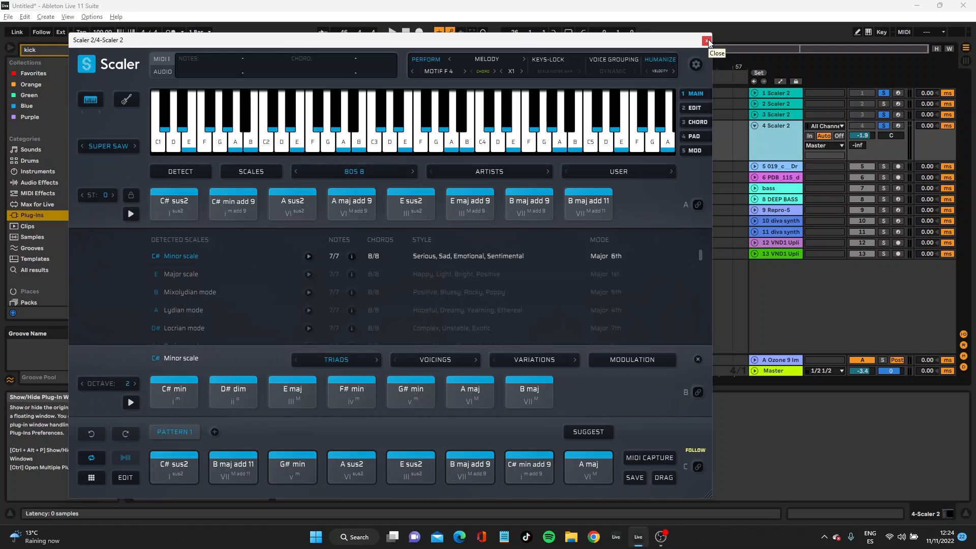
left_click_drag(144, 468, 591, 458)
left_click_drag(613, 40, 482, 12)
left_click_drag(371, 427, 570, 328)
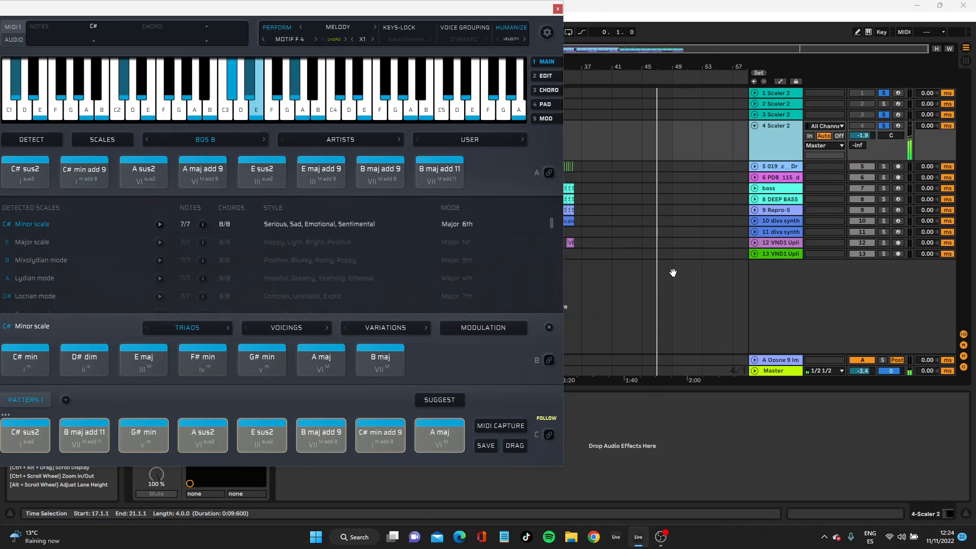
left_click_drag(269, 17, 447, 24)
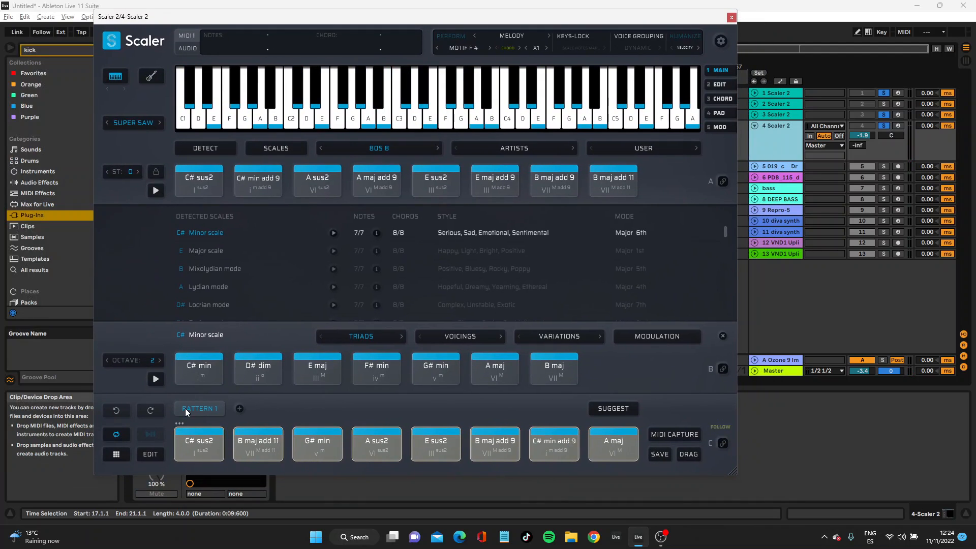
Turn off DAW sync in Scaler 2 and place the eight Pattern 1 chords as a MIDI clip at bar 17 on a new track
left_click(147, 436)
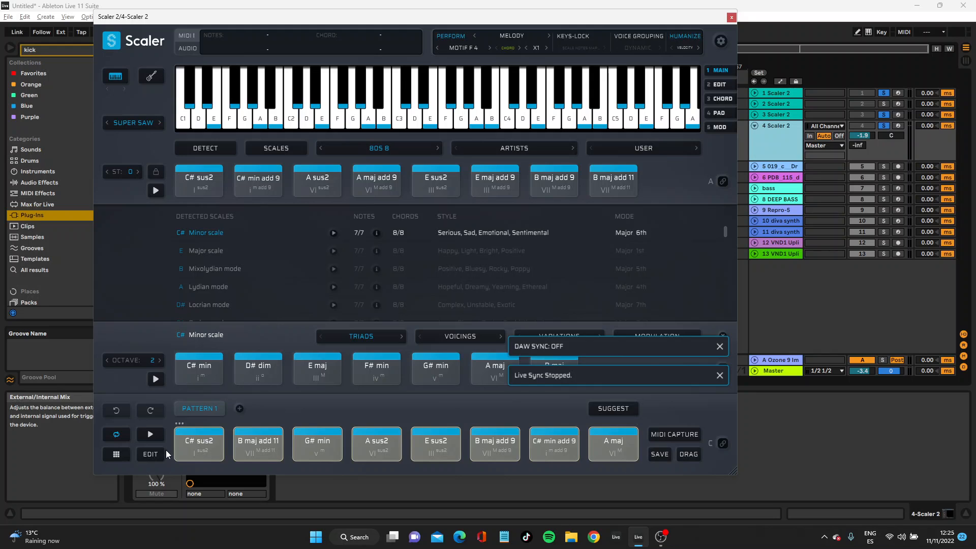
left_click_drag(167, 446, 613, 444)
left_click_drag(611, 444, 731, 271)
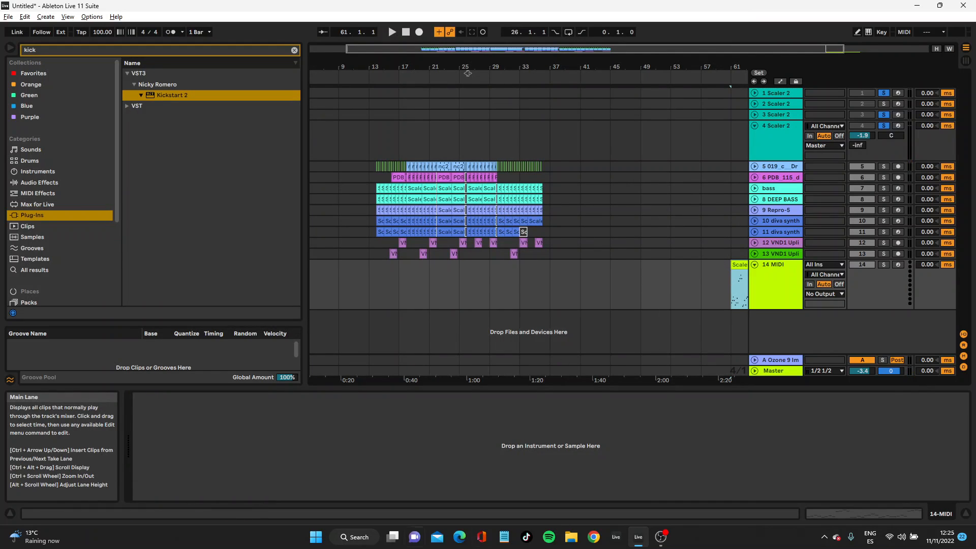
left_click_drag(738, 268, 416, 273)
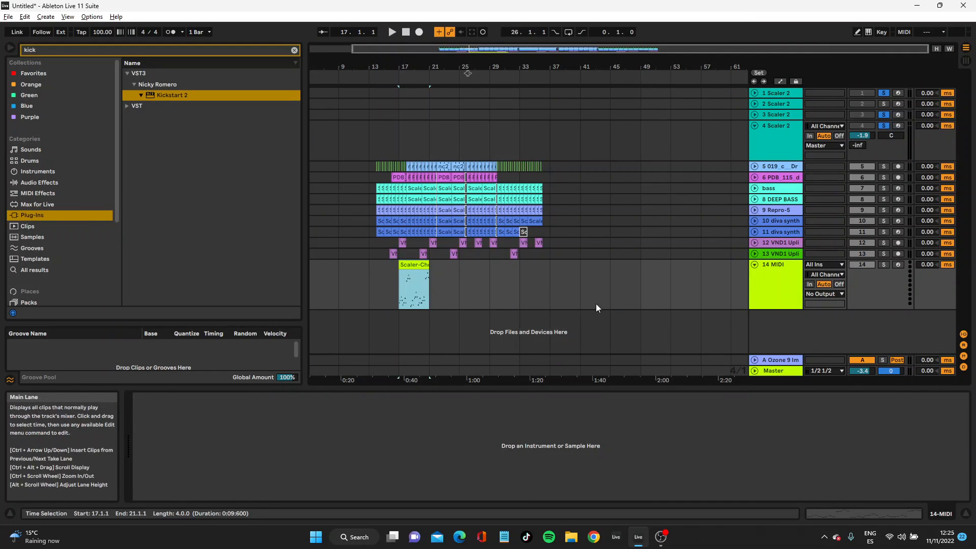
Open the new Scaler clip in an enlarged note editor and transpose the four high notes starting bar 2 down two octaves
double_click(416, 264)
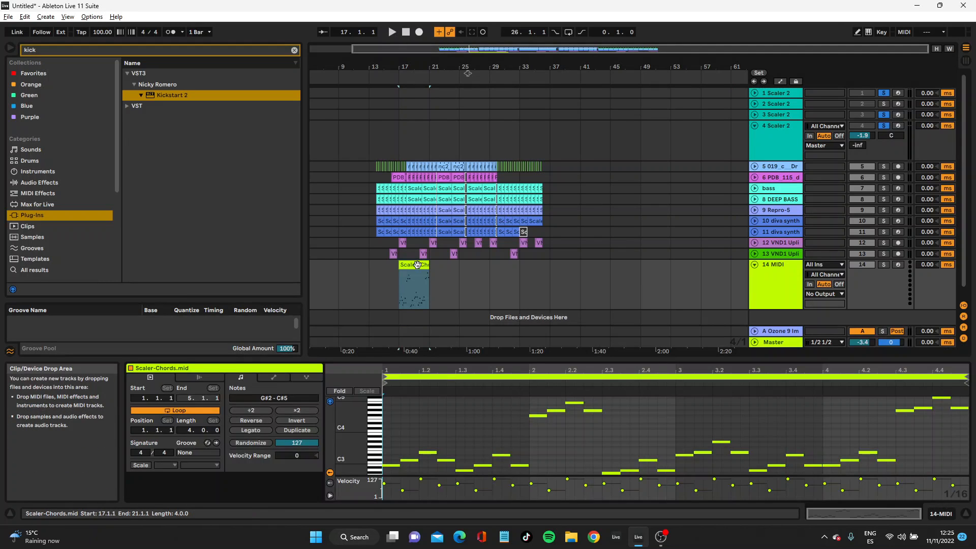
left_click_drag(572, 359, 571, 249)
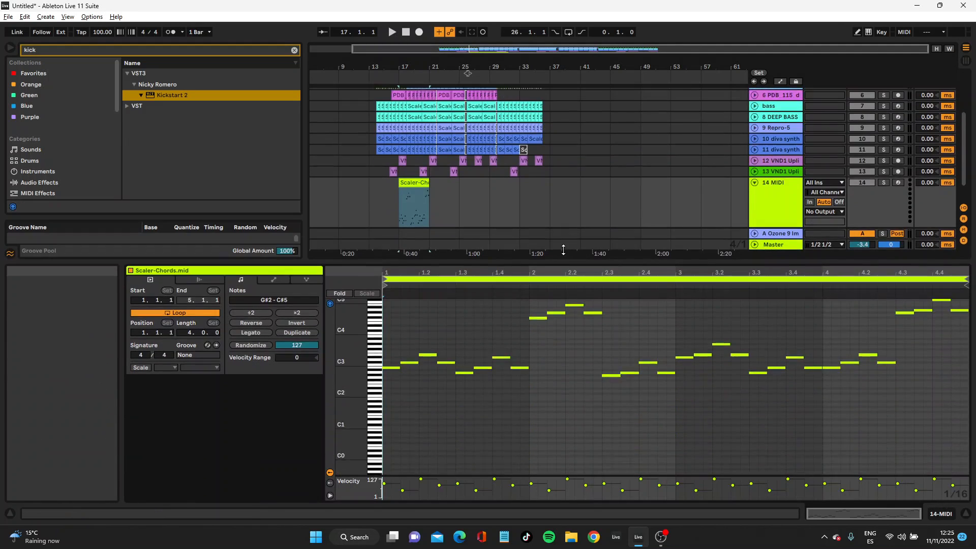
left_click_drag(538, 285, 592, 316)
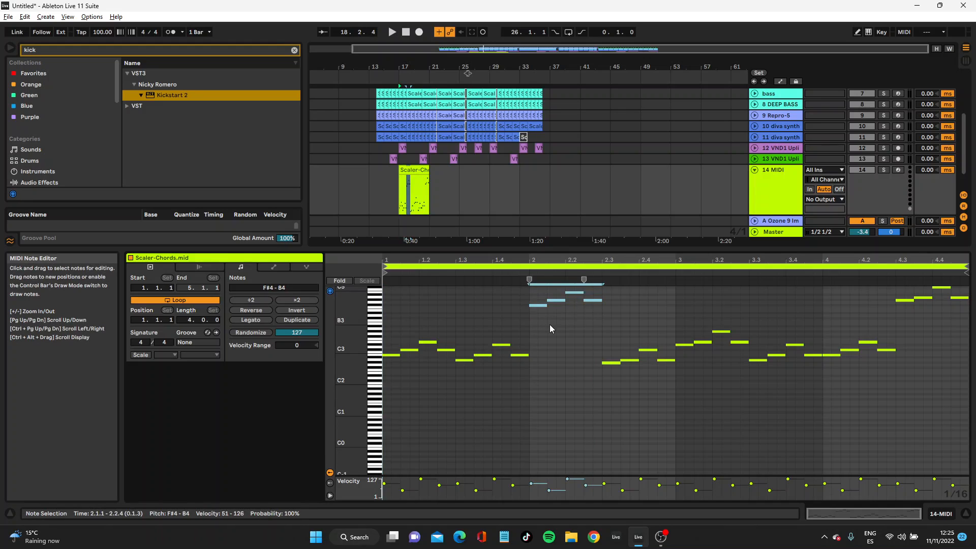
key("shift+Down")
key("shift+Down")
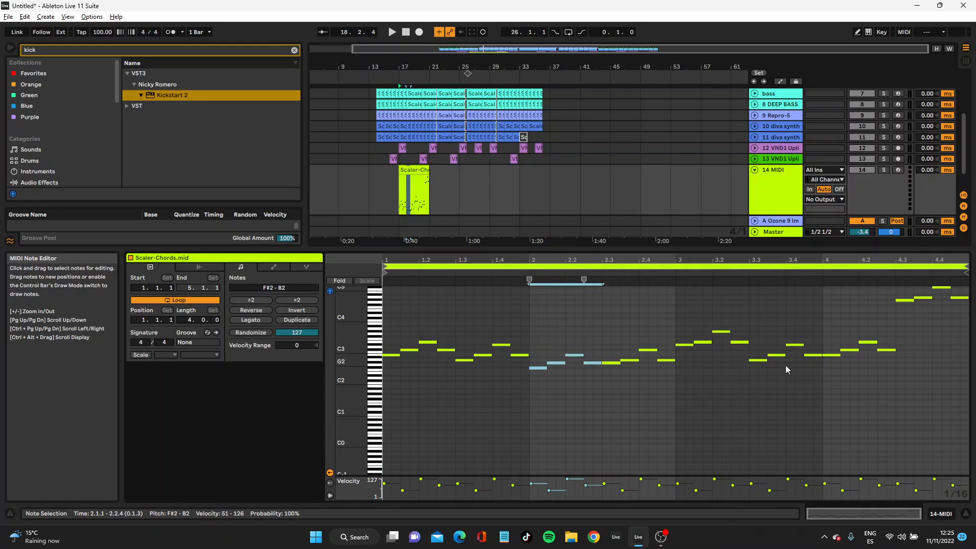
Transpose the four high notes at the end of bar 4 down two octaves
left_click_drag(899, 320, 968, 283)
key("shift+Down")
key("shift+Down")
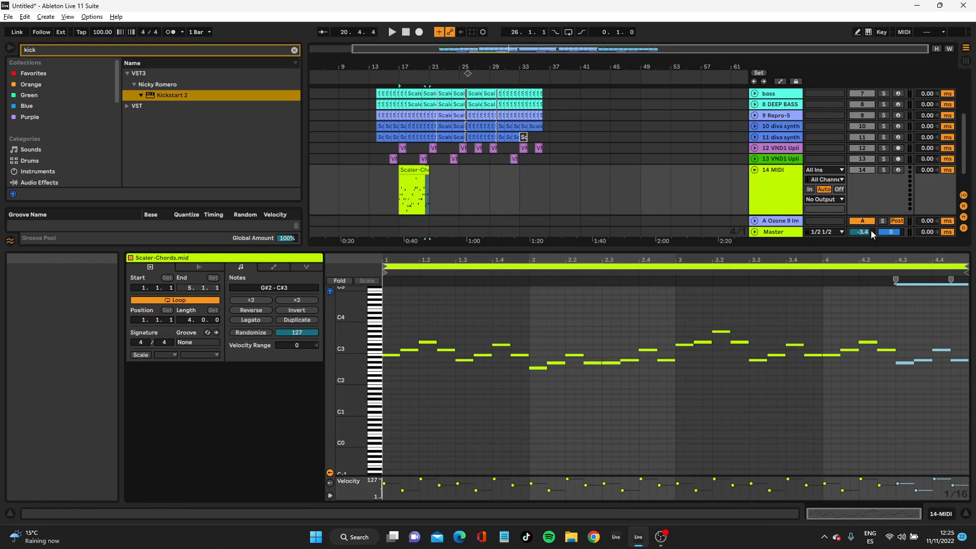
Clear the solo on tracks 1, 3 and 4 and show the empty device chain of MIDI track 14
scroll(756, 129, "up", 5)
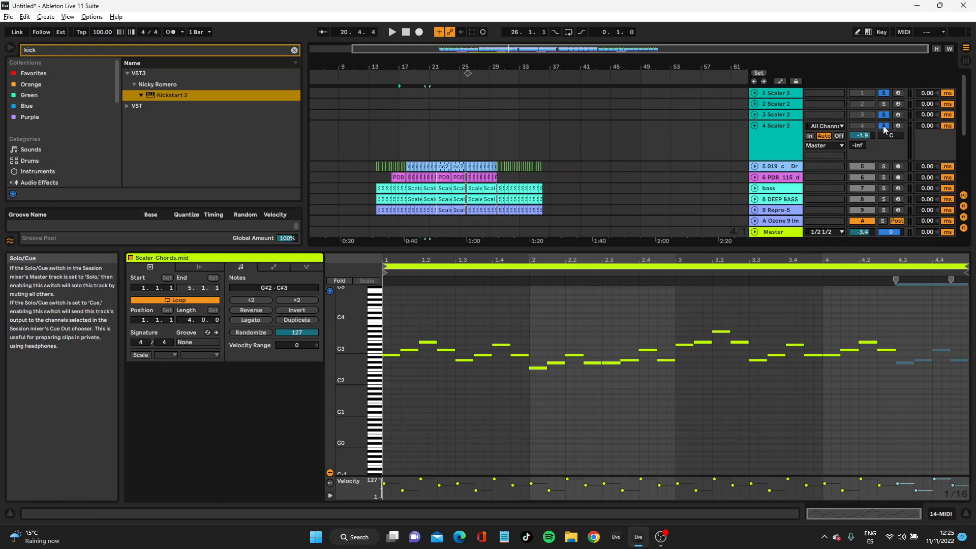
scroll(608, 166, "down", 6)
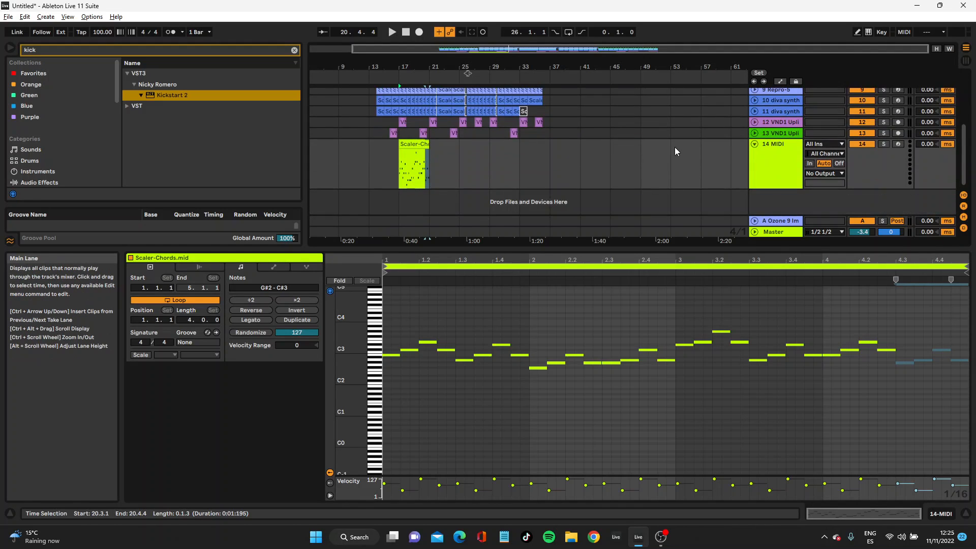
left_click(769, 166)
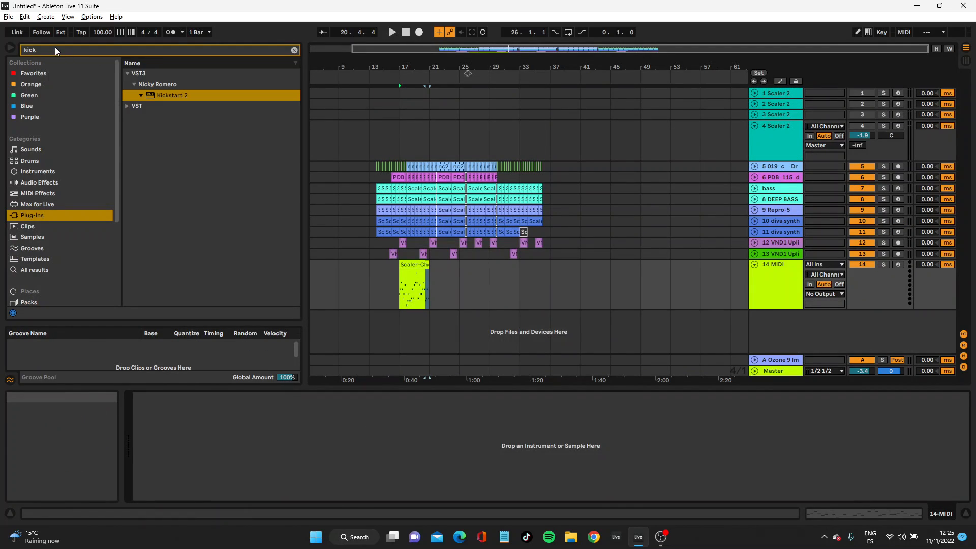
Search the third-party plug-ins for "tal", load TAL U-No-LX-V2 onto track 14 and solo the track
scroll(38, 242, "down", 5)
scroll(40, 213, "up", 3)
left_click(41, 120)
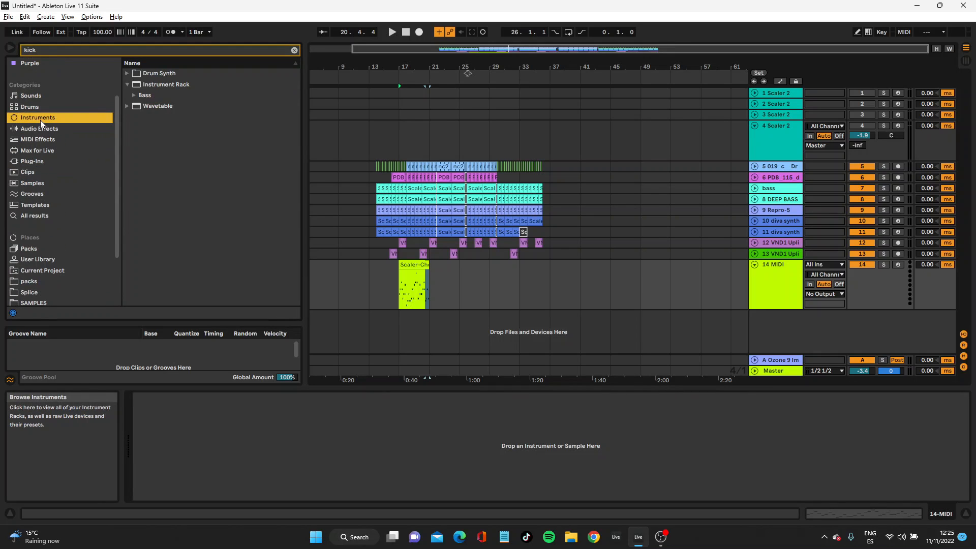
left_click(85, 47)
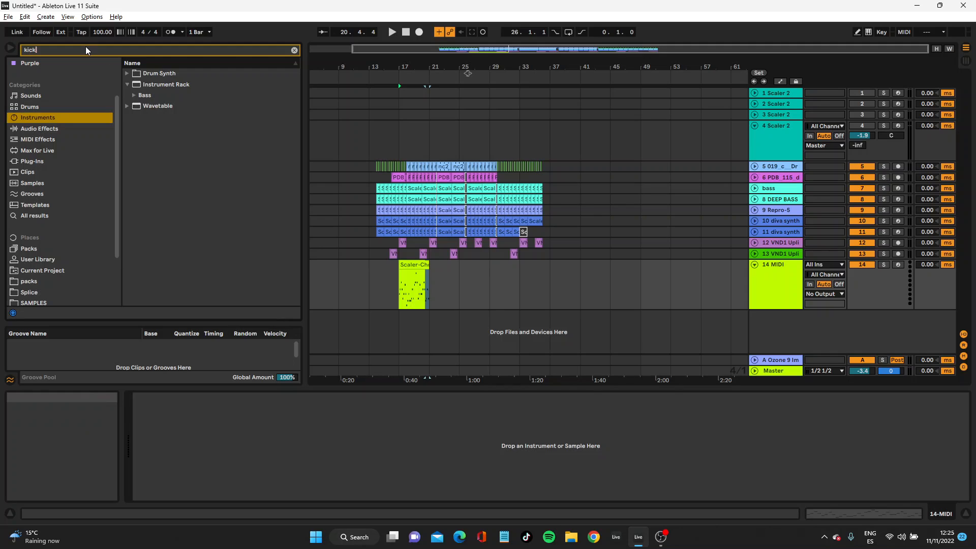
type("tal")
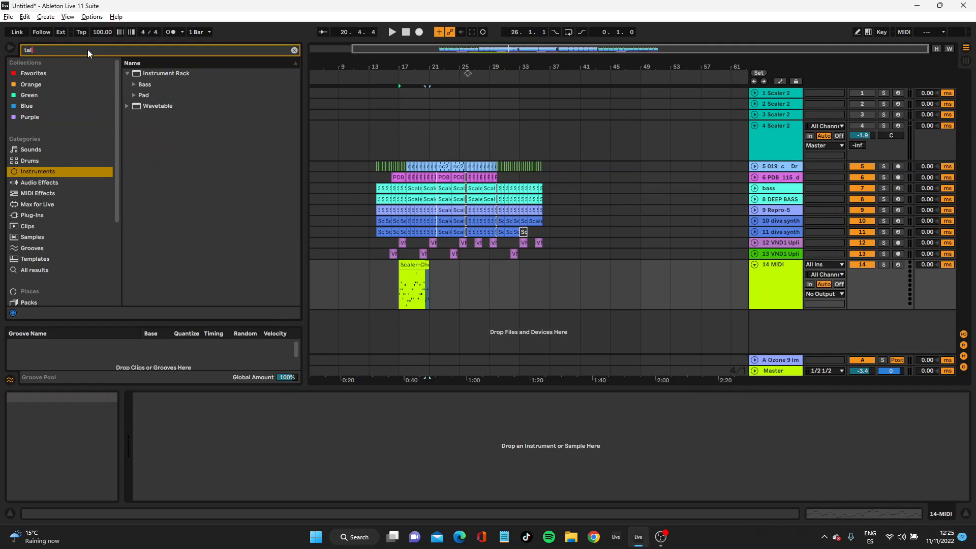
left_click(31, 216)
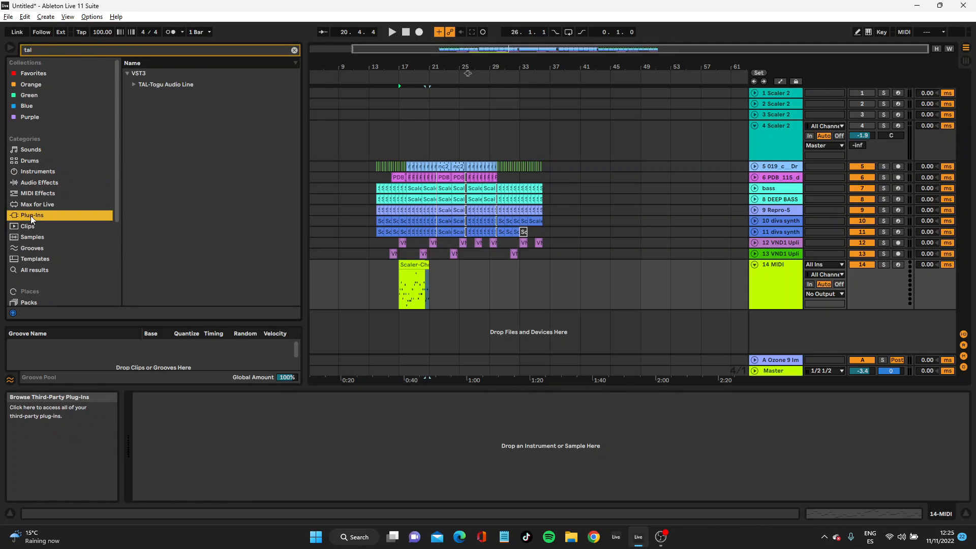
left_click(134, 85)
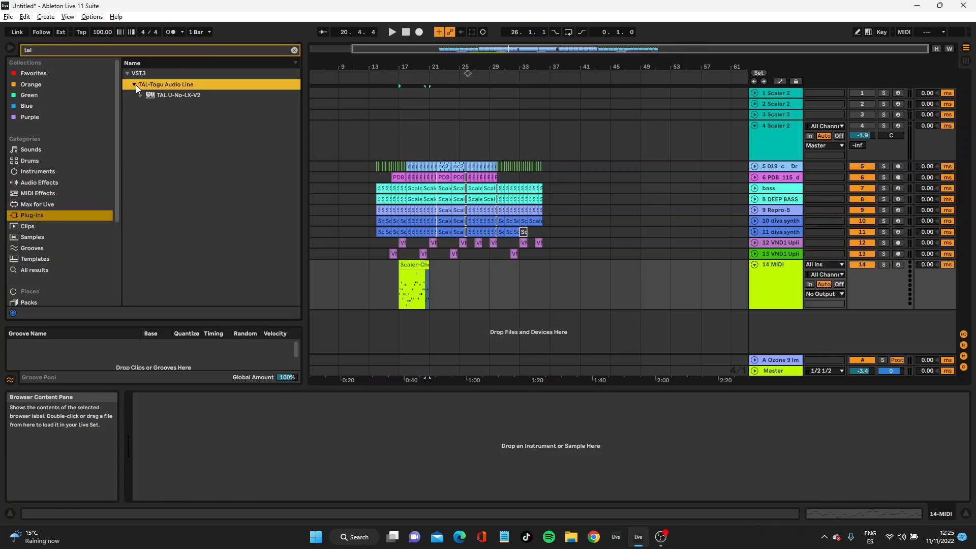
double_click(167, 95)
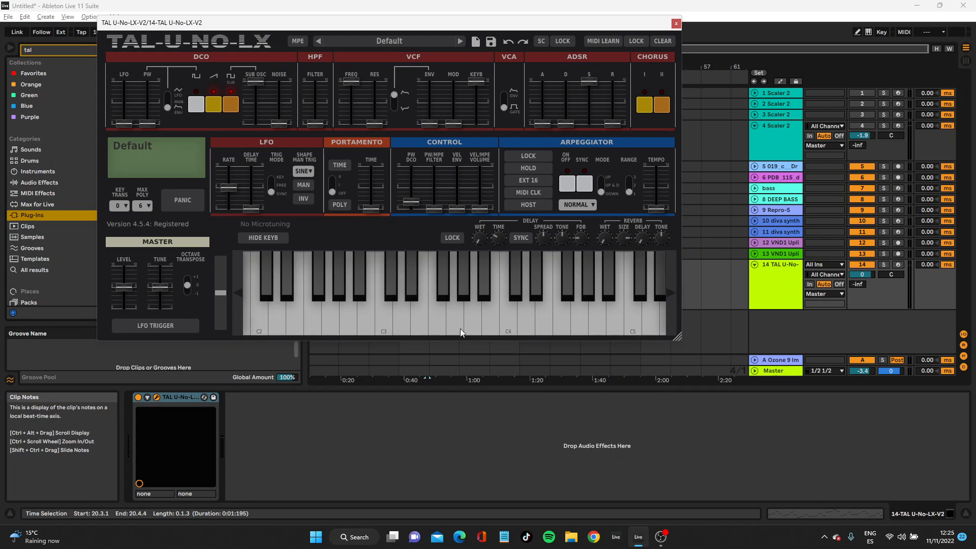
left_click_drag(429, 22, 422, 108)
left_click(884, 264)
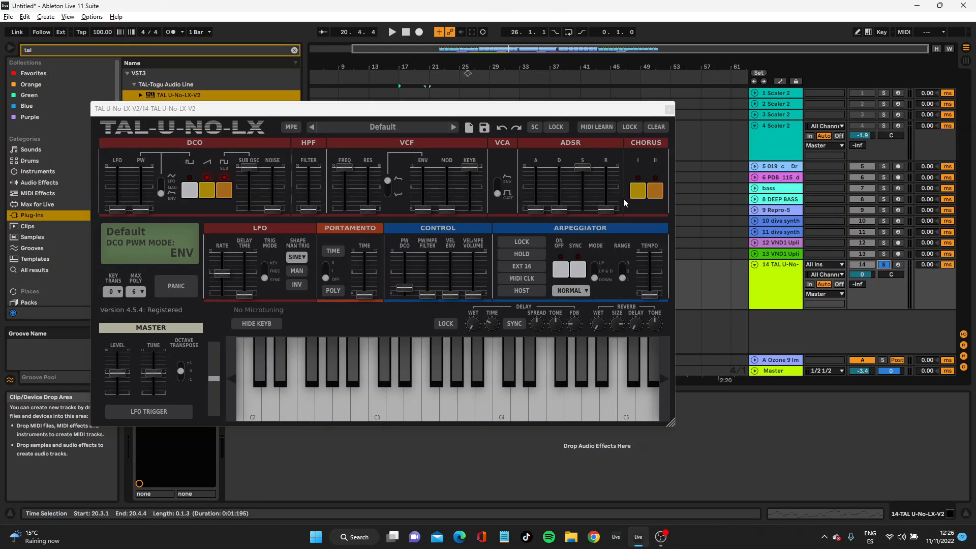
left_click(401, 127)
mouse_move(405, 294)
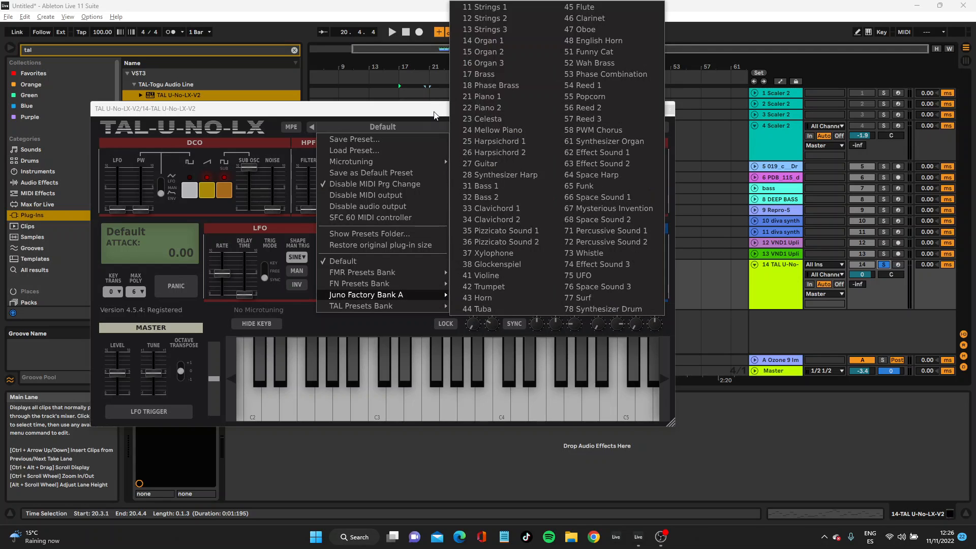
left_click(433, 116)
left_click(670, 109)
Audition the soloed track 14, turn on chorus I in TAL-U-NO-LX and lower the track volume to -10.8 dB
key("space")
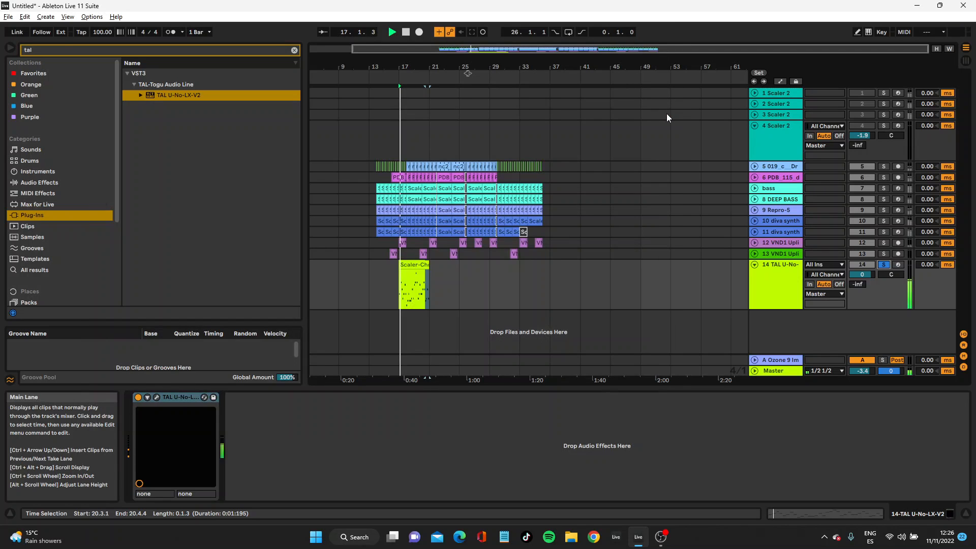
left_click_drag(862, 274, 854, 287)
key("space")
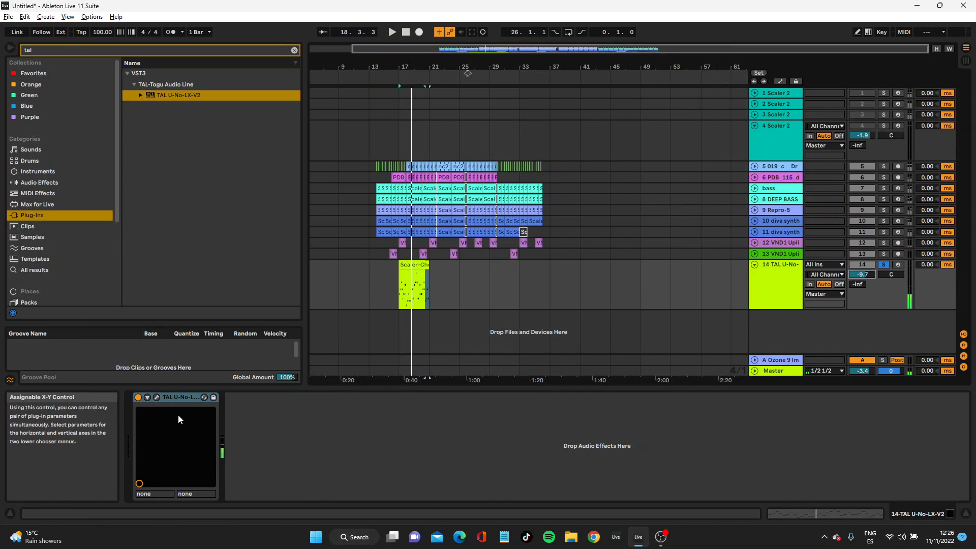
left_click(156, 397)
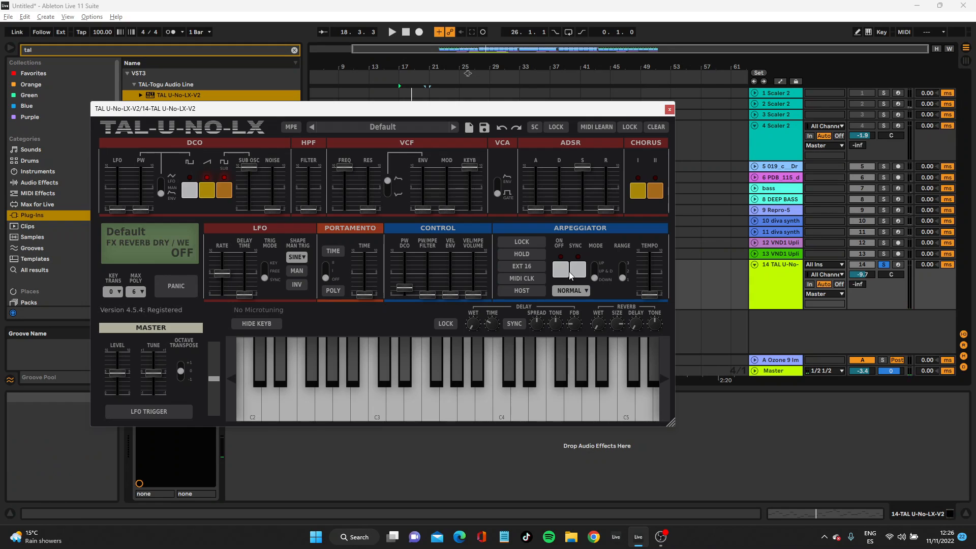
left_click(636, 194)
key("space")
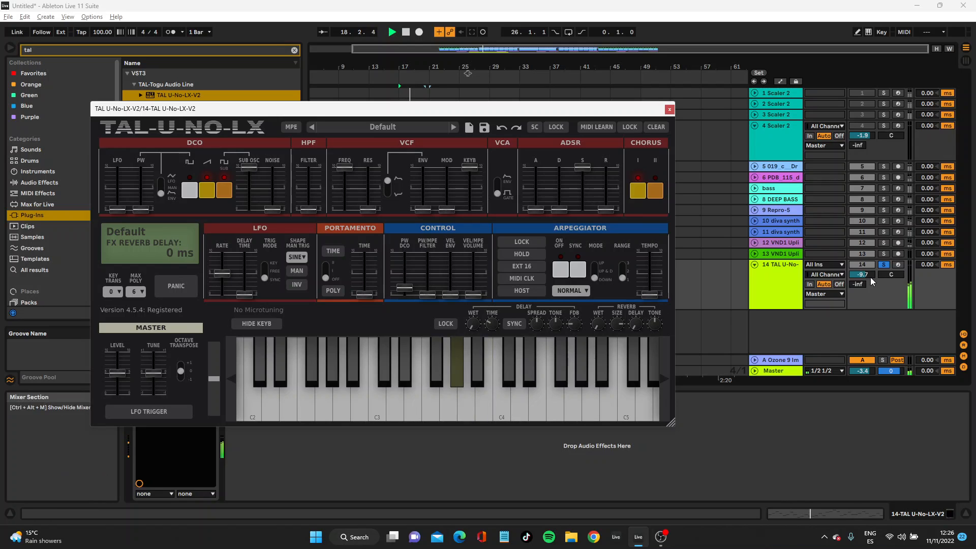
left_click_drag(872, 279, 872, 284)
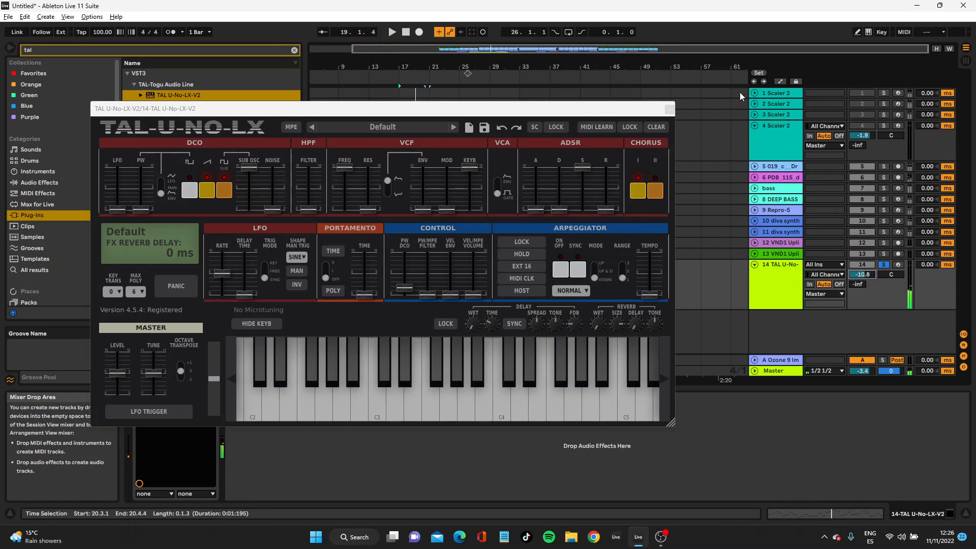
Clear the solo on track 14, set its volume to -5.0 dB against the full mix and close the synth window
left_click(883, 266)
key("space")
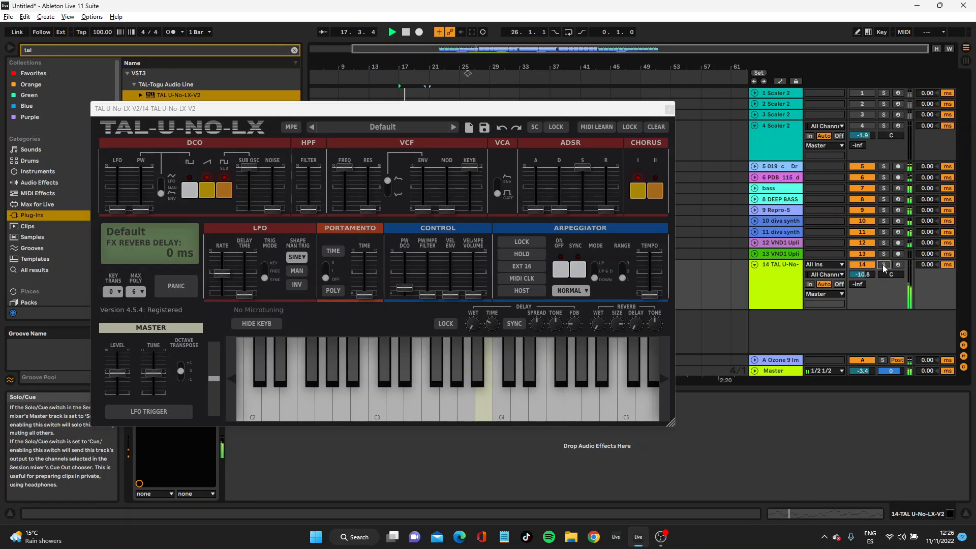
left_click_drag(863, 274, 862, 245)
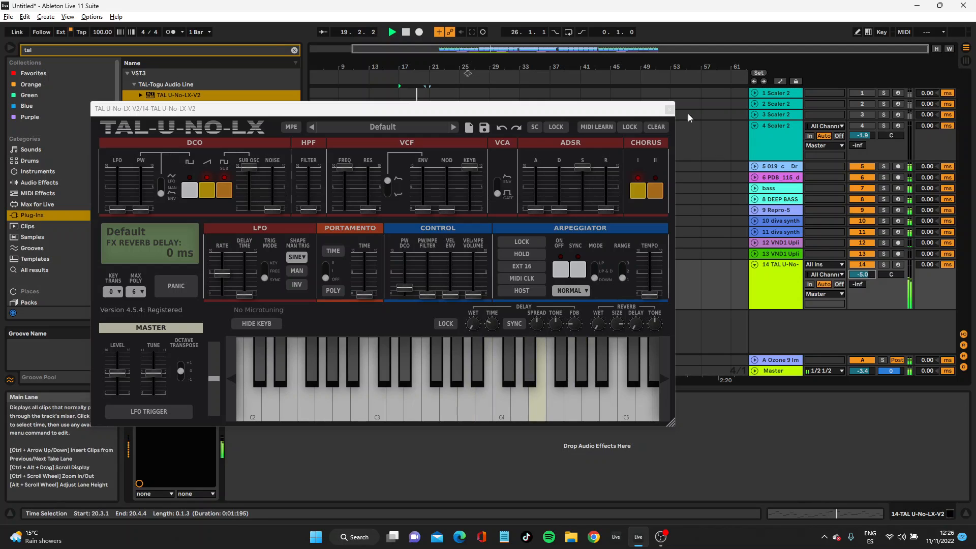
left_click(669, 109)
Insert the Pitch MIDI effect's +12 preset before the TAL synth on track 14
left_click(36, 192)
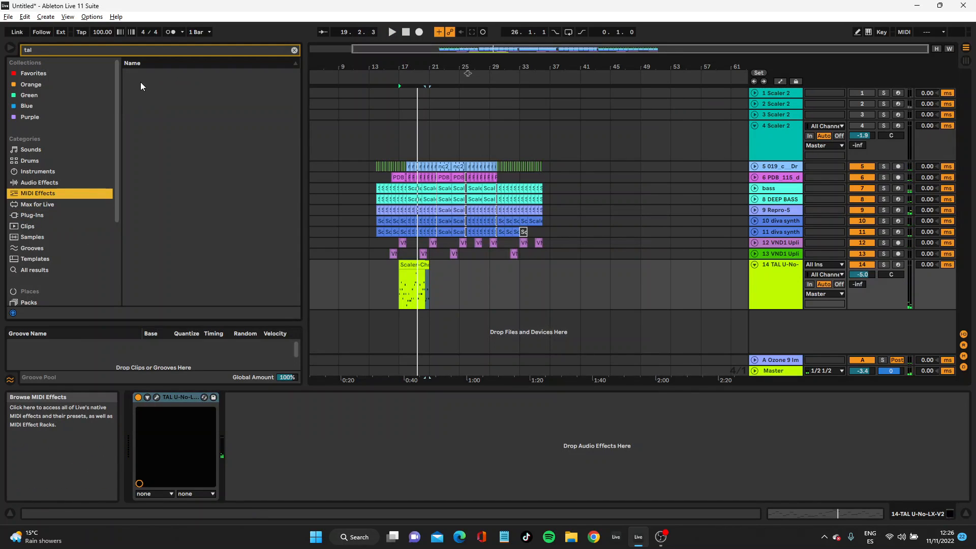
left_click(293, 50)
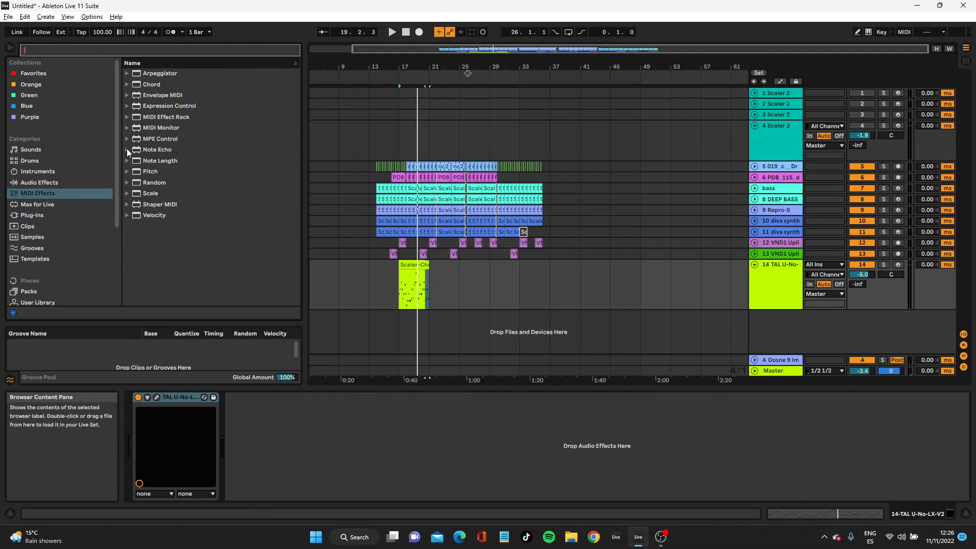
left_click(128, 171)
left_click_drag(158, 194, 132, 411)
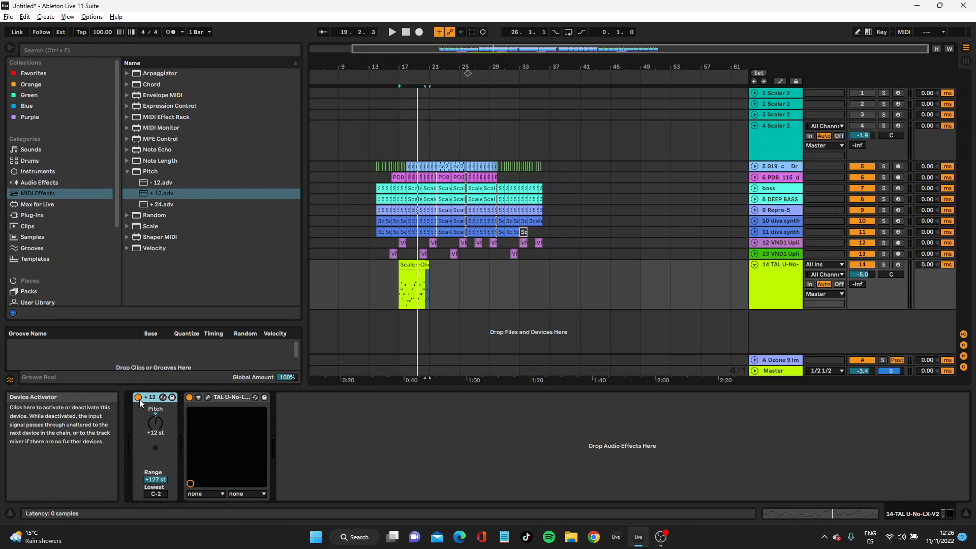
left_click(782, 275)
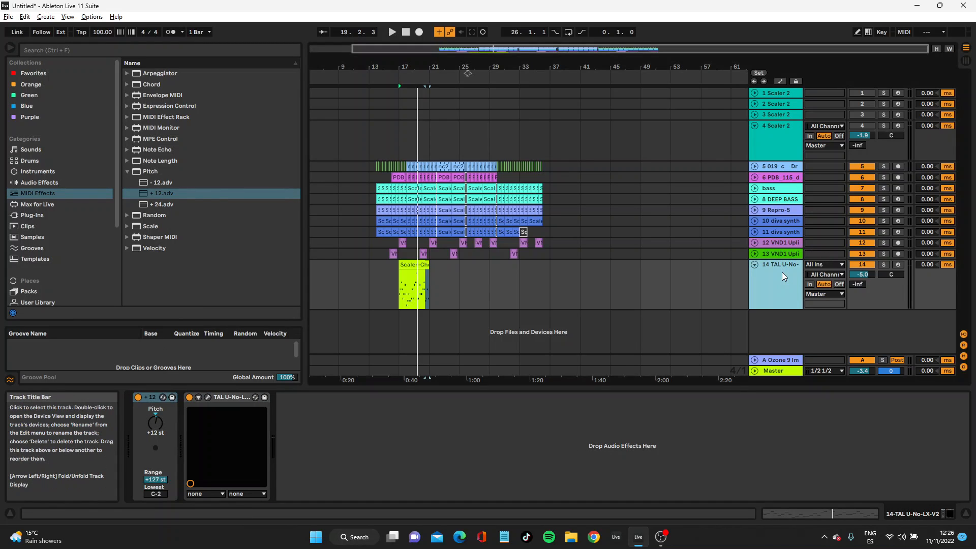
double_click(781, 273)
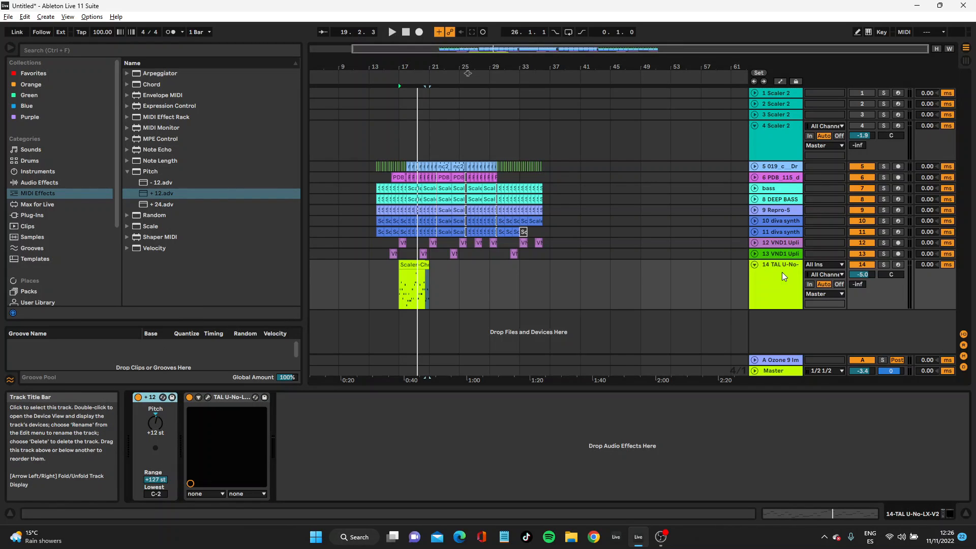
In TAL-U-NO-LX, lower the sub oscillator to about half, raise the noise slightly and set the high-pass filter to 0.72
left_click(209, 398)
key("space")
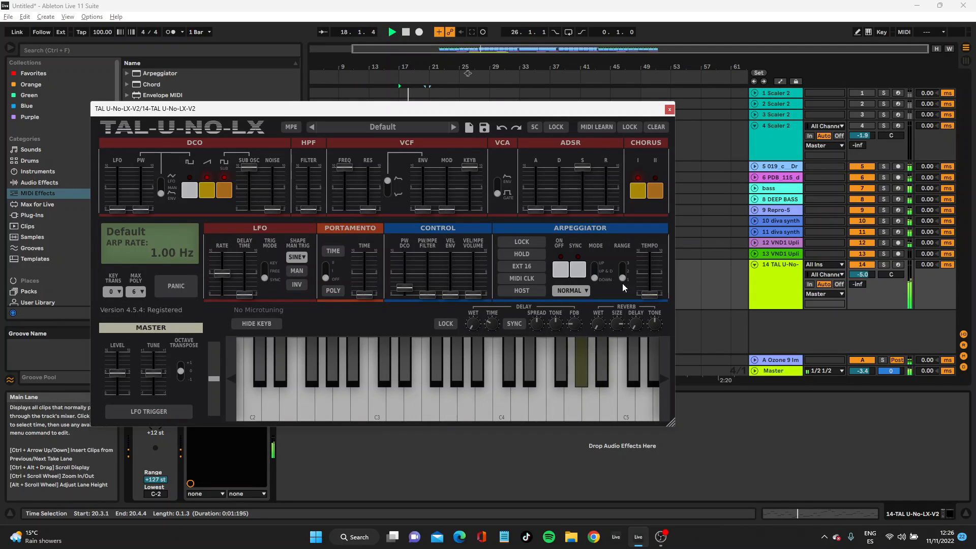
key("space")
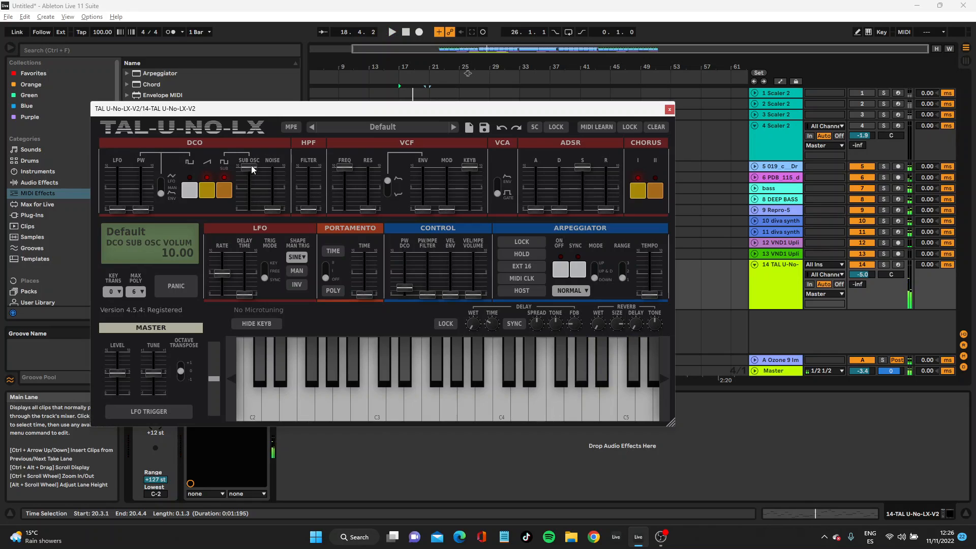
left_click_drag(251, 169, 303, 207)
key("space")
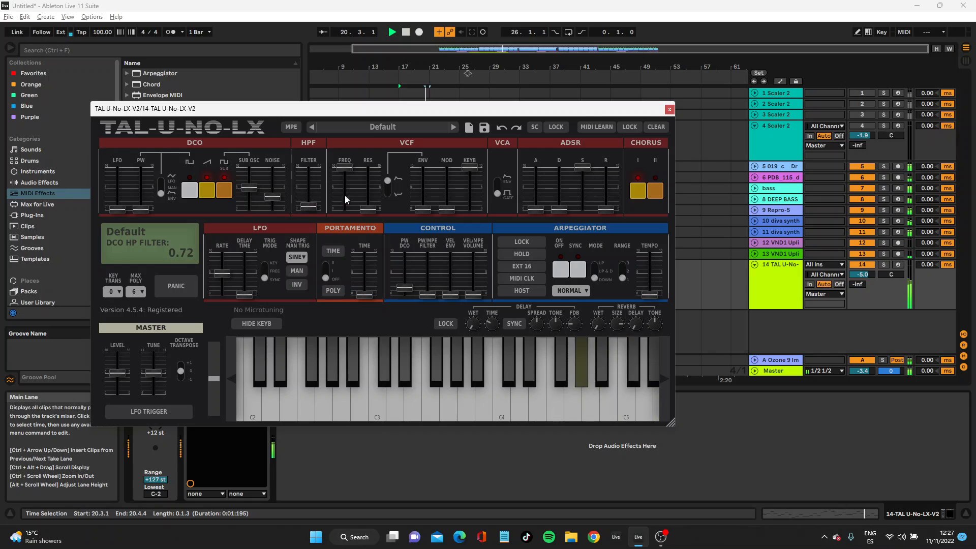
Raise the synth's attack and decay, lower its sustain, set the release to 3.73, switch to chorus II and close its window
left_click_drag(583, 170, 561, 192)
left_click_drag(582, 187, 557, 197)
left_click(650, 189)
left_click(633, 191)
left_click_drag(608, 206, 606, 190)
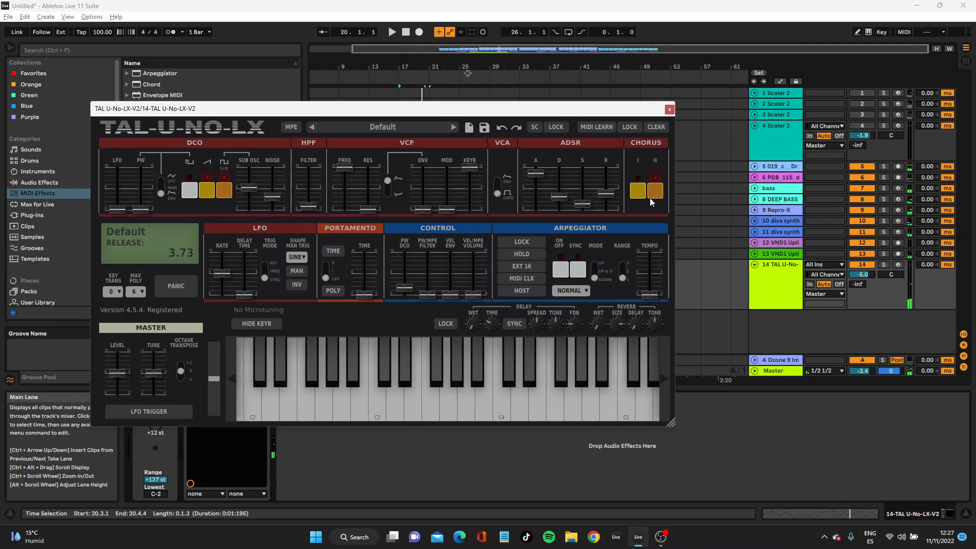
key("space")
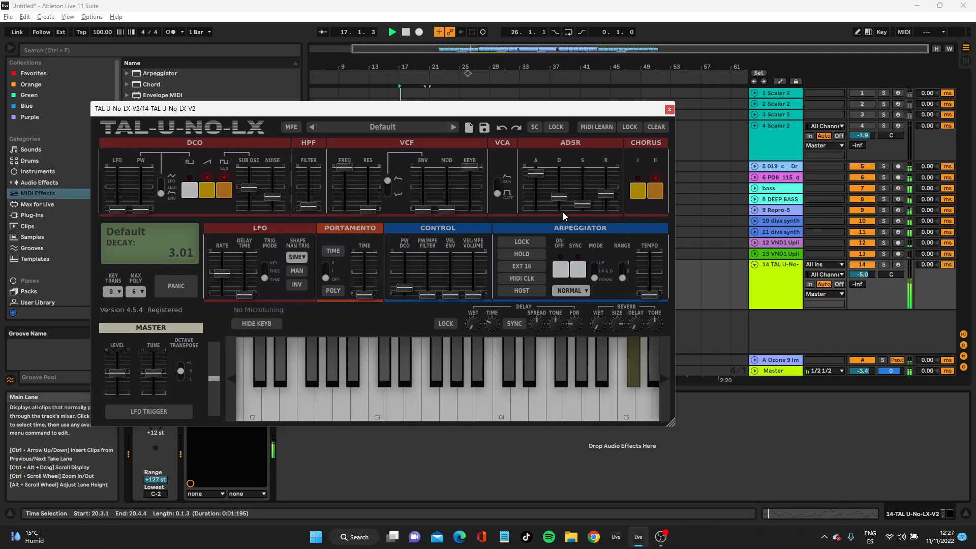
left_click(669, 109)
key("space")
Copy the Valhalla and Kickstart 2 effects from track 12 to the end of track 14's device chain
left_click(783, 229)
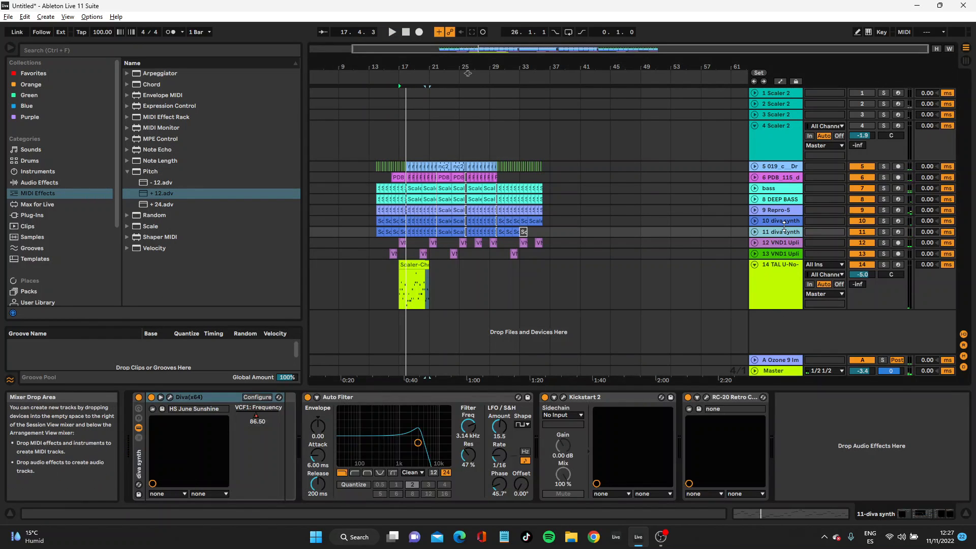
left_click(776, 244)
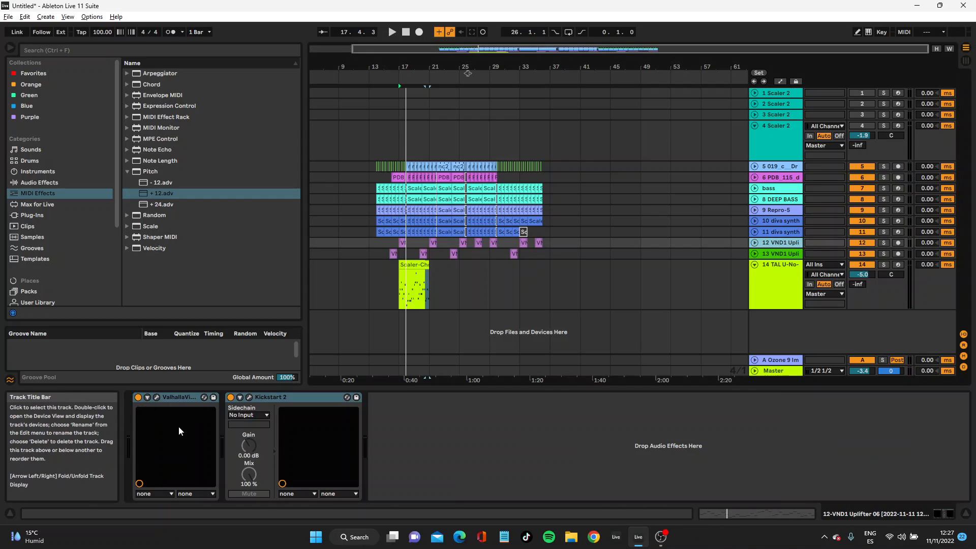
left_click(267, 400, "shift")
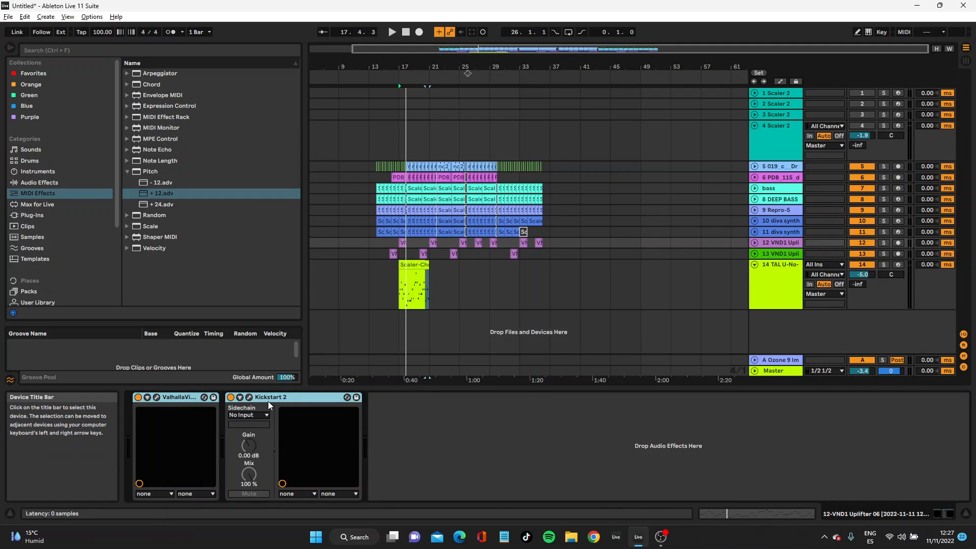
left_click(775, 286)
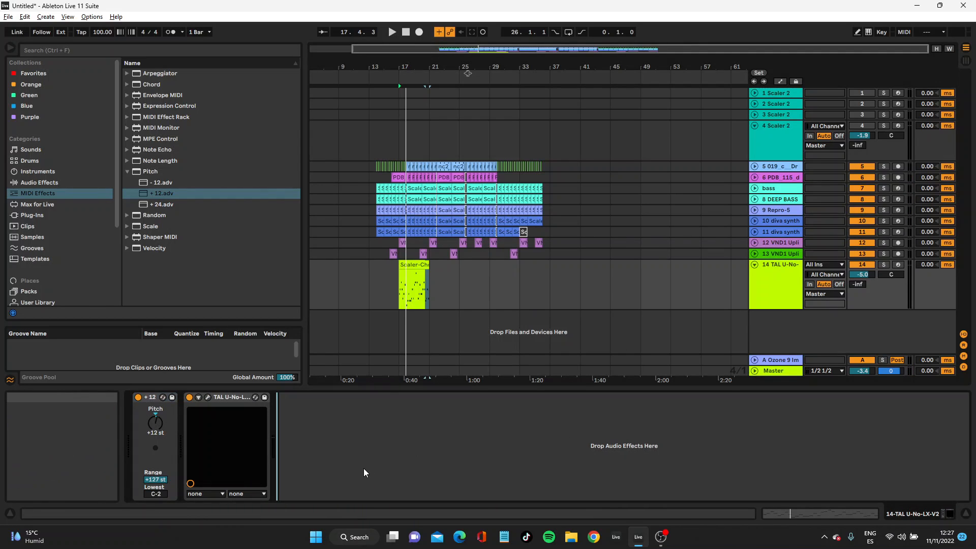
Play the arrangement, reset track 14's volume to 0 dB and fold the track
key("space")
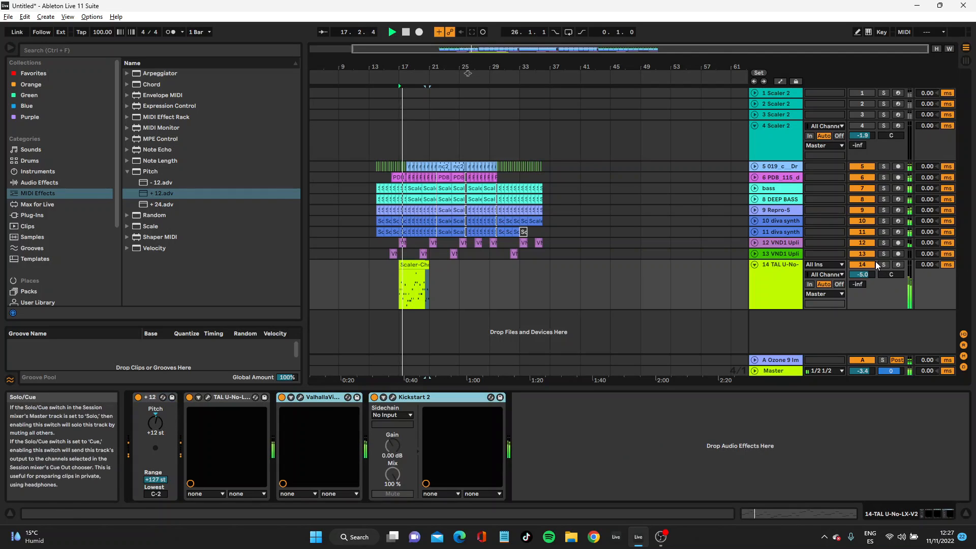
double_click(865, 275)
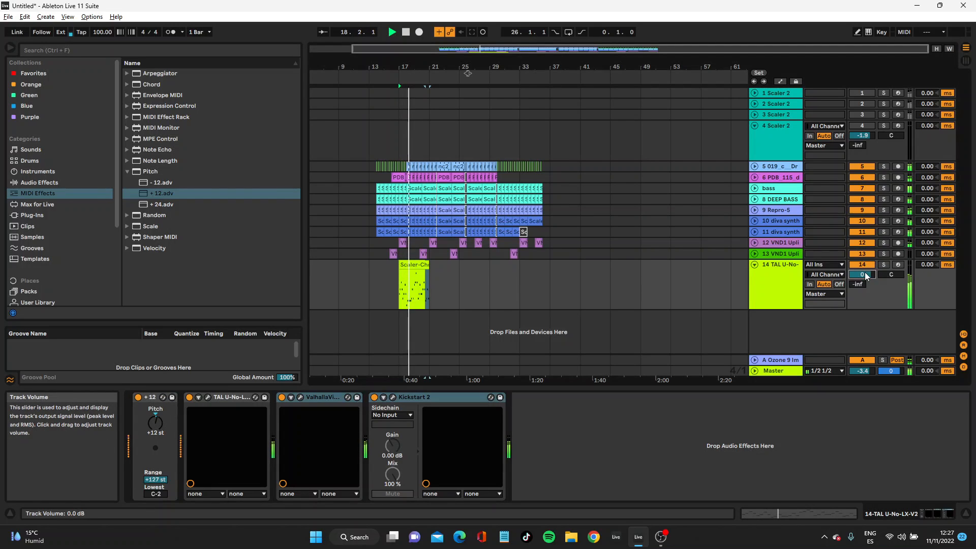
left_click(754, 265)
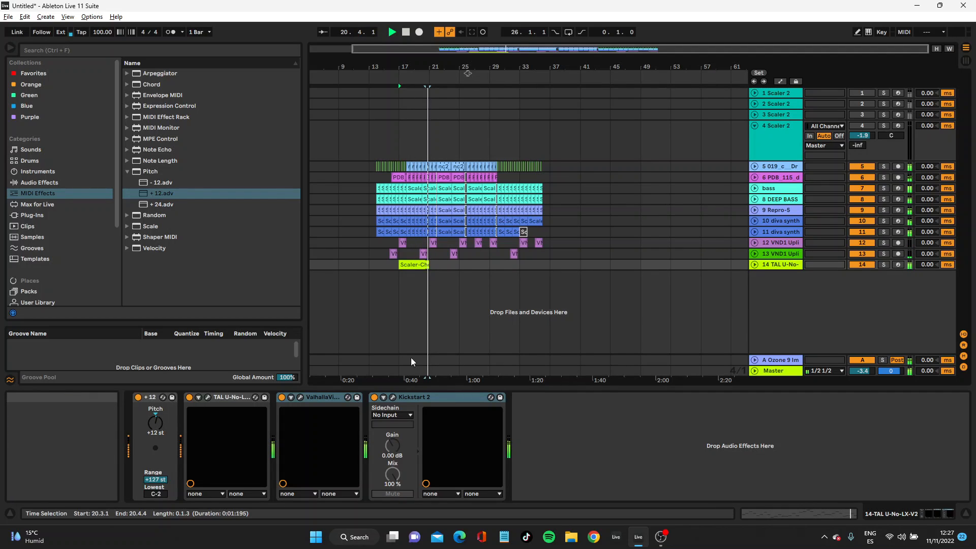
Duplicate the Scaler-Chords clip on track 14 directly after the original, from bar 21 to bar 25, and play the arrangement
key("ctrl+d")
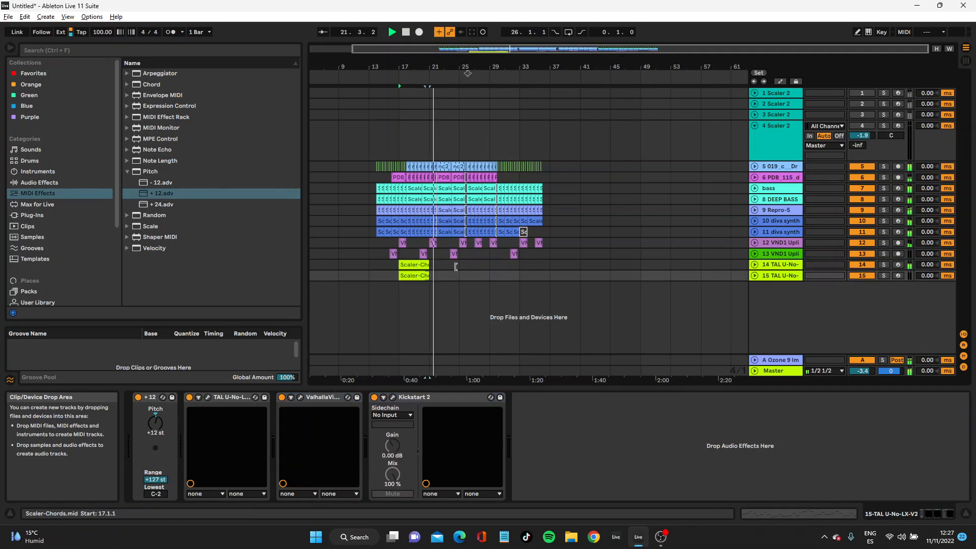
key("ctrl+z")
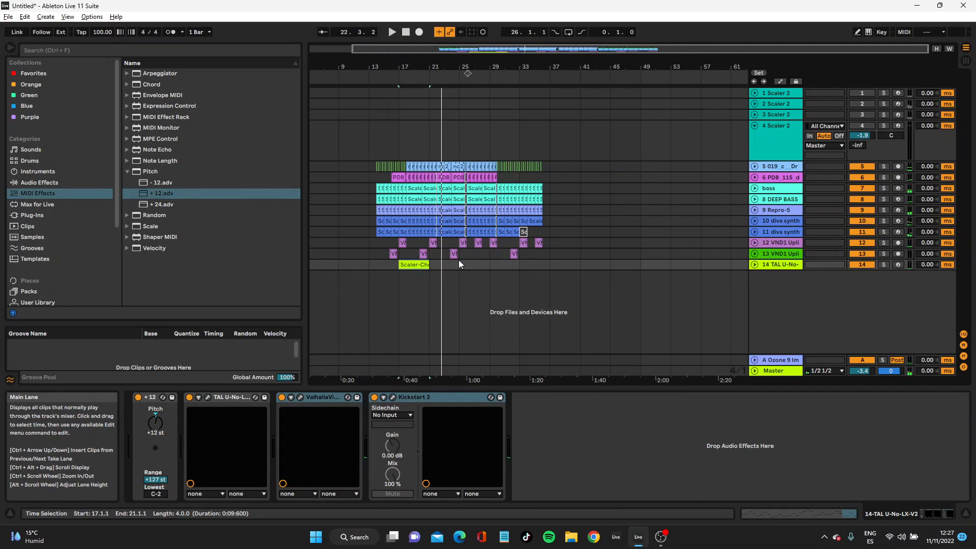
key("ctrl+d")
key("space")
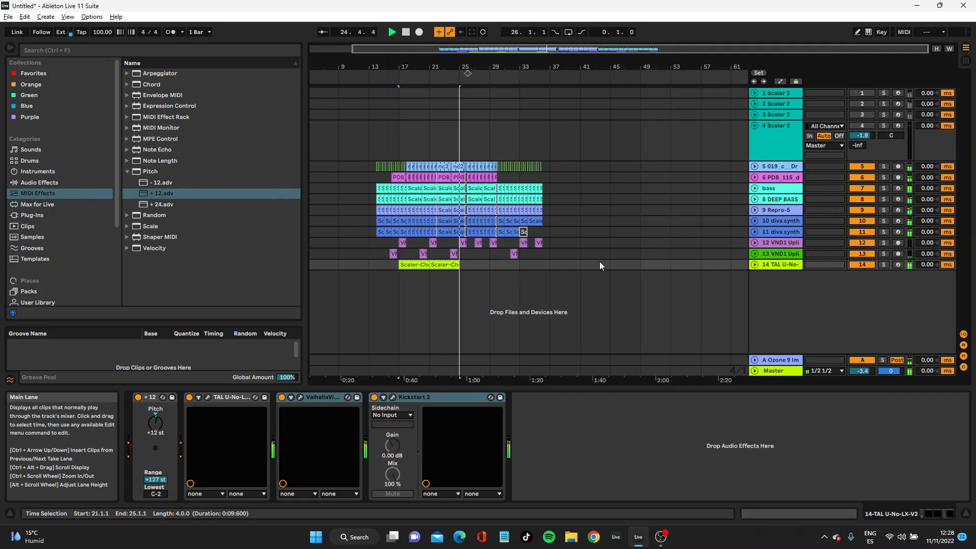
Play back the two Scaler-Chords clips on track 14 from bar 18 and unfold the track
key("space")
key("plus")
key("plus")
mouse_move(440, 265)
left_mouse_down()
mouse_move(467, 265)
mouse_move(431, 270)
mouse_move(448, 276)
left_mouse_up()
key("space")
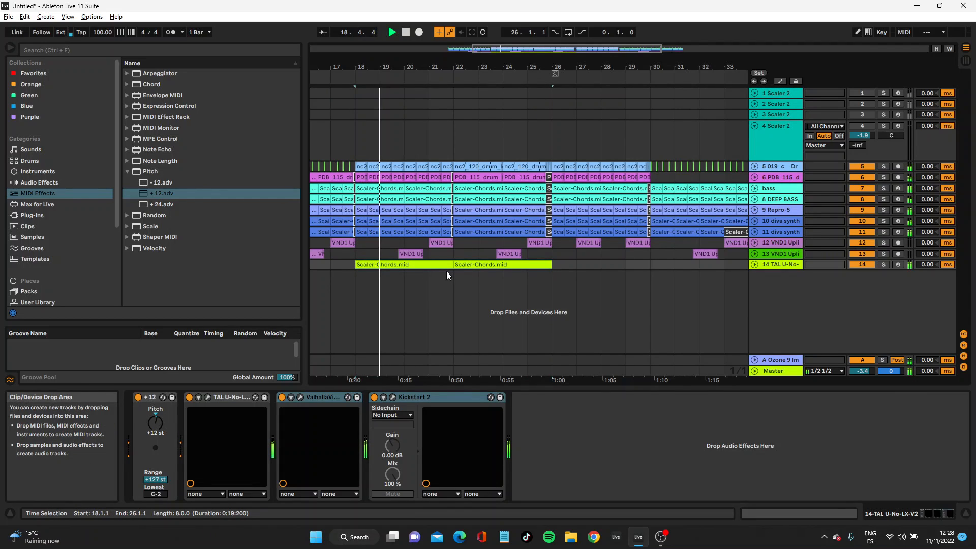
left_click_drag(397, 67, 443, 65)
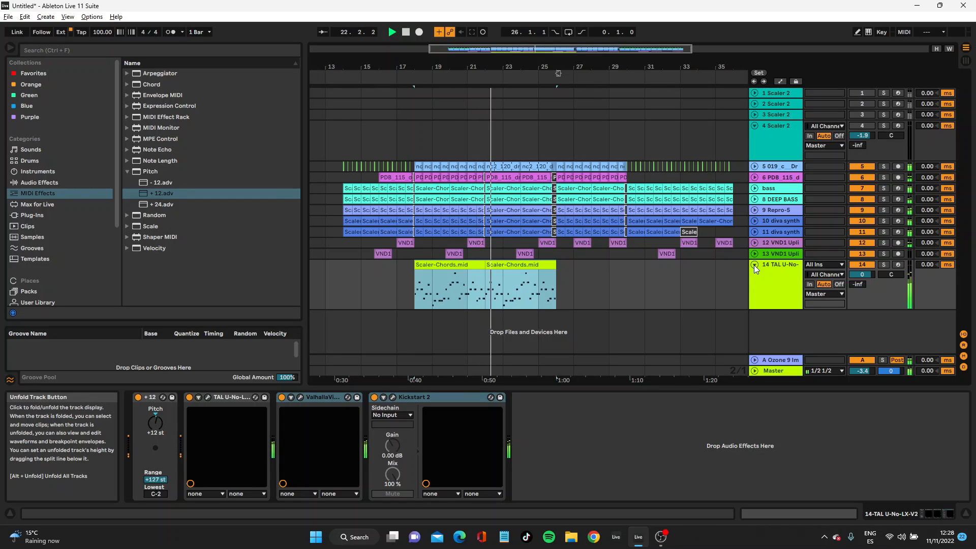
Stop playback and move the second Scaler-Chords clip on track 14 so it starts at bar 26
left_click(505, 264)
key("space")
left_click_drag(506, 265, 578, 264)
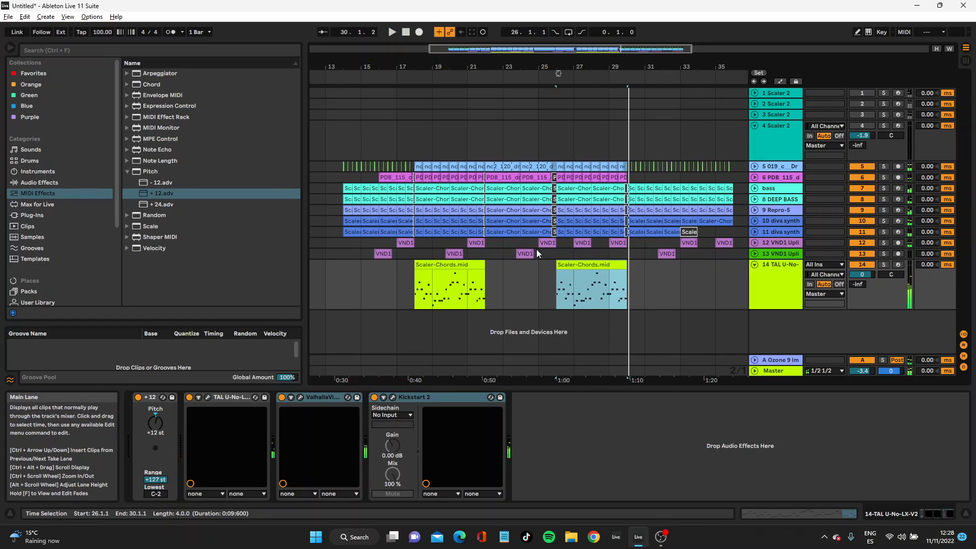
Deactivate the Repro-5 clips on track 9 from bar 26 to bar 30 and check the section by playback
left_click(566, 211)
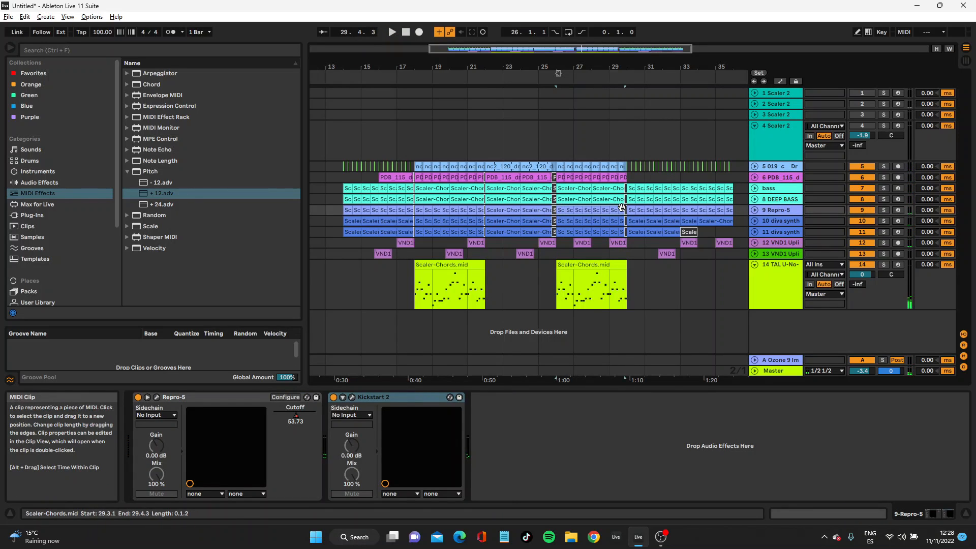
key("0")
key("space")
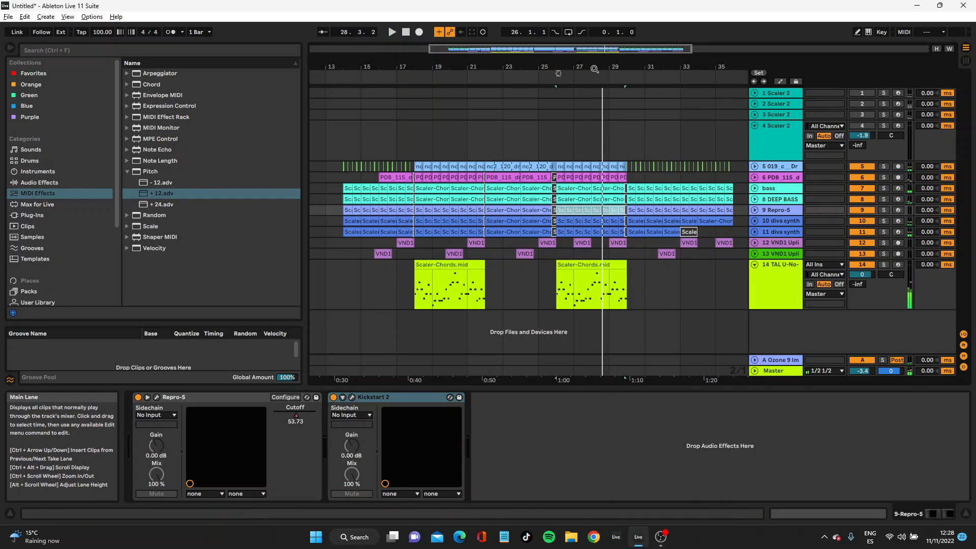
Duplicate bars 26 to 28 of track 14's melody clip over bars 28 to 30 and play the section
left_click_drag(595, 67, 594, 87)
left_click_drag(584, 289, 526, 281)
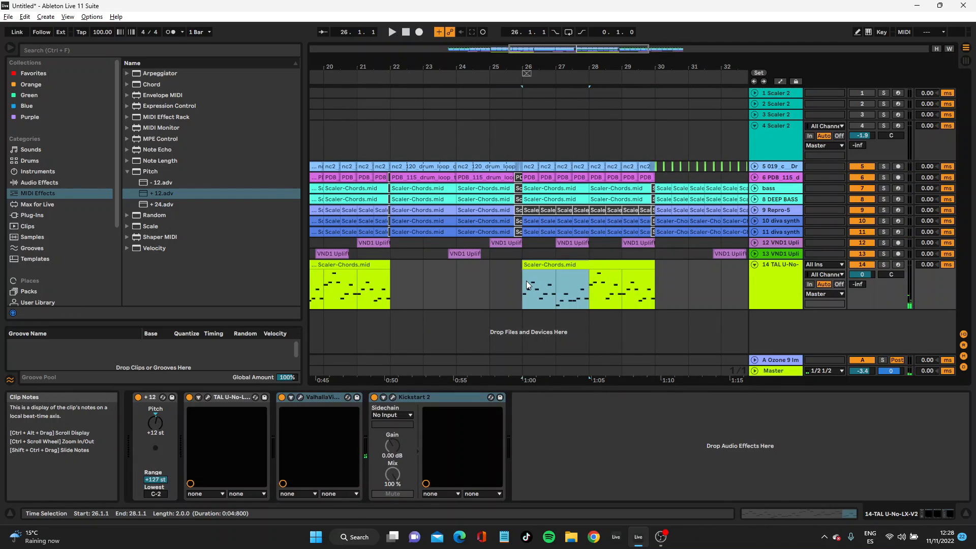
key("ctrl+d")
left_click(543, 264)
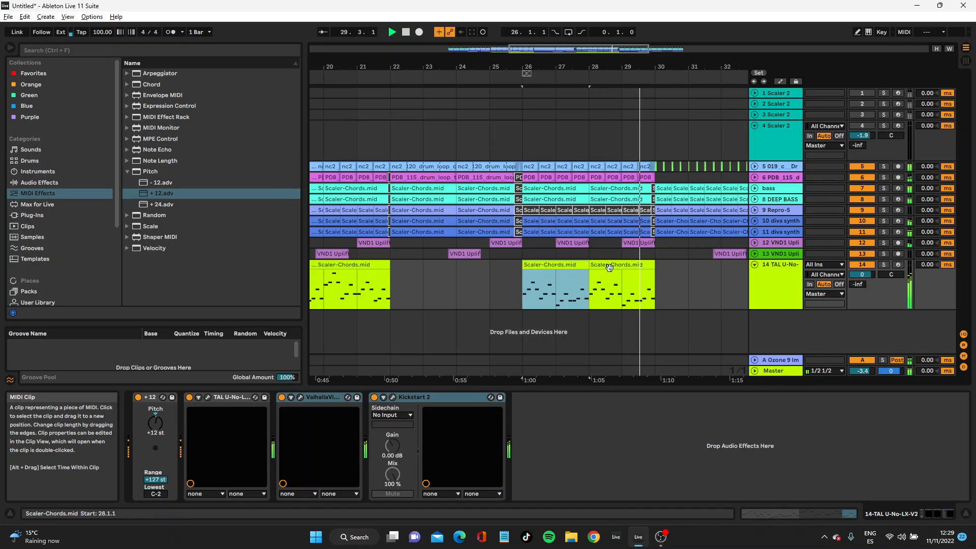
left_click_drag(660, 67, 644, 275)
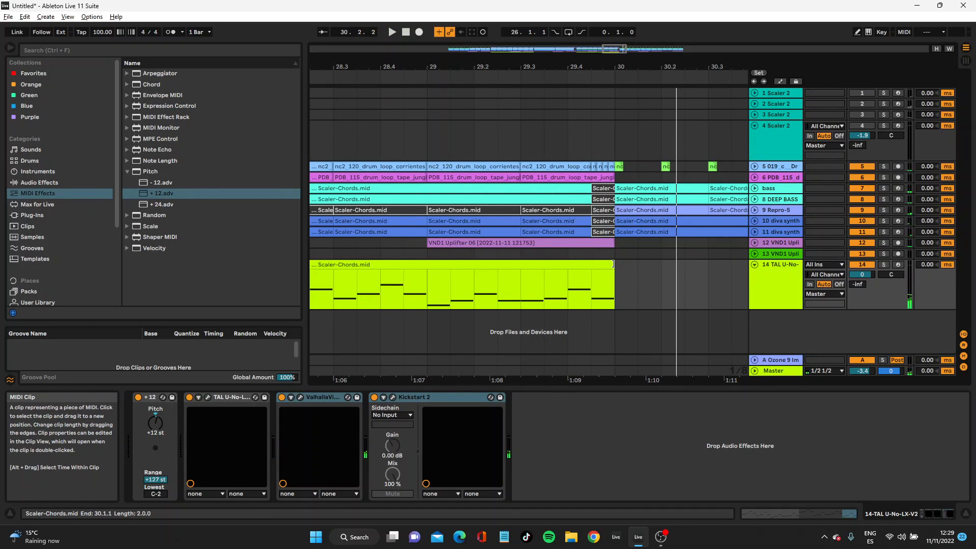
left_click_drag(639, 71, 626, 10)
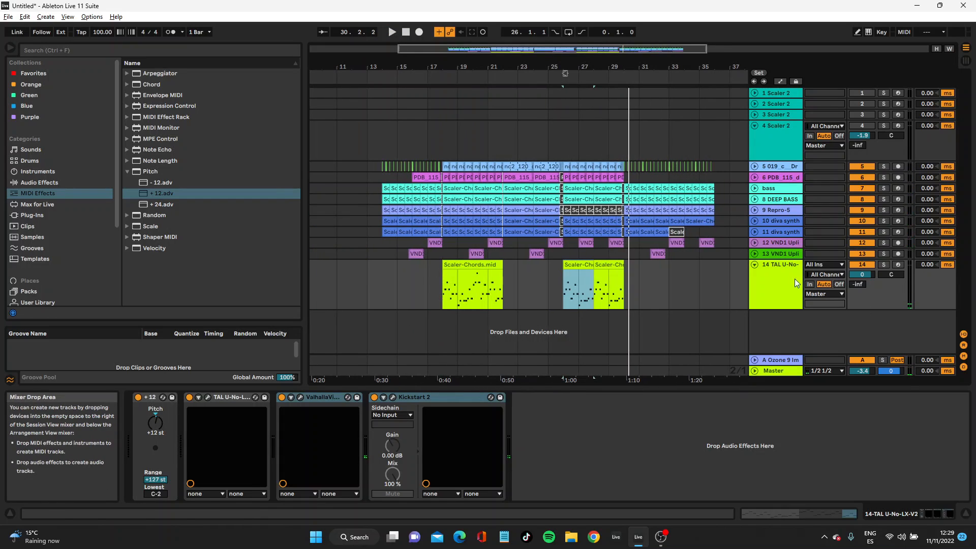
Duplicate track 14 and delete everything before bar 29 on the copy, keeping only the last bar of melody
right_click(764, 298)
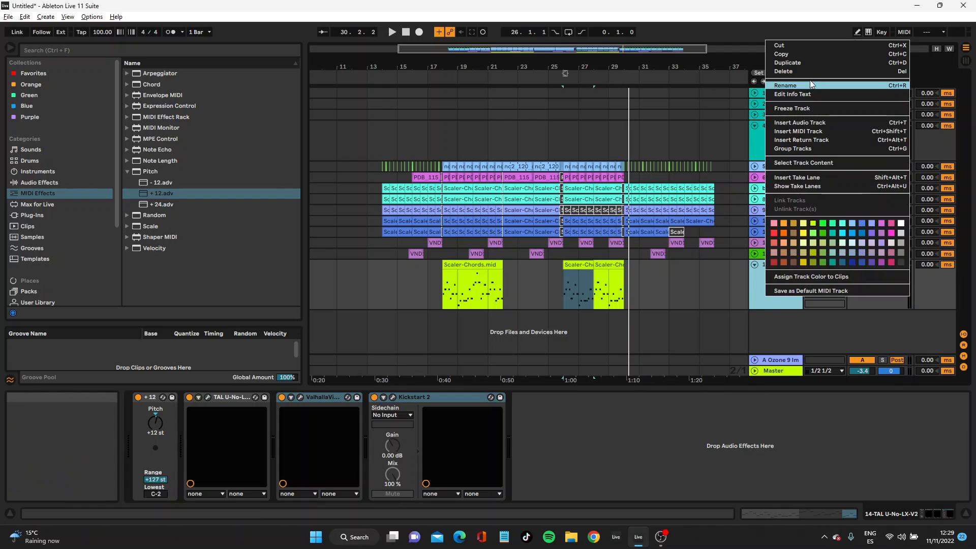
left_click(813, 63)
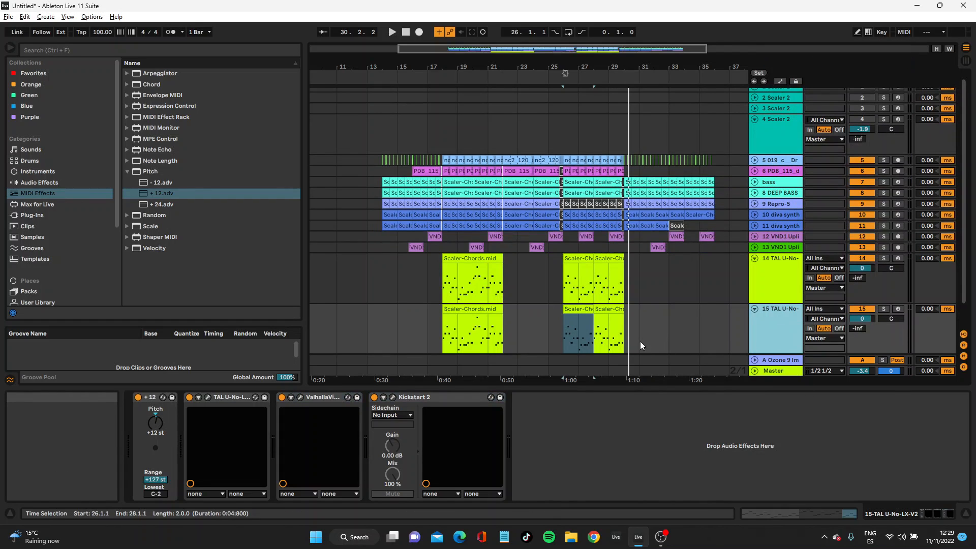
left_click_drag(597, 309, 469, 309)
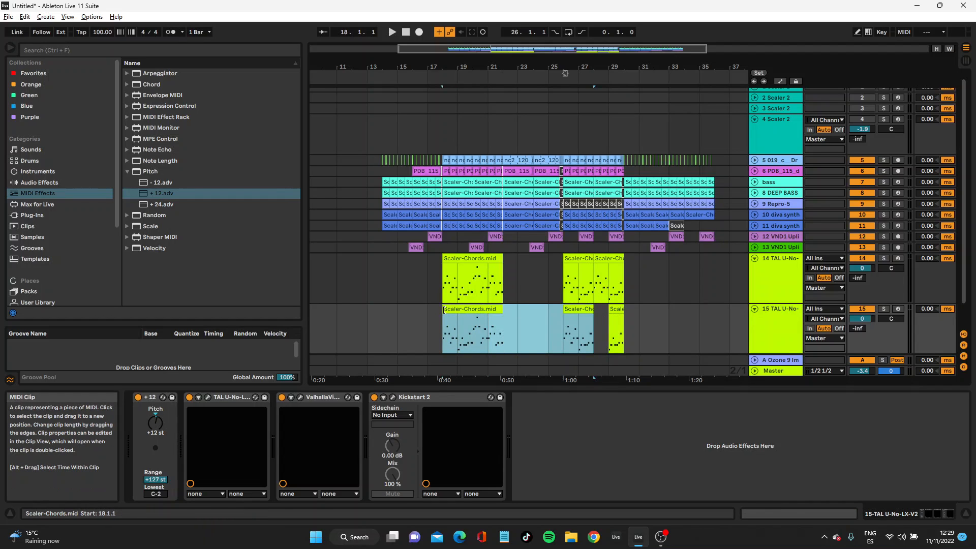
Freeze track 15 and flatten it to audio
right_click(791, 316)
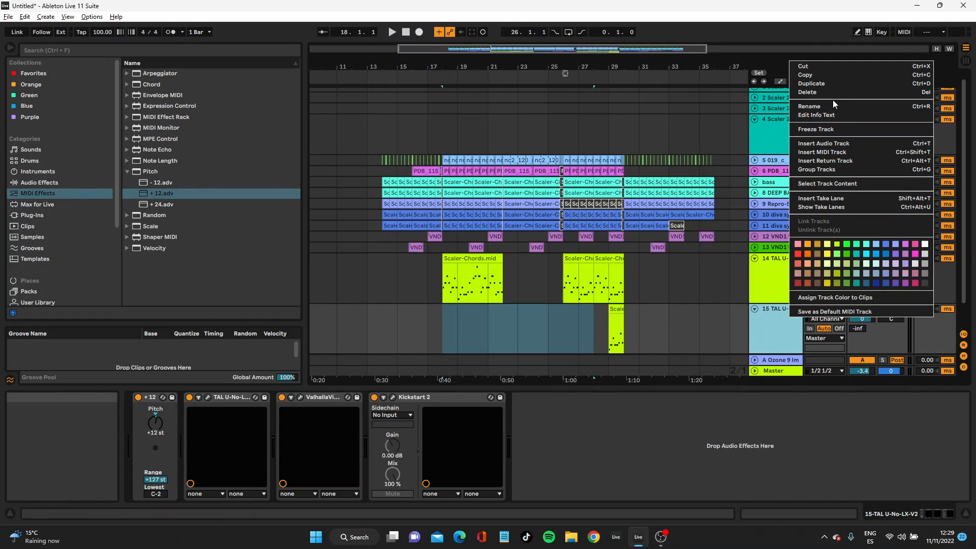
left_click(833, 129)
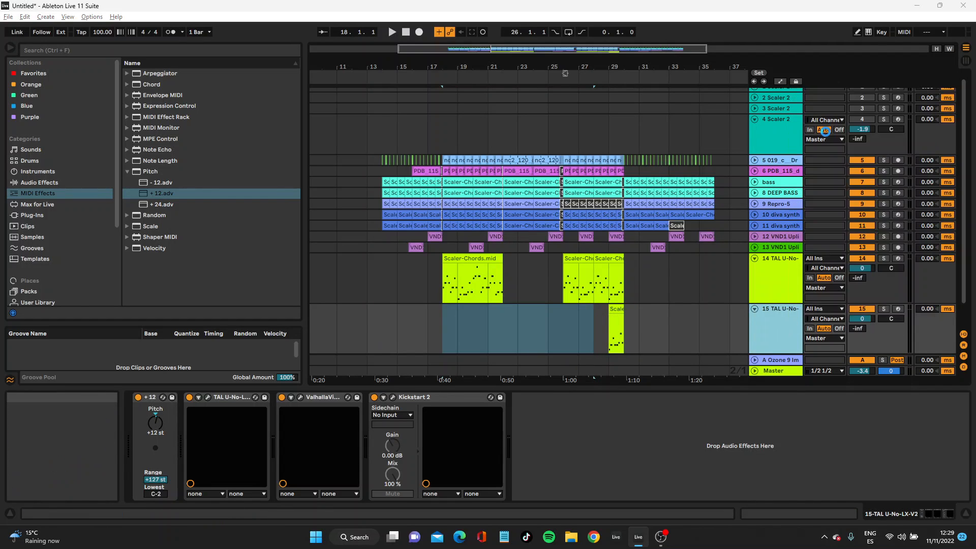
right_click(775, 327)
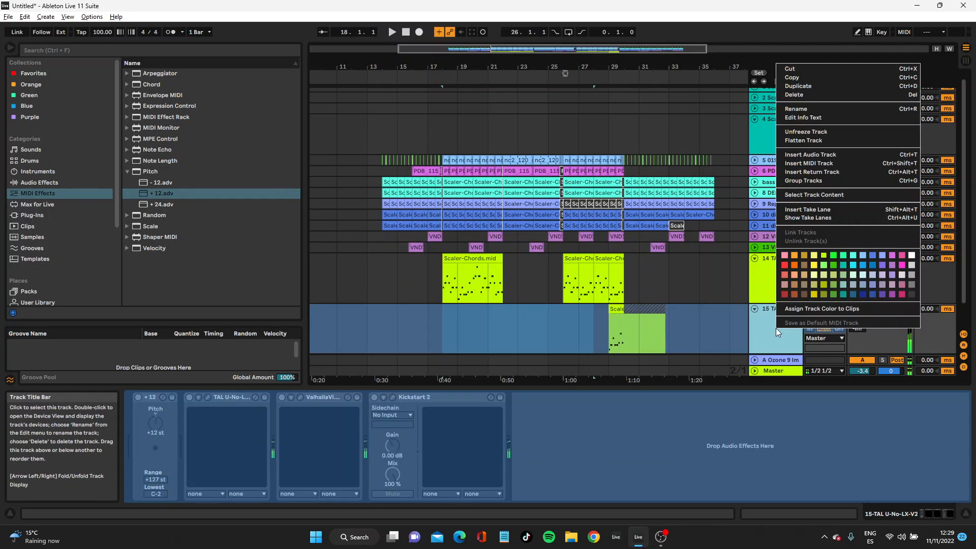
left_click(823, 140)
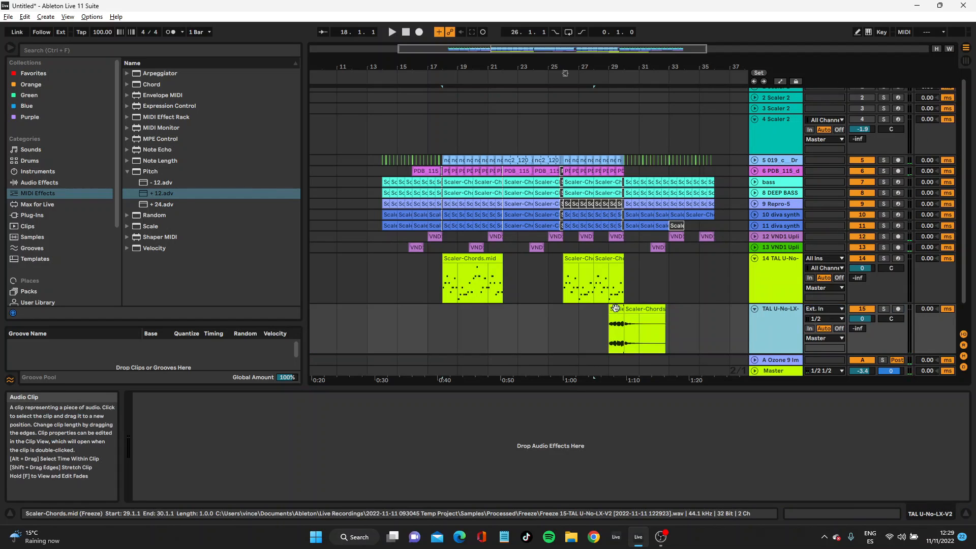
Add a fade-in across the whole frozen audio clip from bar 29 to bar 30 on track 15
left_click_drag(628, 65, 628, 122)
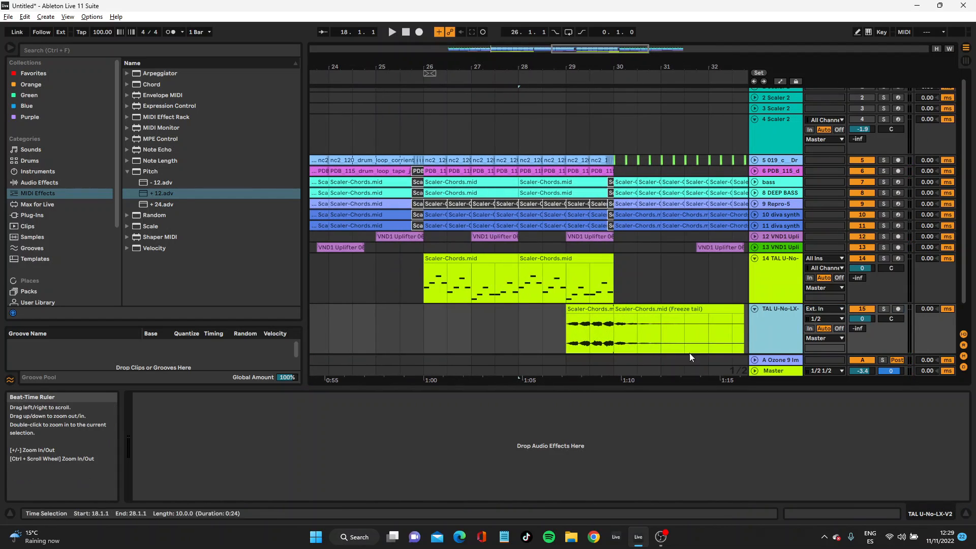
left_click_drag(566, 313, 617, 319)
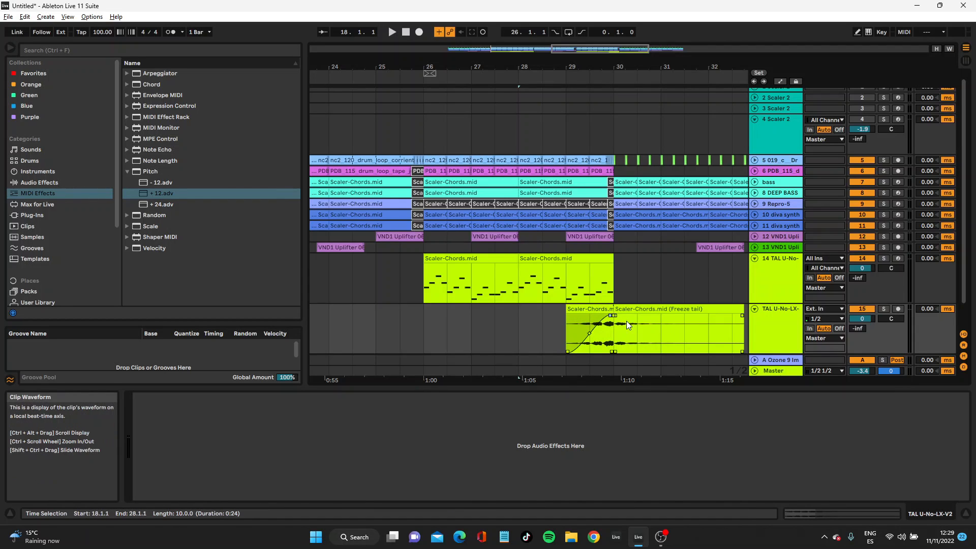
left_click_drag(611, 67, 598, 122)
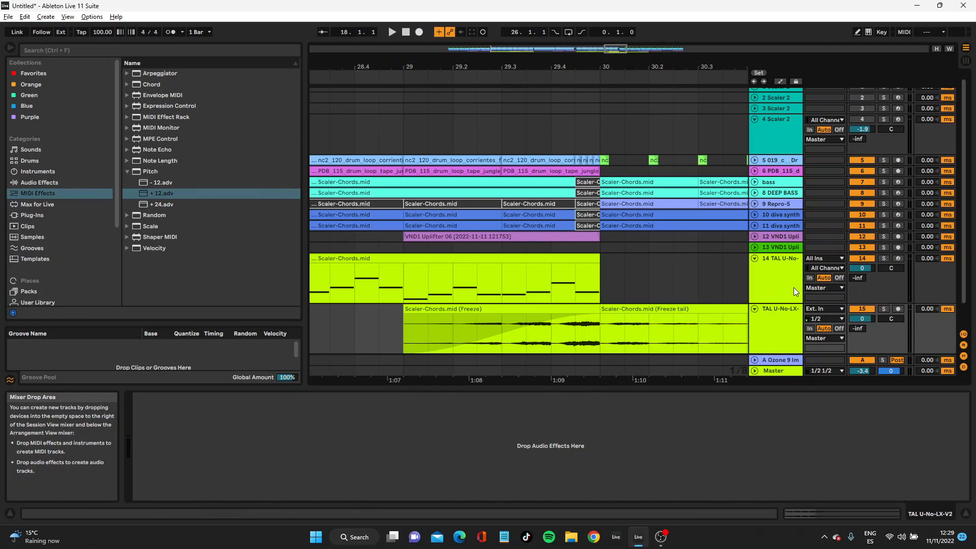
Try extending track 15's faded clip to 30.1.3 and listen to the transition into bar 30
left_click(519, 311)
key("space")
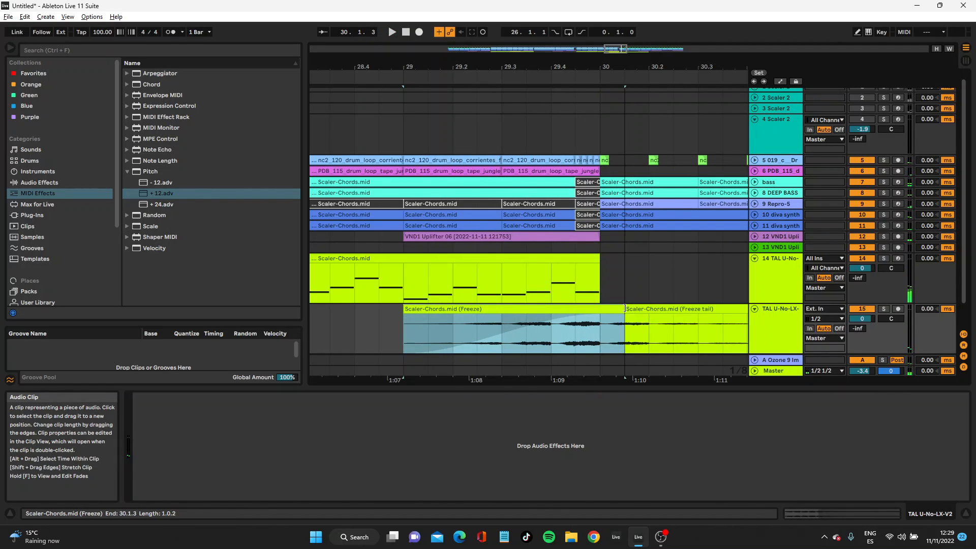
left_click_drag(553, 334, 605, 325)
key("space")
key("space")
key("space")
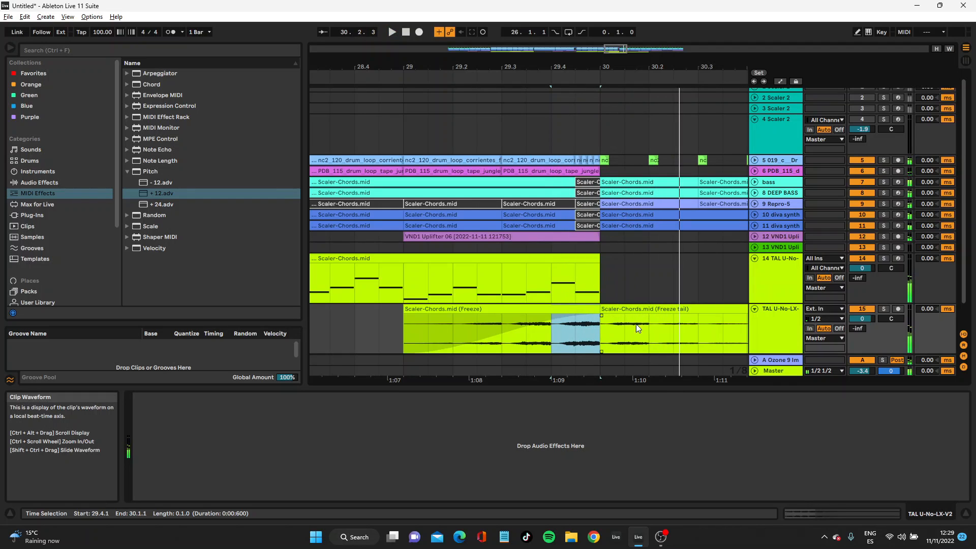
Deactivate the frozen clip at bar 29 on track 15, then solo the track and play the freeze tail
left_click(586, 310)
key("0")
left_click_drag(587, 316, 526, 325)
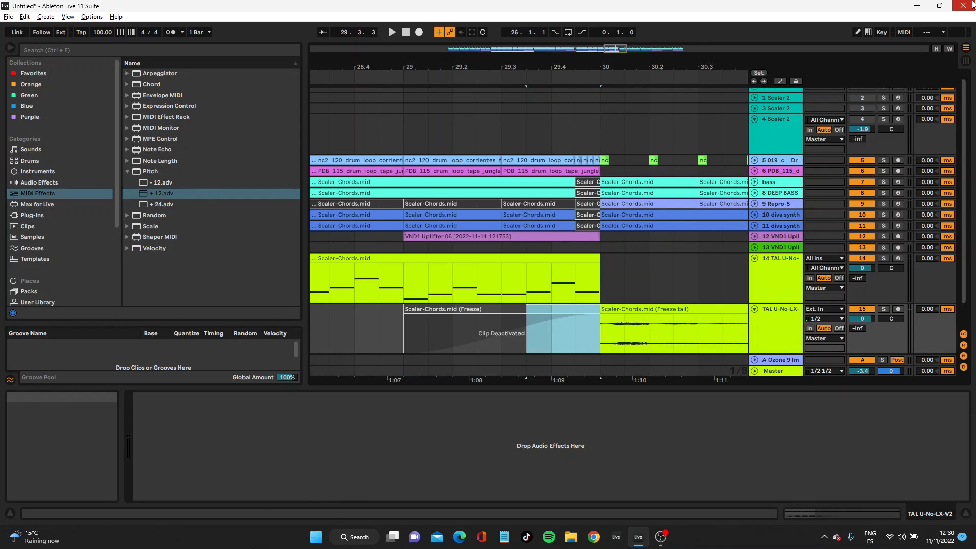
left_click(883, 309)
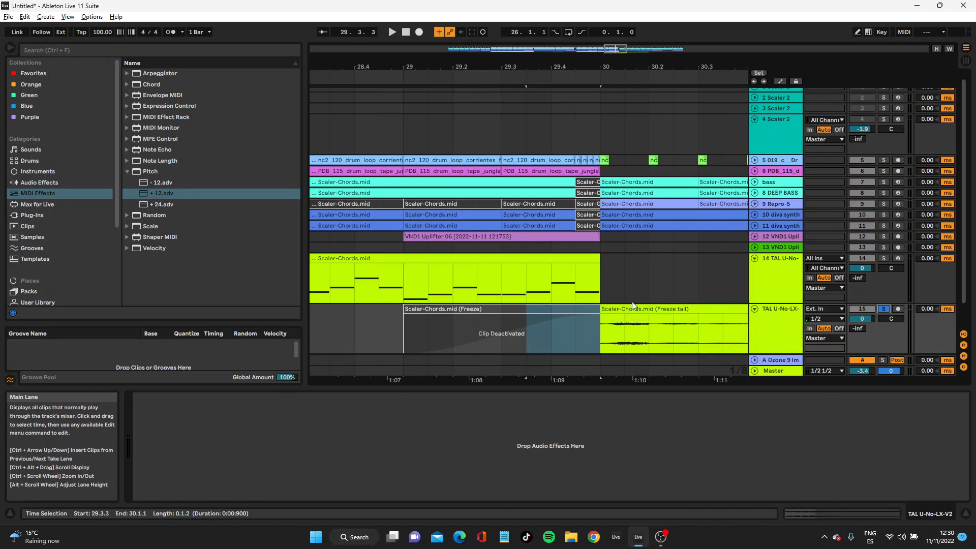
left_click(628, 307)
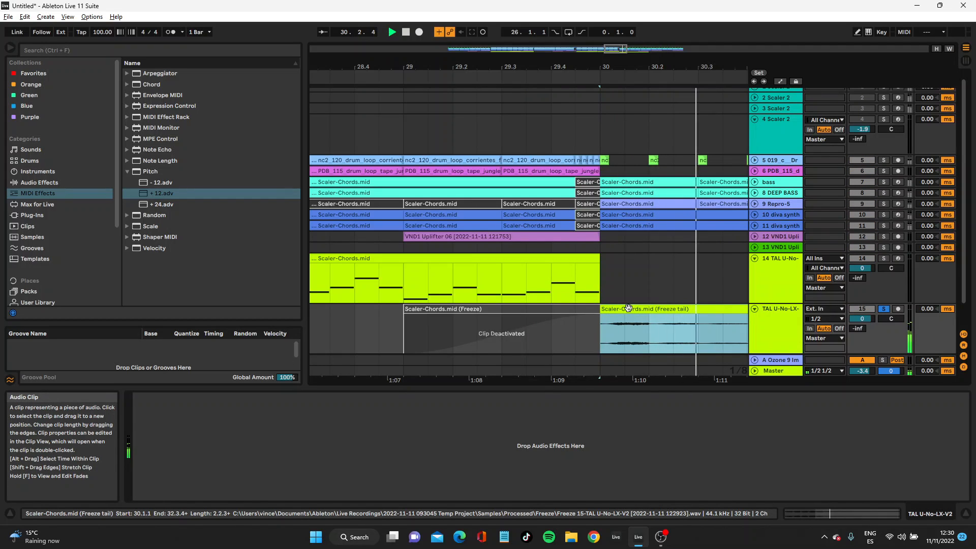
key("space")
Duplicate the first bar of the freeze tail on track 15, from bar 30 to 31, three times up to bar 34
left_click_drag(635, 67, 630, 28)
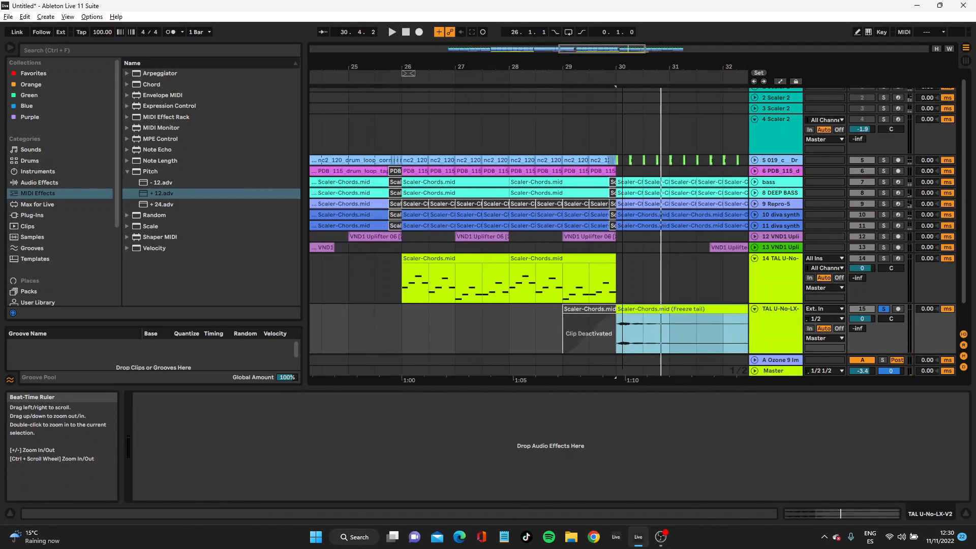
left_click_drag(666, 321, 609, 307)
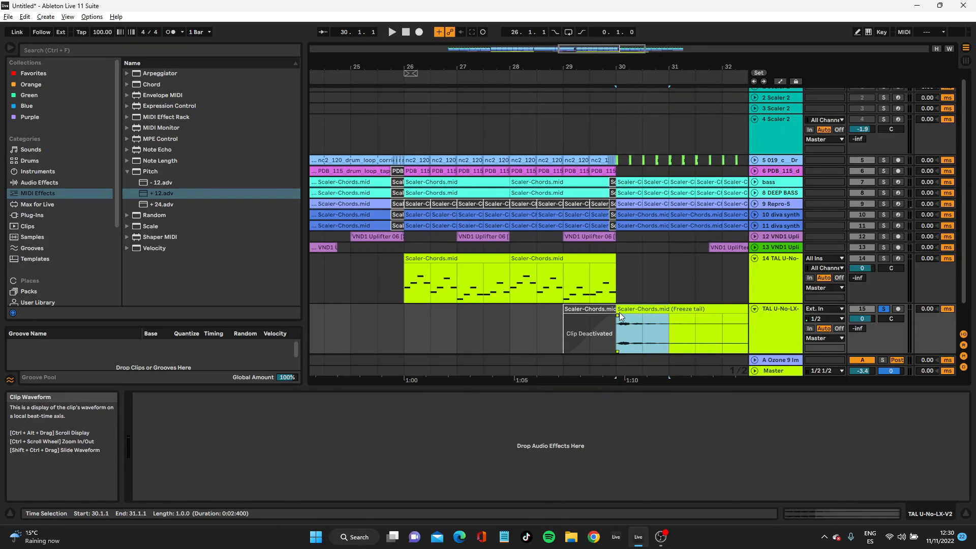
key("ctrl+d")
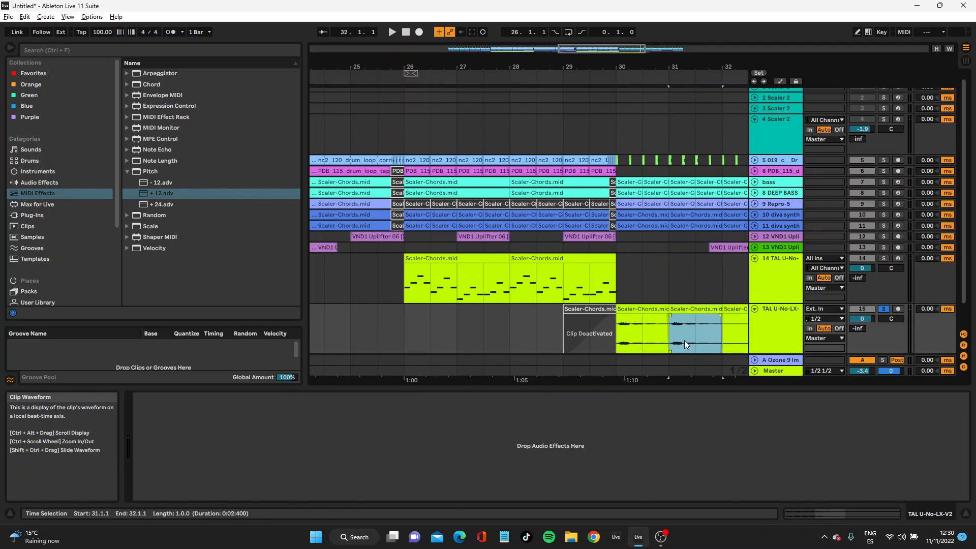
left_click_drag(625, 67, 505, 59)
key("ctrl+d")
key("ctrl+d")
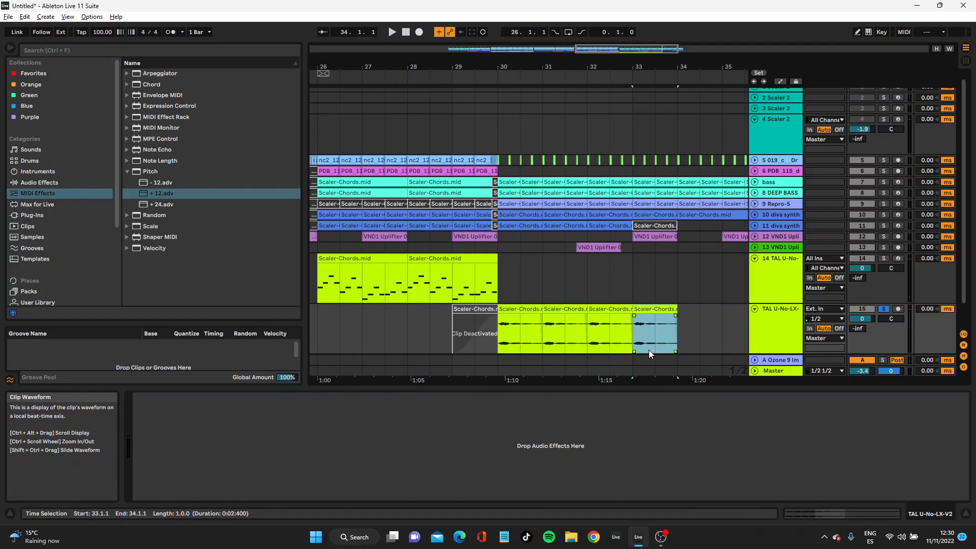
Unsolo track 15 and play the repeated tail clips from bar 30 with the full mix
left_click(883, 308)
left_click(513, 307)
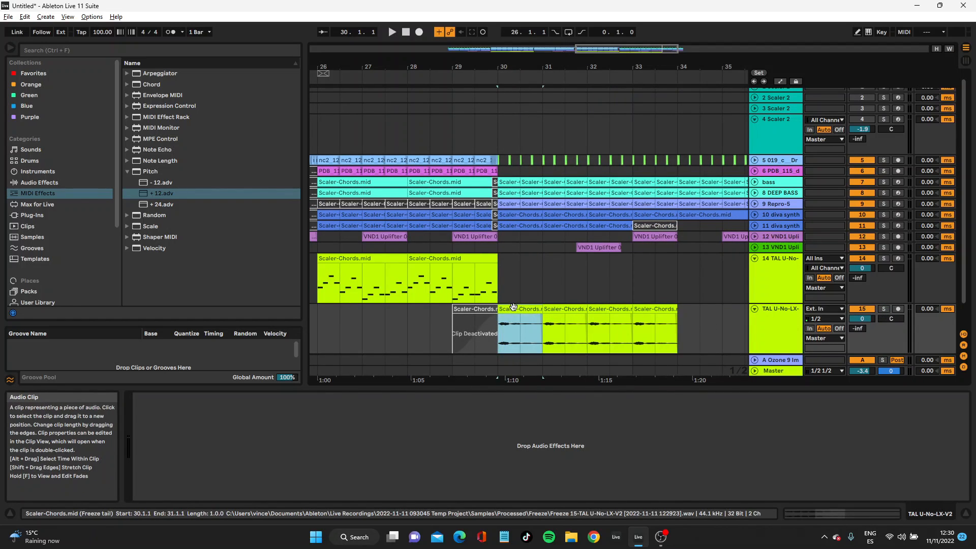
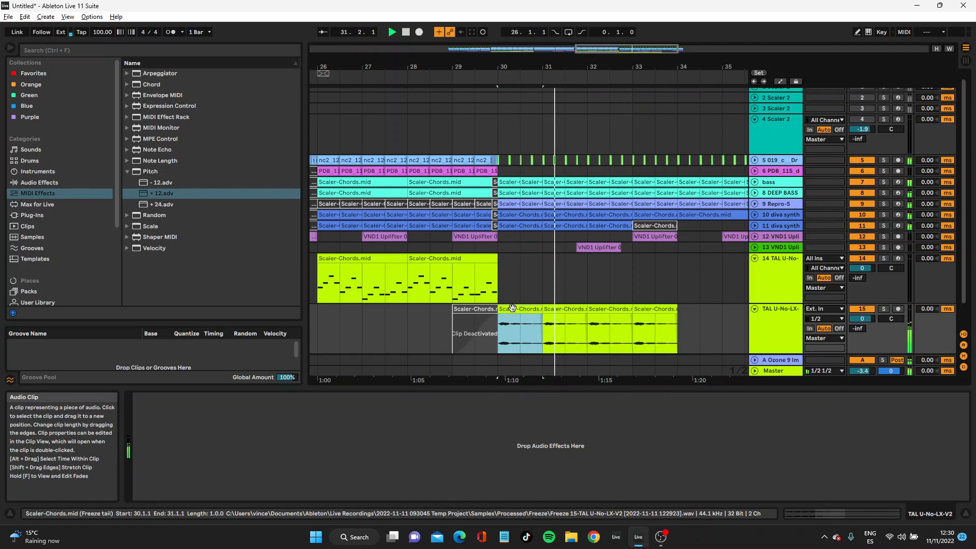
key("space")
Set the warp mode of the four freeze tail clips from bar 30 to bar 34 to Complex Pro
double_click(547, 325)
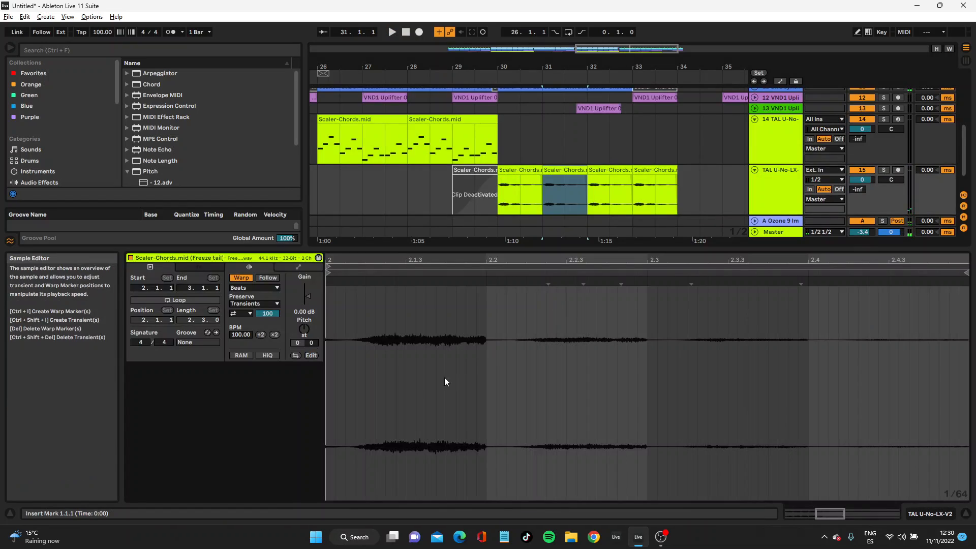
left_click(536, 190)
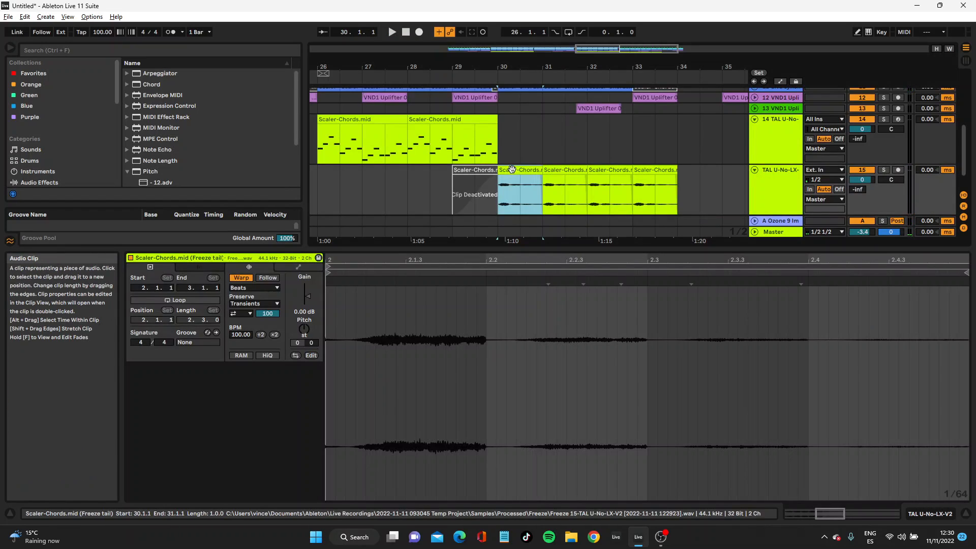
left_click(669, 181, "shift")
left_click(277, 288)
left_click(255, 339)
left_click(254, 287)
left_click(253, 335)
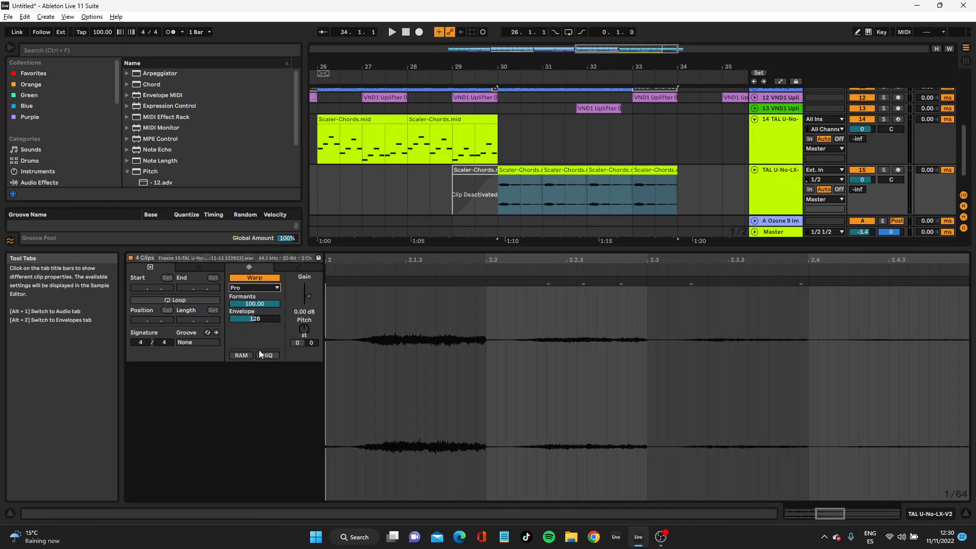
Play the rewarped tail clips on track 15 from bar 30
left_click(517, 172)
key("space")
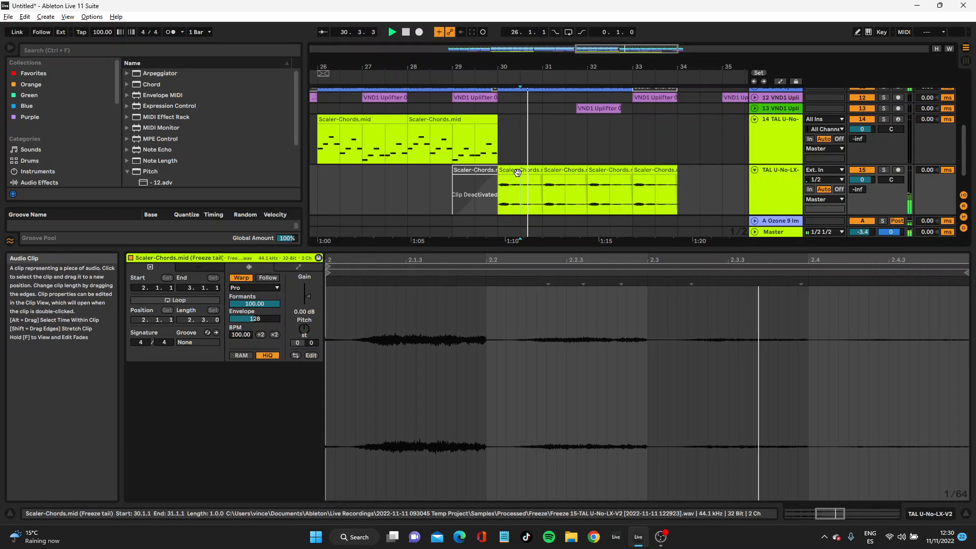
left_click(517, 172)
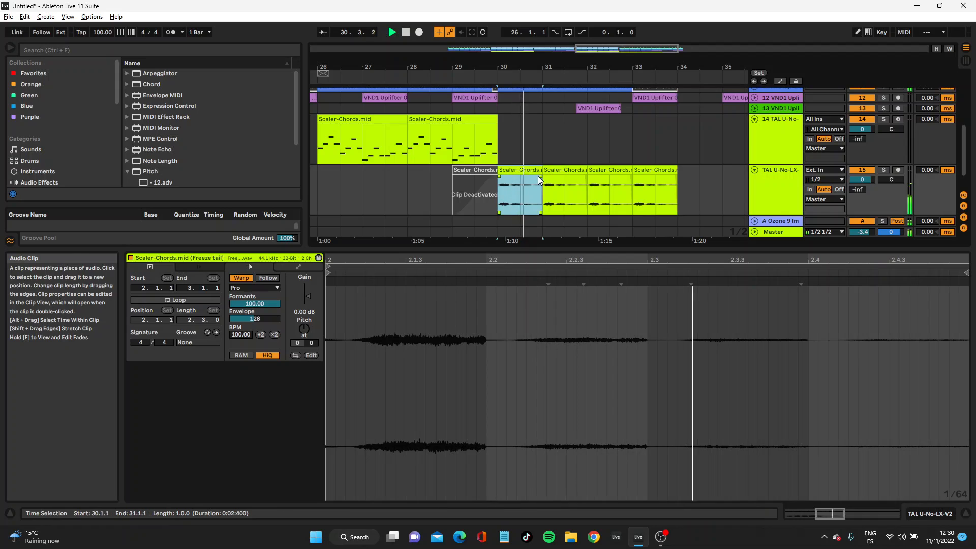
Transpose the second freeze tail clip on track 15, at bar 31, to -1 semitone and play the result
left_click(549, 170)
key("space")
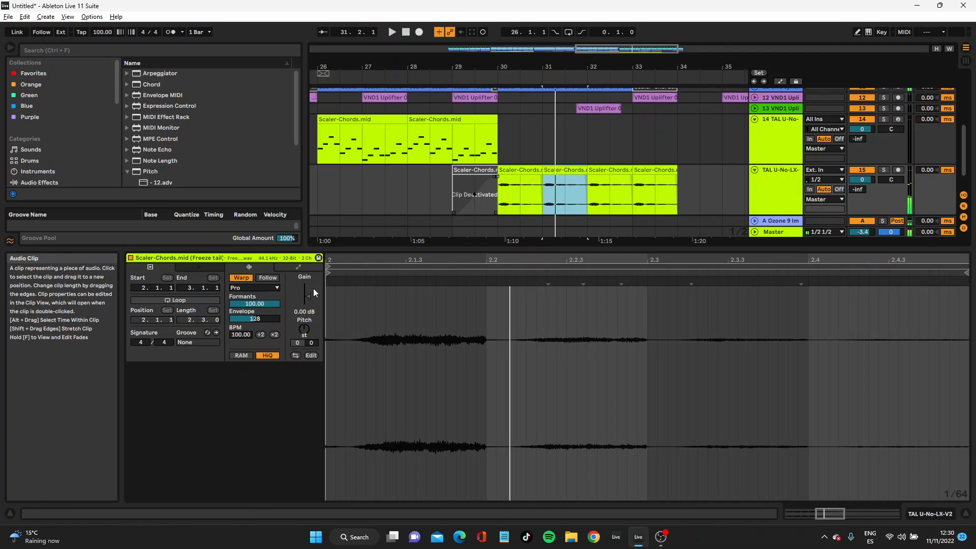
left_click_drag(306, 324, 311, 327)
key("space")
key("space")
key("Down")
key("space")
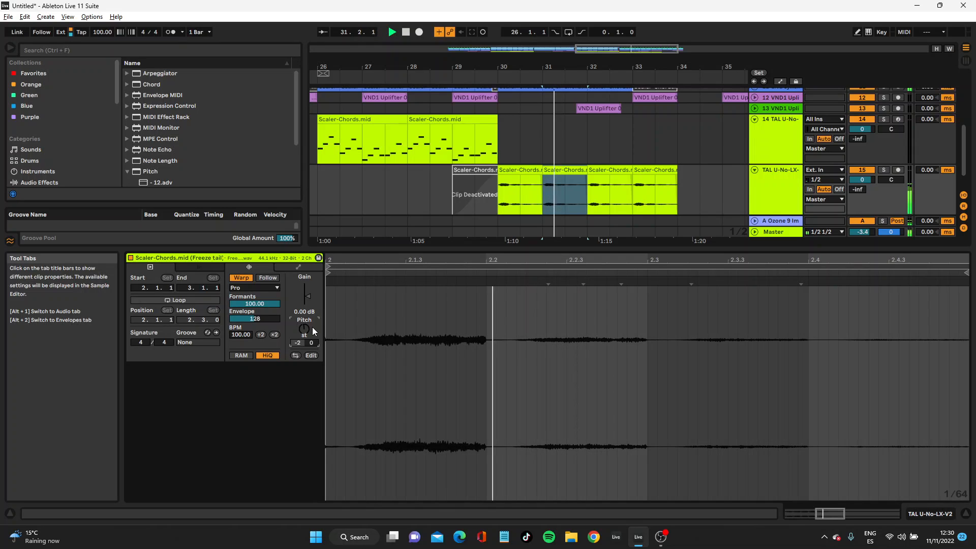
key("space")
key("Up")
key("space")
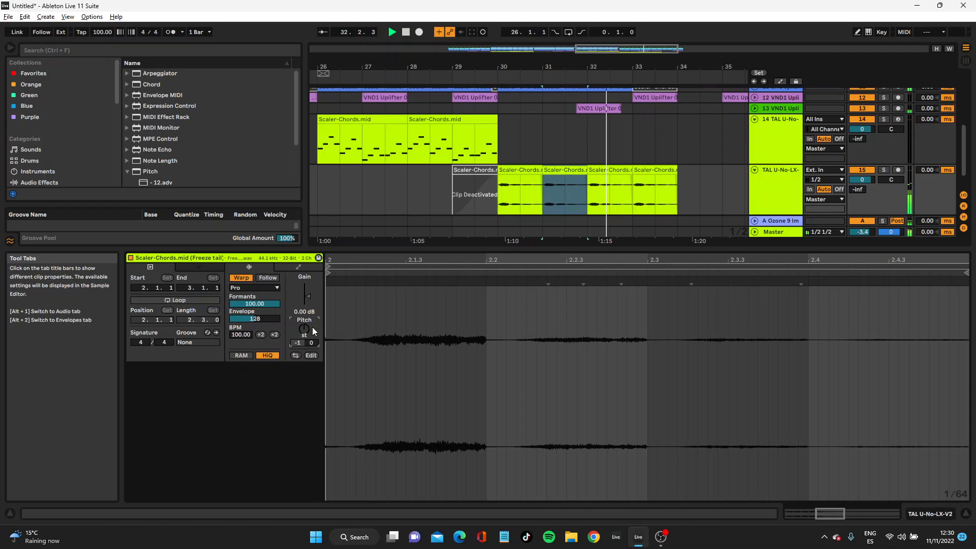
key("space")
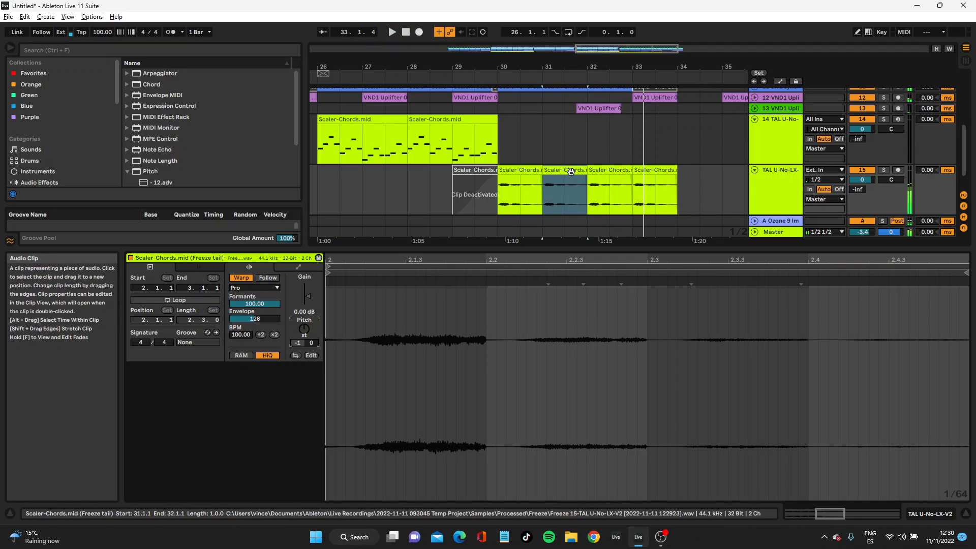
Set the warp mode of the four freeze tail clips from bar 30 to bar 34 to Beats
left_click(570, 172)
left_click(522, 179)
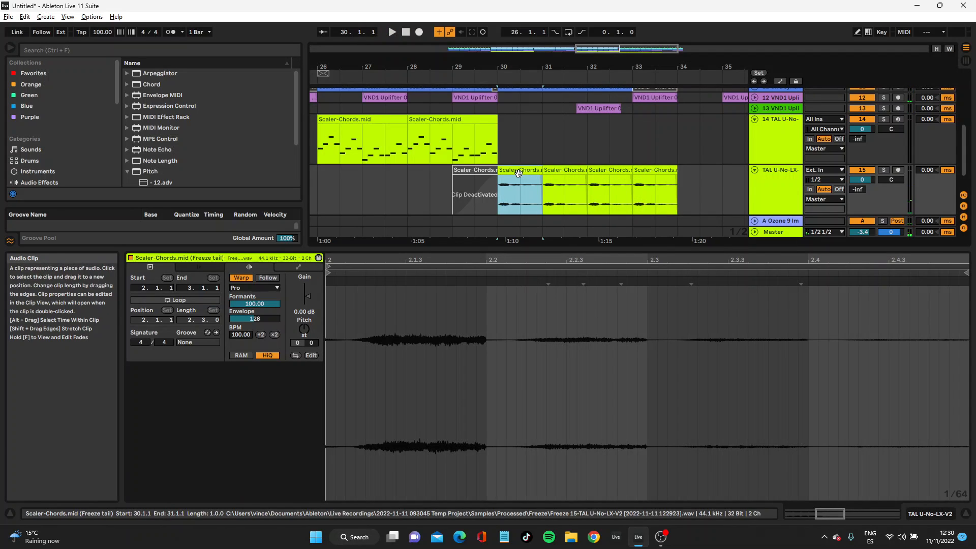
left_click(646, 171, "shift")
left_click(566, 150)
left_click(570, 170)
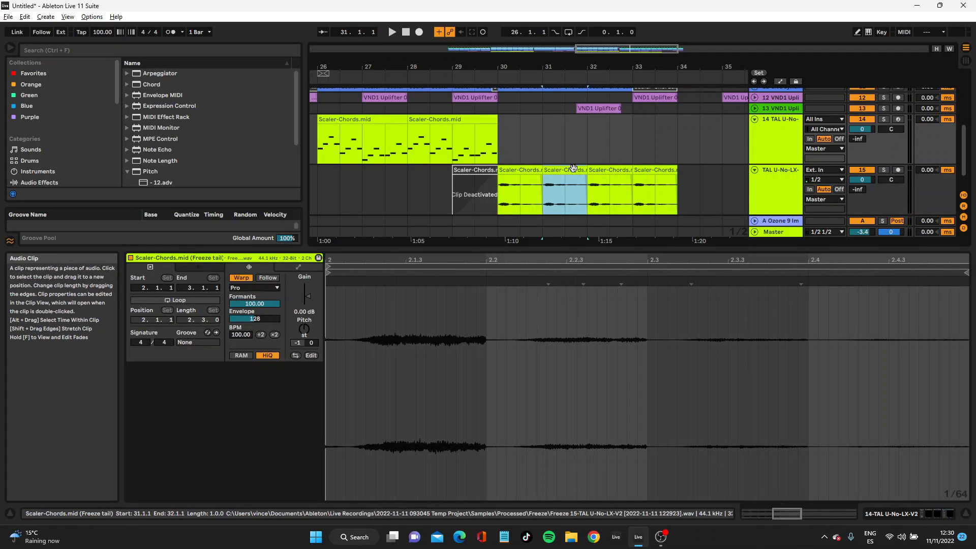
left_click(658, 167)
left_click(550, 182, "shift")
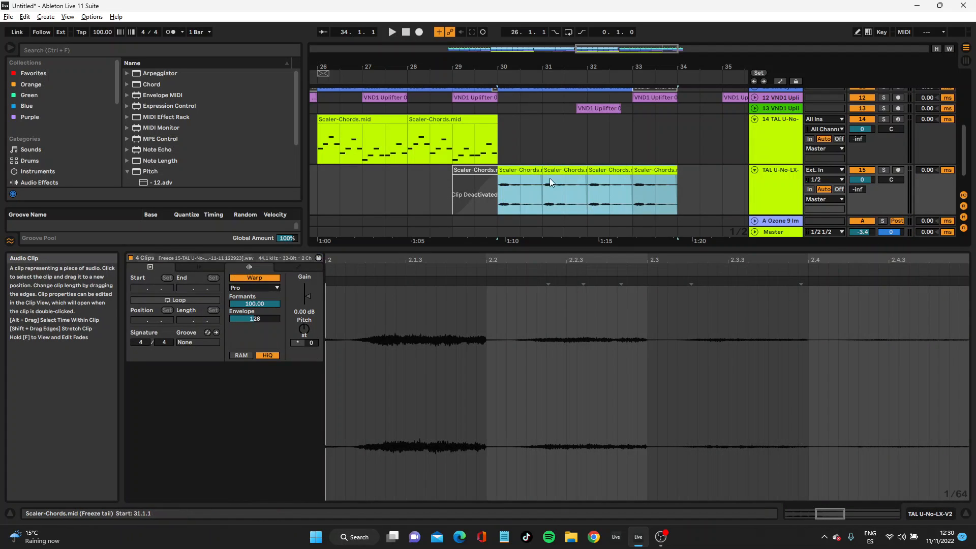
left_click(265, 289)
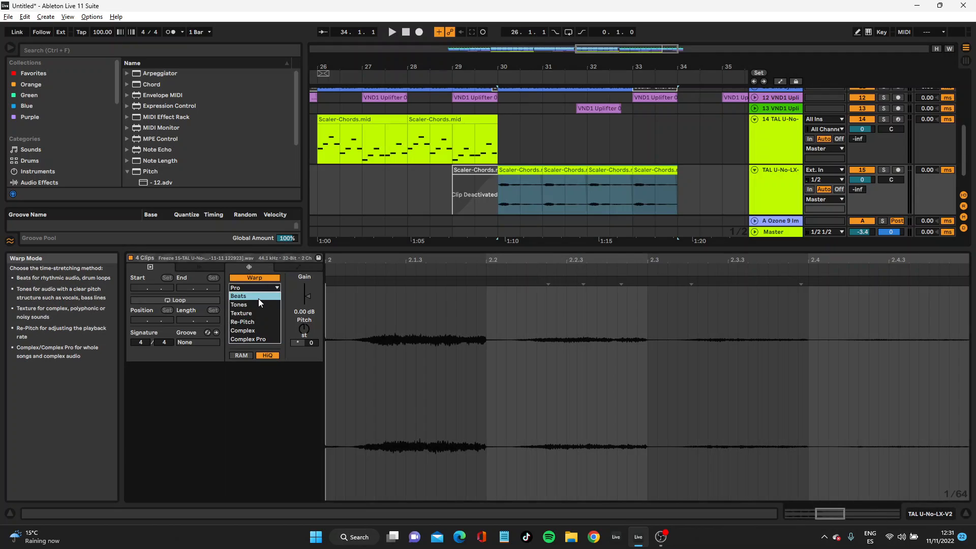
left_click(258, 298)
Set the four tail clips to preserve 1/16 divisions, with transient looping off and a transient envelope of 40
left_click(245, 304)
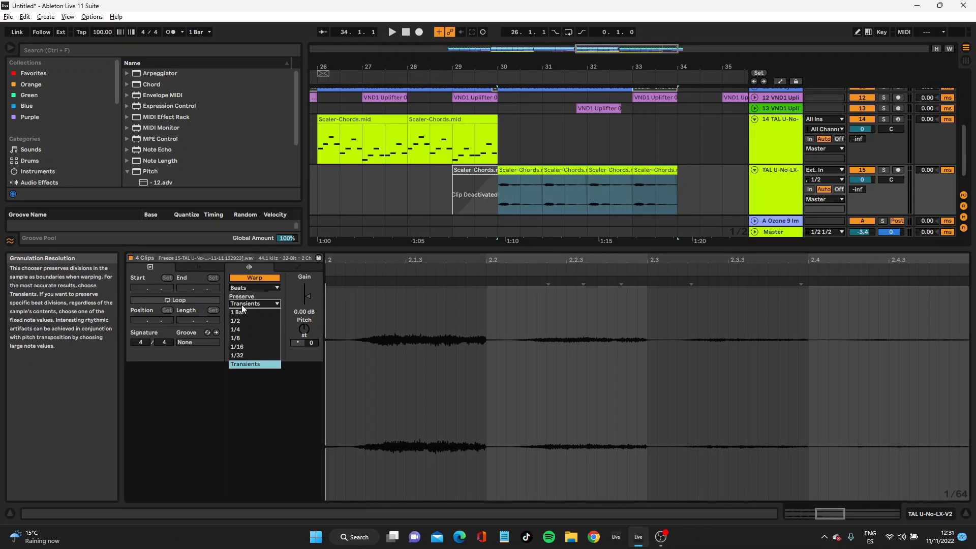
left_click(243, 346)
left_click(242, 313)
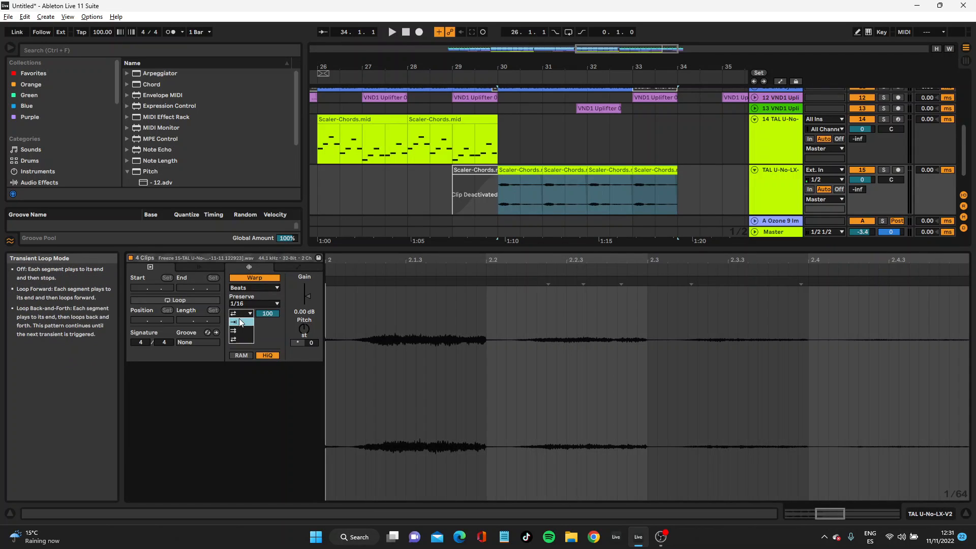
left_click_drag(268, 313, 267, 312)
Play the gated tail clips with the full mix, enlarge the arrangement area and fold track 15
key("space")
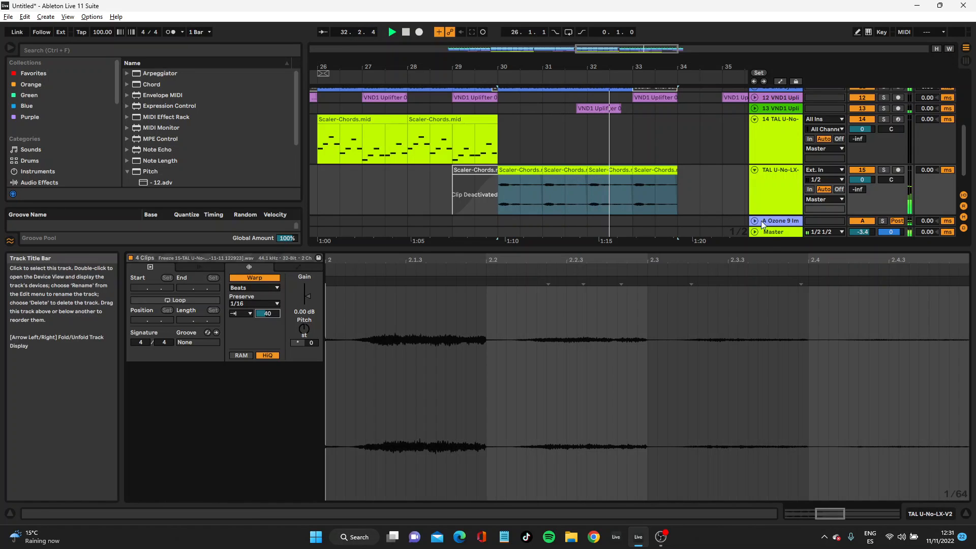
left_click_drag(747, 249, 745, 385)
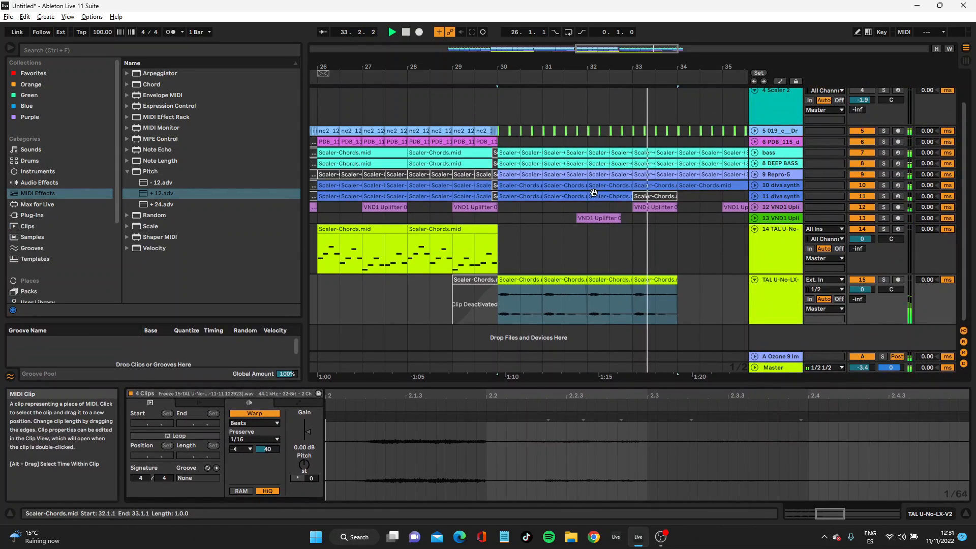
left_click_drag(658, 67, 650, 90)
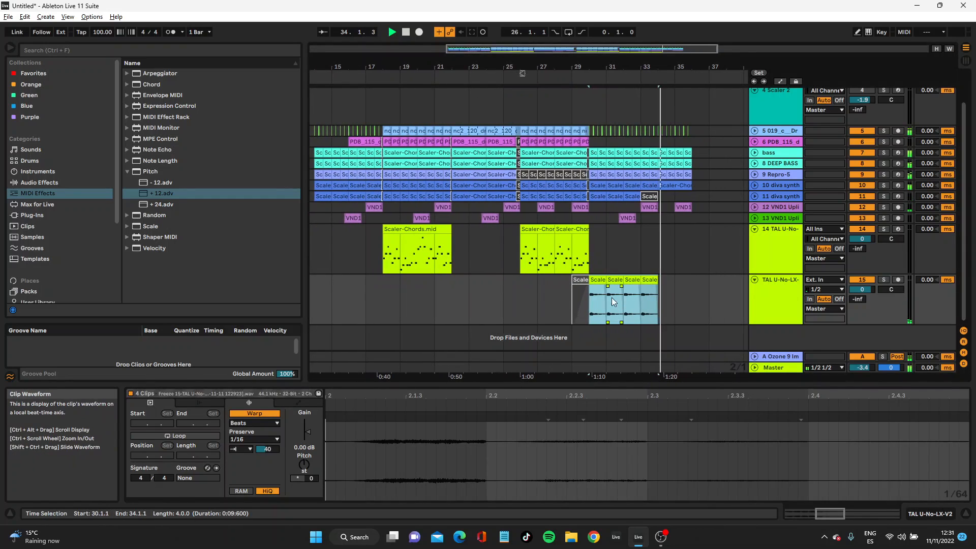
left_click(754, 280)
key("space")
Duplicate an eighth-note slice of the drum hit at bar 34 on track 5 repeatedly up to bar 36
left_click_drag(697, 67, 696, 117)
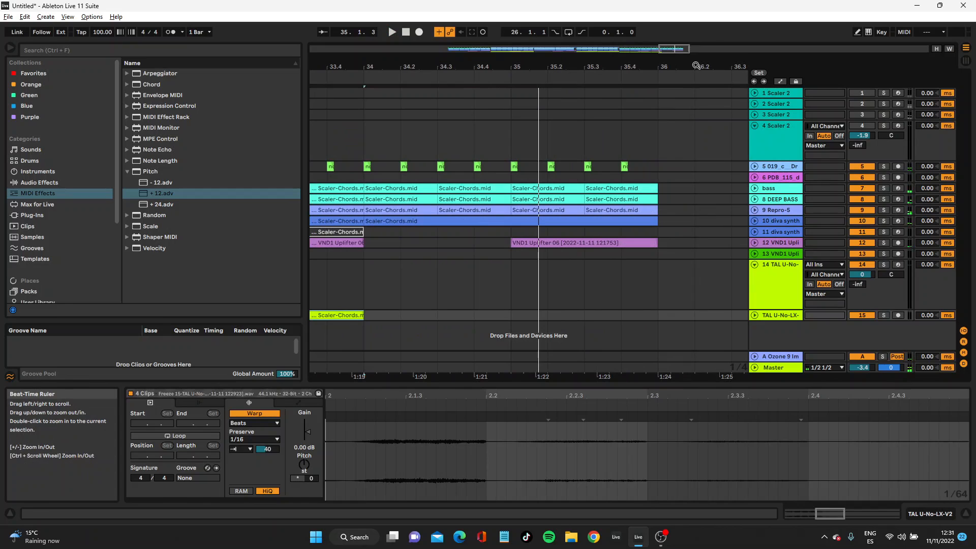
left_click(366, 167)
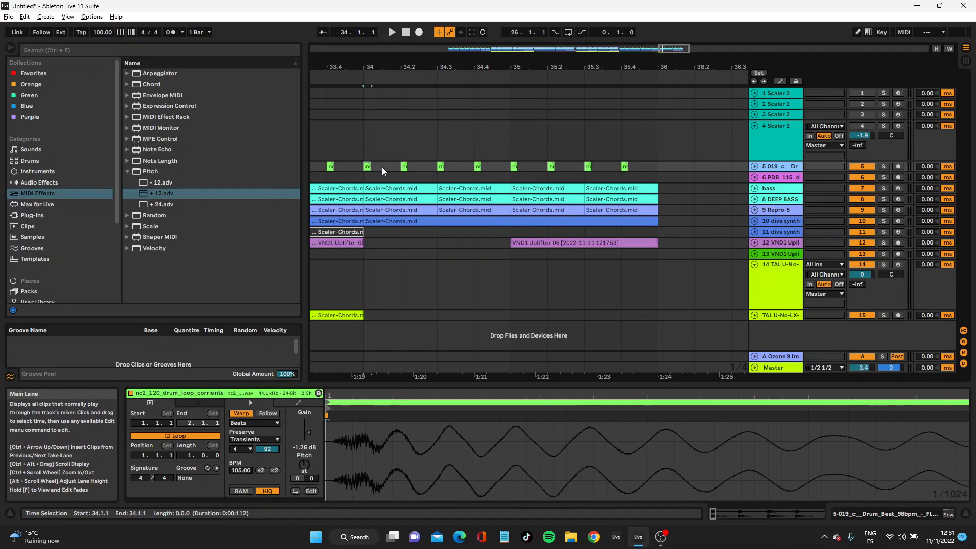
left_click_drag(375, 66, 374, 114)
left_click_drag(391, 168, 355, 169)
key("ctrl+d")
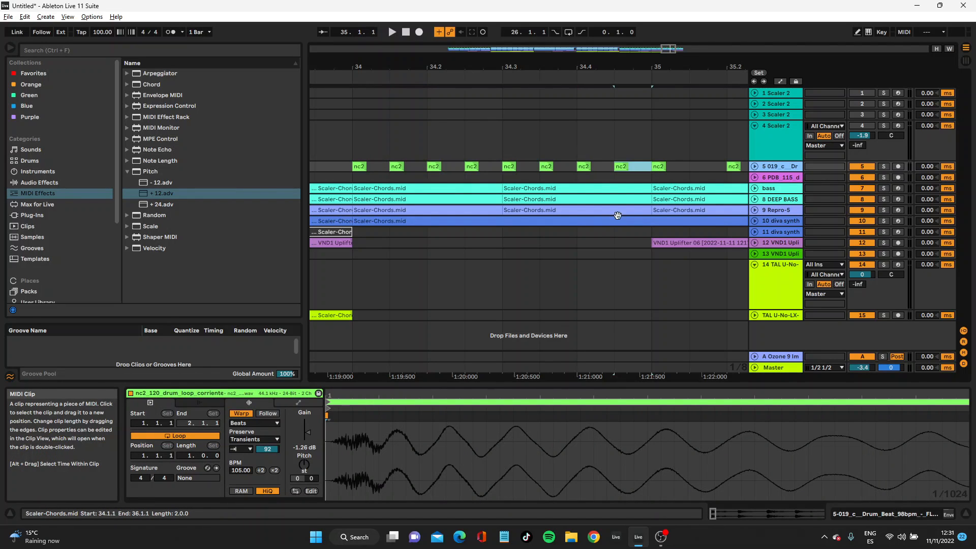
key("ctrl+d")
left_click_drag(563, 69, 563, 31)
key("ctrl+d")
key("ctrl+d")
key("ctrl+d")
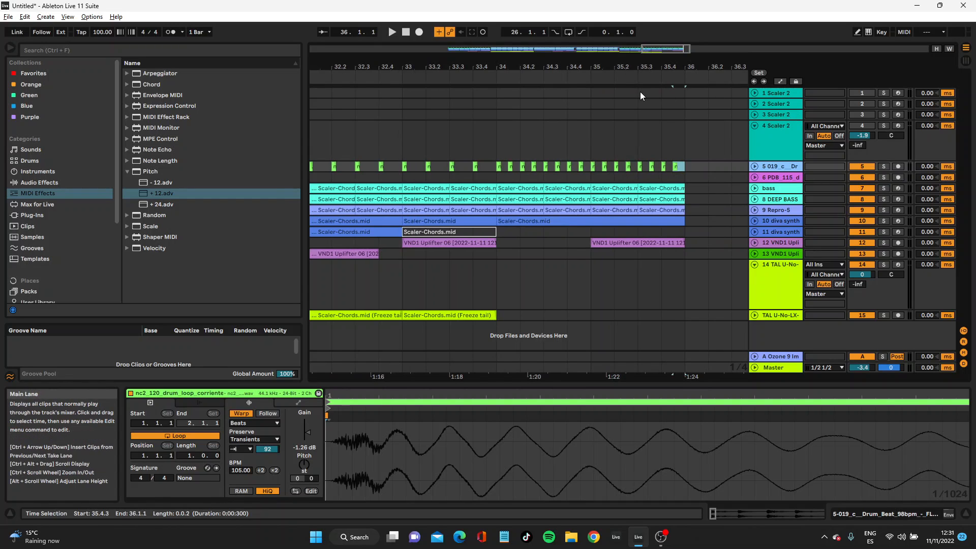
Duplicate a sixteenth-note slice of the drum hit at bar 35 on track 5 repeatedly up to bar 36
left_click_drag(599, 68, 598, 89)
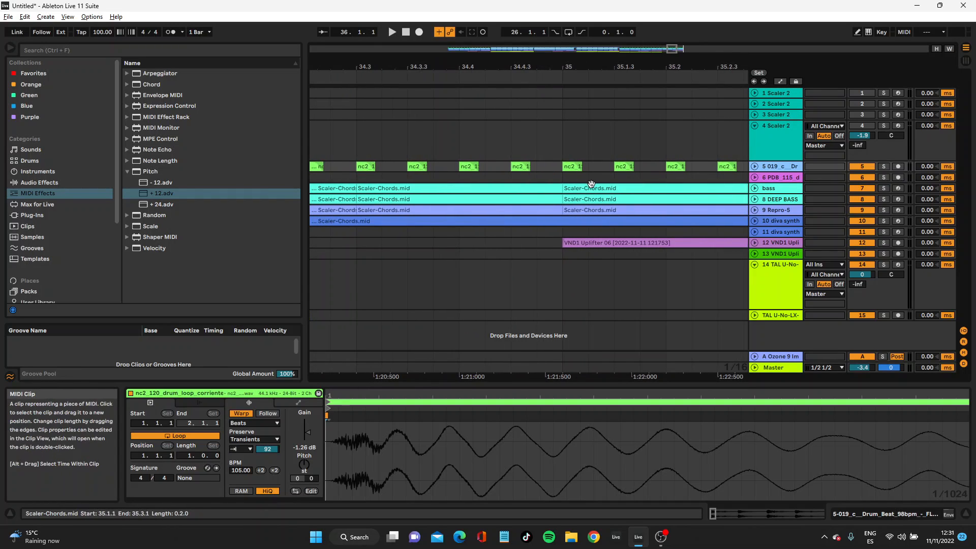
left_click_drag(589, 168, 566, 163)
key("ctrl+d")
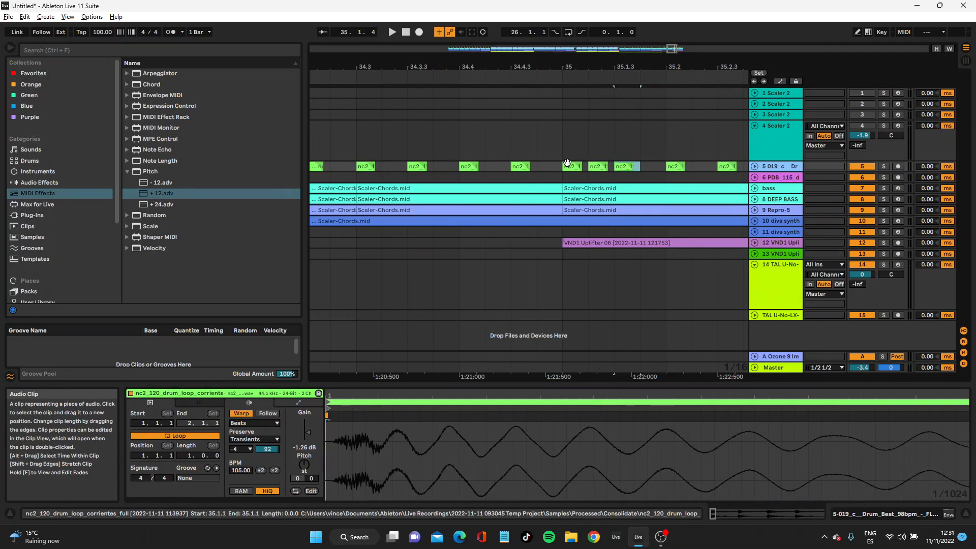
key("ctrl+d")
left_click_drag(536, 72, 536, 65)
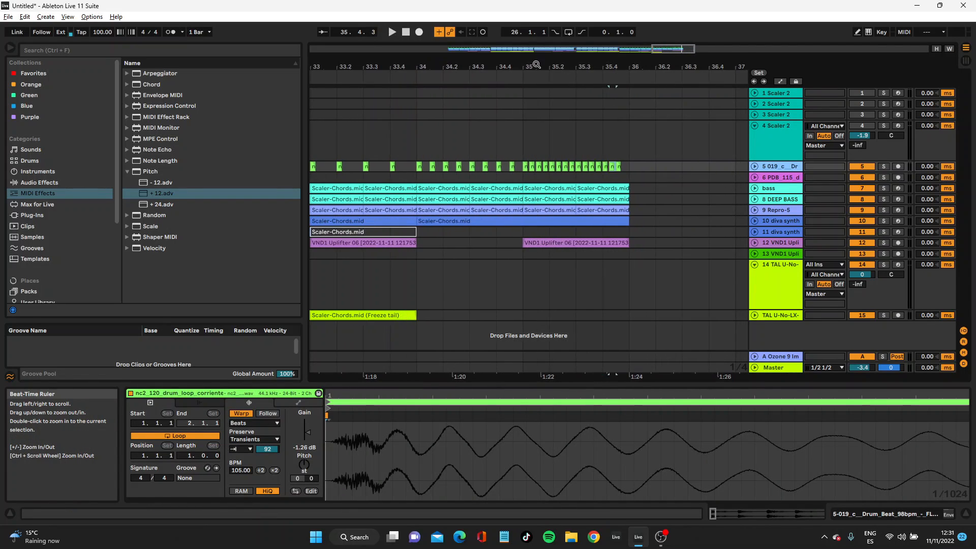
Duplicate a thirty-second-note slice of the drum hit at 35.4 on track 5 through the last beat before bar 36
left_click_drag(610, 69, 614, 104)
left_click_drag(605, 69, 606, 101)
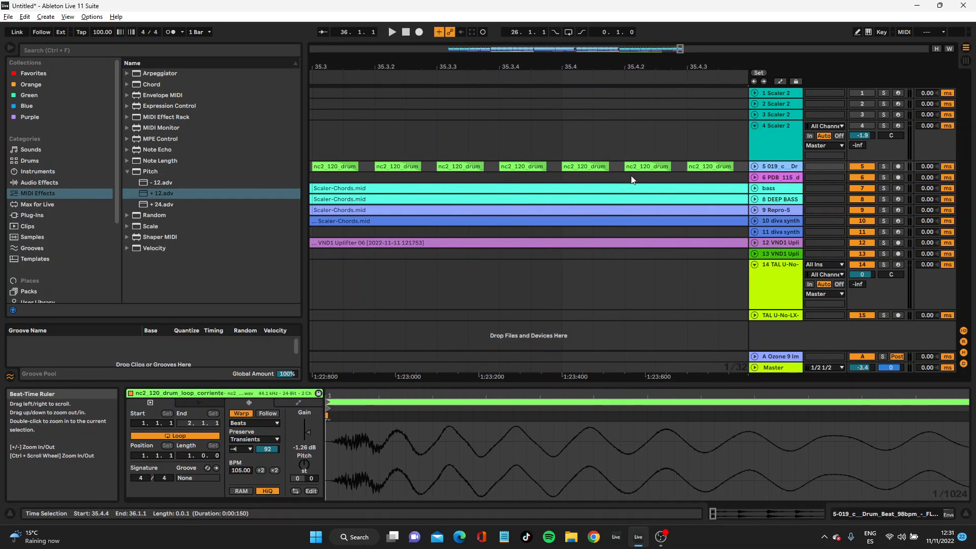
left_click(583, 176)
left_click_drag(583, 175, 568, 168)
key("ctrl+d")
key("ctrl+d")
key("ctrl+d")
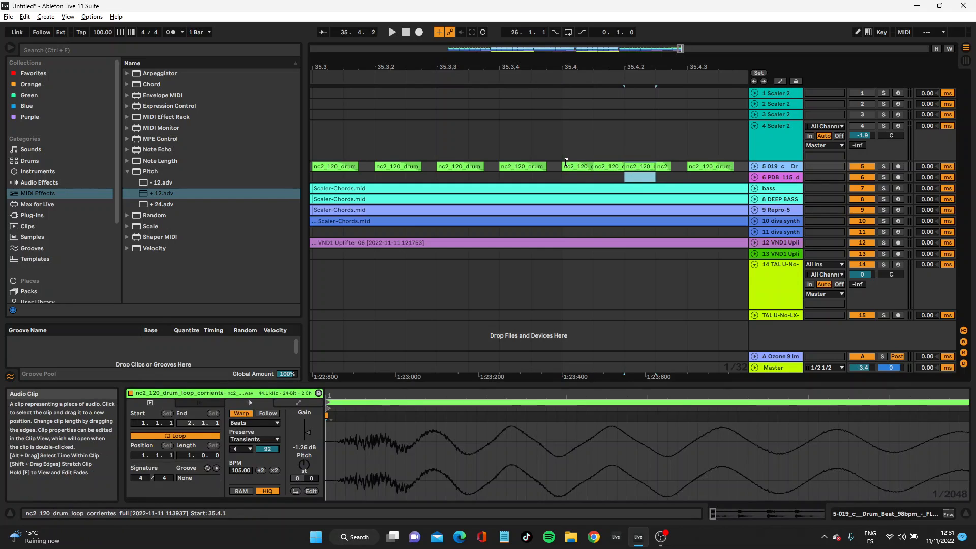
mouse_move(605, 59)
left_mouse_down()
mouse_move(473, 59)
mouse_move(594, 43)
mouse_move(612, 30)
left_mouse_up()
key("ctrl+d")
Unfold uplifter track 12 and duplicate bars 31 to 33 of uplifter track 13 to bar 33
left_click(605, 242)
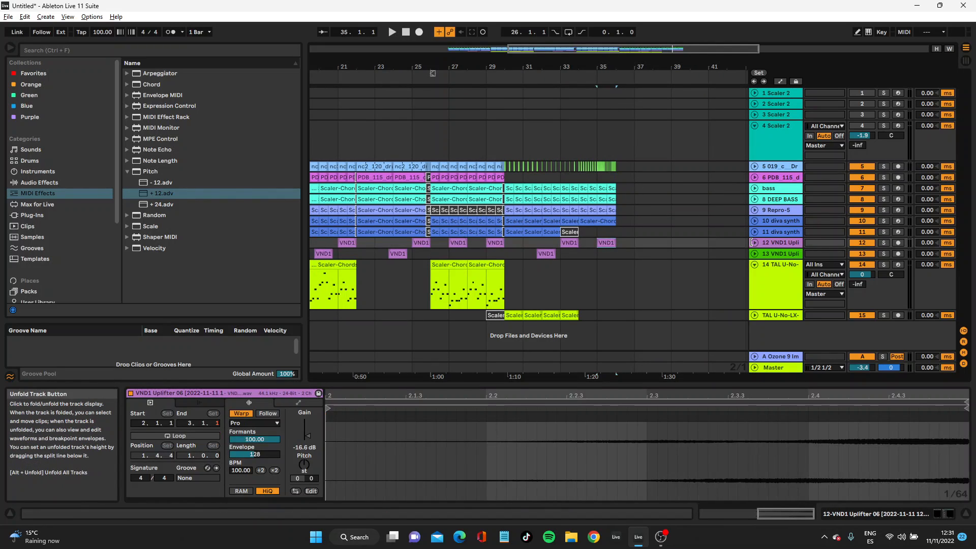
left_click(754, 242)
left_click_drag(528, 294, 565, 297)
key("ctrl+d")
scroll(536, 289, "down", 2)
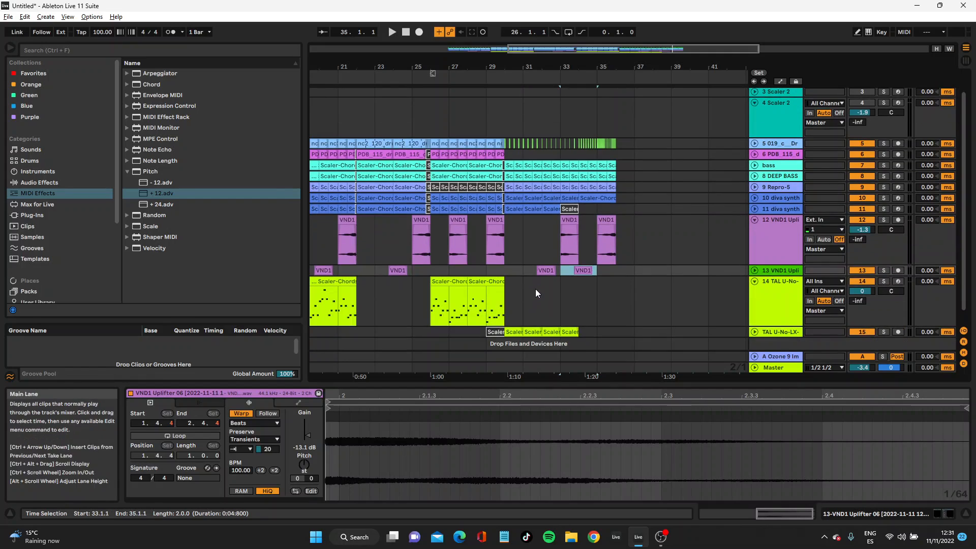
Move the deactivated freeze clip on track 15 from bar 29 to bar 34 and reactivate it
scroll(534, 312, "down", 1)
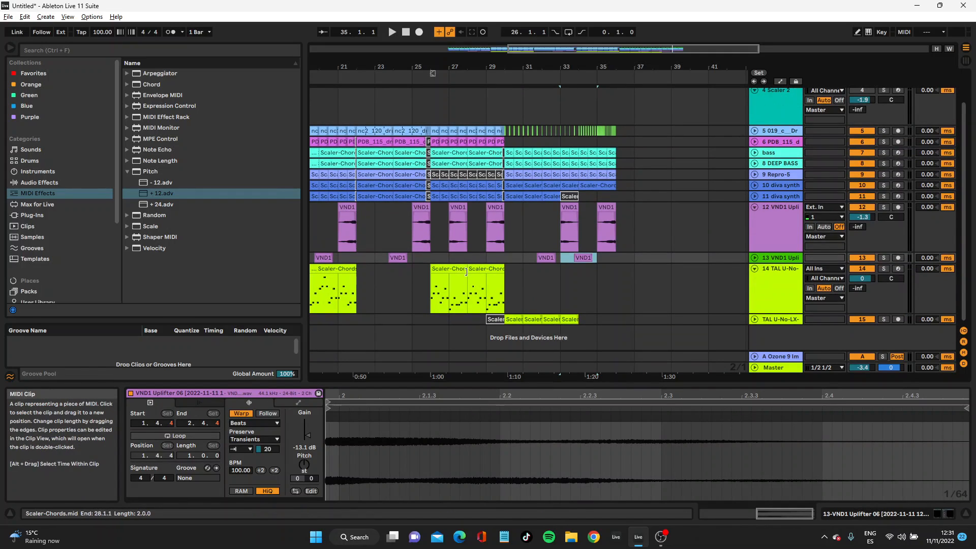
left_click(494, 318)
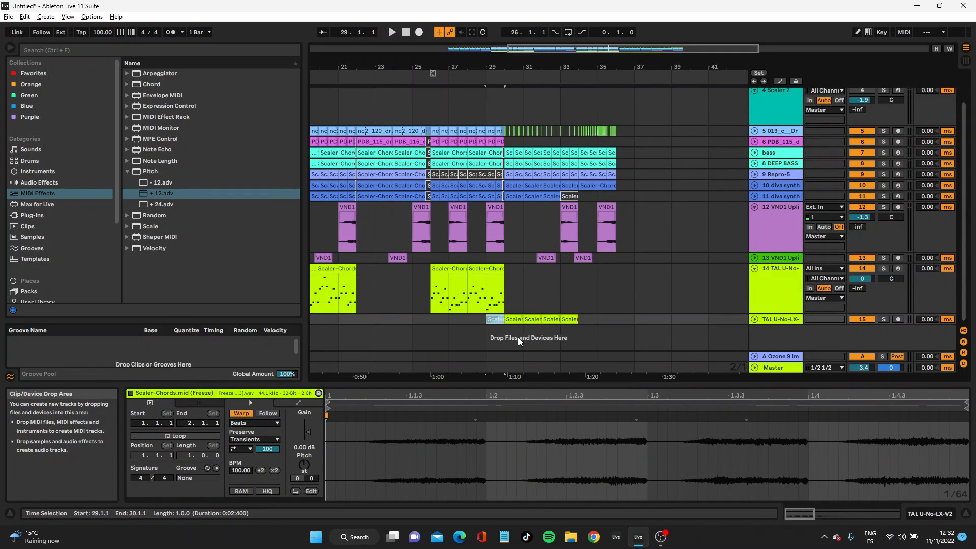
left_click_drag(496, 319, 591, 319)
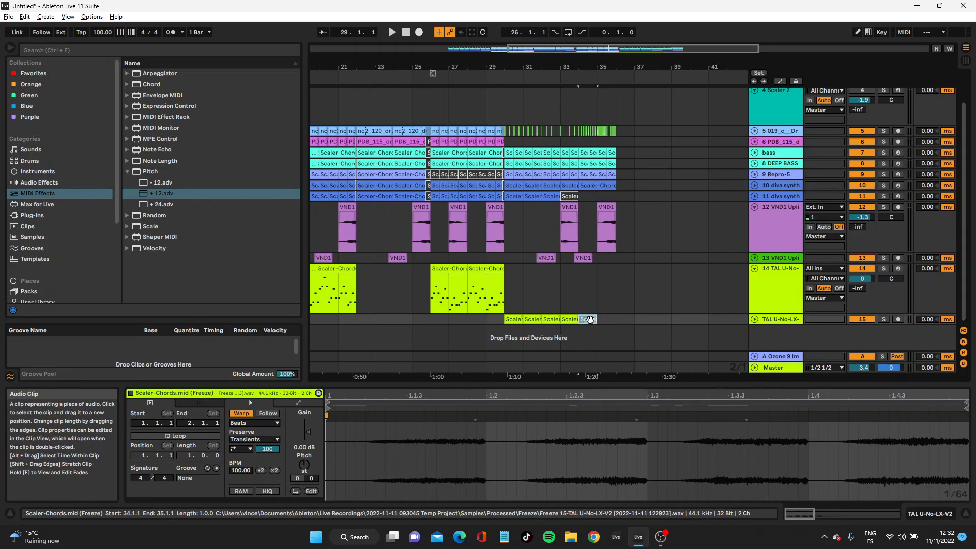
left_click(589, 348)
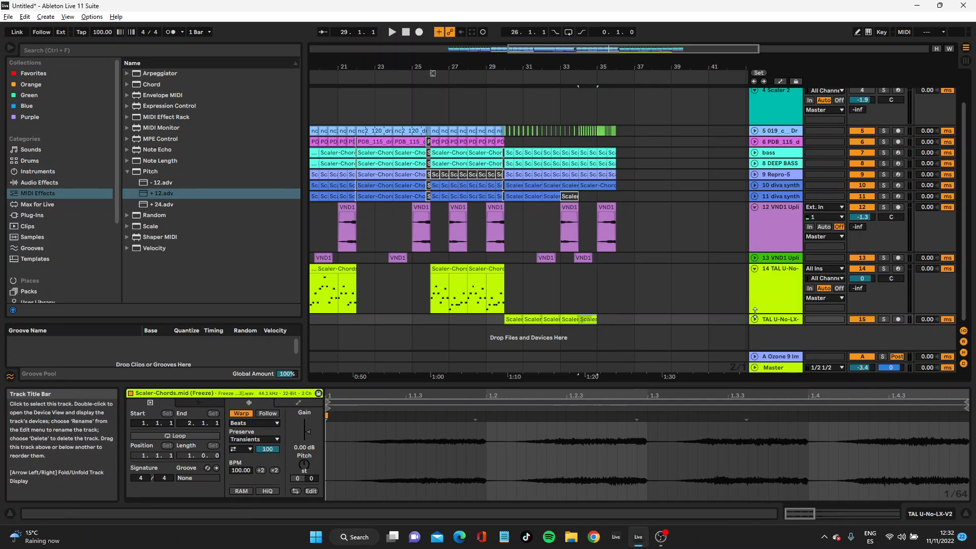
Unfold track 15, place the freeze clip so it runs from bar 35 to bar 37, and play it
left_click(752, 318)
left_click(615, 315)
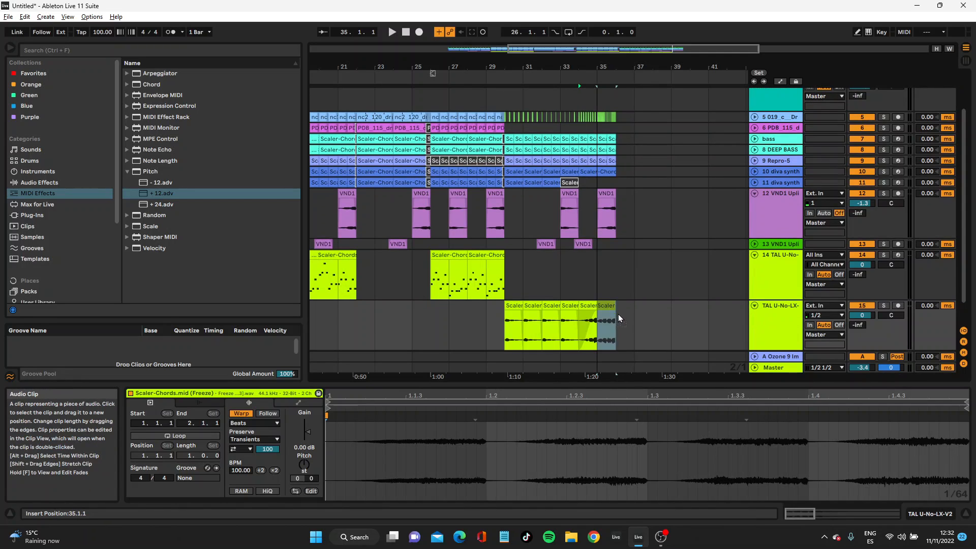
left_click_drag(612, 314, 630, 311)
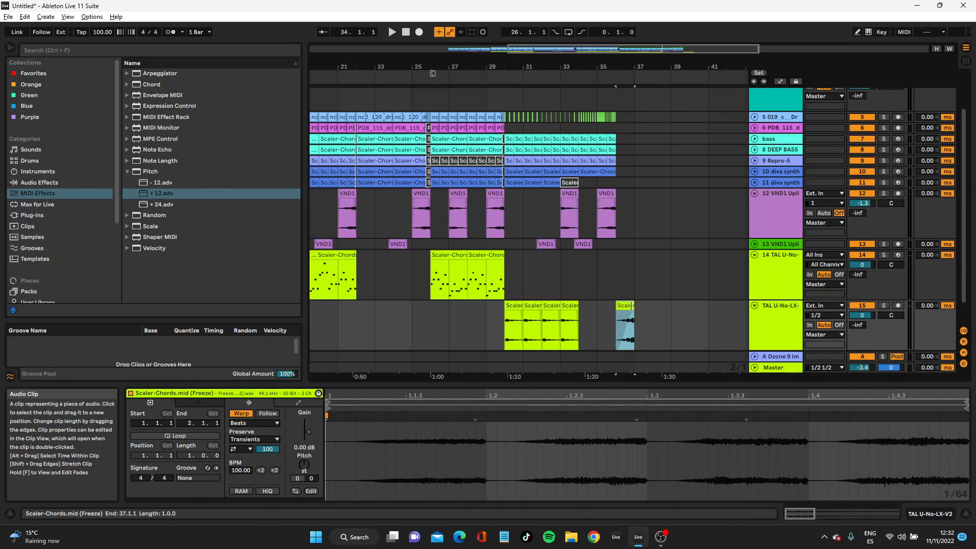
mouse_move(626, 306)
left_mouse_down()
mouse_move(607, 307)
mouse_move(640, 306)
left_mouse_up()
key("space")
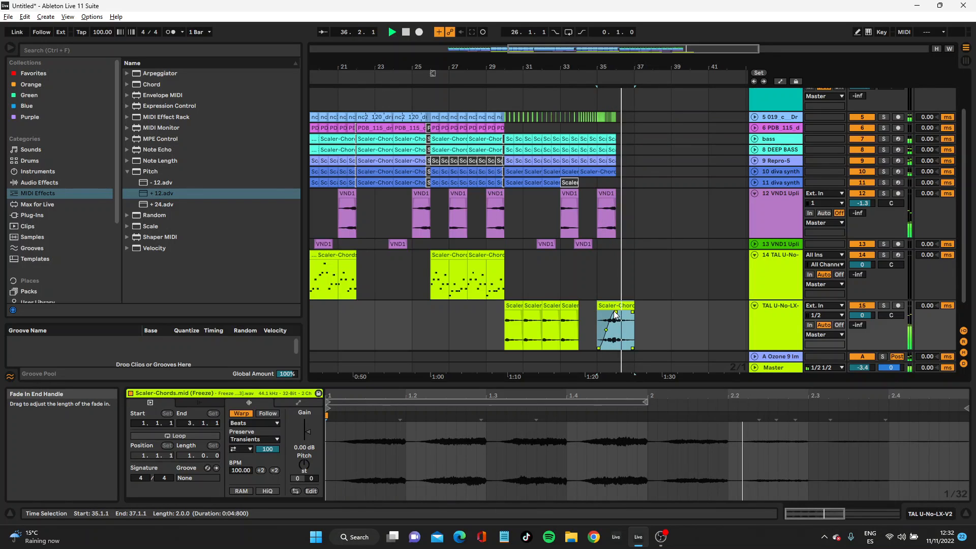
key("space")
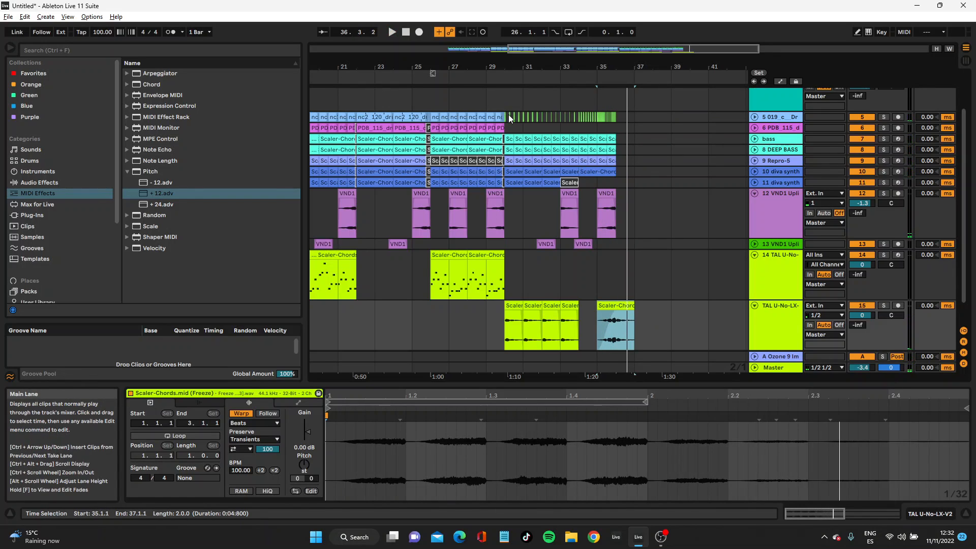
Play the arrangement from just before bar 30 through the drum build-up and tail clips
left_click(496, 79)
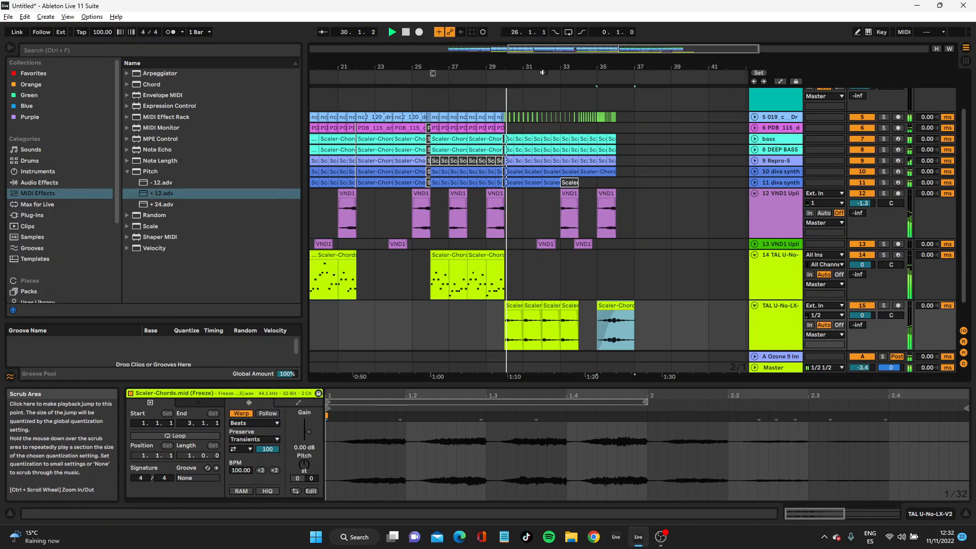
left_click_drag(543, 66, 543, 31)
left_click(525, 80)
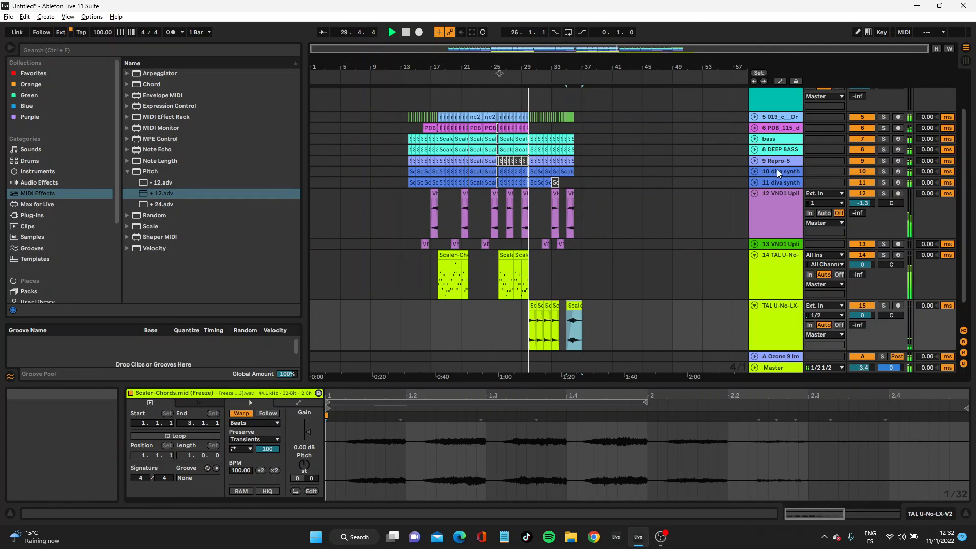
Insert a new audio track directly below drum beat track 5
right_click(795, 119)
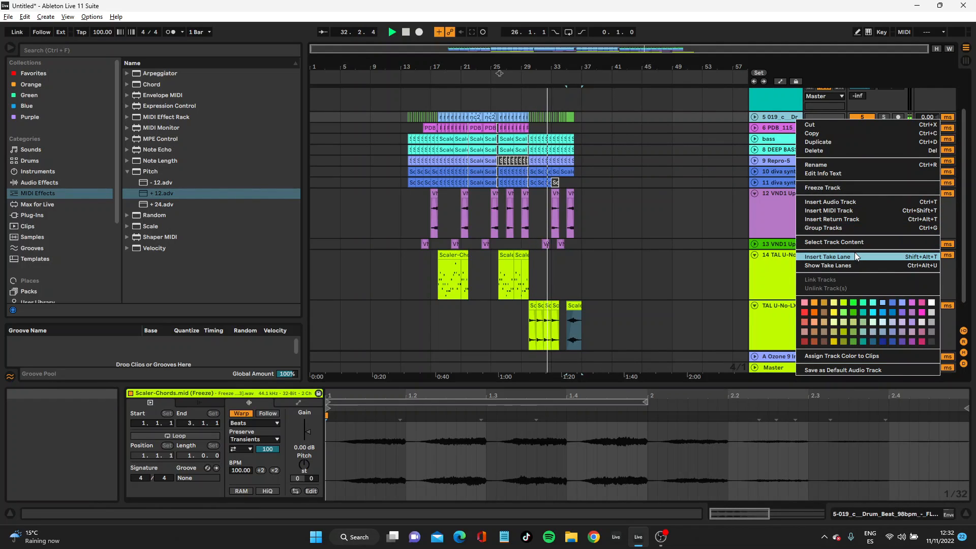
left_click(842, 203)
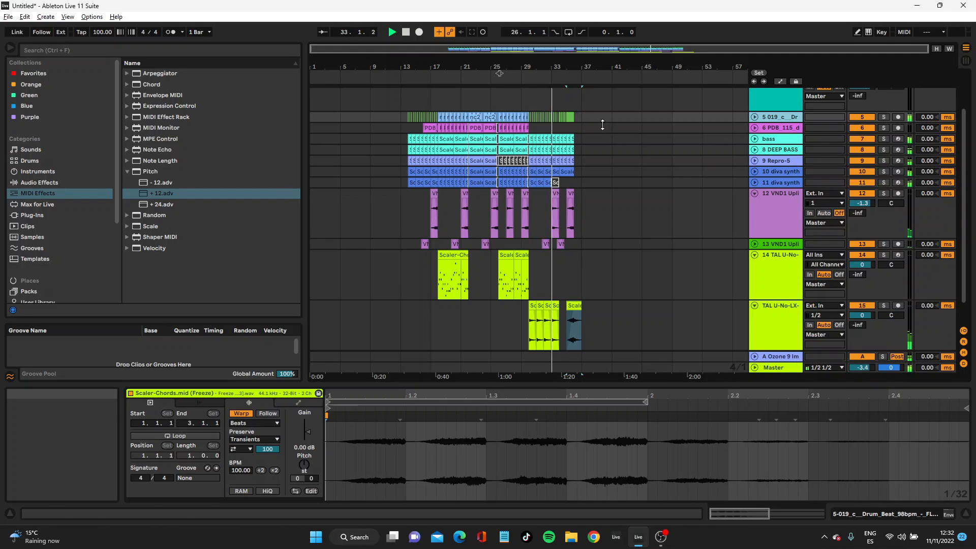
left_click_drag(548, 65, 558, 118)
left_click_drag(412, 73, 488, 74)
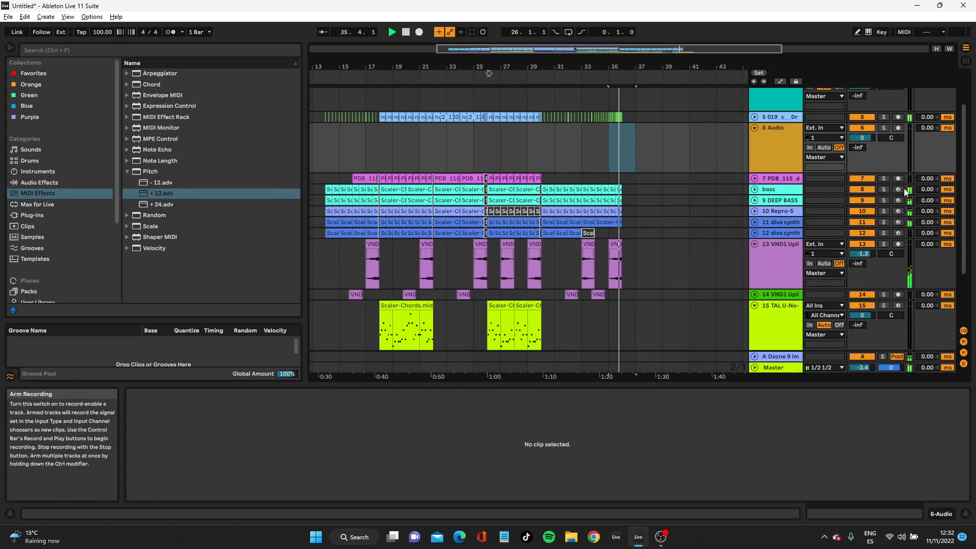
Solo the PDB_115 drum loop track and play it from around bar 29
left_click(884, 178)
key("space")
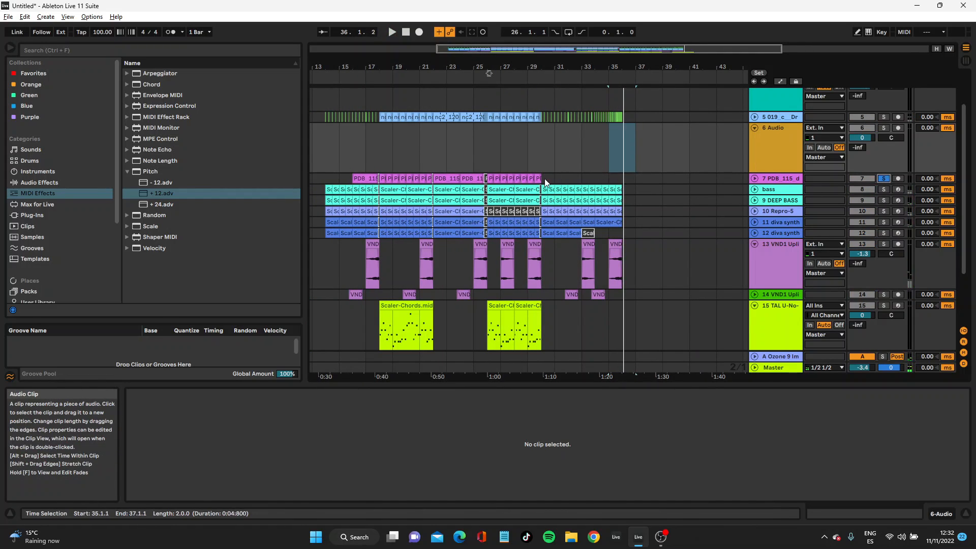
left_click(536, 178)
key("space")
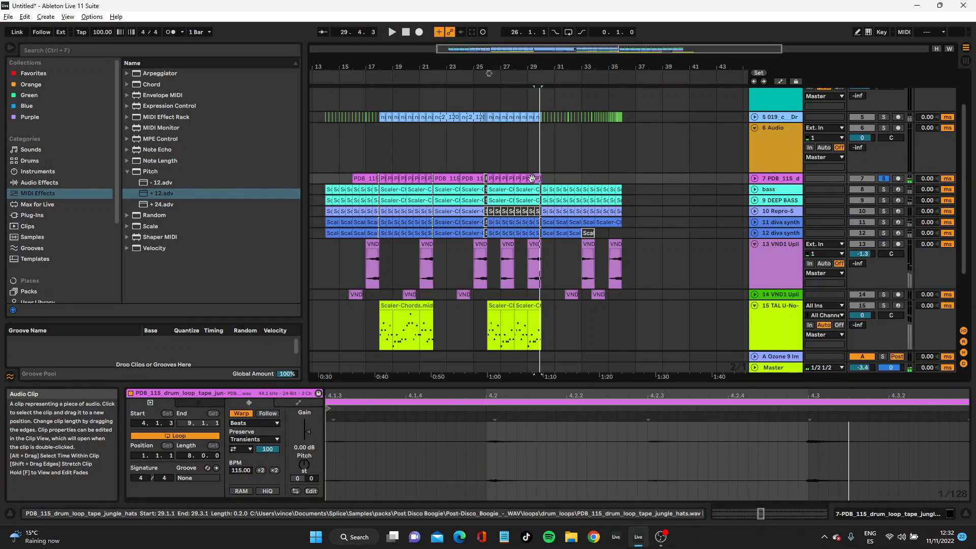
Unfold track 7, duplicate its drum loop clips from bars 26 to 30 twice up to bar 38, and turn off its solo
left_click(754, 178)
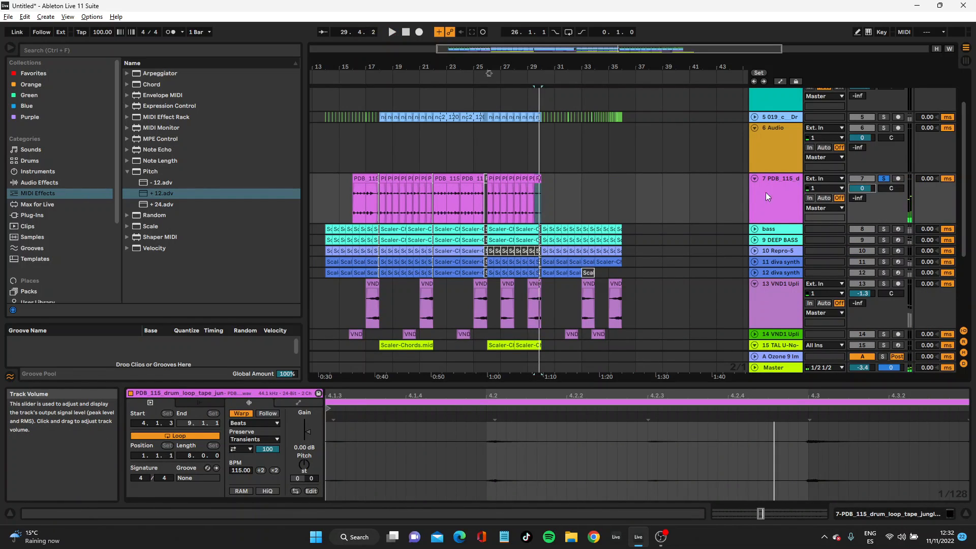
left_click(495, 203)
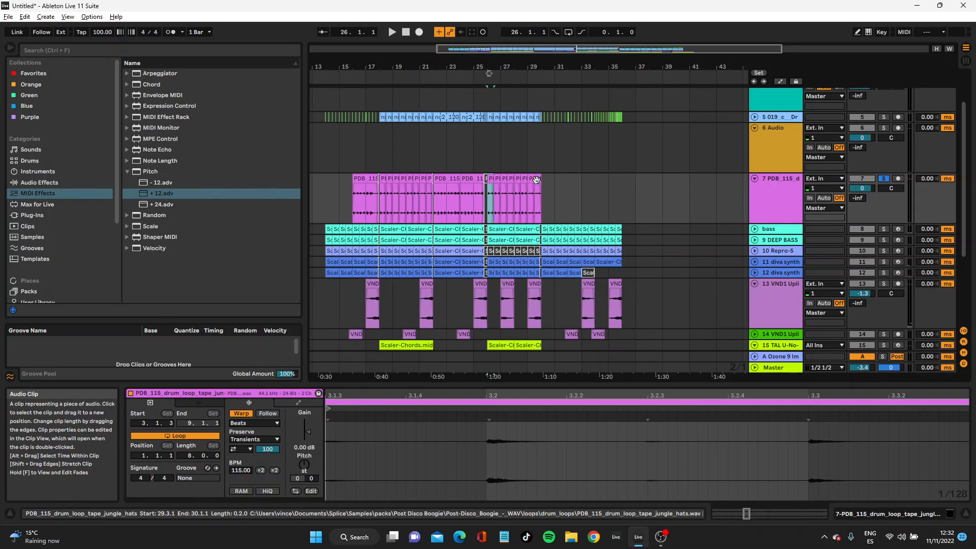
left_click(536, 180, "shift")
key("ctrl+d")
key("ctrl+d")
left_click(580, 79)
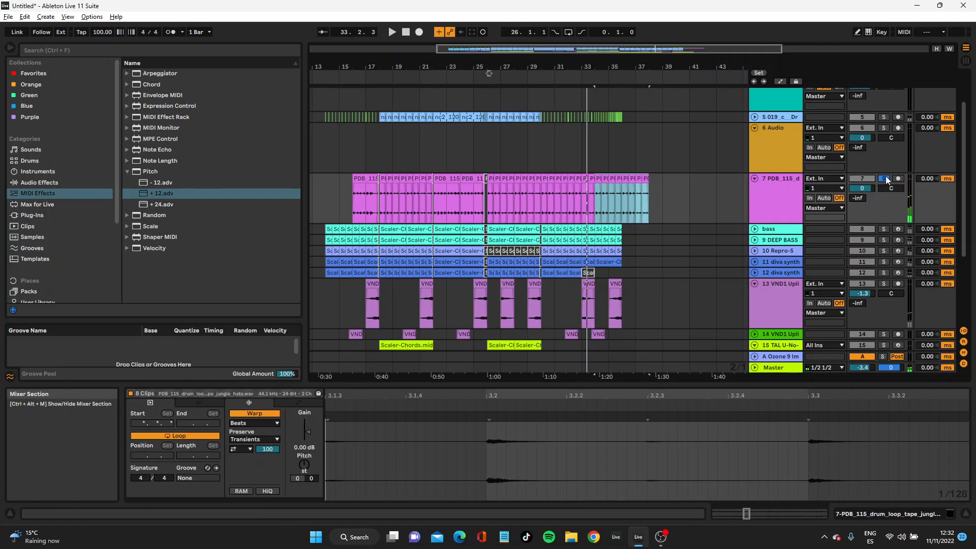
left_click(883, 178)
Delete the drum loop clips on track 7 from bar 36 to bar 38
left_click_drag(628, 67, 497, 152)
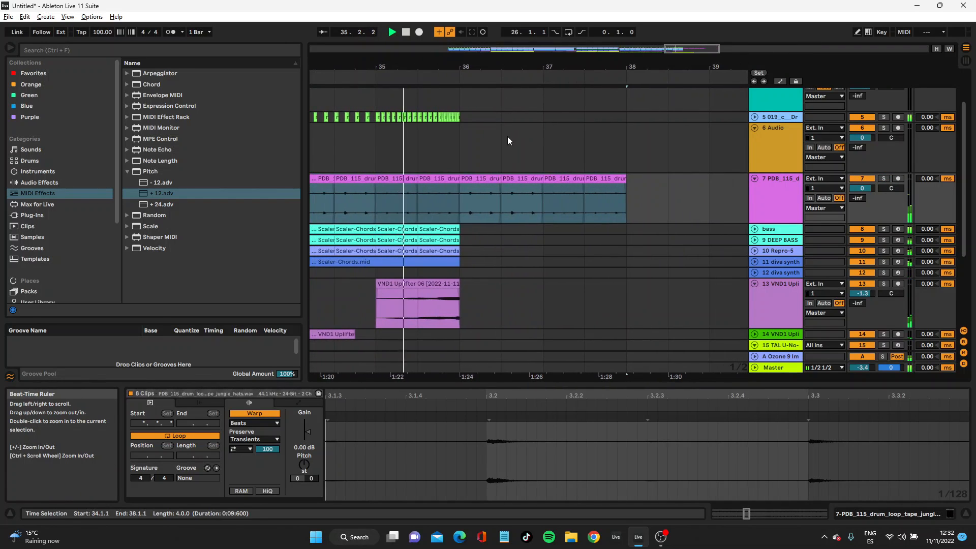
left_click(481, 179)
left_click(586, 179, "shift")
key("Delete")
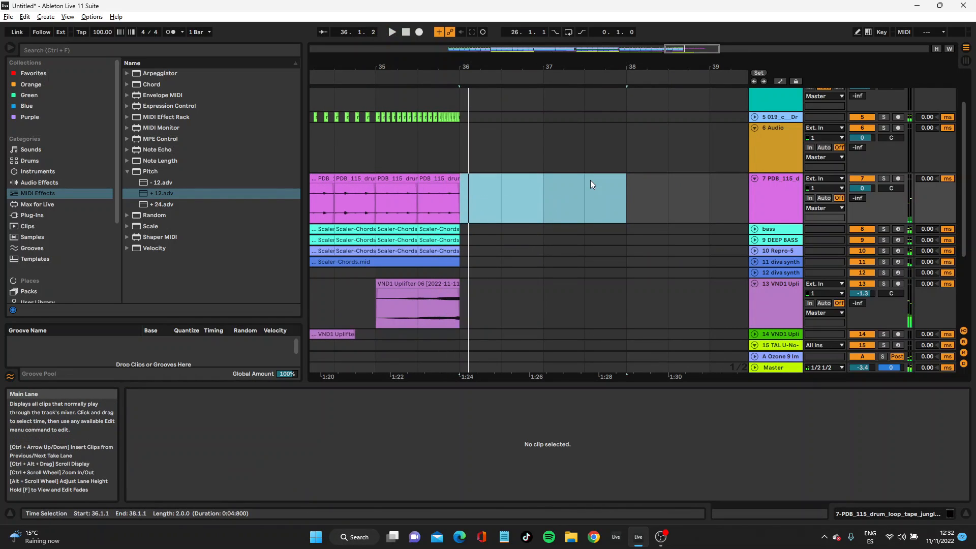
left_click_drag(447, 68, 447, 10)
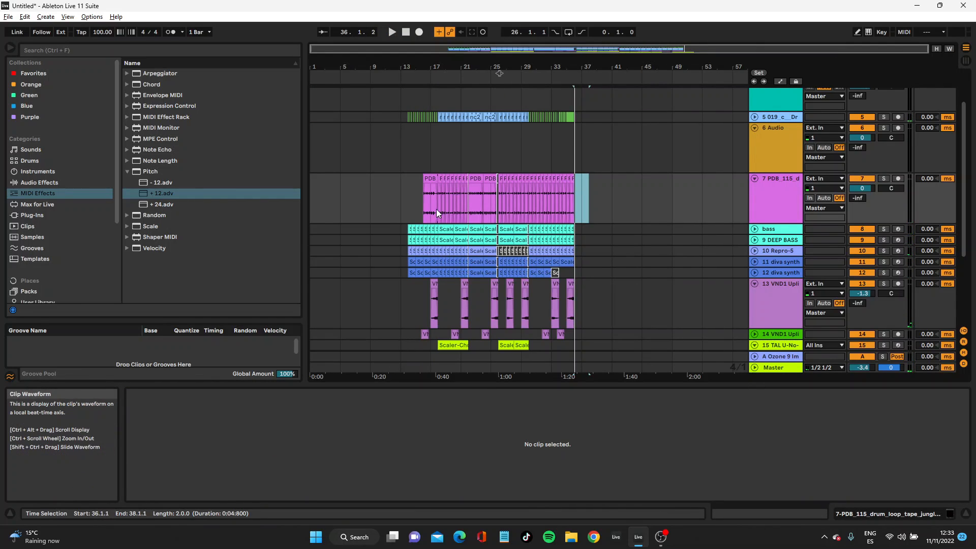
Play the TAL U-No-LX clip from bar 18, fold track 15 and show its device chain
scroll(488, 330, "down", 3)
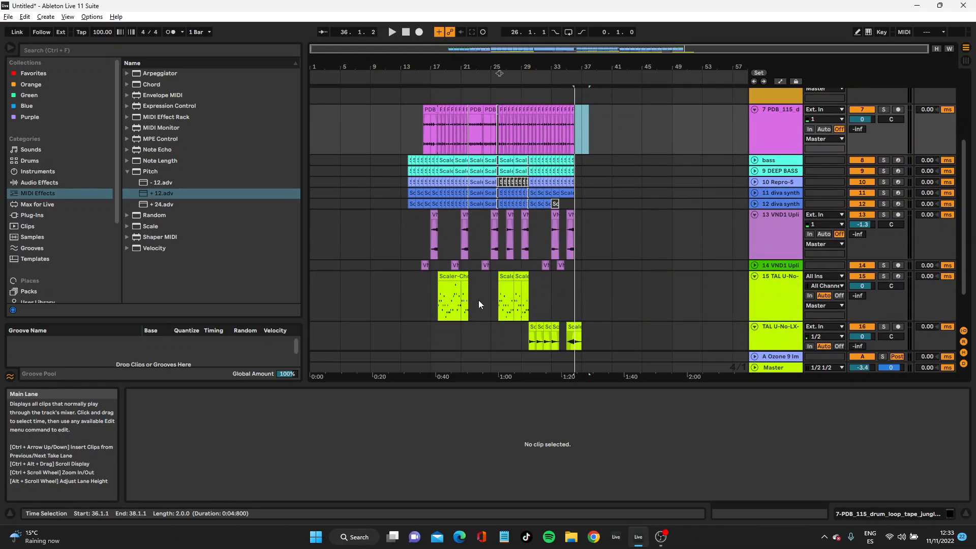
left_click(448, 279)
key("space")
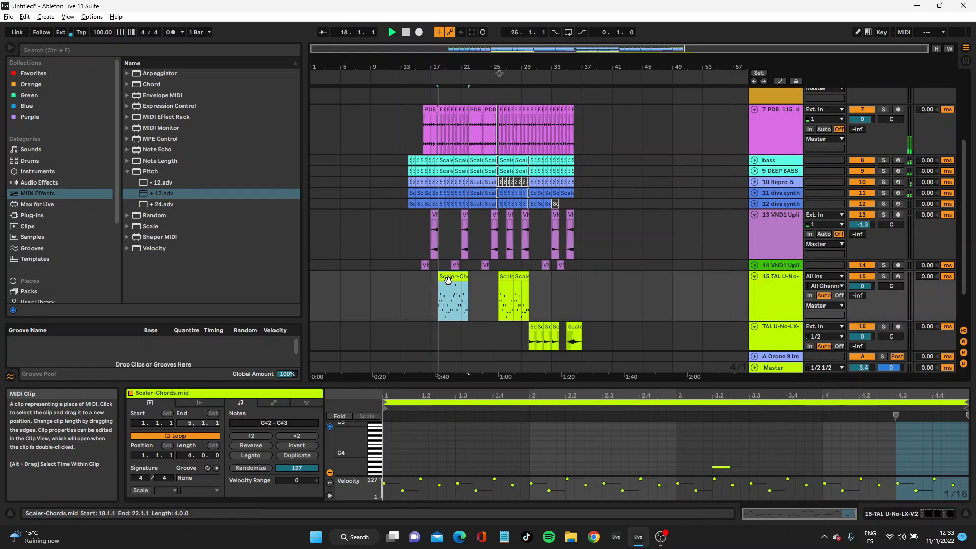
left_click(755, 282)
left_click(754, 276)
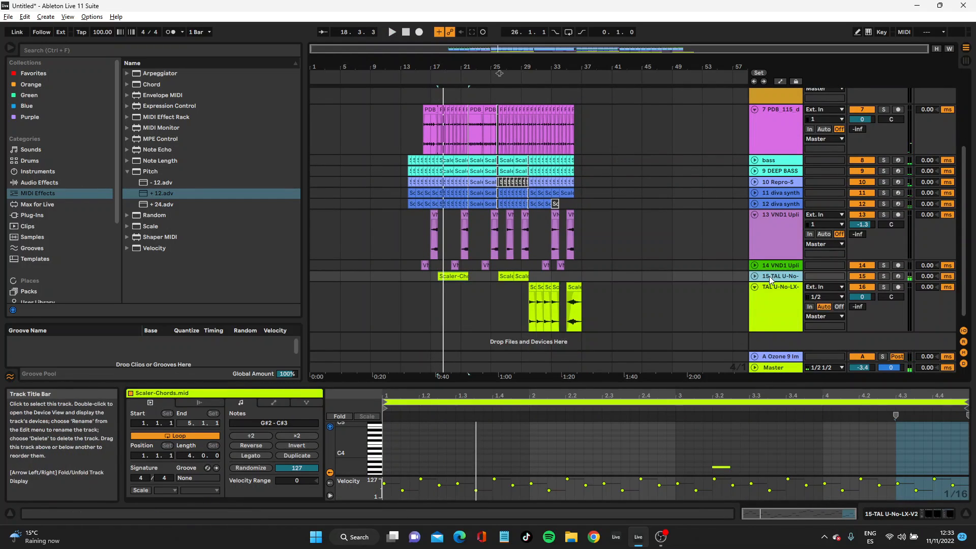
double_click(769, 276)
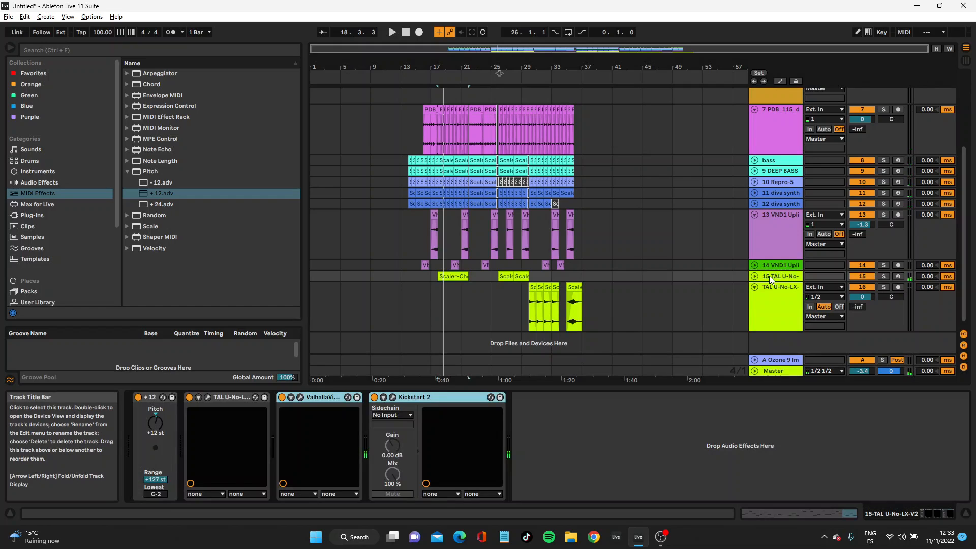
Set the ValhallaVintageVerb mix on track 15 to 25.6% and play the result from bar 18
left_click(299, 397)
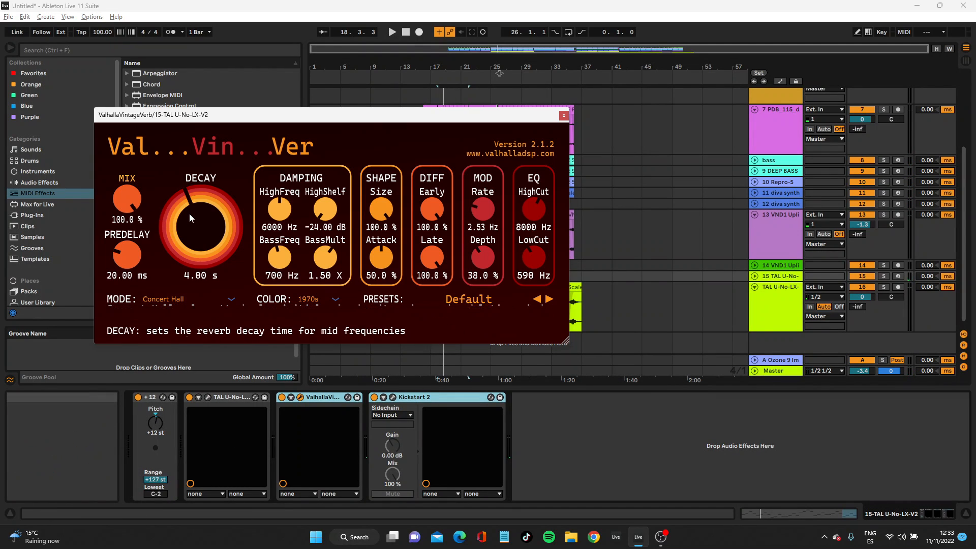
left_click_drag(127, 200, 129, 232)
left_click_drag(147, 289, 147, 292)
key("space")
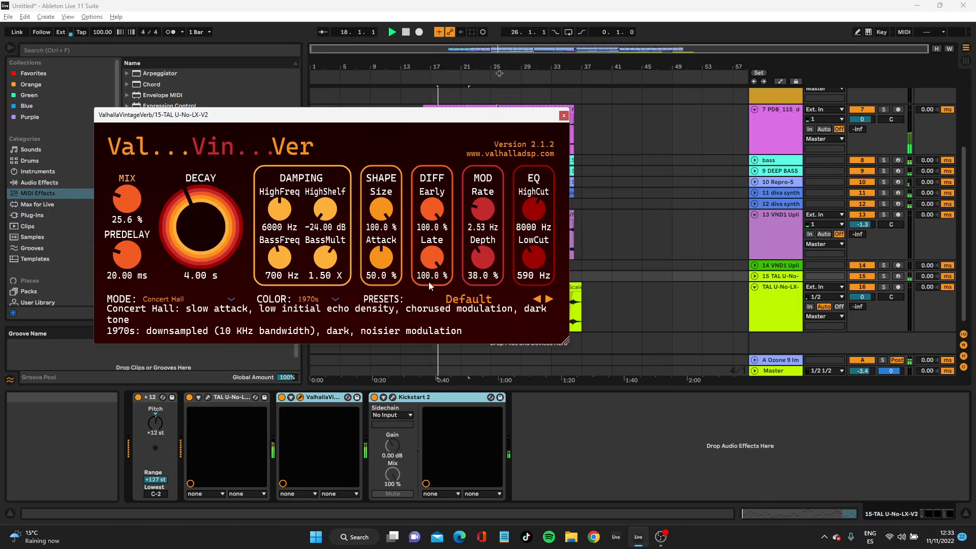
left_click(563, 115)
key("space")
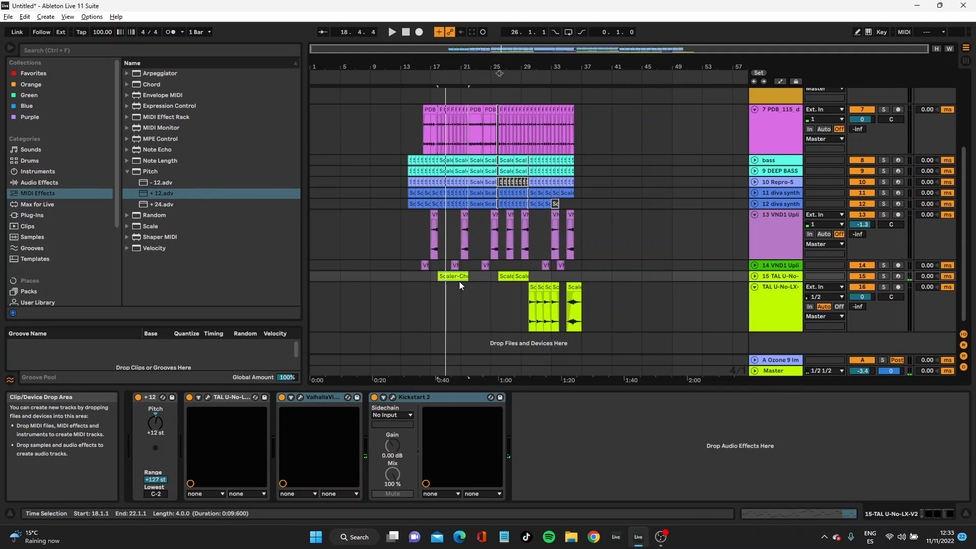
Loop bars 18 to 22 and copy the material in that range across all tracks
key("shift+Up")
key("shift+Up")
key("shift+Up")
key("shift+Up")
key("shift+Up")
key("shift+Up")
key("shift+Up")
key("shift+Up")
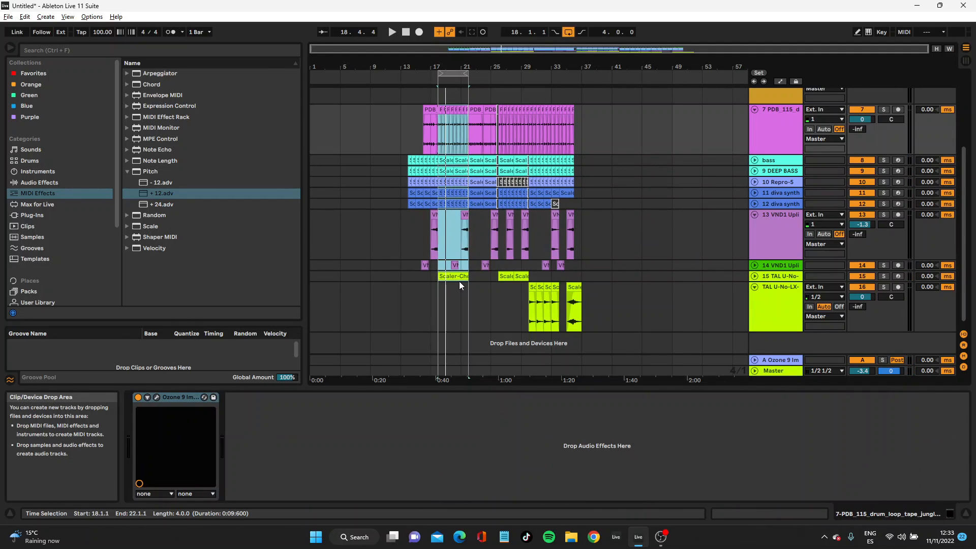
key("ctrl+k")
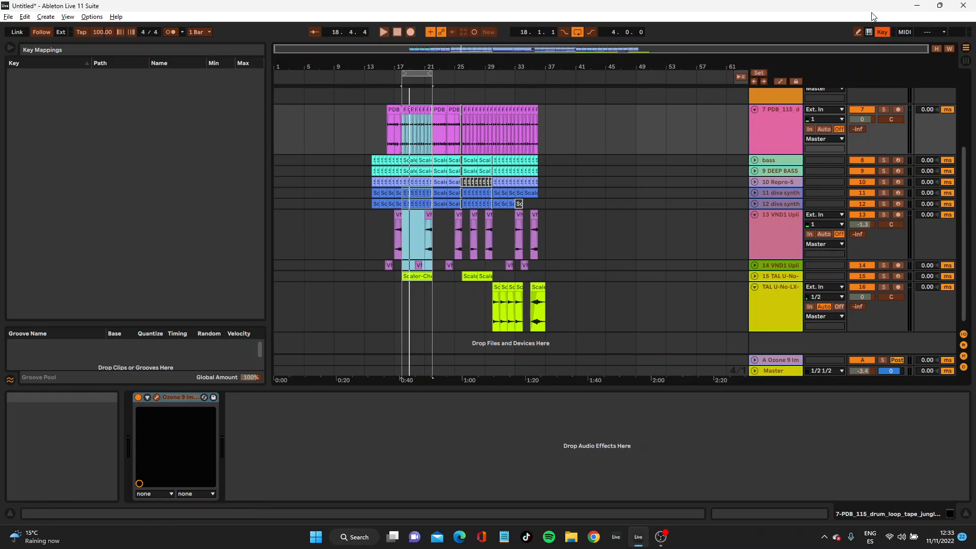
key("ctrl+k")
left_click(458, 73)
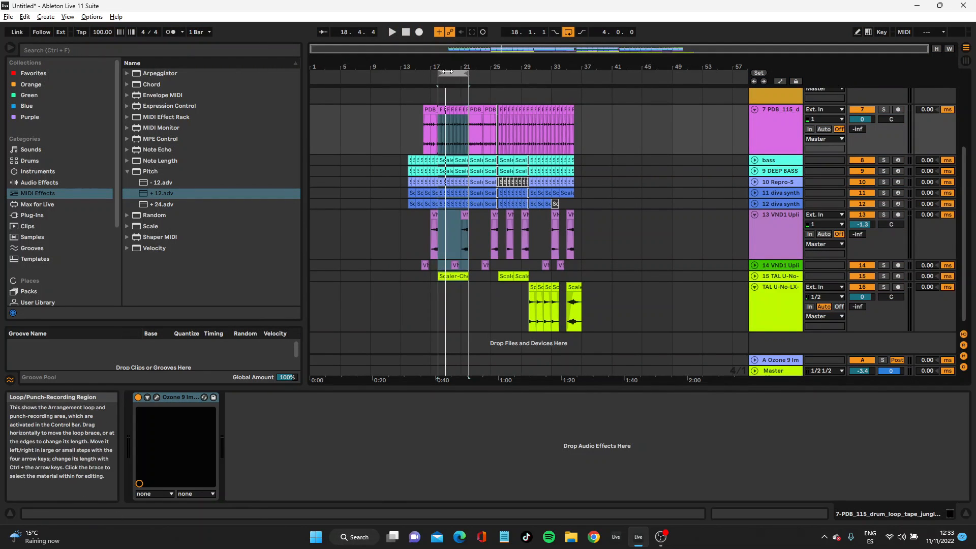
Play the transition from bar 35 and paste the copied four-bar section at bar 36 across the tracks
left_click_drag(580, 68, 581, 135)
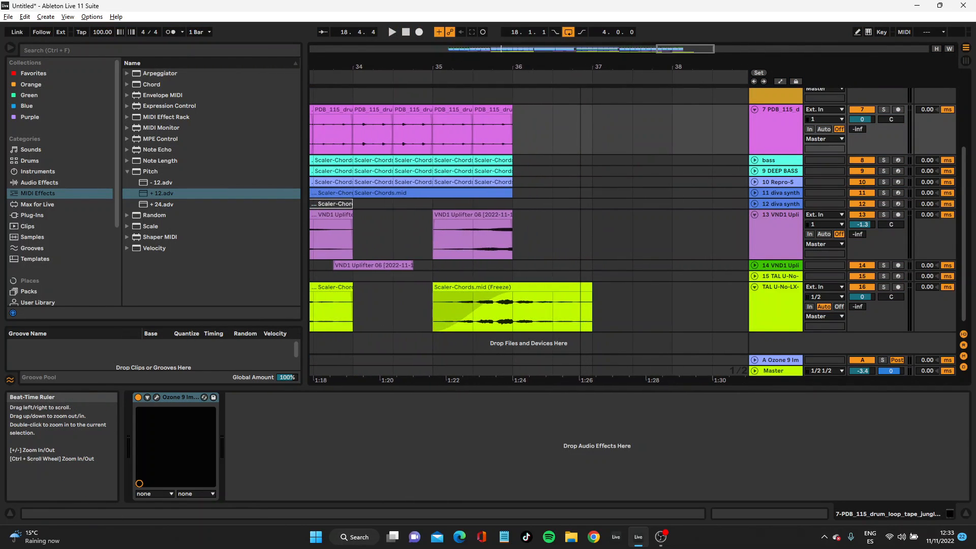
left_click(476, 82)
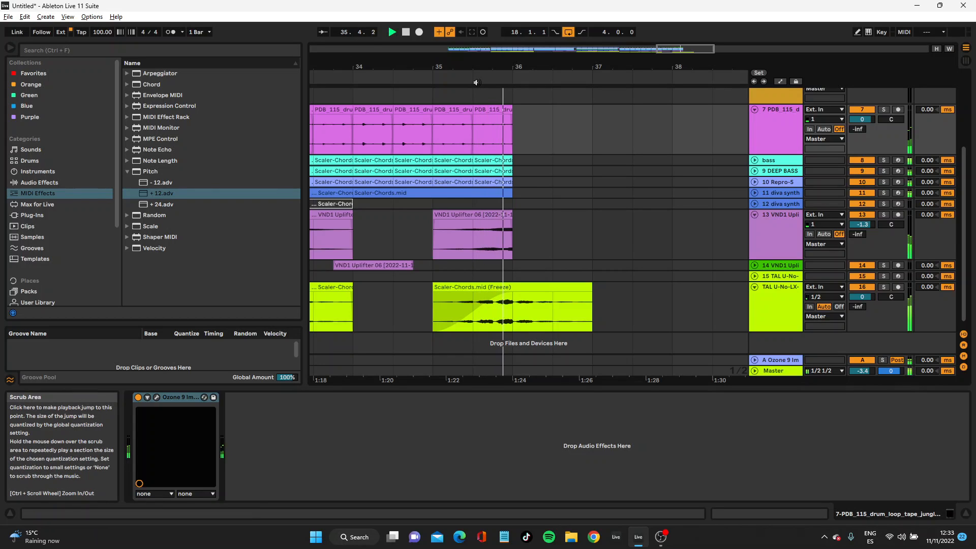
left_click(514, 111)
key("space")
scroll(539, 114, "up", 5)
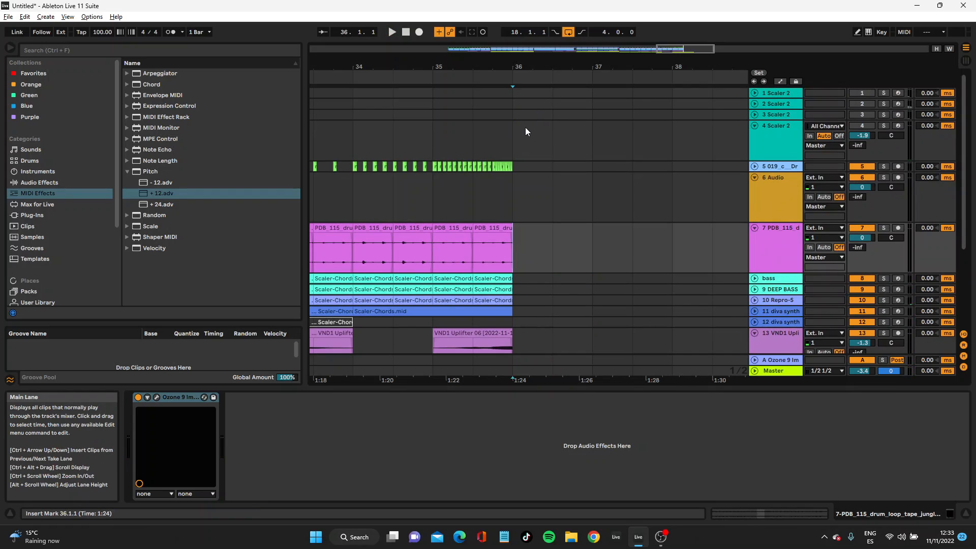
left_click(514, 91)
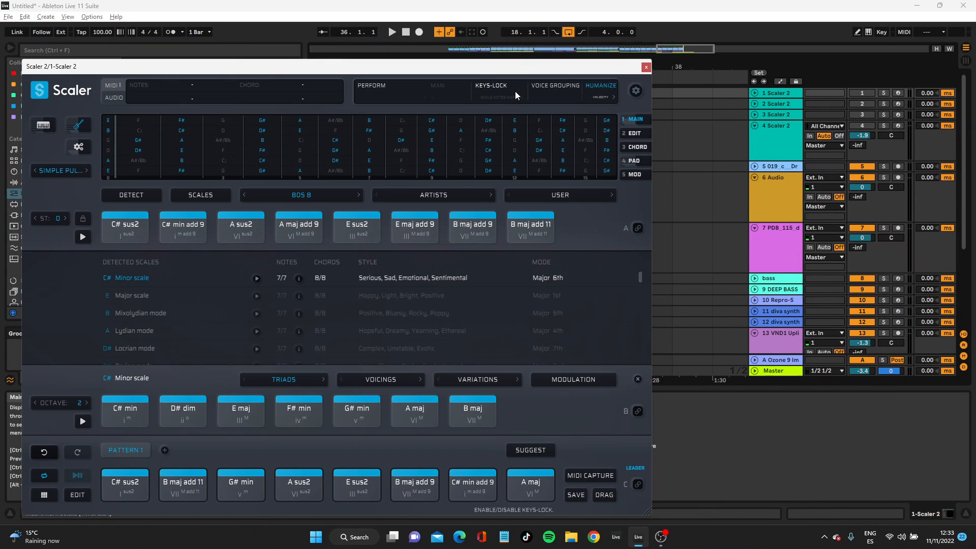
left_click(646, 67)
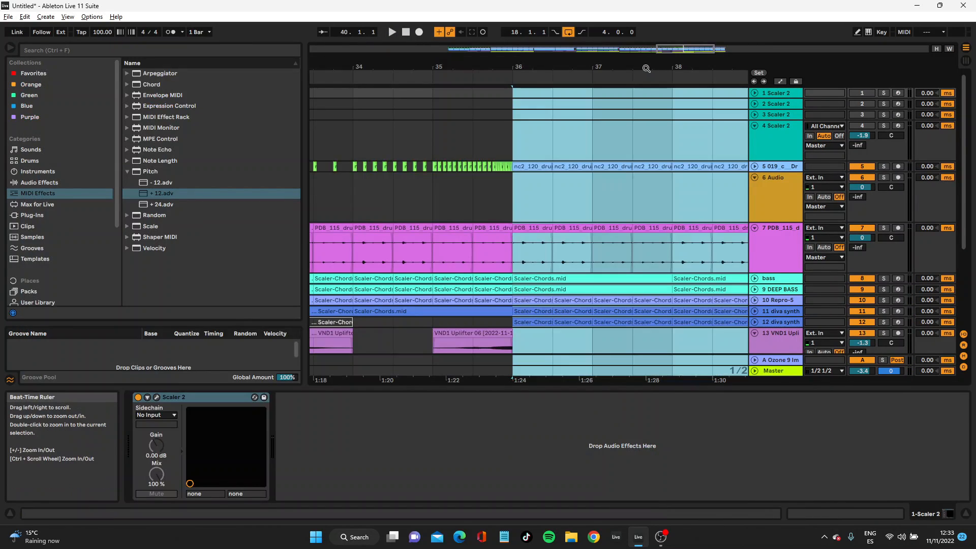
Play the pasted section from bar 36 and the transition into it from bar 34
key("space")
scroll(472, 117, "down", 3)
key("space")
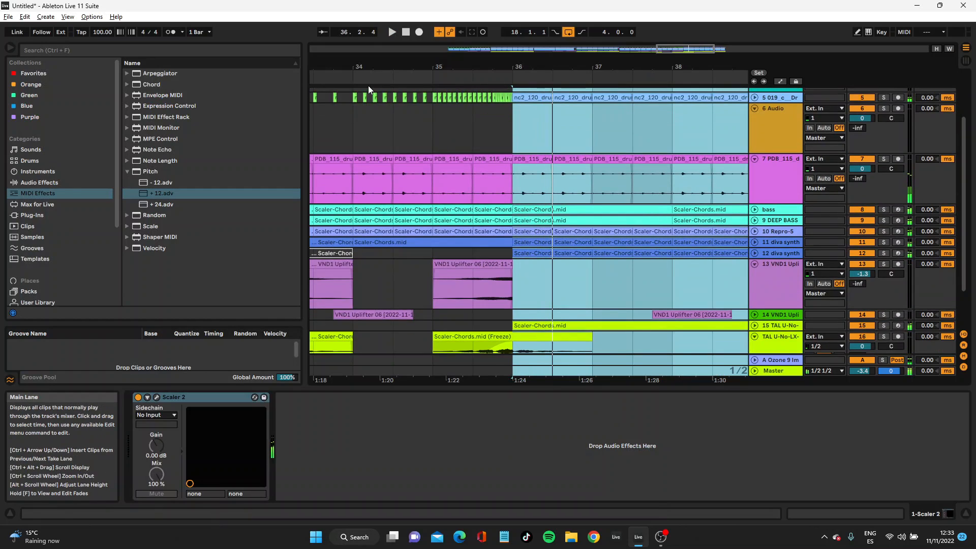
left_click(368, 81)
left_click_drag(415, 66, 416, 10)
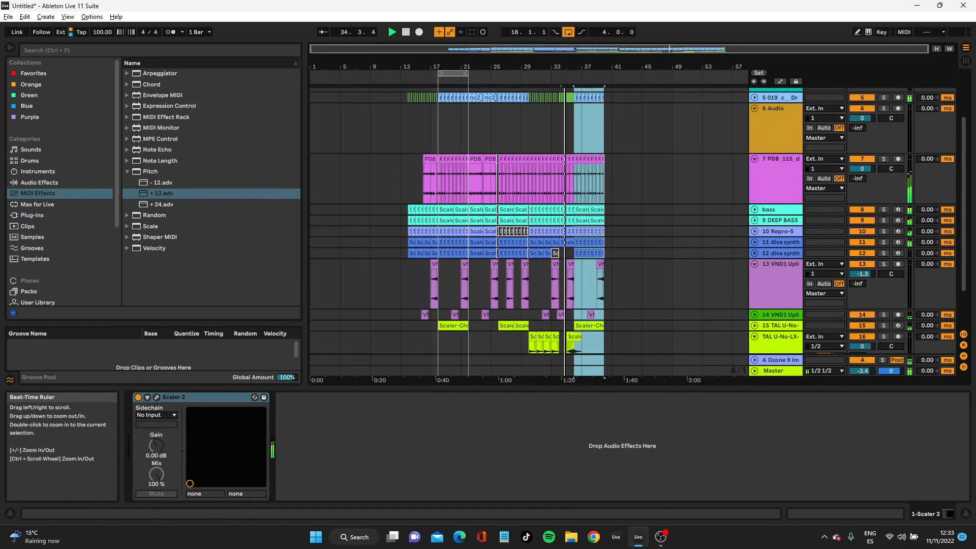
Copy the drum roll in bars 30 to 36 of track 5 onto audio track 6 at bar 22
left_click(767, 119)
left_click_drag(560, 66, 560, 121)
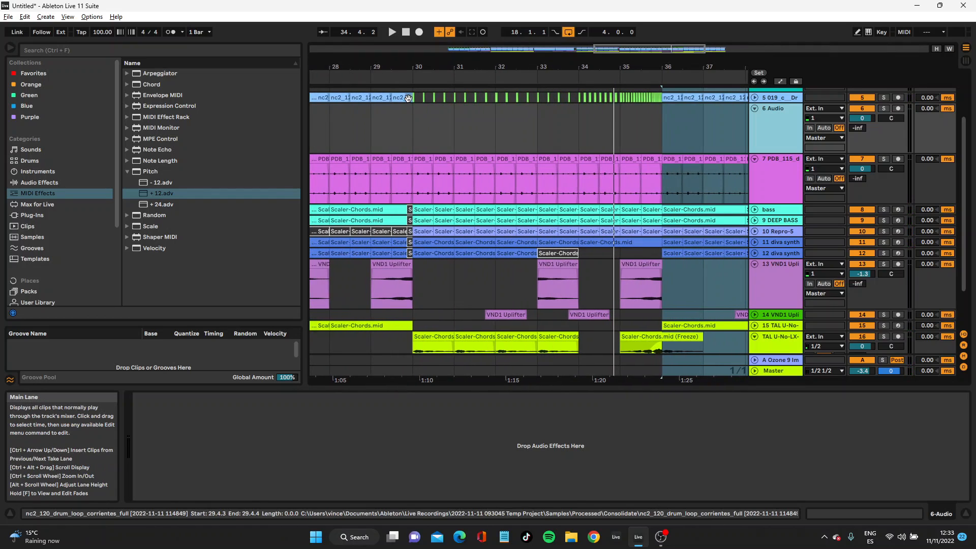
left_click_drag(413, 97, 660, 104)
key("shift+Up")
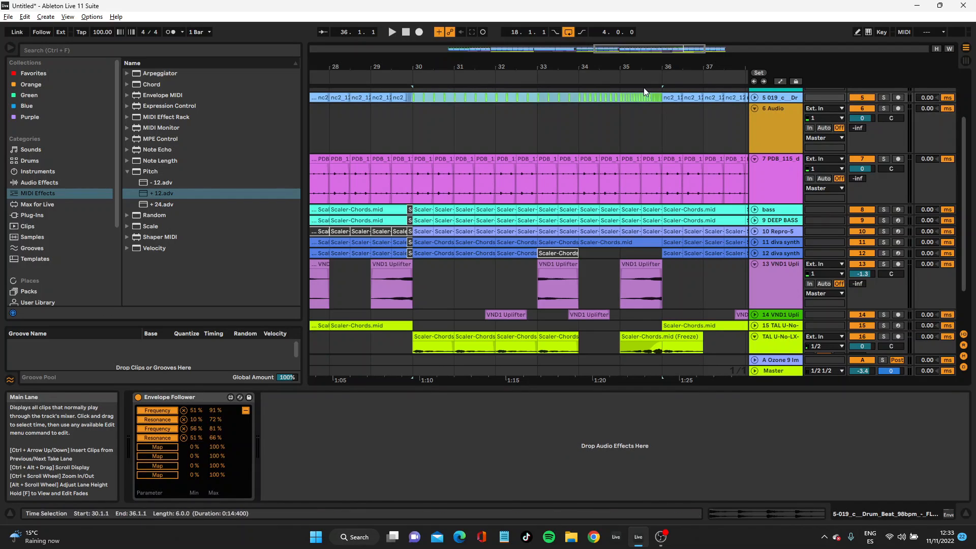
left_click_drag(633, 71, 633, 31)
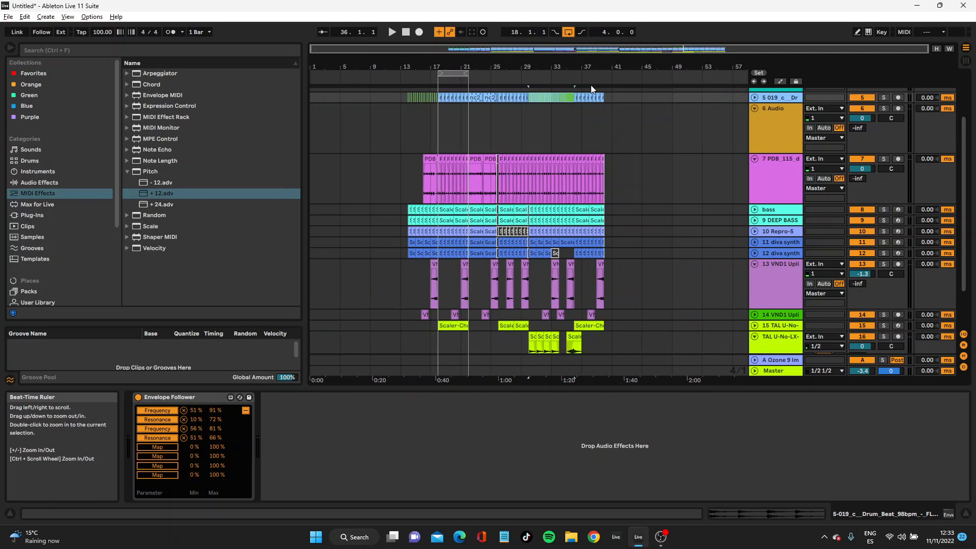
left_click_drag(464, 67, 464, 101)
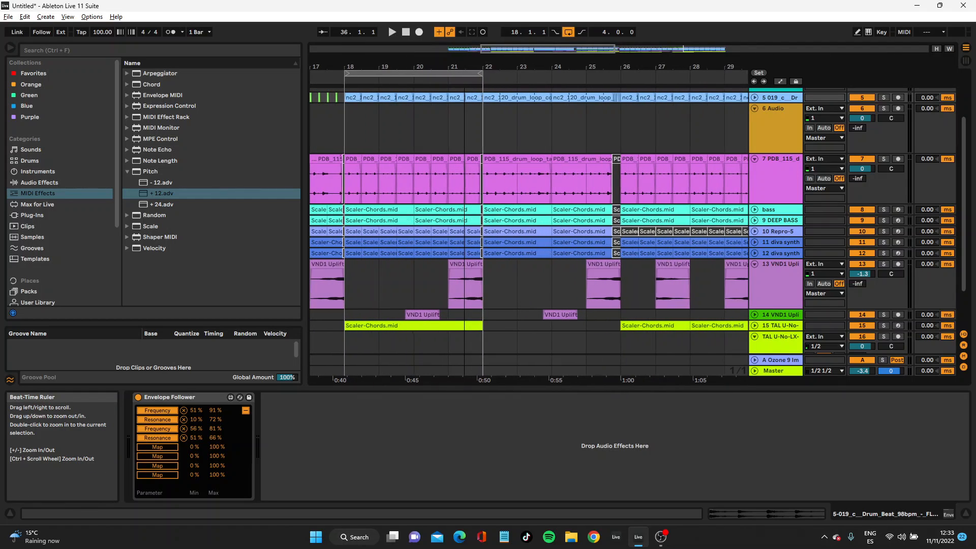
left_click(484, 134)
key("ctrl+v")
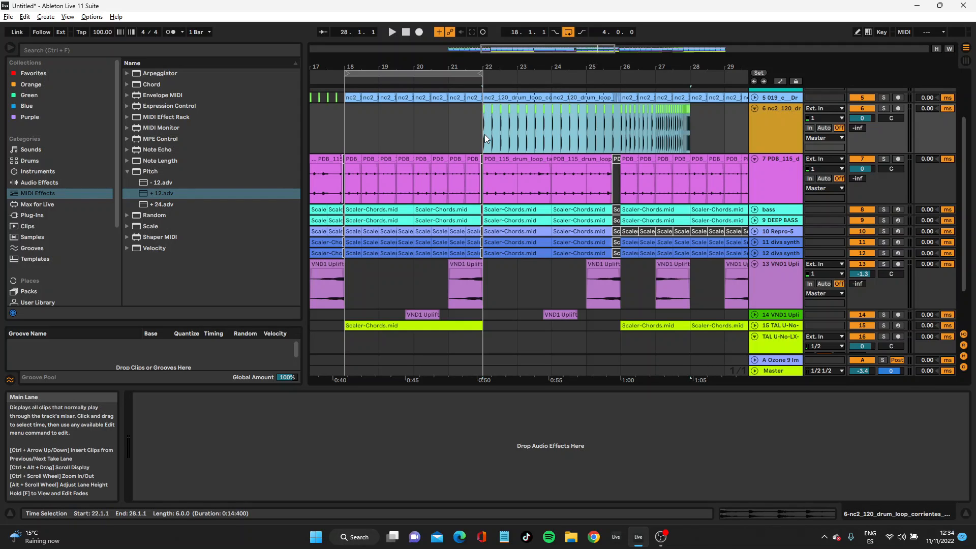
Shift the drum roll on track 6 earlier so it runs from bar 20 to bar 26
key("Left")
key("Left")
key("Left")
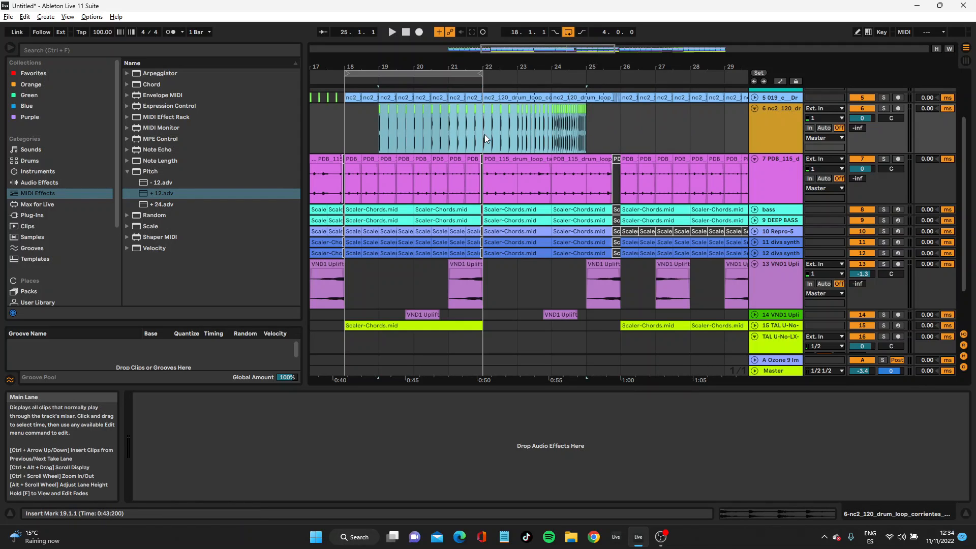
key("Right")
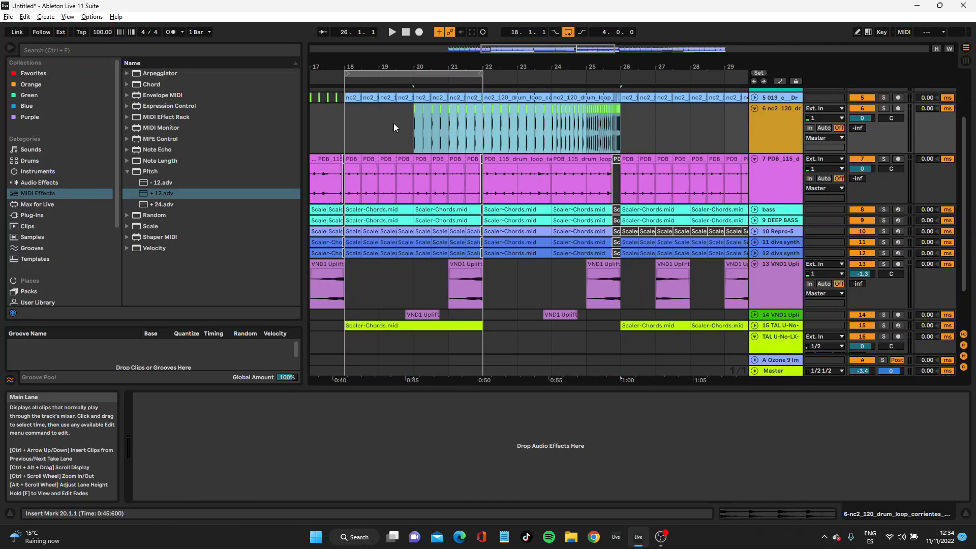
Delete the drum roll on track 6 from bar 19 to bar 25 and play the transition from bar 24
left_click_drag(380, 124, 531, 126)
key("Delete")
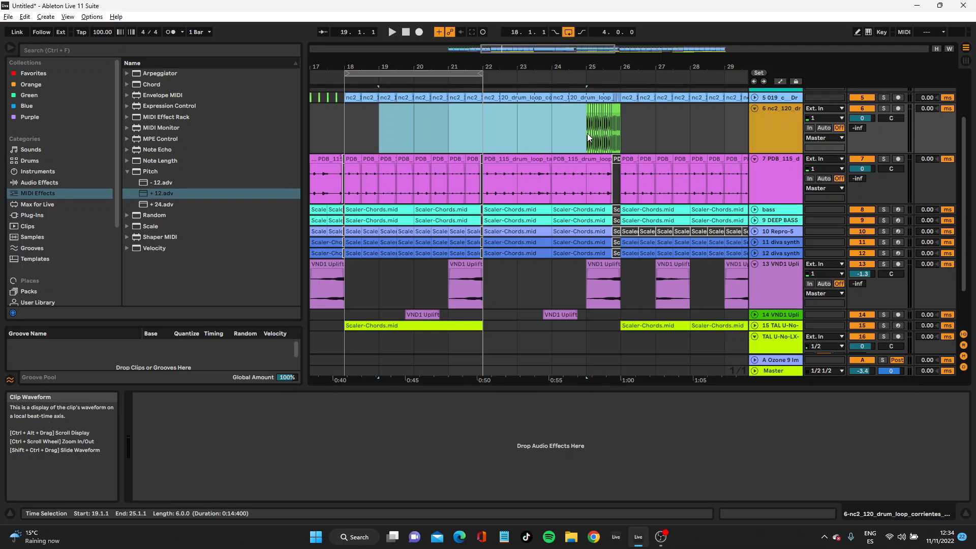
left_click(554, 127)
key("space")
left_click_drag(623, 66, 498, 64)
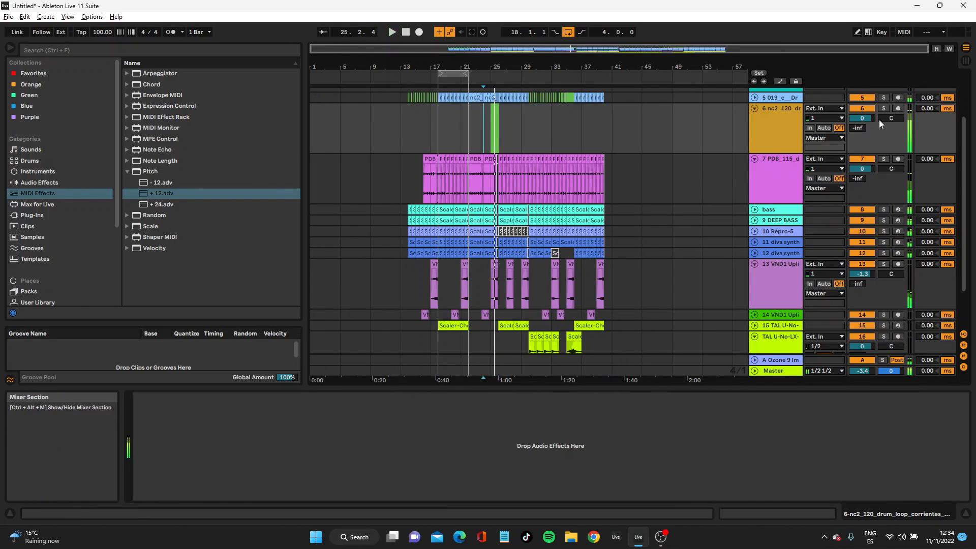
Lower the volume of track 6 to -7.5 dB and play the transition into bar 26 with looping off
left_click(754, 98)
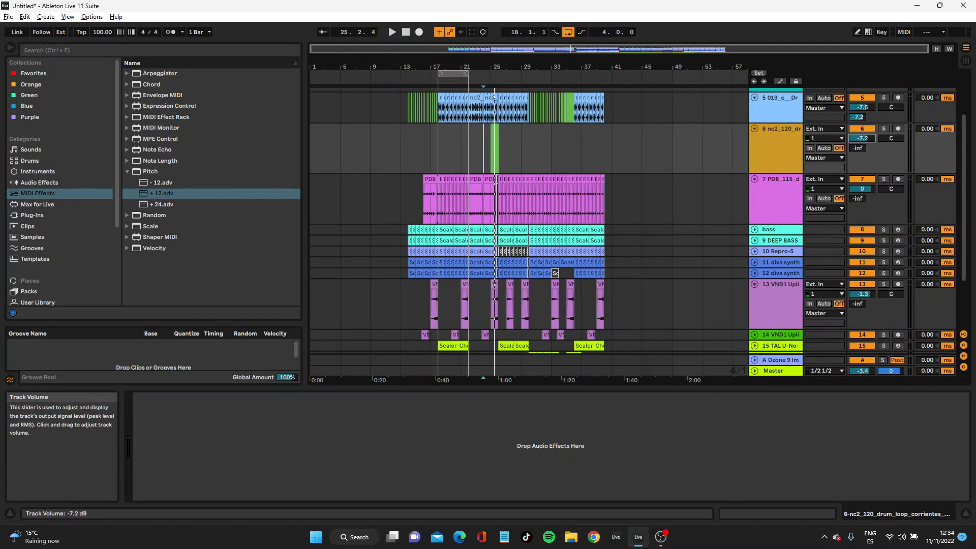
key("space")
left_click(567, 32)
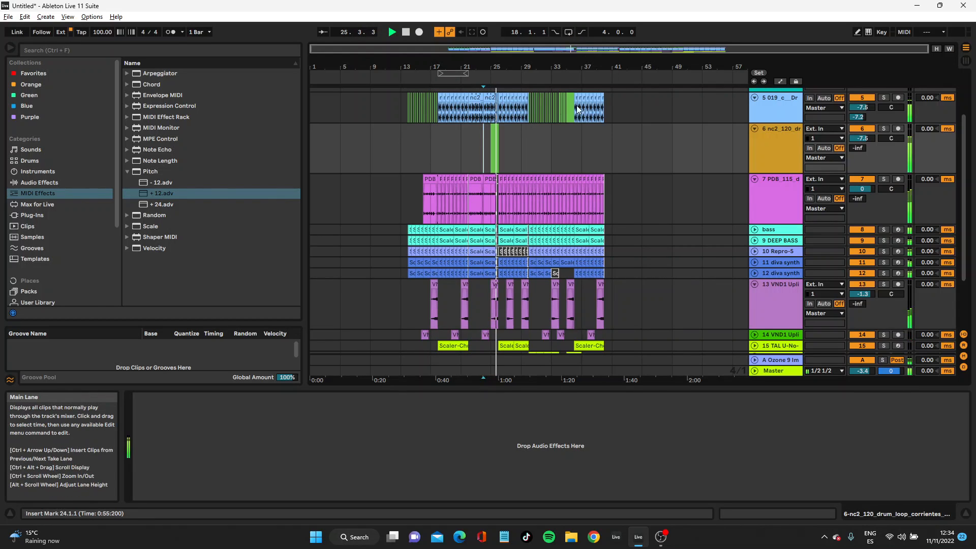
left_click_drag(503, 71, 503, 90)
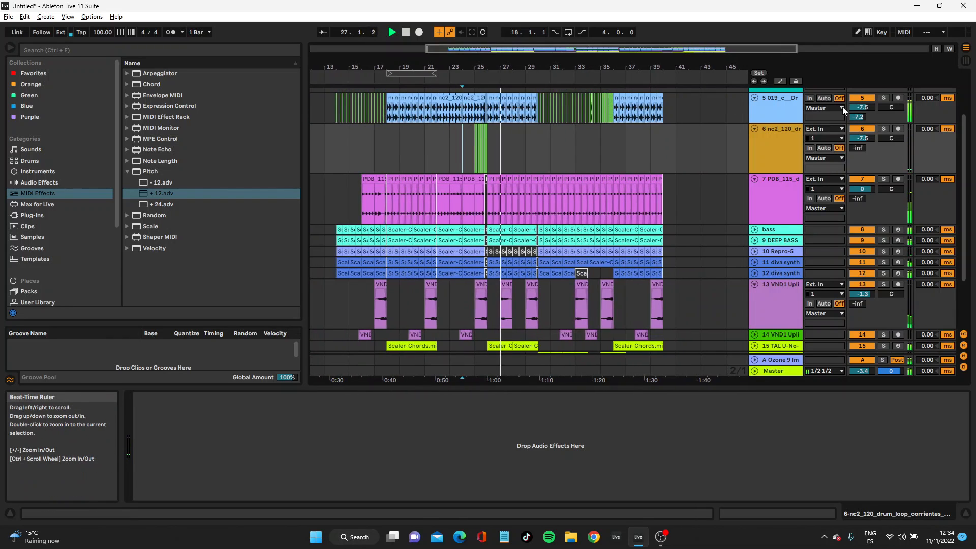
left_click(755, 129)
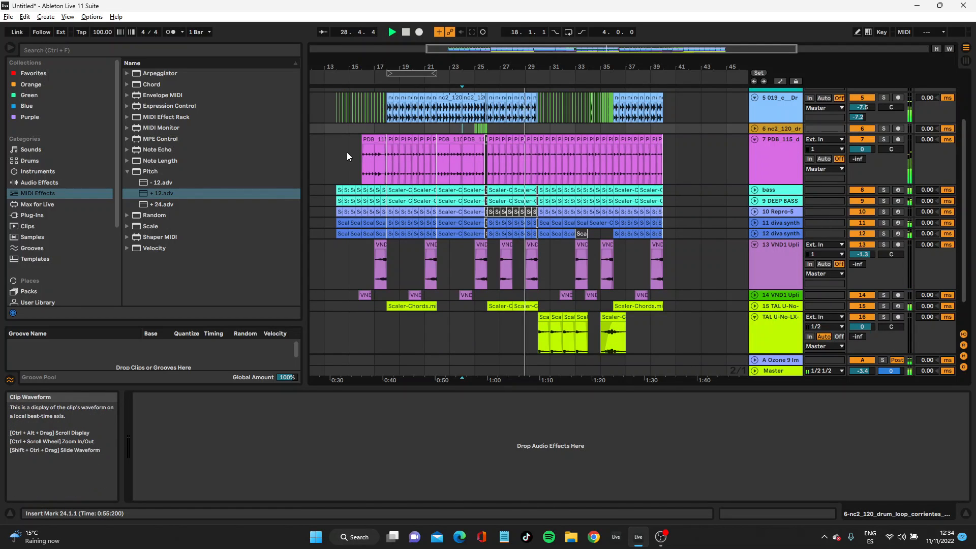
Copy the jungle hats loop from bar 16 of track 7 to bar 36 and repeat one bar of it up to bar 40
left_click(370, 157)
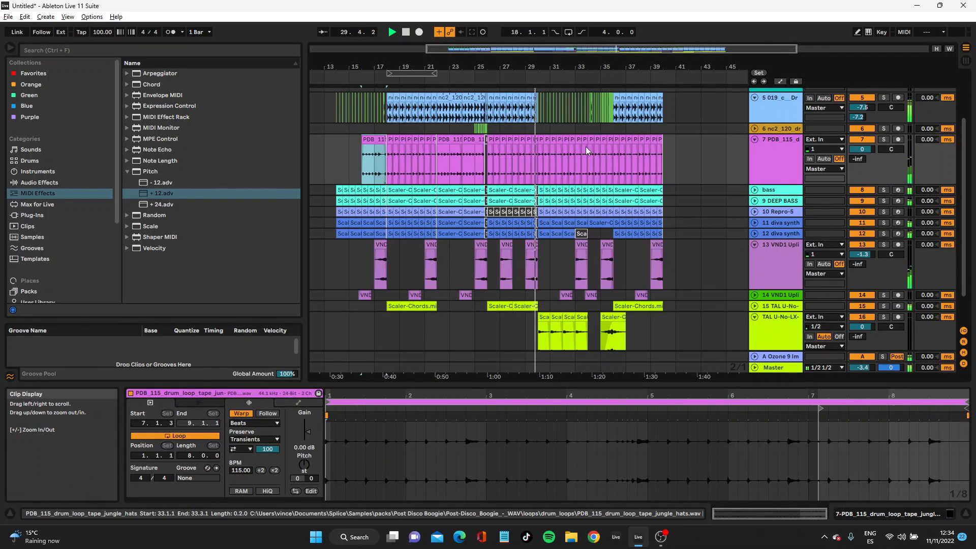
left_click(616, 142)
key("ctrl+v")
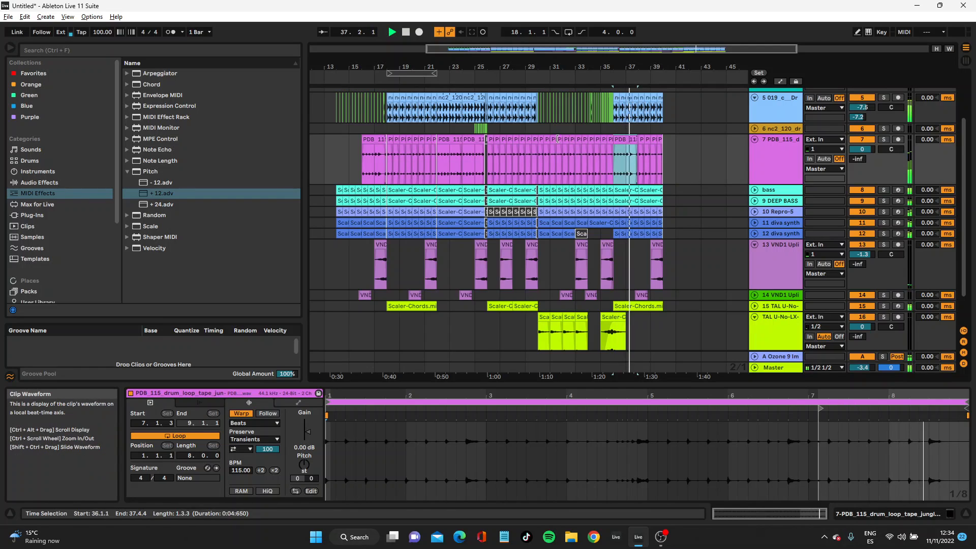
left_click_drag(626, 147, 613, 146)
key("ctrl+d")
key("ctrl+d")
key("ctrl+d")
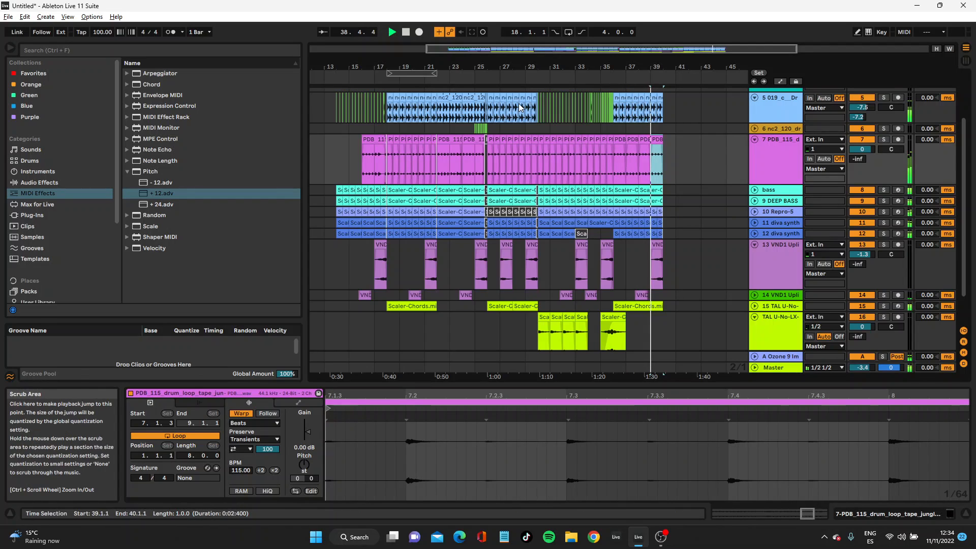
Duplicate the four-bar section in bars 36 to 40 across tracks 5 to 15 so it repeats from bar 40
left_click(615, 97)
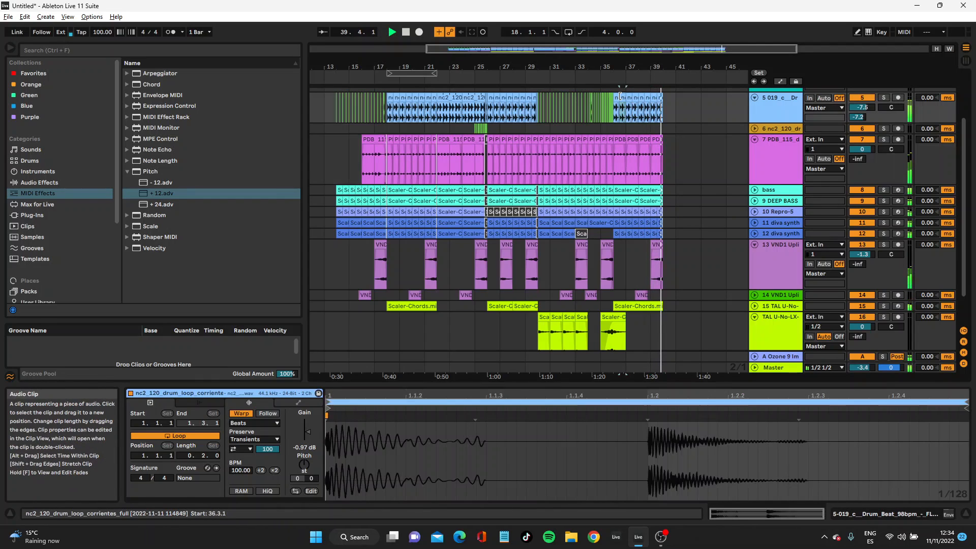
left_click(652, 305, "shift")
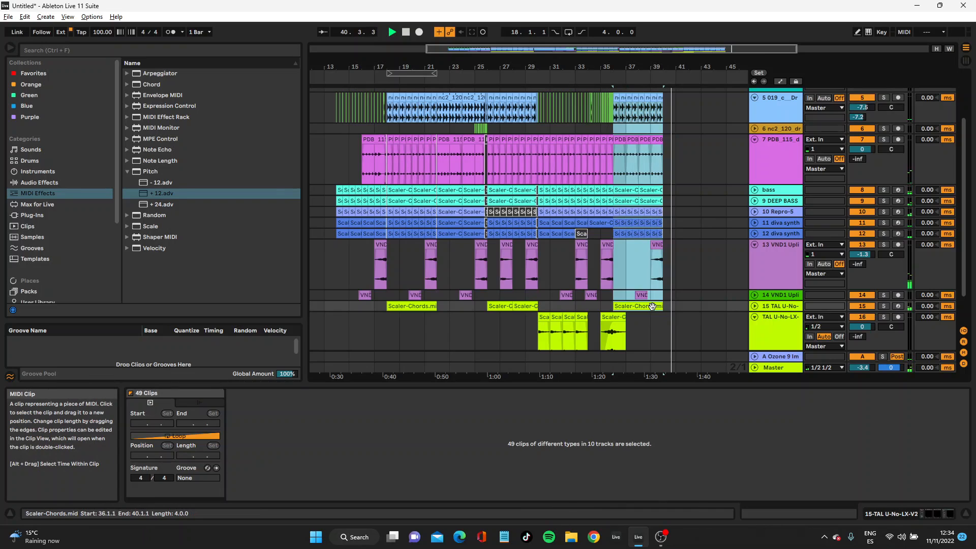
key("ctrl+d")
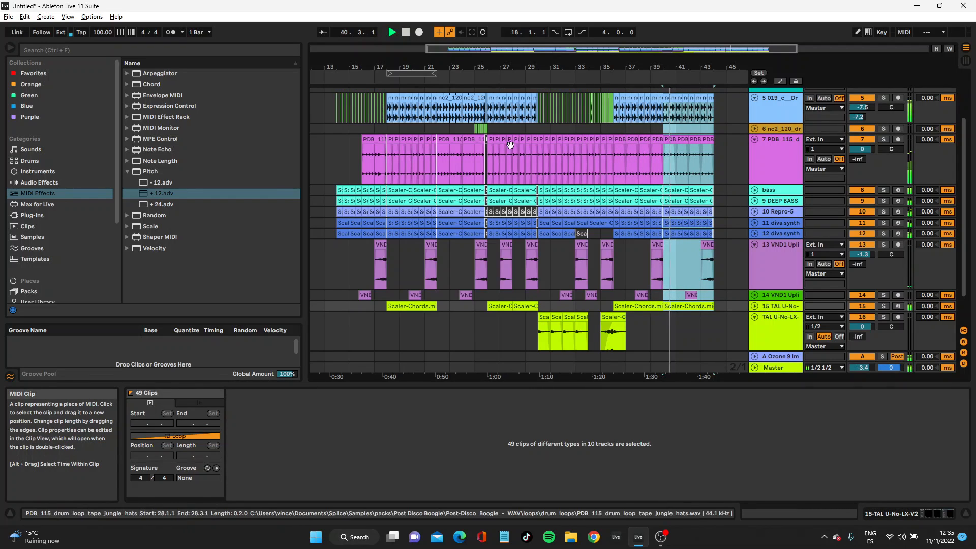
Copy the section in bars 22 to 26 on tracks 5 to 13 and paste it at bar 44
left_click(456, 106)
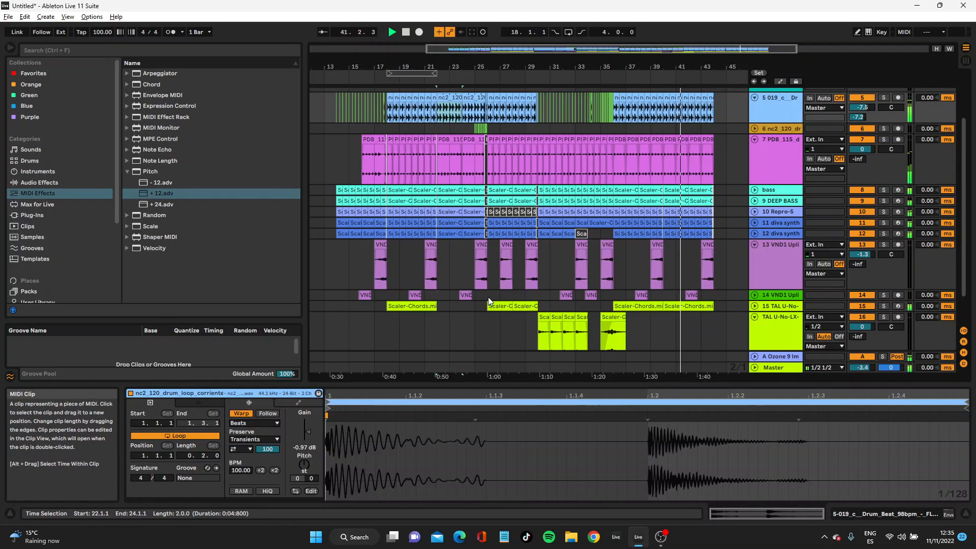
left_click(480, 247, "shift")
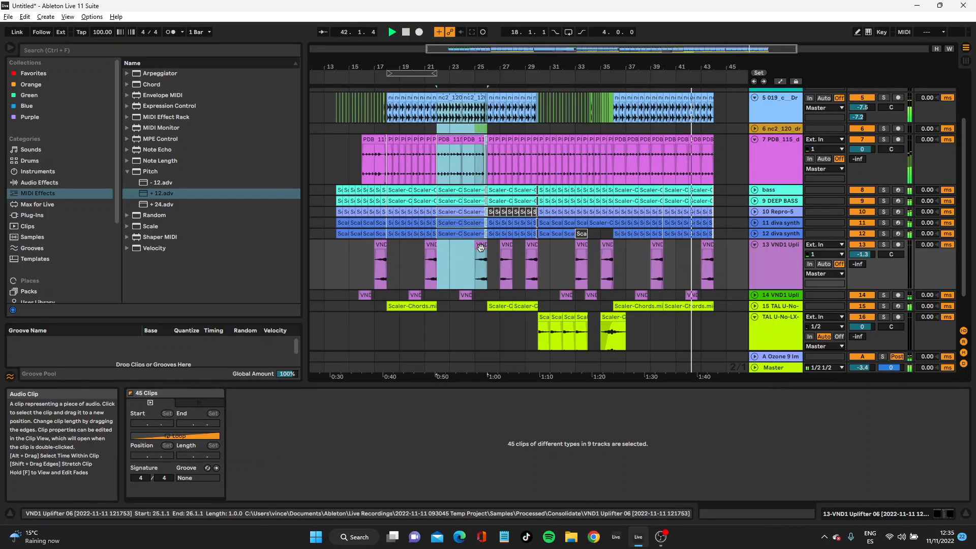
left_click(713, 114)
key("ctrl+v")
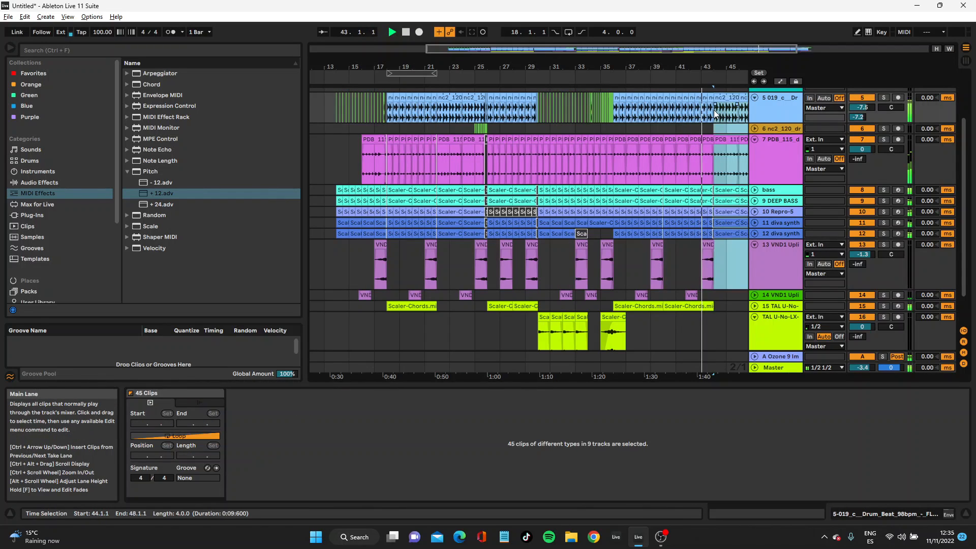
left_click_drag(521, 67, 521, 51)
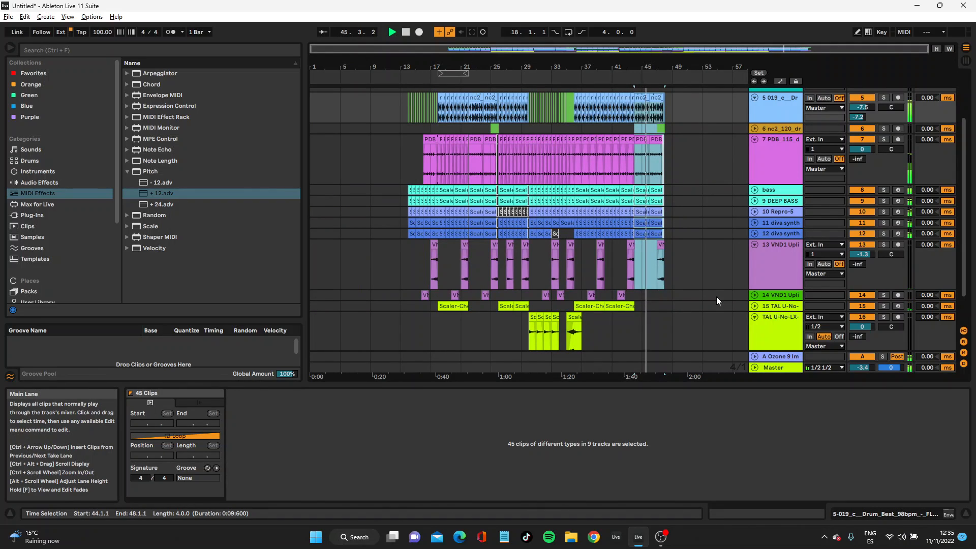
Copy the TAL U-No-LX audio clips in bars 30 to 37 of track 16 so they start again at bar 42
left_click(754, 316)
left_click_drag(522, 317, 581, 317)
left_click(608, 319)
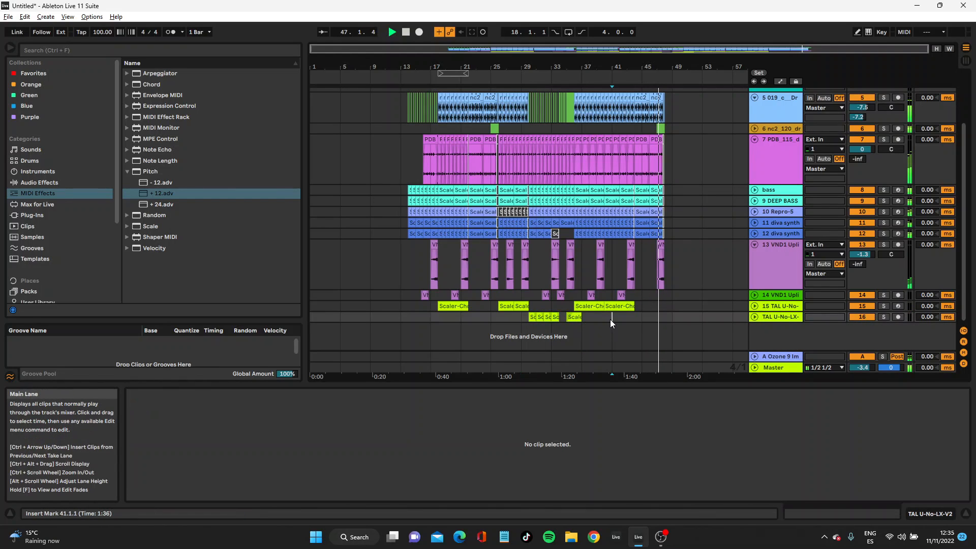
key("ctrl+v")
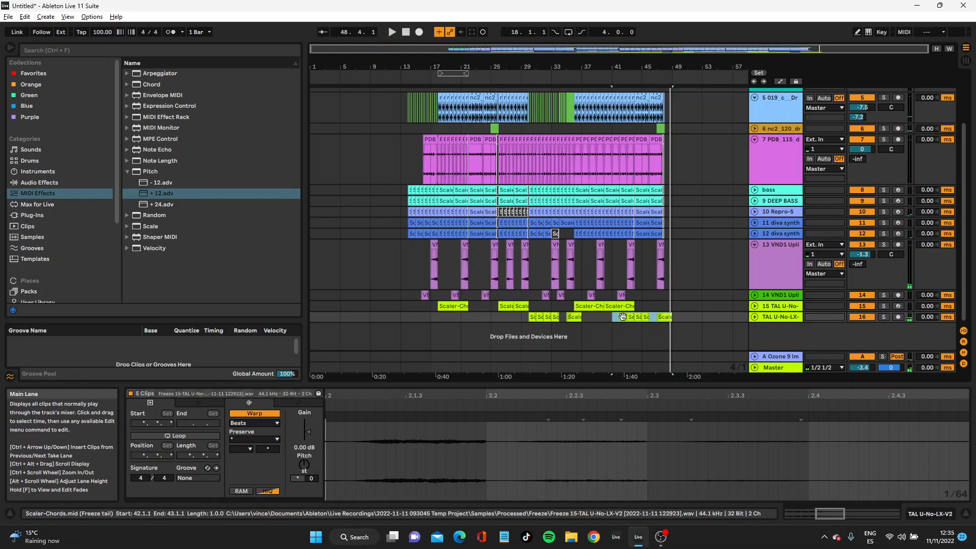
left_click(620, 316)
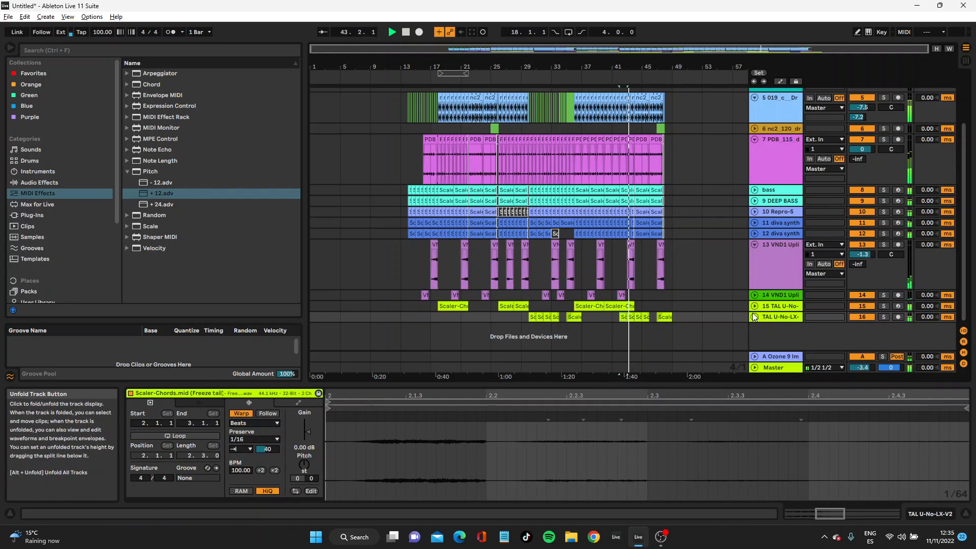
Try a copy of the four-bar Scaler-Chords clip from bar 40 of track 15 at bar 45
left_click(618, 306)
left_click(643, 305)
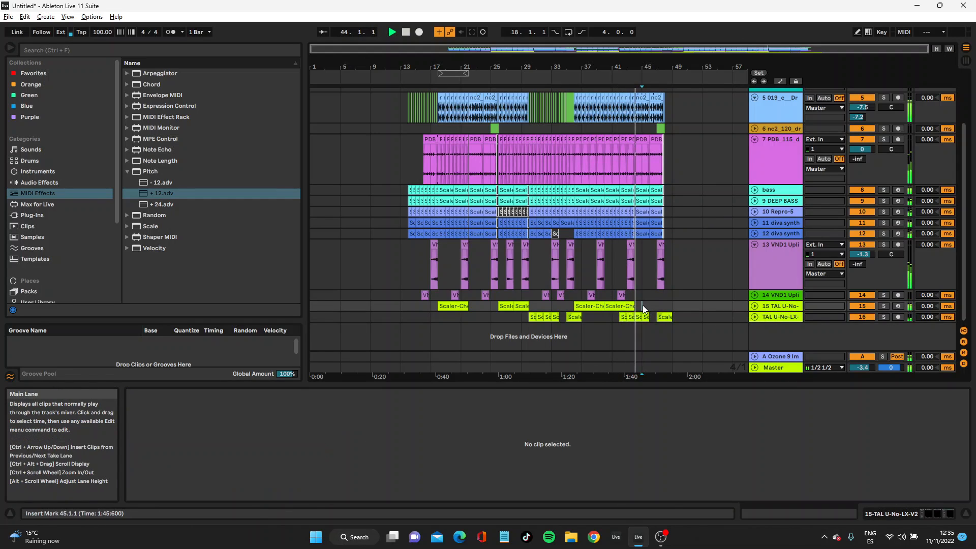
key("ctrl+v")
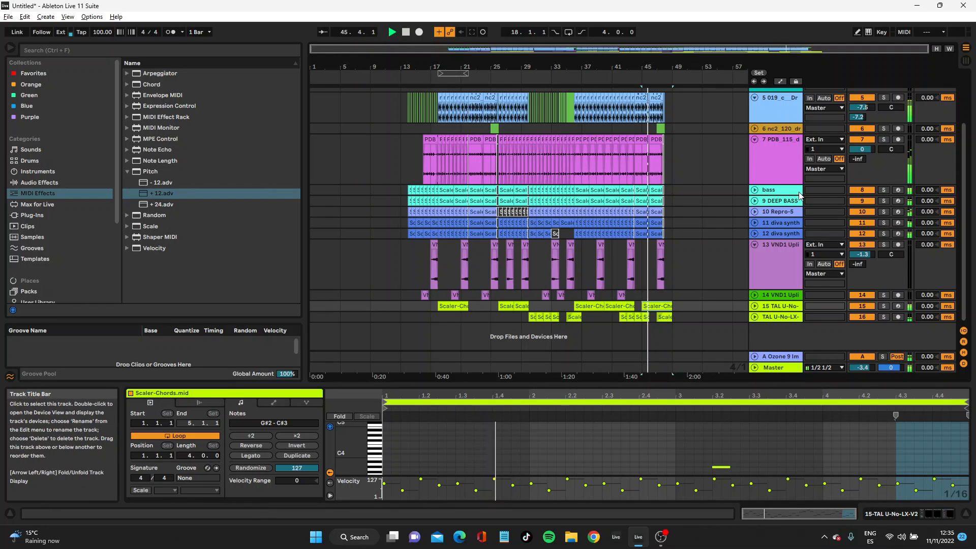
Deactivate the Repro-5 clips on track 10 in bars 44 to 48
left_click(640, 211)
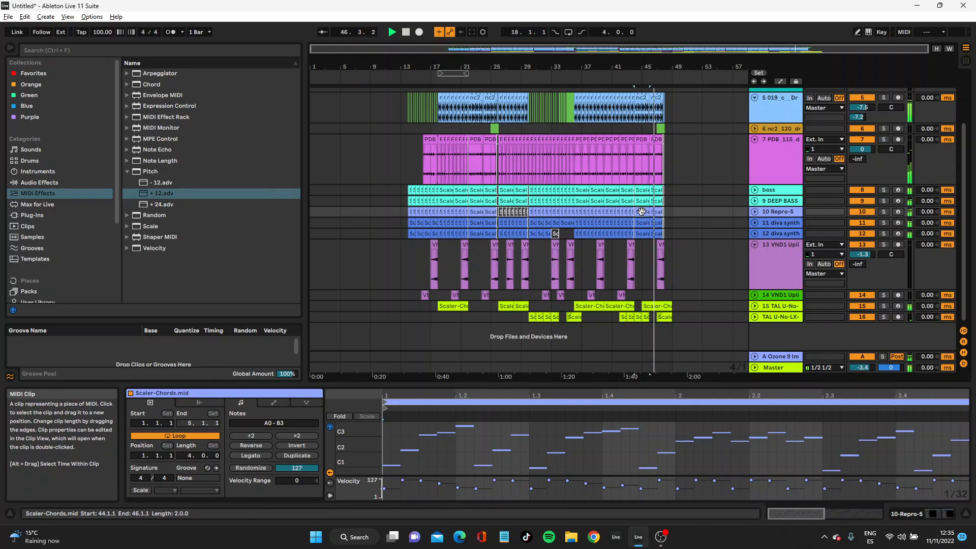
left_click(660, 211, "shift")
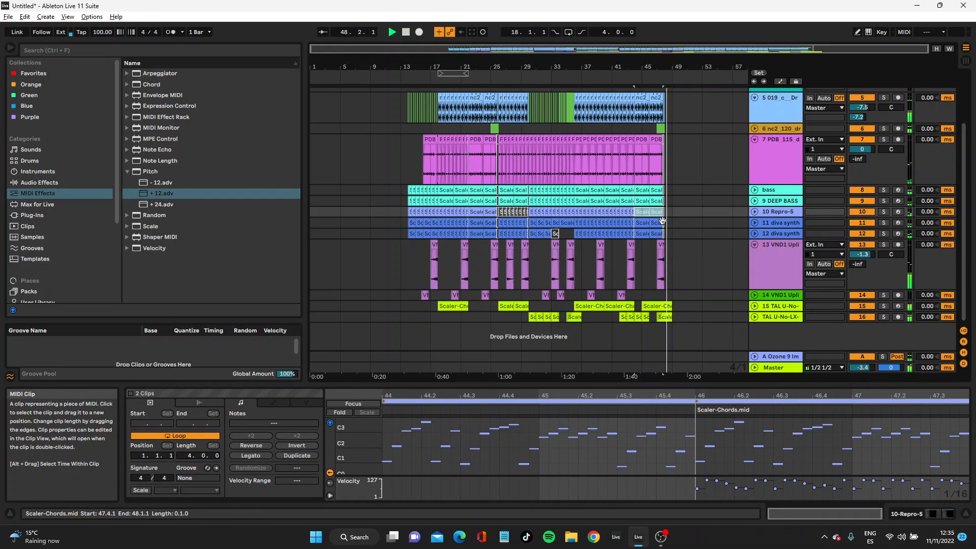
Delete the Scaler-Chords clip at bar 45 of track 15 and play the ending section
left_click(756, 307)
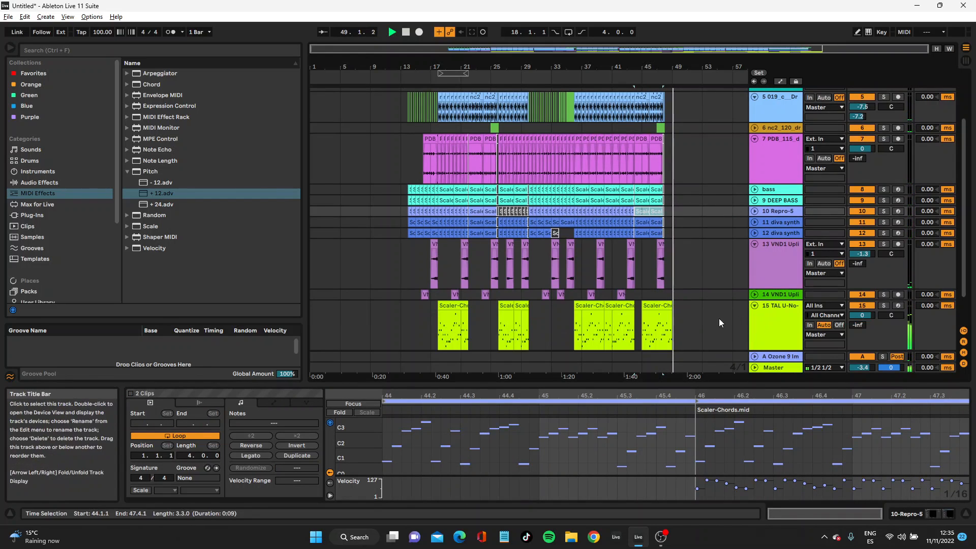
left_click(664, 306)
left_click(665, 309)
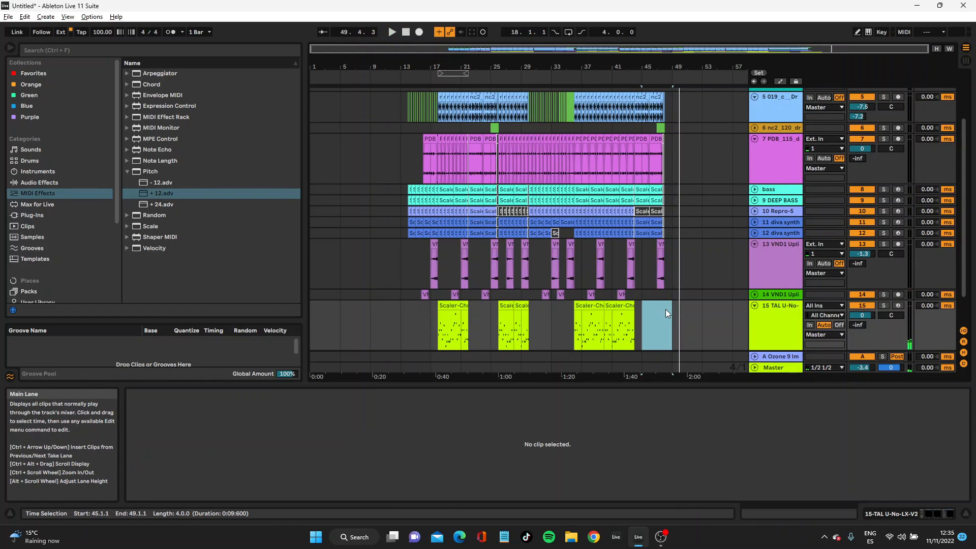
left_click(754, 306)
scroll(751, 316, "down", 1)
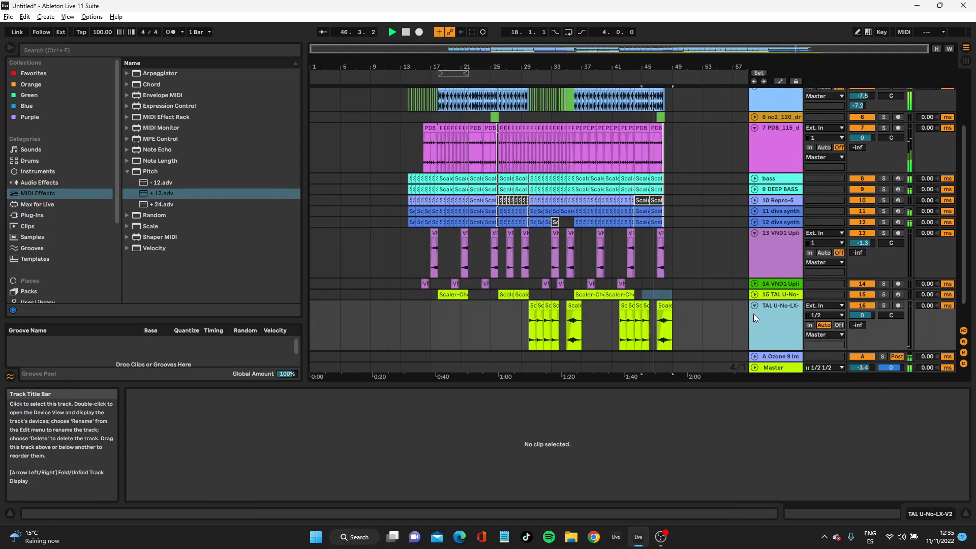
left_click(754, 306)
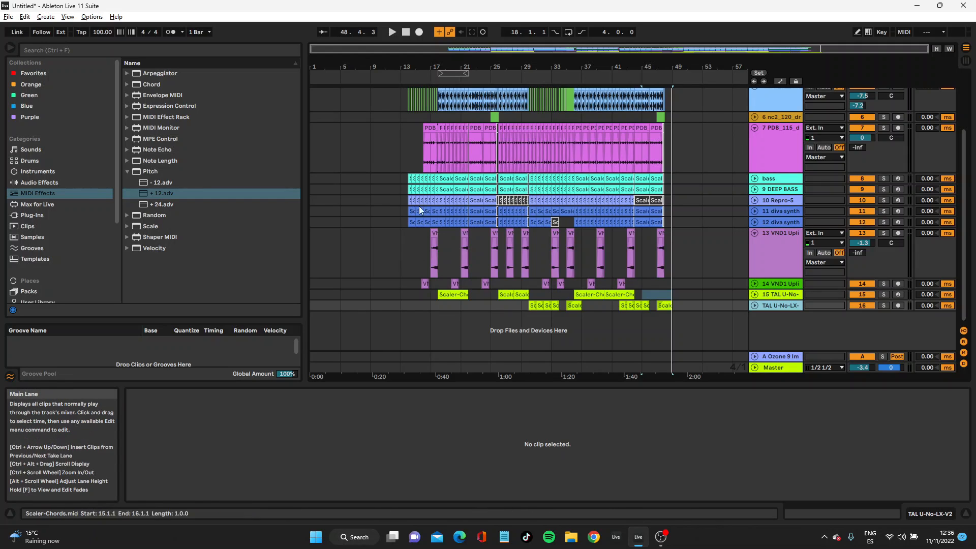
Display the device chain of the bass track and the effects chain of the Master track
left_click(434, 177)
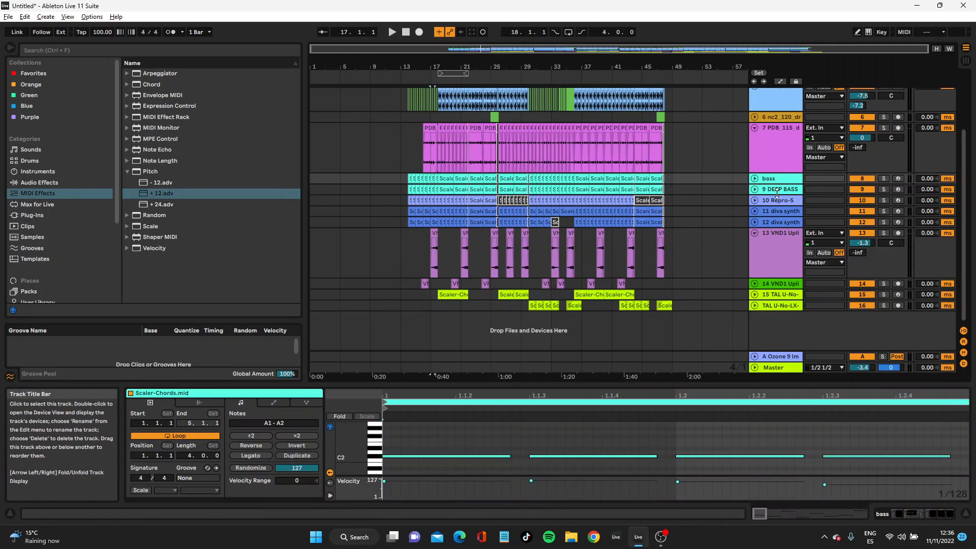
left_click(757, 178)
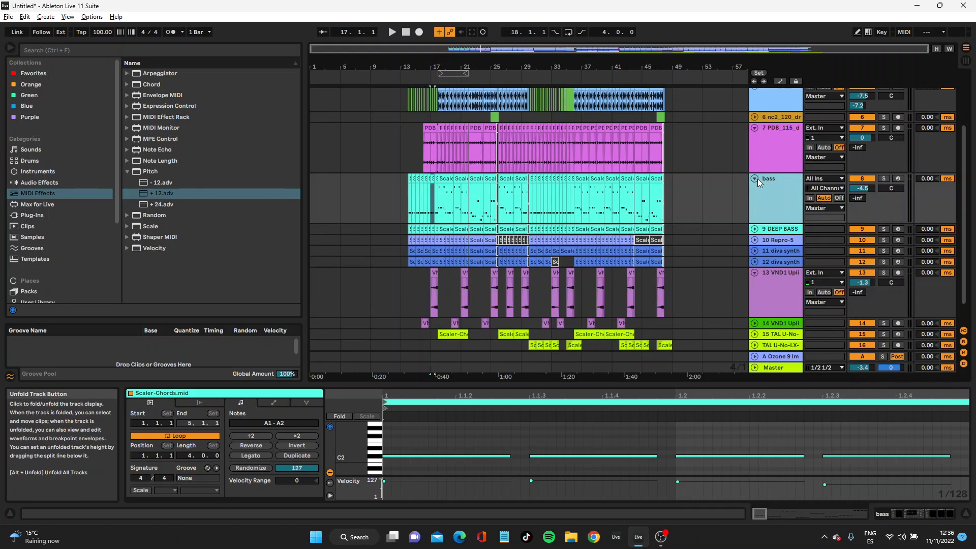
left_click(764, 182)
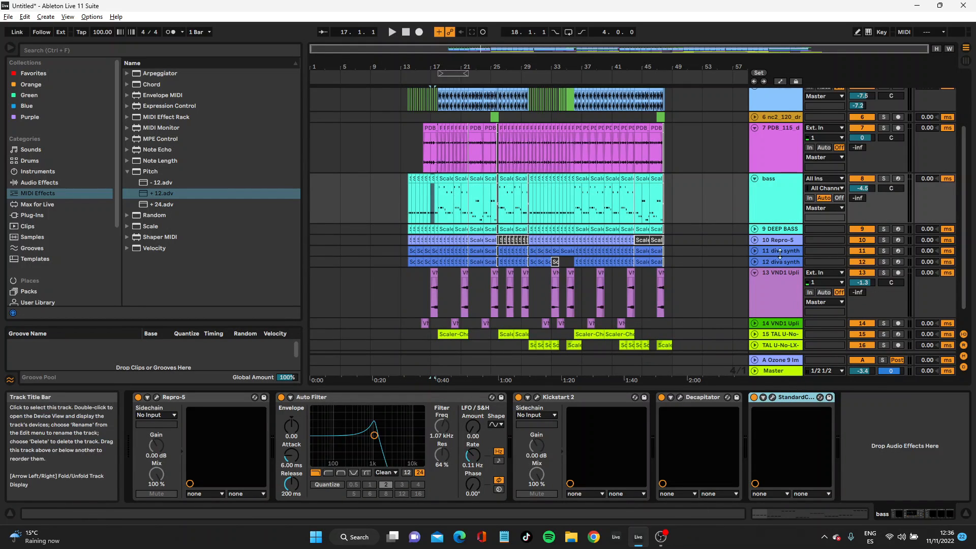
left_click(754, 272)
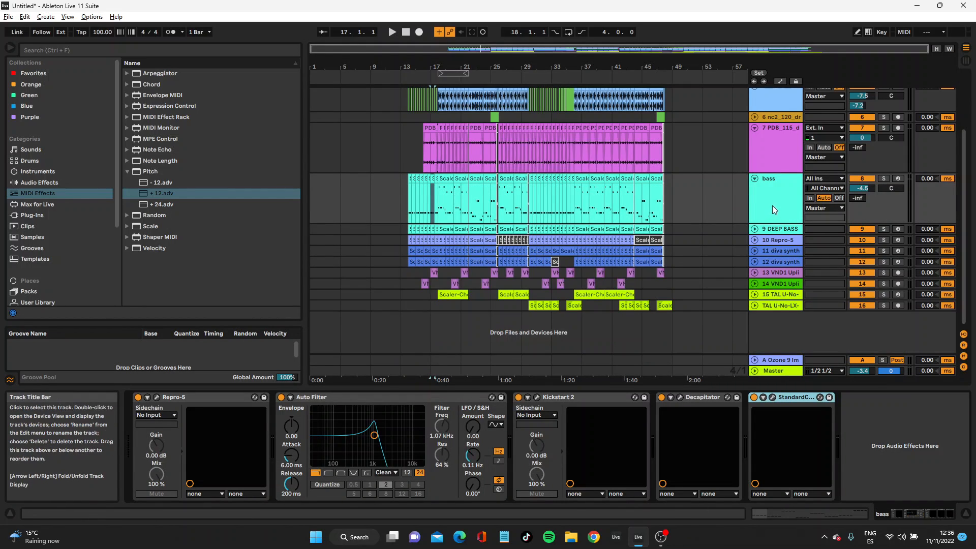
left_click(779, 373)
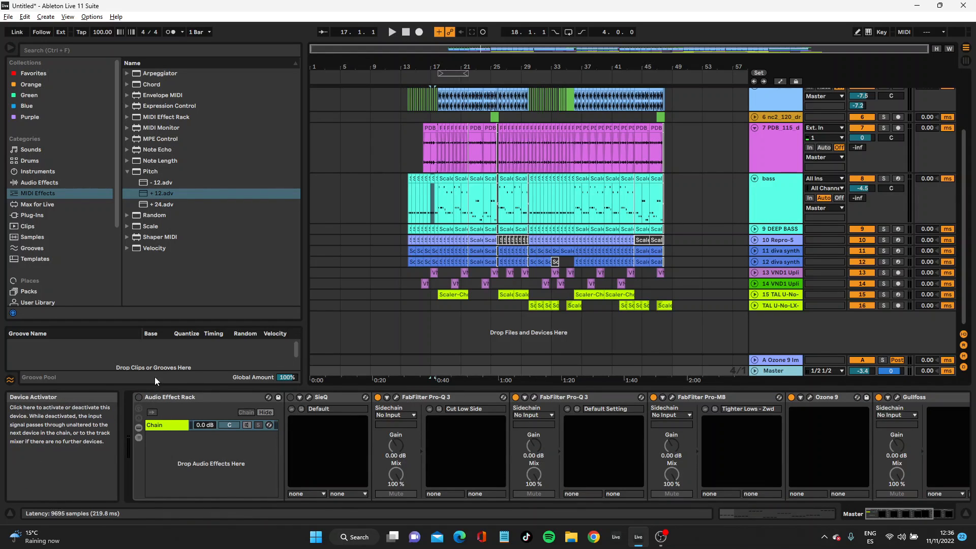
Collapse the bass track, the PDB_115 drum loop track and the fourth Scaler 2 track
left_click(754, 178)
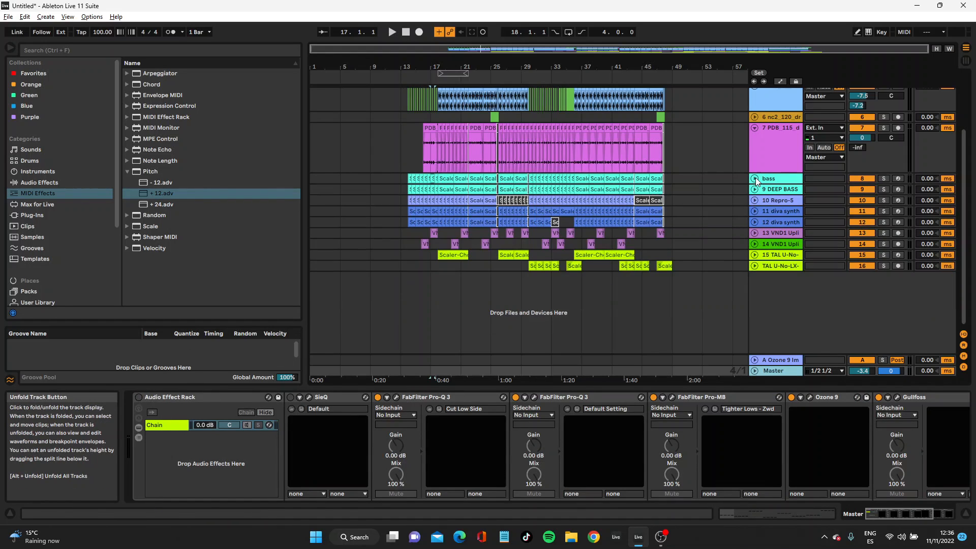
left_click(754, 128)
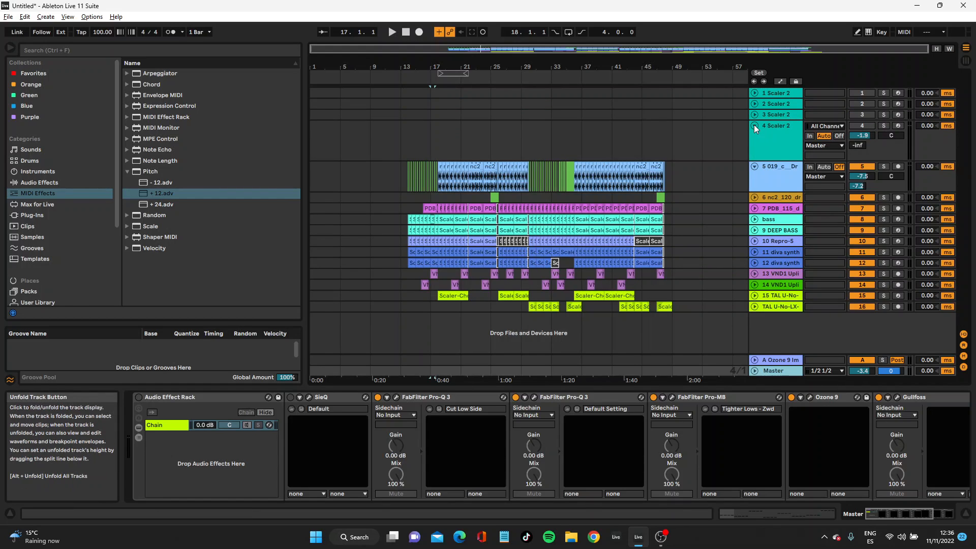
left_click(754, 125)
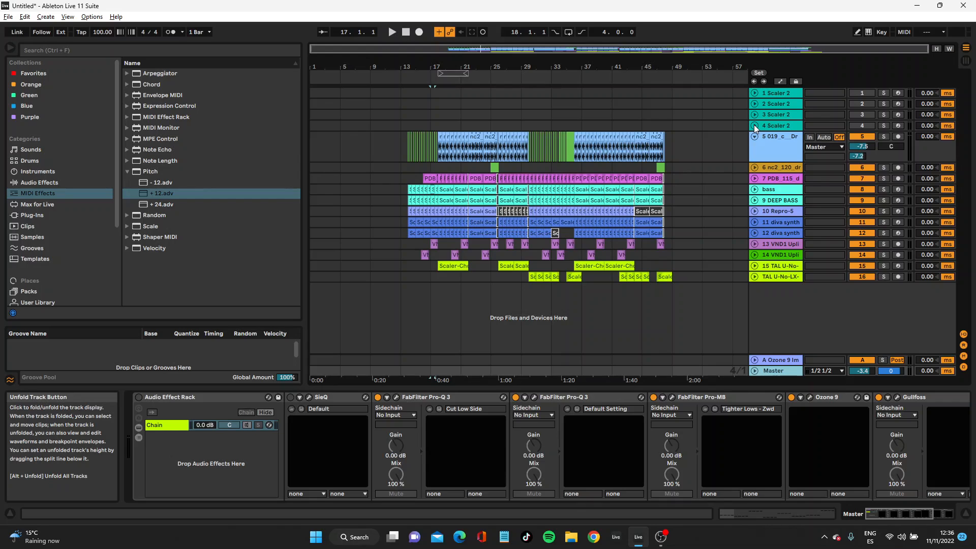
Show the devices on the PDB_115 and Repro-5 tracks and select the Repro-5 synth device
left_click(780, 177)
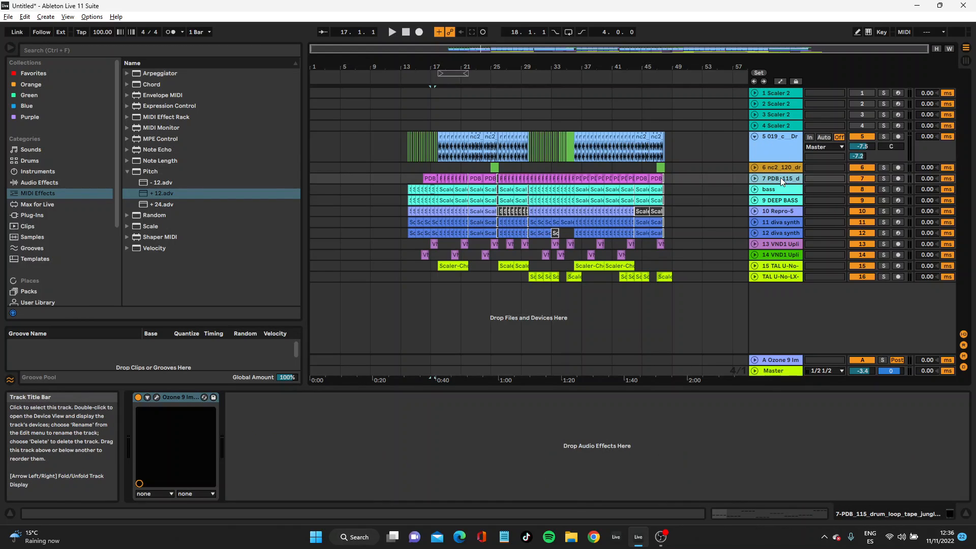
left_click(773, 209)
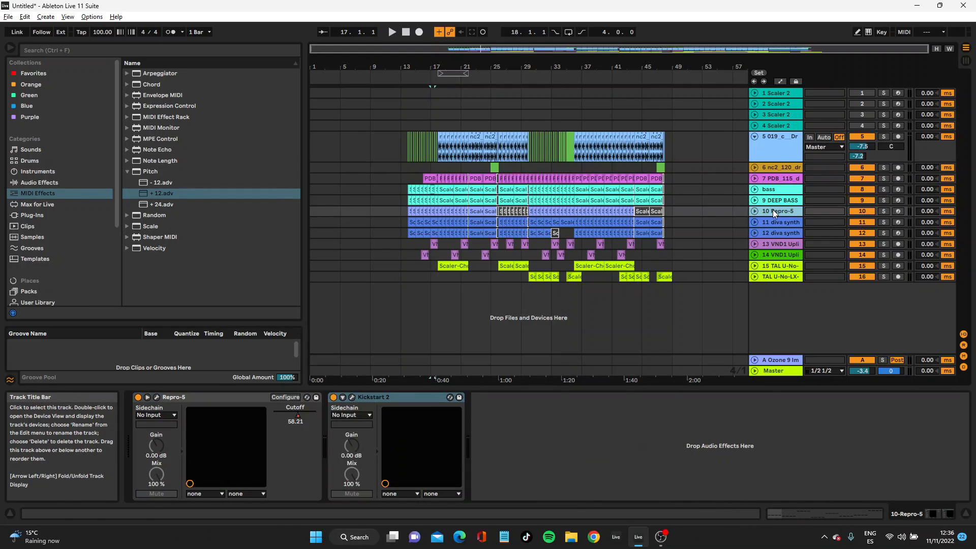
left_click(232, 394)
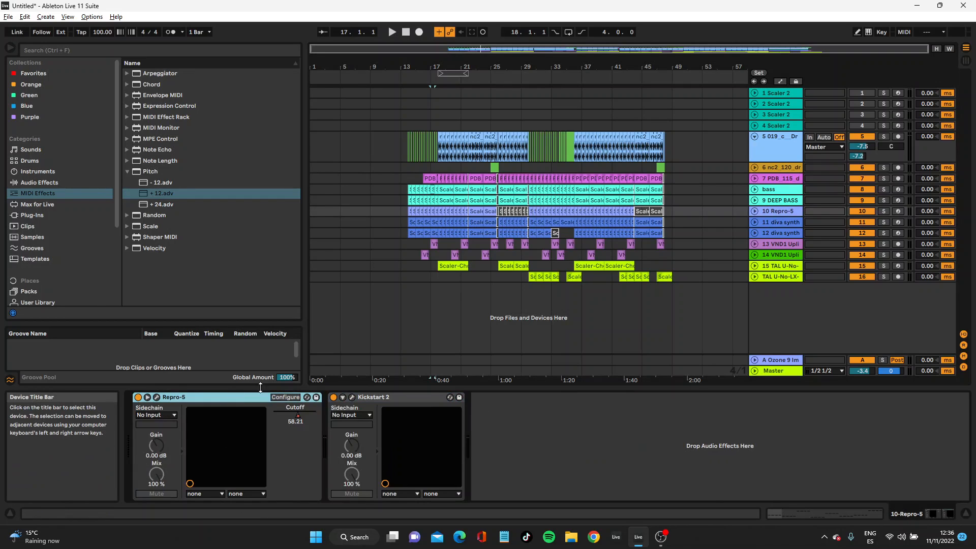